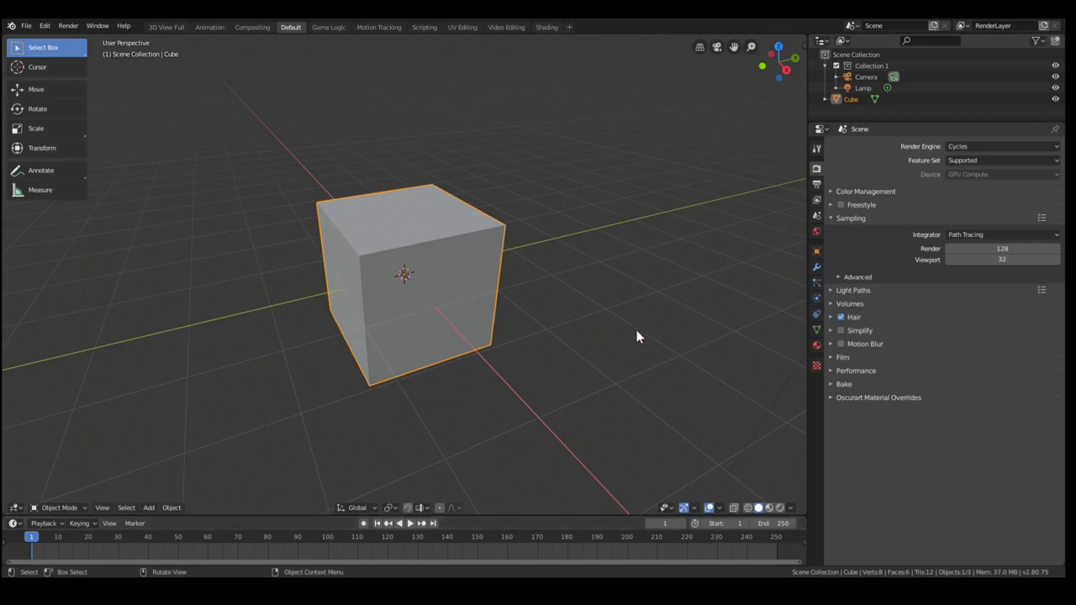
# Switch to the right orthographic view and load the rifle image from the reference folder as a reference image.
pyautogui.press('KP_3')
pyautogui.rightClick(636, 337)
pyautogui.moveTo(636, 336)
pyautogui.hotkey('shift', 'a')
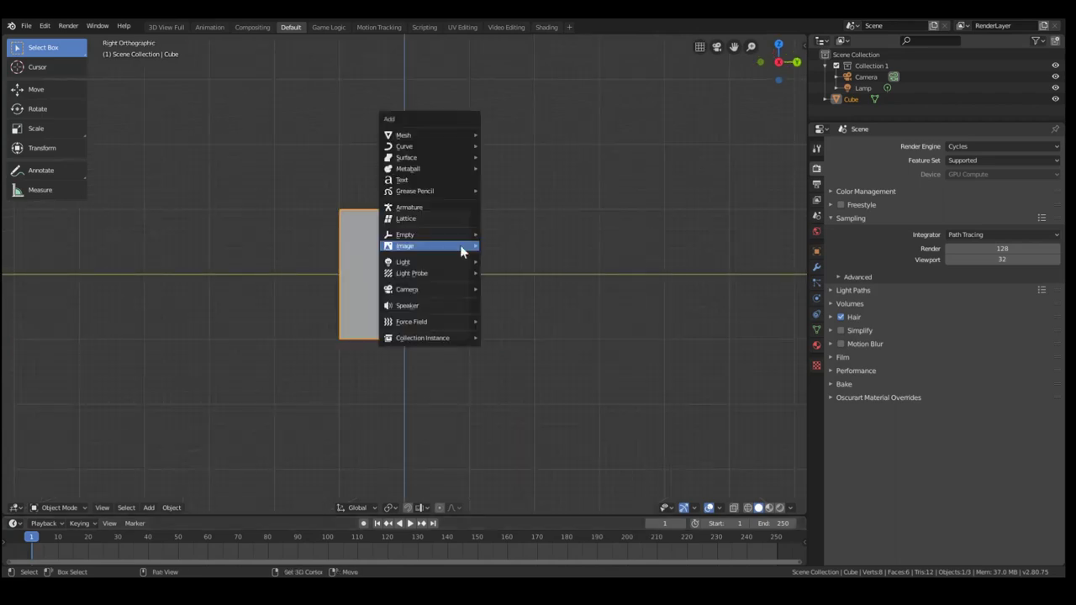
pyautogui.moveTo(476, 247)
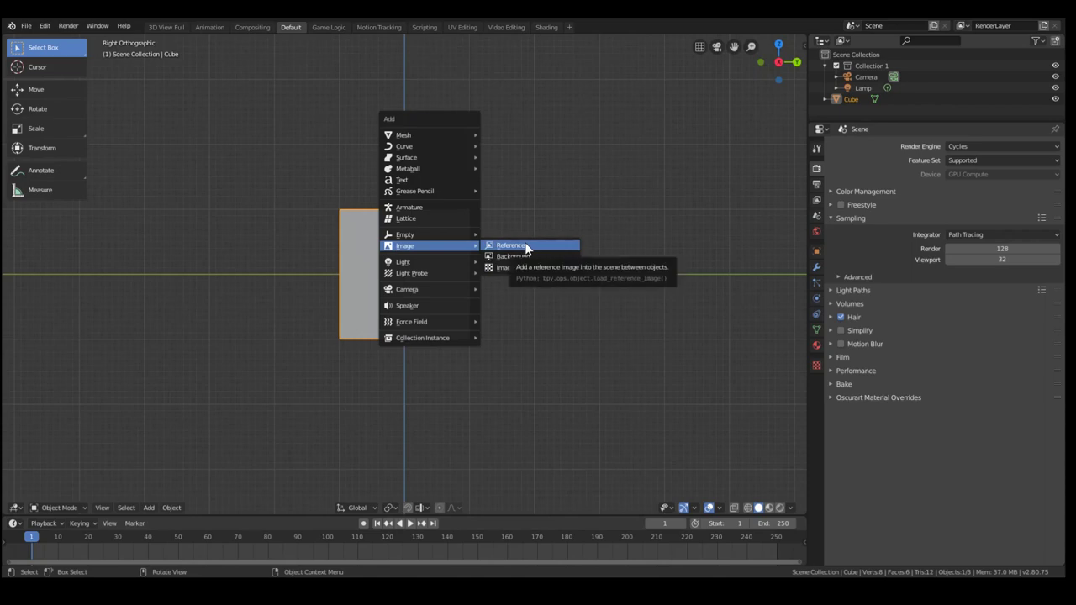
pyautogui.click(524, 245)
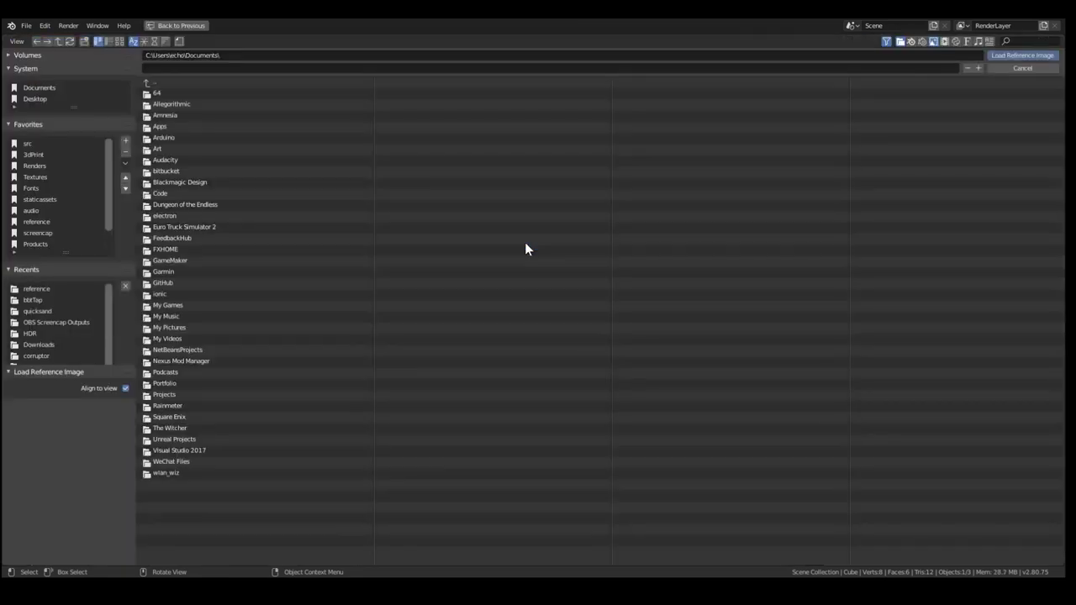
pyautogui.click(36, 290)
pyautogui.doubleClick(259, 106)
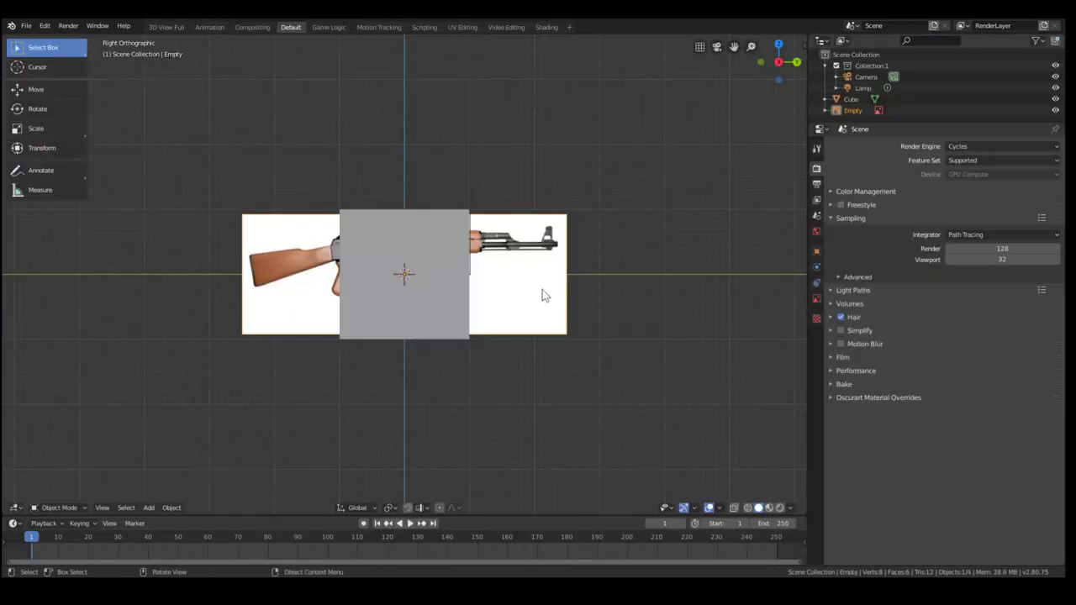
# Add the cube to the selection and set the viewport shading to Wireframe.
pyautogui.keyDown('shift'); pyautogui.click(446, 326); pyautogui.keyUp('shift')
pyautogui.press('z')
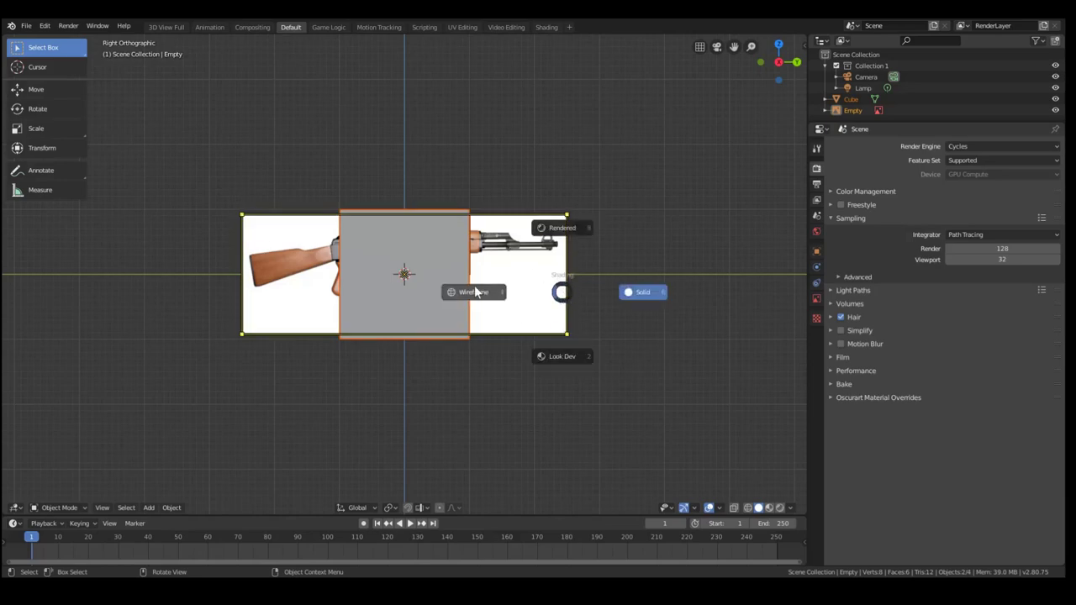
pyautogui.click(475, 291)
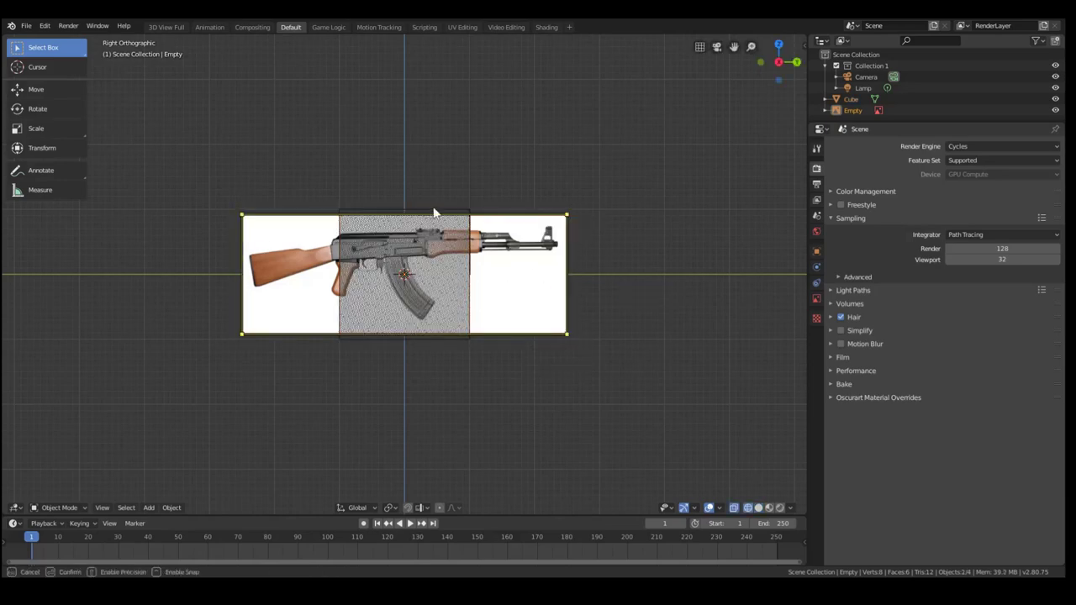
# Cut the cube in Edit Mode with one centred edge loop along the plane of the reference image.
pyautogui.moveTo(432, 207); pyautogui.dragTo(576, 350, button='middle')
pyautogui.click(496, 291)
pyautogui.press('Tab')
pyautogui.hotkey('ctrl', 'r')
pyautogui.click(384, 189)
pyautogui.rightClick(384, 189)
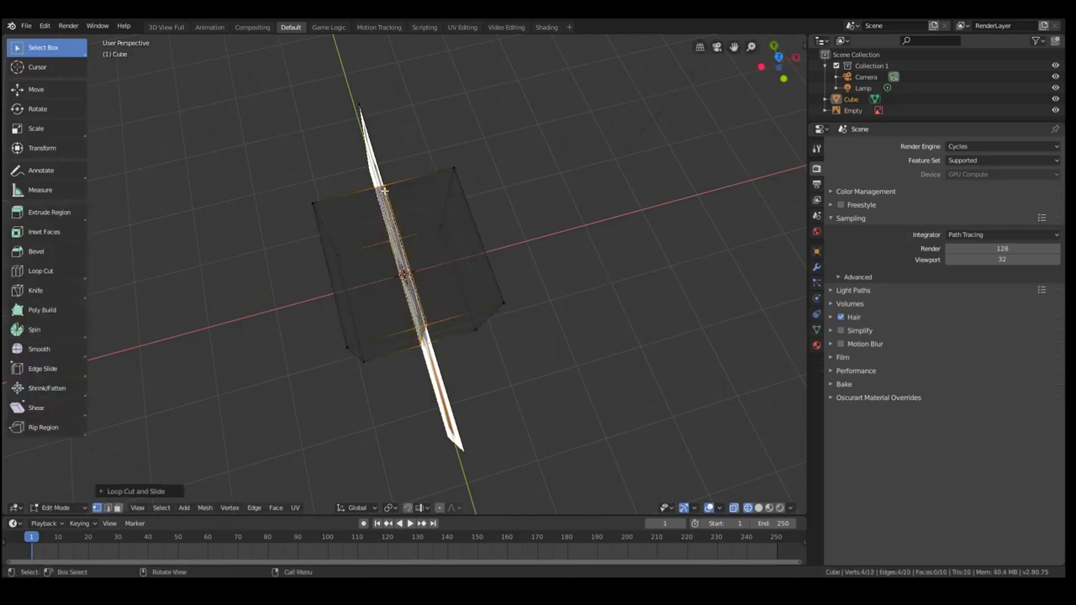
# Delete the cube's vertices on one side of the centre loop, leaving half of the cube.
pyautogui.moveTo(277, 171); pyautogui.dragTo(379, 434)
pyautogui.press('x')
pyautogui.click(379, 432)
pyautogui.moveTo(586, 344); pyautogui.dragTo(491, 271, button='middle')
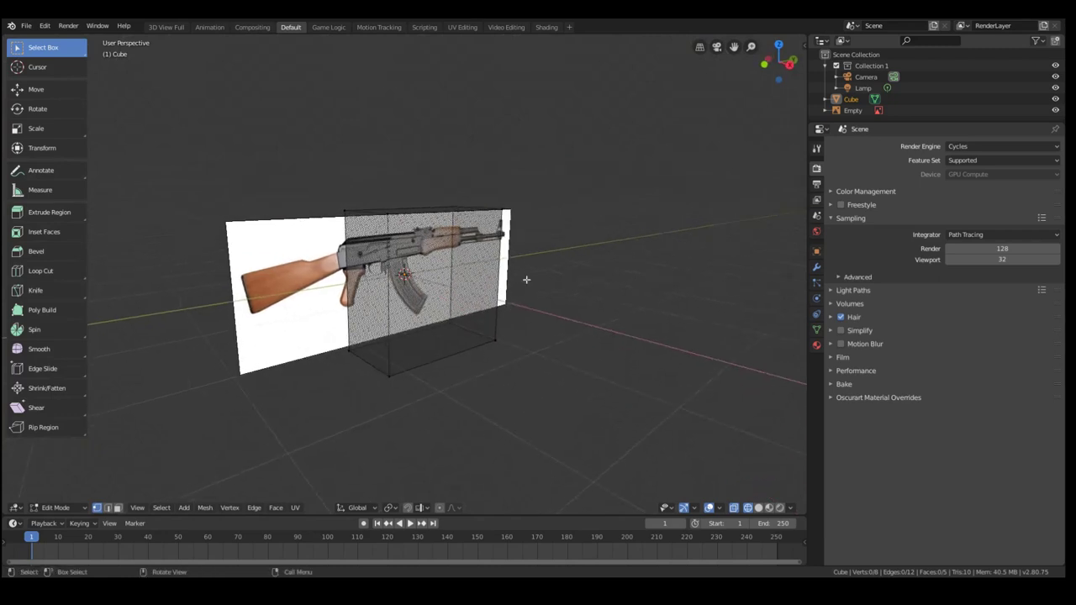
# Return to Object Mode and add a Mirror modifier on the X axis to the half cube.
pyautogui.press('Tab')
pyautogui.click(815, 267)
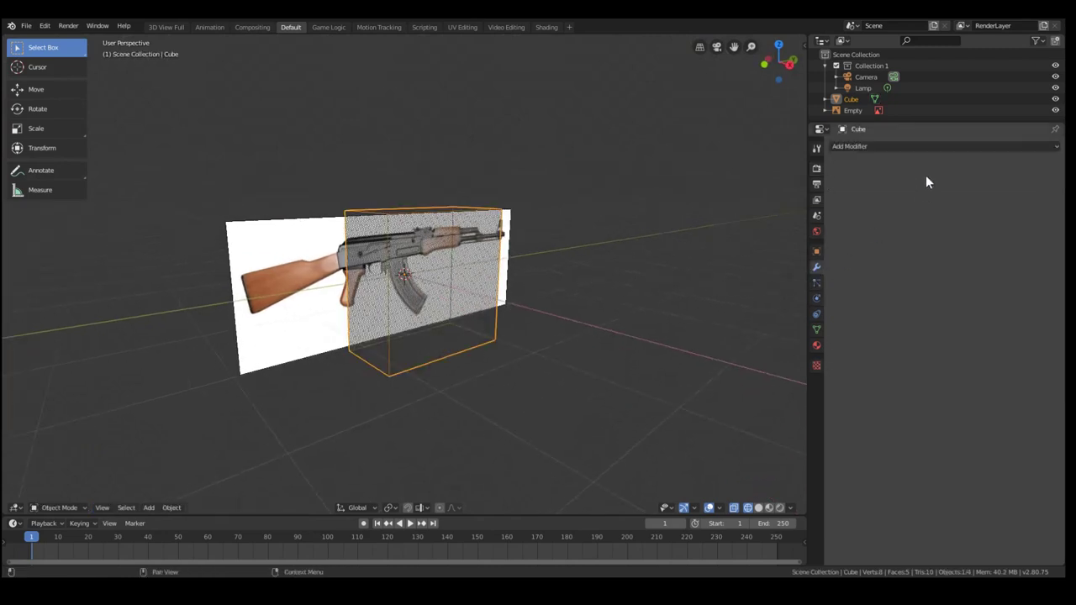
pyautogui.click(929, 149)
pyautogui.click(865, 259)
pyautogui.moveTo(589, 312); pyautogui.dragTo(482, 281, button='middle')
pyautogui.press('Tab')
pyautogui.press('g')
pyautogui.press('Escape')
pyautogui.press('Tab')
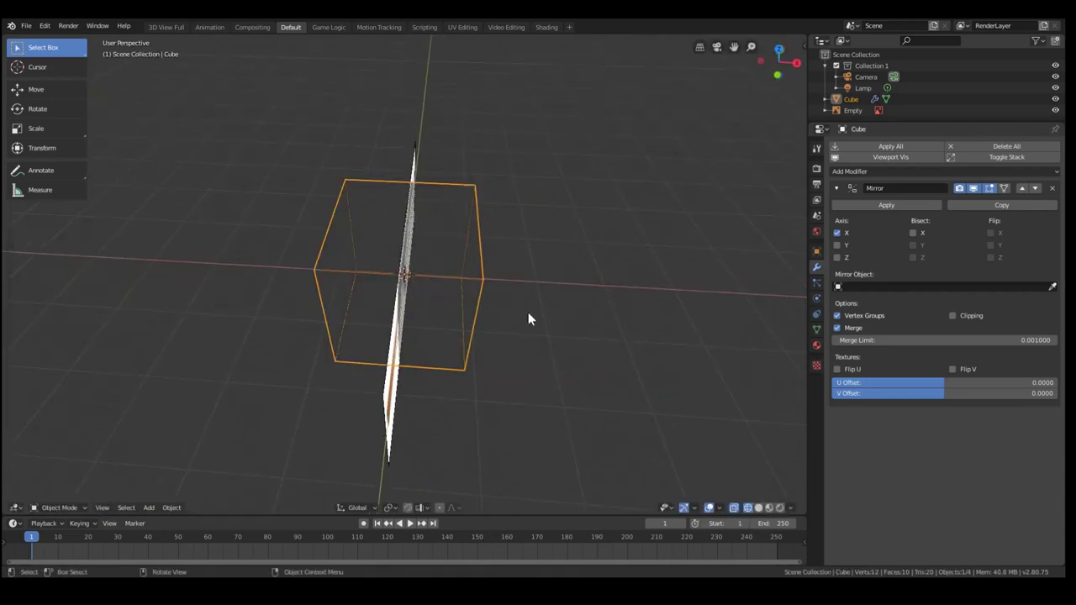
# Scale the mirrored cube down and move it over the rear part of the rifle's receiver in the right view.
pyautogui.press('s')
pyautogui.click(452, 296)
pyautogui.moveTo(452, 297); pyautogui.dragTo(351, 238, button='middle')
pyautogui.press('KP_3')
pyautogui.scroll(10, 361, 269)
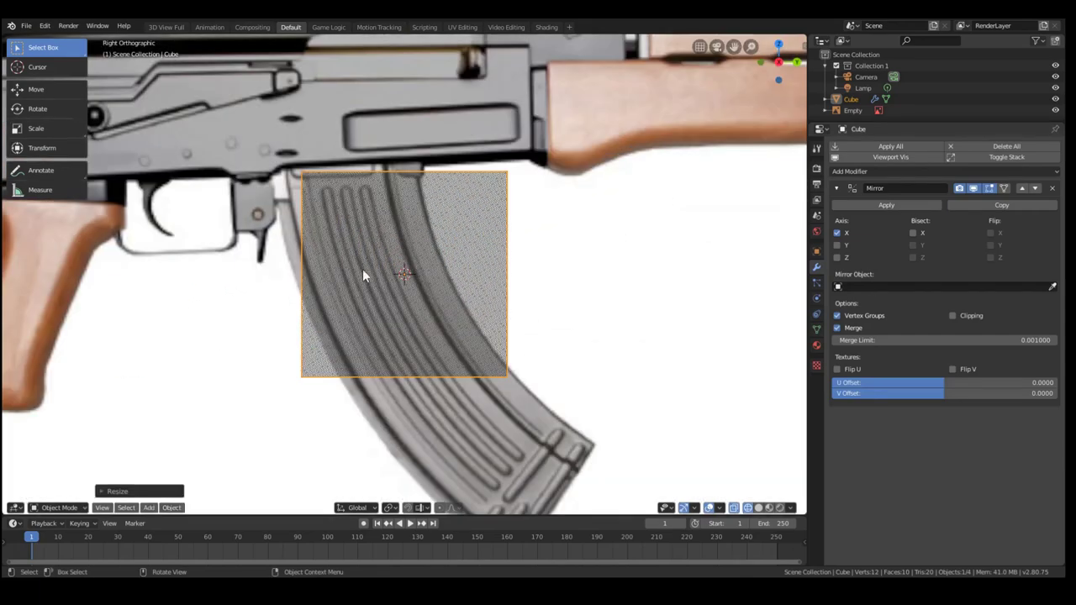
pyautogui.scroll(-6, 387, 320)
pyautogui.press('g')
pyautogui.scroll(3, 325, 278)
pyautogui.scroll(-1, 327, 280)
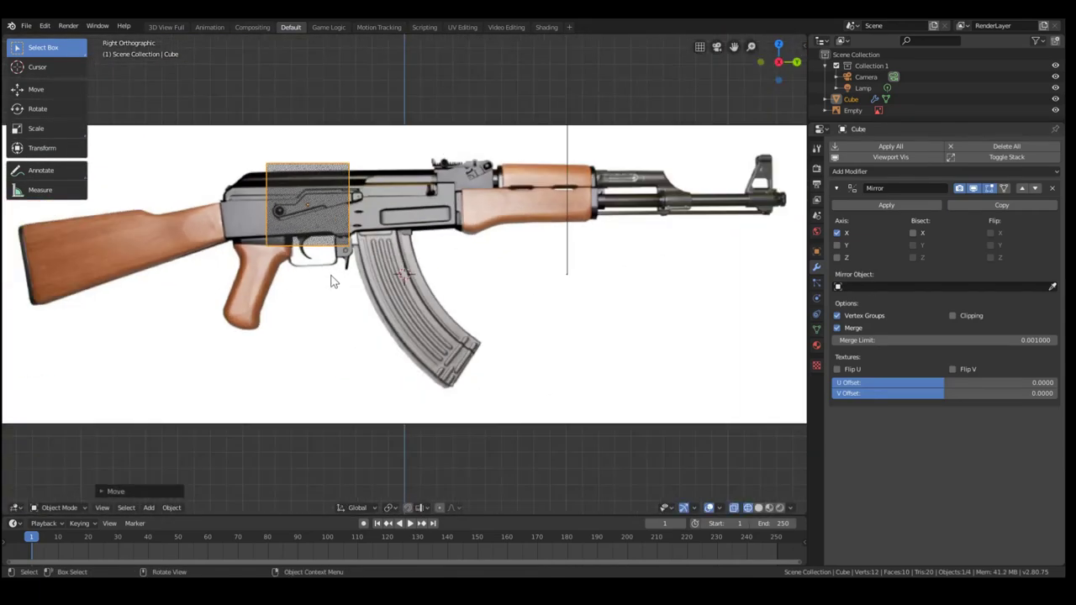
pyautogui.click(320, 269)
# Scale the cube down further so it fits the receiver more closely, and return to the right view.
pyautogui.moveTo(320, 269); pyautogui.dragTo(326, 244, button='middle')
pyautogui.press('s')
pyautogui.press('x')
pyautogui.click(443, 295)
pyautogui.press('KP_3')
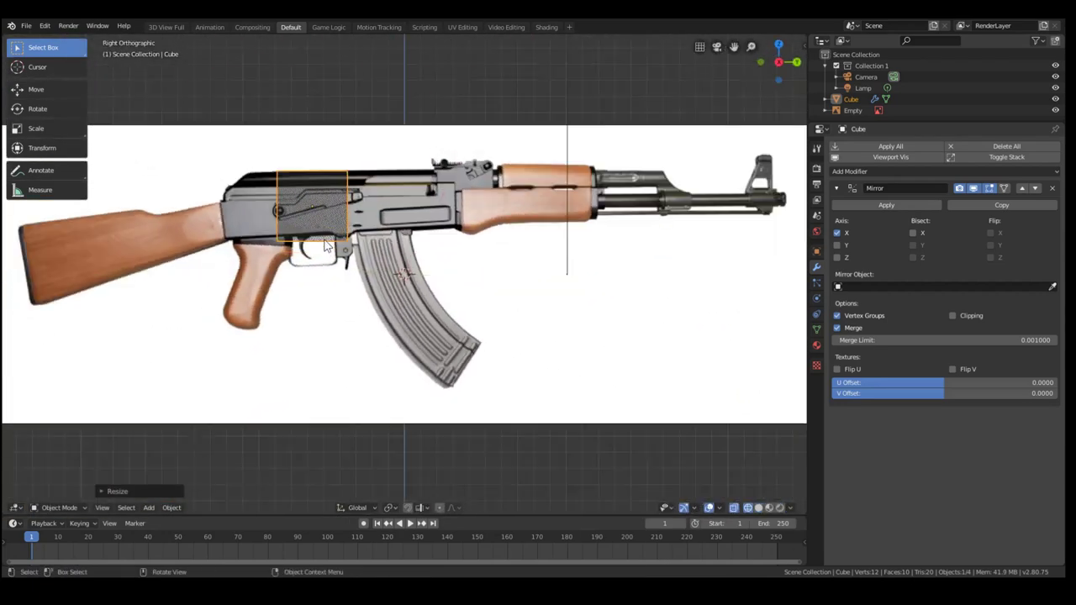
# Lower the cube's top vertices along Z onto the receiver body and move its rear vertices along Y to the stock.
pyautogui.scroll(2, 288, 175)
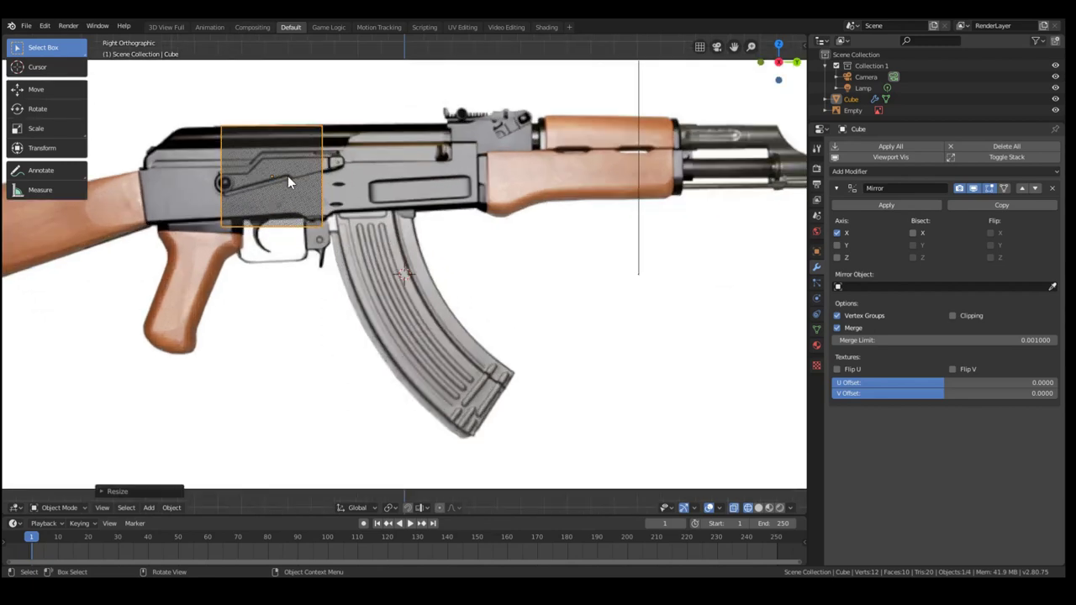
pyautogui.scroll(-1, 287, 178)
pyautogui.press('Tab')
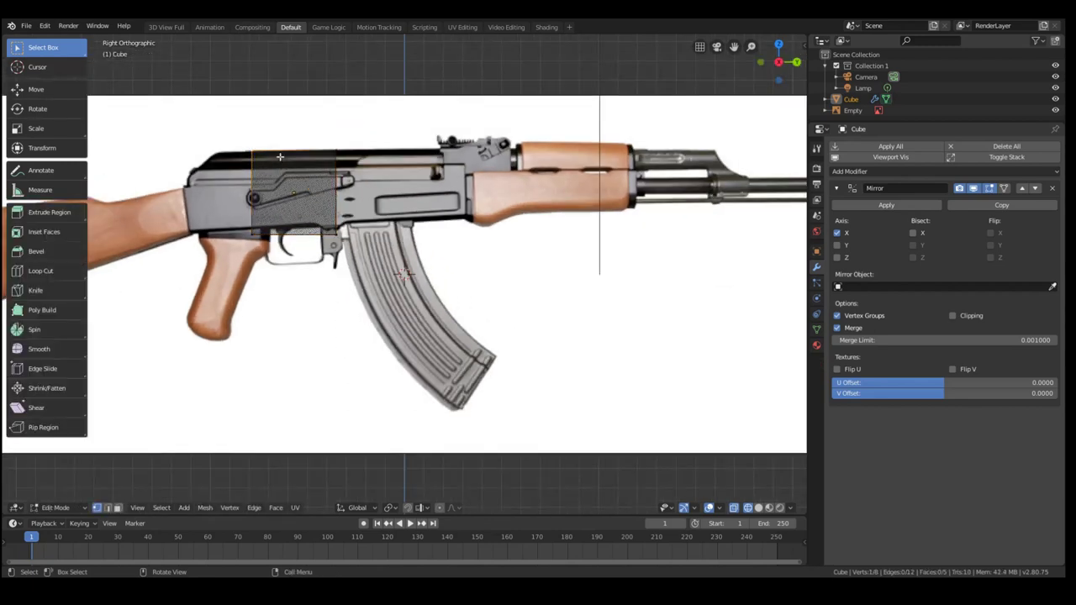
pyautogui.press('a')
pyautogui.press('a')
pyautogui.press('b')
pyautogui.moveTo(212, 137); pyautogui.dragTo(399, 161)
pyautogui.press('g')
pyautogui.press('z')
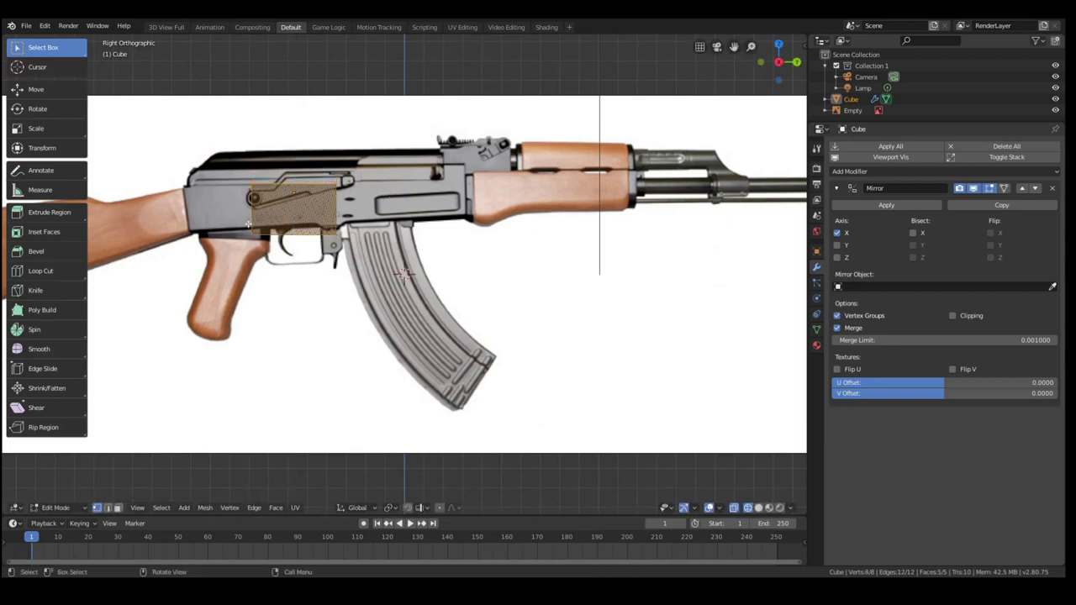
pyautogui.press('x')
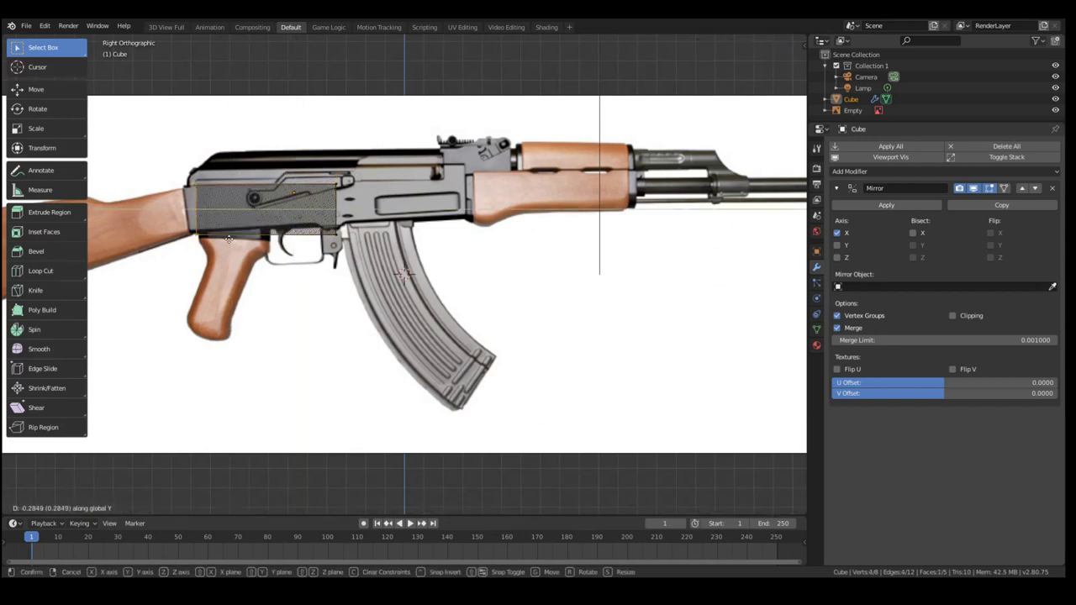
pyautogui.click(227, 240)
pyautogui.press('b')
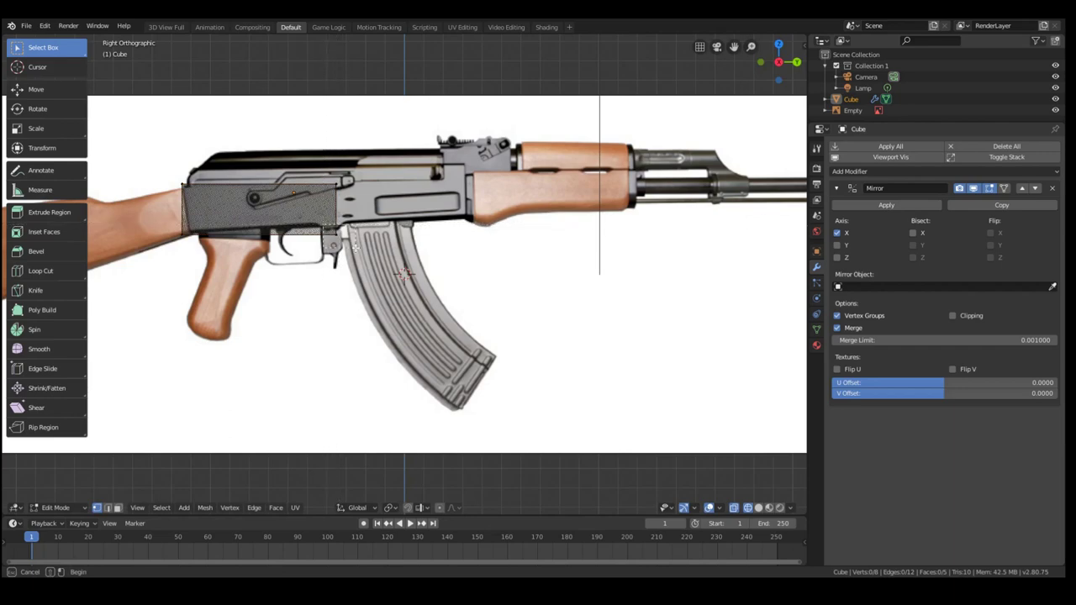
pyautogui.moveTo(353, 240); pyautogui.dragTo(235, 210)
pyautogui.press('g')
pyautogui.press('y')
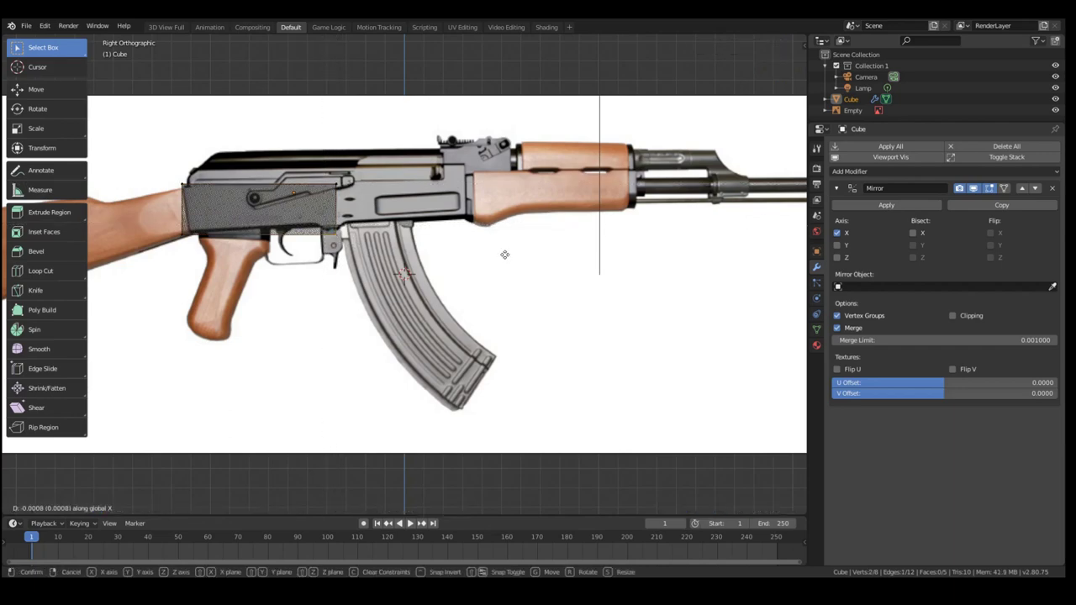
pyautogui.rightClick(433, 243)
# Move the box's front vertices along Y to the front end of the receiver.
pyautogui.press('b')
pyautogui.moveTo(315, 168); pyautogui.dragTo(390, 252)
pyautogui.press('g')
pyautogui.press('y')
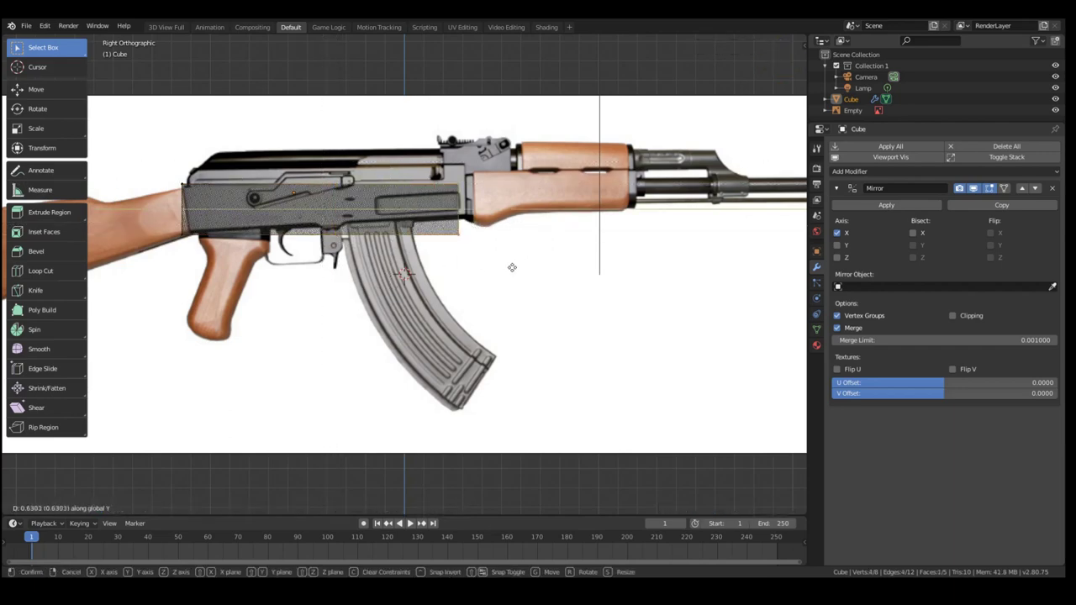
pyautogui.click(517, 267)
# Raise the box's front vertices about 0.08 along Z to follow the receiver's slope and fine-tune them along Y.
pyautogui.scroll(2, 477, 217)
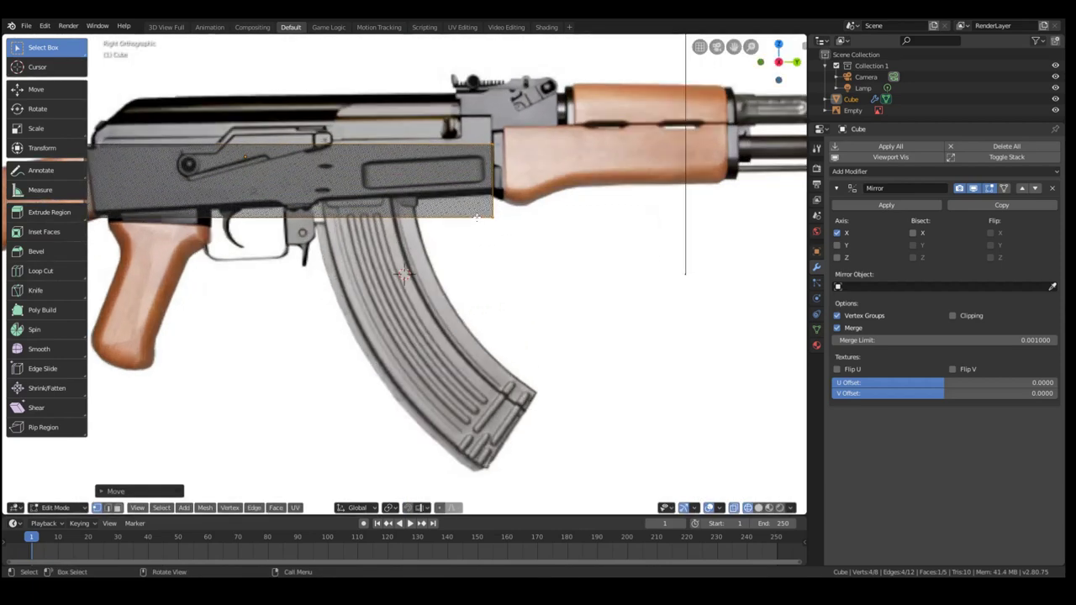
pyautogui.scroll(-1, 494, 214)
pyautogui.press('g')
pyautogui.press('z')
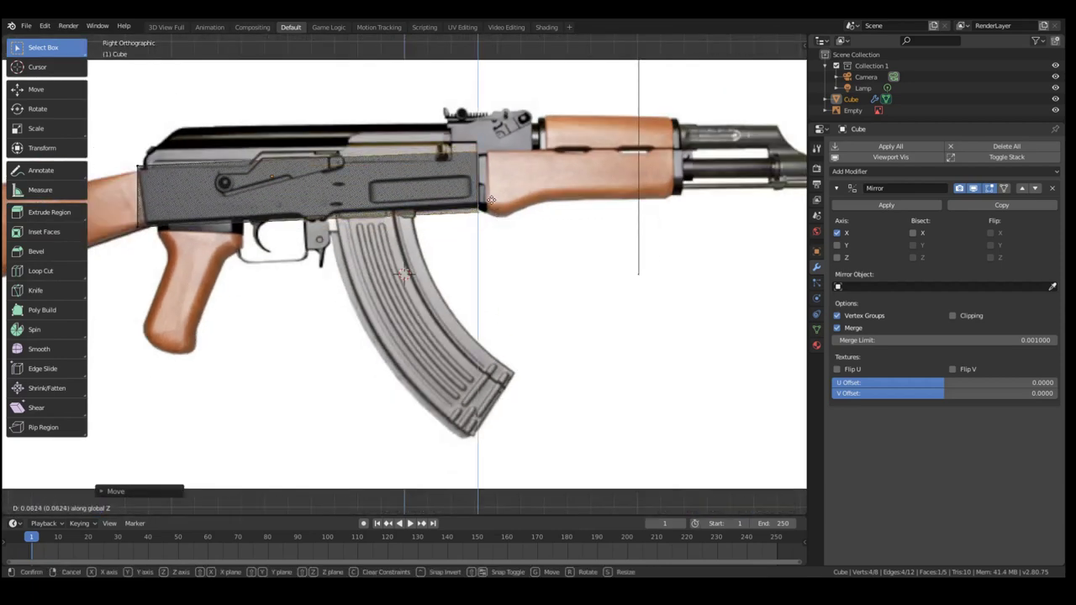
pyautogui.press('y')
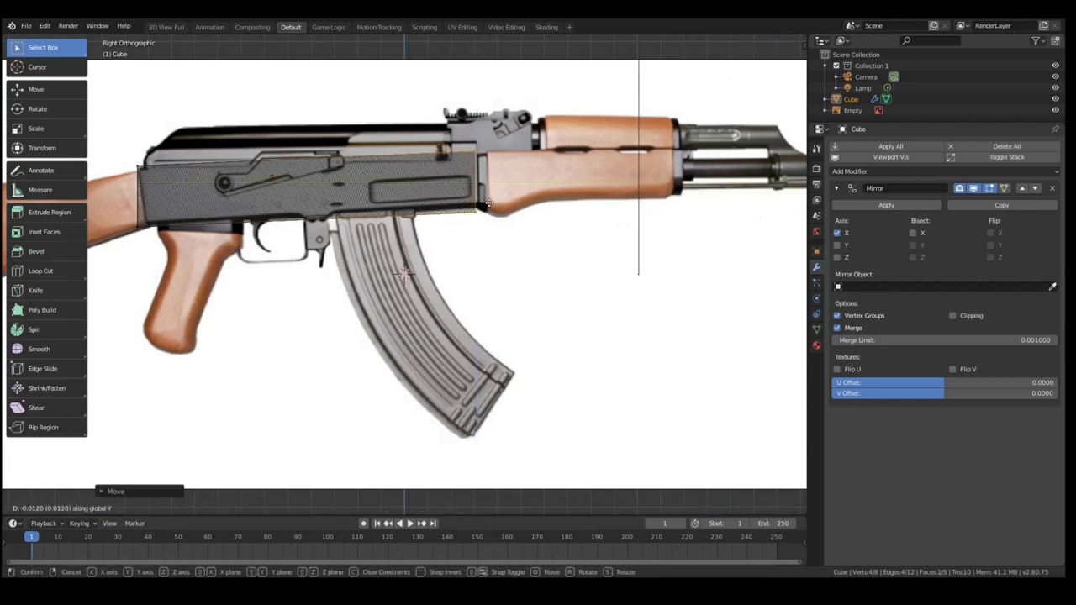
pyautogui.click(487, 202)
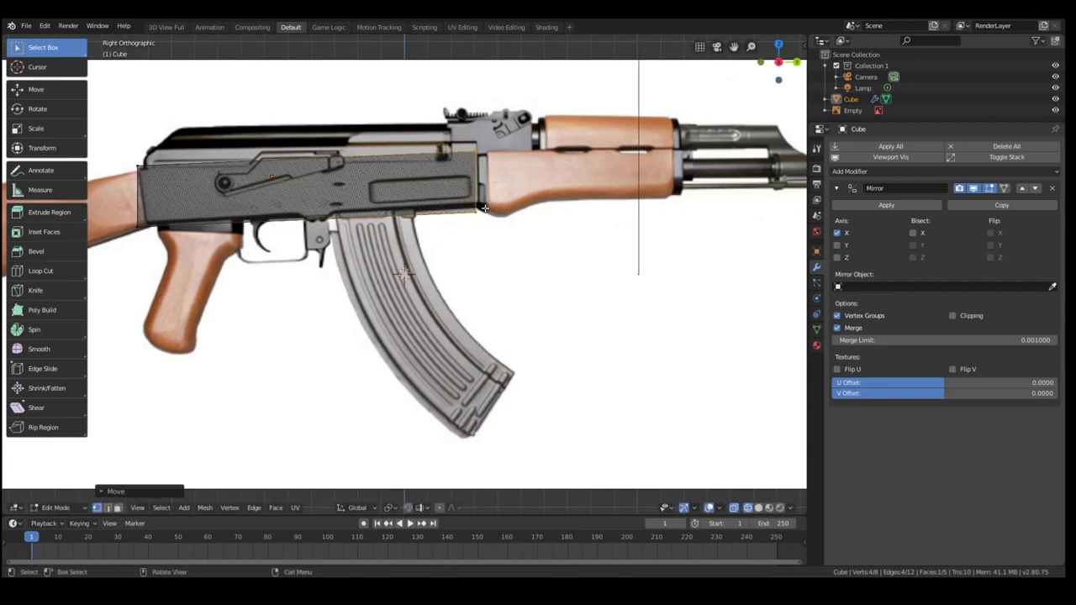
# Extend the box's front vertices along Y to the front end of the wooden lower handguard.
pyautogui.press('g')
pyautogui.press('y')
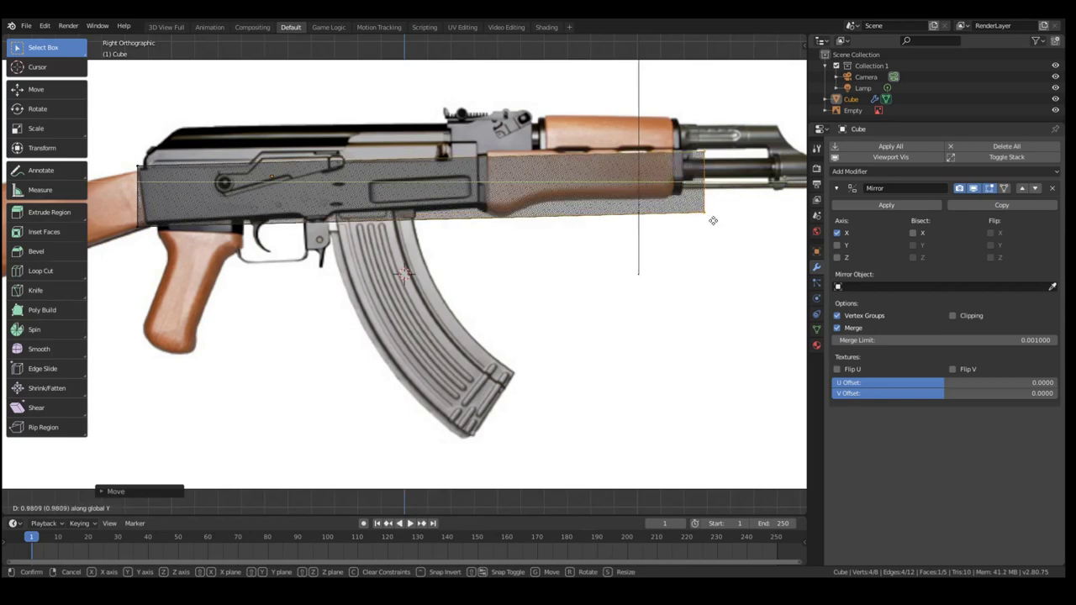
pyautogui.click(682, 226)
# Add three vertical loop cuts across the handguard section: near its rear end, at the underside curve and near its front end.
pyautogui.hotkey('ctrl', 'r')
pyautogui.click(542, 183)
pyautogui.click(632, 209)
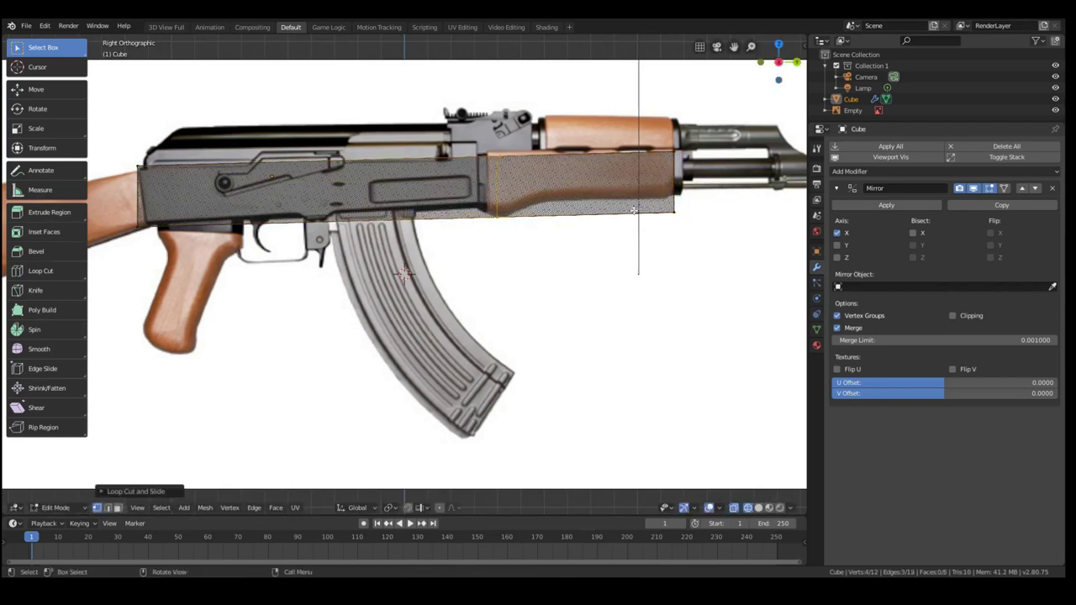
pyautogui.hotkey('ctrl', 'r')
pyautogui.click(536, 170)
pyautogui.click(495, 174)
pyautogui.hotkey('ctrl', 'r')
pyautogui.click(618, 197)
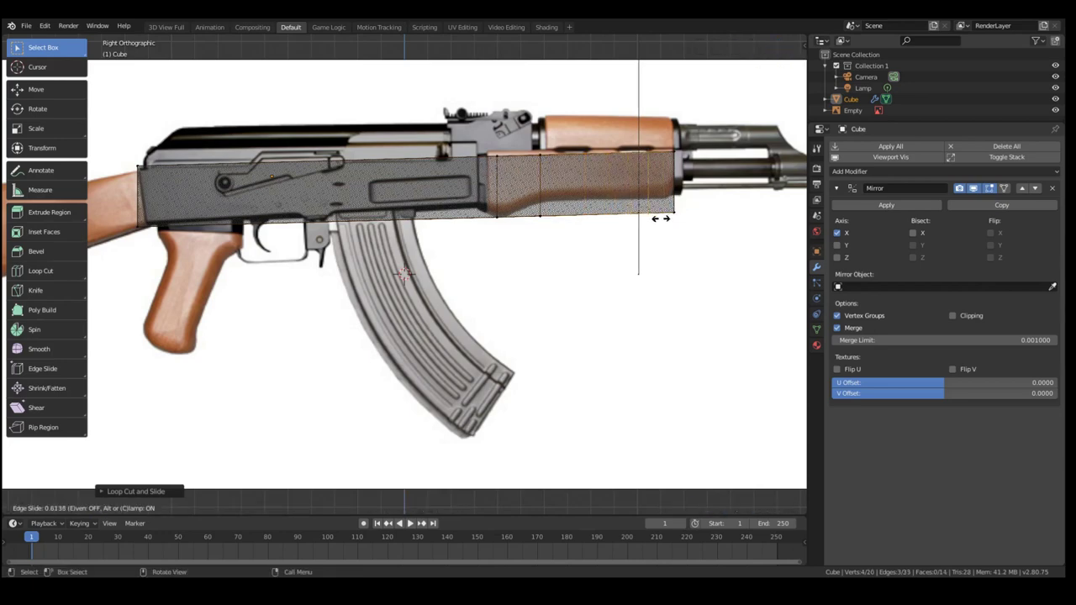
pyautogui.click(678, 222)
# Raise the lower vertices at the front end of the handguard section to the handguard's bottom edge.
pyautogui.press('a')
pyautogui.press('a')
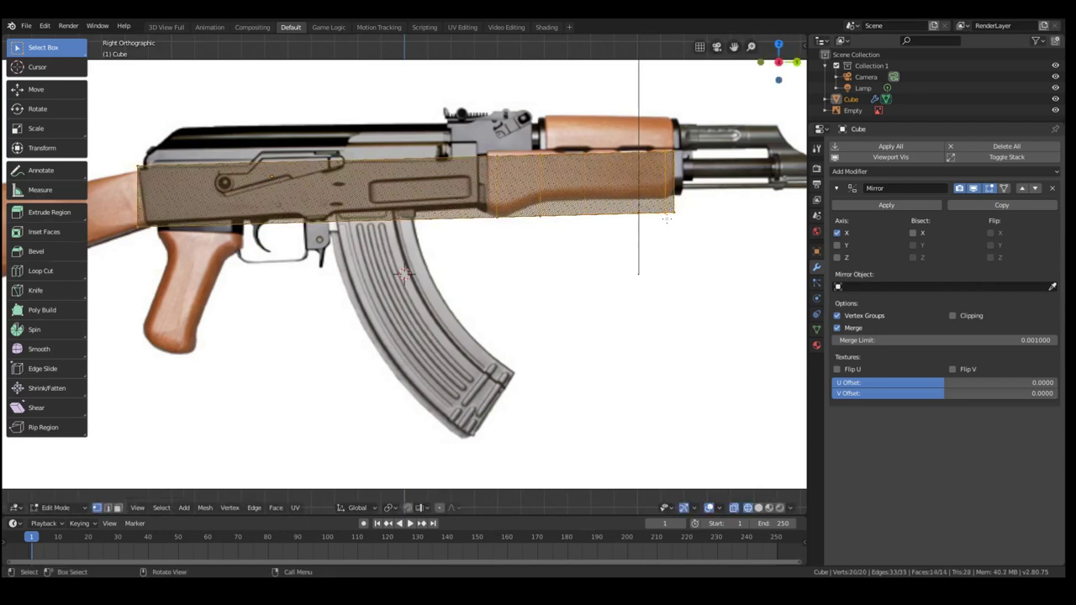
pyautogui.press('b')
pyautogui.moveTo(654, 202); pyautogui.dragTo(701, 232)
pyautogui.press('g')
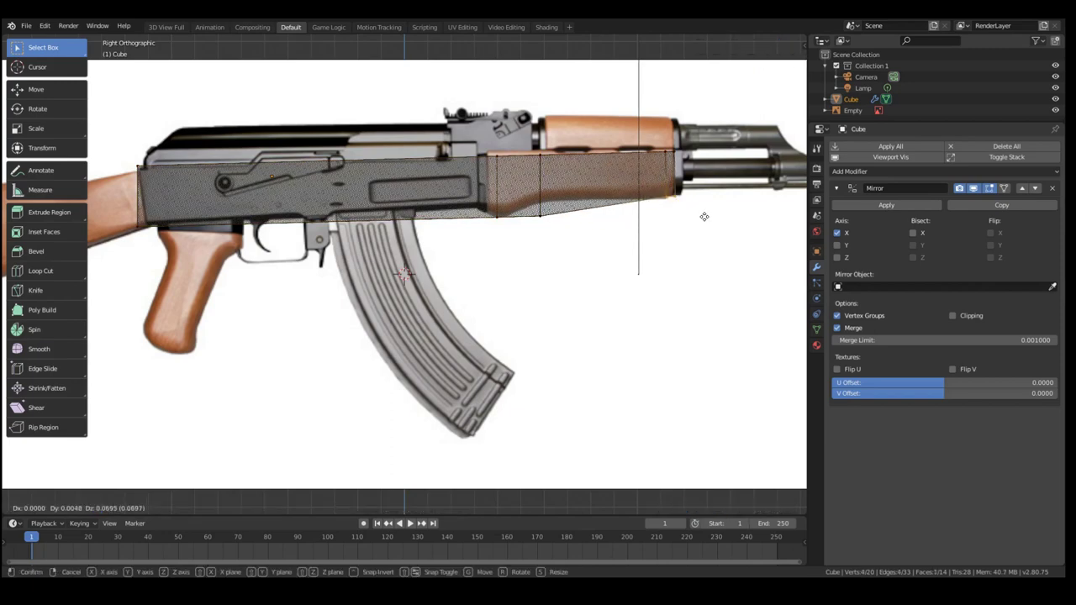
pyautogui.click(701, 220)
# Move the lower vertices of the middle and rear handguard loops onto the curved underside of the handguard.
pyautogui.scroll(3, 713, 159)
pyautogui.scroll(-2, 713, 159)
pyautogui.press('a')
pyautogui.press('a')
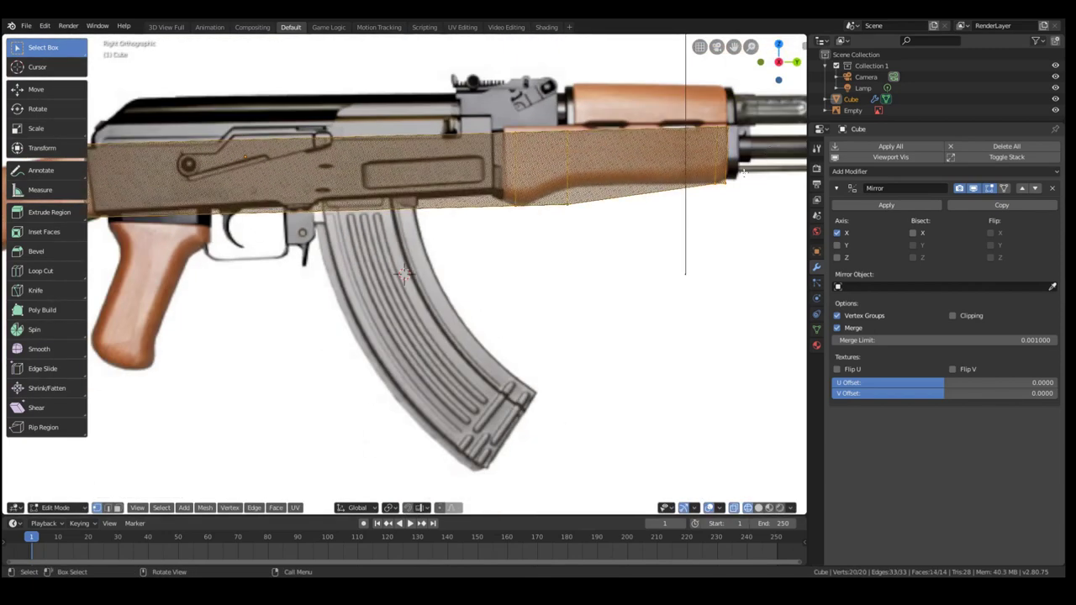
pyautogui.press('b')
pyautogui.moveTo(728, 186); pyautogui.dragTo(720, 149)
pyautogui.press('g')
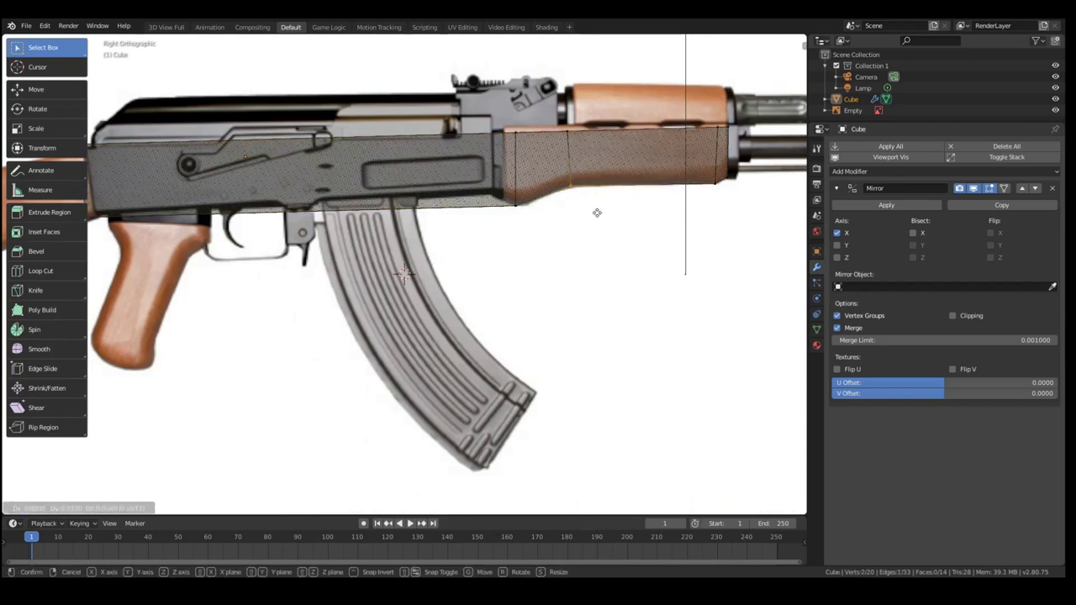
pyautogui.click(527, 214)
# Fine-tune the middle loop's lower vertices to match the bend in the handguard's underside.
pyautogui.hotkey('alt', 'a')
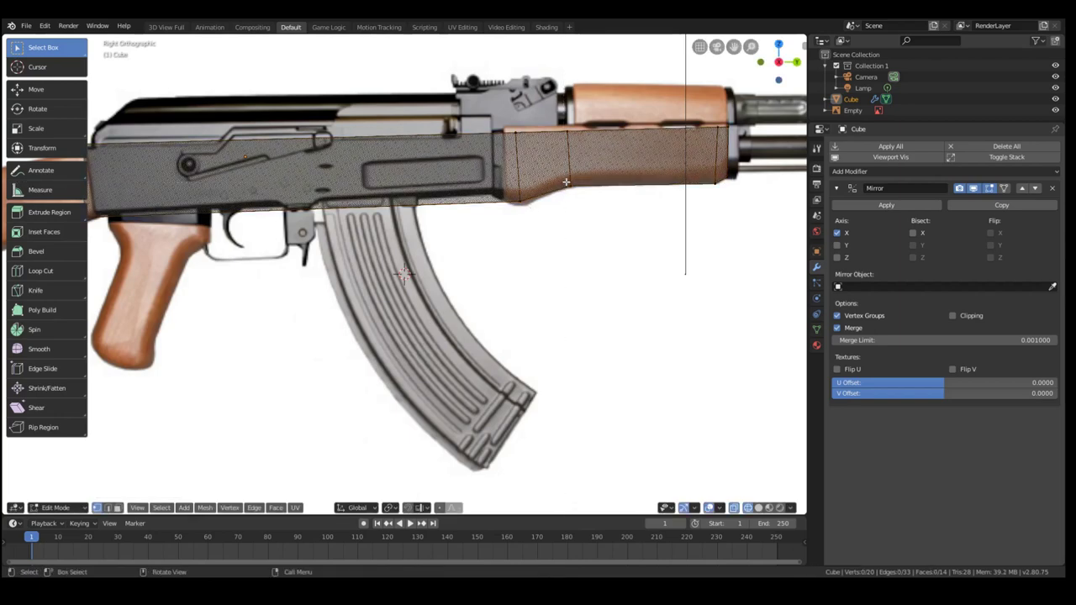
pyautogui.moveTo(565, 180); pyautogui.dragTo(578, 197)
pyautogui.press('g')
pyautogui.click(580, 192)
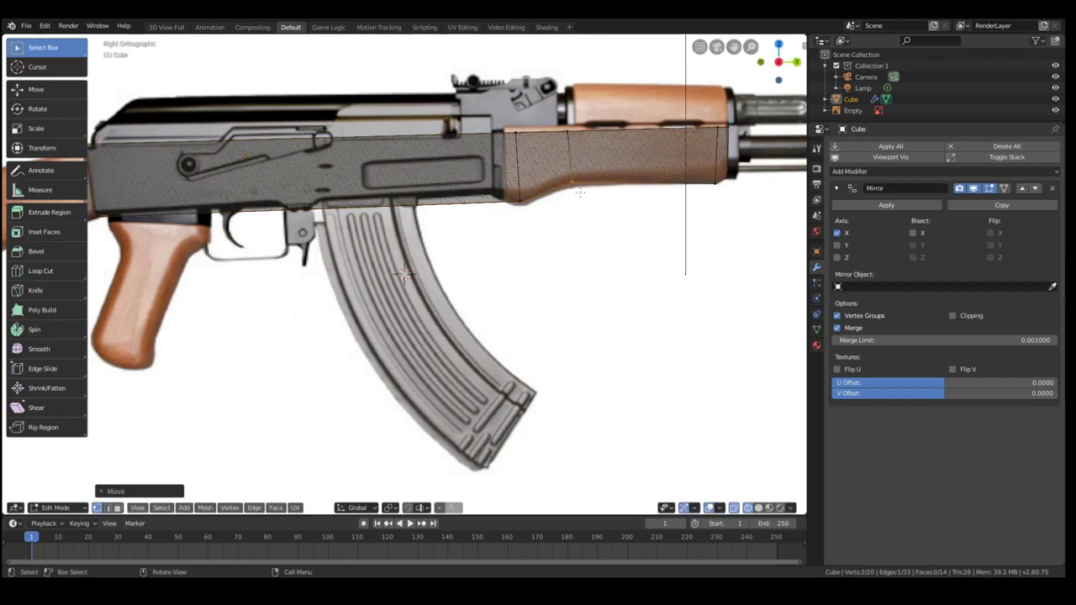
# Adjust the lower vertices at the handguard's front end to follow the reference outline.
pyautogui.press('g')
pyautogui.click(721, 184)
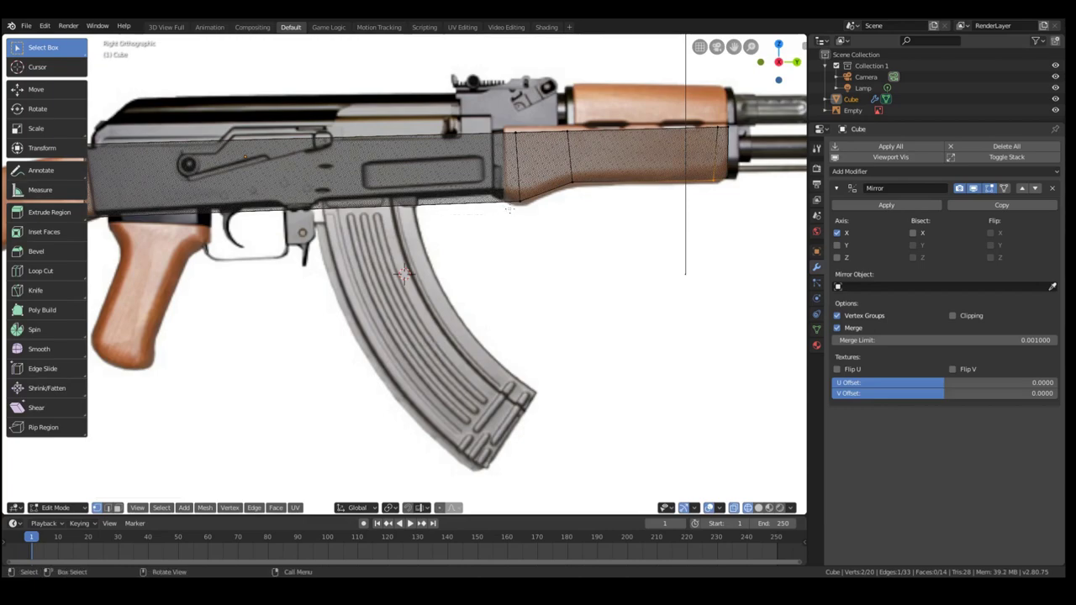
pyautogui.click(510, 202)
pyautogui.moveTo(513, 203); pyautogui.dragTo(520, 220, button='middle')
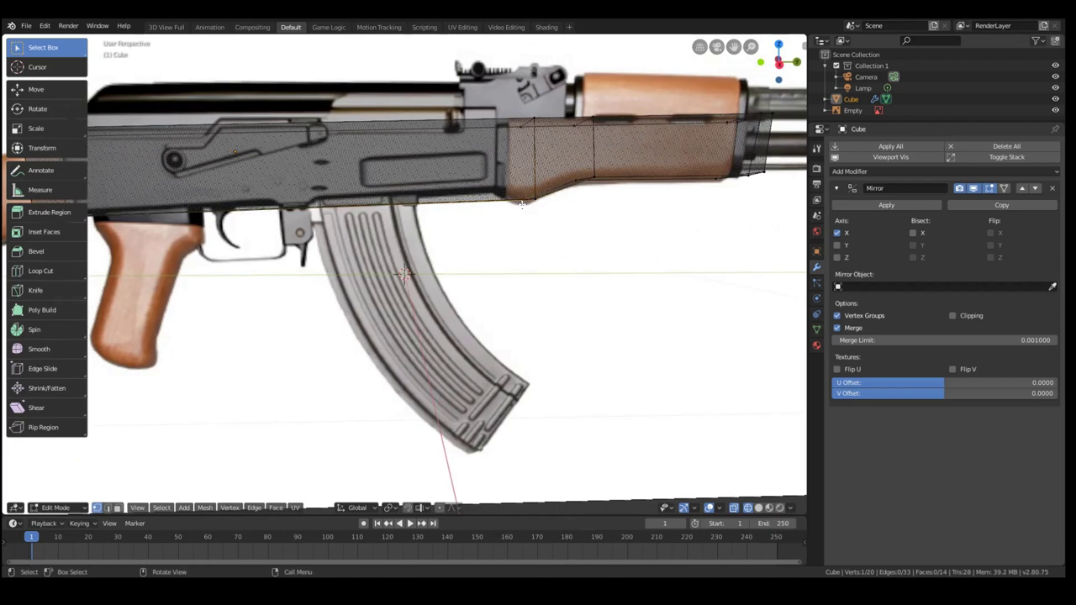
pyautogui.press('KP_3')
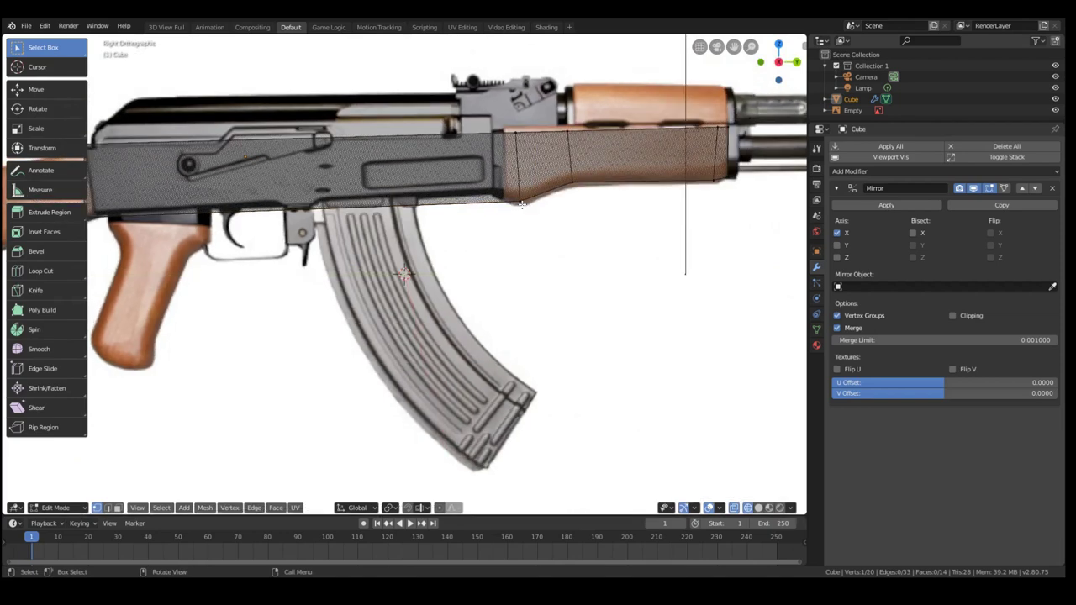
# Add a vertical loop cut at the receiver's front end by the handguard and move its lower vertices vertically onto the outline.
pyautogui.hotkey('ctrl', 'r')
pyautogui.click(521, 203)
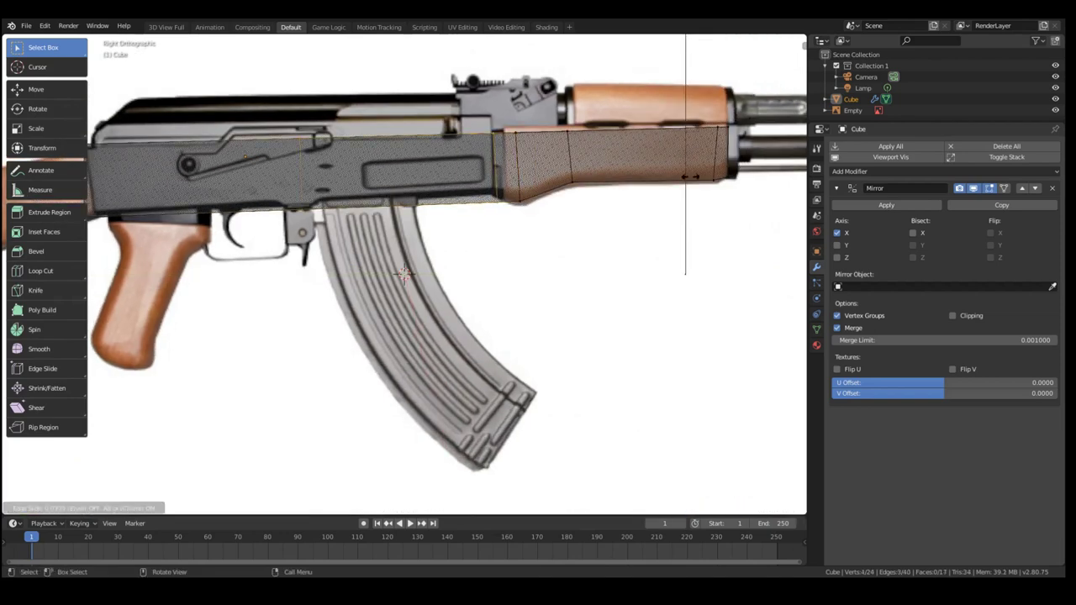
pyautogui.click(508, 200)
pyautogui.press('g')
pyautogui.press('z')
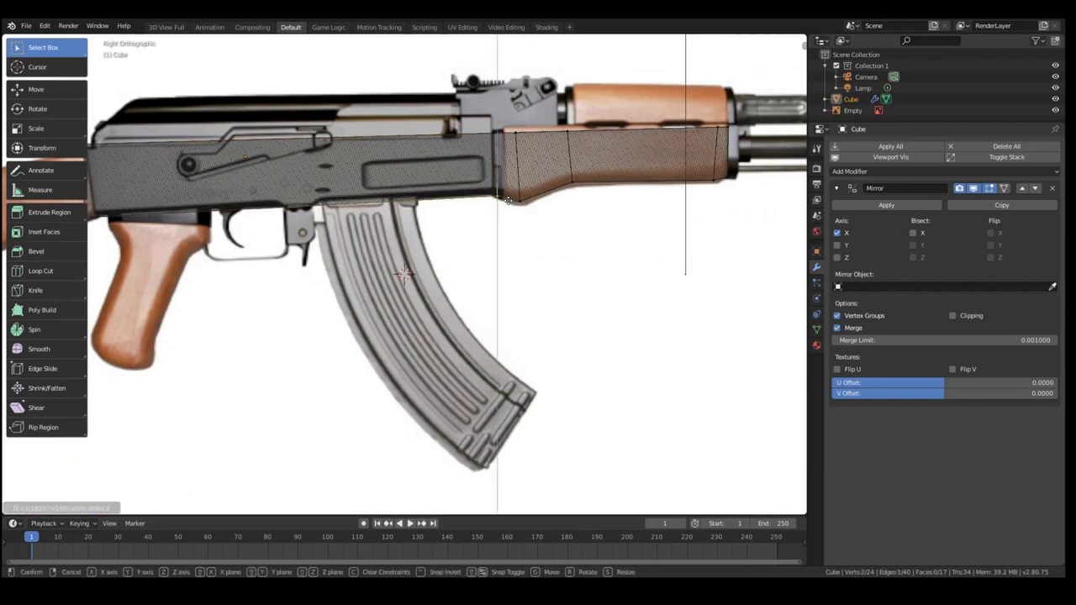
pyautogui.click(507, 200)
# Add three vertical loop cuts across the receiver: two close together at the magazine's rear edge and one near the receiver's front end.
pyautogui.hotkey('ctrl', 'r')
pyautogui.click(344, 182)
pyautogui.rightClick(345, 182)
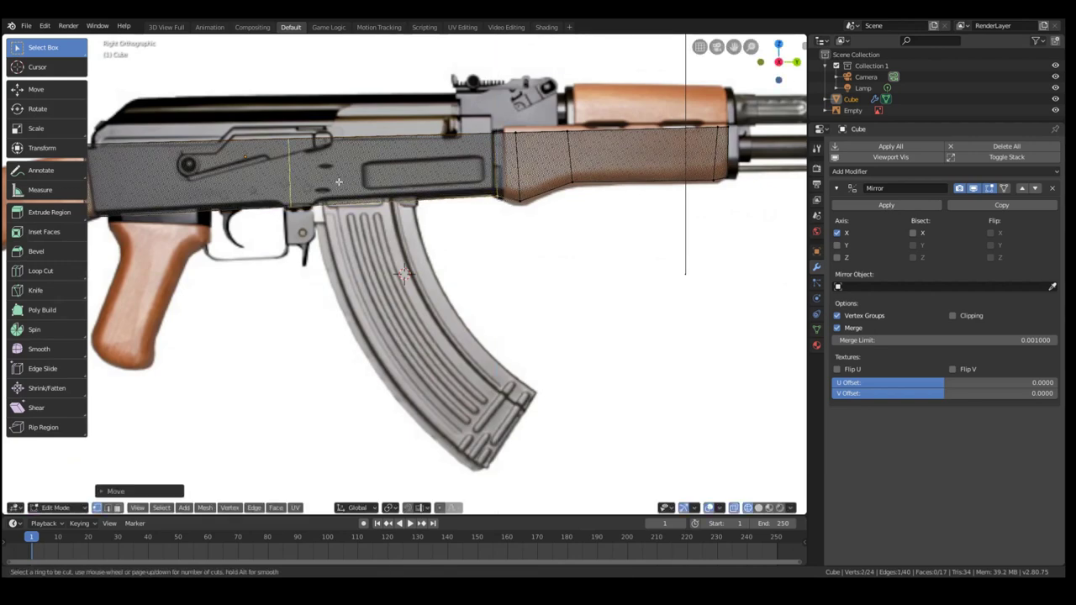
pyautogui.click(356, 184)
pyautogui.scroll(1, 356, 184)
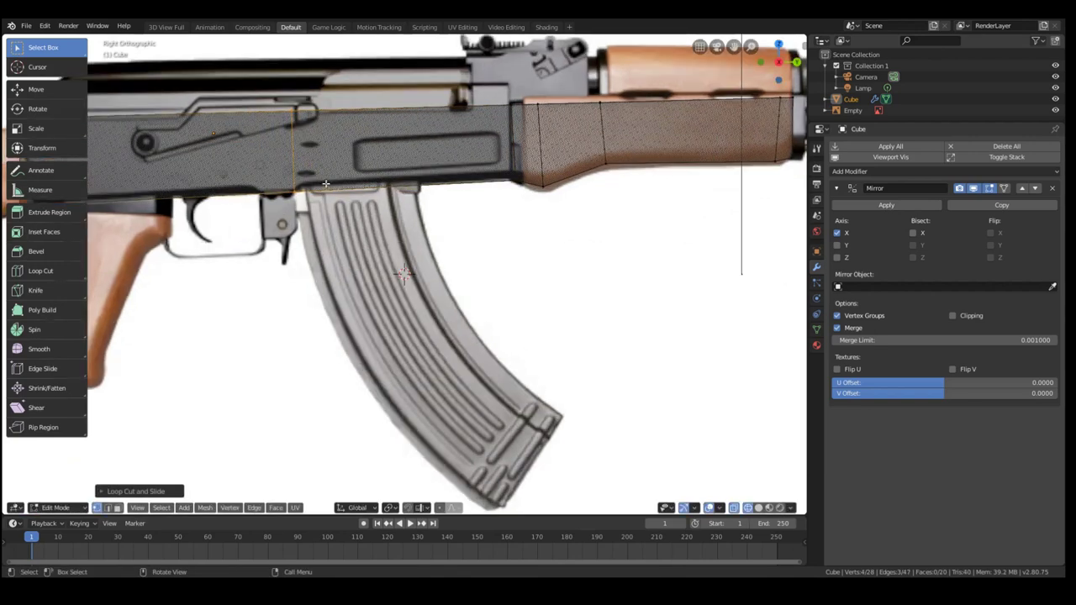
pyautogui.hotkey('ctrl', 'r')
pyautogui.click(363, 184)
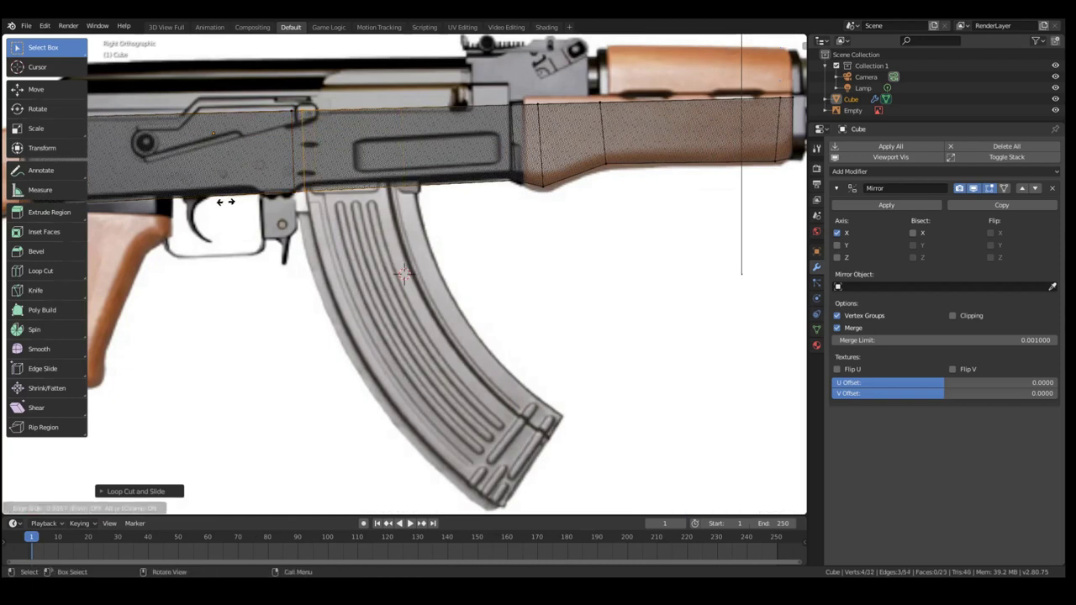
pyautogui.click(227, 202)
pyautogui.hotkey('ctrl', 'r')
pyautogui.click(507, 173)
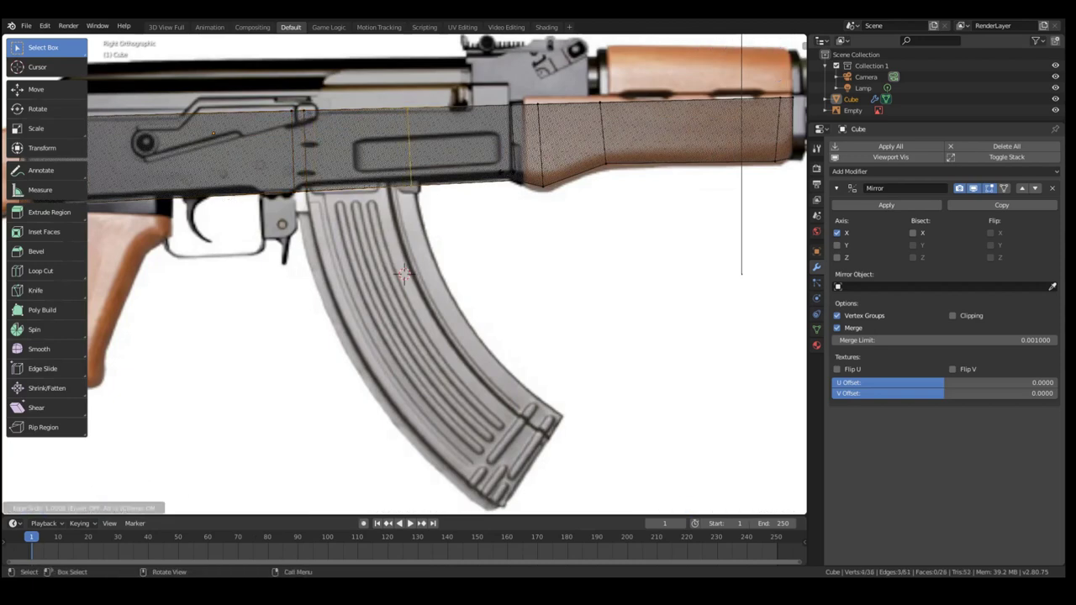
pyautogui.click(605, 190)
# Move the lower vertices where the receiver meets the handguard onto the reference's bottom edge.
pyautogui.press('a')
pyautogui.press('a')
pyautogui.press('b')
pyautogui.moveTo(509, 175); pyautogui.dragTo(519, 190)
pyautogui.press('g')
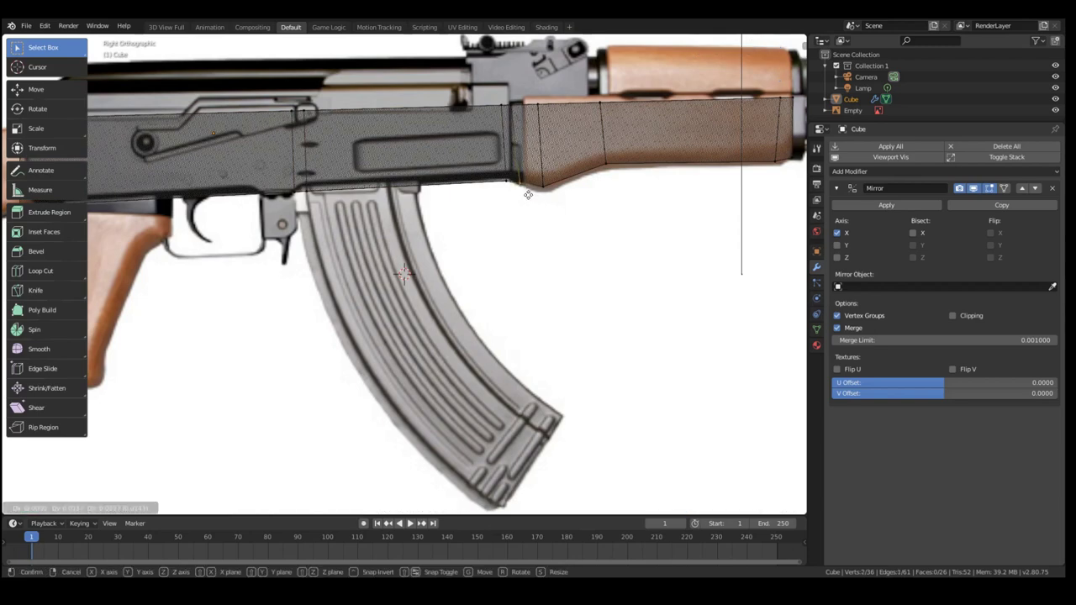
pyautogui.click(527, 196)
# Move the lower vertices of the loop at the magazine's rear edge onto the receiver's bottom outline.
pyautogui.press('a')
pyautogui.press('a')
pyautogui.press('b')
pyautogui.moveTo(300, 182); pyautogui.dragTo(316, 195)
pyautogui.press('g')
pyautogui.click(316, 186)
# Fit the lower vertices of the loop near the receiver's front end to the bottom outline.
pyautogui.click(506, 177)
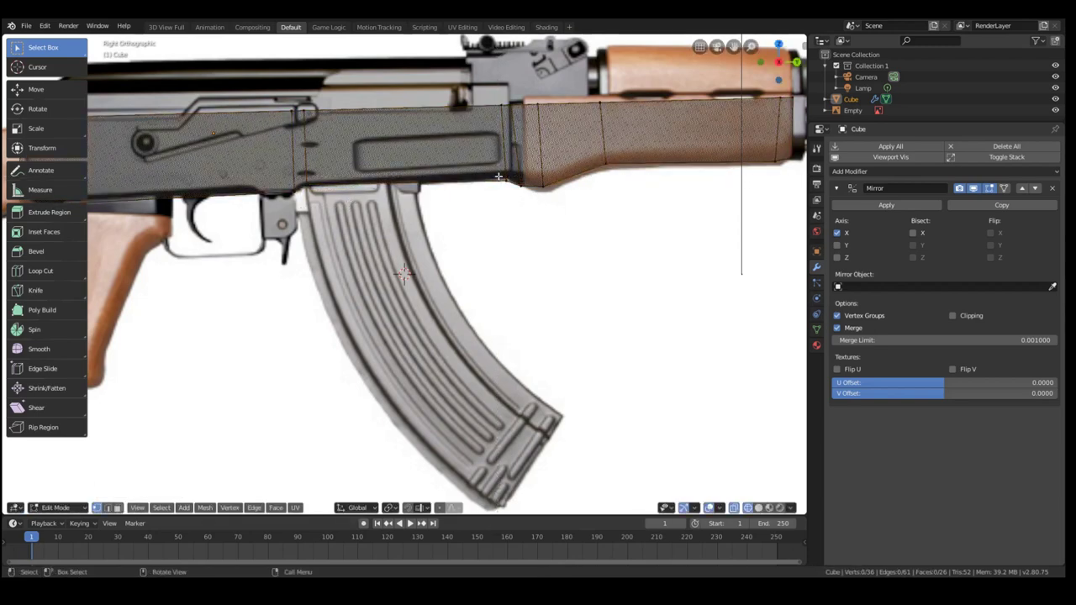
pyautogui.press('g')
pyautogui.click(507, 191)
pyautogui.scroll(-1, 224, 206)
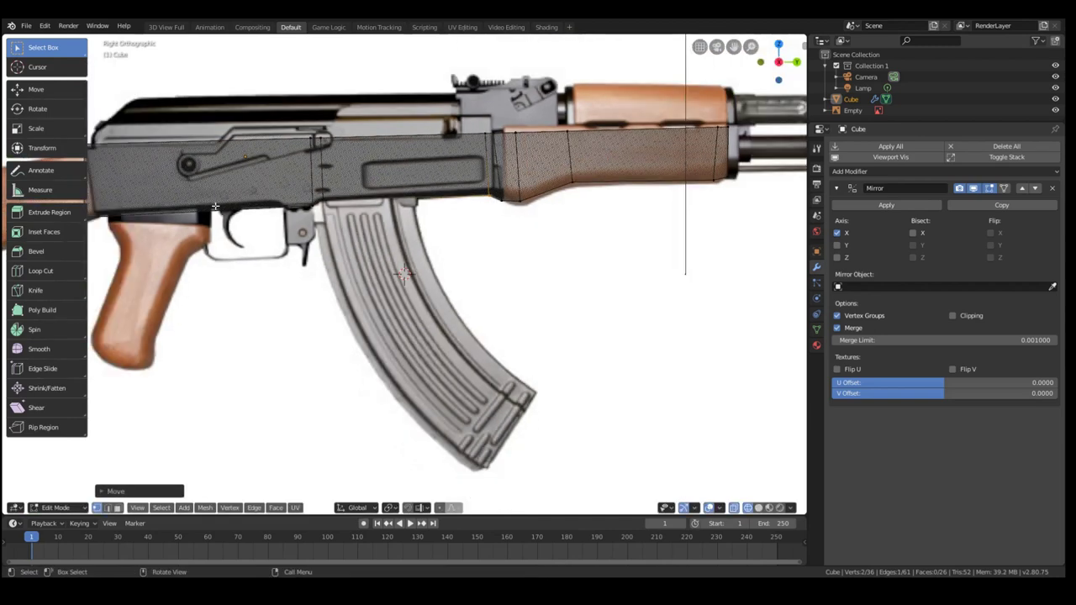
# Move the receiver's upper rear corner vertices to match the reference at the stock joint.
pyautogui.scroll(-1, 166, 207)
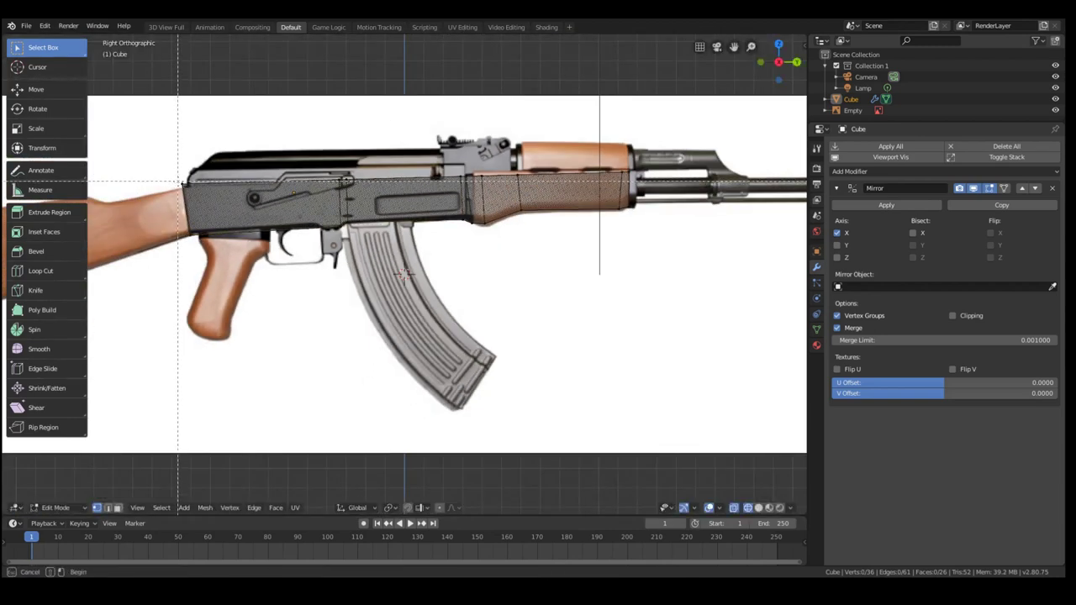
pyautogui.moveTo(177, 180); pyautogui.dragTo(196, 194)
pyautogui.press('g')
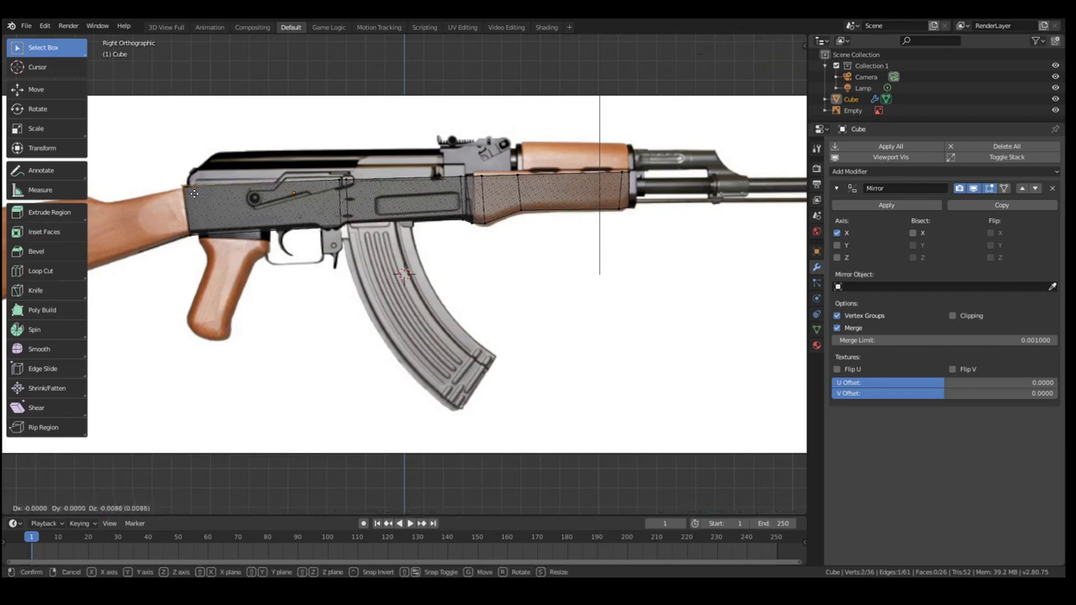
pyautogui.click(195, 194)
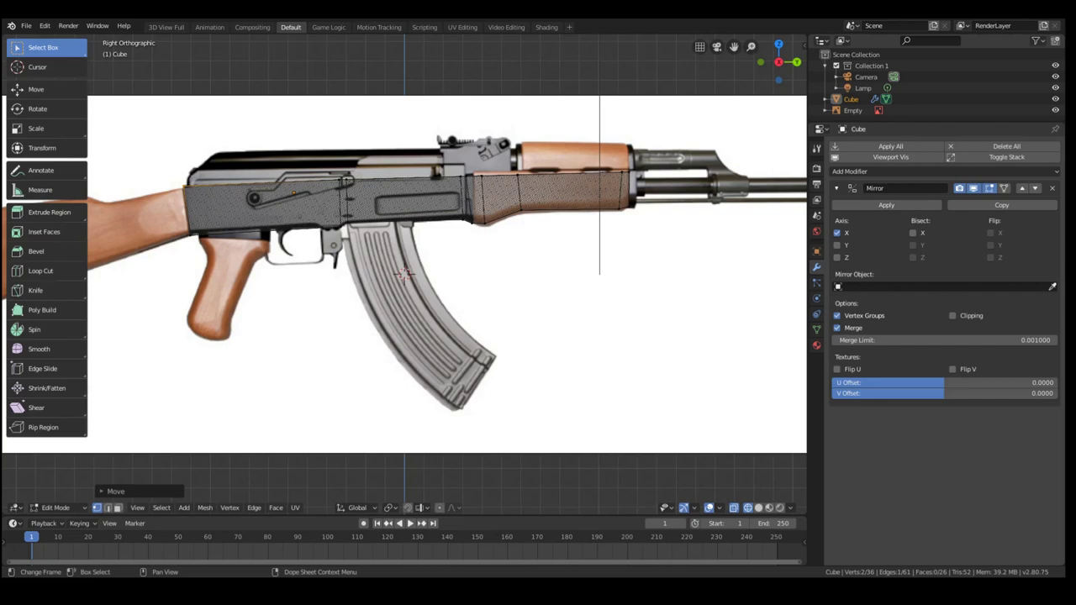
# Add a vertical loop cut across the receiver's rear section, aligned with the front of the pistol grip mount.
pyautogui.click(247, 205)
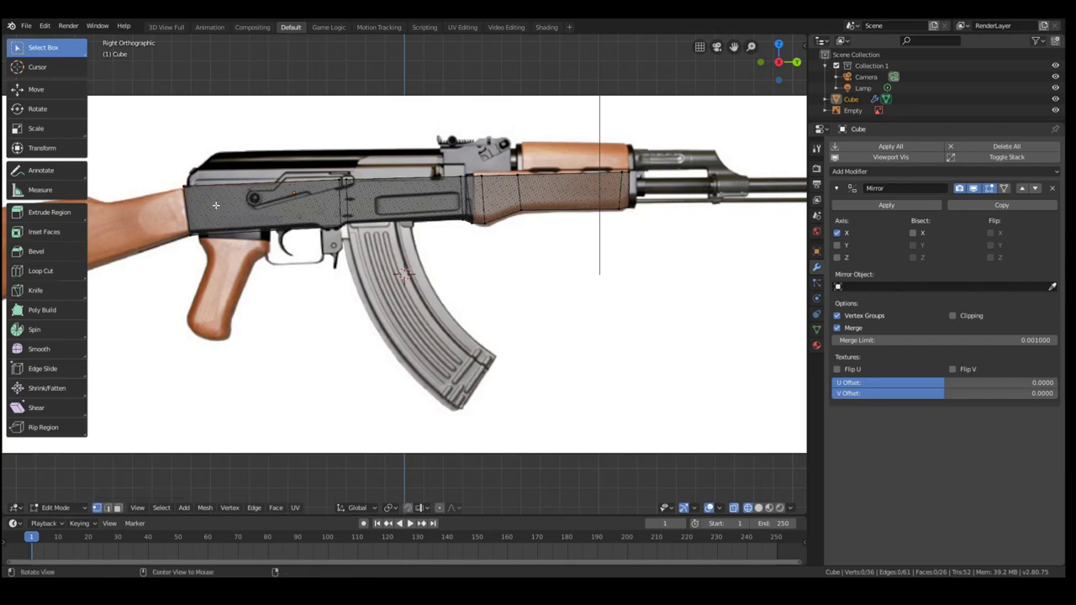
pyautogui.scroll(2, 196, 207)
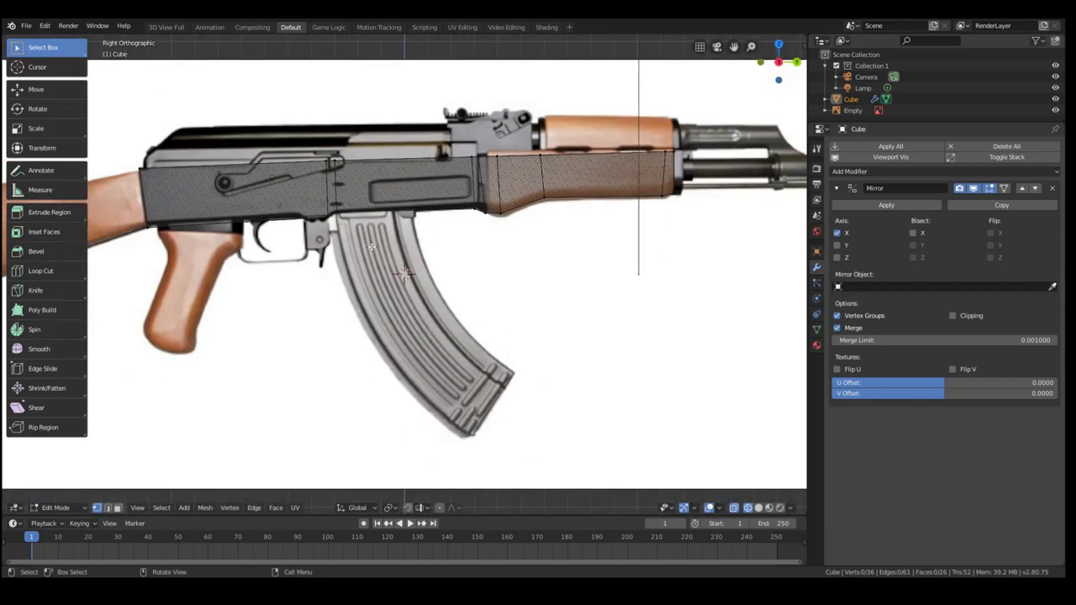
pyautogui.hotkey('ctrl', 'r')
pyautogui.click(215, 199)
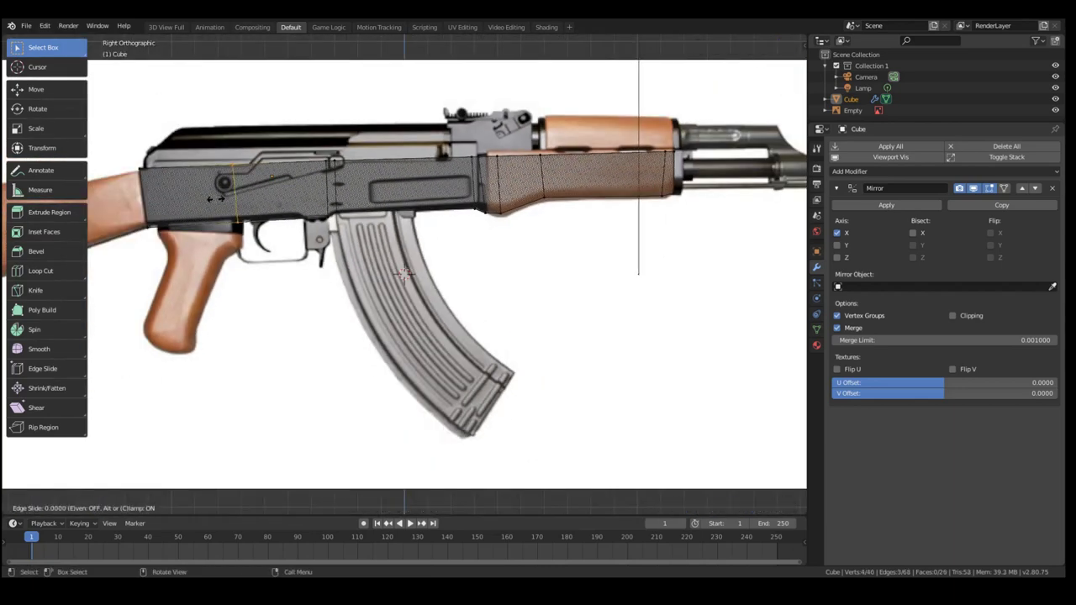
pyautogui.click(223, 199)
# Move the receiver's lower rear corner vertices onto the reference outline by the stock.
pyautogui.click(155, 229)
pyautogui.press('g')
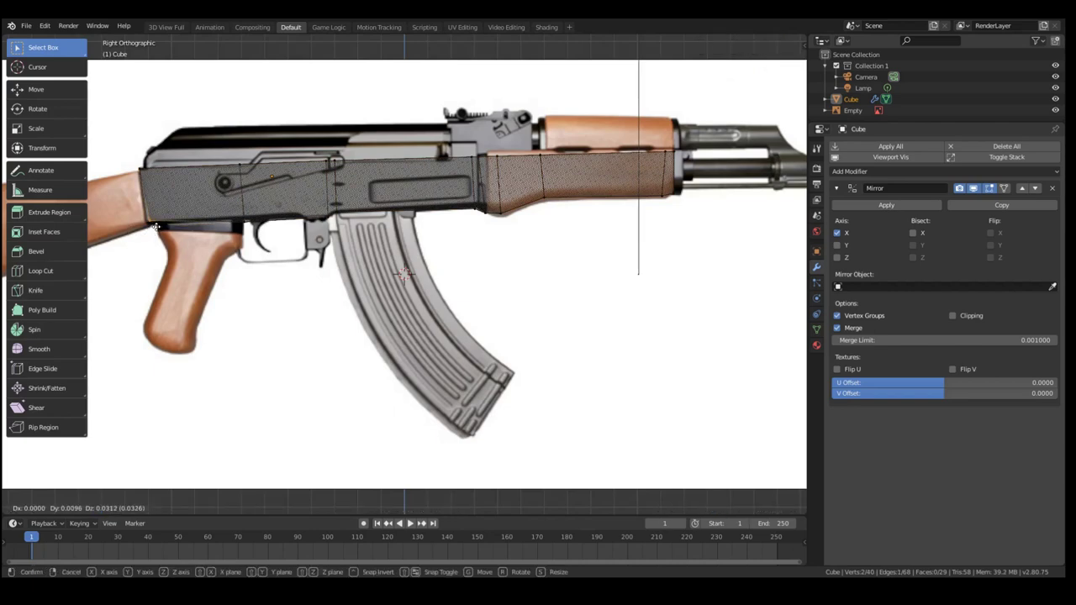
pyautogui.click(152, 225)
pyautogui.press('g')
pyautogui.click(158, 177)
# Add further loop cuts to the receiver to divide the underside above the pistol grip.
pyautogui.moveTo(168, 180)
pyautogui.mouseDown(button='middle')
pyautogui.moveTo(617, 241)
pyautogui.moveTo(126, 227)
pyautogui.moveTo(143, 201)
pyautogui.moveTo(419, 235)
pyautogui.moveTo(286, 348)
pyautogui.mouseUp(button='middle')
pyautogui.press('Tab')
pyautogui.press('Tab')
pyautogui.press('Tab')
pyautogui.press('Tab')
pyautogui.hotkey('ctrl', 'r')
# Extrude the underside faces at the receiver's rear down toward the pistol grip.
pyautogui.press('space')
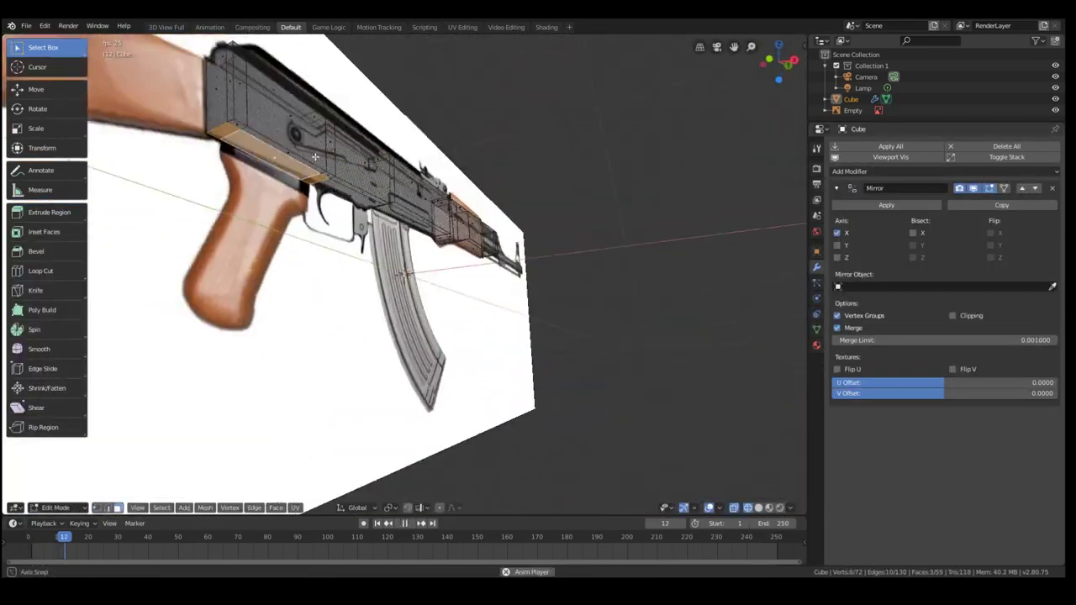
pyautogui.press('space')
pyautogui.press('z')
pyautogui.press('3')
pyautogui.keyDown('shift'); pyautogui.click(166, 267); pyautogui.keyUp('shift')
pyautogui.press('KP_3')
pyautogui.press('e')
pyautogui.click(202, 273)
# Extend the pistol grip downward along its reference with repeated extrusions, scaling the end between them.
pyautogui.moveTo(201, 273); pyautogui.dragTo(243, 290, button='middle')
pyautogui.press('KP_3')
pyautogui.press('e')
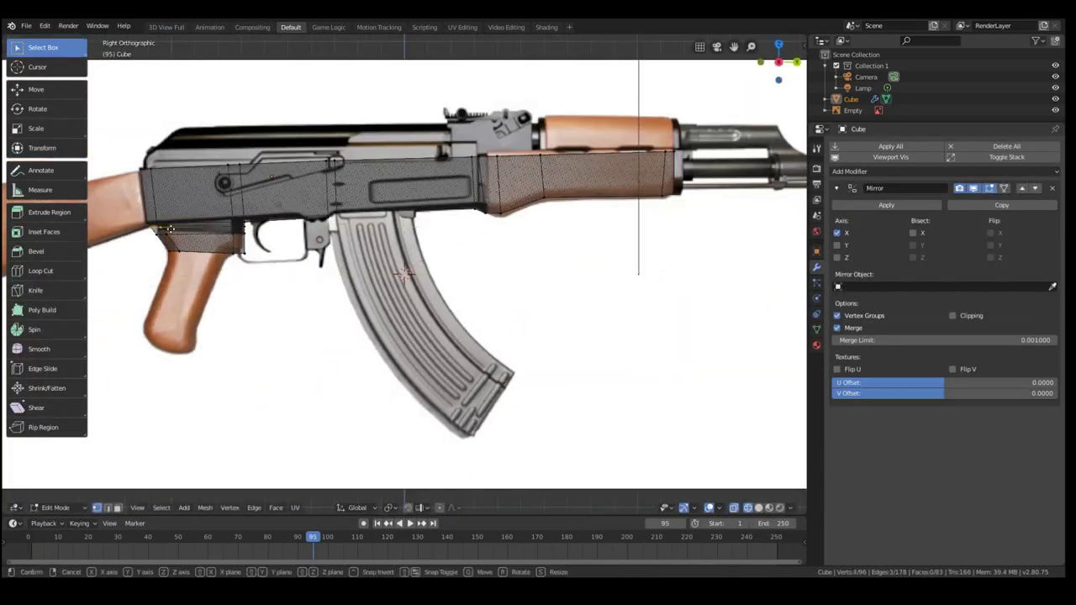
pyautogui.click(245, 296)
pyautogui.press('s')
pyautogui.click(239, 294)
pyautogui.press('e')
pyautogui.moveTo(232, 322); pyautogui.dragTo(199, 347)
# Select the faces along the top of the receiver and extrude them upward.
pyautogui.press('a')
pyautogui.moveTo(201, 337); pyautogui.dragTo(282, 332, button='middle')
pyautogui.scroll(4, 403, 273)
pyautogui.press('3')
pyautogui.keyDown('shift'); pyautogui.click(486, 177); pyautogui.keyUp('shift')
pyautogui.press('z')
pyautogui.keyDown('shift'); pyautogui.click(137, 235); pyautogui.keyUp('shift')
pyautogui.press('KP_3')
pyautogui.press('e')
# Switch to wireframe shading and vertex selection to reposition vertices of the extruded receiver top.
pyautogui.press('z')
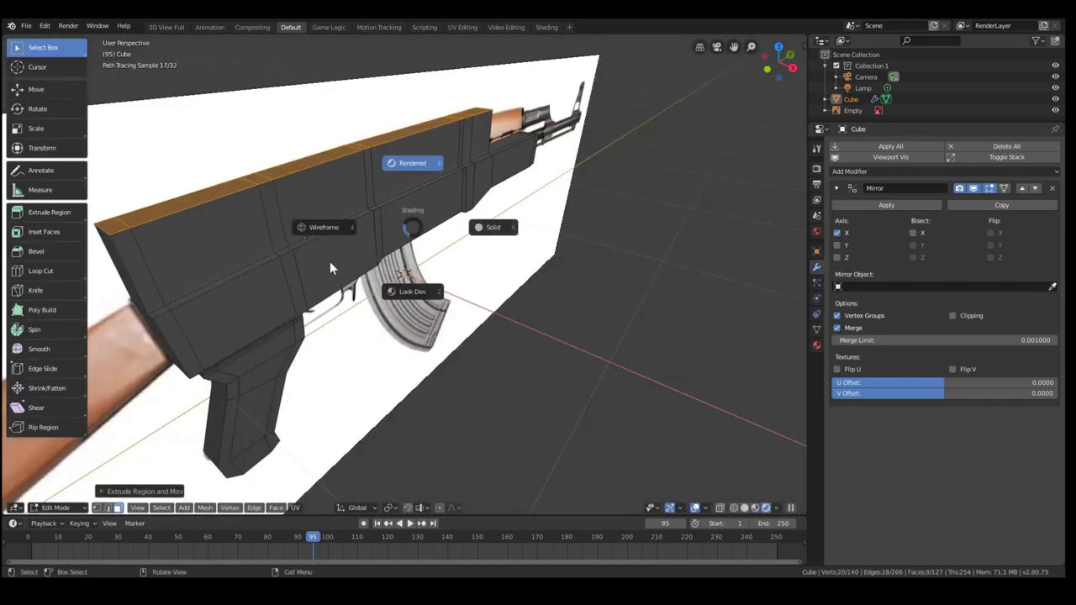
pyautogui.click(321, 242)
pyautogui.press('1')
pyautogui.press('g')
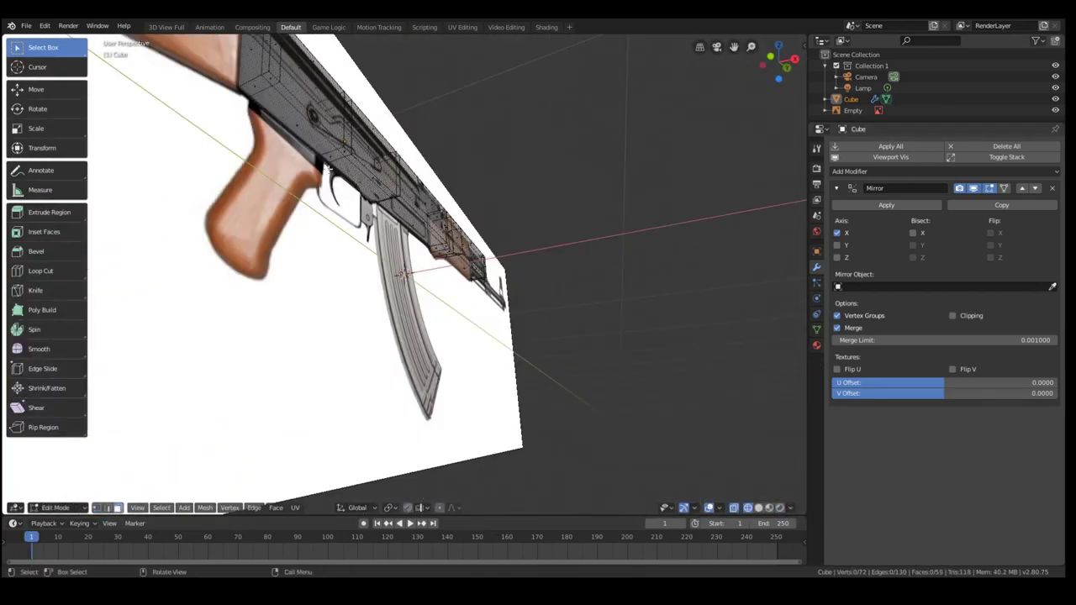
# Select the three underside faces above the pistol grip and extrude them downward into a shallow grip mount block.
pyautogui.keyDown('shift'); pyautogui.click(309, 124); pyautogui.keyUp('shift')
pyautogui.keyDown('shift'); pyautogui.click(255, 89); pyautogui.keyUp('shift')
pyautogui.keyDown('shift'); pyautogui.click(309, 118); pyautogui.keyUp('shift')
pyautogui.keyDown('shift'); pyautogui.click(296, 129); pyautogui.keyUp('shift')
pyautogui.press('space')
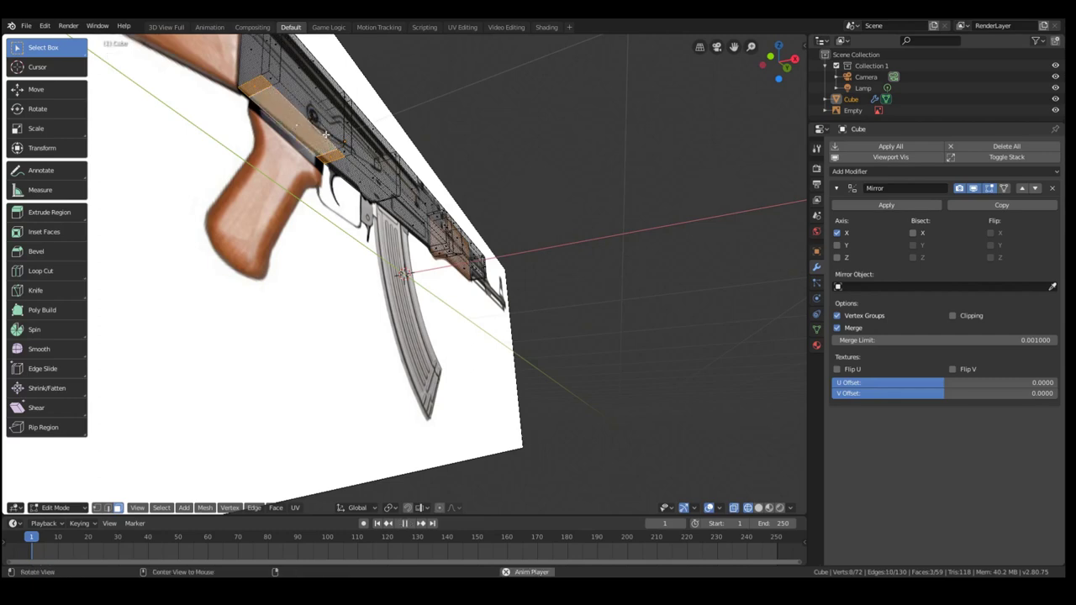
pyautogui.moveTo(297, 130); pyautogui.dragTo(284, 237, button='middle')
pyautogui.press('e')
pyautogui.click(307, 200)
pyautogui.hotkey('alt', 'a')
pyautogui.press('space')
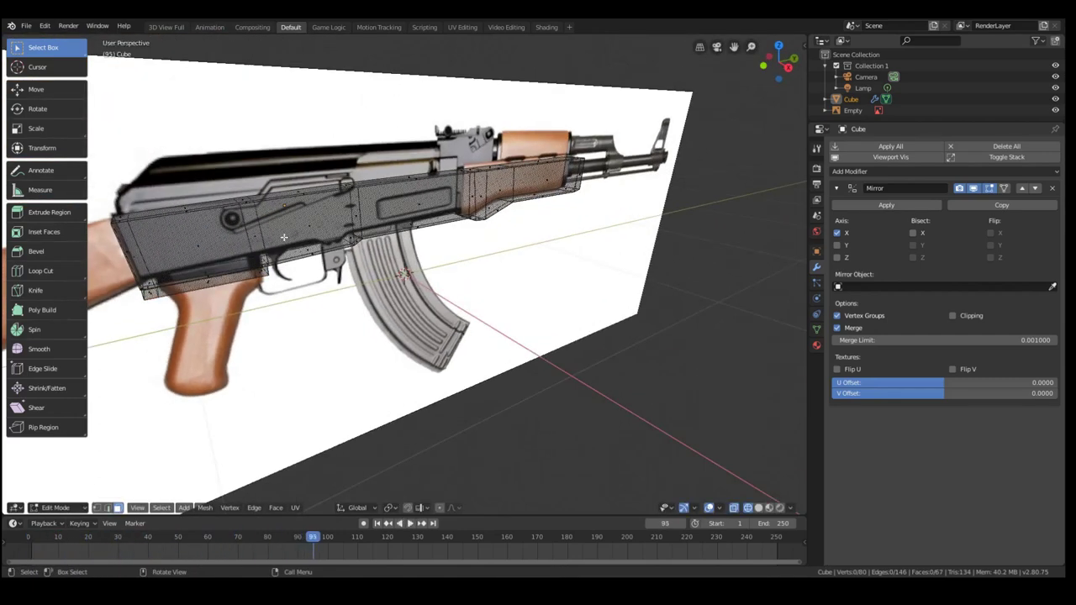
# Switch the viewport to solid shading with the underside of the grip mount block in view.
pyautogui.moveTo(367, 322)
pyautogui.mouseDown(button='middle')
pyautogui.moveTo(283, 182)
pyautogui.moveTo(252, 269)
pyautogui.mouseUp(button='middle')
pyautogui.press('z')
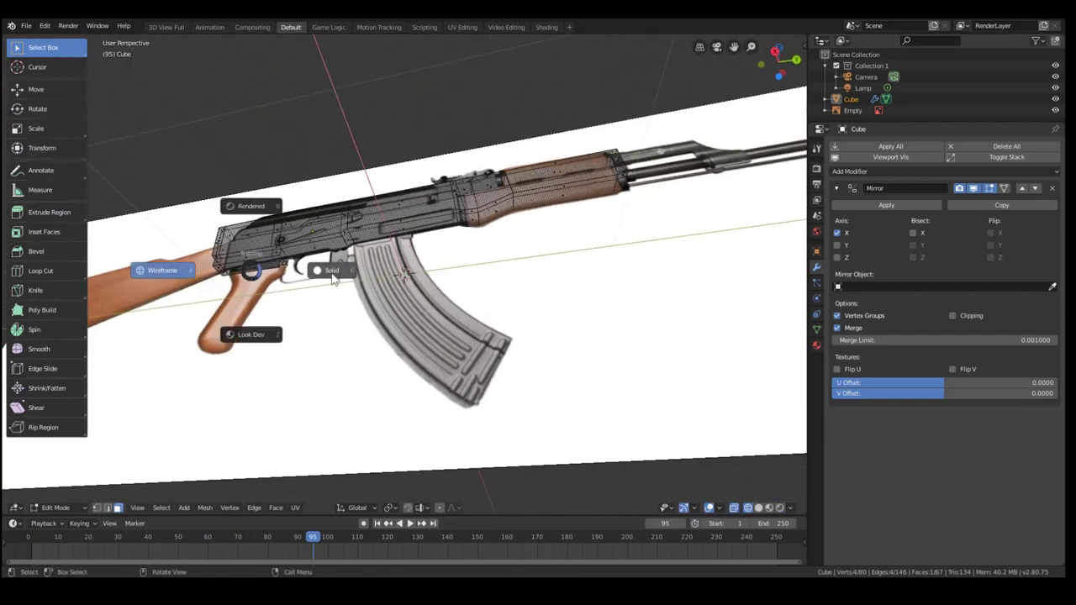
pyautogui.click(332, 277)
pyautogui.scroll(3, 337, 277)
# Select the three bottom faces of the grip mount block and extrude them further down over the top of the pistol grip.
pyautogui.press('b')
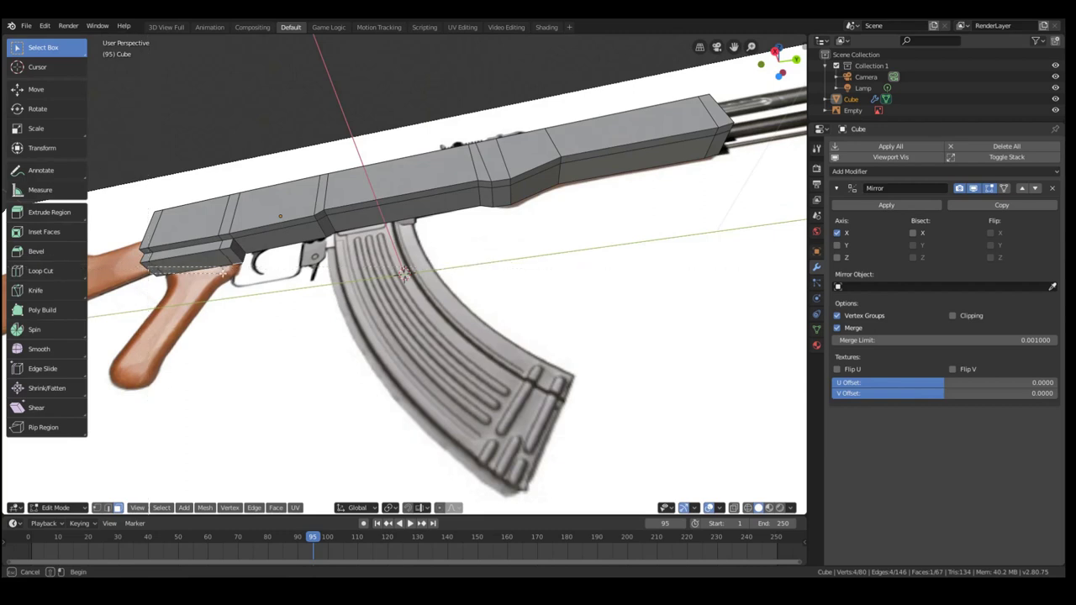
pyautogui.moveTo(224, 273); pyautogui.dragTo(231, 268)
pyautogui.press('a')
pyautogui.press('a')
pyautogui.click(227, 258)
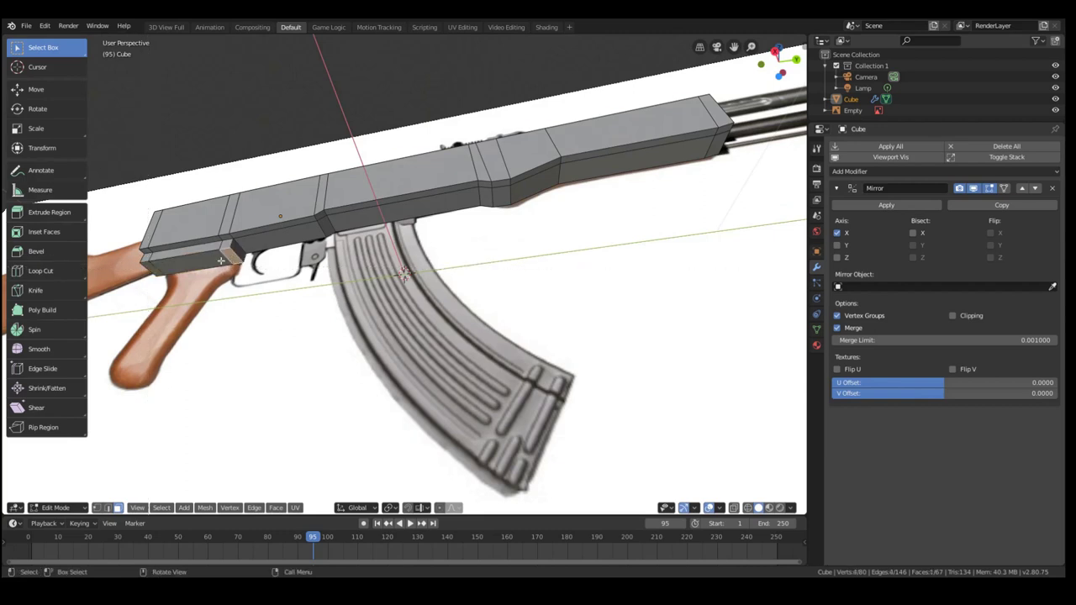
pyautogui.keyDown('shift'); pyautogui.click(165, 265); pyautogui.keyUp('shift')
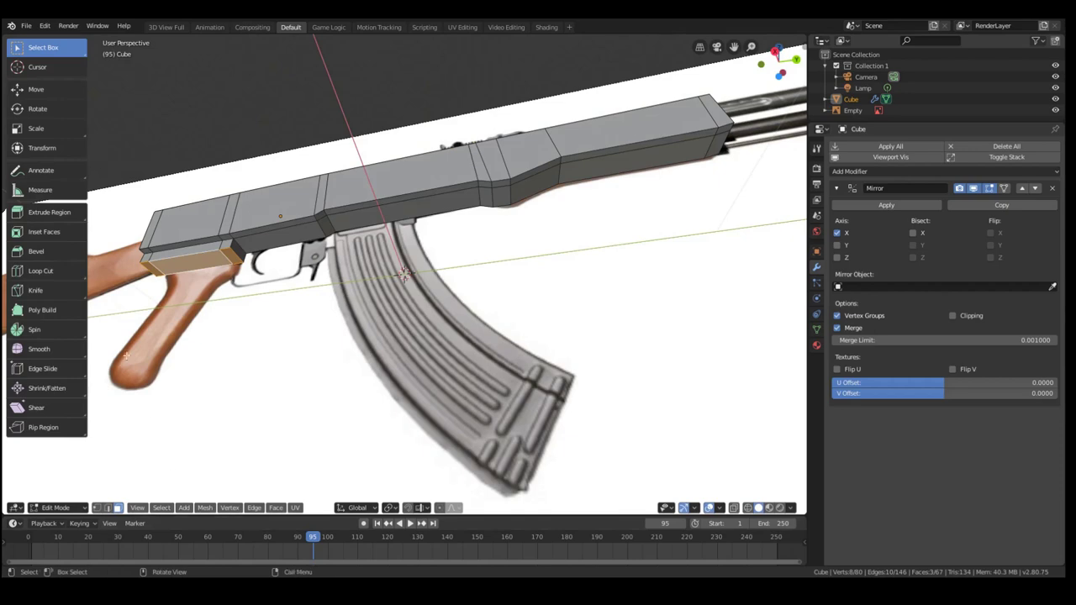
pyautogui.moveTo(105, 324); pyautogui.dragTo(172, 366, button='middle')
pyautogui.press('KP_3')
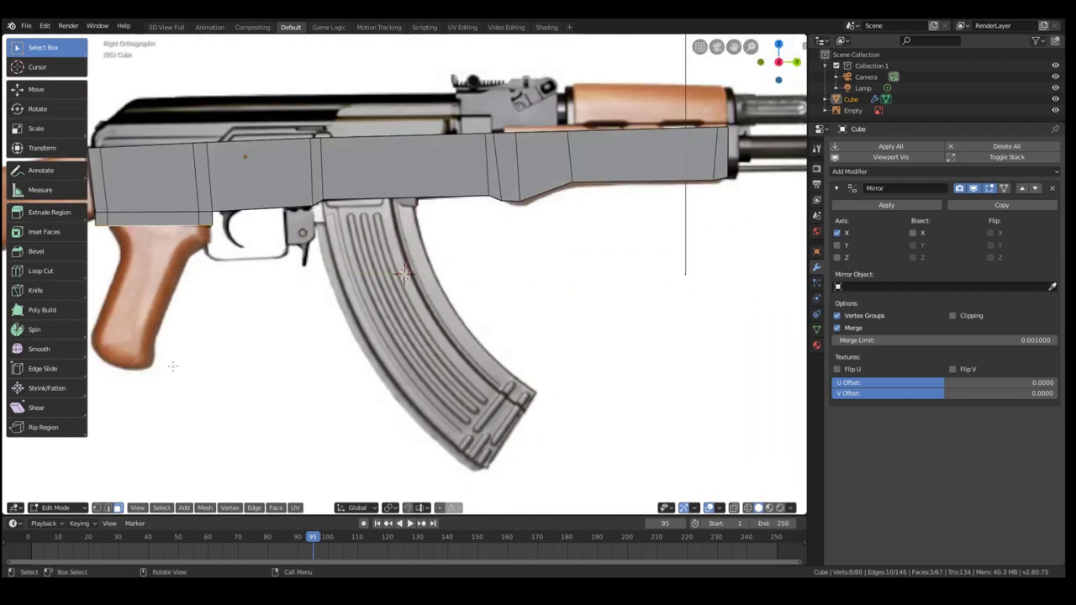
pyautogui.press('e')
pyautogui.click(294, 292)
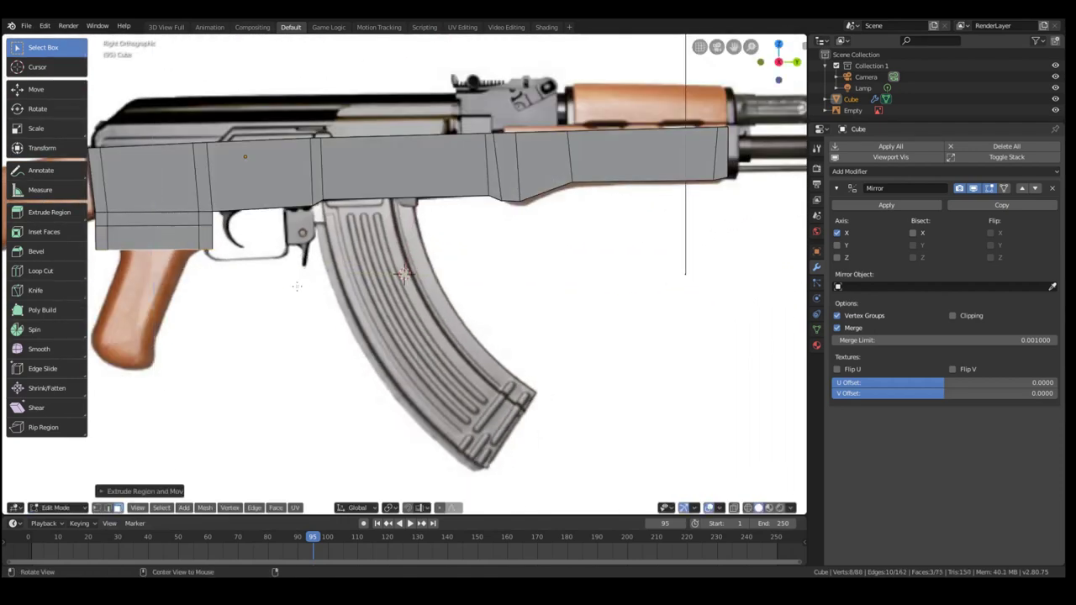
pyautogui.moveTo(294, 291); pyautogui.dragTo(376, 289, button='middle')
pyautogui.press('KP_3')
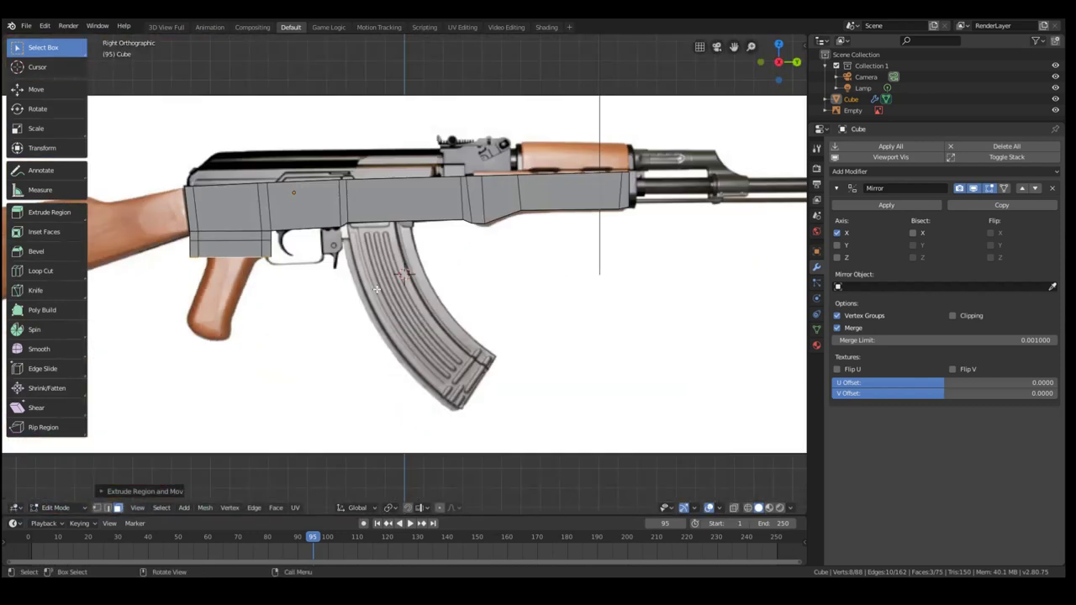
# In wireframe shading, move the grip block's lower rear vertices forward to follow the pistol grip's rear outline.
pyautogui.press('z')
pyautogui.click(202, 261)
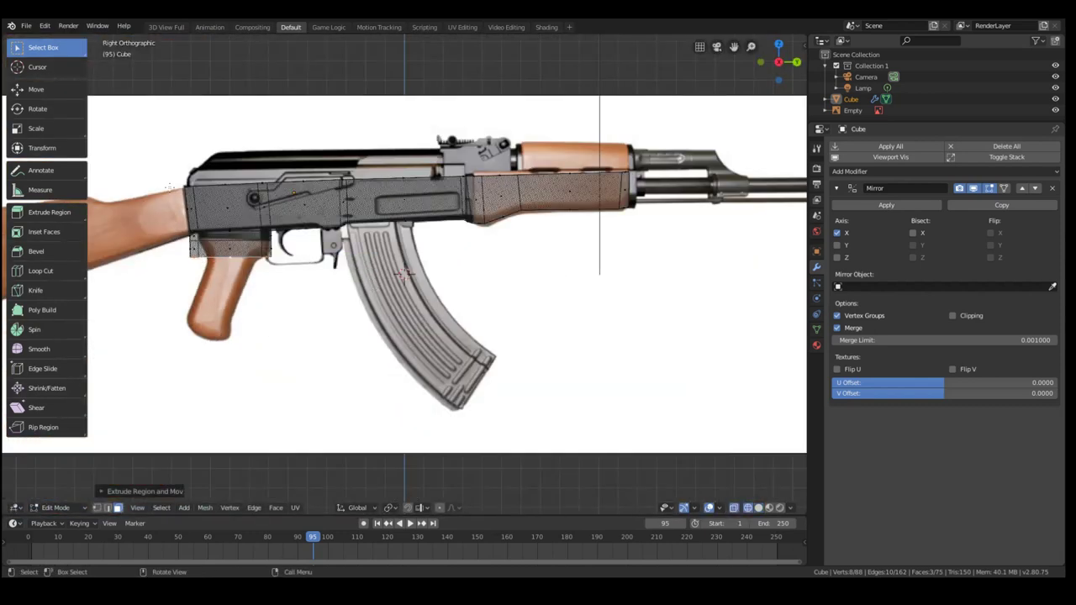
pyautogui.hotkey('alt', 'a')
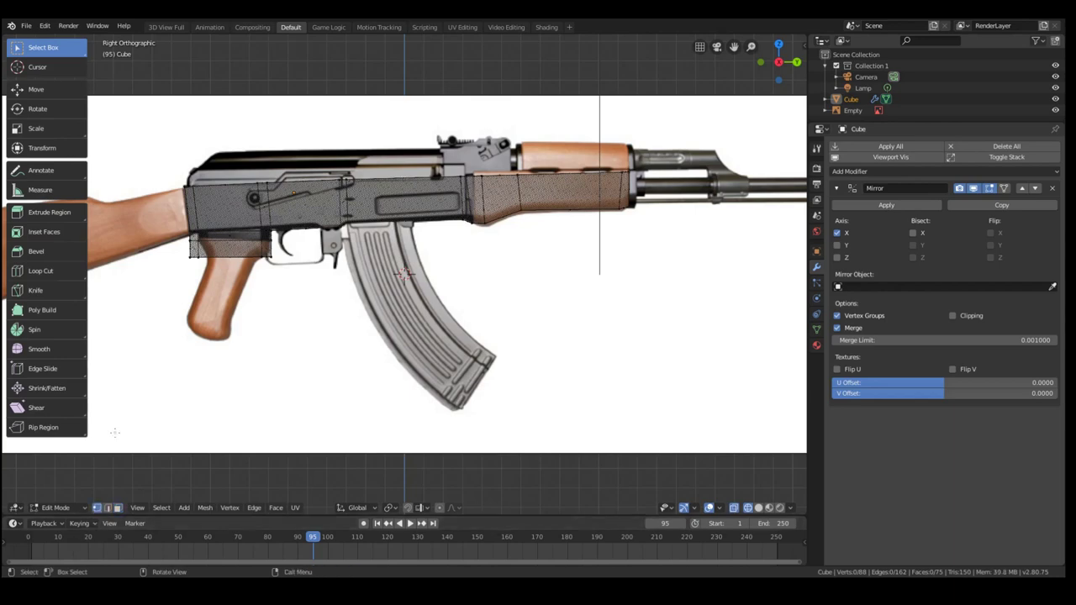
pyautogui.scroll(1, 149, 258)
pyautogui.press('c')
pyautogui.moveTo(156, 261); pyautogui.dragTo(162, 263)
pyautogui.press('g')
pyautogui.click(138, 230)
pyautogui.moveTo(138, 230); pyautogui.dragTo(213, 182, button='middle')
pyautogui.press('z')
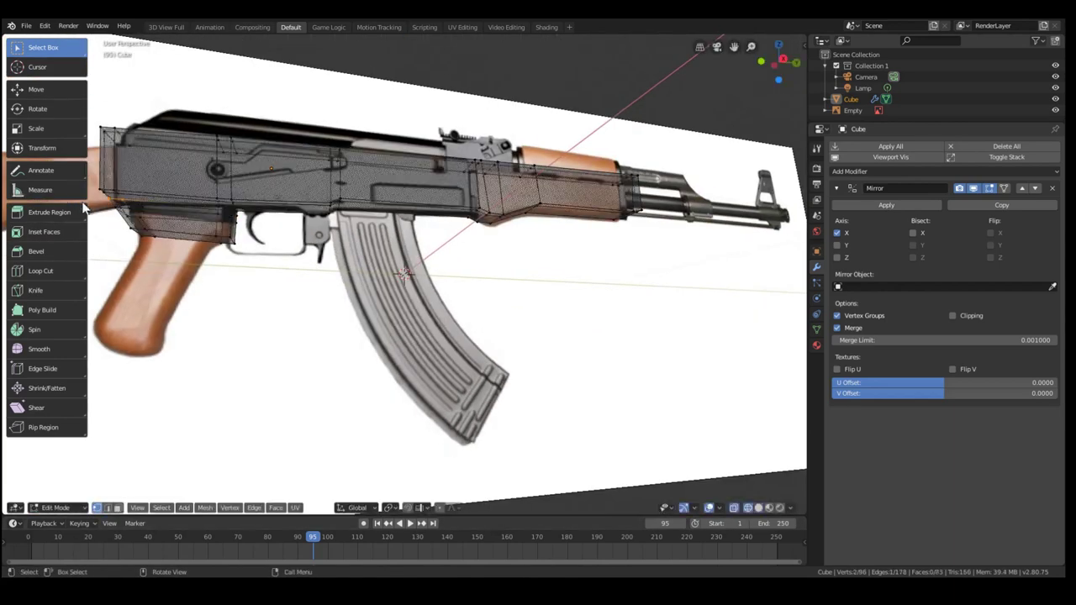
# Select the top faces of the receiver and the handguard's rear section and extrude them upward.
pyautogui.press('KP_3')
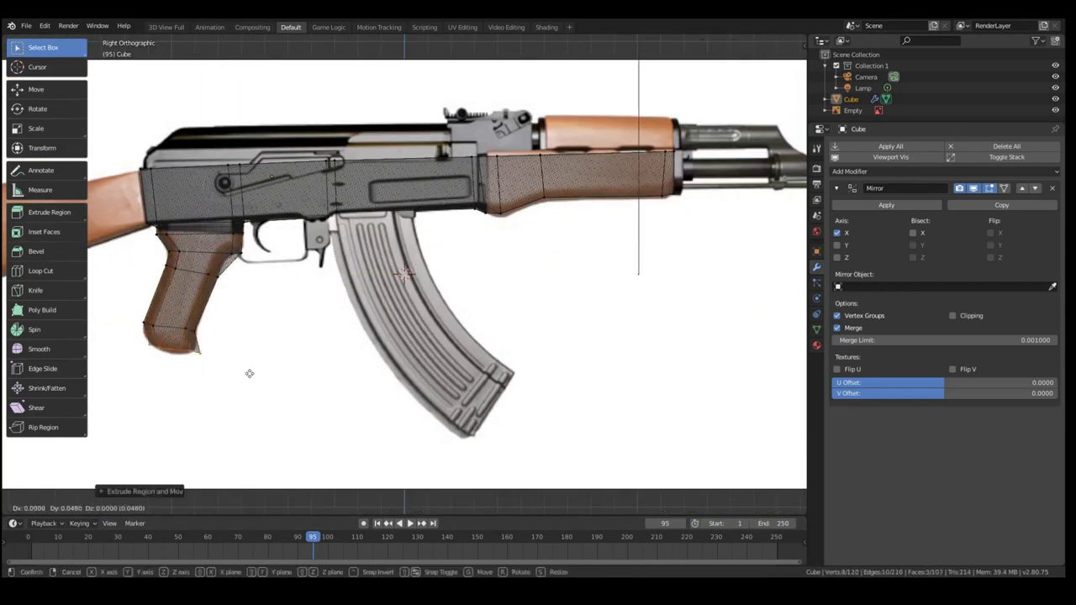
pyautogui.moveTo(150, 348)
pyautogui.mouseDown(button='middle')
pyautogui.moveTo(329, 283)
pyautogui.moveTo(295, 353)
pyautogui.moveTo(218, 336)
pyautogui.mouseUp(button='middle')
pyautogui.press('3')
pyautogui.click(513, 175)
pyautogui.hotkey('shift', 'z')
pyautogui.keyDown('shift'); pyautogui.click(285, 209); pyautogui.keyUp('shift')
pyautogui.press('b')
pyautogui.moveTo(214, 216); pyautogui.dragTo(126, 243)
pyautogui.moveTo(353, 202); pyautogui.dragTo(392, 262, button='middle')
pyautogui.press('e')
pyautogui.click(497, 168)
# In wireframe side view, move the extruded section's top vertices to follow the rear sight block and dust cover outline.
pyautogui.hotkey('shift', 'z')
pyautogui.press('KP_3')
pyautogui.moveTo(583, 86); pyautogui.dragTo(504, 135, button='middle')
pyautogui.press('e')
pyautogui.press('KP_3')
pyautogui.press('1')
pyautogui.press('g')
pyautogui.scroll(-1, 372, 137)
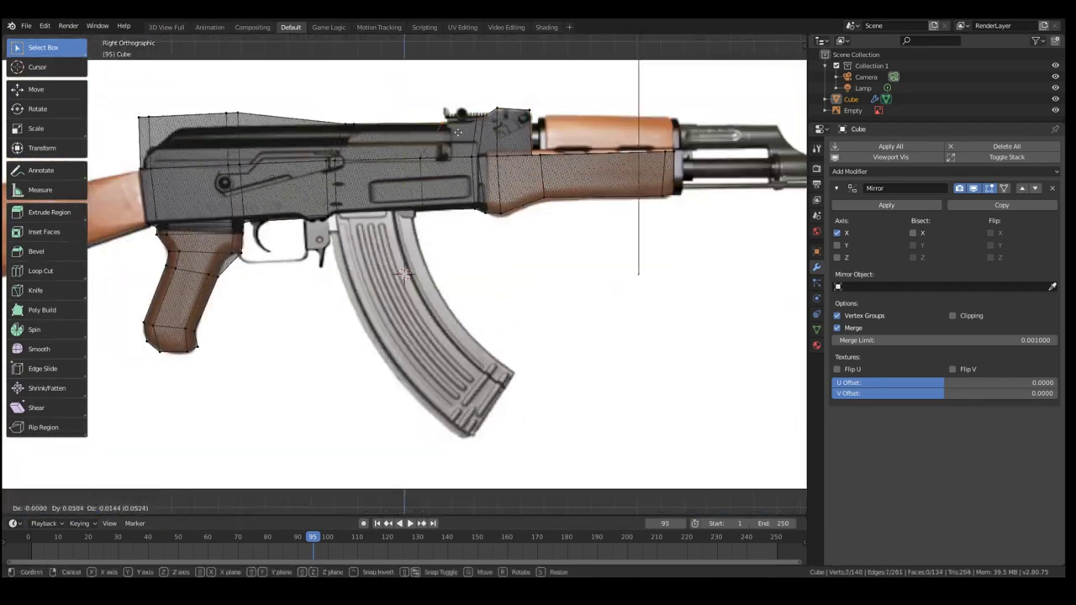
pyautogui.press('g')
pyautogui.click(203, 158)
# Box-select the vertices along the upper receiver and enable Clipping on the Mirror modifier.
pyautogui.scroll(-2, 204, 158)
pyautogui.press('b')
pyautogui.moveTo(220, 175); pyautogui.dragTo(454, 152)
pyautogui.moveTo(244, 160); pyautogui.dragTo(487, 227, button='middle')
pyautogui.click(952, 315)
pyautogui.press('Tab')
pyautogui.moveTo(572, 244)
pyautogui.mouseDown(button='middle')
pyautogui.moveTo(361, 181)
pyautogui.moveTo(219, 198)
pyautogui.moveTo(362, 204)
pyautogui.mouseUp(button='middle')
pyautogui.press('Tab')
pyautogui.press('z')
# Add a loop cut through the receiver above the trigger and move its vertices to follow the reference.
pyautogui.press('z')
pyautogui.press('KP_3')
pyautogui.scroll(10, 305, 207)
pyautogui.scroll(-10, 614, 277)
pyautogui.scroll(-1, 616, 294)
pyautogui.scroll(2, 401, 272)
pyautogui.hotkey('ctrl', 'r')
pyautogui.press('g')
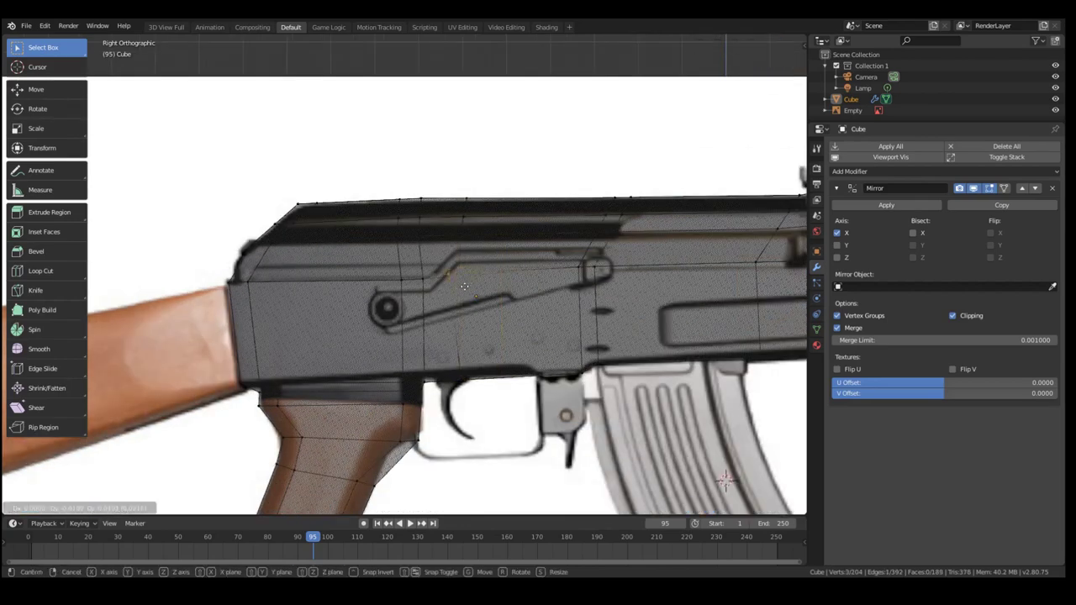
pyautogui.click(535, 264)
pyautogui.press('g')
# Add a loop cut at the receiver's rear end and adjust the nearby vertices above the selector pivot.
pyautogui.press('a')
pyautogui.hotkey('ctrl', 'r')
pyautogui.click(256, 273)
pyautogui.click(399, 262)
pyautogui.press('g')
pyautogui.click(398, 268)
pyautogui.scroll(1, 399, 269)
pyautogui.press('z')
pyautogui.press('z')
pyautogui.moveTo(576, 258)
pyautogui.mouseDown(button='middle')
pyautogui.moveTo(275, 286)
pyautogui.moveTo(366, 277)
pyautogui.moveTo(287, 269)
pyautogui.moveTo(351, 292)
pyautogui.mouseUp(button='middle')
pyautogui.scroll(2, 366, 277)
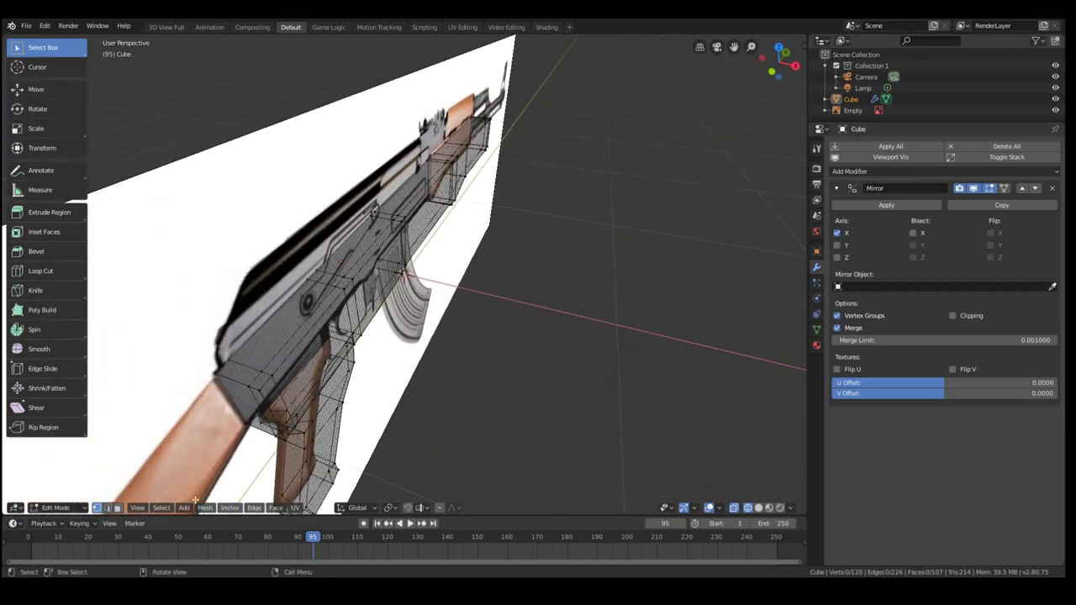
# In solid shading, select the strip of top faces running from the handguard's rear section to the receiver's stock end.
pyautogui.moveTo(323, 354); pyautogui.dragTo(268, 336, button='middle')
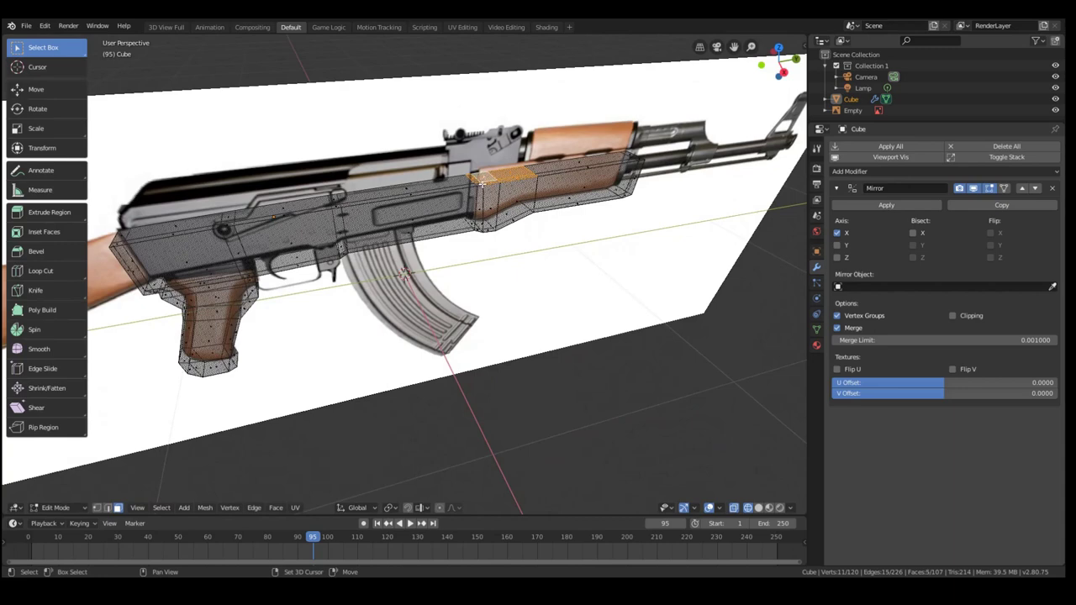
pyautogui.press('z')
pyautogui.click(527, 189)
pyautogui.press('b')
pyautogui.moveTo(153, 194)
pyautogui.mouseDown()
pyautogui.moveTo(474, 187)
pyautogui.moveTo(447, 174)
pyautogui.mouseUp()
pyautogui.keyDown('shift'); pyautogui.click(402, 214); pyautogui.keyUp('shift')
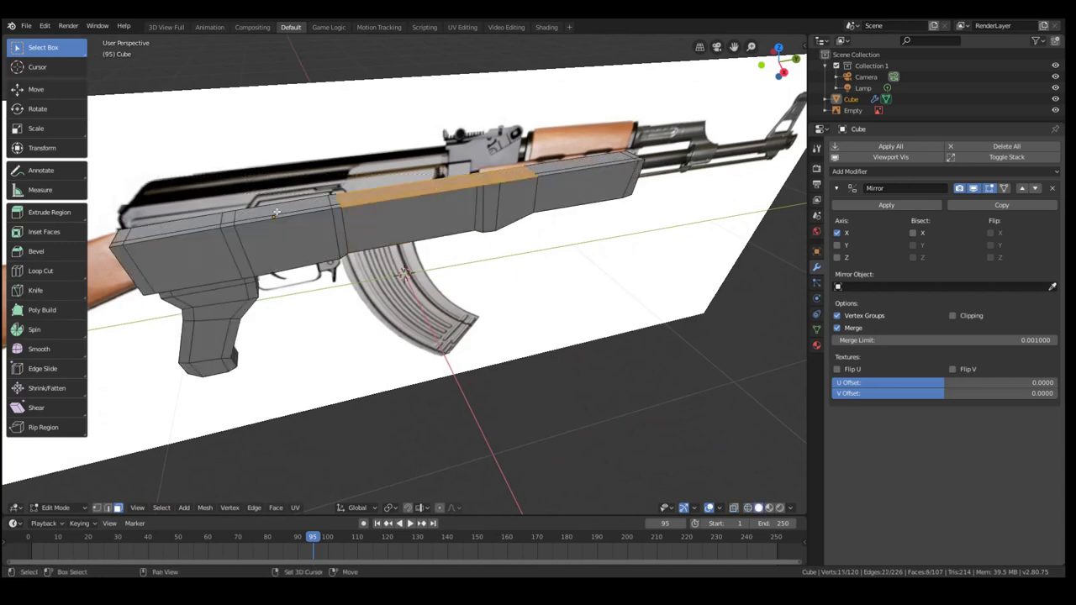
pyautogui.keyDown('shift'); pyautogui.moveTo(334, 205); pyautogui.dragTo(335, 206); pyautogui.keyUp('shift')
pyautogui.keyDown('shift'); pyautogui.click(225, 224); pyautogui.keyUp('shift')
pyautogui.press('b')
pyautogui.moveTo(116, 231); pyautogui.dragTo(126, 247)
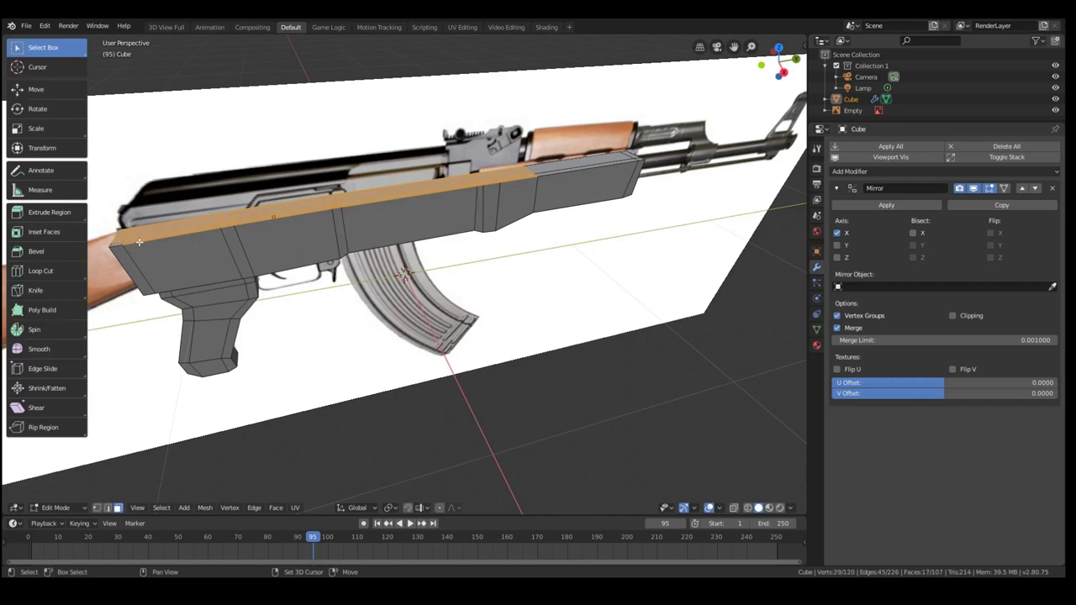
# Deselect the extra faces along the receiver's upper edge, keeping only the nine top faces selected.
pyautogui.keyDown('shift'); pyautogui.click(239, 225); pyautogui.keyUp('shift')
pyautogui.keyDown('shift'); pyautogui.click(230, 224); pyautogui.keyUp('shift')
pyautogui.keyDown('shift'); pyautogui.click(241, 222); pyautogui.keyUp('shift')
pyautogui.keyDown('shift'); pyautogui.click(264, 234); pyautogui.keyUp('shift')
pyautogui.keyDown('shift'); pyautogui.click(300, 207); pyautogui.keyUp('shift')
pyautogui.keyDown('shift'); pyautogui.click(458, 194); pyautogui.keyUp('shift')
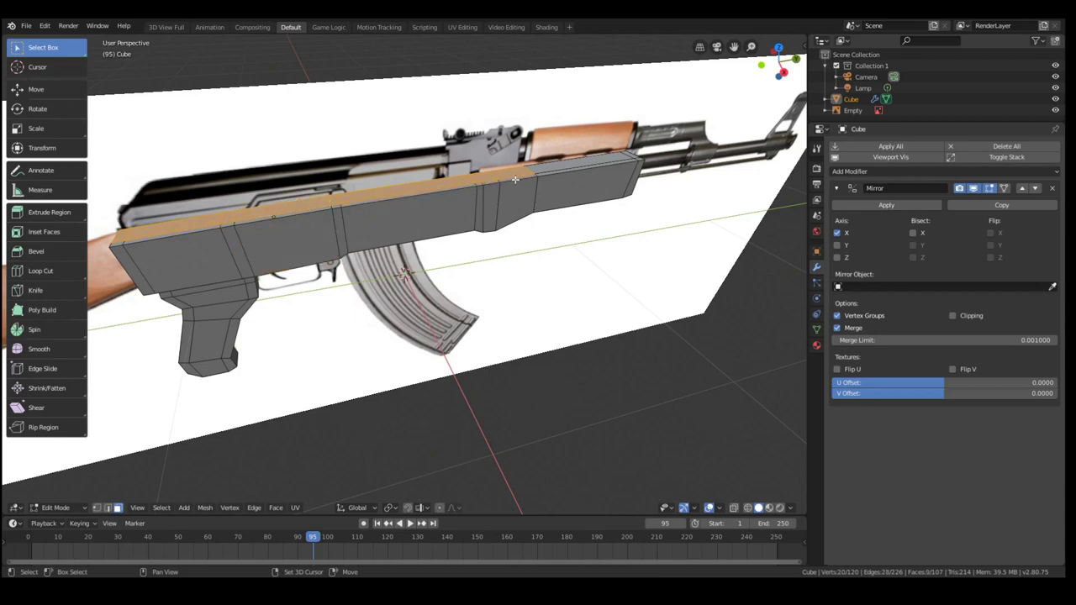
pyautogui.moveTo(515, 179); pyautogui.dragTo(506, 201, button='middle')
# Extrude the selected top faces upward to just above the rear sight and switch to wireframe shading.
pyautogui.press('KP_3')
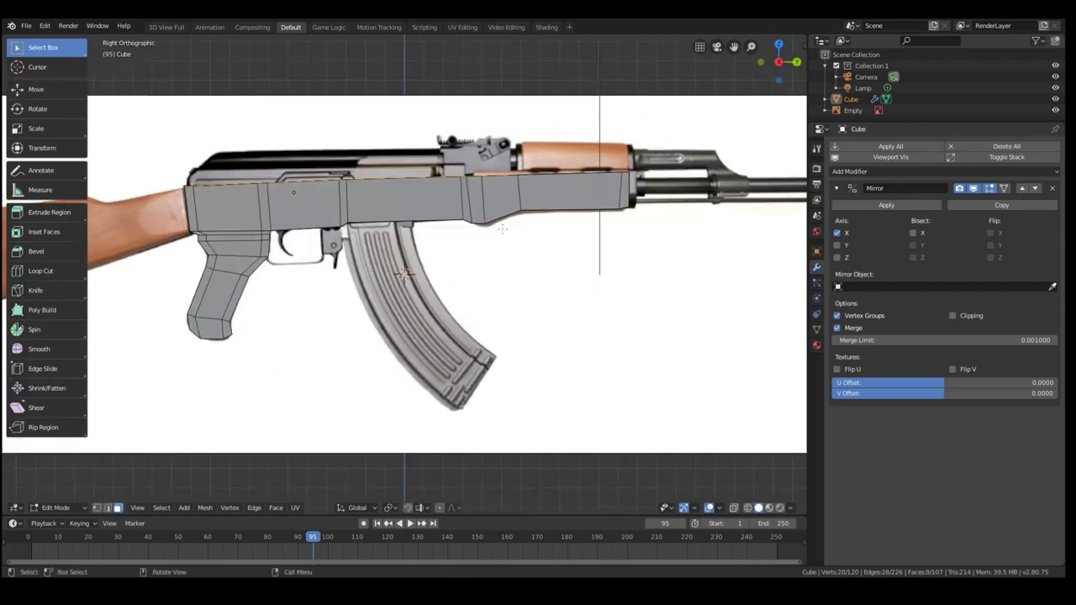
pyautogui.press('e')
pyautogui.click(514, 181)
pyautogui.press('z')
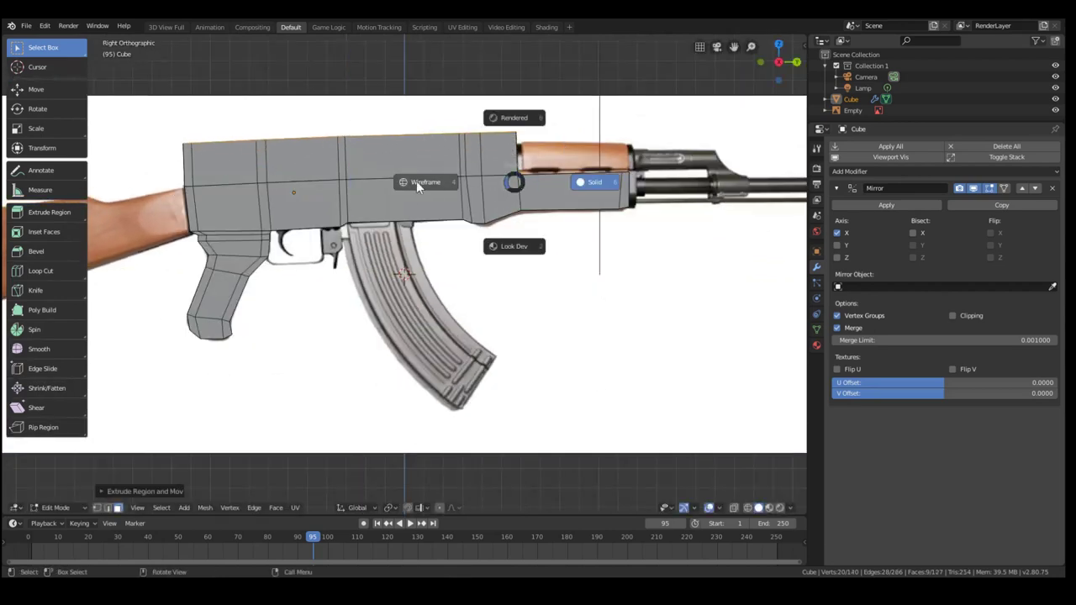
pyautogui.click(424, 184)
# Examine the extruded upper block in different shading modes from angled views and from the side.
pyautogui.moveTo(424, 183)
pyautogui.mouseDown(button='middle')
pyautogui.moveTo(292, 291)
pyautogui.moveTo(353, 283)
pyautogui.moveTo(396, 257)
pyautogui.mouseUp(button='middle')
pyautogui.press('z')
pyautogui.click(446, 199)
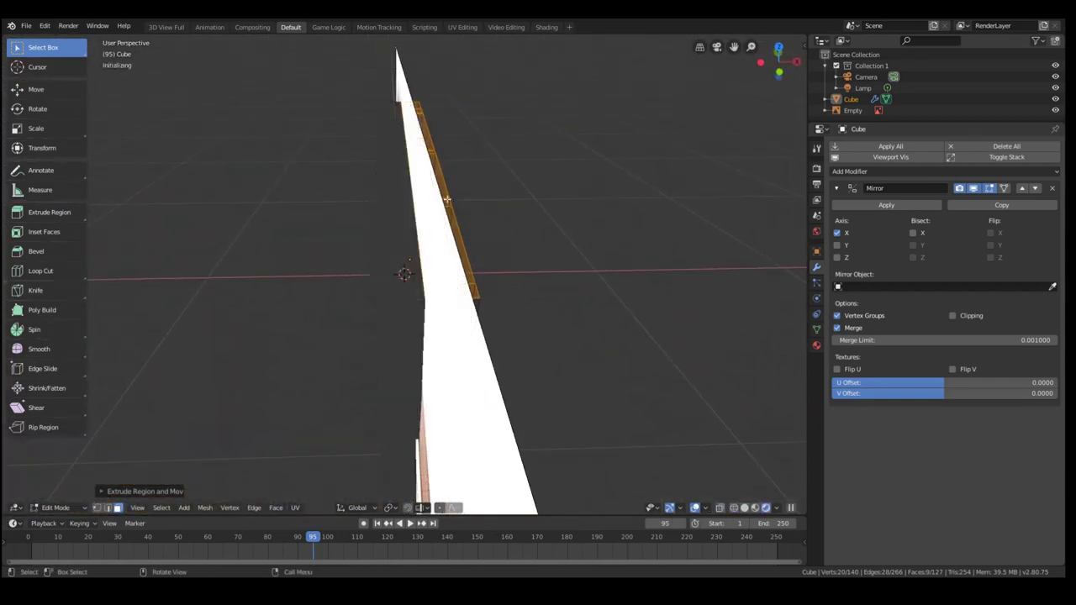
pyautogui.moveTo(446, 200)
pyautogui.mouseDown(button='middle')
pyautogui.moveTo(504, 216)
pyautogui.moveTo(414, 231)
pyautogui.mouseUp(button='middle')
pyautogui.press('z')
pyautogui.click(320, 241)
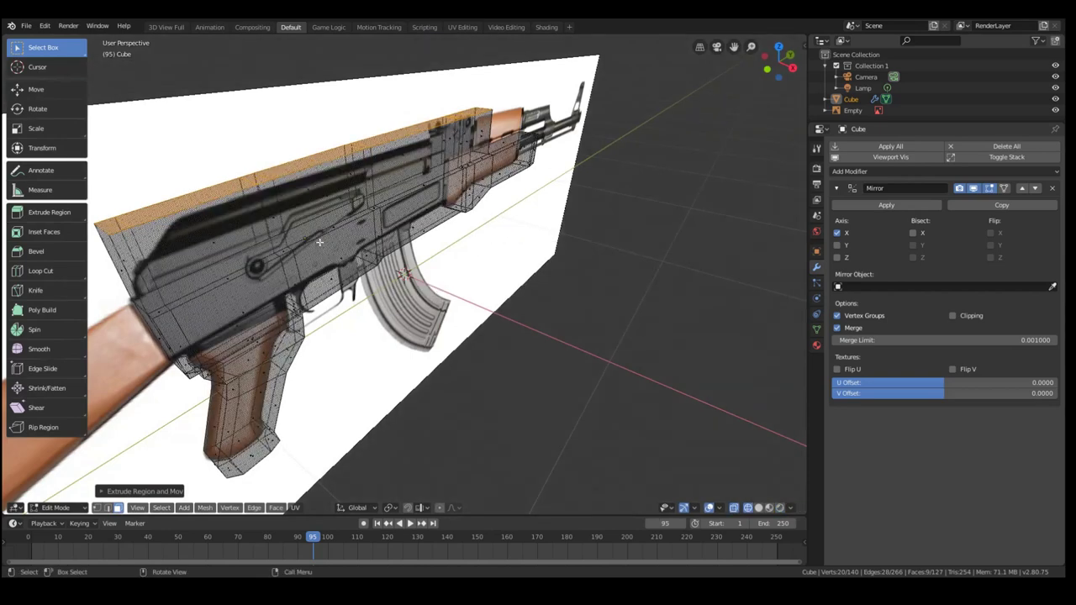
pyautogui.moveTo(321, 241); pyautogui.dragTo(274, 221, button='middle')
pyautogui.press('KP_3')
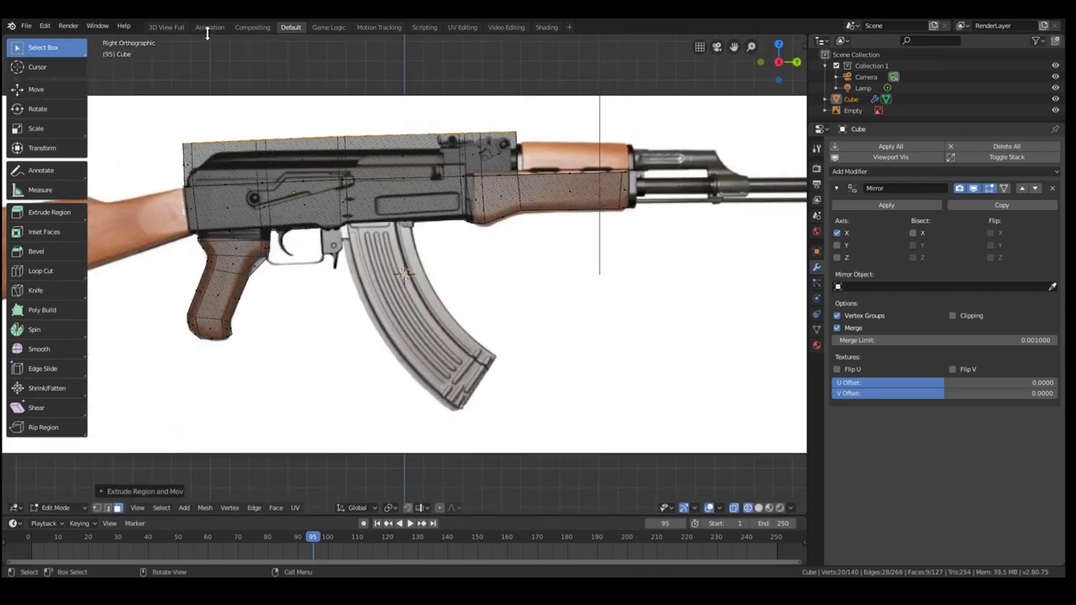
# Select the four vertices of the upper block's front face and move them back along Y to the rear sight block.
pyautogui.scroll(2, 391, 43)
pyautogui.moveTo(586, 86); pyautogui.dragTo(567, 78)
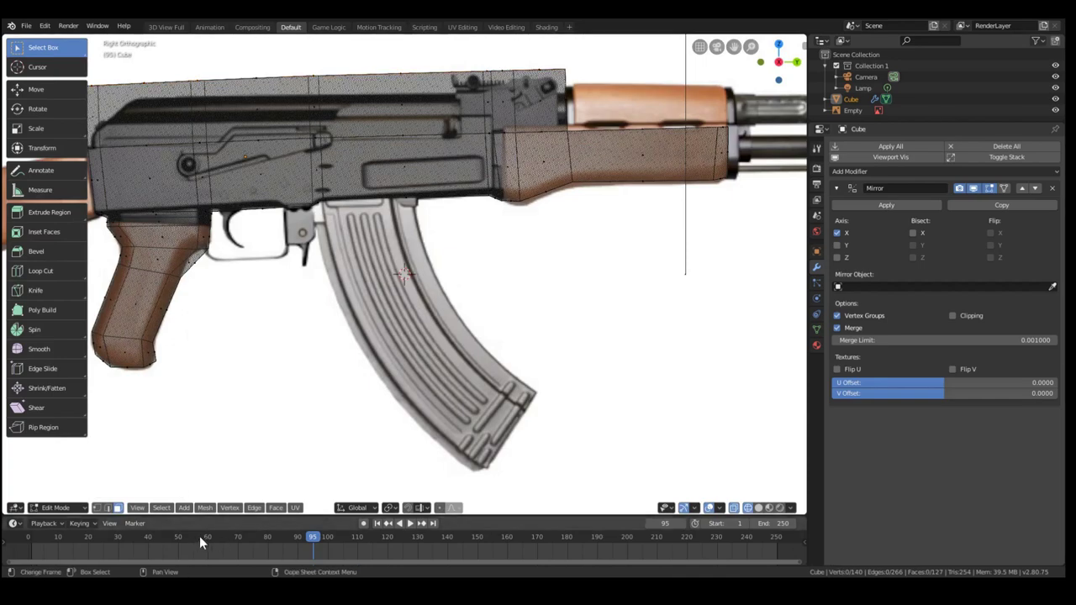
pyautogui.click(97, 508)
pyautogui.press('b')
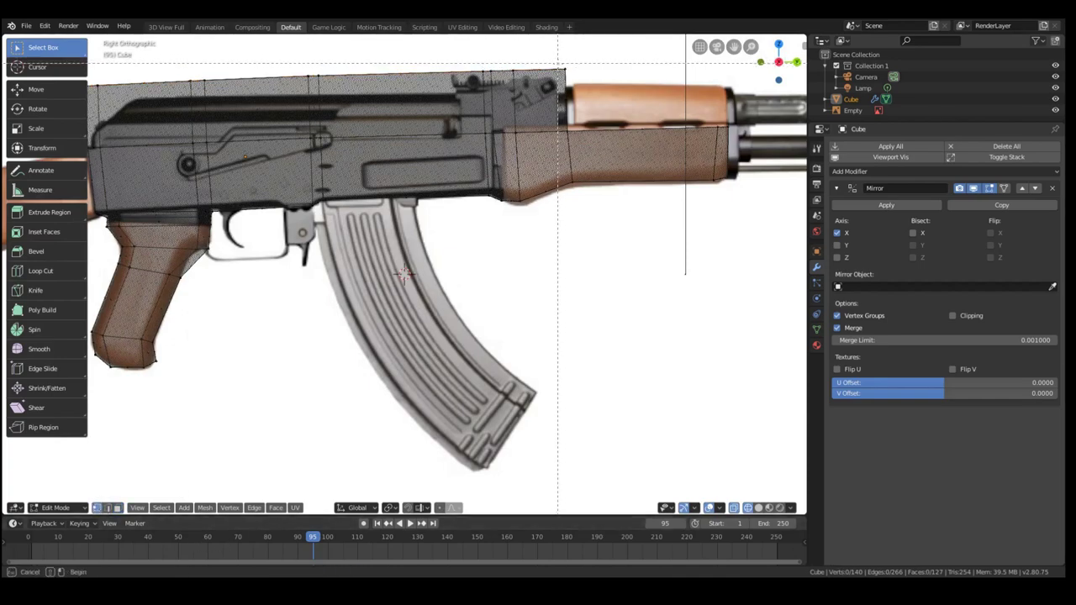
pyautogui.moveTo(559, 58); pyautogui.dragTo(586, 86)
pyautogui.moveTo(587, 88); pyautogui.dragTo(596, 130, button='middle')
pyautogui.keyDown('shift'); pyautogui.click(636, 147); pyautogui.keyUp('shift')
pyautogui.press('g')
pyautogui.press('y')
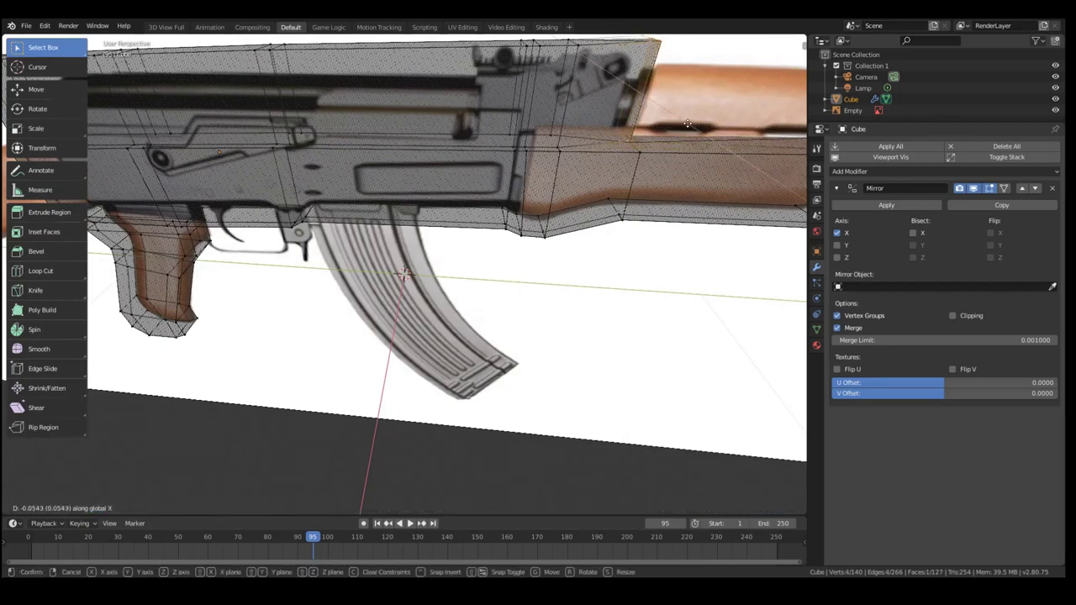
pyautogui.click(682, 129)
pyautogui.press('KP_3')
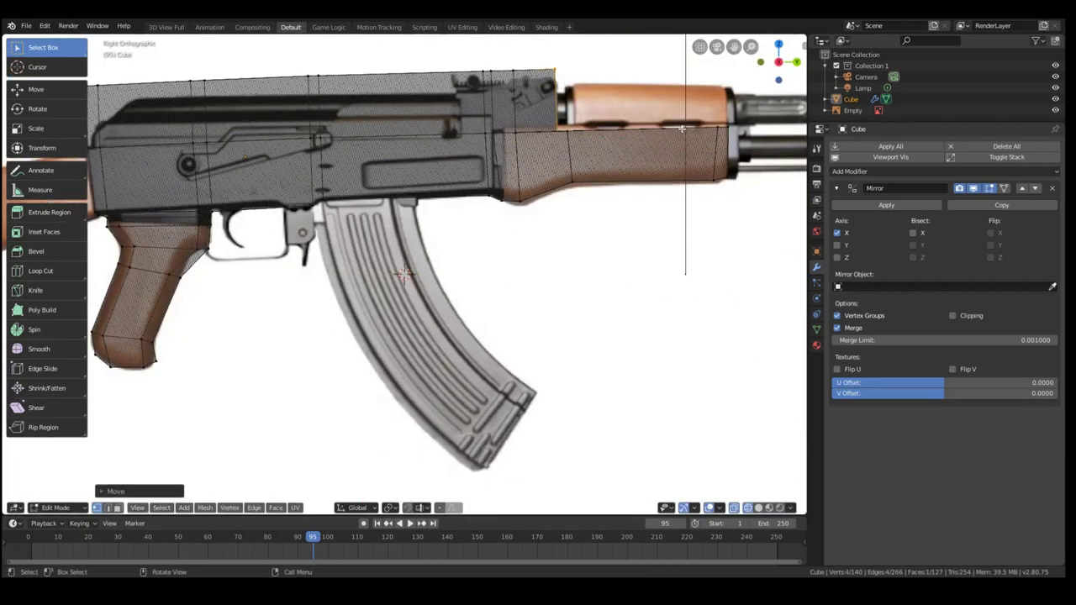
# Lower the upper block's front top corner vertices to match the front of the rear sight block.
pyautogui.hotkey('alt', 'a')
pyautogui.press('b')
pyautogui.press('g')
pyautogui.moveTo(538, 62); pyautogui.dragTo(519, 77)
pyautogui.click(560, 91)
# Move the top vertices behind the front corner to follow the rear sight block's top and rear edge.
pyautogui.press('b')
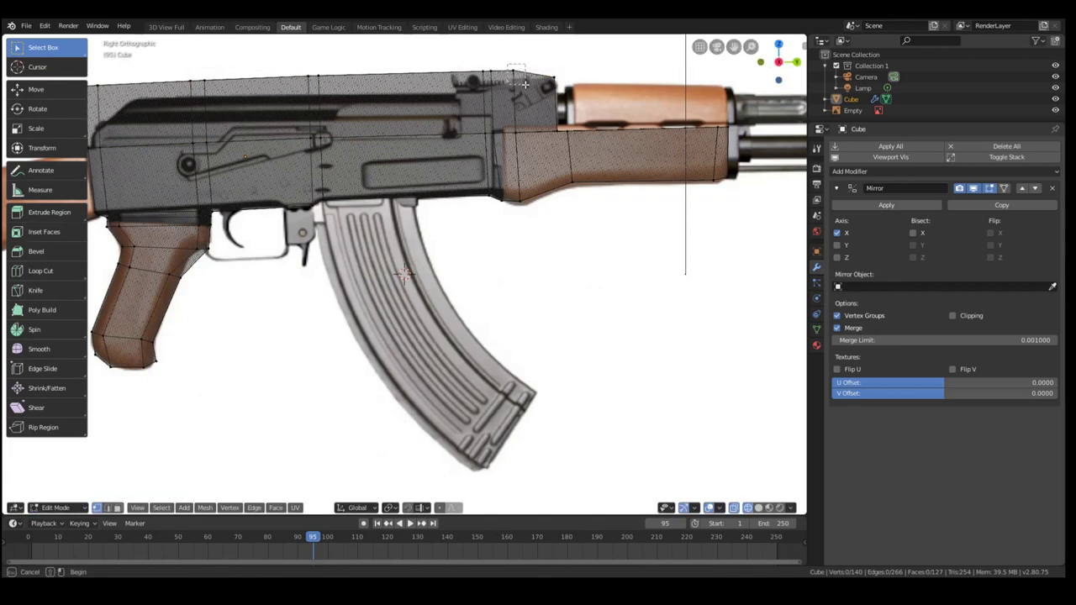
pyautogui.press('g')
pyautogui.click(501, 78)
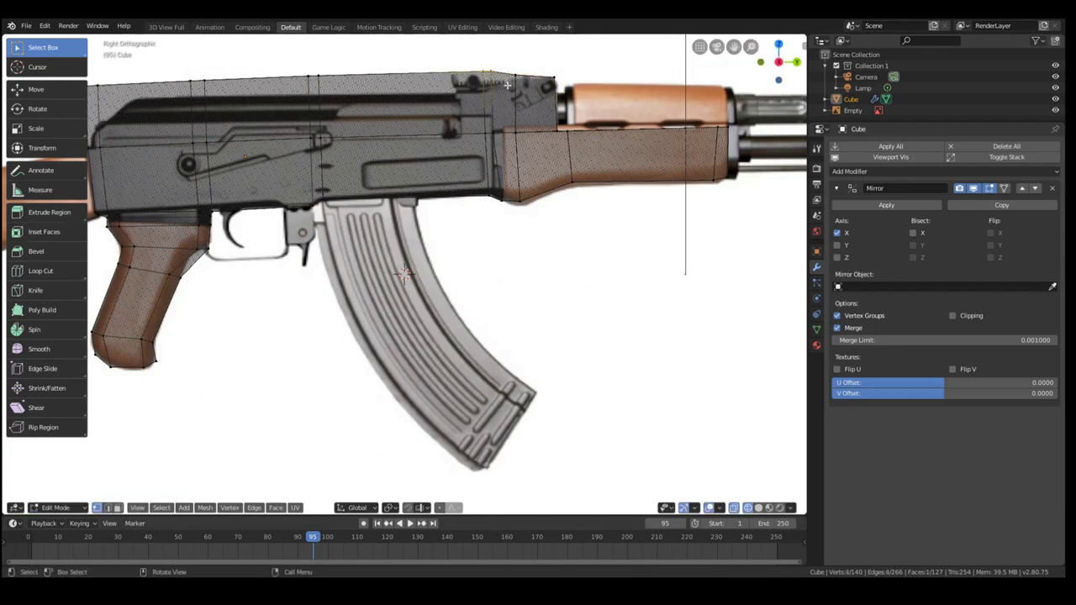
pyautogui.press('g')
pyautogui.click(514, 99)
pyautogui.scroll(-1, 403, 269)
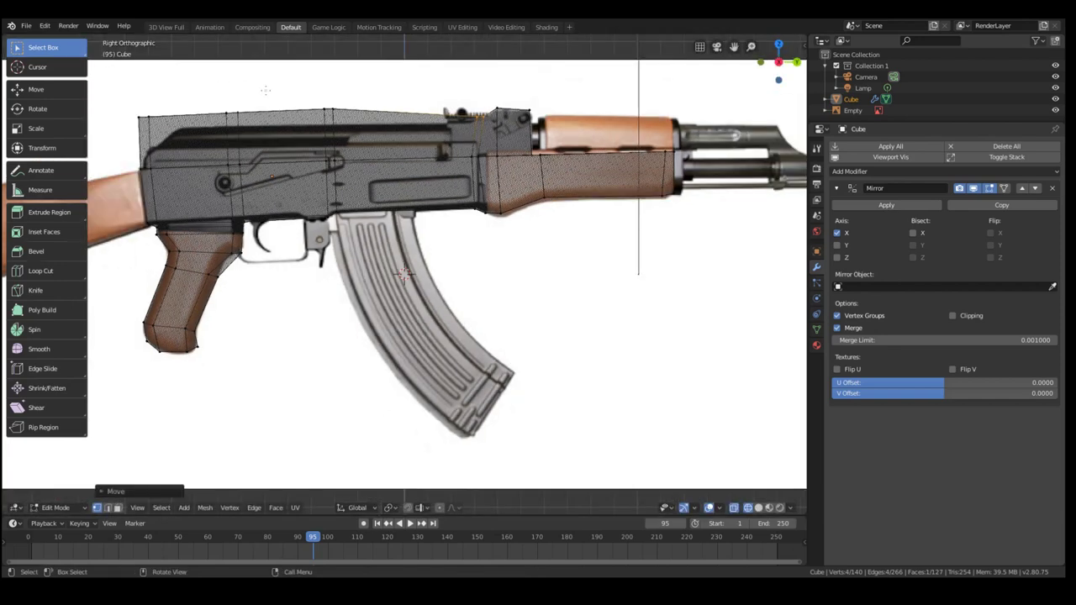
# Lower the middle group of top vertices onto the dust cover's upper edge.
pyautogui.press('b')
pyautogui.moveTo(363, 119); pyautogui.dragTo(367, 120)
pyautogui.press('g')
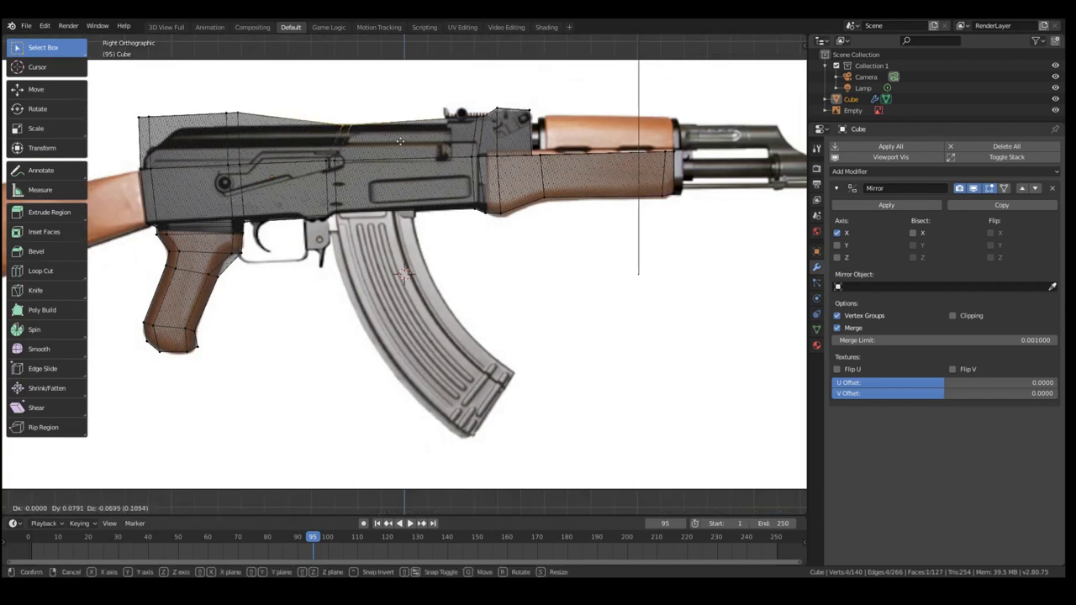
pyautogui.click(399, 141)
# Add a loop cut behind the rear sight and lower the top vertices above the grip onto the dust cover line.
pyautogui.press('a')
pyautogui.press('a')
pyautogui.hotkey('ctrl', 'r')
pyautogui.click(430, 125)
pyautogui.click(434, 127)
pyautogui.press('a')
pyautogui.press('a')
pyautogui.press('b')
pyautogui.moveTo(417, 110); pyautogui.dragTo(445, 128)
pyautogui.press('g')
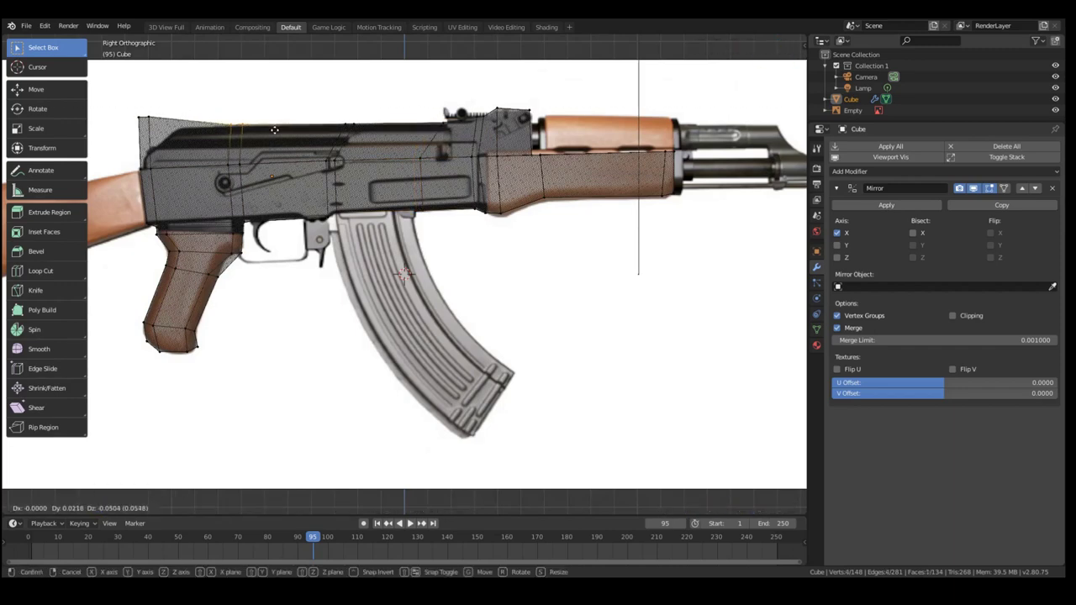
pyautogui.click(213, 140)
# Add a loop cut at the upper section's rear end and move the rear vertices to follow the dust cover's slope.
pyautogui.press('a')
pyautogui.press('a')
pyautogui.hotkey('ctrl', 'r')
pyautogui.click(160, 151)
pyautogui.click(158, 151)
pyautogui.press('a')
pyautogui.press('a')
pyautogui.press('b')
pyautogui.moveTo(141, 144); pyautogui.dragTo(360, 177)
pyautogui.press('g')
pyautogui.click(193, 157)
# Add another loop cut through the dust cover section above the trigger area and box-select along the upper receiver.
pyautogui.hotkey('ctrl', 'r')
pyautogui.click(246, 140)
pyautogui.click(247, 139)
pyautogui.moveTo(360, 177); pyautogui.dragTo(278, 150, button='middle')
pyautogui.press('KP_3')
pyautogui.moveTo(220, 171); pyautogui.dragTo(389, 167)
pyautogui.moveTo(495, 172); pyautogui.dragTo(496, 171)
# Check the shaped upper receiver from an angle and return to a close wireframe side view.
pyautogui.moveTo(496, 171); pyautogui.dragTo(559, 242, button='middle')
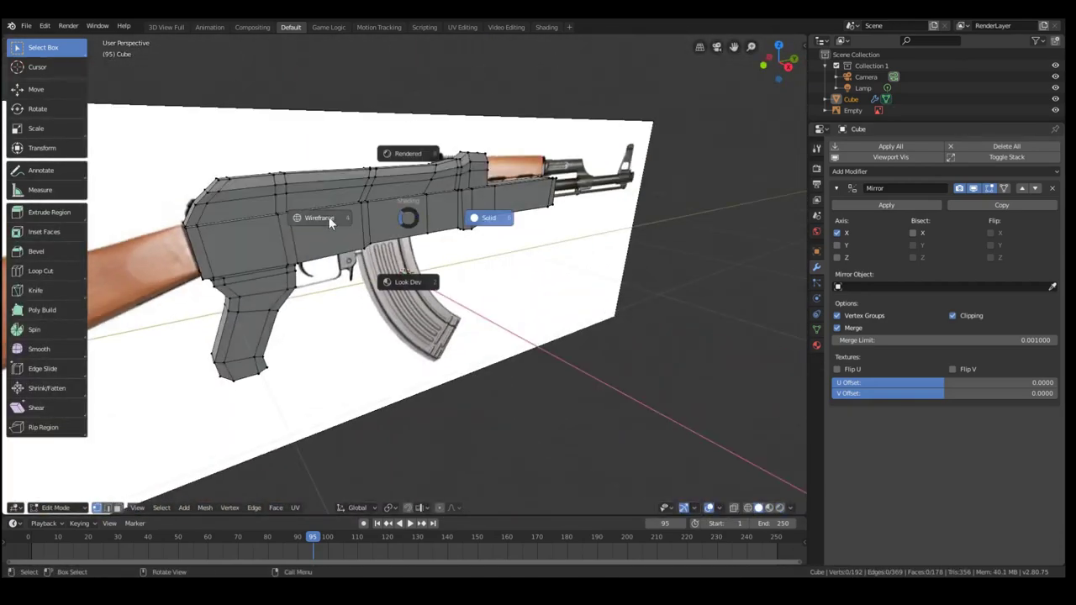
pyautogui.click(327, 220)
pyautogui.moveTo(312, 220)
pyautogui.mouseDown(button='middle')
pyautogui.moveTo(223, 220)
pyautogui.moveTo(427, 302)
pyautogui.mouseUp(button='middle')
pyautogui.scroll(5, 571, 278)
pyautogui.scroll(-2, 614, 276)
pyautogui.scroll(-1, 615, 275)
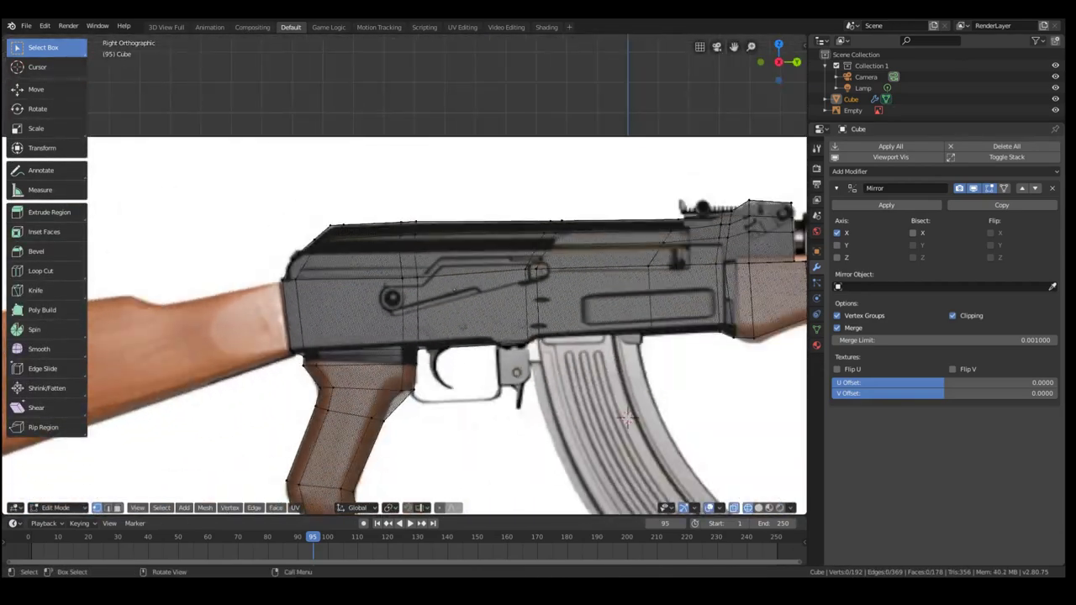
# Try loop cuts through the receiver between the grip and the magazine, shifting them along the selector lever.
pyautogui.scroll(2, 550, 246)
pyautogui.hotkey('ctrl', 'r')
pyautogui.click(496, 244)
pyautogui.press('g')
pyautogui.click(473, 286)
pyautogui.hotkey('ctrl', 'r')
pyautogui.click(554, 271)
pyautogui.press('g')
pyautogui.click(560, 281)
pyautogui.hotkey('ctrl', 'r')
pyautogui.click(482, 254)
pyautogui.press('g')
pyautogui.hotkey('ctrl', 'r')
# Try more loop cuts and a vertex move near the rear of the receiver and the selector lever.
pyautogui.click(292, 272)
pyautogui.press('b')
pyautogui.moveTo(429, 254); pyautogui.dragTo(507, 295)
pyautogui.scroll(2, 442, 267)
pyautogui.scroll(-1, 479, 282)
pyautogui.press('g')
pyautogui.click(475, 282)
pyautogui.moveTo(475, 282); pyautogui.dragTo(580, 311, button='middle')
pyautogui.hotkey('ctrl', 'r')
pyautogui.click(495, 286)
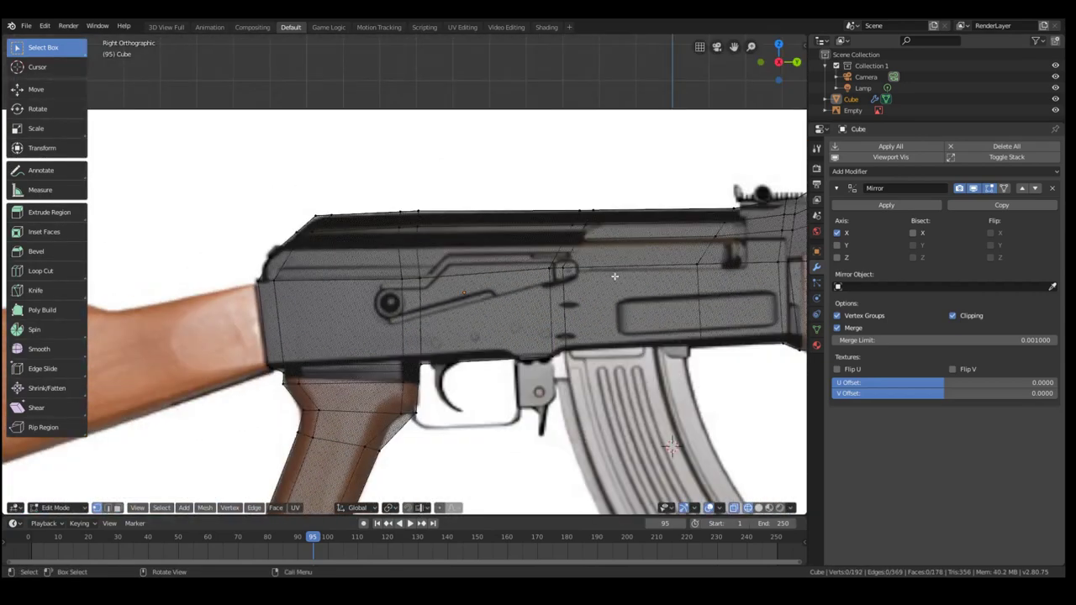
pyautogui.scroll(-1, 615, 277)
pyautogui.scroll(2, 615, 276)
pyautogui.scroll(-2, 614, 276)
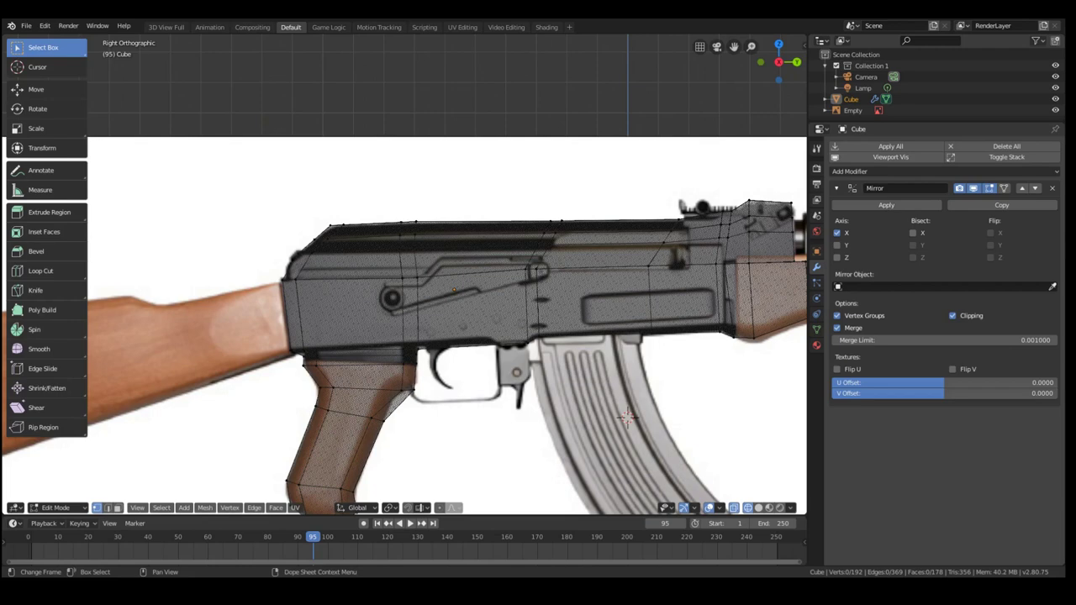
# Add a loop cut through the receiver above the trigger and move its mid-height vertex onto the selector lever's lower bend.
pyautogui.scroll(2, 549, 245)
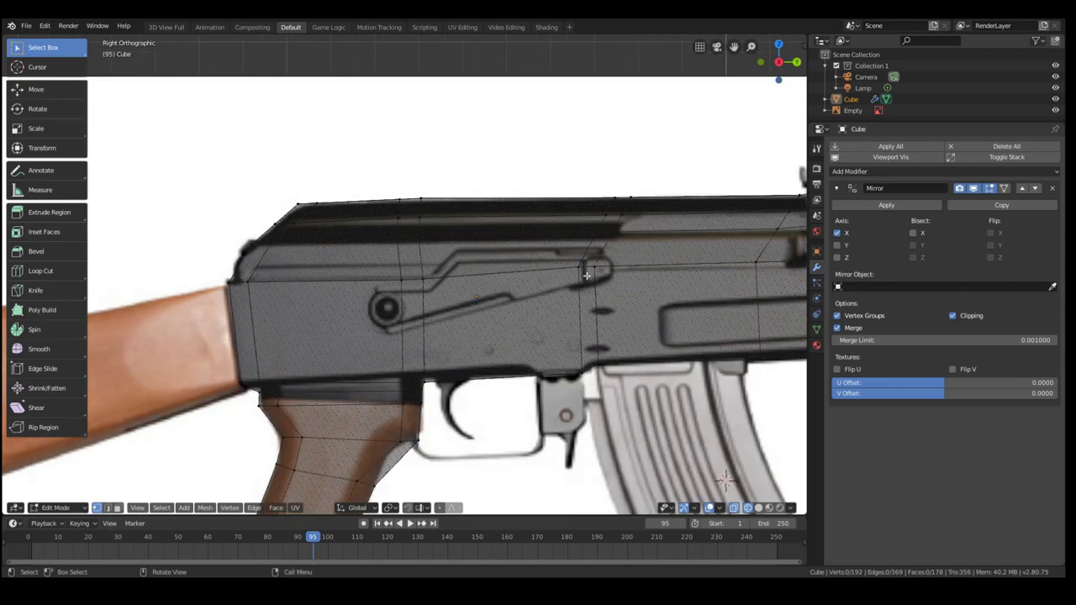
pyautogui.hotkey('ctrl', 'r')
pyautogui.click(457, 281)
pyautogui.click(420, 297)
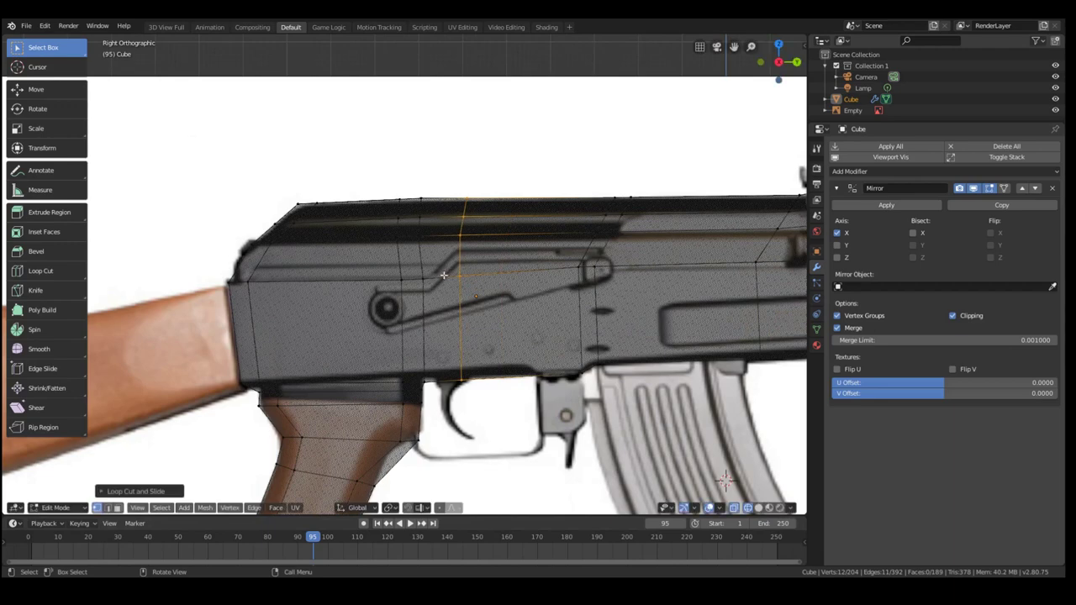
pyautogui.hotkey('alt', 'a')
pyautogui.press('b')
pyautogui.moveTo(446, 268); pyautogui.dragTo(475, 289)
pyautogui.press('g')
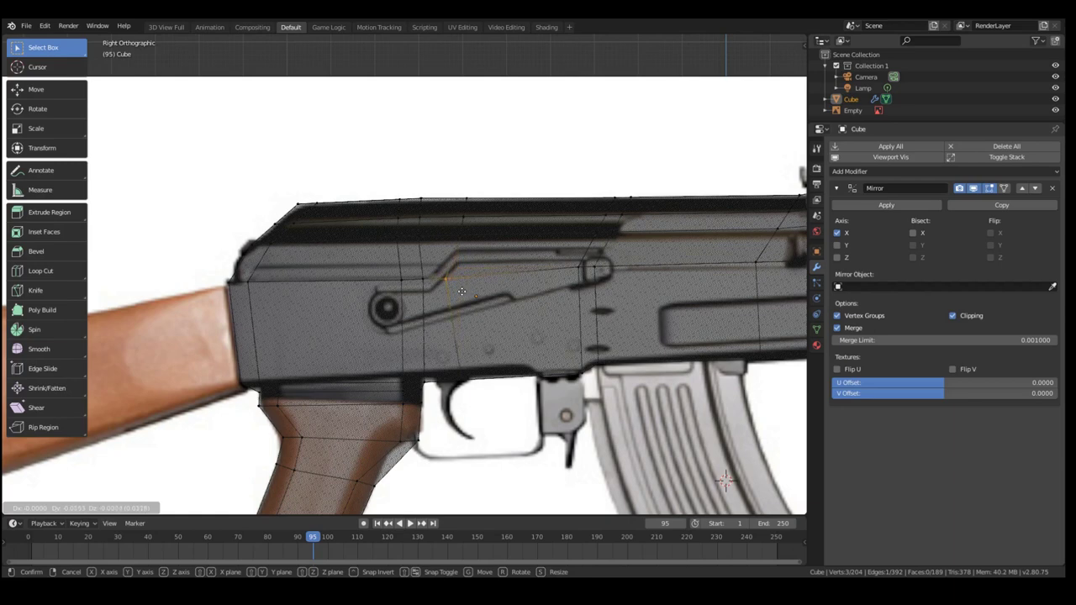
pyautogui.click(461, 292)
# Move the mid-height vertex at the selector lever's front end to line up with the lever's upper outline.
pyautogui.hotkey('alt', 'a')
pyautogui.press('b')
pyautogui.moveTo(566, 256); pyautogui.dragTo(585, 274)
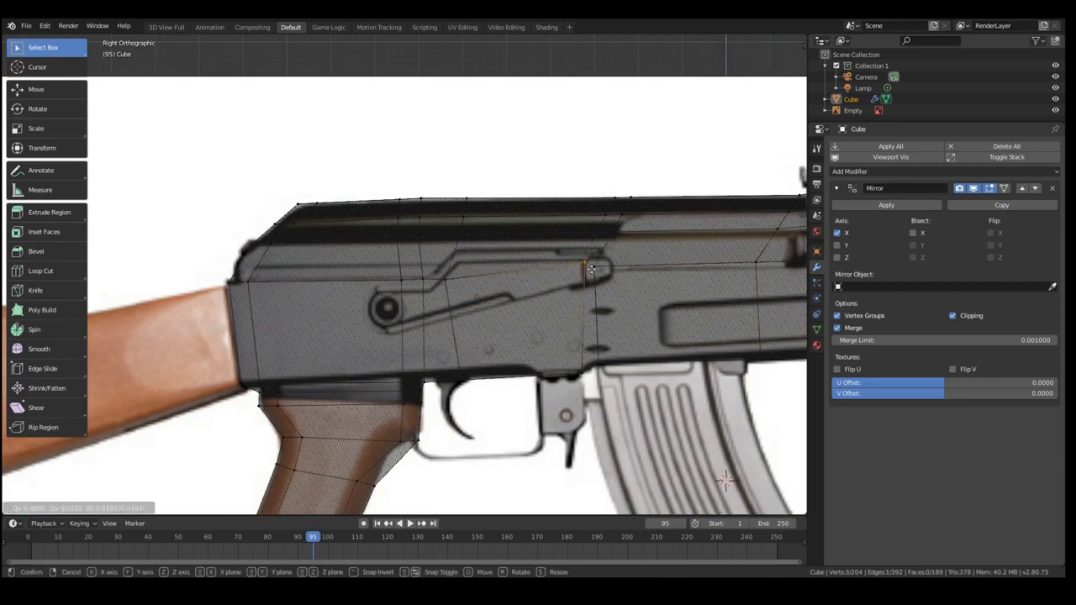
pyautogui.press('a')
pyautogui.hotkey('alt', 'a')
# Add a loop cut midway along the selector lever and raise its mid-height vertex onto the lever's upper edge.
pyautogui.hotkey('ctrl', 'r')
pyautogui.click(505, 269)
pyautogui.rightClick(504, 270)
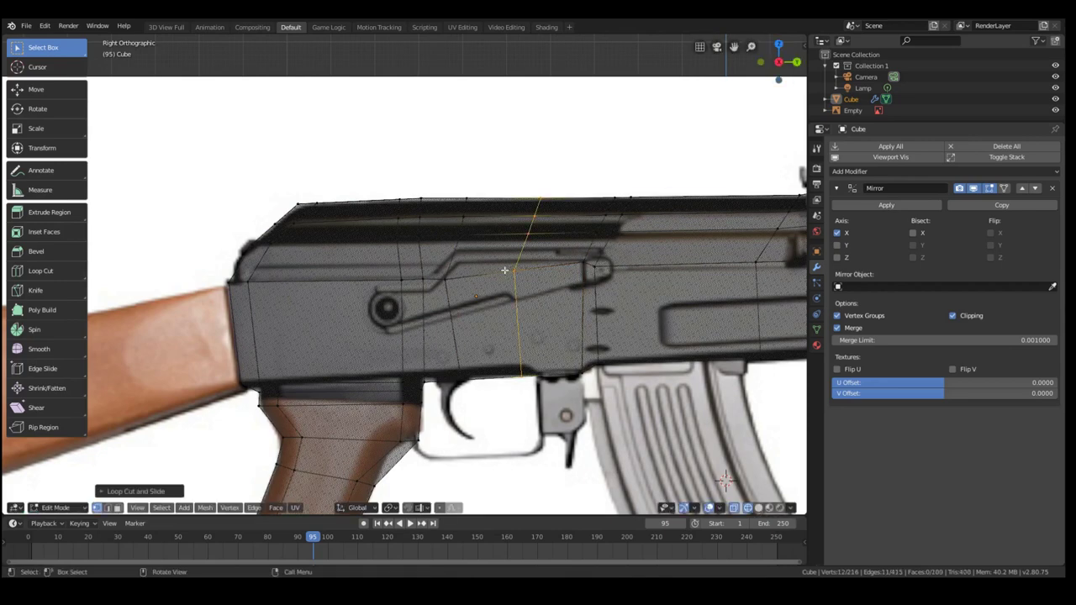
pyautogui.hotkey('alt', 'a')
pyautogui.press('b')
pyautogui.moveTo(508, 267); pyautogui.dragTo(527, 283)
pyautogui.press('g')
pyautogui.click(563, 284)
# Add another loop cut between the lever's bend and the previous cut, and adjust the vertices along the lever line.
pyautogui.hotkey('ctrl', 'r')
pyautogui.click(483, 270)
pyautogui.rightClick(483, 270)
pyautogui.press('a')
pyautogui.press('a')
pyautogui.press('b')
pyautogui.moveTo(481, 264); pyautogui.dragTo(520, 290)
pyautogui.press('g')
pyautogui.click(489, 280)
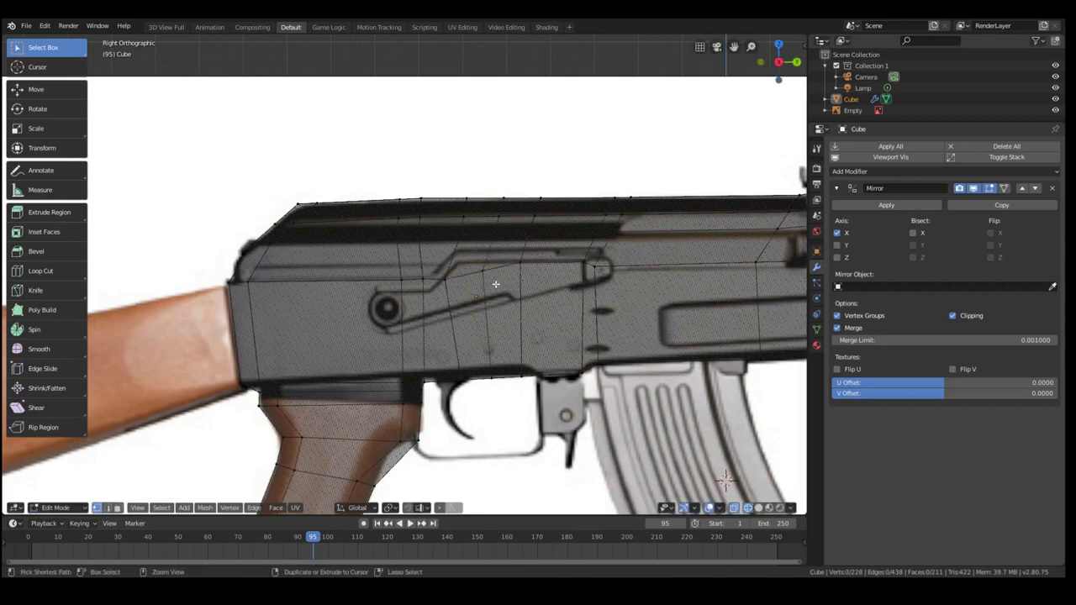
# Slide the newest loop rearward and place its mid-height vertex on the upper corner of the selector lever's bend.
pyautogui.press('a')
pyautogui.keyDown('alt'); pyautogui.click(483, 256); pyautogui.keyUp('alt')
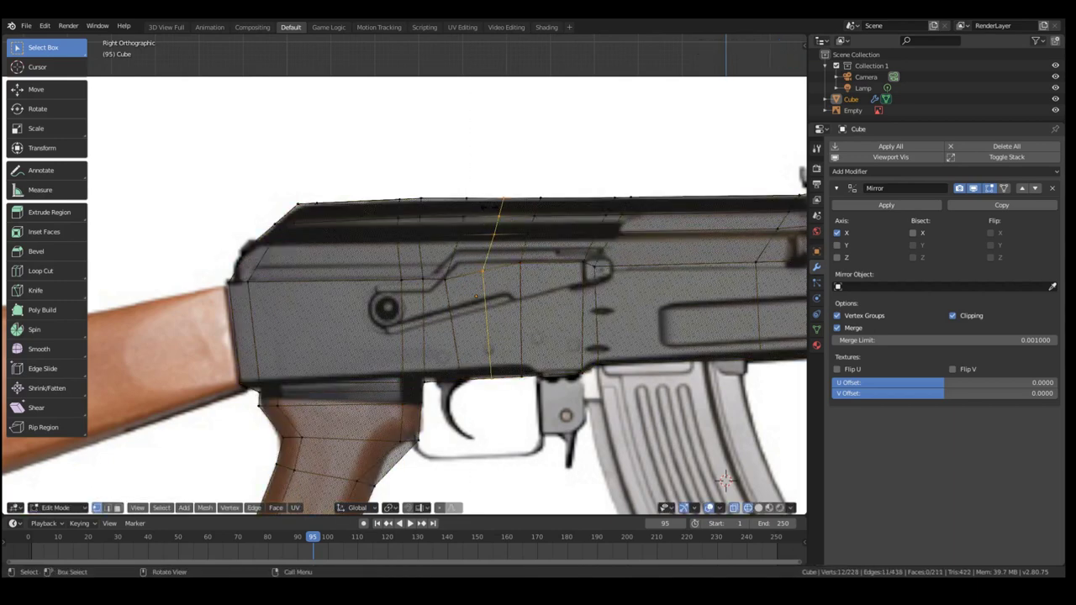
pyautogui.press('a')
pyautogui.hotkey('alt', 'a')
pyautogui.click(460, 265)
pyautogui.press('g')
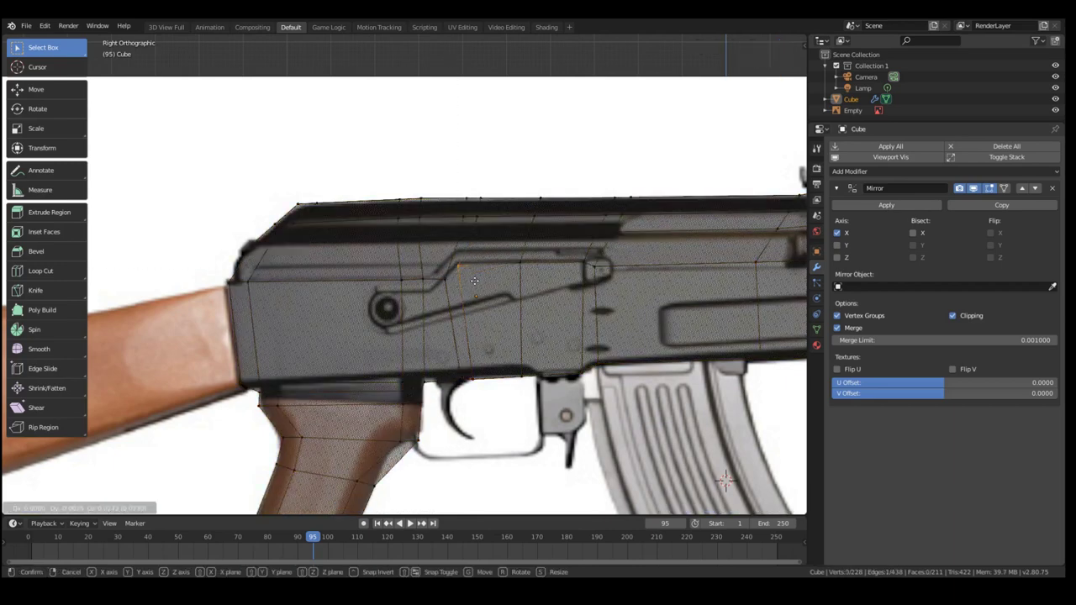
pyautogui.click(471, 277)
# Add a lengthwise loop cut just above the selector lever line and move its rear vertex onto the dust cover outline.
pyautogui.hotkey('ctrl', 'r')
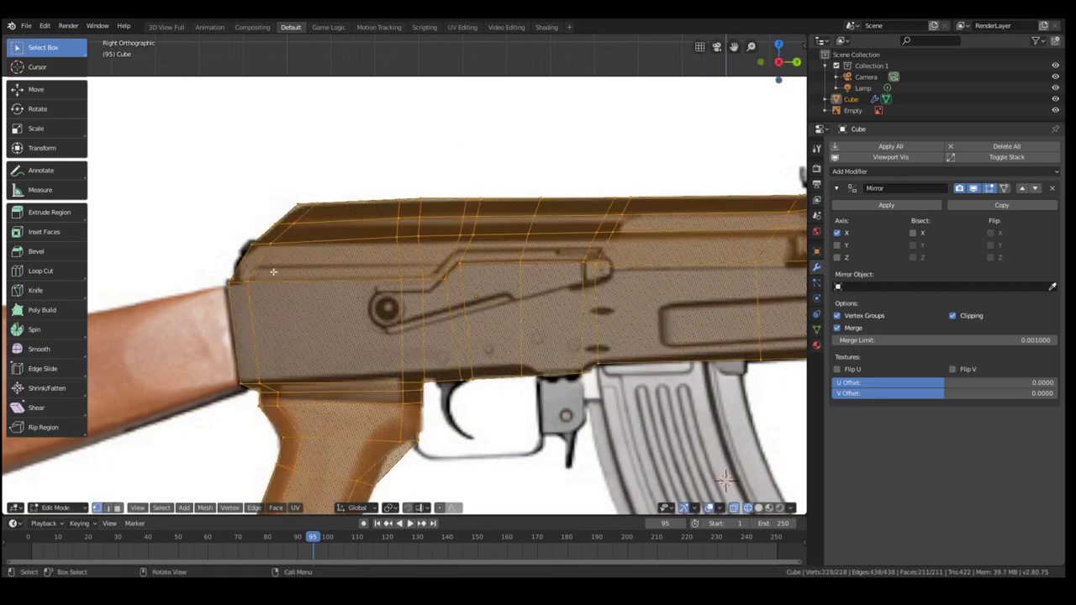
pyautogui.click(252, 271)
pyautogui.click(257, 271)
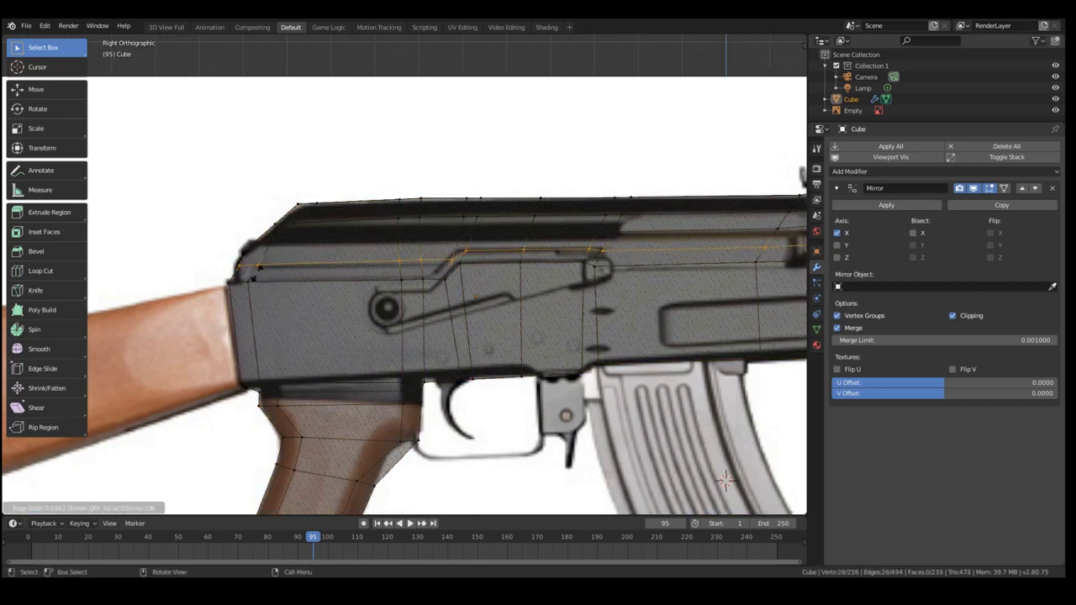
pyautogui.click(257, 274)
pyautogui.press('a')
pyautogui.press('a')
pyautogui.press('b')
pyautogui.moveTo(248, 260); pyautogui.dragTo(268, 274)
pyautogui.press('g')
pyautogui.click(256, 268)
# Move the new lengthwise loop's vertices above the grip onto the dust cover's lower edge line.
pyautogui.press('a')
pyautogui.press('a')
pyautogui.press('b')
pyautogui.moveTo(426, 267); pyautogui.dragTo(428, 267)
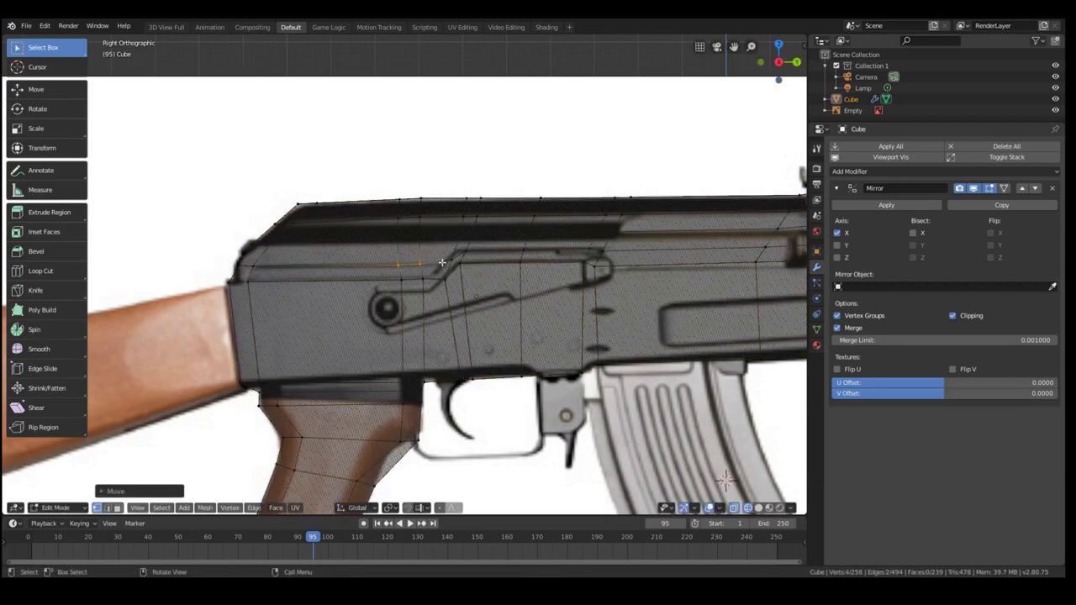
pyautogui.press('g')
pyautogui.click(458, 256)
# Add a vertical loop cut just behind the selector lever's bend and move its vertex onto the upper outline's lower corner.
pyautogui.hotkey('ctrl', 'r')
pyautogui.click(433, 259)
pyautogui.click(432, 257)
pyautogui.press('a')
pyautogui.press('a')
pyautogui.press('g')
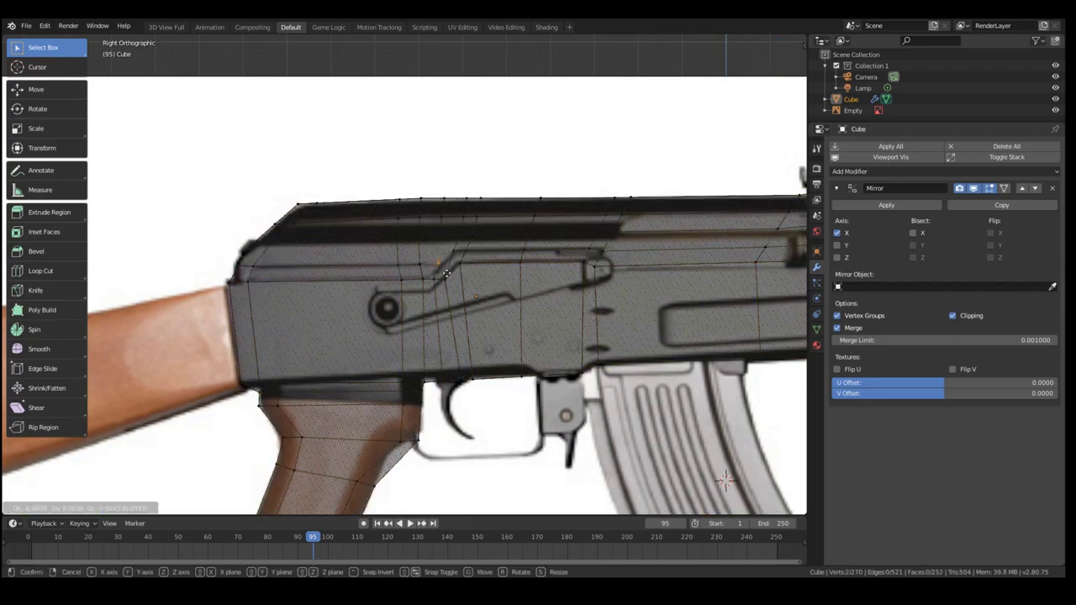
pyautogui.click(444, 276)
# Fine-tune the dust cover line vertex just behind the bend and check the receiver from an angle.
pyautogui.scroll(2, 432, 255)
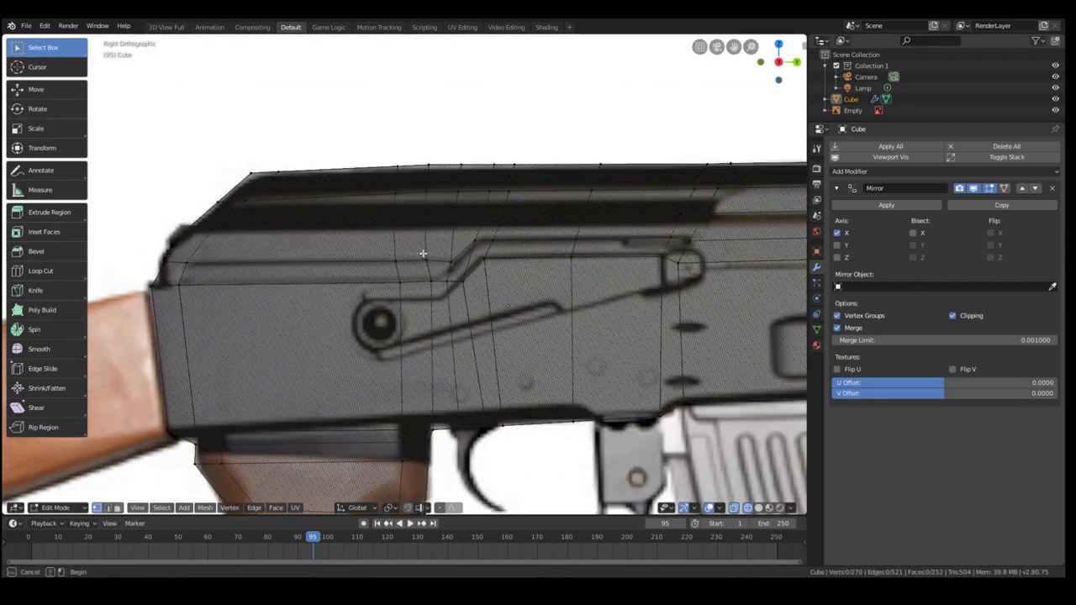
pyautogui.moveTo(424, 258); pyautogui.dragTo(433, 267)
pyautogui.press('g')
pyautogui.click(436, 268)
pyautogui.scroll(-1, 621, 251)
pyautogui.scroll(-4, 411, 269)
pyautogui.moveTo(411, 269); pyautogui.dragTo(384, 286, button='middle')
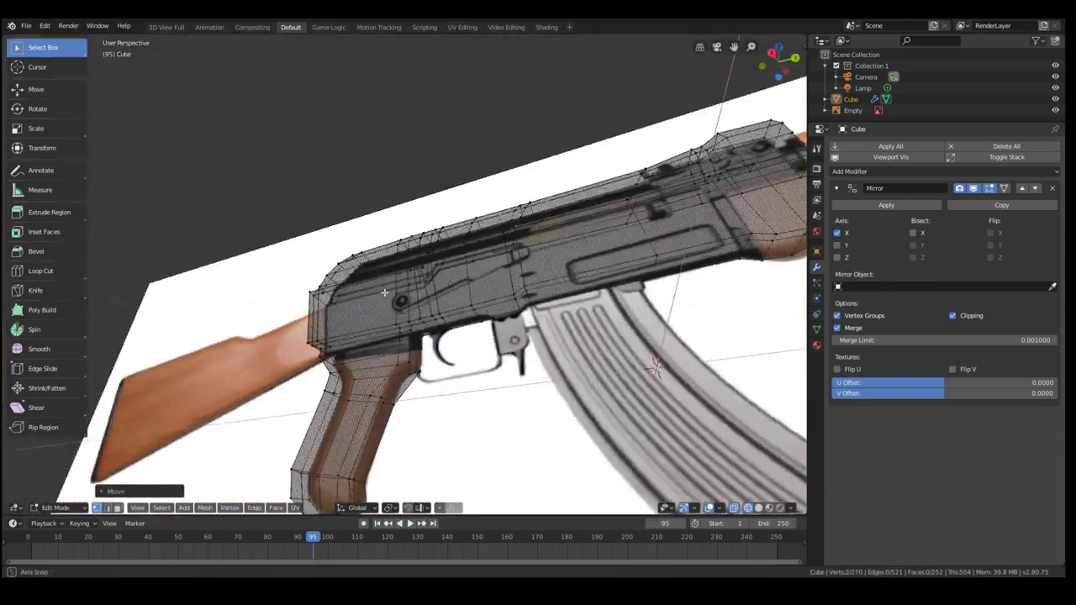
# Add a loop cut through the receiver near the magazine catch and move its vertices to match the reference.
pyautogui.hotkey('ctrl', 'r')
pyautogui.doubleClick(496, 283)
pyautogui.press('KP_3')
pyautogui.scroll(4, 496, 283)
pyautogui.moveTo(554, 388); pyautogui.dragTo(573, 407)
pyautogui.moveTo(573, 407); pyautogui.dragTo(663, 353, button='middle')
pyautogui.press('g')
pyautogui.click(632, 378)
# Select the receiver's underside between the trigger guard and magazine and extrude it downward into a magazine catch block.
pyautogui.moveTo(692, 268); pyautogui.dragTo(719, 288)
pyautogui.press('3')
pyautogui.click(668, 311)
pyautogui.scroll(-4, 668, 311)
pyautogui.moveTo(668, 311); pyautogui.dragTo(568, 347, button='middle')
pyautogui.press('e')
pyautogui.press('g')
pyautogui.moveTo(693, 341); pyautogui.dragTo(622, 470, button='middle')
pyautogui.press('e')
pyautogui.press('g')
pyautogui.press('g')
pyautogui.click(537, 465)
# Try several further extrusions and vertex moves on the geometry beneath the receiver.
pyautogui.scroll(2, 537, 465)
pyautogui.scroll(7, 542, 450)
pyautogui.press('e')
pyautogui.scroll(-7, 372, 286)
pyautogui.press('e')
pyautogui.click(262, 333)
pyautogui.press('e')
pyautogui.click(242, 342)
pyautogui.press('g')
pyautogui.click(259, 345)
pyautogui.scroll(-4, 259, 345)
pyautogui.moveTo(260, 345); pyautogui.dragTo(353, 362, button='middle')
# Undo the latest extrusions and moves.
pyautogui.hotkey('ctrl', 'z')
pyautogui.hotkey('ctrl', 'z')
pyautogui.hotkey('ctrl', 'z')
pyautogui.hotkey('ctrl', 'z')
pyautogui.hotkey('ctrl', 'z')
pyautogui.hotkey('ctrl', 'z')
pyautogui.hotkey('ctrl', 'z')
pyautogui.hotkey('ctrl', 'z')
pyautogui.hotkey('ctrl', 'z')
pyautogui.hotkey('ctrl', 'z')
# Move the magazine catch block's lower edge along X and adjust its position against the side reference.
pyautogui.moveTo(605, 437); pyautogui.dragTo(571, 401, button='middle')
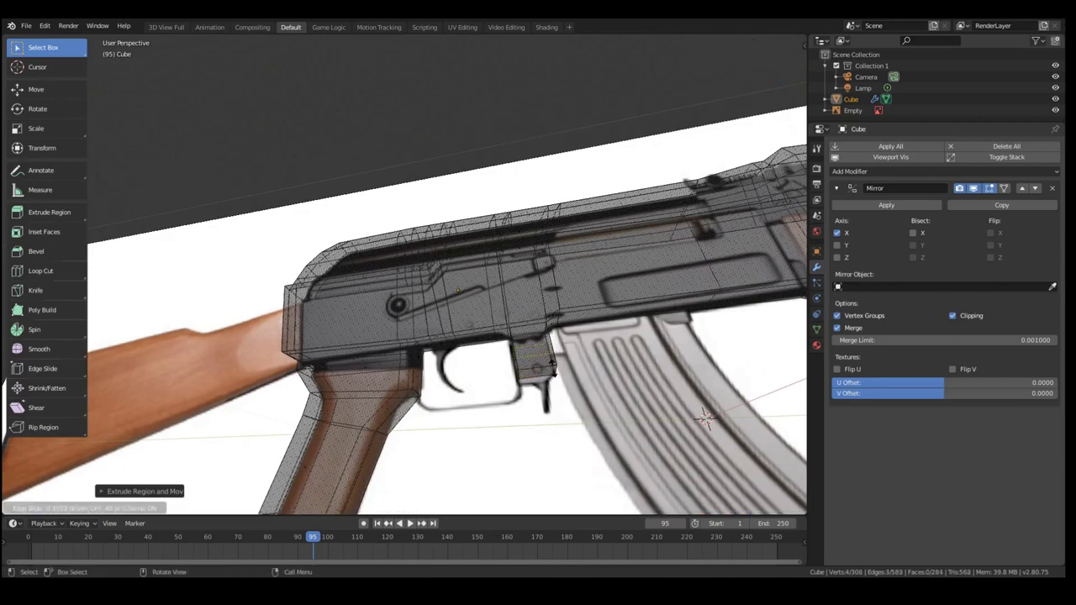
pyautogui.moveTo(558, 379); pyautogui.dragTo(605, 393, button='middle')
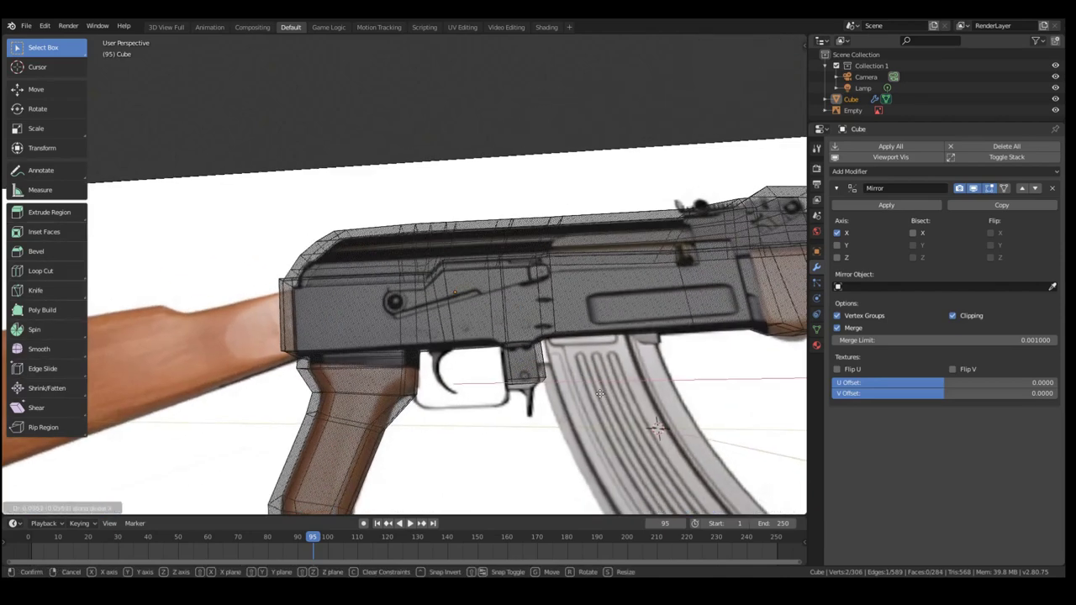
pyautogui.click(598, 395)
pyautogui.moveTo(598, 395); pyautogui.dragTo(525, 410, button='middle')
pyautogui.press('KP_3')
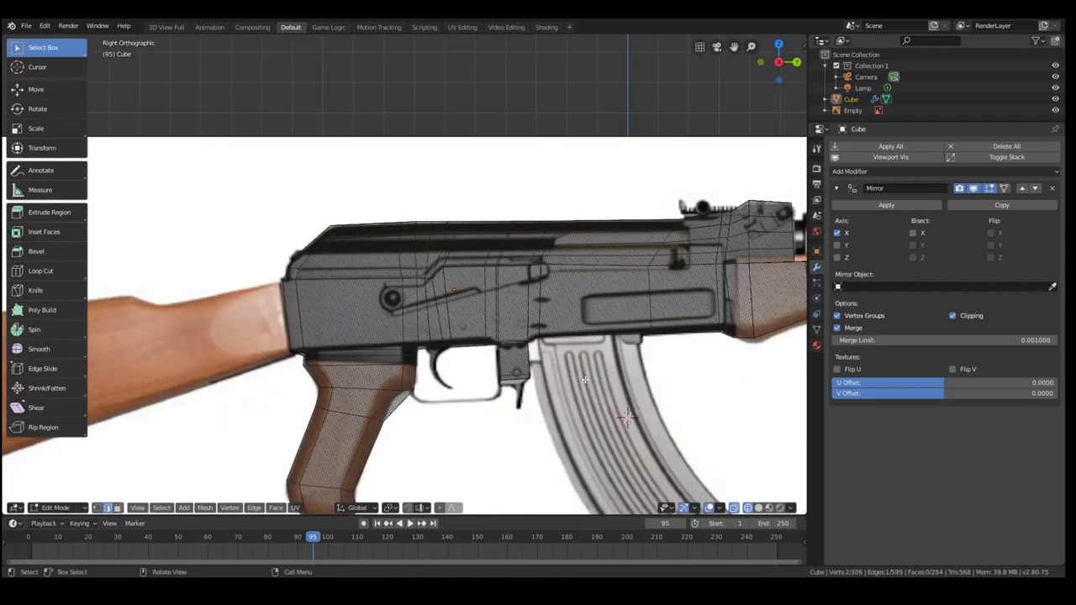
pyautogui.press('x')
pyautogui.click(552, 388)
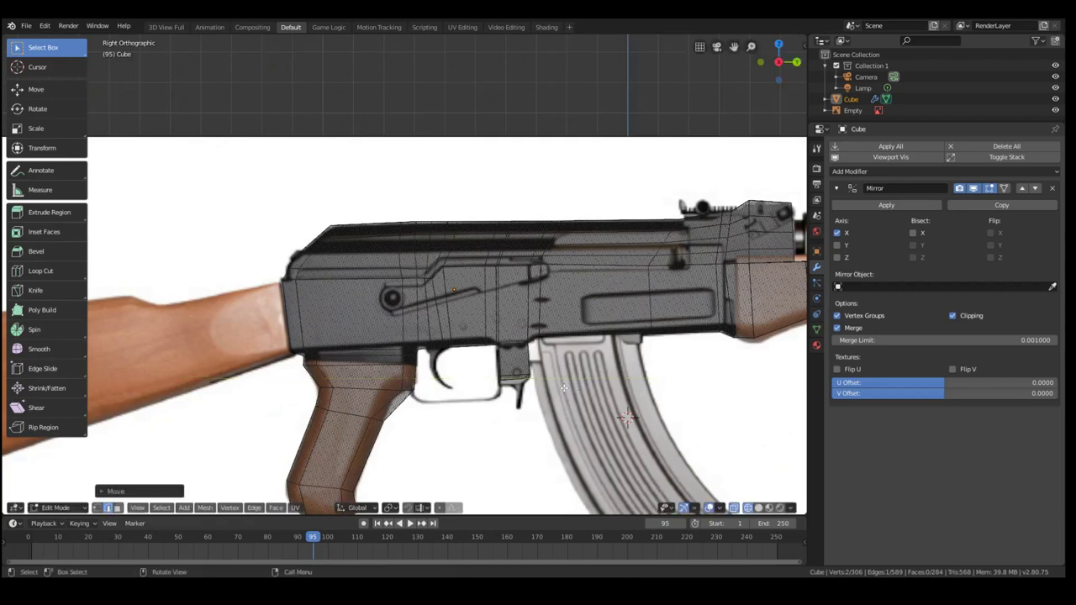
# Box-select the magazine catch block's bottom edges and move them to follow the slanted lower outline in the reference.
pyautogui.hotkey('alt', 'a')
pyautogui.press('b')
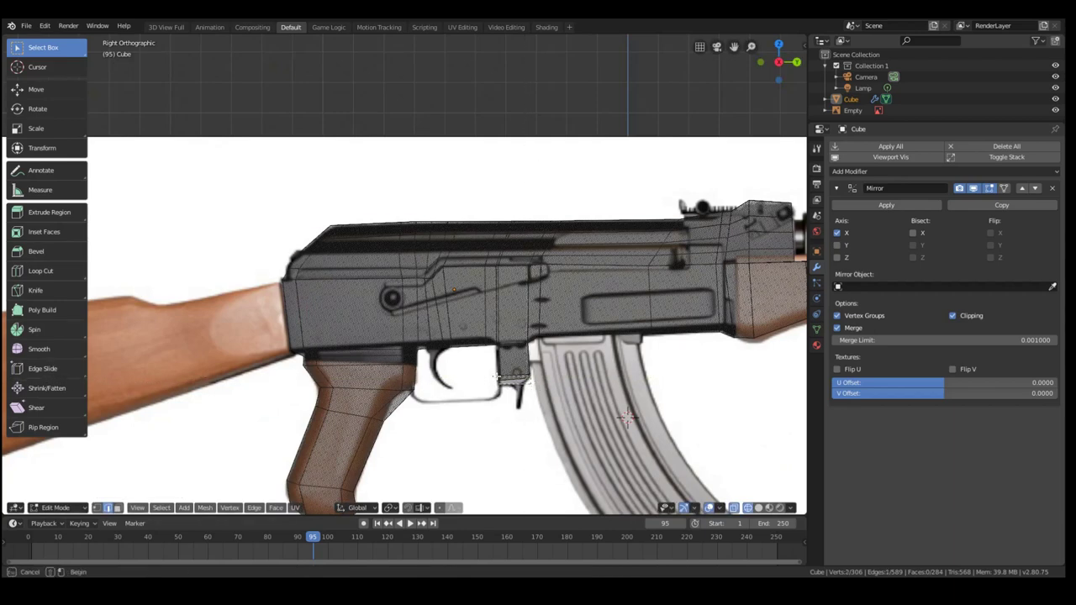
pyautogui.press('g')
pyautogui.click(560, 400)
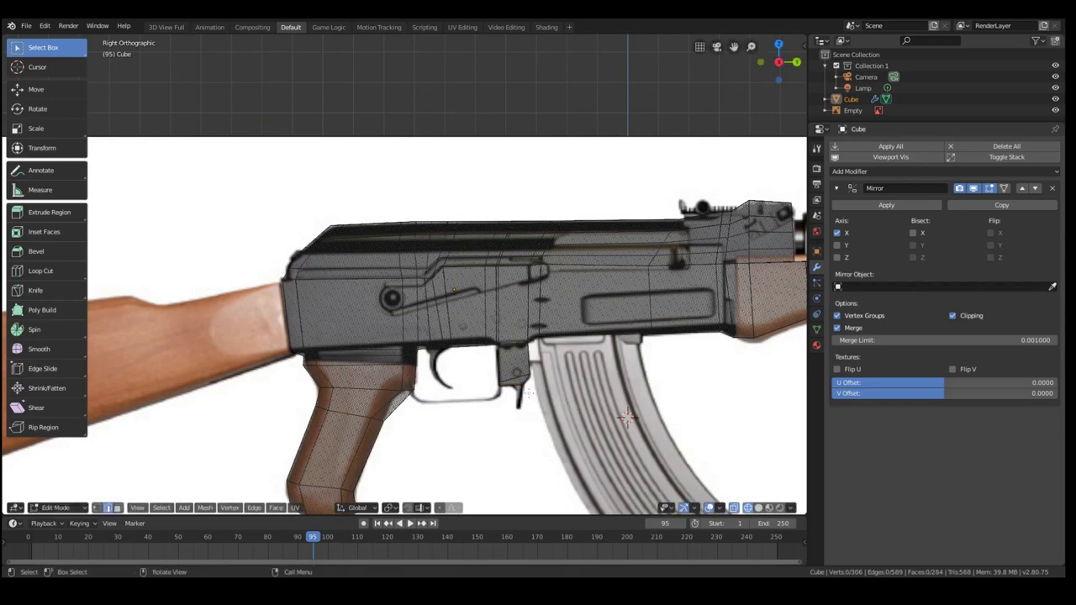
# Extrude the narrow underside face directly behind the magazine catch block slightly and scale it along X.
pyautogui.moveTo(519, 388); pyautogui.dragTo(572, 341, button='middle')
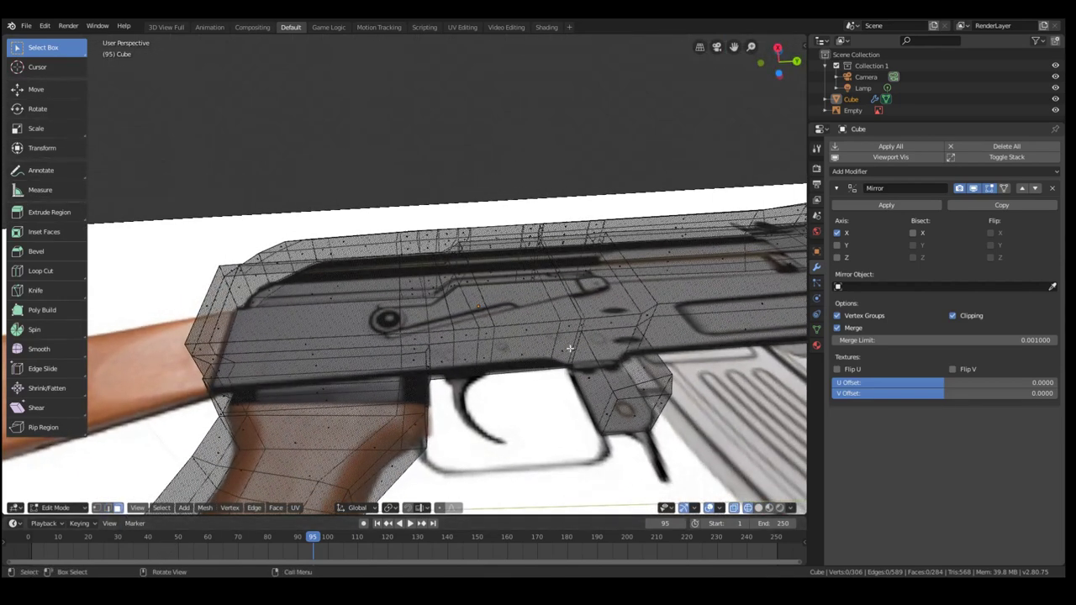
pyautogui.moveTo(575, 346); pyautogui.dragTo(551, 336, button='middle')
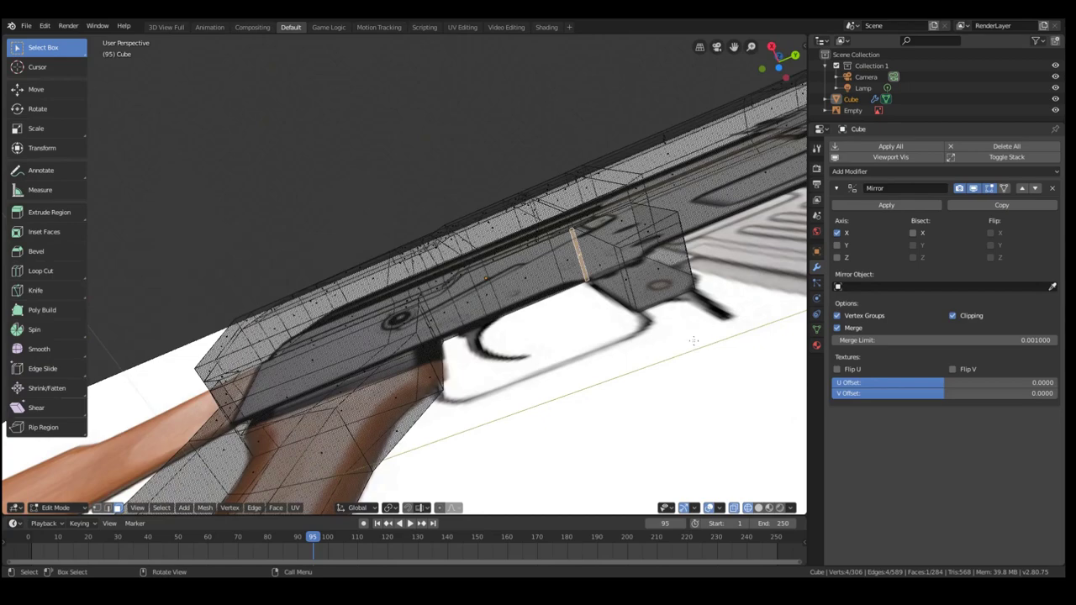
pyautogui.press('e')
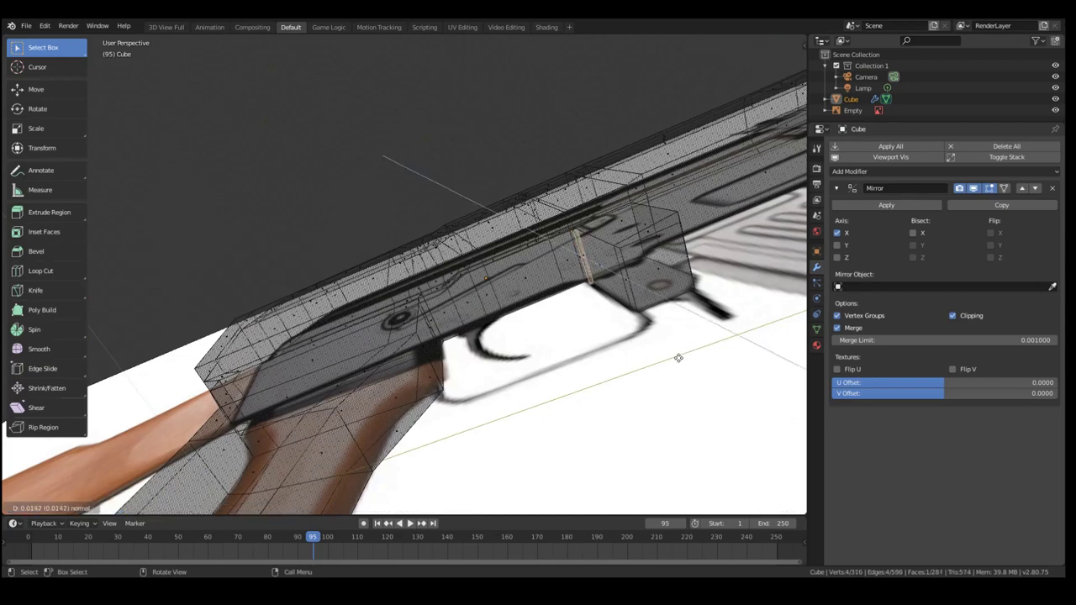
pyautogui.click(678, 358)
pyautogui.moveTo(672, 357); pyautogui.dragTo(607, 352, button='middle')
pyautogui.press('s')
pyautogui.press('x')
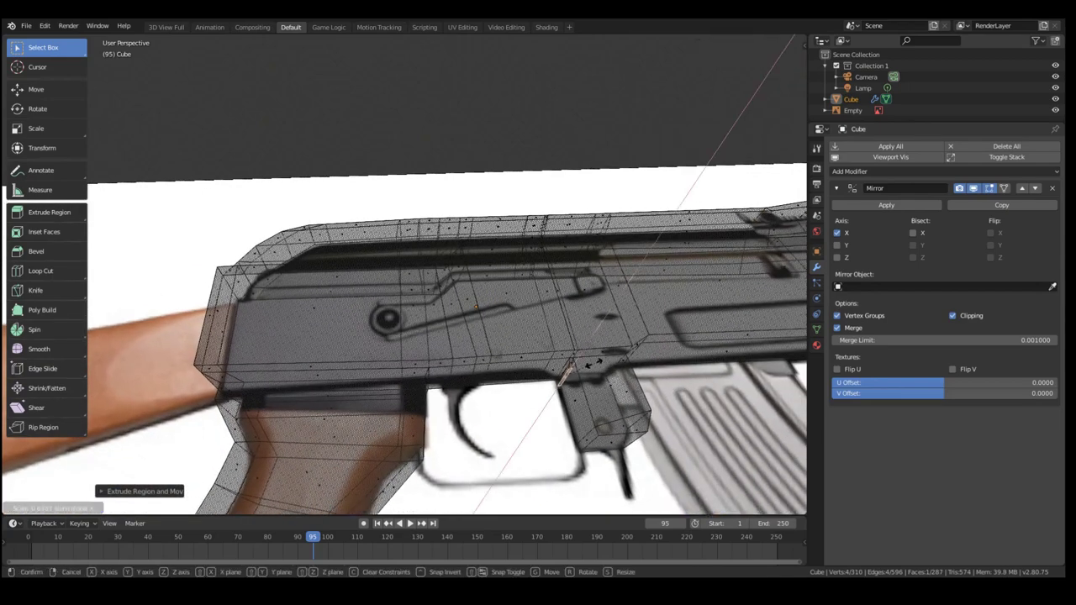
pyautogui.click(575, 383)
# Scale the strip behind the magazine catch block along X, extrude it downward for the trigger guard's front post, and shift its end.
pyautogui.moveTo(575, 383); pyautogui.dragTo(617, 395, button='middle')
pyautogui.press('s')
pyautogui.press('x')
pyautogui.click(593, 404)
pyautogui.press('e')
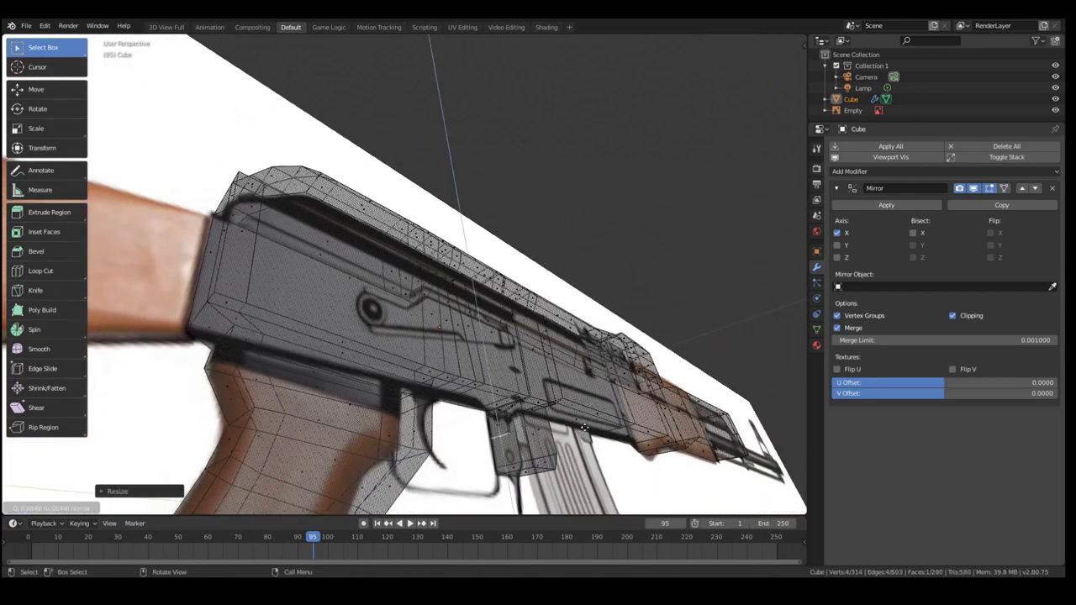
pyautogui.click(572, 467)
pyautogui.moveTo(572, 467); pyautogui.dragTo(498, 494, button='middle')
pyautogui.press('x')
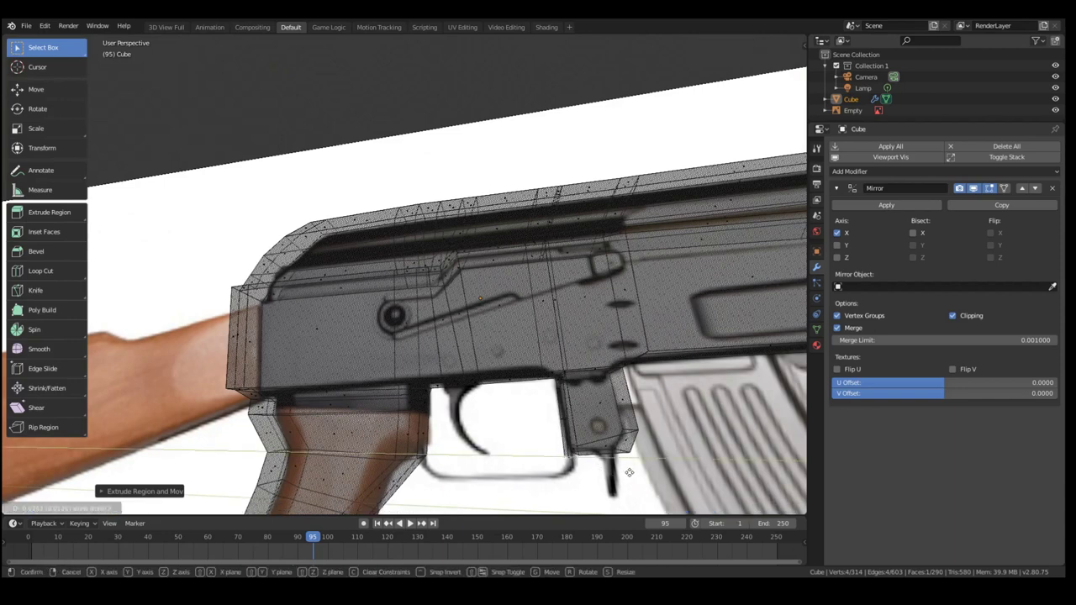
pyautogui.click(629, 472)
# Align the front post's lower end with the side reference, then extrude and rotate it to start the trigger guard's front corner.
pyautogui.press('KP_3')
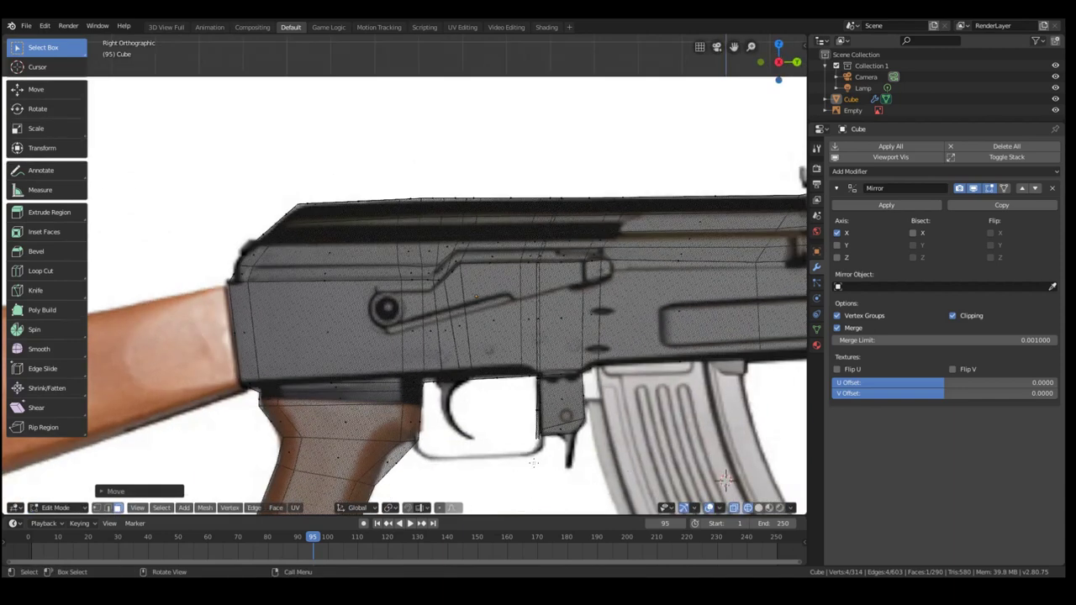
pyautogui.press('g')
pyautogui.click(537, 465)
pyautogui.press('e')
pyautogui.click(538, 466)
pyautogui.press('KP_Decimal')
pyautogui.scroll(-8, 419, 235)
pyautogui.press('r')
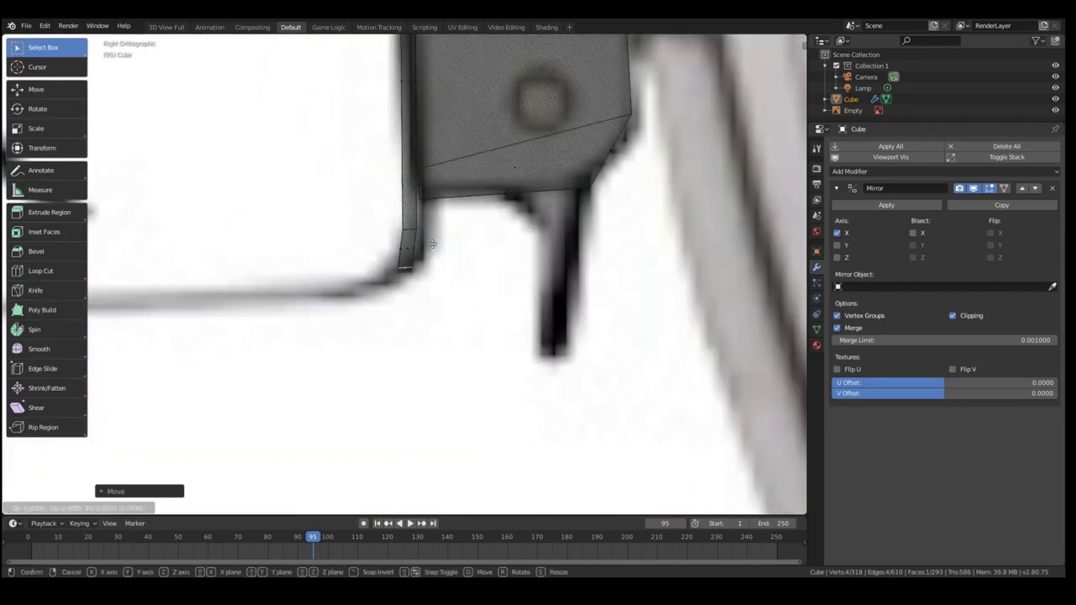
pyautogui.click(420, 276)
# Extrude the trigger guard's lower bar back to the grip, rotating and moving the end to follow the rounded rear corner.
pyautogui.press('e')
pyautogui.scroll(-5, 411, 287)
pyautogui.press('e')
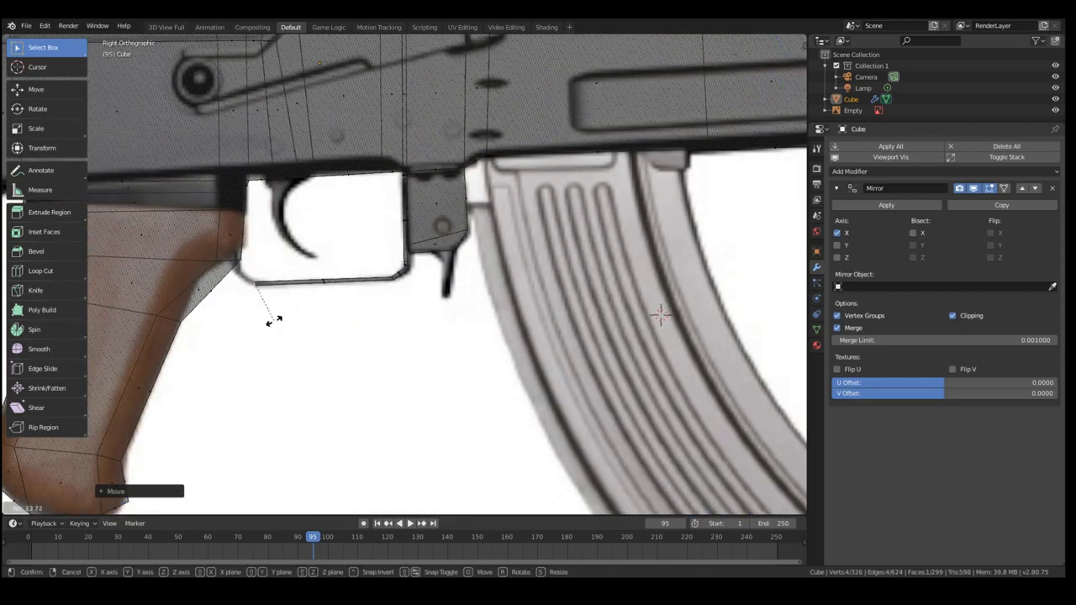
pyautogui.click(265, 332)
pyautogui.press('e')
pyautogui.click(252, 329)
pyautogui.press('g')
pyautogui.click(254, 340)
pyautogui.press('r')
pyautogui.click(259, 354)
pyautogui.press('g')
pyautogui.click(257, 344)
# Select the three receiver underside faces above the trigger, extrude them slightly and adjust their position.
pyautogui.moveTo(294, 134); pyautogui.dragTo(237, 258, button='middle')
pyautogui.click(318, 210)
pyautogui.keyDown('shift'); pyautogui.click(296, 200); pyautogui.keyUp('shift')
pyautogui.moveTo(313, 210)
pyautogui.mouseDown(button='middle')
pyautogui.moveTo(307, 228)
pyautogui.moveTo(324, 164)
pyautogui.moveTo(361, 139)
pyautogui.moveTo(324, 201)
pyautogui.mouseUp(button='middle')
pyautogui.keyDown('shift'); pyautogui.click(273, 204); pyautogui.keyUp('shift')
pyautogui.press('e')
pyautogui.click(326, 172)
pyautogui.press('g')
pyautogui.click(358, 156)
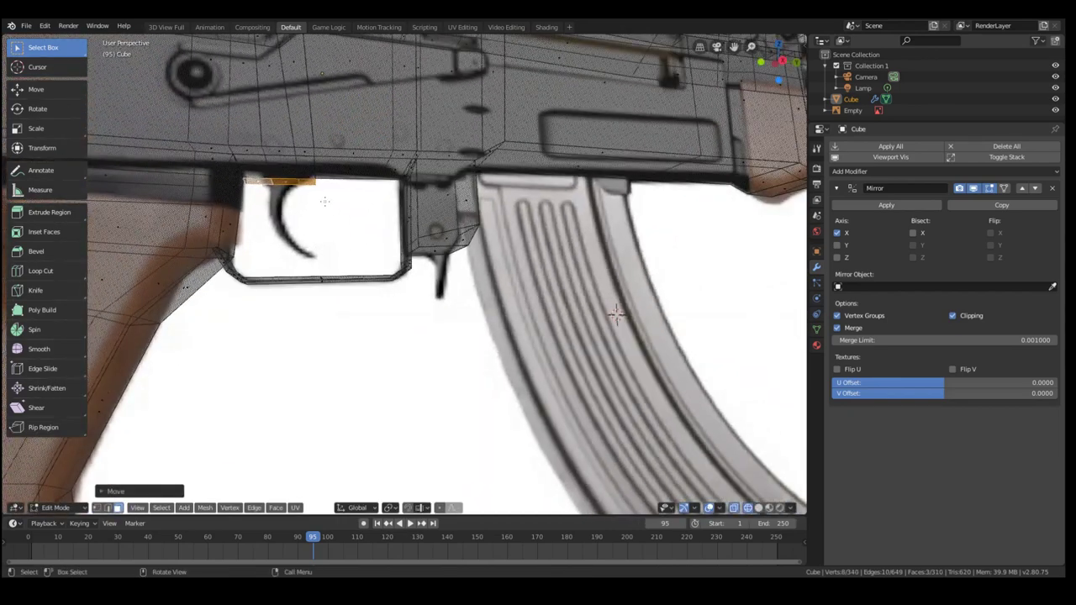
# Extrude the trigger base faces downward, scale them along Y and position them over the trigger in the side reference.
pyautogui.press('e')
pyautogui.click(327, 210)
pyautogui.press('KP_3')
pyautogui.press('s')
pyautogui.press('y')
pyautogui.click(293, 206)
pyautogui.press('g')
pyautogui.click(289, 202)
# Move the trigger base's vertices to match the flared upper part of the trigger in the reference.
pyautogui.scroll(5, 347, 123)
pyautogui.press('g')
pyautogui.click(371, 231)
pyautogui.moveTo(561, 180); pyautogui.dragTo(615, 237)
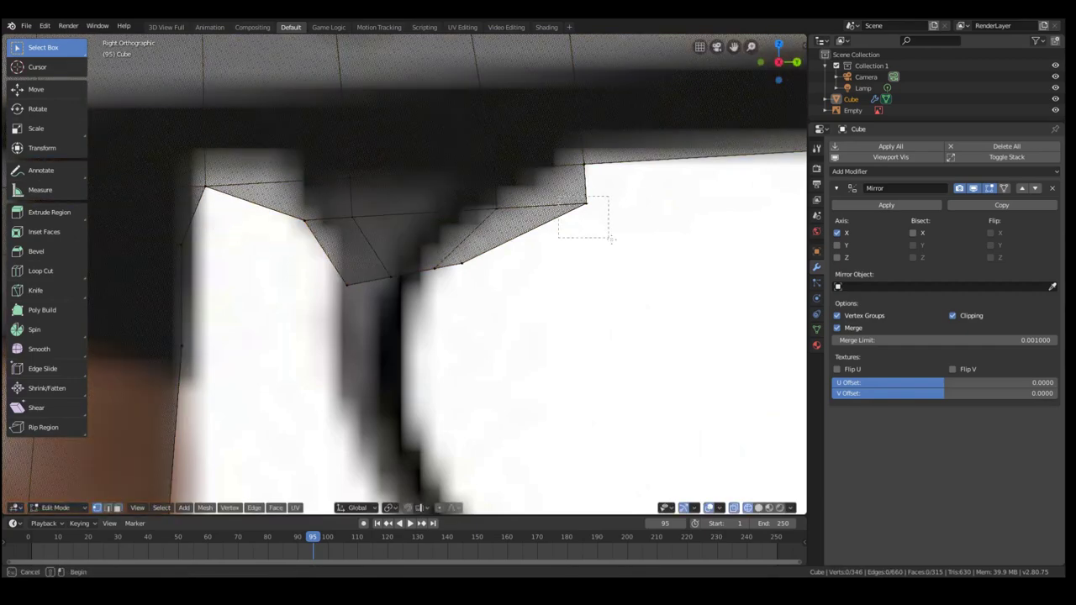
pyautogui.press('g')
pyautogui.click(575, 221)
pyautogui.moveTo(477, 186); pyautogui.dragTo(511, 225)
pyautogui.press('g')
pyautogui.click(504, 214)
pyautogui.moveTo(406, 251); pyautogui.dragTo(496, 303)
pyautogui.press('g')
pyautogui.click(482, 305)
# Extrude the trigger blade downward in segments, adjusting its vertices along the curved outline in the reference toward the tip.
pyautogui.moveTo(481, 305)
pyautogui.mouseDown(button='middle')
pyautogui.moveTo(468, 233)
pyautogui.moveTo(475, 291)
pyautogui.mouseUp(button='middle')
pyautogui.scroll(-6, 475, 291)
pyautogui.press('KP_3')
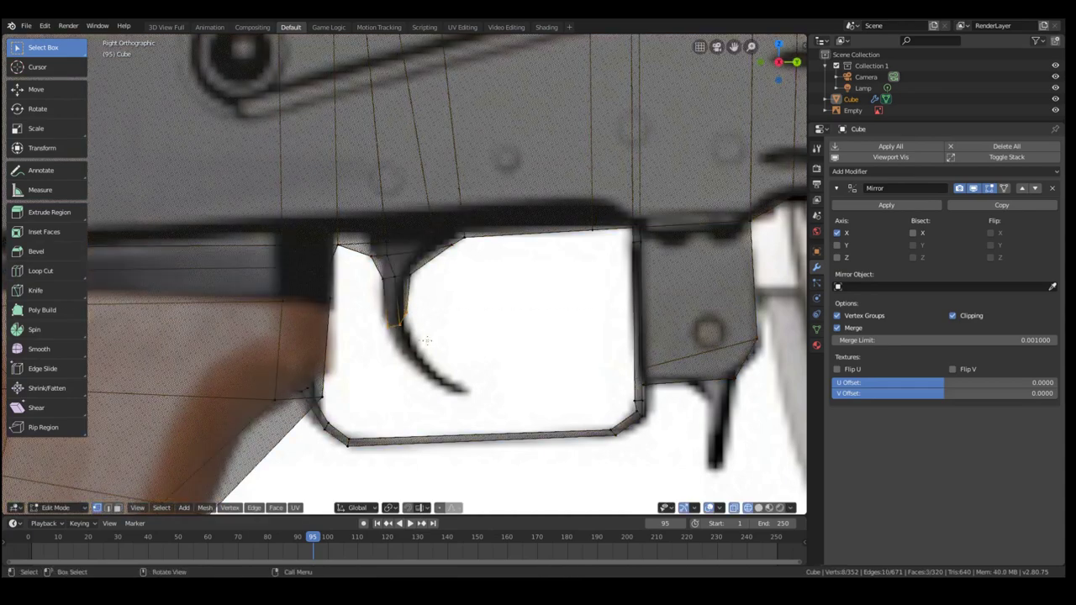
pyautogui.press('b')
pyautogui.press('g')
pyautogui.moveTo(419, 341); pyautogui.dragTo(423, 367)
pyautogui.click(420, 358)
pyautogui.press('b')
pyautogui.press('e')
pyautogui.click(459, 390)
pyautogui.press('a')
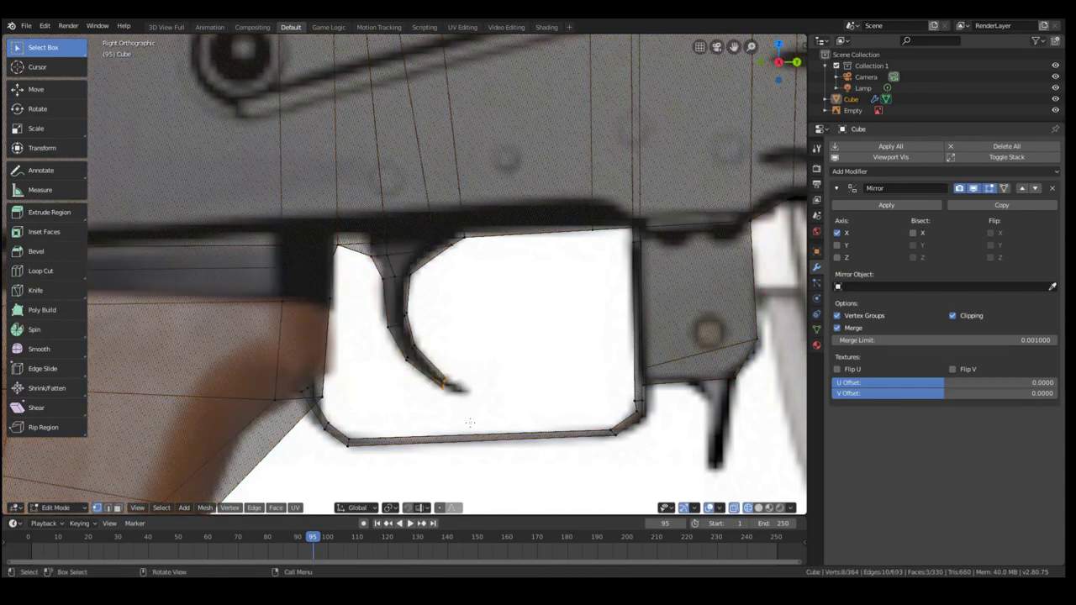
pyautogui.press('s')
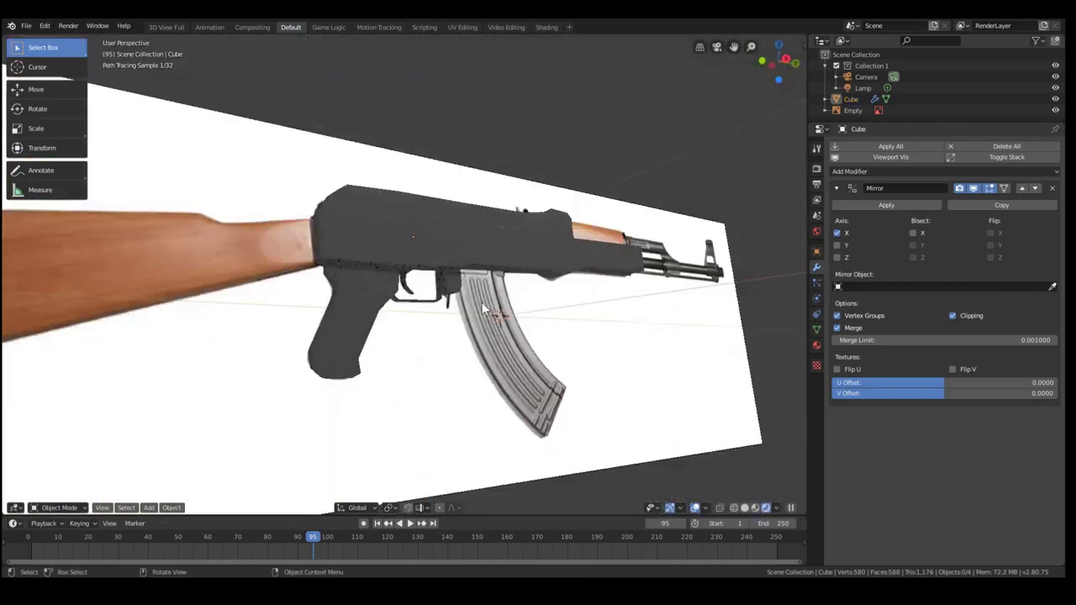
# Scale the rifle body narrower along X.
pyautogui.moveTo(483, 310); pyautogui.dragTo(383, 351, button='middle')
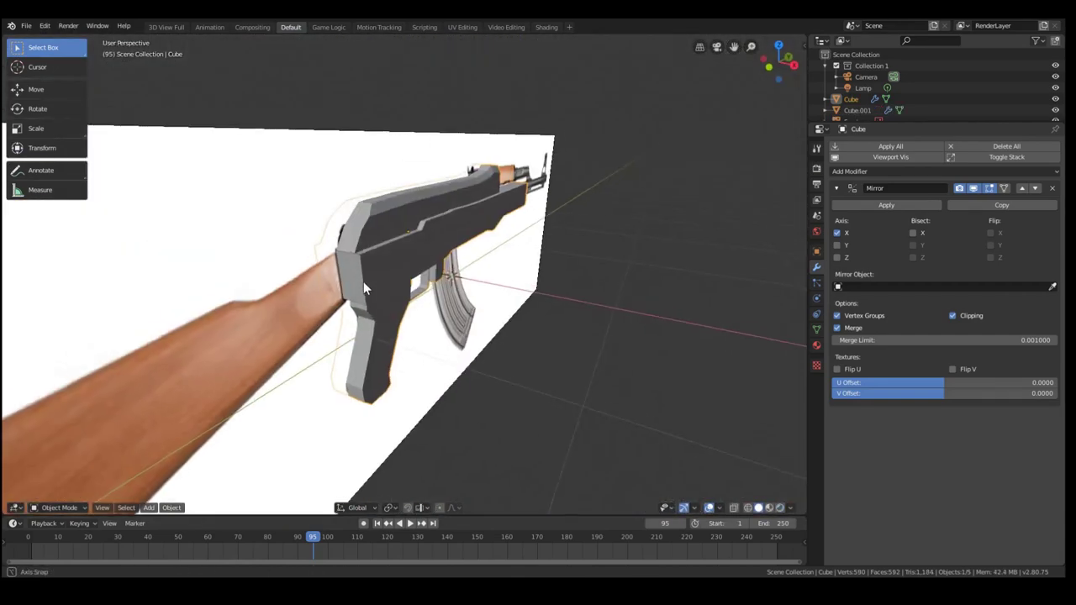
pyautogui.press('s')
pyautogui.press('x')
pyautogui.click(350, 292)
pyautogui.press('a')
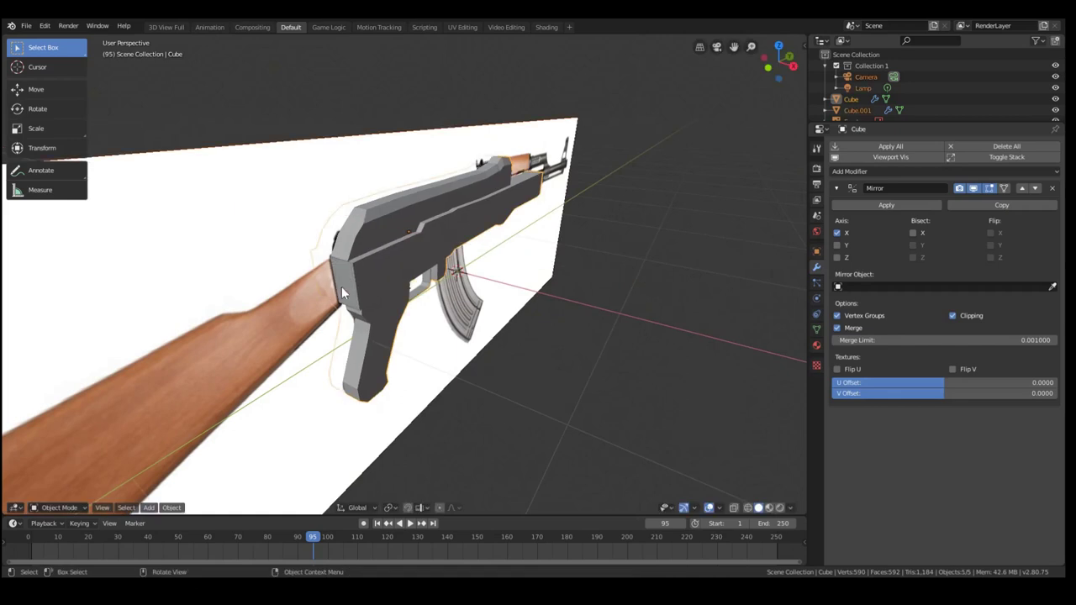
pyautogui.press('g')
pyautogui.rightClick(356, 287)
pyautogui.hotkey('alt', 'a')
# Switch to wireframe shading and scale the separate stock-end piece along X to match the narrowed receiver.
pyautogui.press('z')
pyautogui.press('z')
pyautogui.click(184, 278)
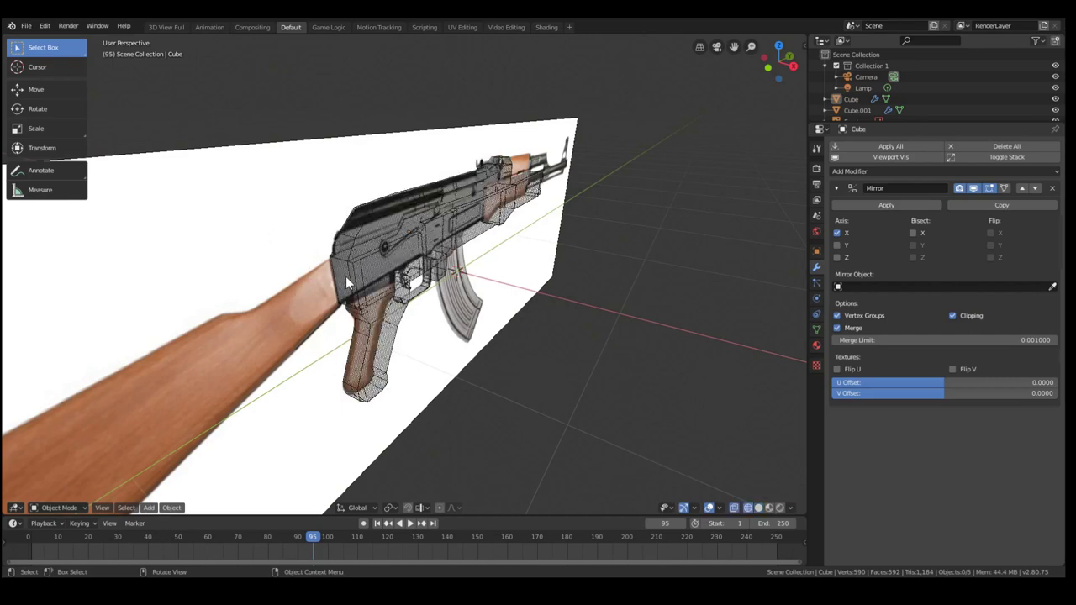
pyautogui.click(347, 280)
pyautogui.click(339, 259)
pyautogui.scroll(4, 336, 265)
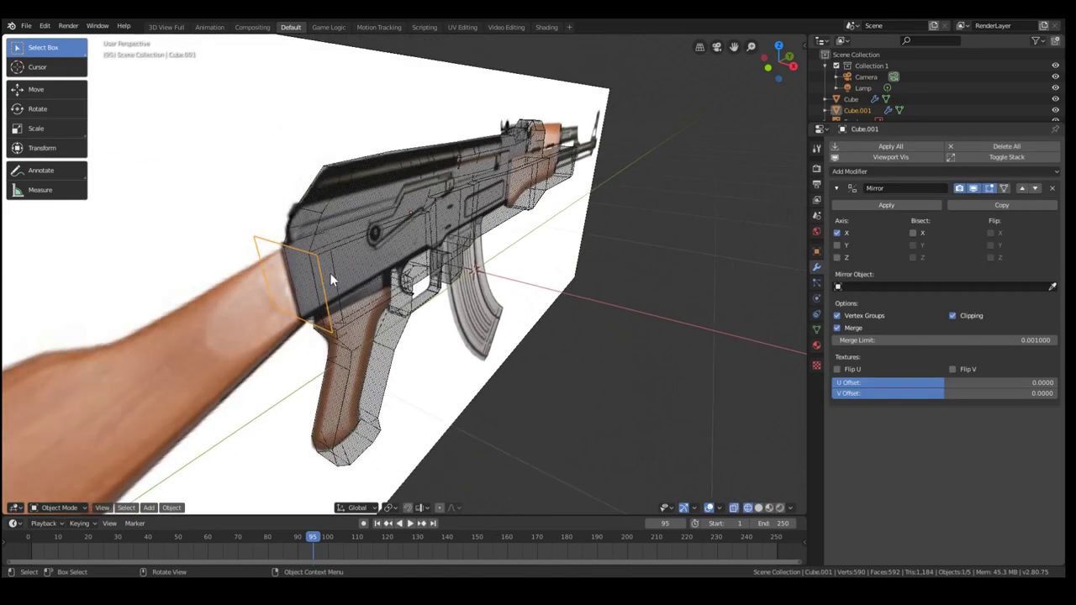
pyautogui.press('s')
pyautogui.press('x')
pyautogui.click(403, 249)
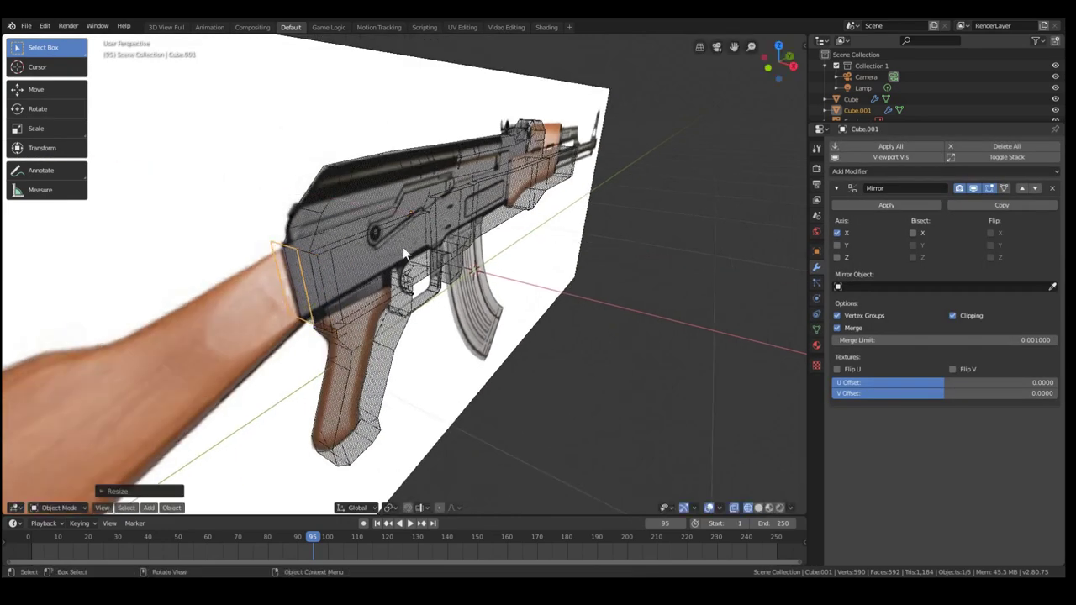
# Extrude the stock-end piece's rear faces backward to form the wooden stock and fit them to the side reference.
pyautogui.moveTo(402, 249); pyautogui.dragTo(397, 283, button='middle')
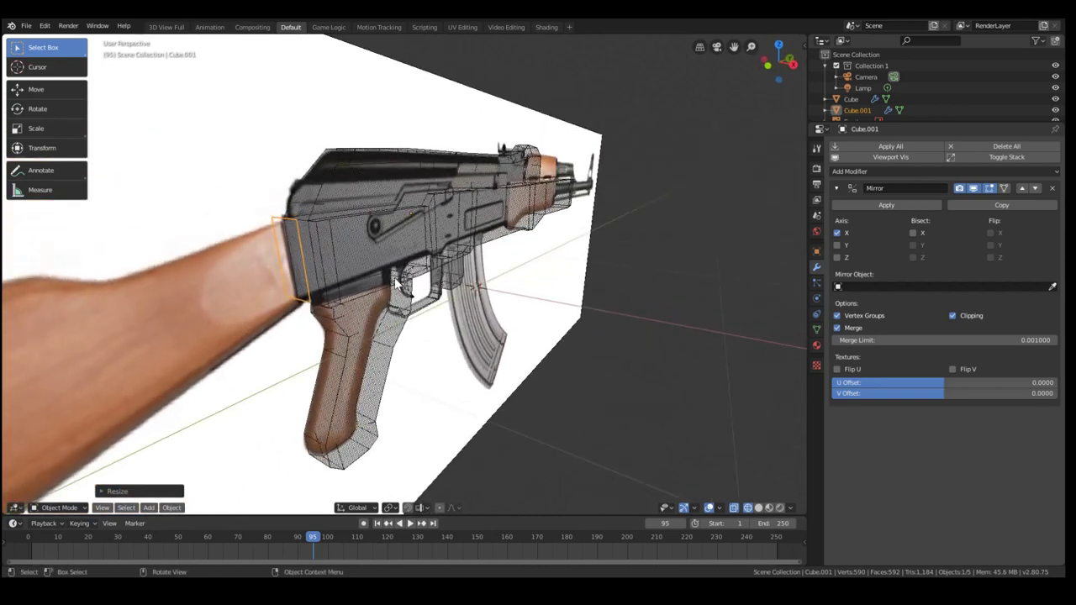
pyautogui.scroll(-10, 393, 259)
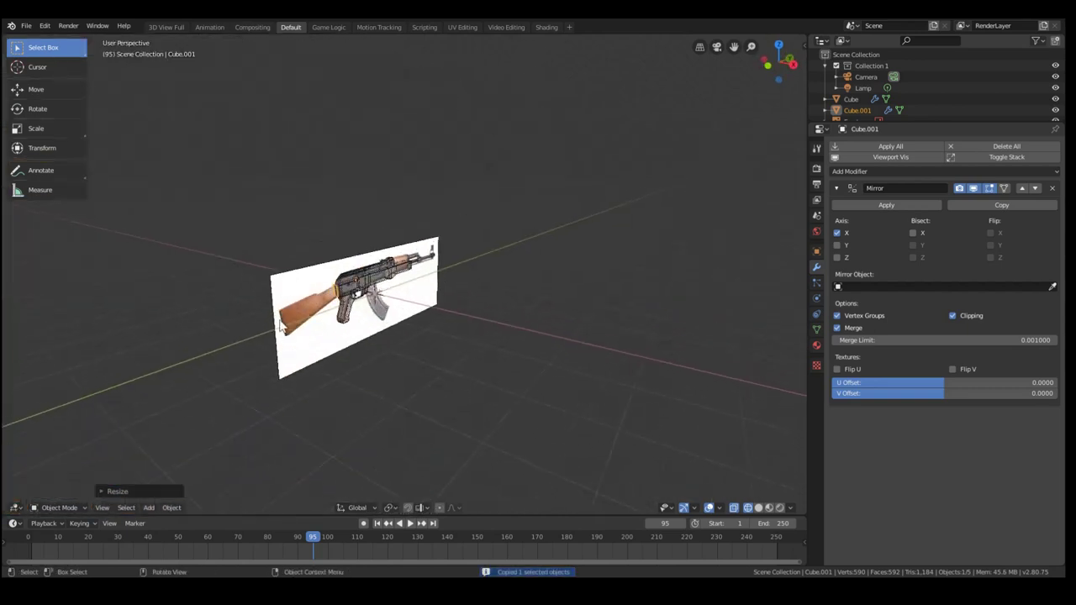
pyautogui.scroll(7, 281, 321)
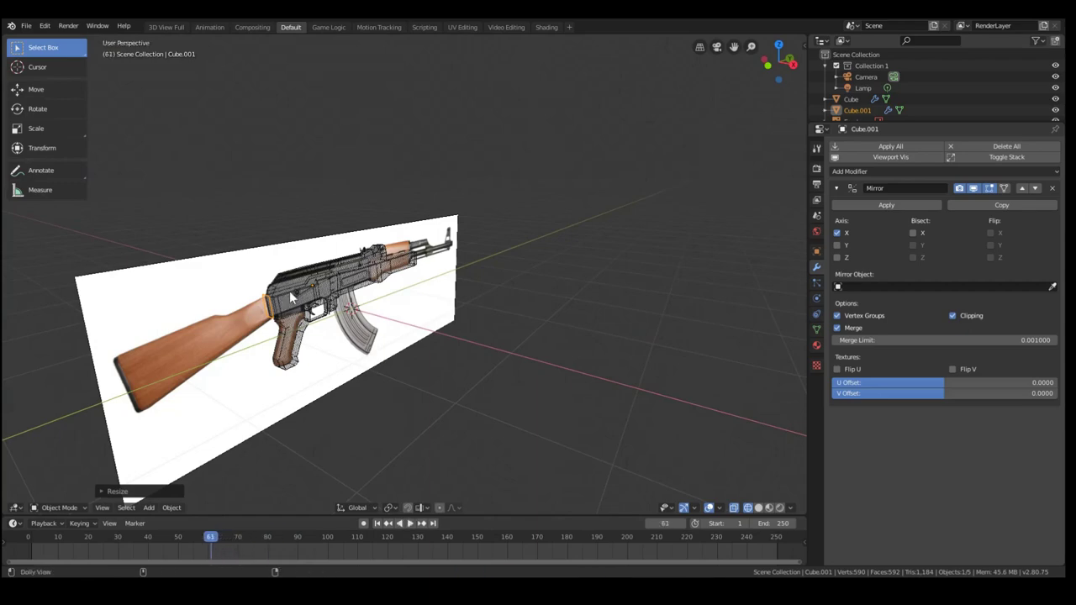
pyautogui.keyDown('alt'); pyautogui.moveTo(310, 330); pyautogui.dragTo(441, 328); pyautogui.keyUp('alt')
pyautogui.press('KP_Decimal')
pyautogui.keyDown('alt'); pyautogui.moveTo(441, 328); pyautogui.dragTo(366, 316); pyautogui.keyUp('alt')
pyautogui.press('Tab')
pyautogui.scroll(-2, 471, 321)
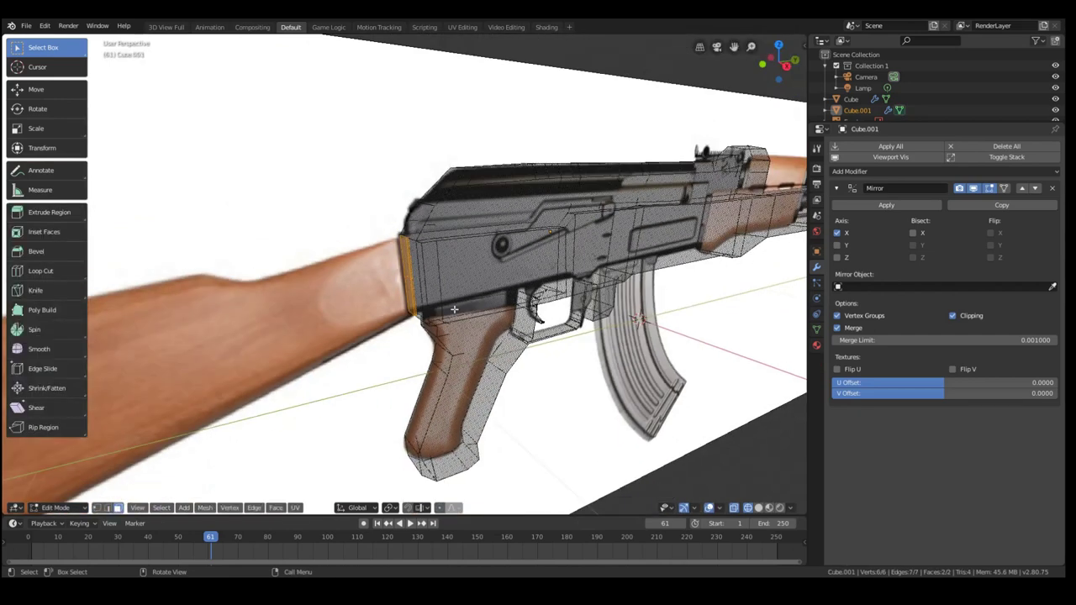
pyautogui.press('e')
pyautogui.click(358, 358)
pyautogui.press('g')
pyautogui.click(385, 400)
pyautogui.press('KP_3')
pyautogui.scroll(-6, 362, 383)
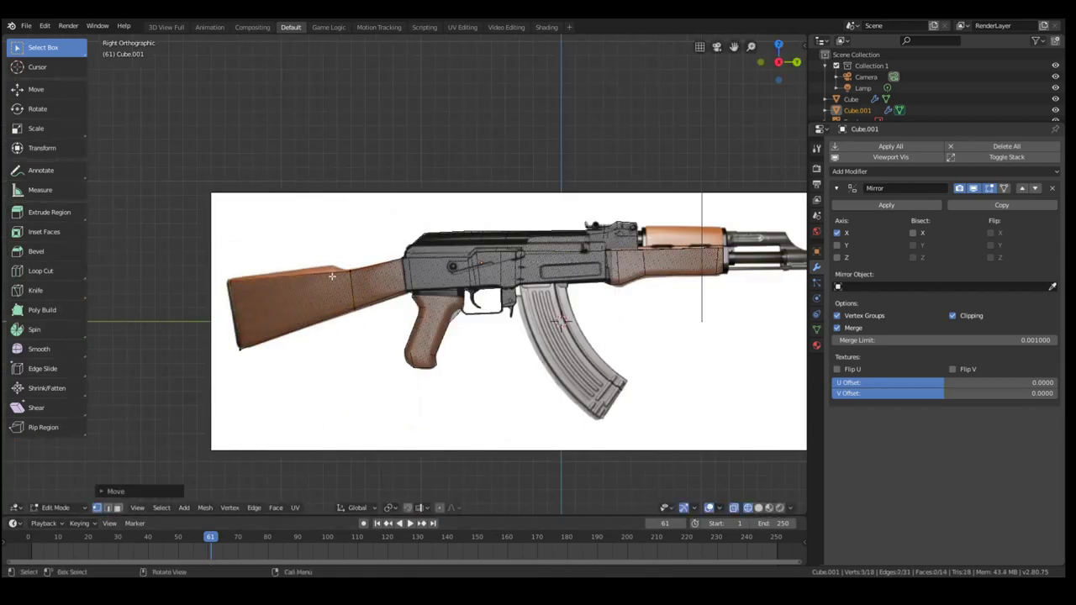
pyautogui.press('Tab')
pyautogui.moveTo(395, 290); pyautogui.dragTo(505, 323, button='middle')
pyautogui.hotkey('shift', 'z')
pyautogui.press('g')
pyautogui.rightClick(622, 269)
# Open the rifle body's mesh for editing and switch the view to solid shading.
pyautogui.click(535, 292)
pyautogui.press('Tab')
pyautogui.scroll(4, 504, 324)
pyautogui.press('KP_3')
pyautogui.hotkey('shift', 'z')
pyautogui.press('b')
pyautogui.moveTo(613, 242); pyautogui.dragTo(700, 292)
pyautogui.moveTo(656, 290); pyautogui.dragTo(621, 303, button='middle')
pyautogui.scroll(4, 471, 319)
pyautogui.press('z')
pyautogui.moveTo(441, 343)
pyautogui.mouseDown(button='middle')
pyautogui.moveTo(516, 308)
pyautogui.moveTo(482, 319)
pyautogui.moveTo(475, 344)
pyautogui.mouseUp(button='middle')
pyautogui.click(580, 310)
pyautogui.press('KP_3')
pyautogui.hotkey('alt', 'a')
pyautogui.moveTo(344, 225); pyautogui.dragTo(319, 214, button='middle')
# Add a loop cut to the rifle body and move the new edges along X.
pyautogui.hotkey('ctrl', 'r')
pyautogui.click(403, 273)
pyautogui.press('g')
pyautogui.moveTo(470, 294); pyautogui.dragTo(446, 319, button='middle')
pyautogui.press('g')
pyautogui.press('g')
pyautogui.press('g')
pyautogui.press('x')
pyautogui.click(425, 295)
# Add a loop cut across the lower handguard and slide it close to the handguard's rear end.
pyautogui.press('Tab')
pyautogui.moveTo(369, 306); pyautogui.dragTo(425, 294, button='middle')
pyautogui.press('Tab')
pyautogui.moveTo(353, 290); pyautogui.dragTo(458, 259, button='middle')
pyautogui.hotkey('ctrl', 'r')
pyautogui.click(338, 276)
pyautogui.click(267, 276)
pyautogui.hotkey('ctrl', 'r')
pyautogui.click(338, 267)
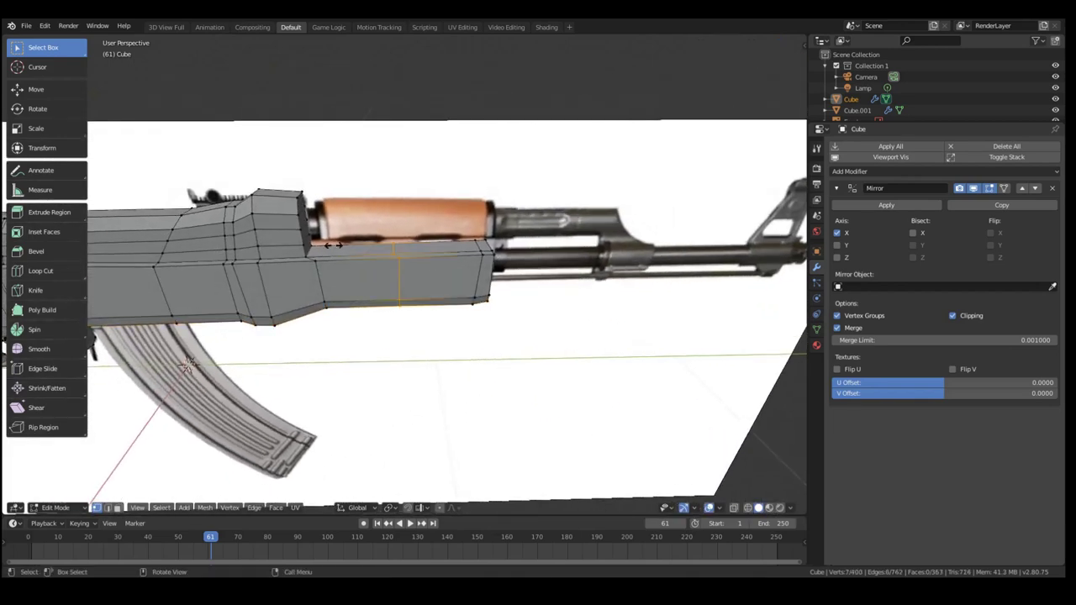
pyautogui.click(266, 275)
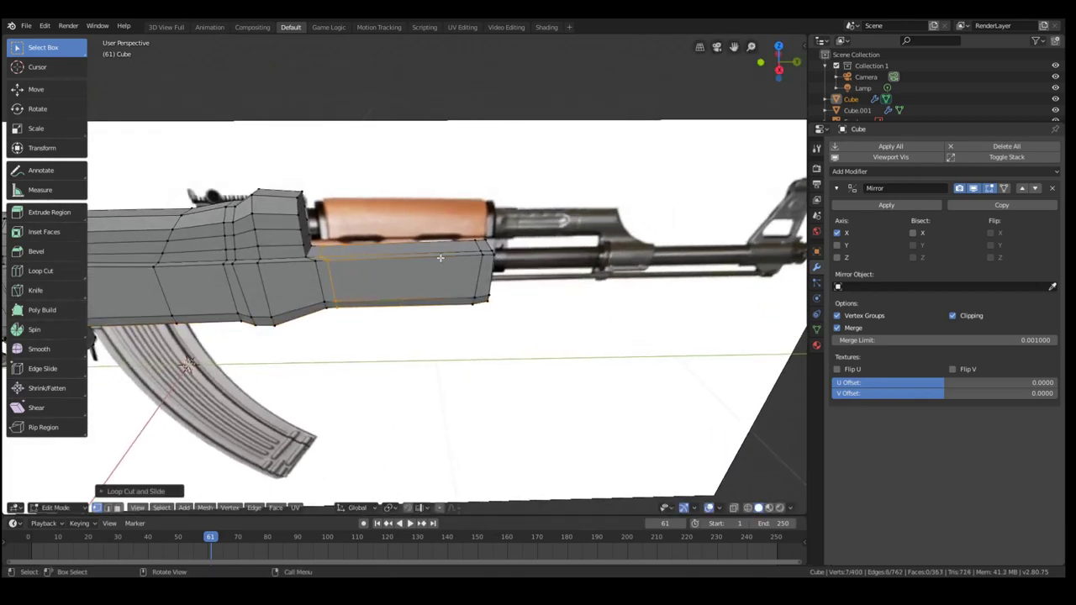
# Select the lower handguard's top faces and extrude them about 0.0126 upward along Z.
pyautogui.click(475, 249)
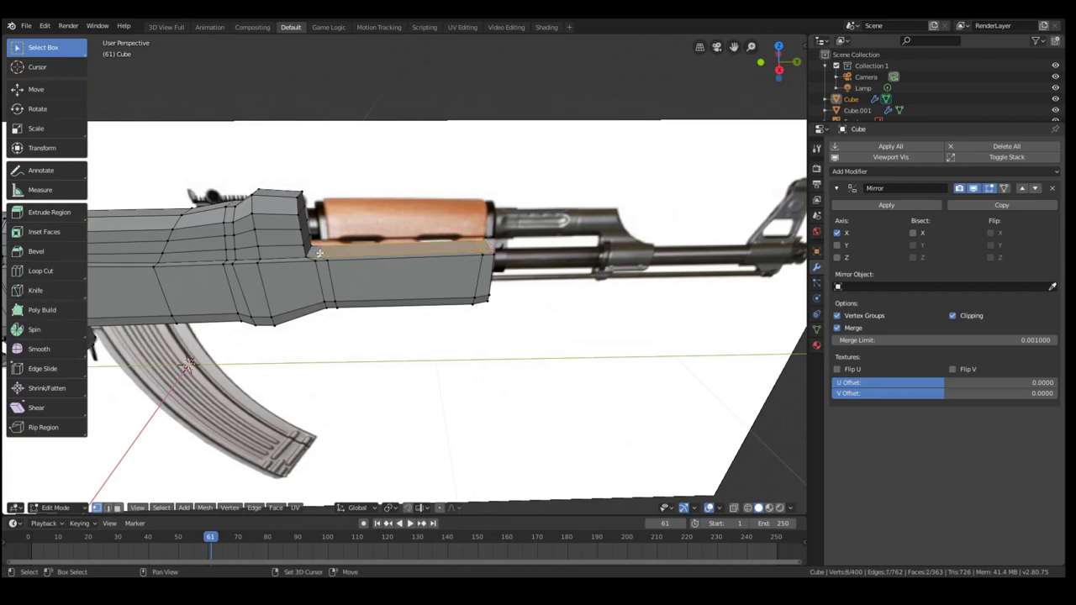
pyautogui.moveTo(371, 263); pyautogui.dragTo(512, 275, button='middle')
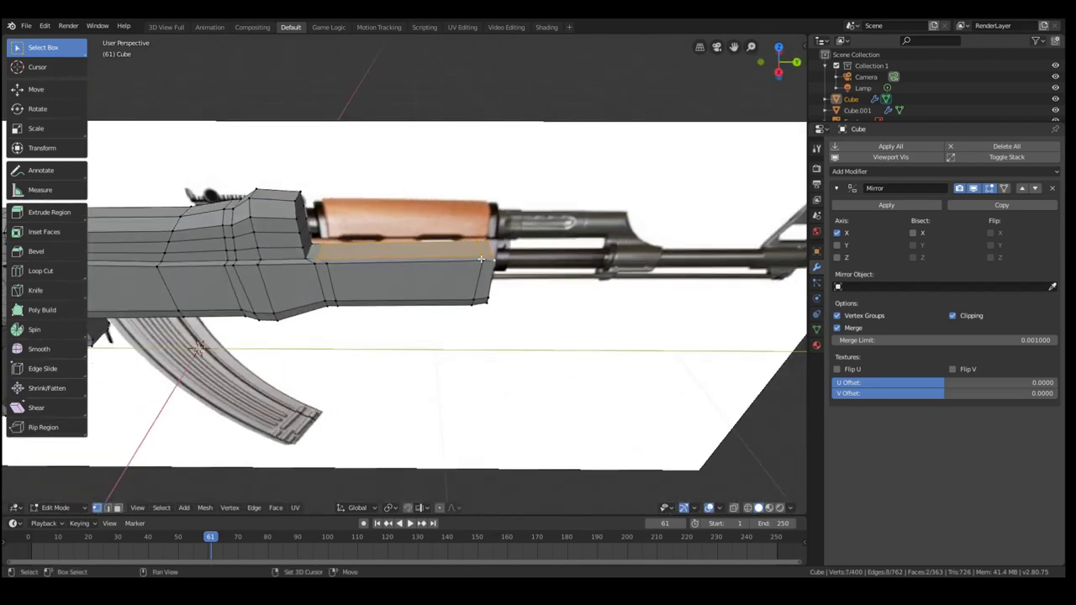
pyautogui.press('e')
pyautogui.press('z')
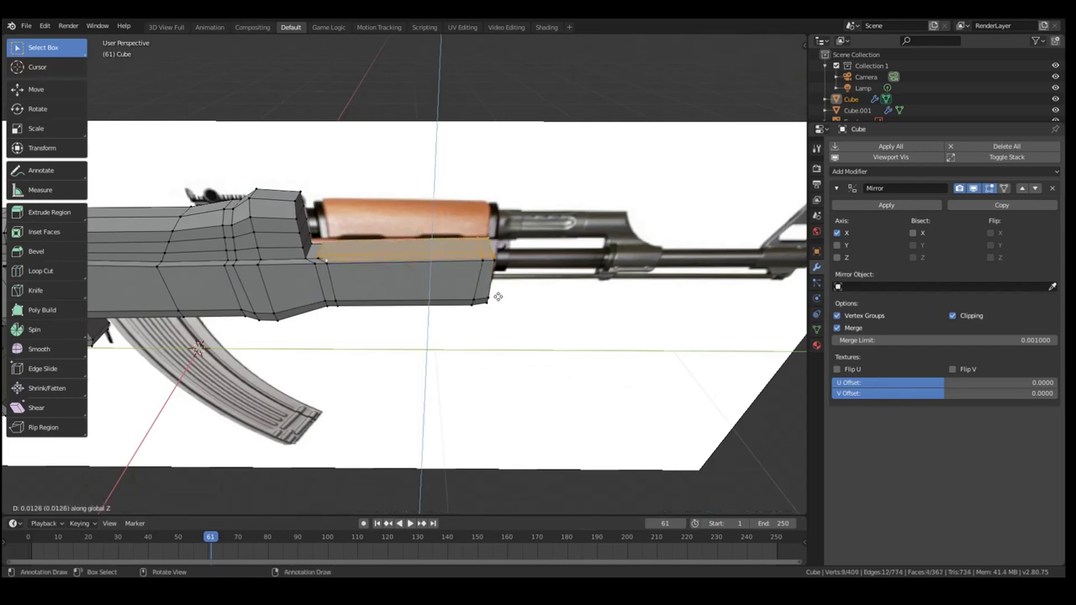
pyautogui.click(498, 295)
# Extrude the raised faces again along Z up to the top of the upper handguard in the reference.
pyautogui.moveTo(498, 295); pyautogui.dragTo(499, 265, button='middle')
pyautogui.press('e')
pyautogui.press('z')
pyautogui.click(502, 217)
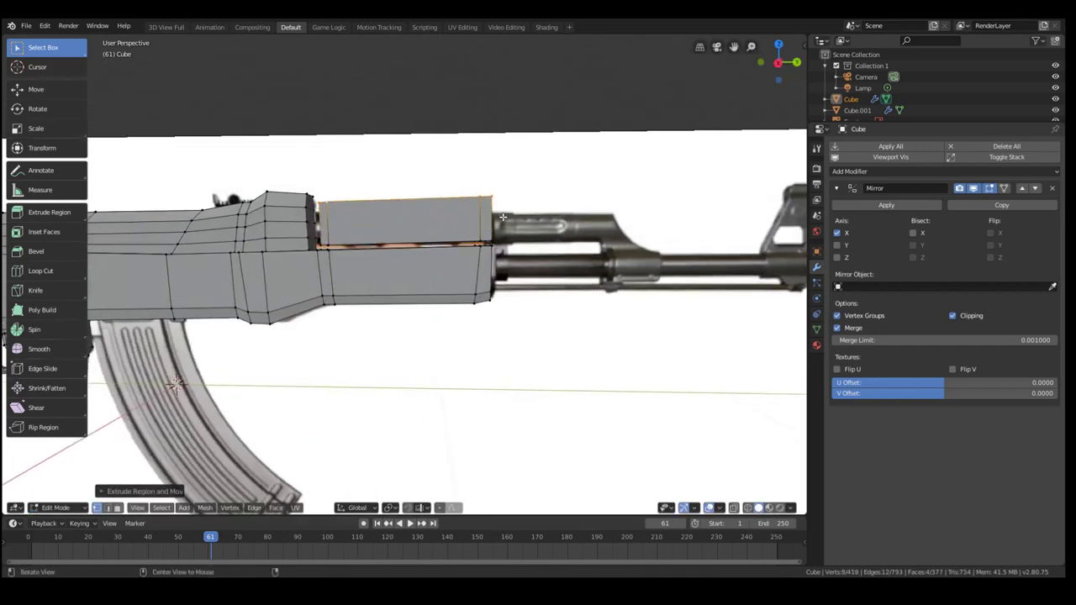
# Move the upper handguard's top front and rear vertices in side view to match the reference outline.
pyautogui.press('KP_3')
pyautogui.press('z')
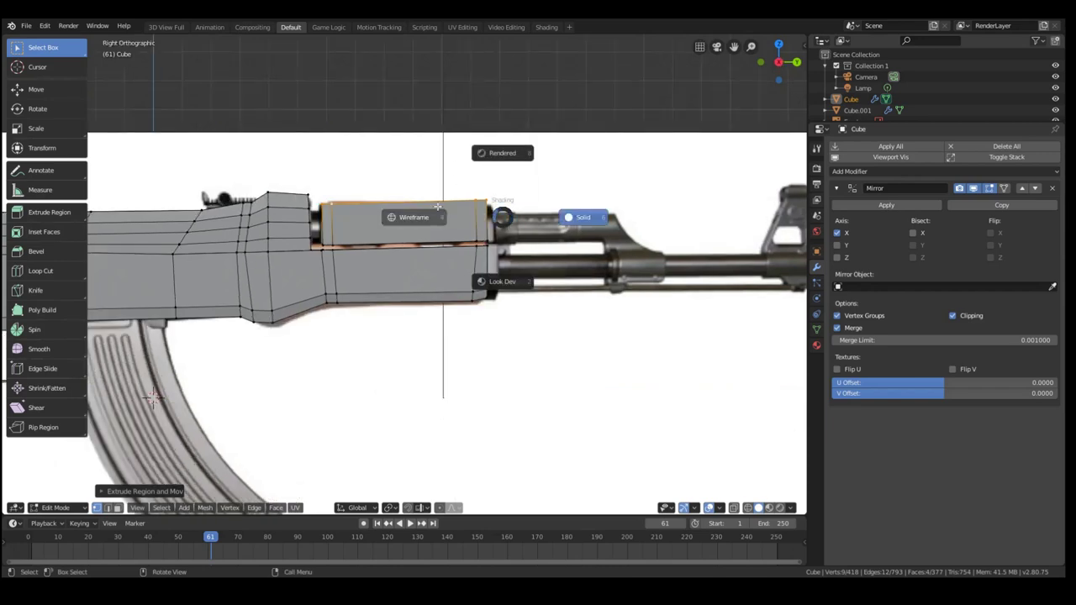
pyautogui.click(439, 207)
pyautogui.scroll(1, 463, 190)
pyautogui.moveTo(512, 192); pyautogui.dragTo(512, 192)
pyautogui.press('g')
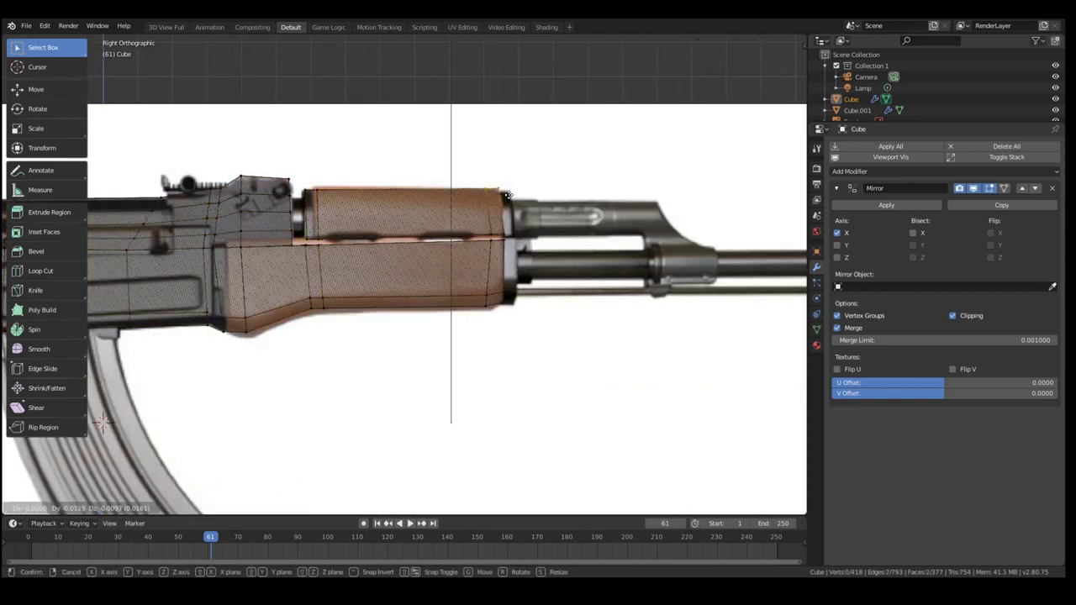
pyautogui.click(512, 196)
pyautogui.press('b')
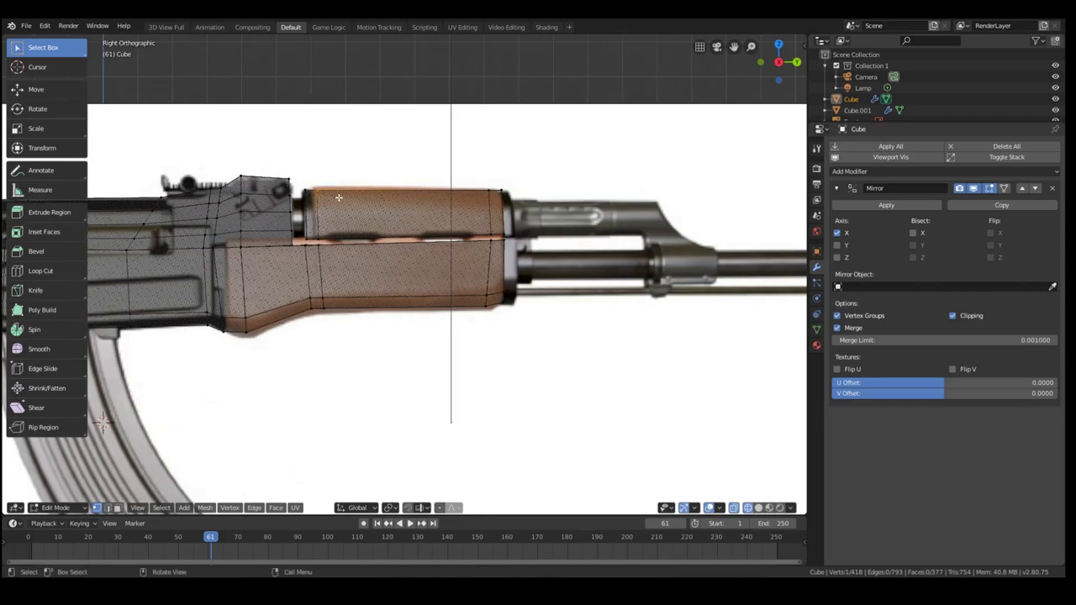
pyautogui.press('g')
pyautogui.click(378, 181)
# Adjust the upper handguard's corner vertices along X and Y to shape its end.
pyautogui.moveTo(377, 181)
pyautogui.mouseDown(button='middle')
pyautogui.moveTo(497, 233)
pyautogui.moveTo(495, 255)
pyautogui.mouseUp(button='middle')
pyautogui.press('g')
pyautogui.press('x')
pyautogui.click(497, 232)
pyautogui.press('g')
pyautogui.press('y')
pyautogui.click(425, 269)
pyautogui.press('z')
pyautogui.click(499, 231)
# Extend both handguards' front ends over the dark end cap in the reference and adjust the front corner vertices.
pyautogui.press('KP_3')
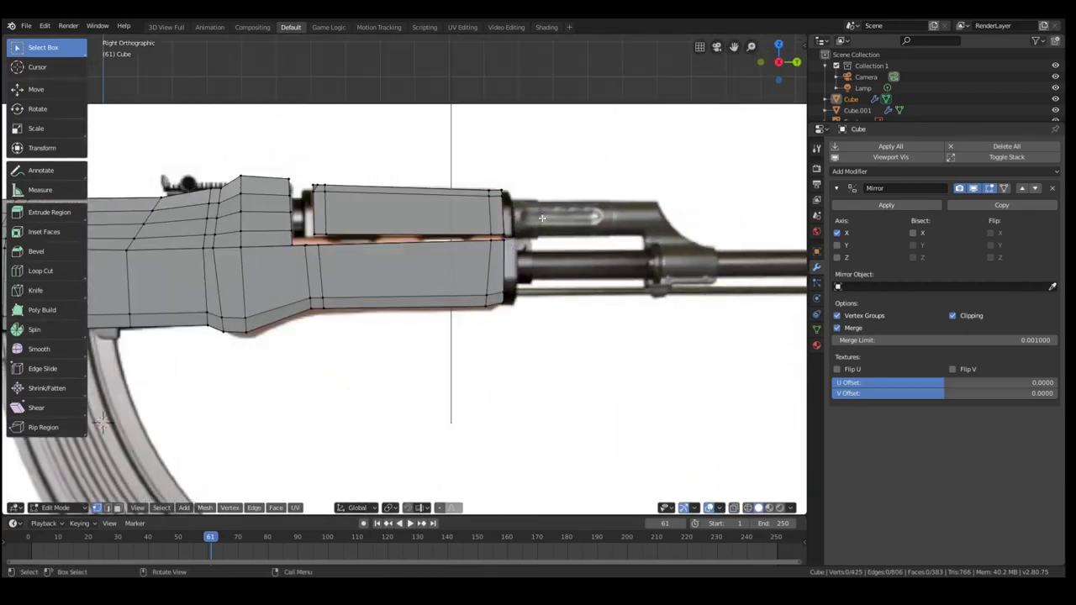
pyautogui.hotkey('alt', 'z')
pyautogui.press('z')
pyautogui.moveTo(573, 345)
pyautogui.mouseDown(button='middle')
pyautogui.moveTo(594, 316)
pyautogui.moveTo(496, 326)
pyautogui.moveTo(583, 317)
pyautogui.mouseUp(button='middle')
pyautogui.press('Tab')
pyautogui.press('KP_3')
pyautogui.press('Tab')
pyautogui.press('z')
pyautogui.click(212, 236)
pyautogui.scroll(4, 453, 218)
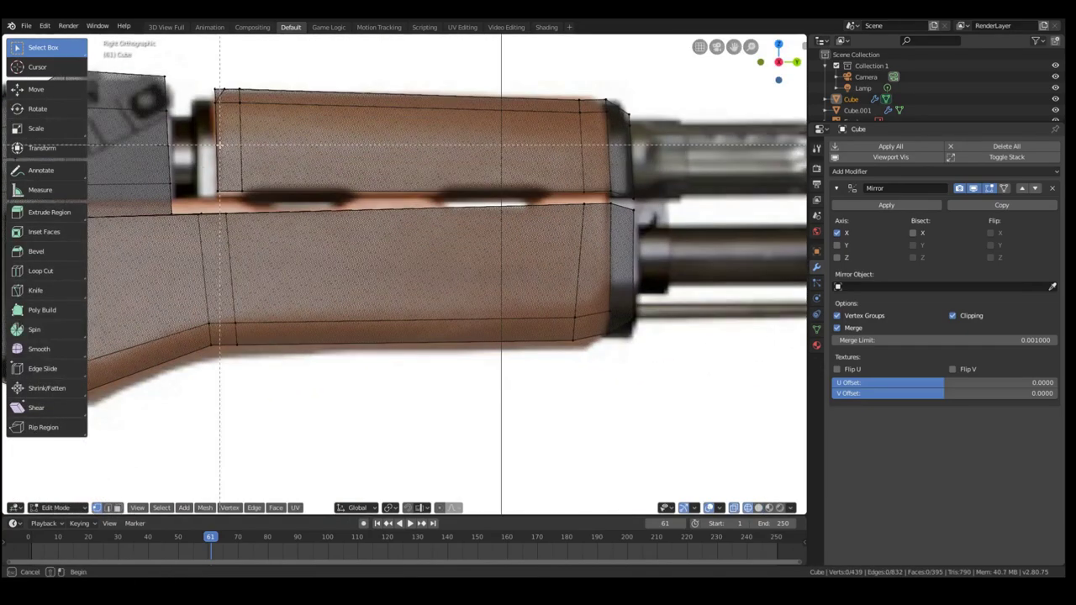
pyautogui.press('g')
pyautogui.click(647, 215)
pyautogui.press('g')
pyautogui.click(649, 215)
# Flatten the lower handguard's top edge by scaling its vertices to 0 along Z, and reposition them along Z.
pyautogui.press('a')
pyautogui.press('a')
pyautogui.press('b')
pyautogui.moveTo(700, 258); pyautogui.dragTo(187, 201)
pyautogui.press('s')
pyautogui.press('z')
pyautogui.rightClick(322, 216)
pyautogui.press('b')
pyautogui.press('s')
pyautogui.press('z')
pyautogui.press('0')
pyautogui.press('Return')
pyautogui.press('g')
pyautogui.press('z')
pyautogui.click(633, 173)
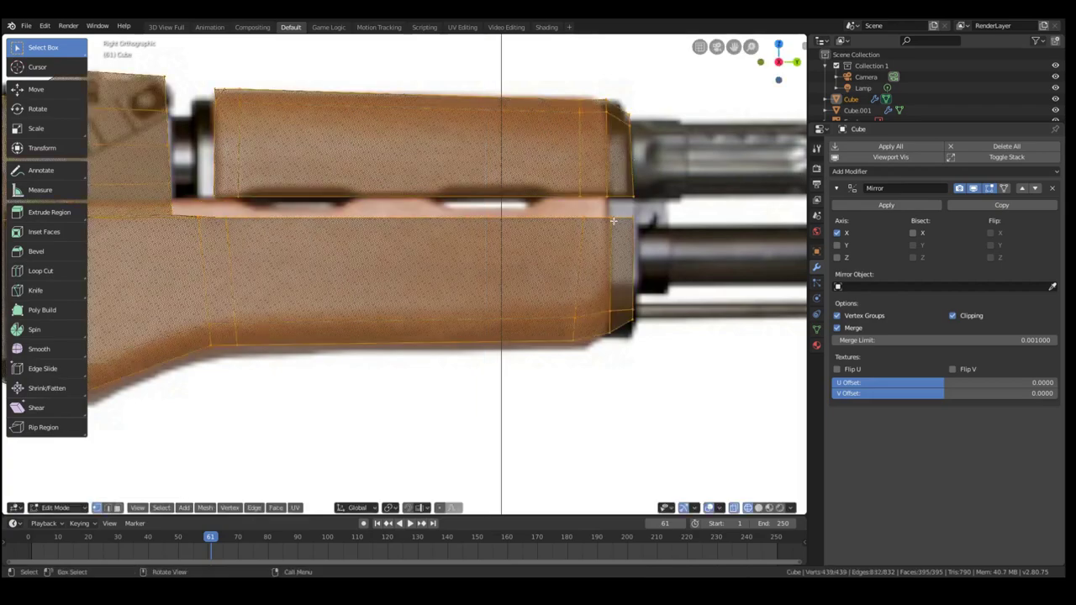
# Add a loop cut across the lower handguard close to its rear end.
pyautogui.hotkey('ctrl', 'r')
pyautogui.click(228, 216)
pyautogui.click(228, 217)
pyautogui.moveTo(225, 222)
pyautogui.mouseDown(button='middle')
pyautogui.moveTo(228, 269)
pyautogui.moveTo(228, 225)
pyautogui.mouseUp(button='middle')
pyautogui.press('KP_3')
# Select the lower handguard's top edge vertices and raise them along Z toward the upper handguard.
pyautogui.press('a')
pyautogui.press('a')
pyautogui.moveTo(681, 231); pyautogui.dragTo(198, 189)
pyautogui.moveTo(626, 227); pyautogui.dragTo(513, 227, button='middle')
pyautogui.press('g')
pyautogui.press('z')
pyautogui.click(532, 241)
# Add a loop cut across the upper handguard and move the new edges along X.
pyautogui.press('a')
pyautogui.press('a')
pyautogui.hotkey('ctrl', 'r')
pyautogui.click(496, 218)
pyautogui.click(356, 219)
pyautogui.press('KP_3')
pyautogui.moveTo(351, 219); pyautogui.dragTo(367, 287, button='middle')
pyautogui.press('s')
pyautogui.press('x')
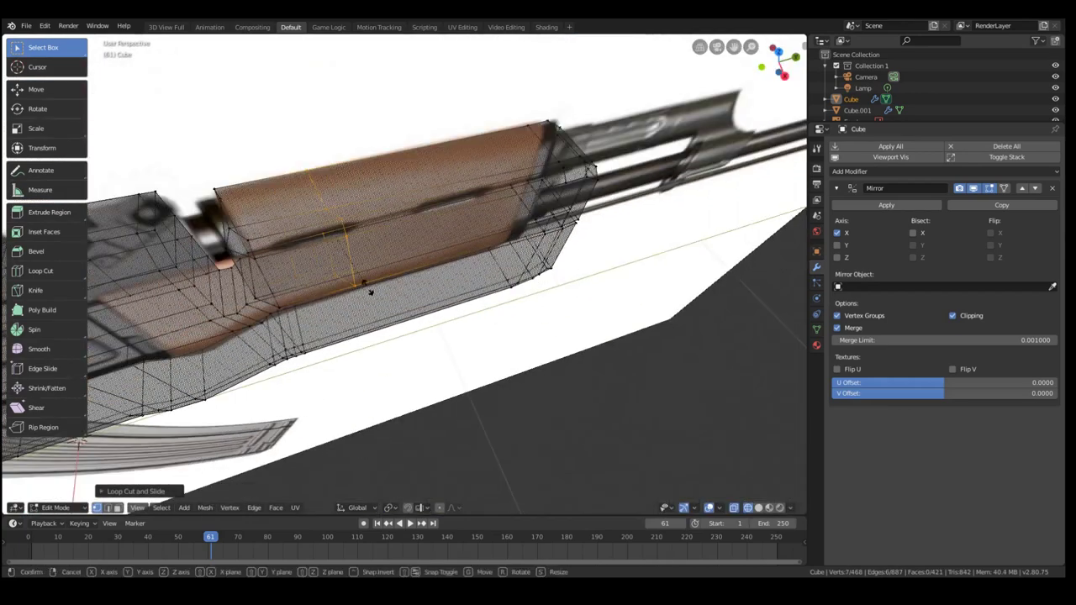
pyautogui.click(370, 292)
# Add more loop cuts across the handguards at the reference's vent slots and shift the lower rear cut along X.
pyautogui.press('KP_3')
pyautogui.hotkey('ctrl', 'r')
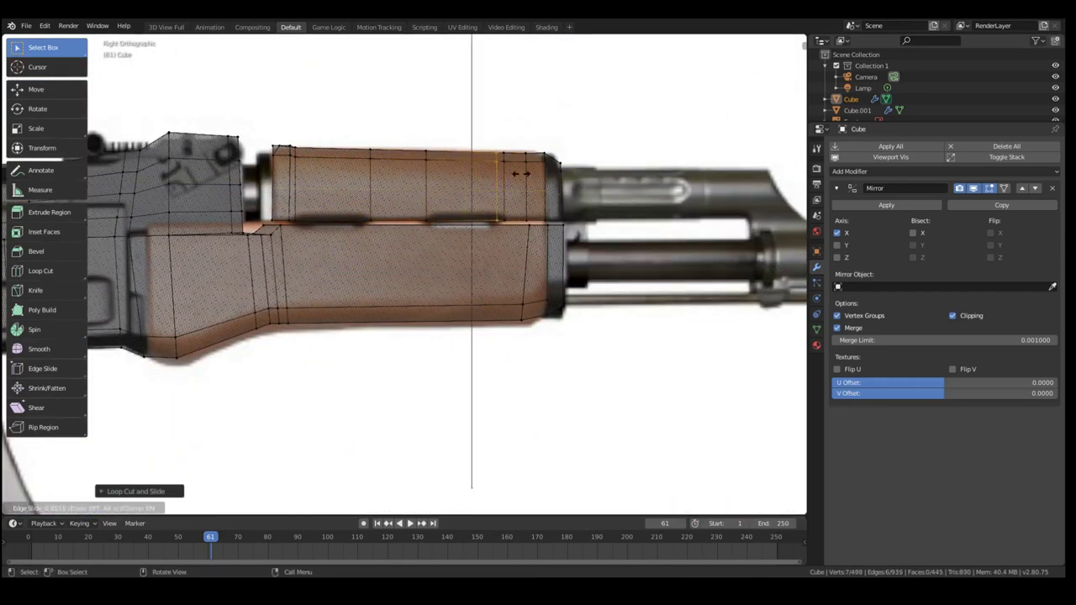
pyautogui.click(204, 261)
pyautogui.moveTo(312, 253); pyautogui.dragTo(329, 305, button='middle')
pyautogui.press('g')
pyautogui.press('x')
pyautogui.click(357, 286)
pyautogui.press('KP_3')
pyautogui.scroll(2, 329, 233)
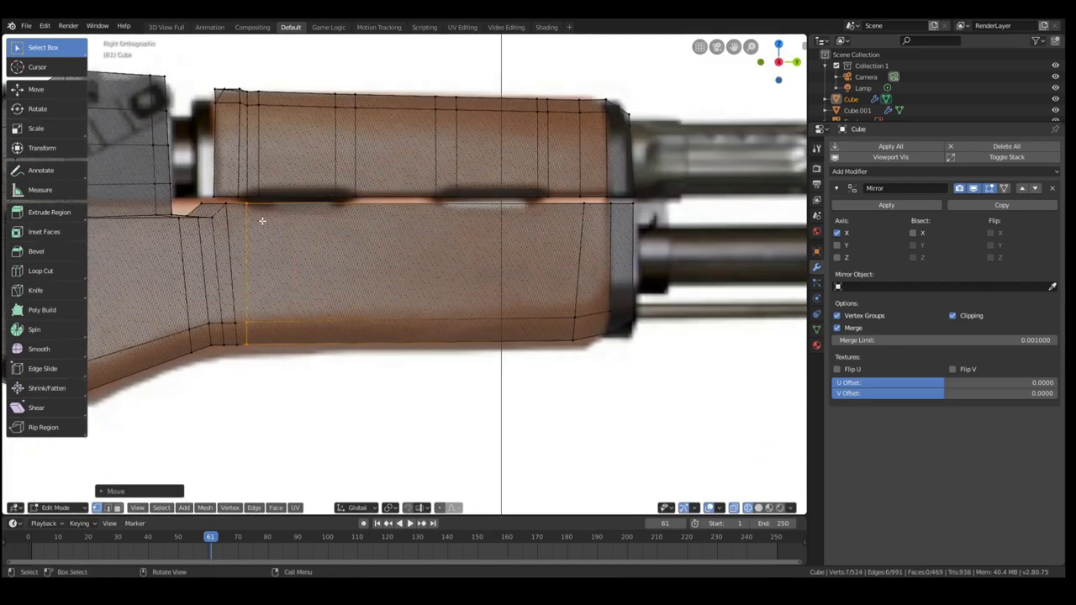
# Add loop cuts across the lower handguard at the ends of the vent slots in the reference.
pyautogui.scroll(2, 342, 218)
pyautogui.hotkey('ctrl', 'r')
pyautogui.click(311, 177)
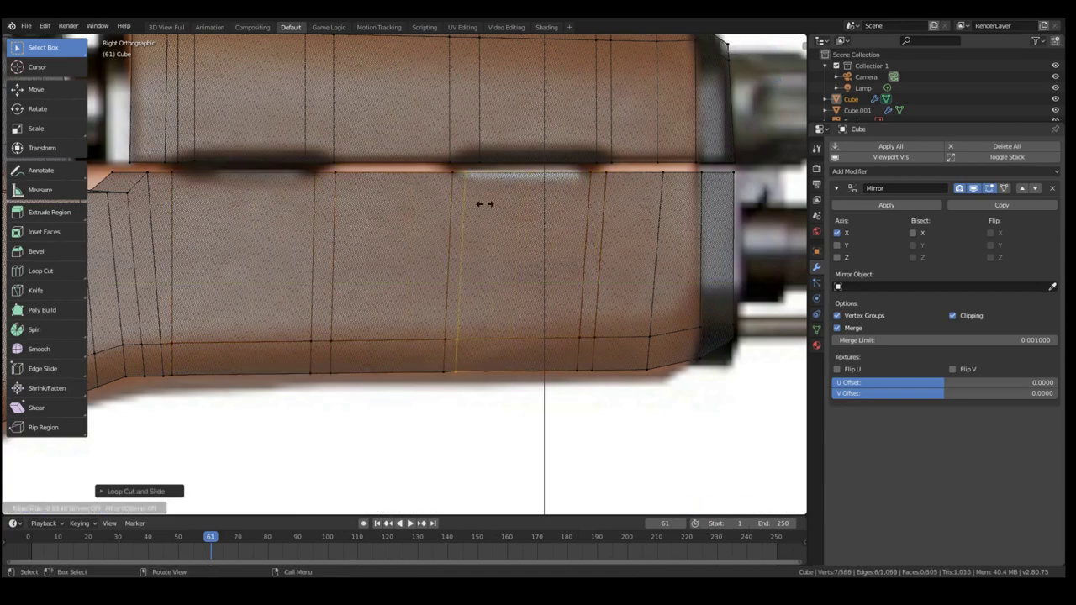
# Move the facing vertices of the upper and lower handguards apart along Z to open the front vent slot.
pyautogui.click(570, 148)
pyautogui.press('g')
pyautogui.press('z')
pyautogui.click(569, 158)
pyautogui.press('b')
pyautogui.moveTo(465, 148); pyautogui.dragTo(606, 172)
pyautogui.press('g')
pyautogui.press('z')
pyautogui.click(499, 167)
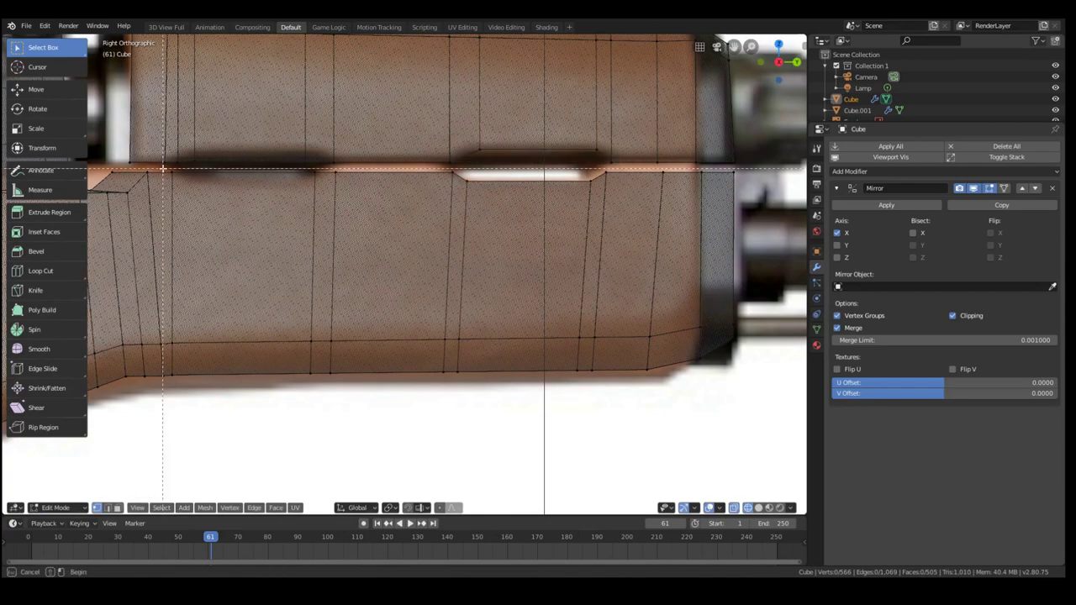
# Move the handguards' facing vertices apart to open the rear vent slot.
pyautogui.moveTo(281, 187); pyautogui.dragTo(283, 186)
pyautogui.press('g')
pyautogui.click(334, 163)
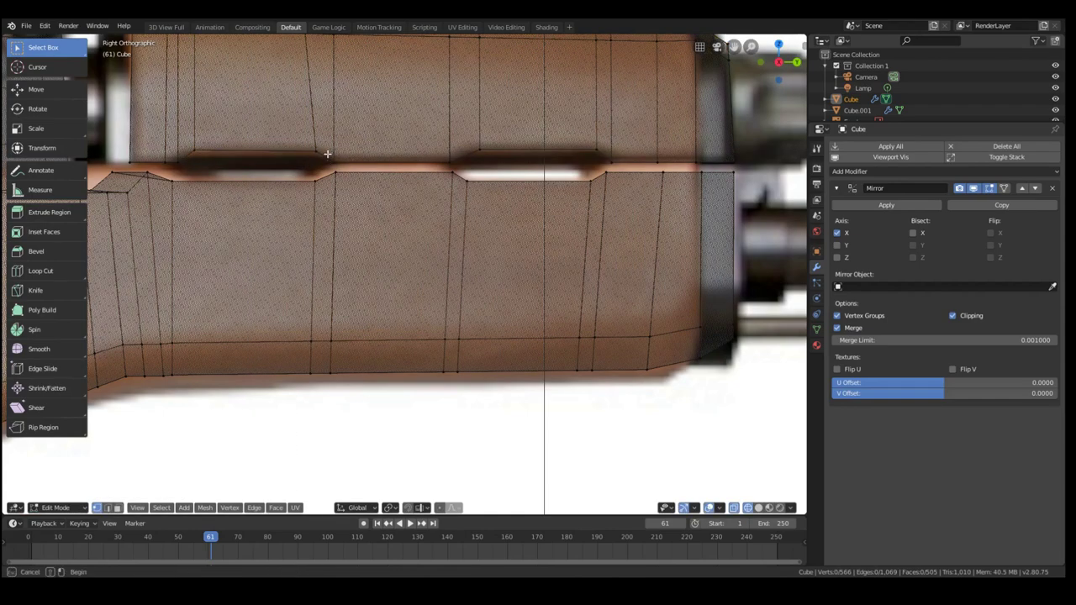
# Add lengthwise loop cuts along the facing edges of the handguards, close to the vent slots.
pyautogui.moveTo(334, 163); pyautogui.dragTo(567, 248, button='middle')
pyautogui.hotkey('ctrl', 'r')
pyautogui.click(566, 246)
pyautogui.click(564, 213)
pyautogui.hotkey('ctrl', 'r')
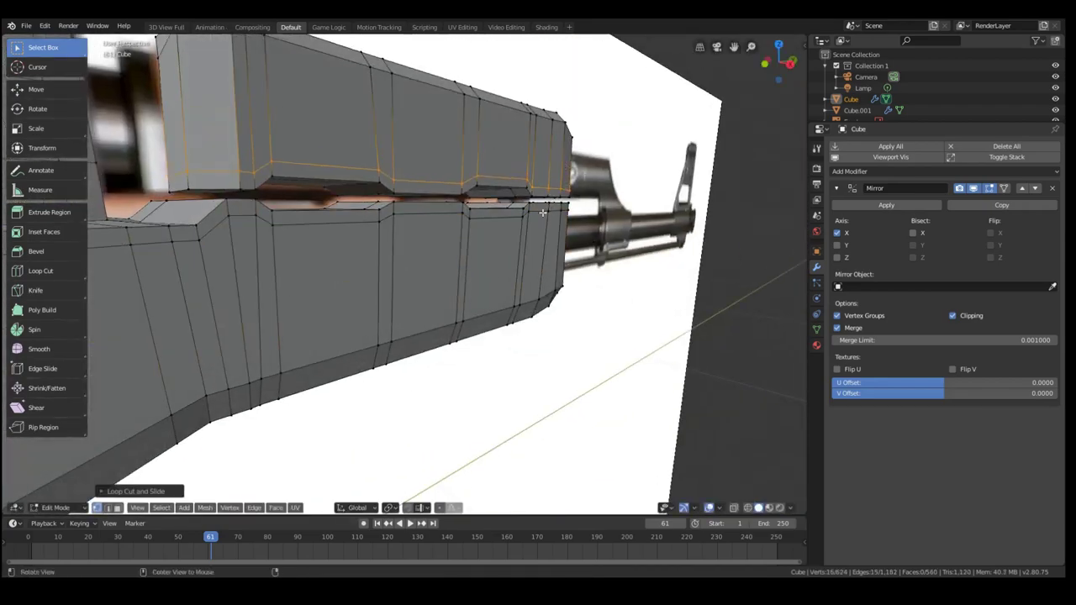
pyautogui.click(547, 176)
pyautogui.click(542, 200)
# Select the edge loops along the upper handguard's bottom strip and add another lengthwise loop cut there.
pyautogui.moveTo(530, 214); pyautogui.dragTo(477, 224, button='middle')
pyautogui.click(117, 507)
pyautogui.keyDown('alt'); pyautogui.click(250, 176); pyautogui.keyUp('alt')
pyautogui.click(96, 508)
pyautogui.keyDown('alt'); pyautogui.click(412, 182); pyautogui.keyUp('alt')
pyautogui.moveTo(428, 181); pyautogui.dragTo(432, 238, button='middle')
pyautogui.keyDown('alt'); pyautogui.keyDown('shift'); pyautogui.click(399, 190); pyautogui.keyUp('shift'); pyautogui.keyUp('alt')
pyautogui.hotkey('ctrl', 'r')
pyautogui.click(494, 168)
pyautogui.click(499, 211)
# Select the strip along the upper handguard's bottom edge and move it inward along X.
pyautogui.keyDown('alt'); pyautogui.keyDown('shift'); pyautogui.click(469, 193); pyautogui.keyUp('shift'); pyautogui.keyUp('alt')
pyautogui.moveTo(496, 198)
pyautogui.mouseDown(button='middle')
pyautogui.moveTo(480, 188)
pyautogui.moveTo(449, 207)
pyautogui.moveTo(481, 201)
pyautogui.mouseUp(button='middle')
pyautogui.press('g')
pyautogui.press('x')
pyautogui.rightClick(571, 208)
pyautogui.keyDown('shift'); pyautogui.click(581, 209); pyautogui.keyUp('shift')
pyautogui.moveTo(581, 209); pyautogui.dragTo(714, 201, button='middle')
pyautogui.moveTo(213, 174); pyautogui.dragTo(594, 234, button='middle')
pyautogui.press('g')
pyautogui.press('x')
pyautogui.click(609, 204)
# Add a lengthwise loop cut along the lower handguard near its top edge.
pyautogui.hotkey('ctrl', 'r')
pyautogui.click(504, 267)
pyautogui.click(504, 195)
# Select the strip of faces along the lower handguard's top edge, including the front end, and move it along X.
pyautogui.click(704, 235)
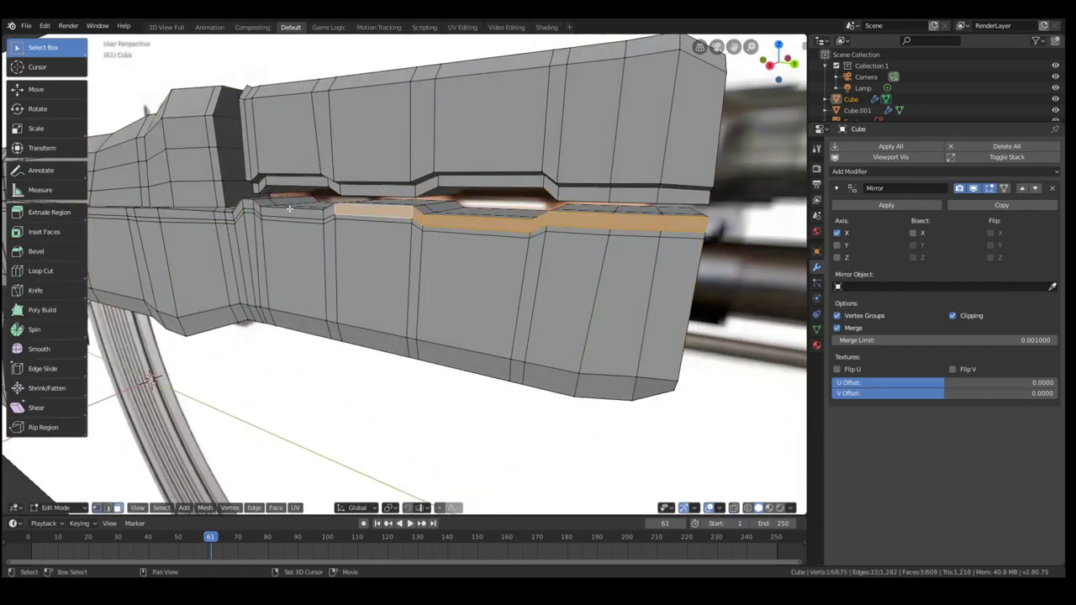
pyautogui.keyDown('shift'); pyautogui.click(327, 213); pyautogui.keyUp('shift')
pyautogui.keyDown('shift'); pyautogui.click(316, 213); pyautogui.keyUp('shift')
pyautogui.moveTo(316, 212); pyautogui.dragTo(491, 325, button='middle')
pyautogui.keyDown('shift'); pyautogui.click(246, 221); pyautogui.keyUp('shift')
pyautogui.keyDown('shift'); pyautogui.click(235, 222); pyautogui.keyUp('shift')
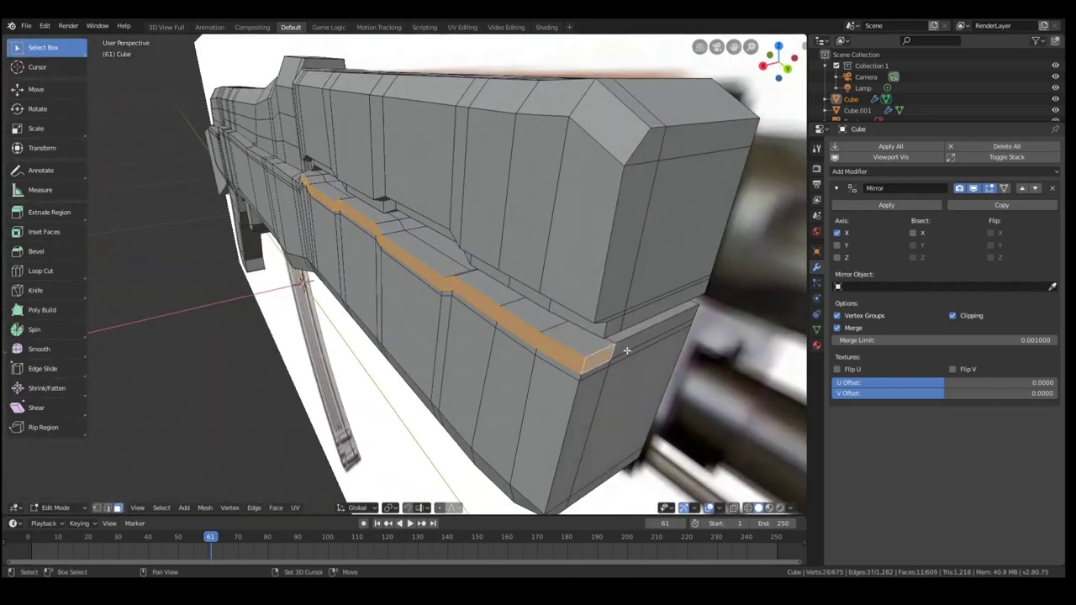
pyautogui.moveTo(626, 349); pyautogui.dragTo(181, 337, button='middle')
pyautogui.keyDown('shift'); pyautogui.click(203, 307); pyautogui.keyUp('shift')
pyautogui.press('g')
pyautogui.press('x')
pyautogui.click(288, 300)
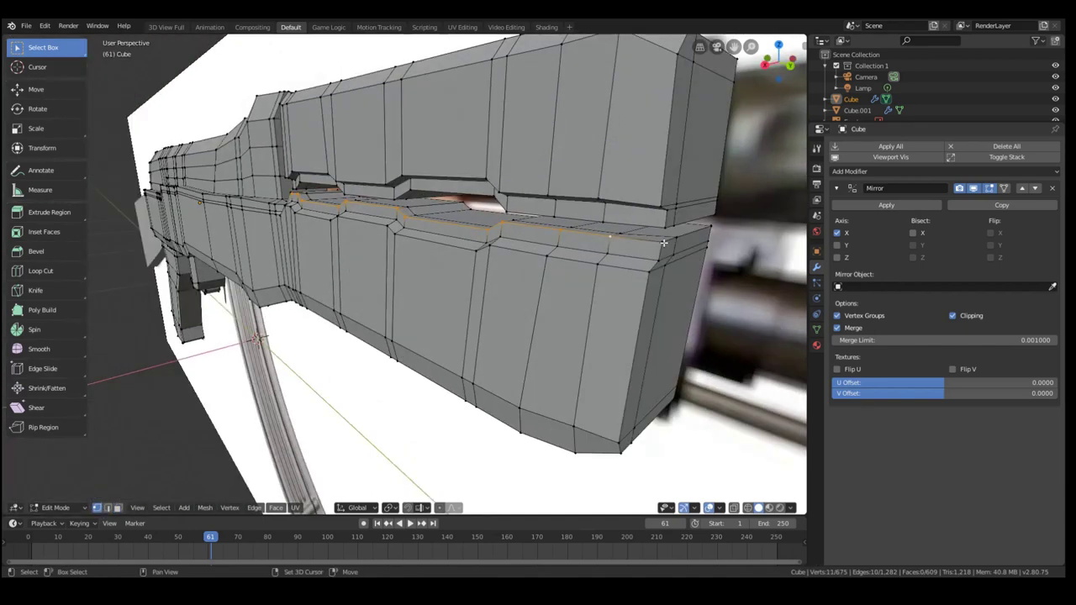
# Select the inner edges around the lower handguard's top opening and fill them with a face.
pyautogui.keyDown('shift'); pyautogui.click(663, 242); pyautogui.keyUp('shift')
pyautogui.moveTo(664, 242); pyautogui.dragTo(694, 220, button='middle')
pyautogui.keyDown('shift'); pyautogui.click(696, 205); pyautogui.keyUp('shift')
pyautogui.keyDown('shift'); pyautogui.click(636, 192); pyautogui.keyUp('shift')
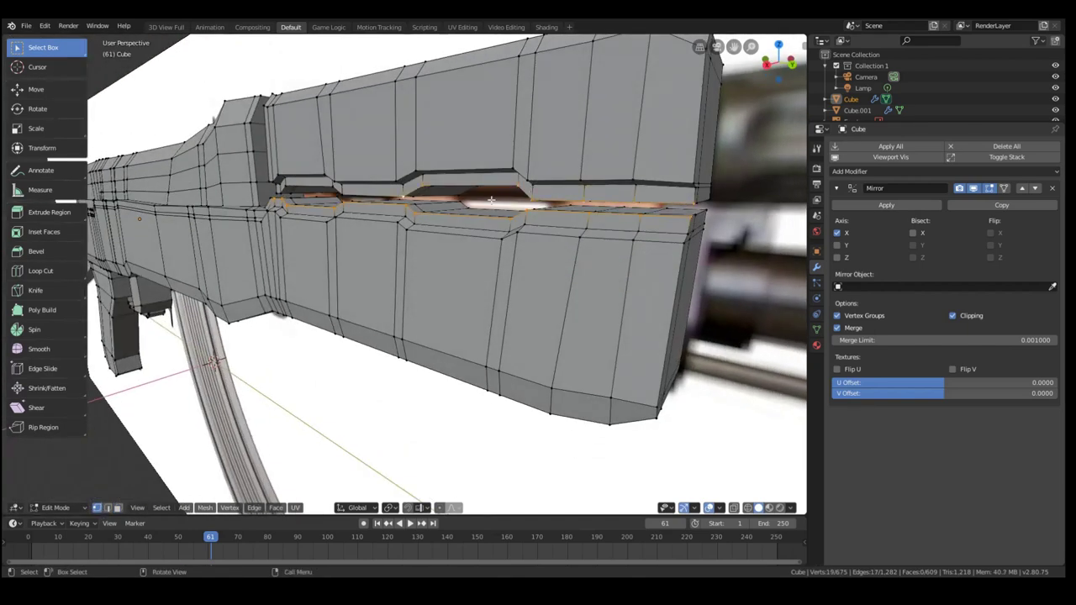
pyautogui.moveTo(506, 203); pyautogui.dragTo(580, 201, button='middle')
pyautogui.keyDown('shift'); pyautogui.click(363, 193); pyautogui.keyUp('shift')
pyautogui.moveTo(365, 195); pyautogui.dragTo(548, 262, button='middle')
pyautogui.press('f')
pyautogui.press('Tab')
pyautogui.scroll(-5, 548, 263)
pyautogui.press('Tab')
pyautogui.press('Tab')
# Add a cube at the magazine and scale it along X, Y and Z, viewing the scene in wireframe.
pyautogui.hotkey('shift', 'a')
pyautogui.moveTo(266, 215)
pyautogui.click(410, 222)
pyautogui.press('s')
pyautogui.press('x')
pyautogui.moveTo(336, 336)
pyautogui.mouseDown(button='middle')
pyautogui.moveTo(420, 370)
pyautogui.moveTo(421, 412)
pyautogui.moveTo(407, 403)
pyautogui.mouseUp(button='middle')
pyautogui.hotkey('shift', 'z')
pyautogui.press('s')
pyautogui.press('y')
pyautogui.click(357, 376)
pyautogui.press('s')
pyautogui.press('z')
pyautogui.click(398, 390)
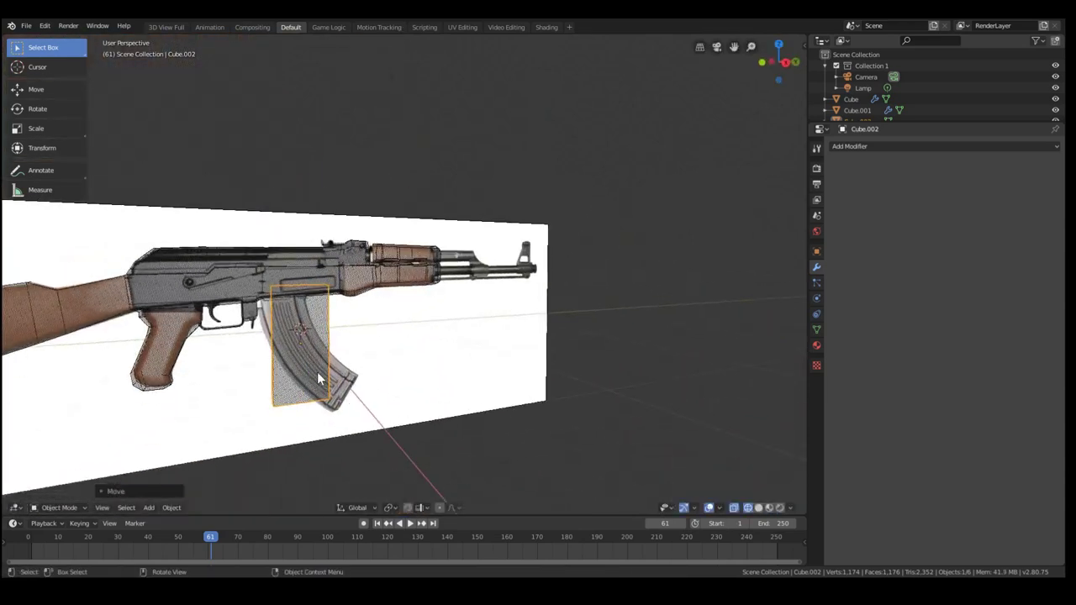
# Move the cube onto the magazine in side view and raise its bottom vertices along Z.
pyautogui.press('KP_3')
pyautogui.press('KP_Decimal')
pyautogui.press('g')
pyautogui.click(286, 395)
pyautogui.press('Tab')
pyautogui.moveTo(273, 378); pyautogui.dragTo(563, 450)
pyautogui.press('g')
pyautogui.press('z')
pyautogui.click(574, 249)
# Move the cube's front and bottom vertices to fit the magazine's short upper section just below the receiver.
pyautogui.moveTo(399, 126); pyautogui.dragTo(469, 288)
pyautogui.press('g')
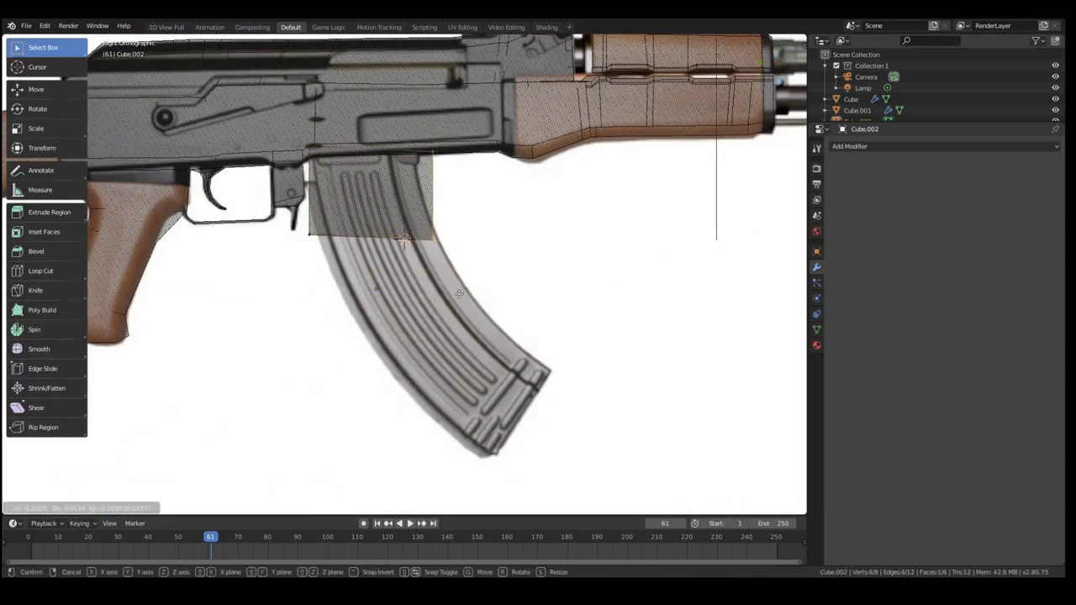
pyautogui.click(447, 288)
pyautogui.press('a')
pyautogui.moveTo(273, 211); pyautogui.dragTo(457, 252)
pyautogui.press('g')
pyautogui.click(454, 252)
pyautogui.press('g')
pyautogui.press('z')
pyautogui.click(450, 223)
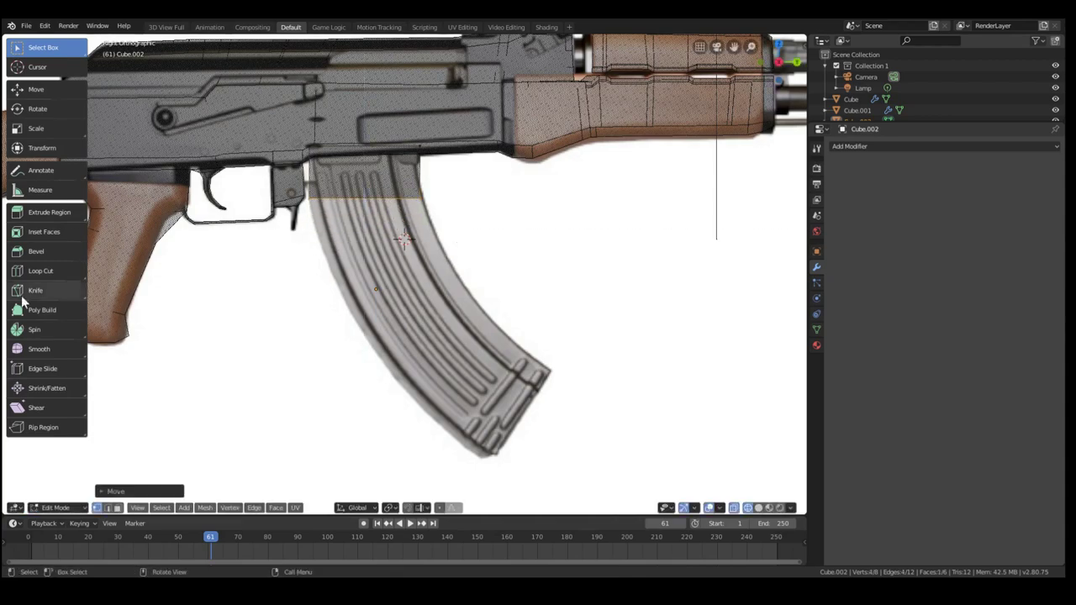
pyautogui.click(34, 329)
pyautogui.moveTo(395, 210); pyautogui.dragTo(325, 269, button='middle')
pyautogui.moveTo(352, 185); pyautogui.dragTo(312, 205, button='middle')
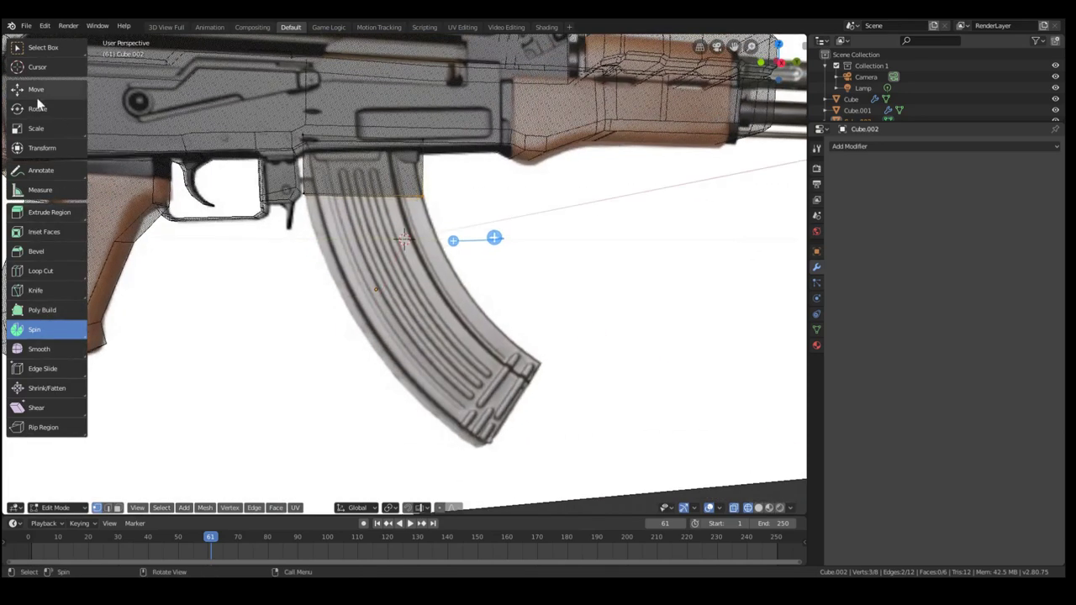
pyautogui.click(43, 48)
pyautogui.press('b')
pyautogui.moveTo(300, 189); pyautogui.dragTo(442, 216)
pyautogui.press('KP_3')
pyautogui.press('e')
pyautogui.rightClick(468, 288)
pyautogui.hotkey('ctrl', 'z')
# Try to extrude the magazine block's bottom face along a curve with the Spin tool.
pyautogui.click(38, 328)
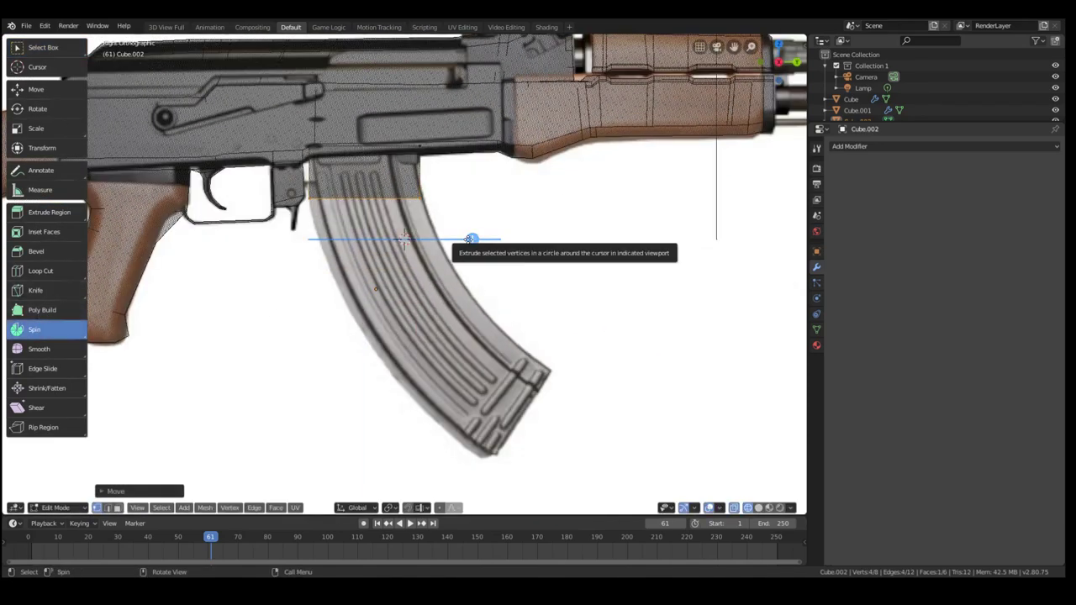
pyautogui.click(470, 240)
pyautogui.moveTo(361, 239); pyautogui.dragTo(388, 200)
pyautogui.moveTo(421, 239); pyautogui.dragTo(386, 205, button='middle')
pyautogui.hotkey('ctrl', 'z')
pyautogui.moveTo(404, 266); pyautogui.dragTo(501, 256, button='middle')
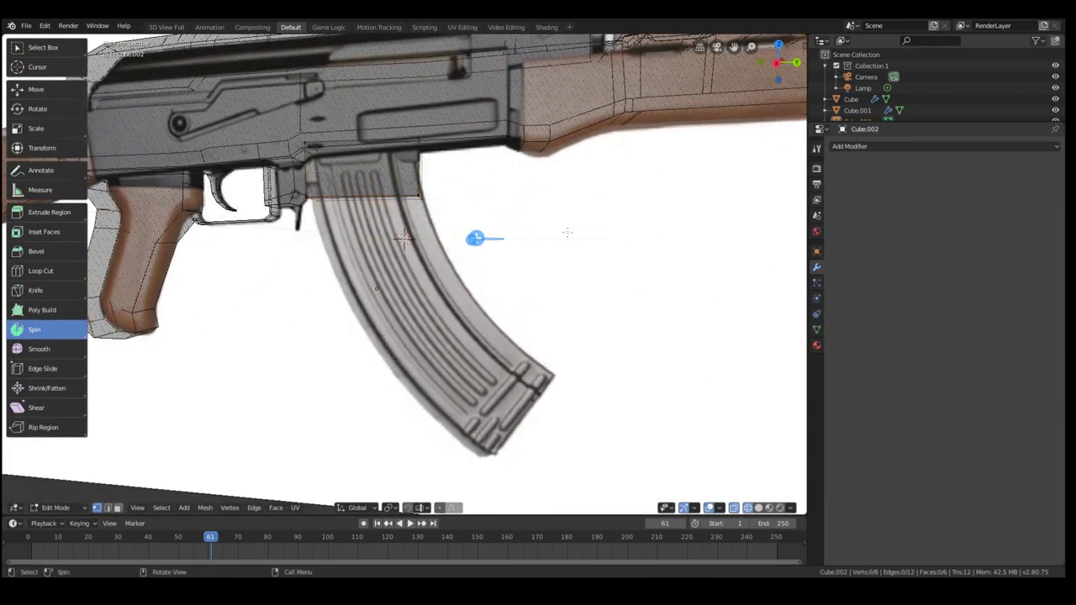
pyautogui.moveTo(567, 233); pyautogui.dragTo(507, 250, button='middle')
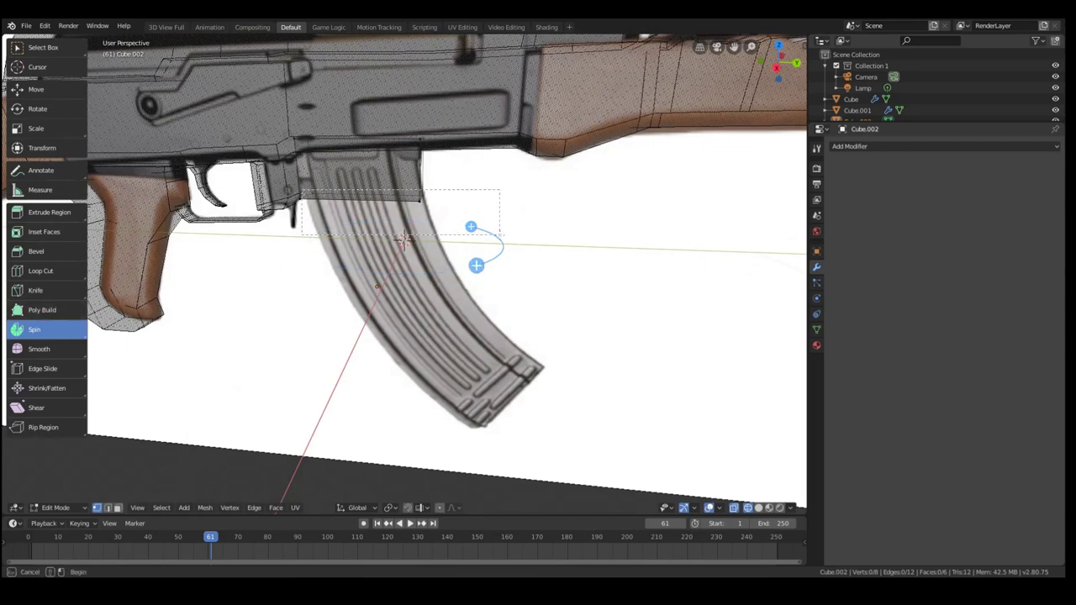
pyautogui.moveTo(499, 233); pyautogui.dragTo(345, 208, button='middle')
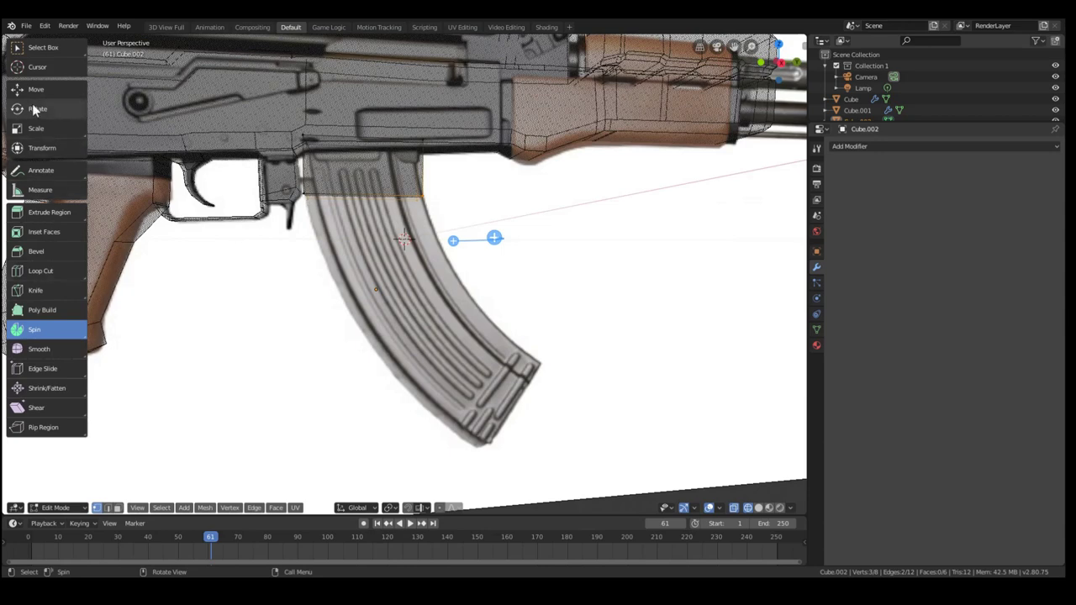
# Select the magazine block's bottom face and extrude two angled segments that follow the magazine's upper curve.
pyautogui.click(50, 51)
pyautogui.moveTo(298, 190); pyautogui.dragTo(313, 201)
pyautogui.moveTo(315, 202); pyautogui.dragTo(329, 228, button='middle')
pyautogui.press('KP_3')
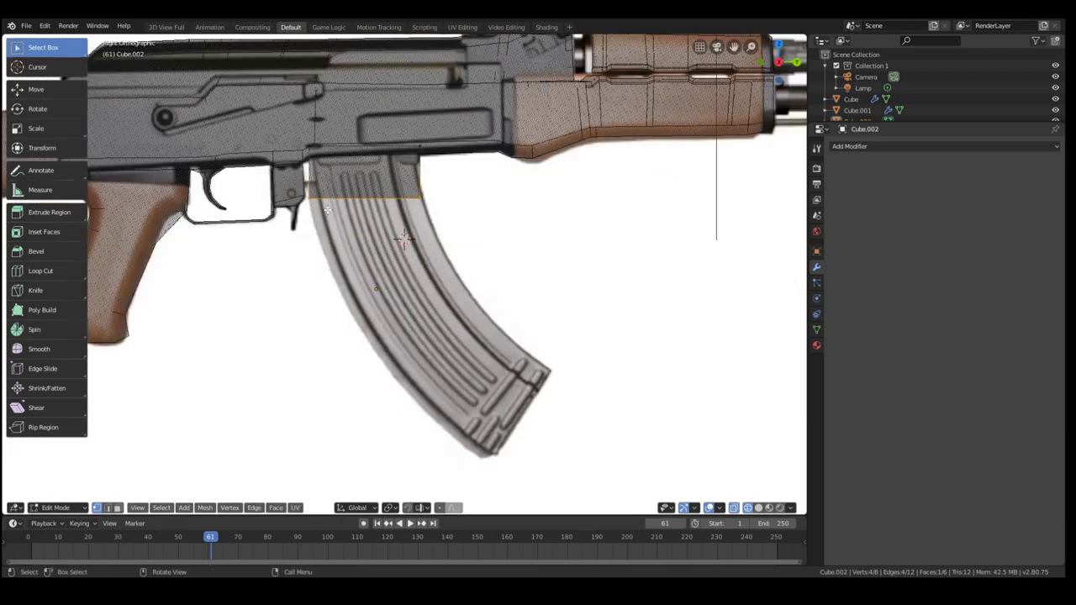
pyautogui.press('e')
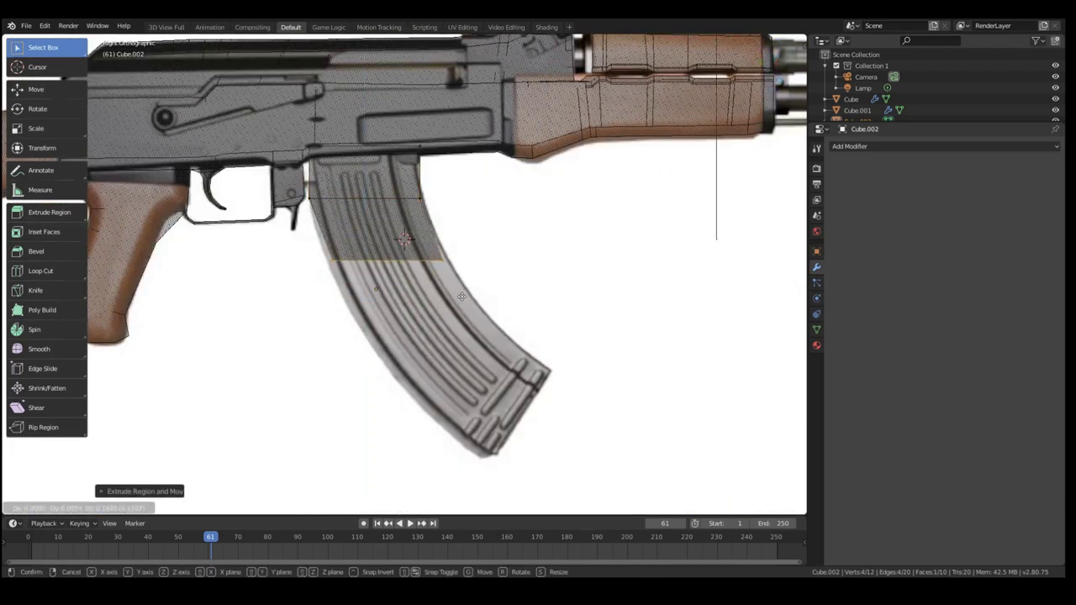
pyautogui.click(486, 274)
pyautogui.press('e')
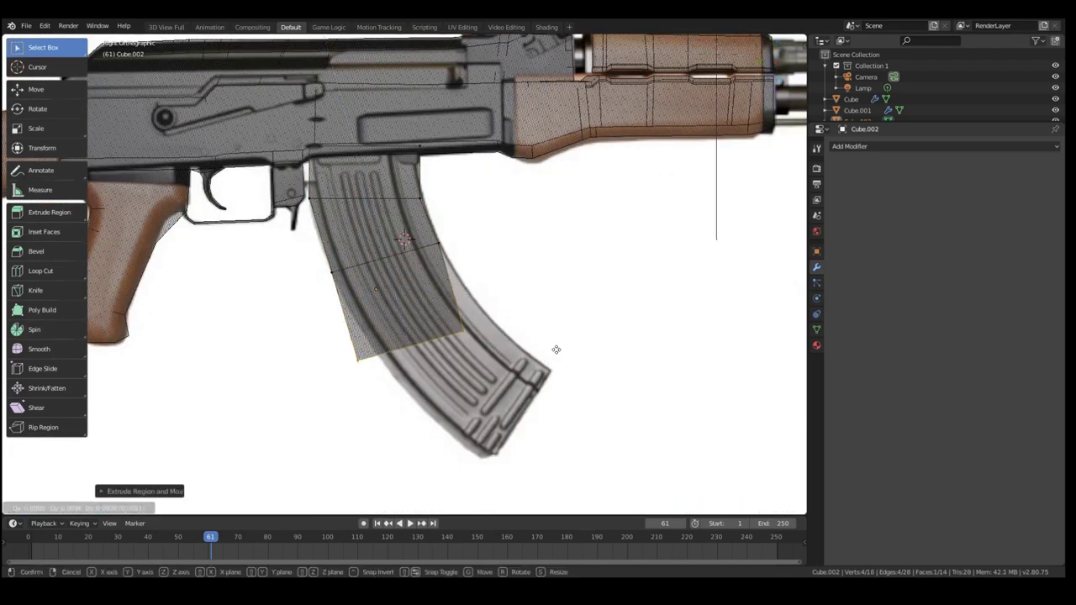
pyautogui.press('s')
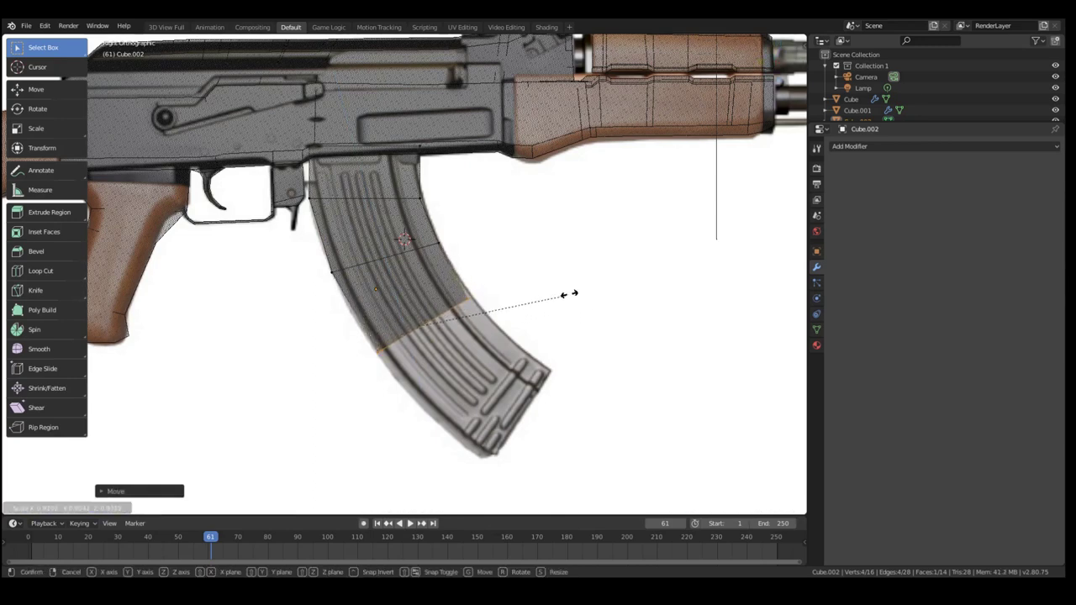
pyautogui.click(569, 293)
# Extrude two more angled segments down to the magazine's lower end and fit them to the reference outline.
pyautogui.press('e')
pyautogui.click(636, 330)
pyautogui.press('s')
pyautogui.click(629, 300)
pyautogui.press('e')
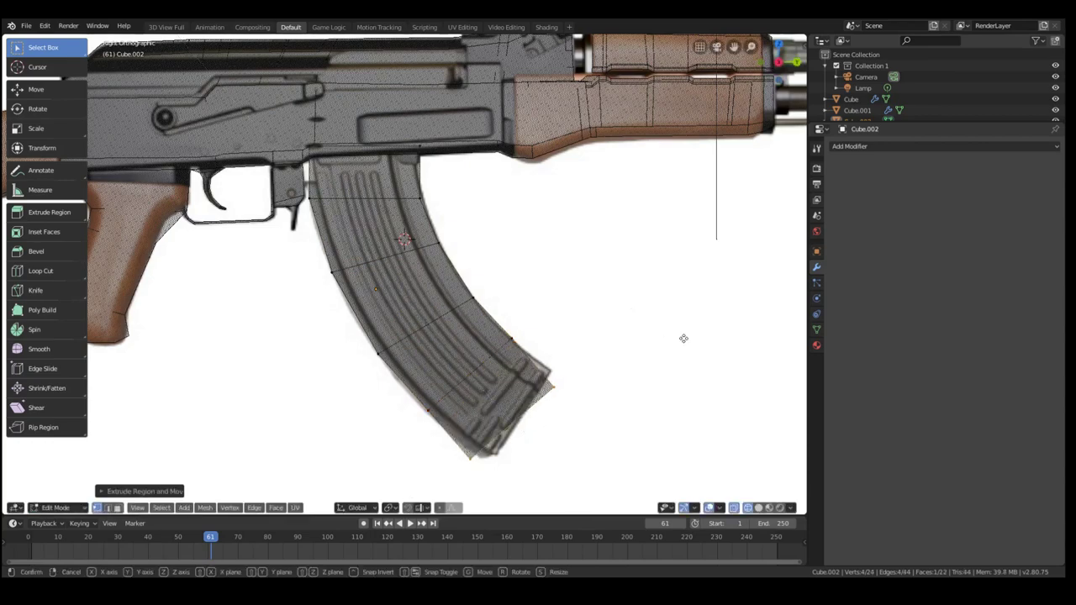
pyautogui.click(663, 288)
pyautogui.press('g')
pyautogui.click(656, 295)
# Extrude the magazine's bottom end face a short distance and scale the new end face.
pyautogui.press('e')
pyautogui.click(666, 301)
pyautogui.moveTo(666, 302); pyautogui.dragTo(583, 375, button='middle')
pyautogui.press('e')
pyautogui.click(546, 349)
pyautogui.press('s')
pyautogui.click(489, 398)
# Add a centered loop cut running lengthwise through the magazine, dividing it into two halves.
pyautogui.moveTo(488, 398); pyautogui.dragTo(533, 380, button='middle')
pyautogui.press('Tab')
pyautogui.press('Tab')
pyautogui.moveTo(444, 273); pyautogui.dragTo(487, 305, button='middle')
pyautogui.hotkey('ctrl', 'r')
pyautogui.click(422, 258)
pyautogui.click(422, 258)
# Try deleting the selected loop on one side of the magazine, and undo the deletion.
pyautogui.keyDown('alt'); pyautogui.click(420, 259); pyautogui.keyUp('alt')
pyautogui.press('x')
pyautogui.click(611, 281)
pyautogui.press('Tab')
pyautogui.press('Tab')
pyautogui.press('Tab')
pyautogui.press('Tab')
pyautogui.press('Tab')
pyautogui.press('Tab')
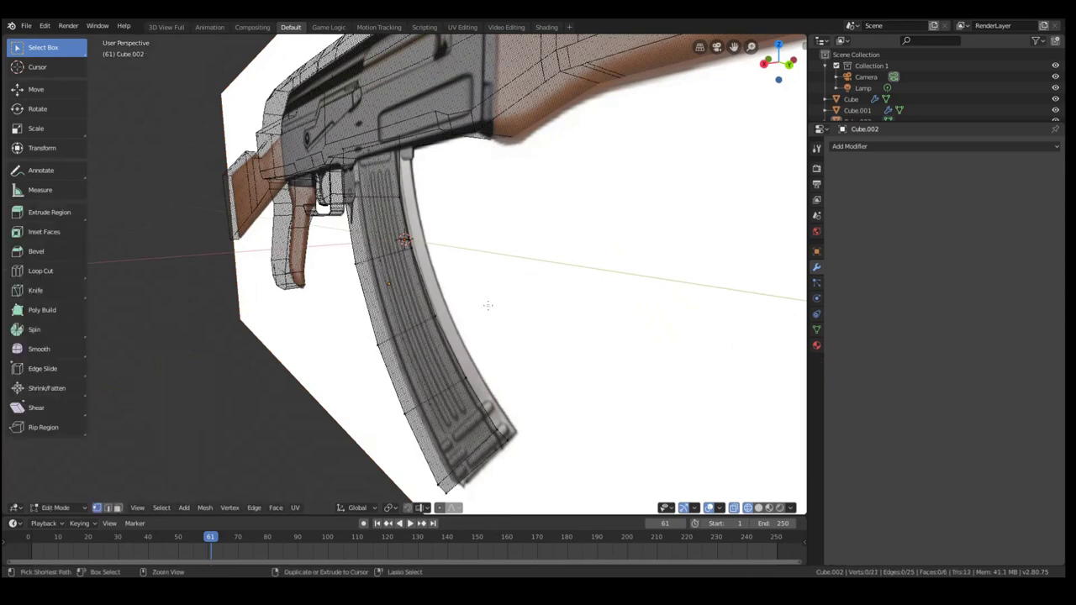
pyautogui.hotkey('ctrl', 'z')
pyautogui.hotkey('ctrl', 'z')
pyautogui.hotkey('ctrl', 'z')
# Delete the faces on one side of the magazine's center cut, keeping only half of the mesh.
pyautogui.moveTo(487, 305); pyautogui.dragTo(462, 282, button='middle')
pyautogui.press('x')
pyautogui.press('f')
pyautogui.click(426, 296)
pyautogui.keyDown('alt'); pyautogui.keyDown('shift'); pyautogui.click(439, 302); pyautogui.keyUp('shift'); pyautogui.keyUp('alt')
pyautogui.press('x')
pyautogui.press('f')
pyautogui.keyDown('alt'); pyautogui.click(428, 353); pyautogui.keyUp('alt')
pyautogui.press('x')
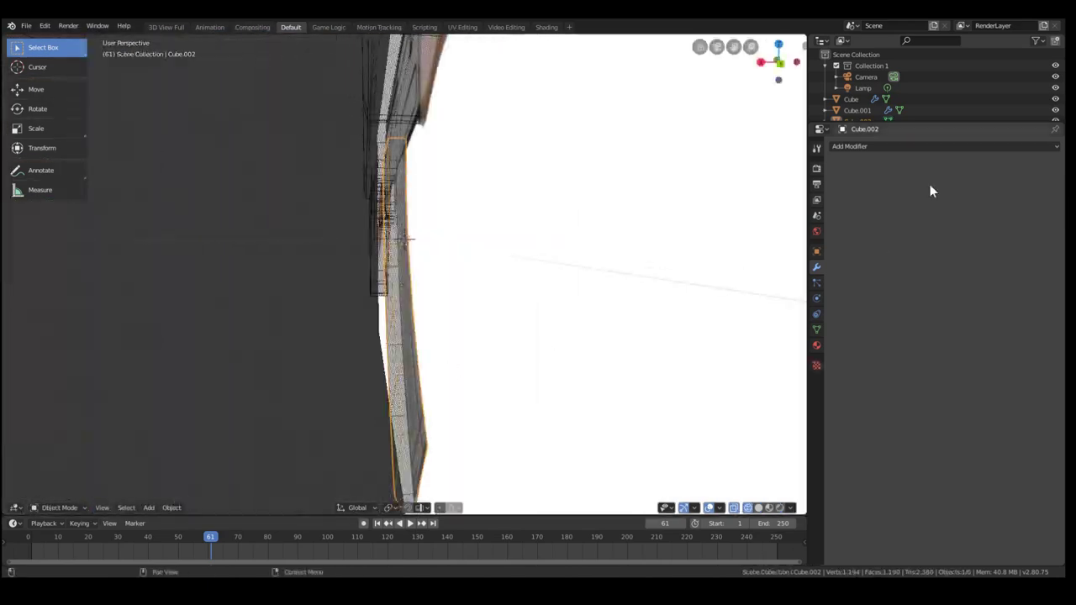
# Add a Mirror modifier to the half magazine.
pyautogui.press('z')
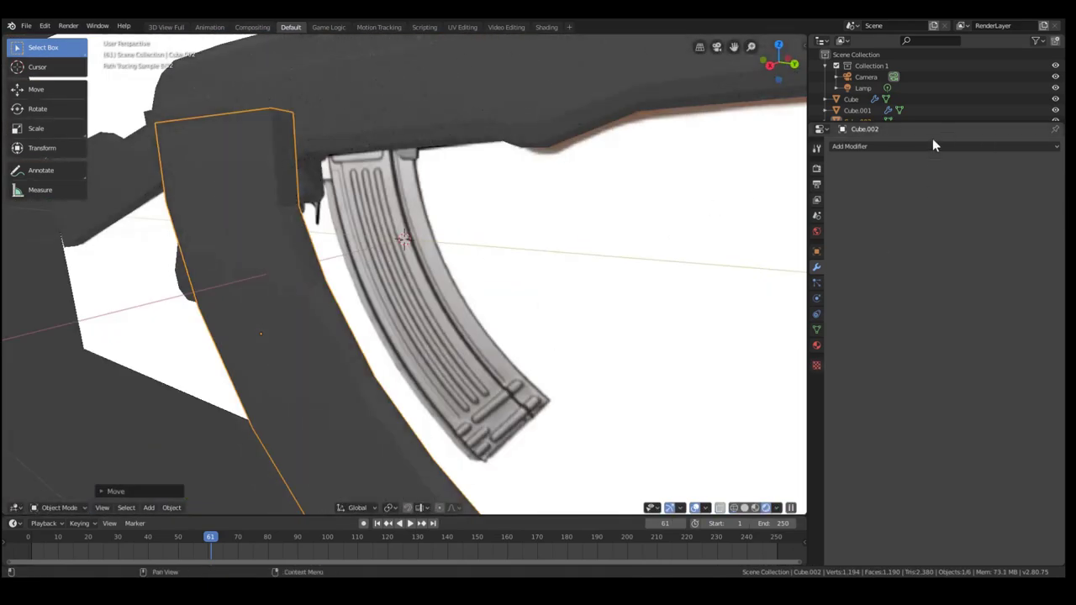
pyautogui.click(891, 147)
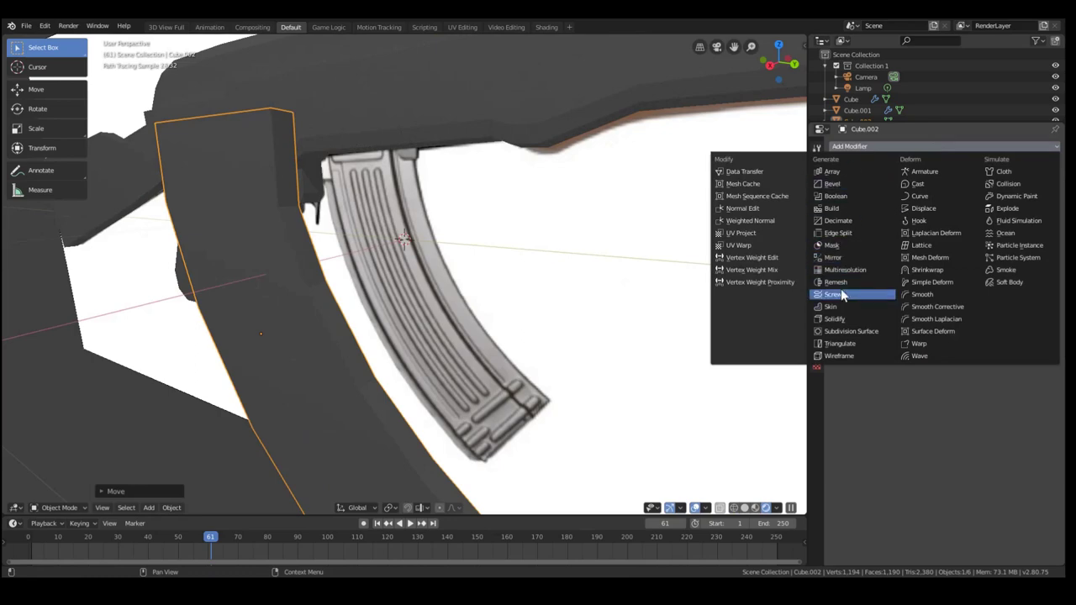
pyautogui.click(833, 258)
# Clear the magazine's location and move it back over the reference in side view, returning to wireframe display.
pyautogui.moveTo(651, 286); pyautogui.dragTo(584, 289, button='middle')
pyautogui.hotkey('alt', 'g')
pyautogui.press('KP_3')
pyautogui.press('g')
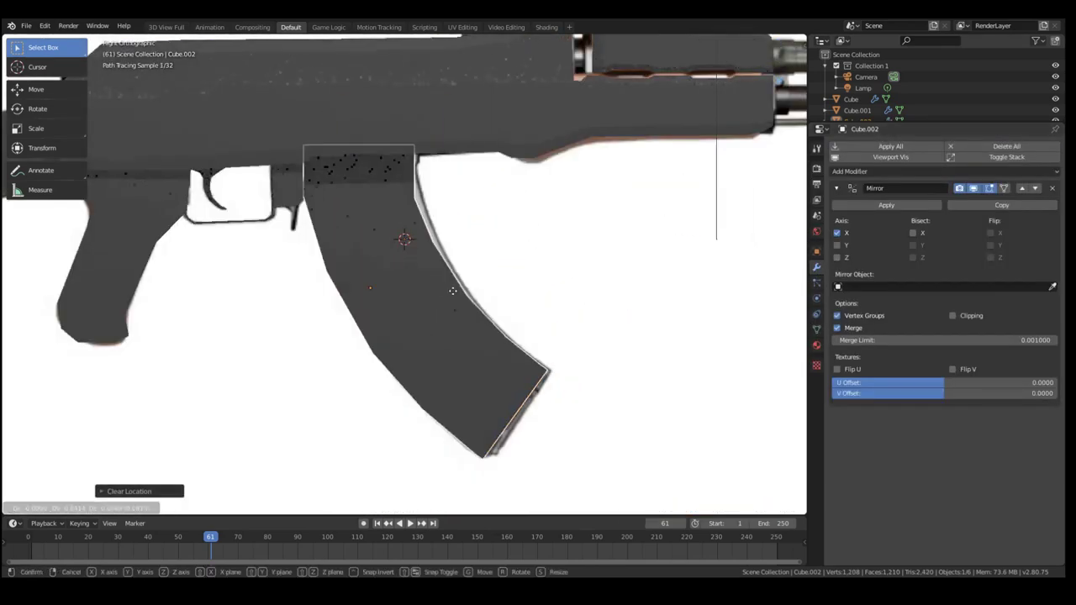
pyautogui.click(454, 292)
pyautogui.press('z')
pyautogui.click(360, 204)
# Move the vertices along the magazine's upper front edge to match the curved outline in the reference.
pyautogui.press('Tab')
pyautogui.moveTo(390, 183); pyautogui.dragTo(407, 173, button='middle')
pyautogui.press('a')
pyautogui.press('b')
pyautogui.moveTo(411, 161); pyautogui.dragTo(437, 180)
pyautogui.press('g')
pyautogui.press('a')
pyautogui.hotkey('alt', 'a')
pyautogui.press('KP_3')
pyautogui.scroll(3, 437, 160)
pyautogui.moveTo(403, 131); pyautogui.dragTo(445, 163)
pyautogui.press('g')
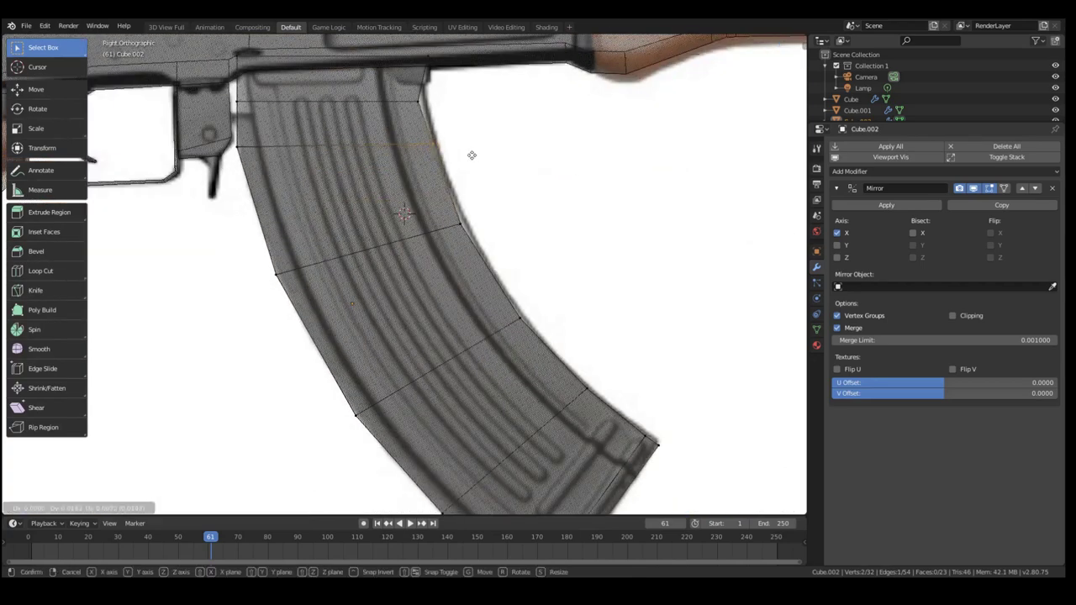
pyautogui.moveTo(442, 204); pyautogui.dragTo(494, 244)
pyautogui.press('g')
pyautogui.click(497, 234)
# Add a lengthwise loop cut near the magazine's front edge and bevel it into a narrow strip along the reference groove.
pyautogui.scroll(-2, 403, 172)
pyautogui.scroll(1, 387, 173)
pyautogui.hotkey('ctrl', 'r')
pyautogui.click(410, 179)
pyautogui.click(439, 176)
pyautogui.hotkey('ctrl', 'b')
pyautogui.click(399, 148)
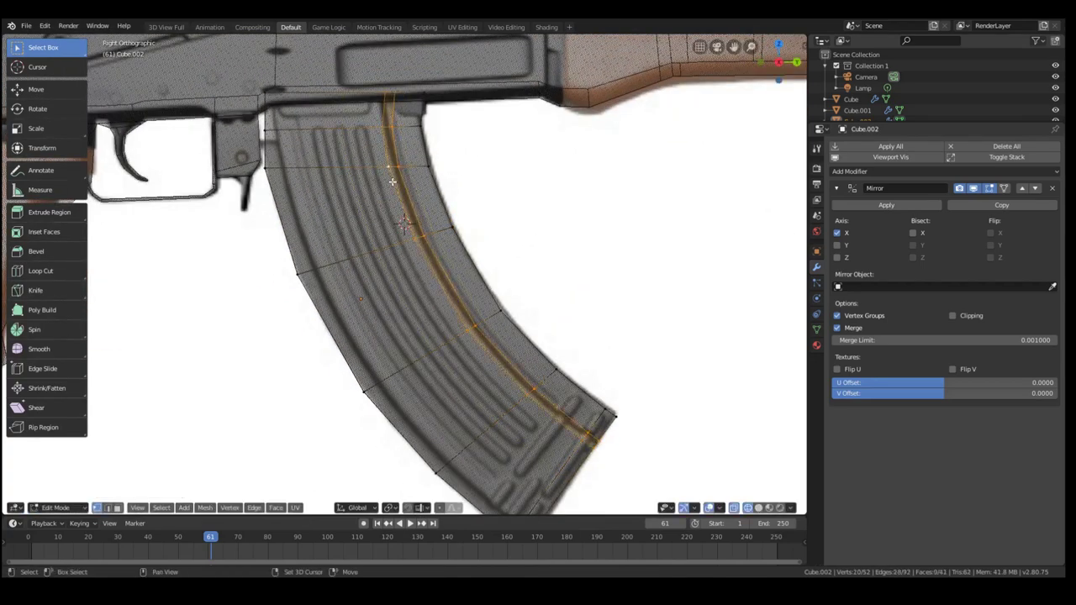
# Extrude the beveled strip in place and turn on Clipping in the Mirror modifier.
pyautogui.moveTo(393, 173); pyautogui.dragTo(413, 243, button='middle')
pyautogui.press('e')
pyautogui.rightClick(397, 241)
pyautogui.click(952, 316)
# Move the extruded strip inward along X and scale it to form the magazine's lengthwise groove.
pyautogui.press('g')
pyautogui.press('x')
pyautogui.click(591, 322)
pyautogui.moveTo(591, 322); pyautogui.dragTo(684, 372, button='middle')
pyautogui.press('s')
pyautogui.click(680, 372)
pyautogui.press('Tab')
pyautogui.press('z')
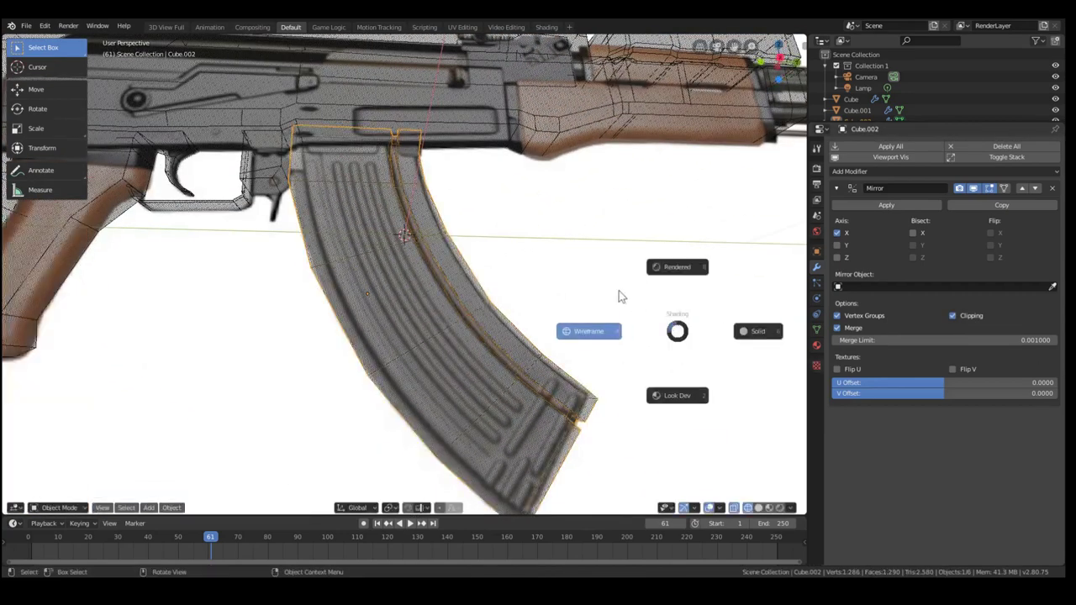
# Add a lengthwise loop cut through the ribbed side of the magazine.
pyautogui.click(674, 271)
pyautogui.moveTo(674, 278); pyautogui.dragTo(622, 384, button='middle')
pyautogui.press('z')
pyautogui.click(750, 355)
pyautogui.press('z')
pyautogui.click(574, 244)
pyautogui.moveTo(393, 158); pyautogui.dragTo(411, 204, button='middle')
pyautogui.press('Tab')
pyautogui.hotkey('alt', 'a')
pyautogui.hotkey('ctrl', 'r')
pyautogui.click(367, 152)
pyautogui.click(361, 151)
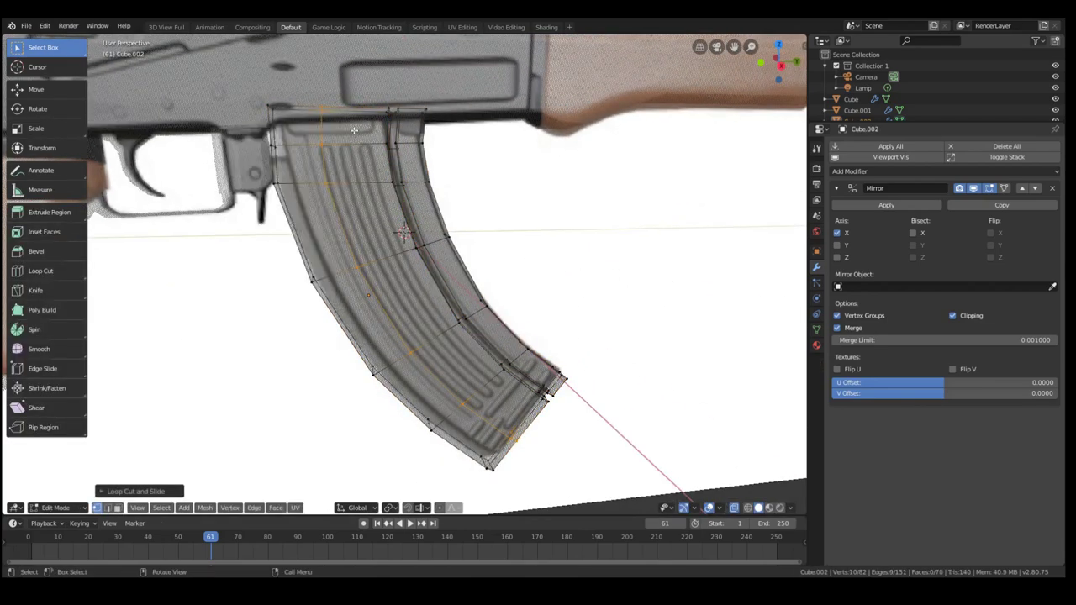
# Add more lengthwise loop cuts across the magazine's side, lined up with the ribs in the reference.
pyautogui.hotkey('ctrl', 'r')
pyautogui.click(353, 129)
pyautogui.click(354, 129)
pyautogui.hotkey('ctrl', 'r')
pyautogui.doubleClick(354, 126)
pyautogui.press('a')
pyautogui.press('a')
pyautogui.hotkey('ctrl', 'r')
pyautogui.click(356, 141)
pyautogui.click(391, 128)
# Add the remaining lengthwise loop cuts toward the magazine's rear edge to outline the rearmost ribs.
pyautogui.hotkey('ctrl', 'r')
pyautogui.click(304, 141)
pyautogui.click(291, 141)
pyautogui.scroll(2, 311, 142)
pyautogui.hotkey('ctrl', 'r')
pyautogui.click(318, 143)
pyautogui.click(297, 144)
pyautogui.click(316, 132)
pyautogui.click(318, 127)
pyautogui.hotkey('ctrl', 'r')
pyautogui.click(336, 97)
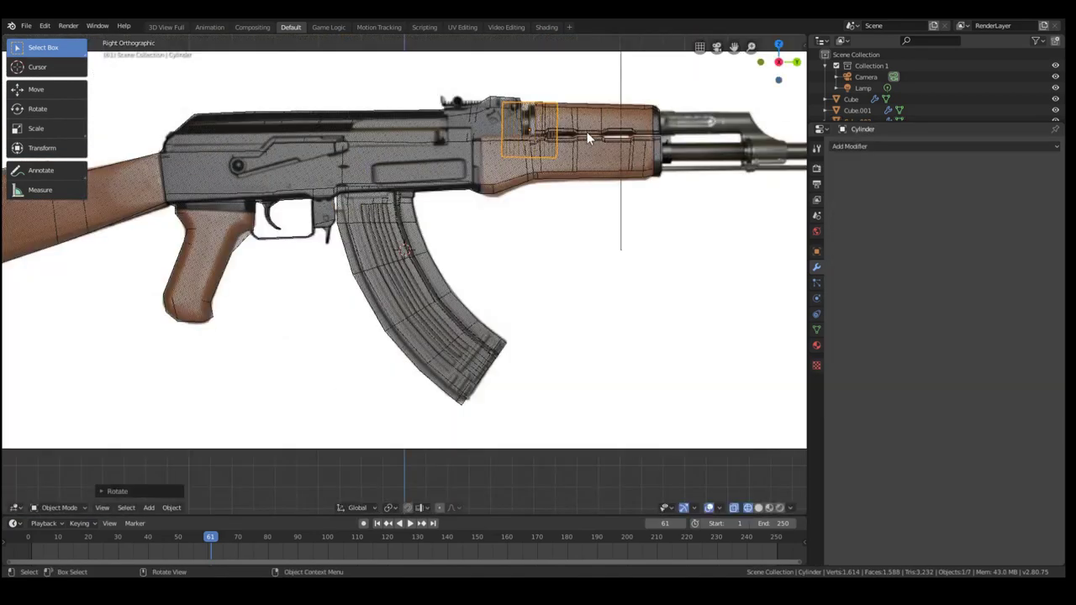
# Rotate the cylinder 90 degrees, scale it down and place it between the rear sight block and the upper handguard.
pyautogui.write('r90')
pyautogui.press('Return')
pyautogui.press('s')
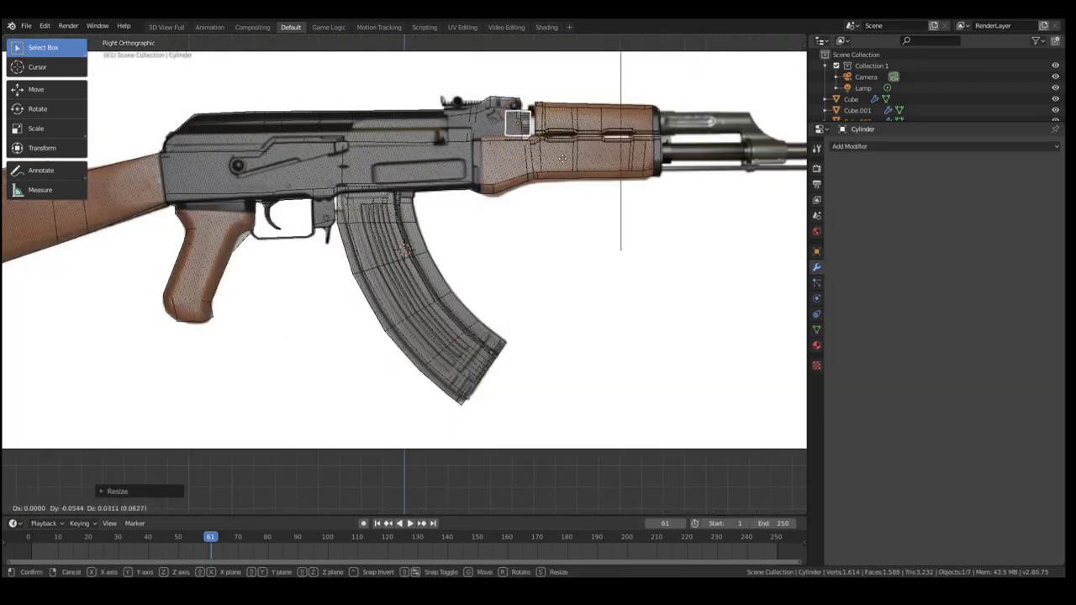
pyautogui.click(562, 158)
# Shift the cylinder slightly backward along the rifle so it fits the gap behind the upper handguard.
pyautogui.moveTo(562, 158); pyautogui.dragTo(478, 225, button='middle')
pyautogui.press('KP_7')
pyautogui.moveTo(446, 266); pyautogui.dragTo(379, 166, button='middle')
pyautogui.press('KP_3')
pyautogui.scroll(4, 441, 162)
pyautogui.press('g')
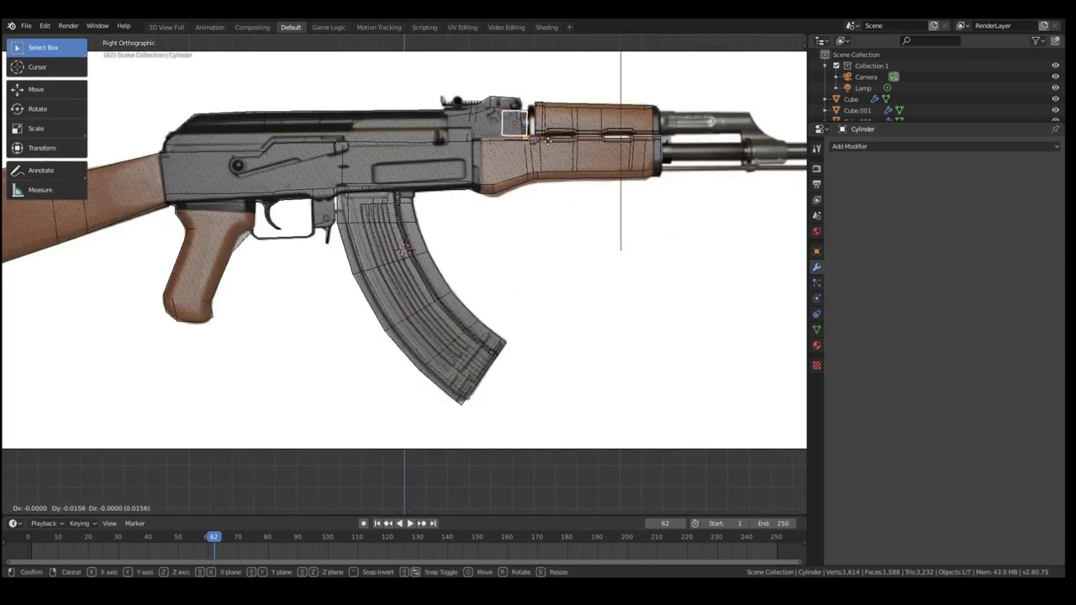
pyautogui.click(550, 139)
# Extrude the cylinder's front end, scale the new ring outward and extrude it forward through the upper handguard.
pyautogui.press('Tab')
pyautogui.press('b')
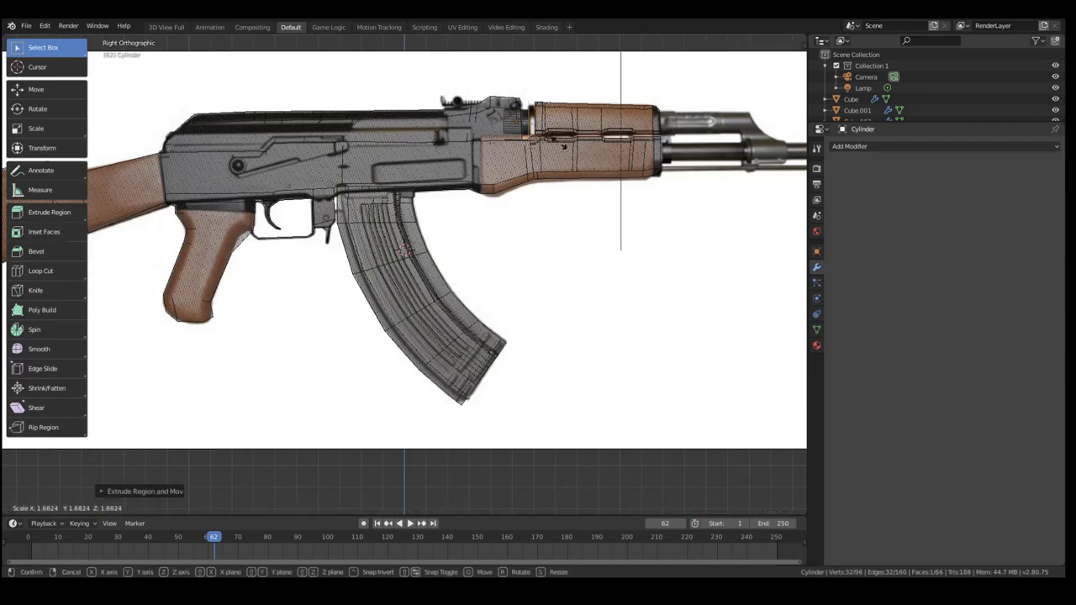
pyautogui.moveTo(556, 143); pyautogui.dragTo(543, 154, button='middle')
pyautogui.press('e')
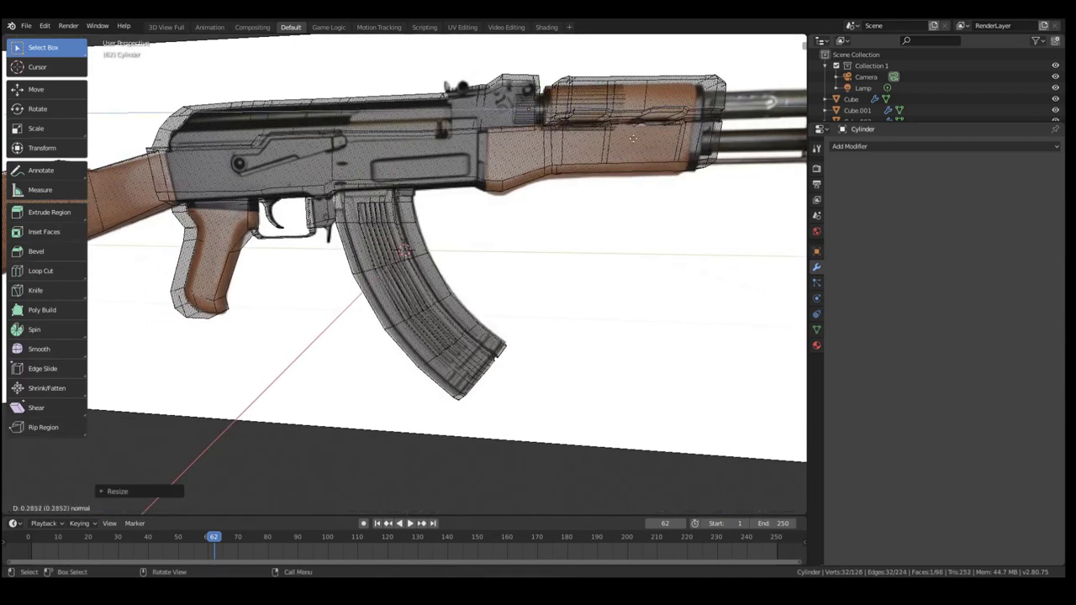
pyautogui.click(713, 138)
# Scale the cylinder's front ring to fit the upper handguard's front end and extrude it a short way forward.
pyautogui.press('KP_3')
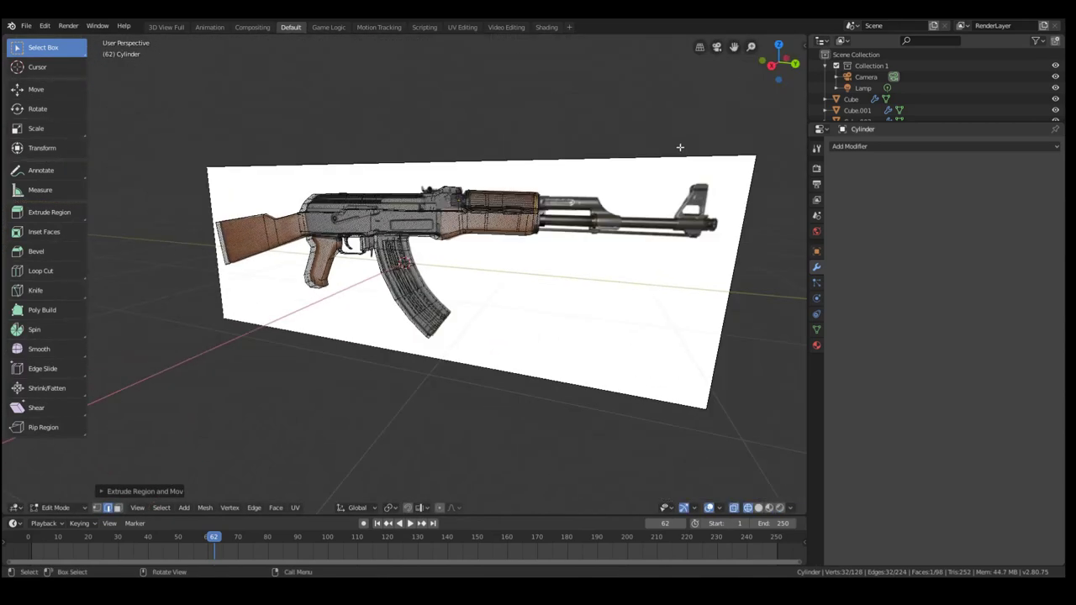
pyautogui.press('KP_Decimal')
pyautogui.scroll(-8, 516, 233)
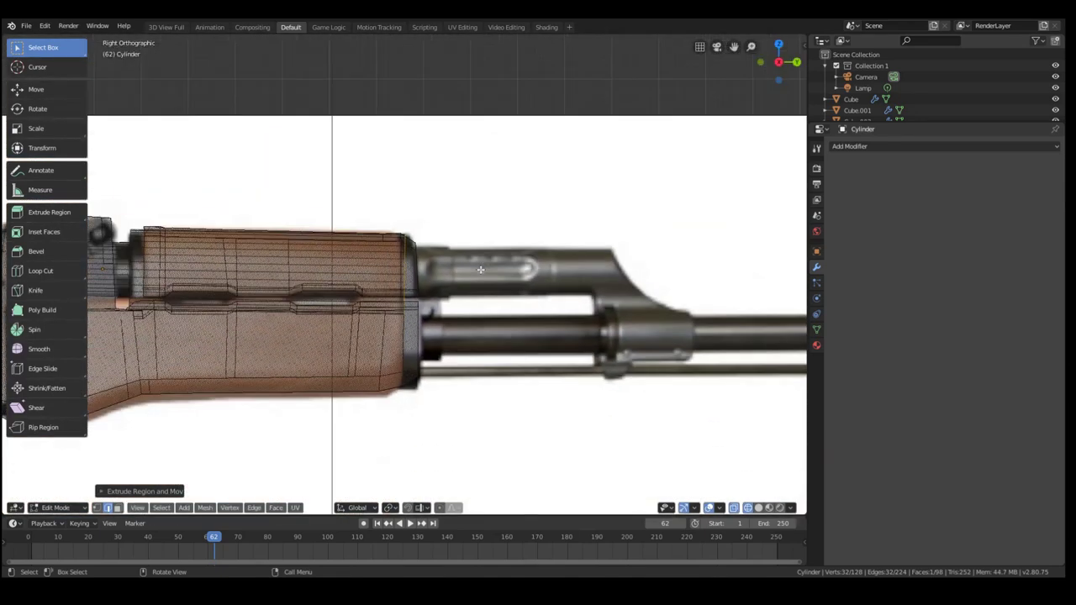
pyautogui.press('s')
pyautogui.click(468, 312)
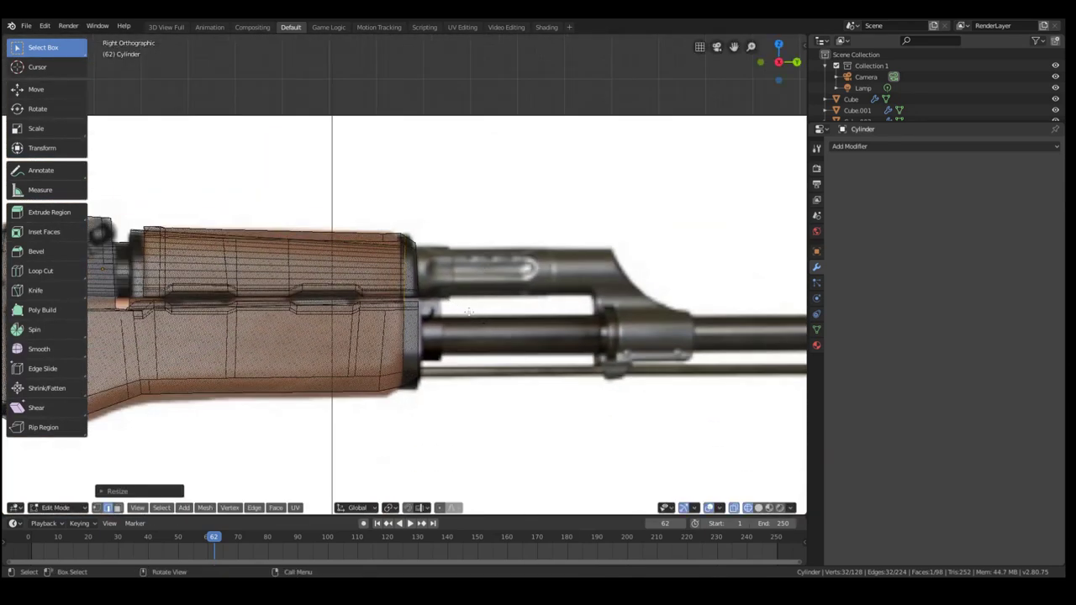
pyautogui.press('e')
pyautogui.click(476, 302)
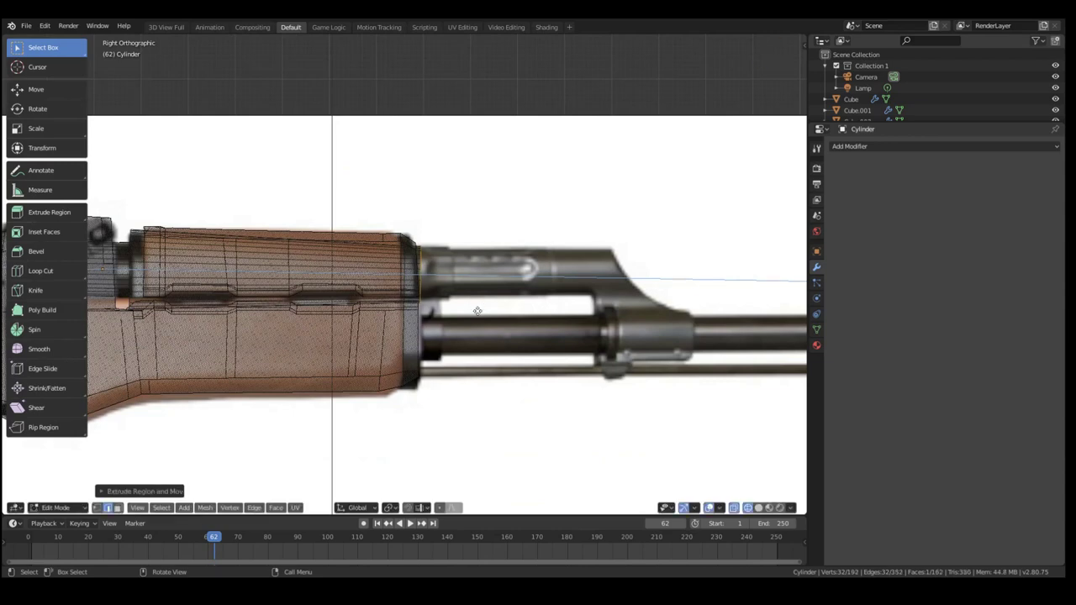
# Remove the front cap, scale the open ring to the gas tube's diameter and extrude a short collar ahead of the handguard.
pyautogui.moveTo(476, 304); pyautogui.dragTo(587, 358, button='middle')
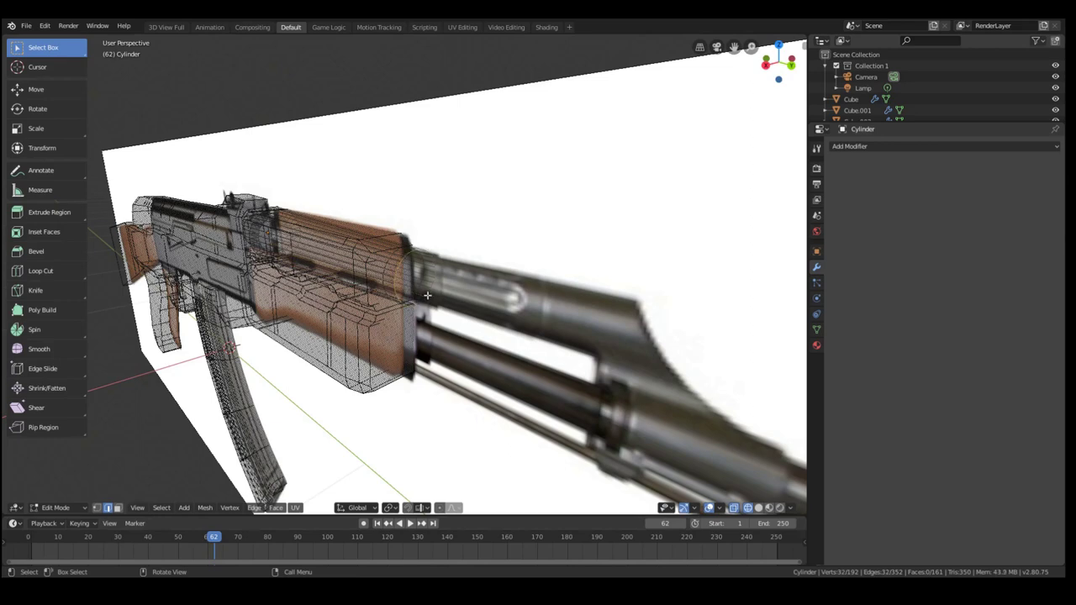
pyautogui.press('s')
pyautogui.click(474, 305)
pyautogui.moveTo(472, 305); pyautogui.dragTo(521, 290, button='middle')
pyautogui.press('KP_3')
pyautogui.press('e')
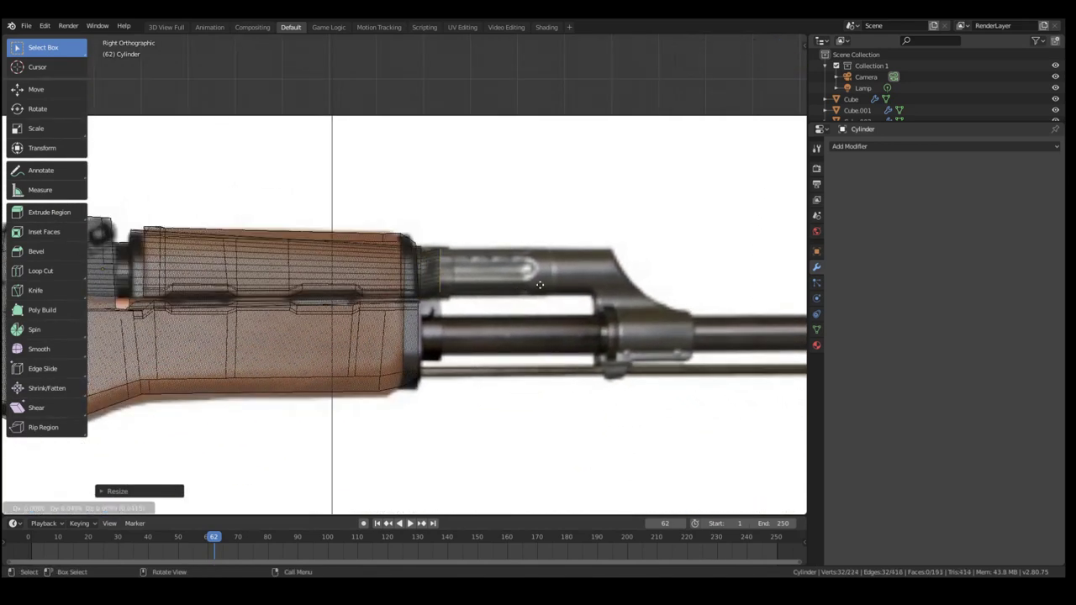
pyautogui.click(548, 292)
# Extrude the tube's open end forward along Y up to the slanted gas block in the reference.
pyautogui.moveTo(547, 292); pyautogui.dragTo(492, 314, button='middle')
pyautogui.press('e')
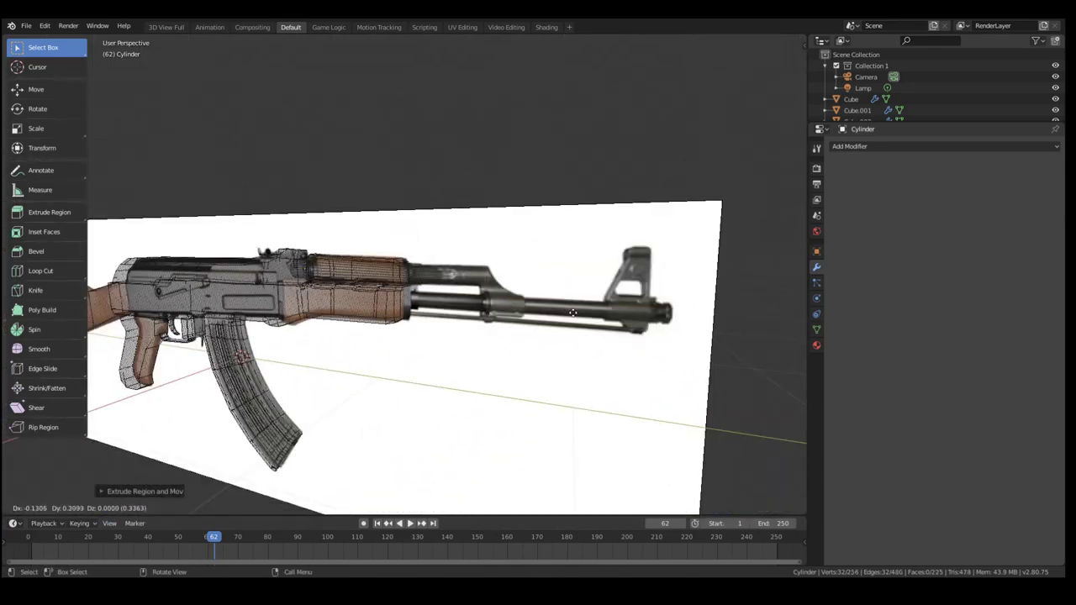
pyautogui.press('y')
pyautogui.click(565, 317)
pyautogui.scroll(2, 513, 279)
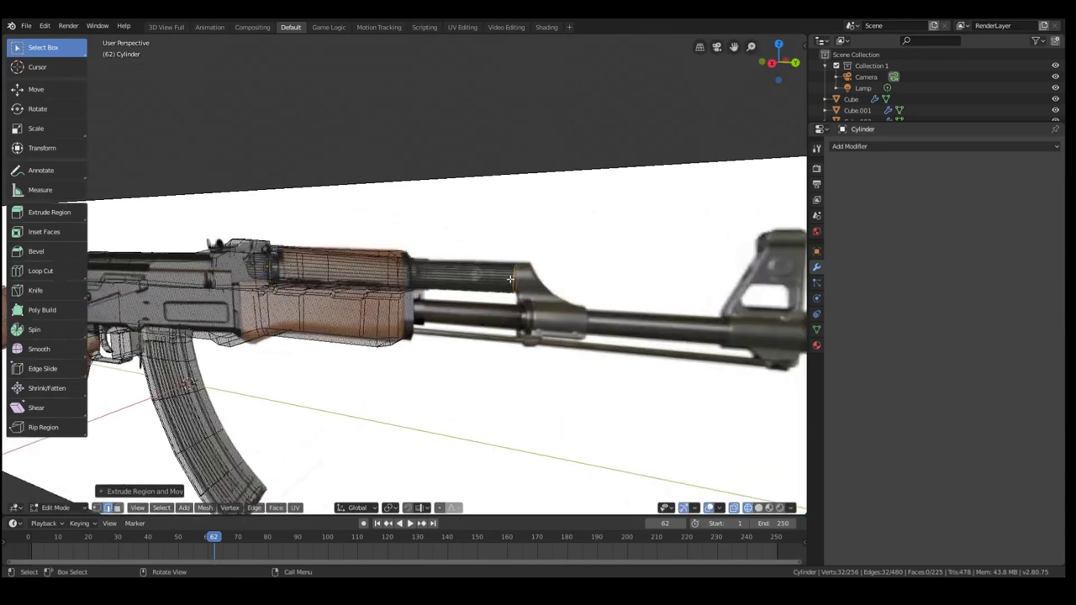
# Select the lowest edges of the tube's open front ring.
pyautogui.press('a')
pyautogui.press('a')
pyautogui.keyDown('alt'); pyautogui.moveTo(522, 284); pyautogui.dragTo(500, 300); pyautogui.keyUp('alt')
pyautogui.moveTo(492, 312); pyautogui.dragTo(510, 329, button='middle')
pyautogui.scroll(3, 510, 330)
pyautogui.moveTo(605, 363); pyautogui.dragTo(540, 454, button='middle')
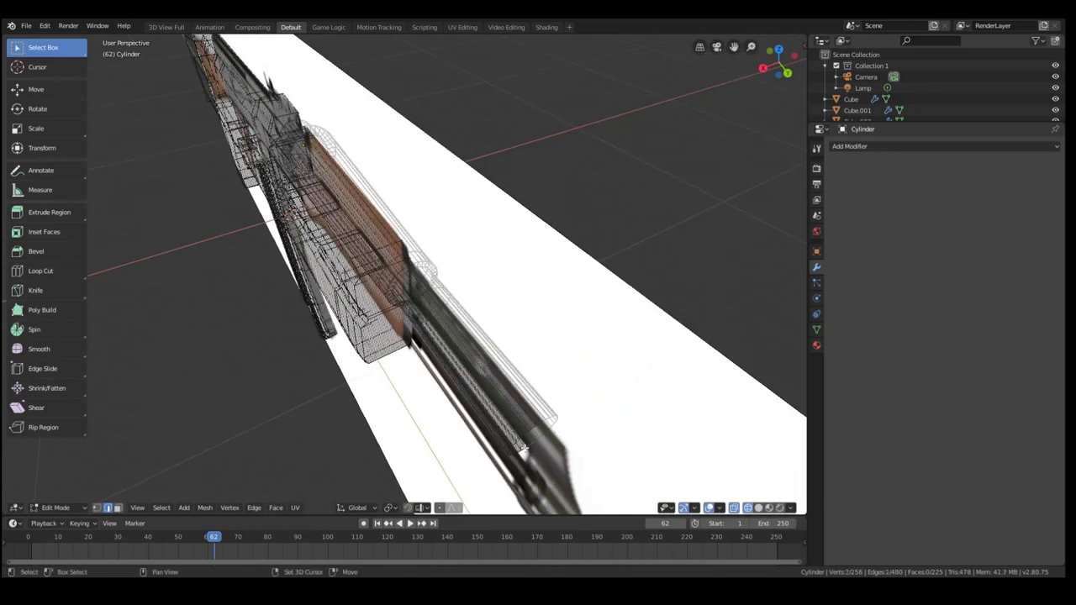
pyautogui.moveTo(484, 296); pyautogui.dragTo(605, 360, button='middle')
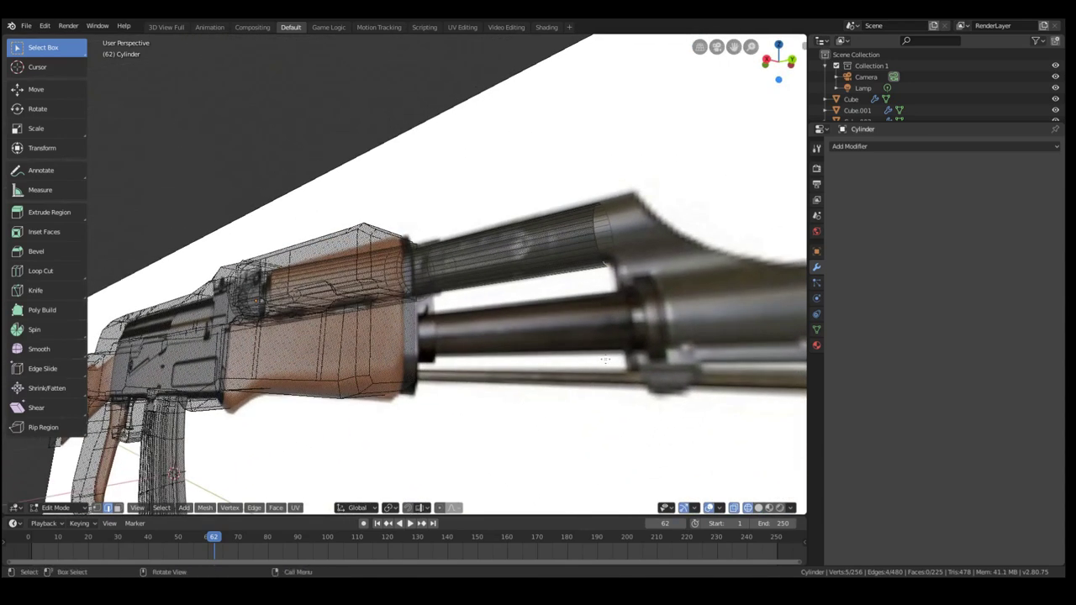
pyautogui.press('KP_3')
pyautogui.press('g')
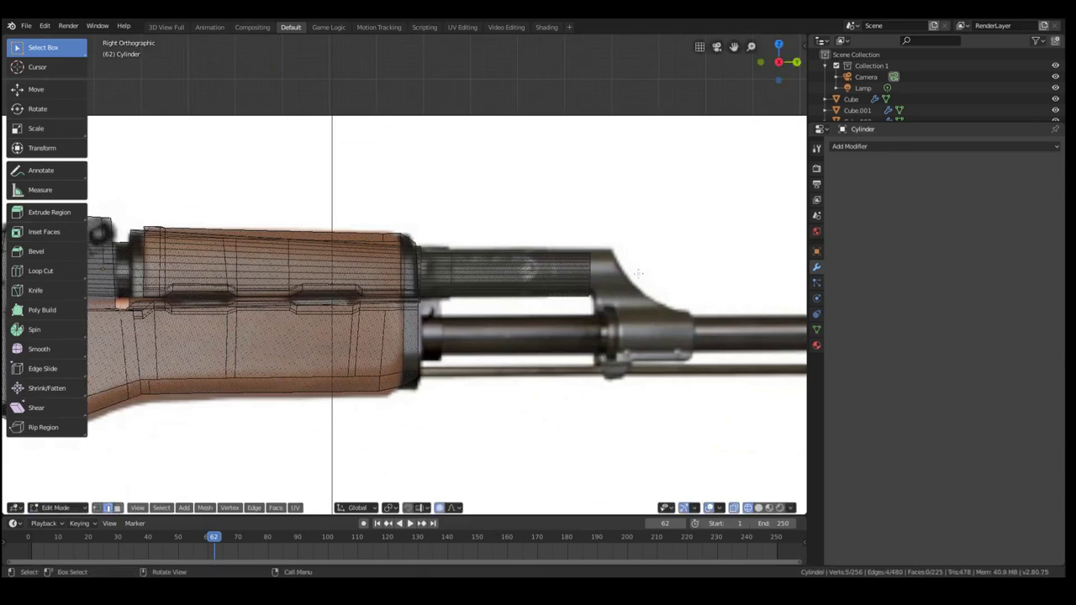
pyautogui.scroll(-8, 613, 299)
pyautogui.scroll(-10, 613, 285)
pyautogui.scroll(12, 612, 287)
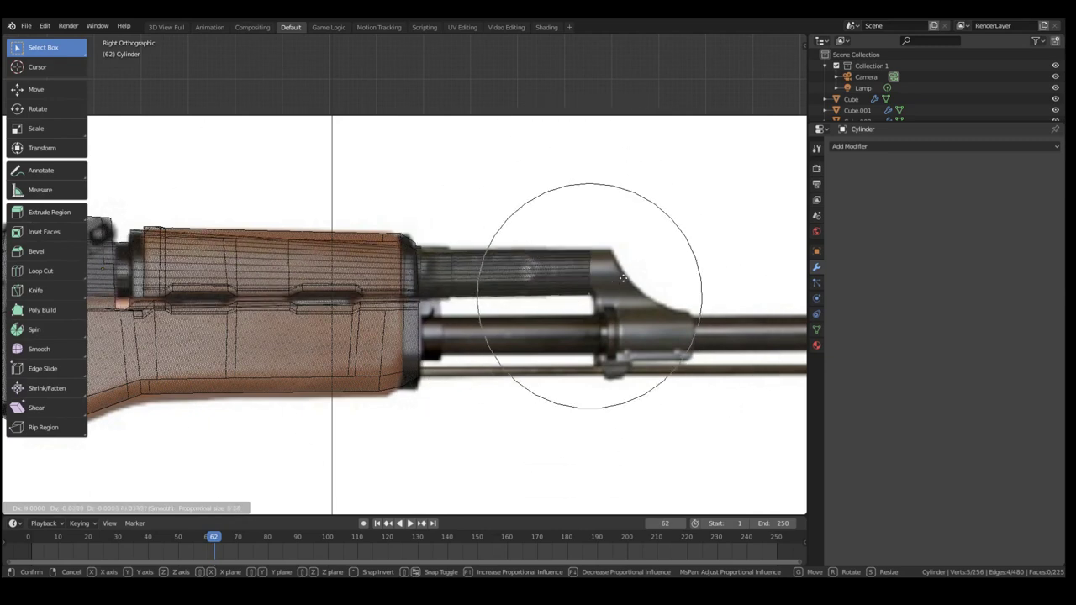
pyautogui.press('g')
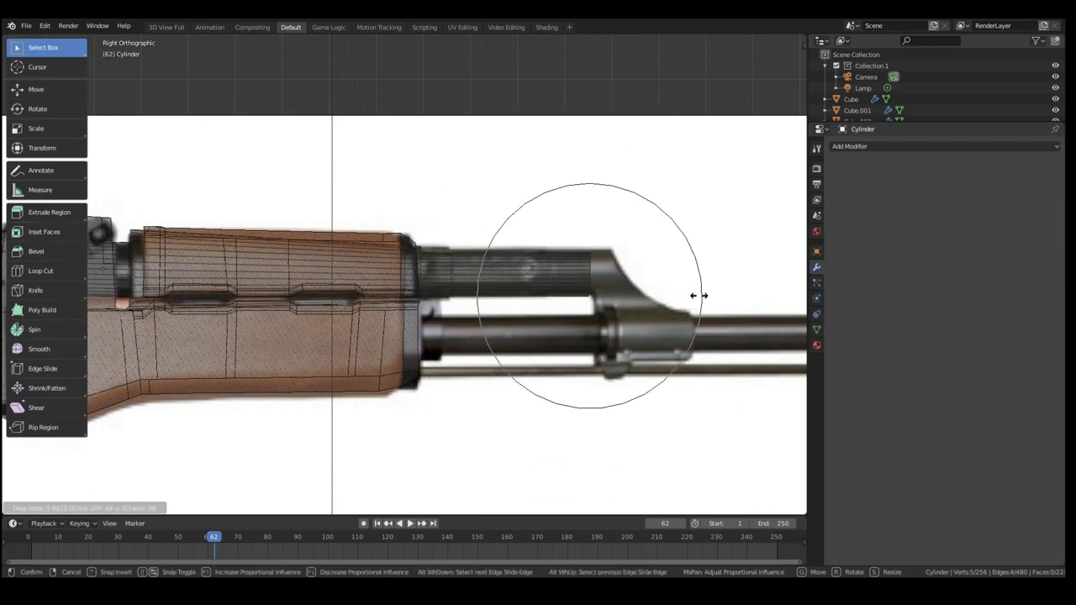
pyautogui.rightClick(701, 296)
# Pull the ring's lowest edges forward along Y with proportional editing to slant the tube's end like the reference.
pyautogui.moveTo(696, 287); pyautogui.dragTo(658, 303, button='middle')
pyautogui.scroll(-2, 657, 303)
pyautogui.press('g')
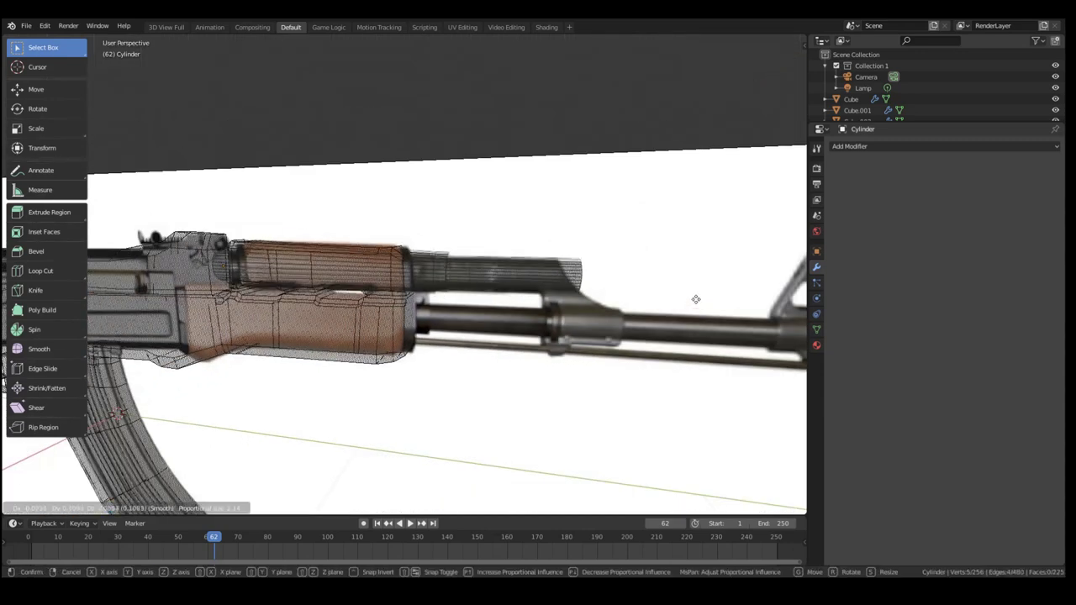
pyautogui.scroll(8, 643, 247)
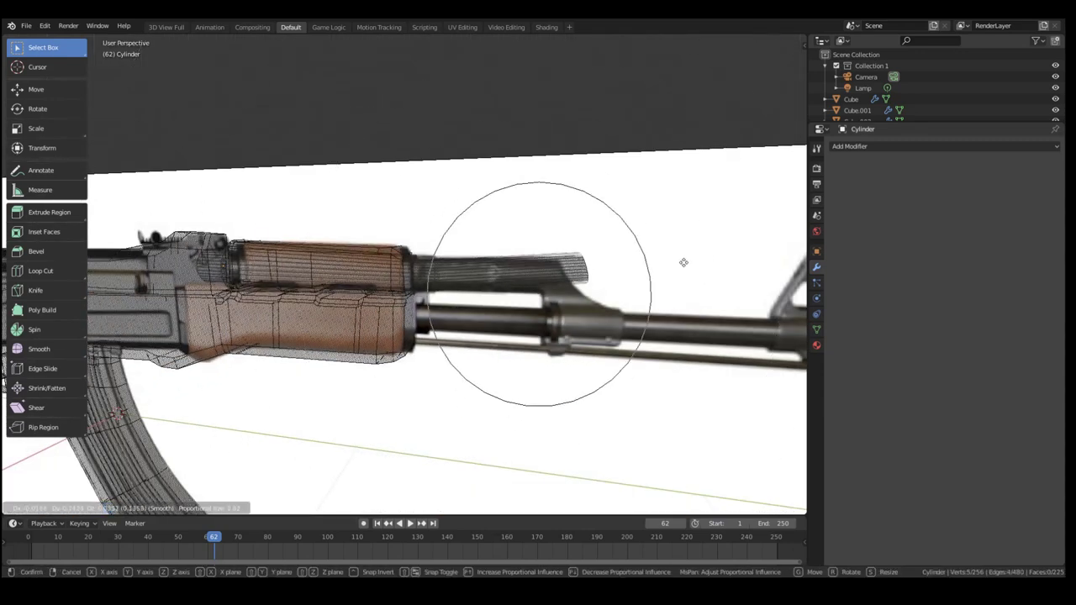
pyautogui.press('x')
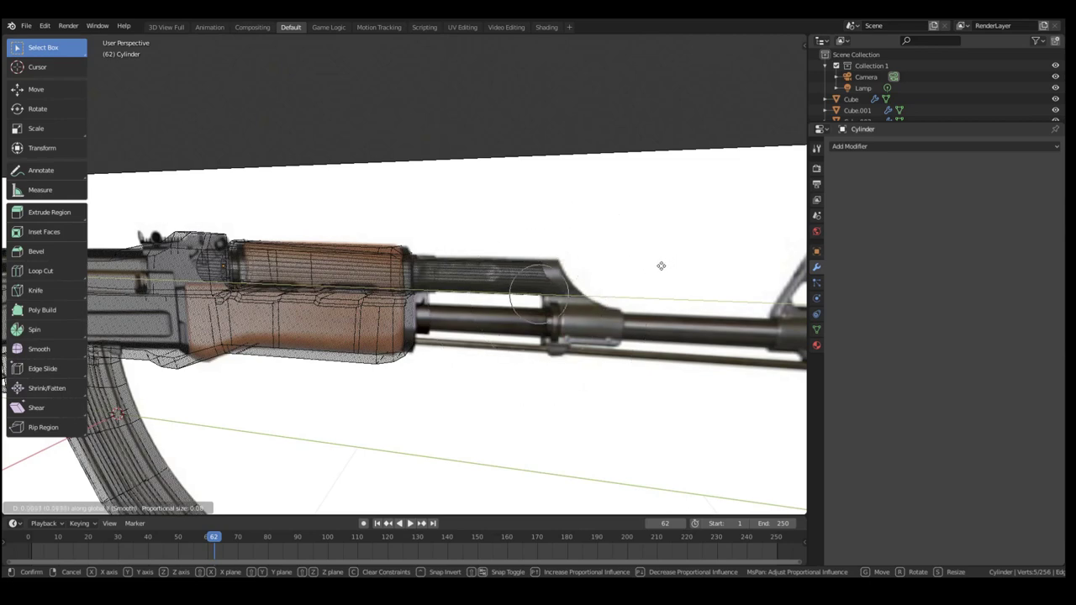
pyautogui.click(661, 265)
# Select the whole slanted end ring and move it forward to match the reference outline.
pyautogui.press('b')
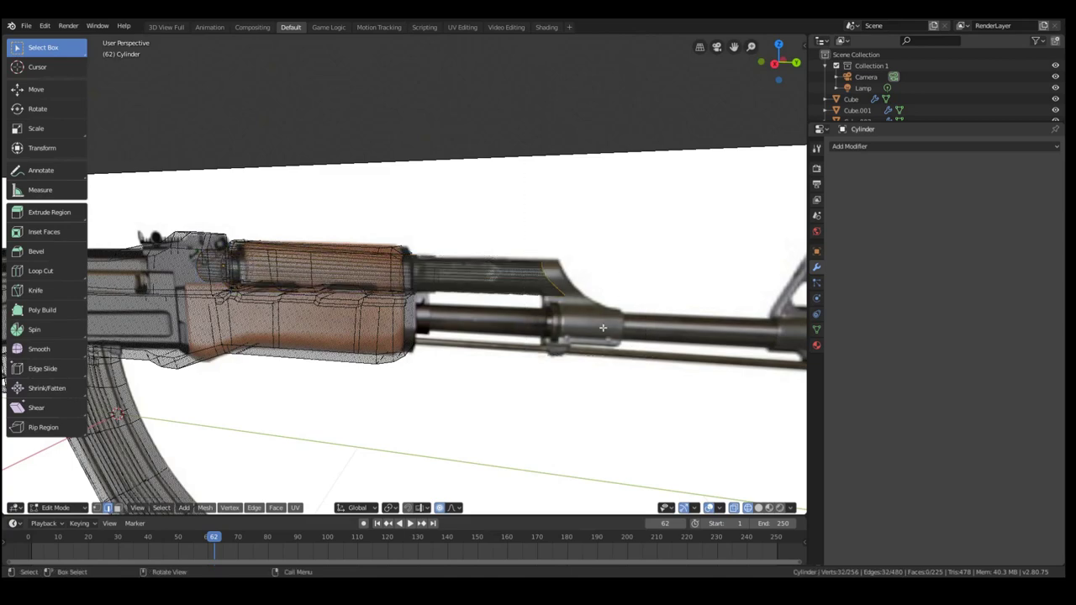
pyautogui.press('g')
pyautogui.click(617, 326)
pyautogui.moveTo(618, 326); pyautogui.dragTo(572, 312, button='middle')
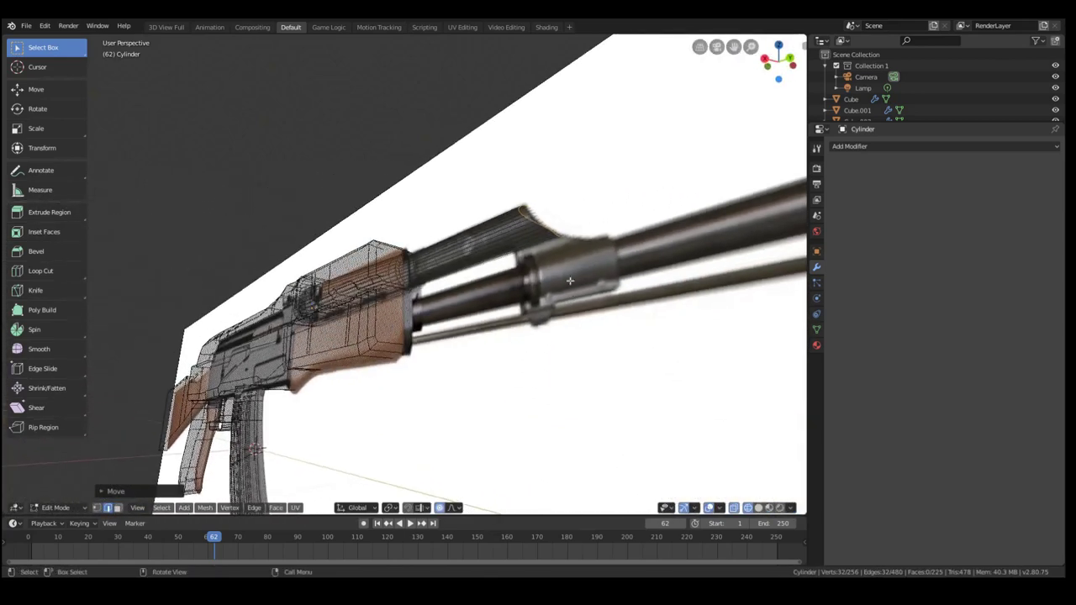
# Add a loop cut around the tube and slide it to just behind the slanted end.
pyautogui.hotkey('alt', 'a')
pyautogui.hotkey('ctrl', 'r')
pyautogui.click(505, 234)
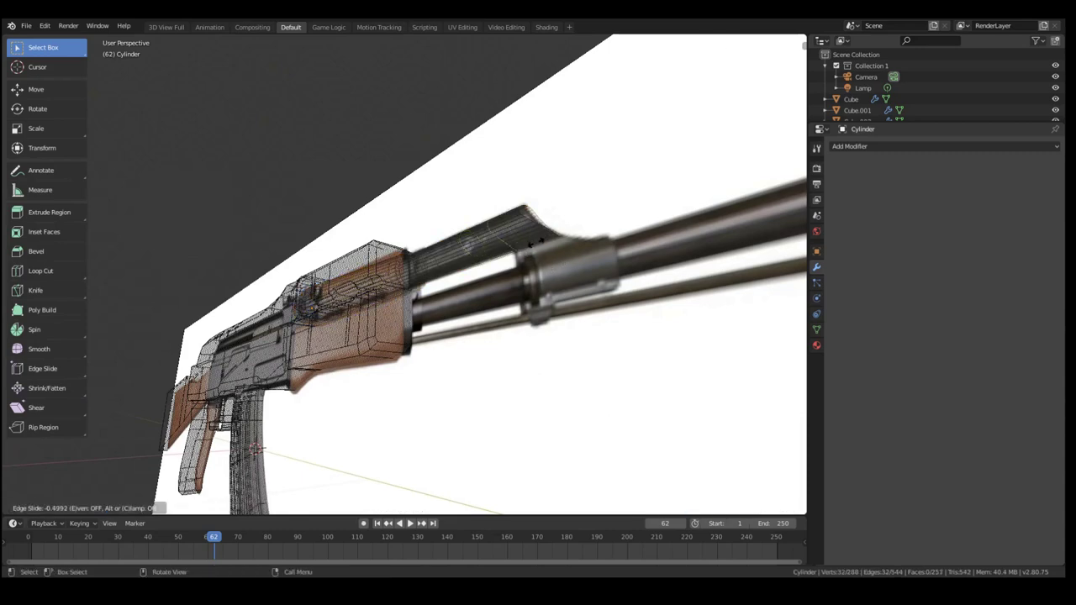
pyautogui.click(535, 244)
# Add a Solidify modifier to the tube with a thickness of 0.093 and check the wall in rendered shading.
pyautogui.moveTo(536, 244)
pyautogui.mouseDown(button='middle')
pyautogui.moveTo(648, 294)
pyautogui.moveTo(534, 303)
pyautogui.moveTo(578, 294)
pyautogui.moveTo(553, 285)
pyautogui.moveTo(537, 308)
pyautogui.moveTo(542, 335)
pyautogui.moveTo(606, 320)
pyautogui.moveTo(588, 321)
pyautogui.mouseUp(button='middle')
pyautogui.press('z')
pyautogui.click(696, 286)
pyautogui.hotkey('alt', 'a')
pyautogui.press('Tab')
pyautogui.click(898, 147)
pyautogui.click(842, 315)
pyautogui.moveTo(668, 285); pyautogui.dragTo(608, 308, button='middle')
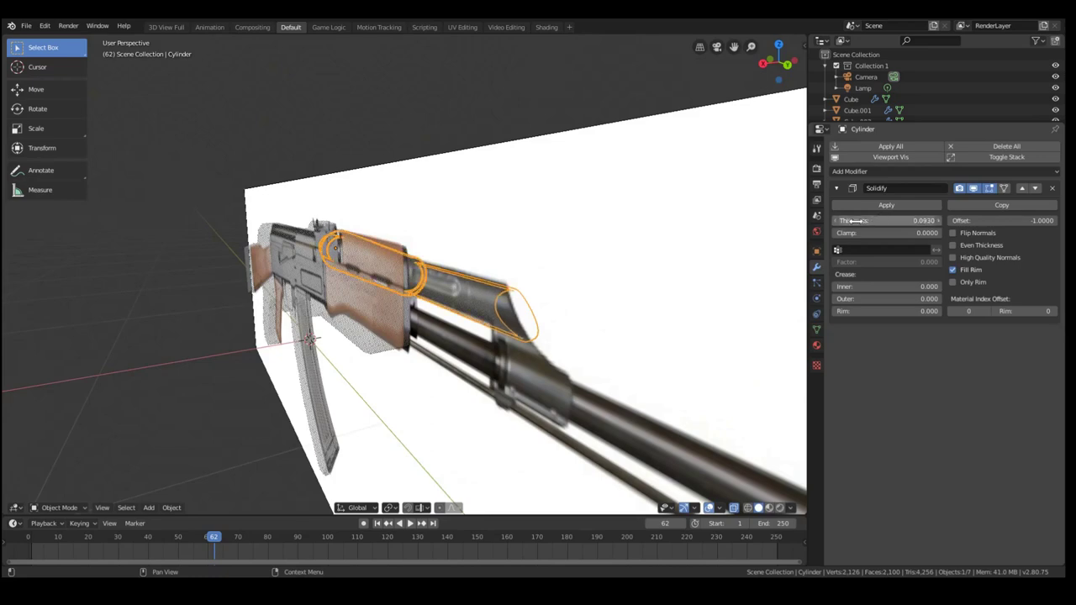
pyautogui.press('z')
pyautogui.click(658, 127)
pyautogui.scroll(2, 542, 262)
pyautogui.moveTo(543, 262); pyautogui.dragTo(578, 263, button='middle')
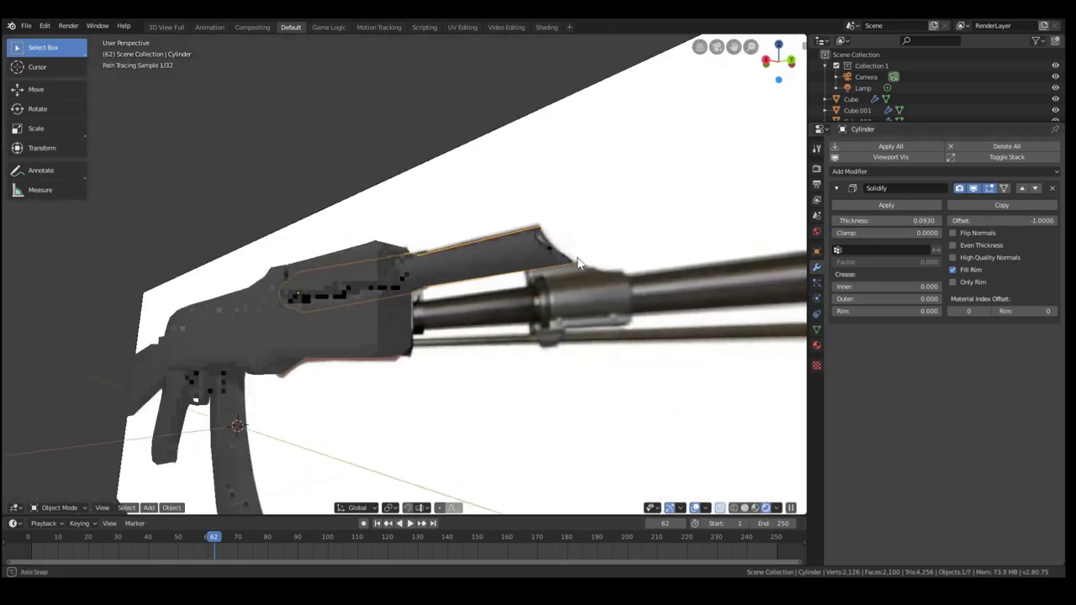
pyautogui.scroll(-2, 577, 259)
pyautogui.moveTo(504, 288); pyautogui.dragTo(487, 188, button='middle')
# Extrude the two bottom faces at the tube's front end downward to start the gas block.
pyautogui.press('Tab')
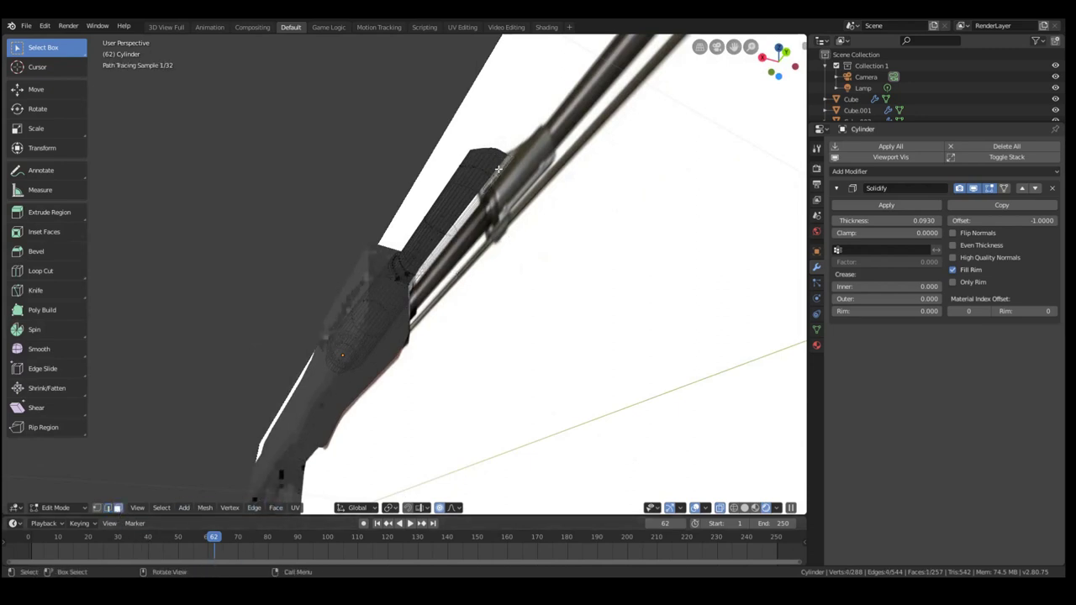
pyautogui.scroll(2, 507, 172)
pyautogui.moveTo(507, 172); pyautogui.dragTo(442, 332, button='middle')
pyautogui.keyDown('shift'); pyautogui.click(422, 282); pyautogui.keyUp('shift')
pyautogui.press('z')
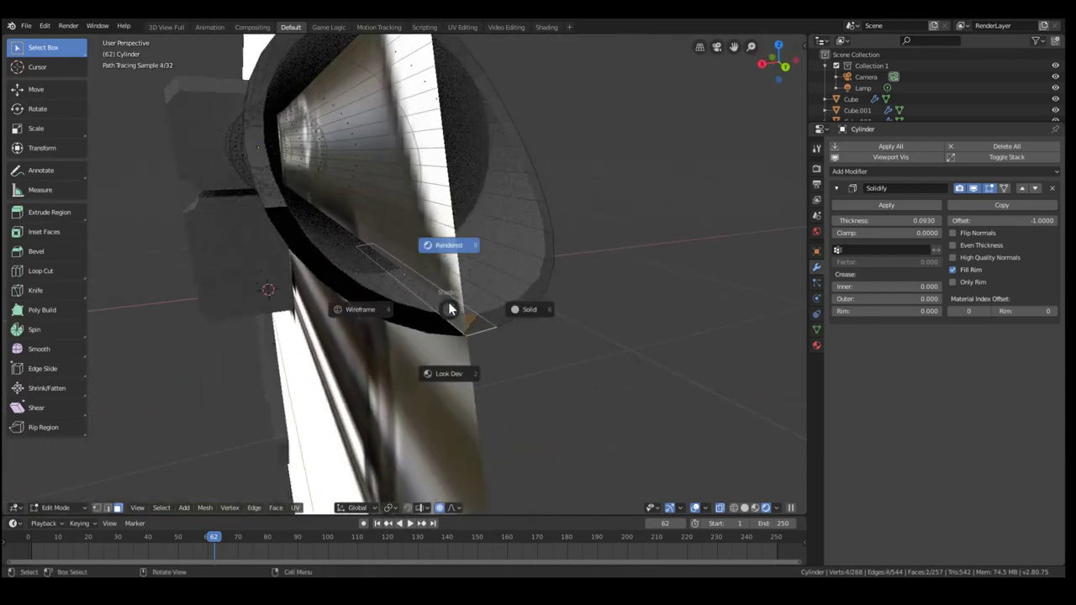
pyautogui.click(506, 312)
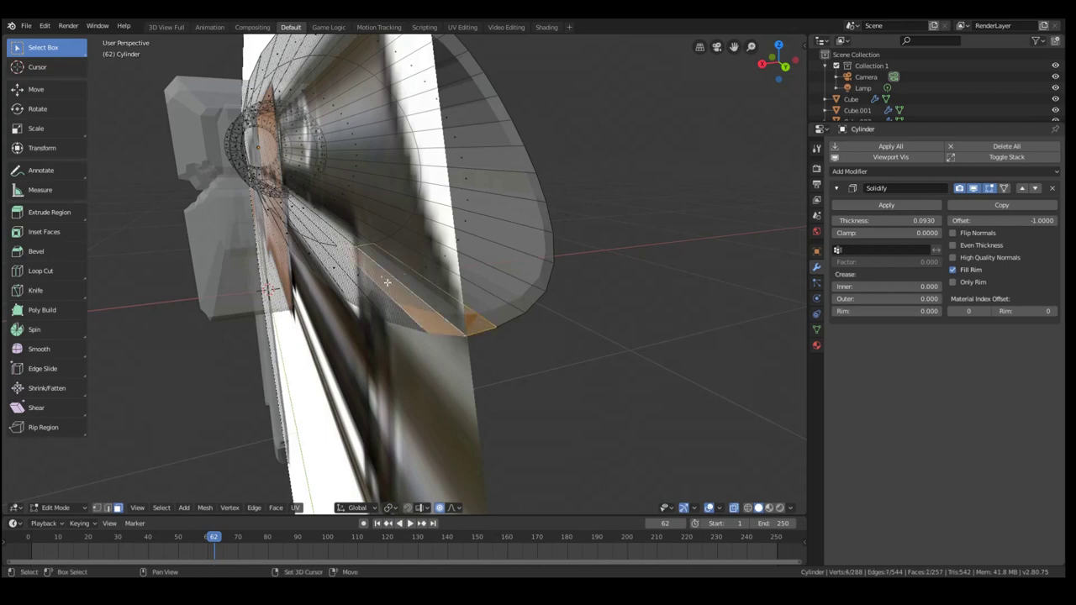
pyautogui.moveTo(385, 282); pyautogui.dragTo(516, 311, button='middle')
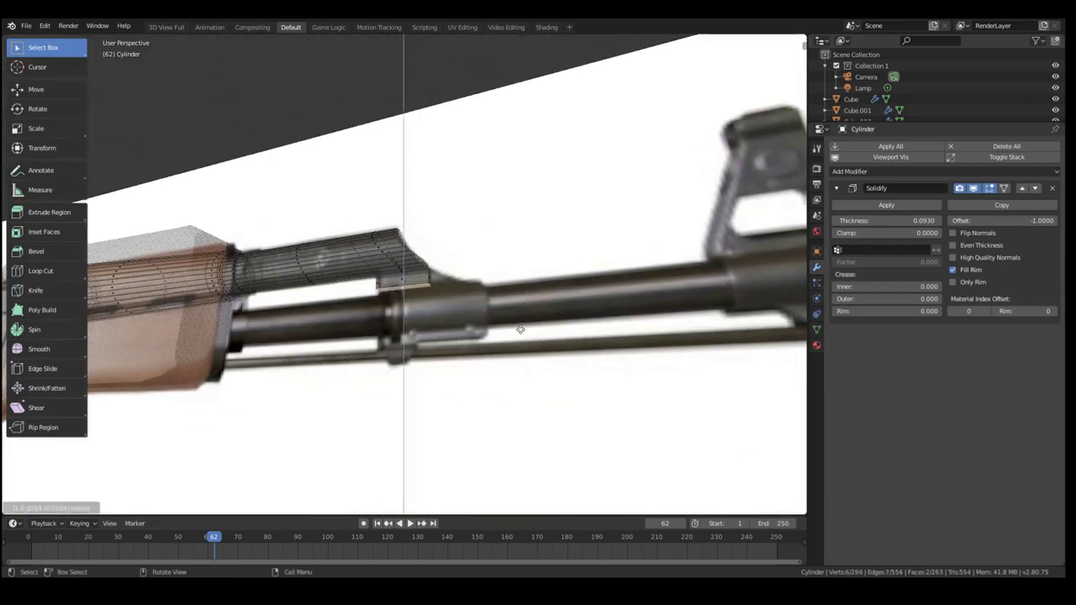
pyautogui.click(521, 329)
pyautogui.scroll(2, 478, 301)
pyautogui.scroll(-1, 471, 320)
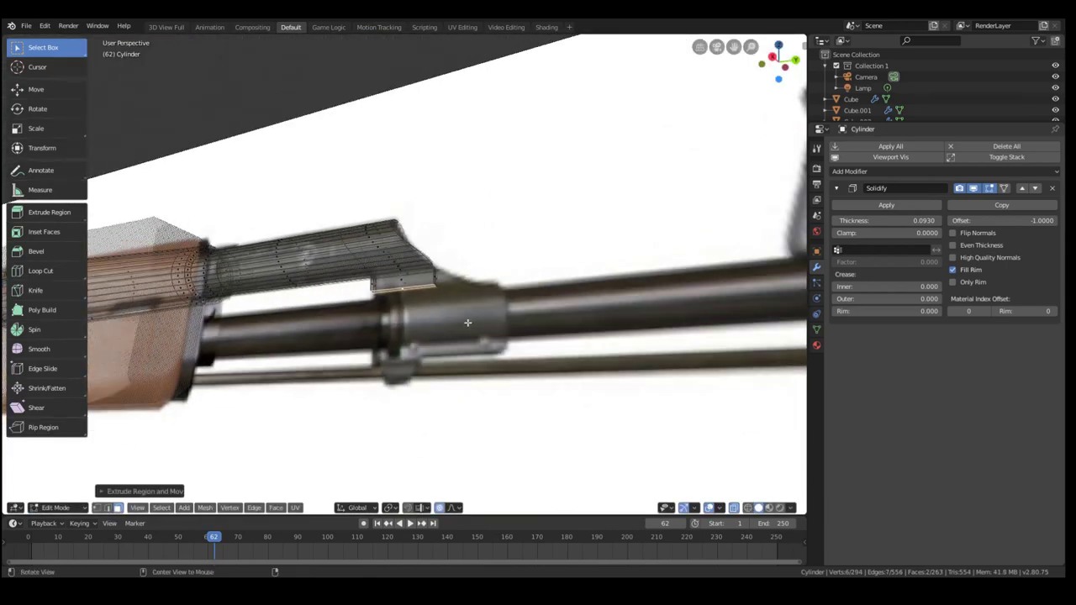
# Lower the extruded gas block faces along Z toward the barrel.
pyautogui.moveTo(468, 322); pyautogui.dragTo(447, 362, button='middle')
pyautogui.press('g')
pyautogui.press('z')
pyautogui.rightClick(447, 363)
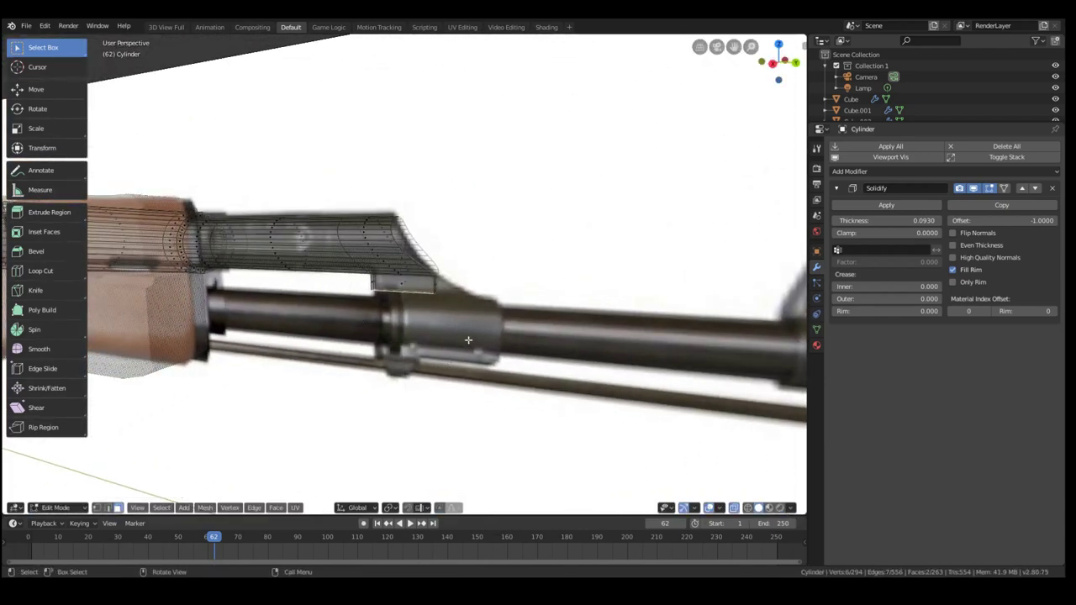
pyautogui.press('g')
pyautogui.press('z')
pyautogui.click(459, 321)
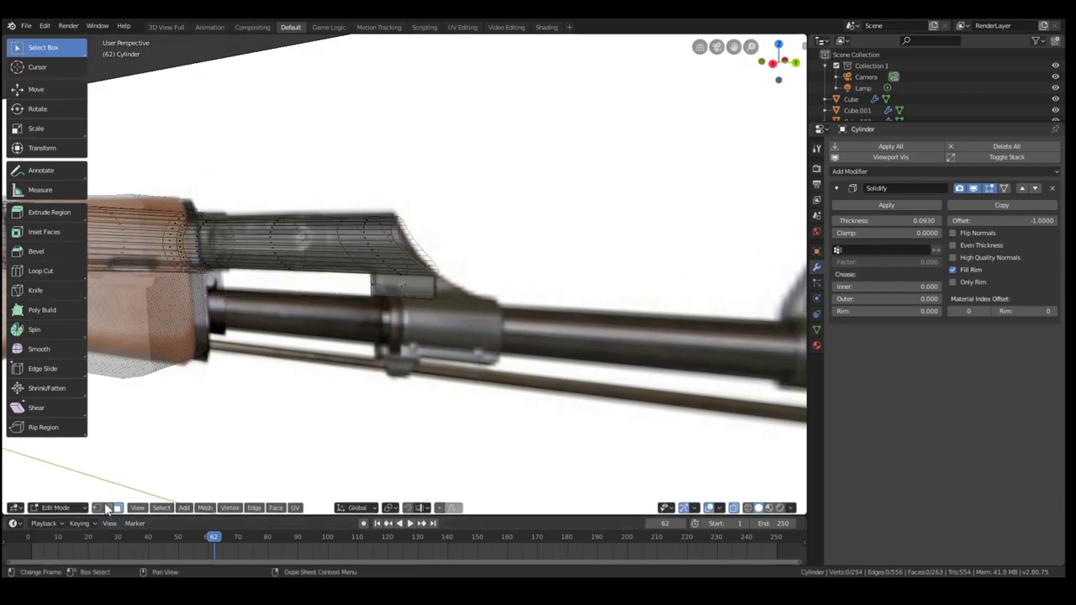
# Move the gas block's lower front edge forward along Y to match the sloped shape in the reference.
pyautogui.press('g')
pyautogui.press('y')
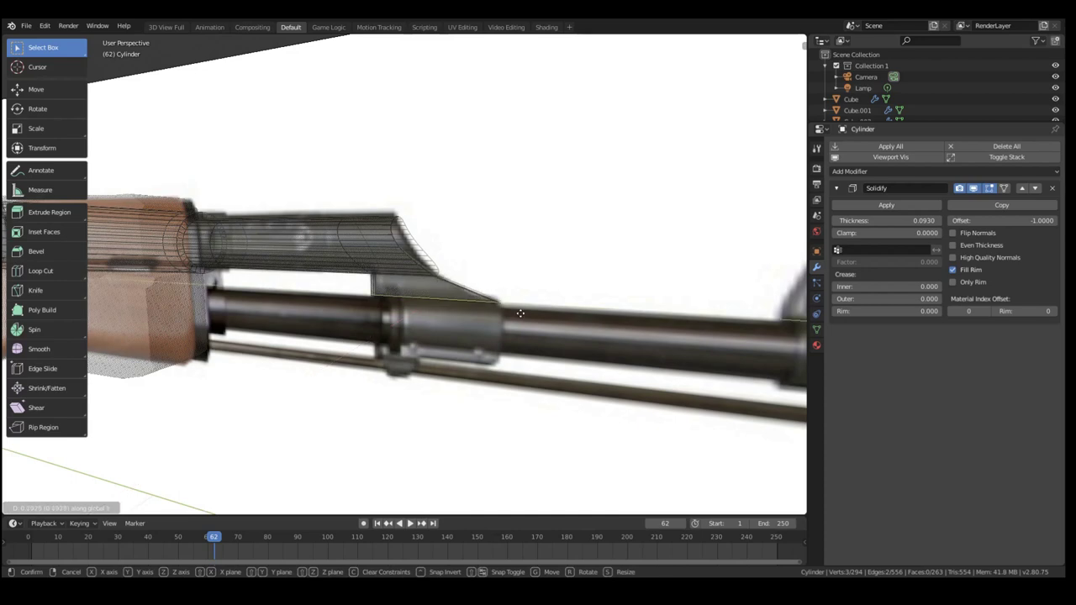
pyautogui.click(521, 311)
pyautogui.moveTo(521, 311); pyautogui.dragTo(496, 335, button='middle')
pyautogui.press('Tab')
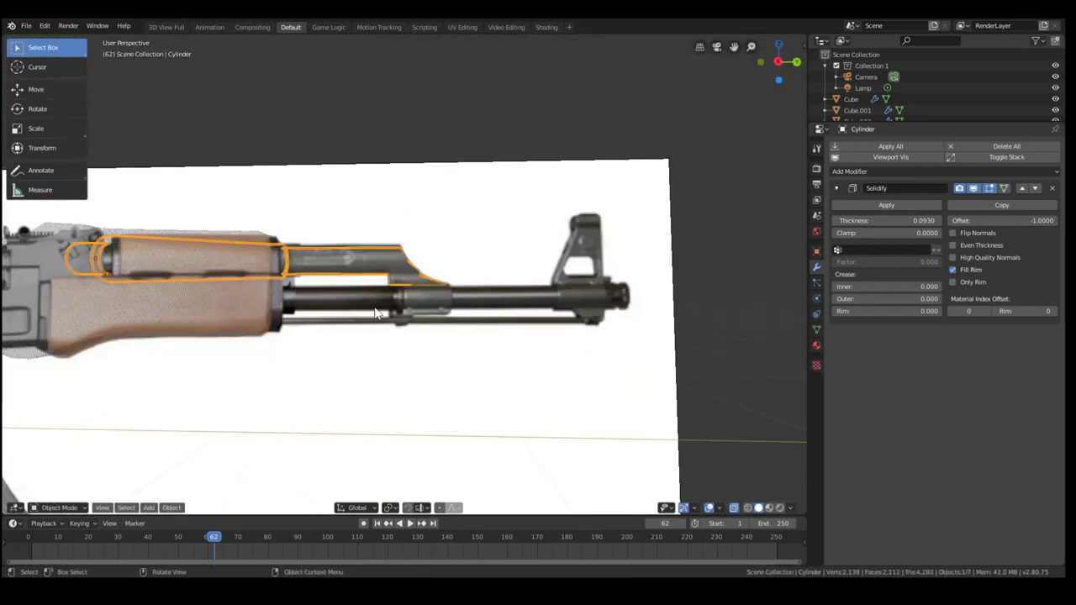
pyautogui.press('Tab')
pyautogui.press('Tab')
# Add a mesh cylinder for the barrel, then rotate and scale it toward the reference barrel's size.
pyautogui.click(481, 276)
pyautogui.hotkey('shift', 'a')
pyautogui.click(528, 325)
pyautogui.scroll(-4, 528, 324)
pyautogui.press('r')
pyautogui.press('g')
pyautogui.press('s')
pyautogui.click(417, 351)
# Position and resize the barrel cylinder in side view where the barrel leaves the lower handguard.
pyautogui.moveTo(418, 352); pyautogui.dragTo(297, 236, button='middle')
pyautogui.press('g')
pyautogui.press('KP_3')
pyautogui.scroll(6, 297, 235)
pyautogui.press('s')
# Resize the cylinder's front end and extrude it along the reference barrel to the muzzle.
pyautogui.press('Tab')
pyautogui.moveTo(278, 316); pyautogui.dragTo(239, 323, button='middle')
pyautogui.click(237, 309)
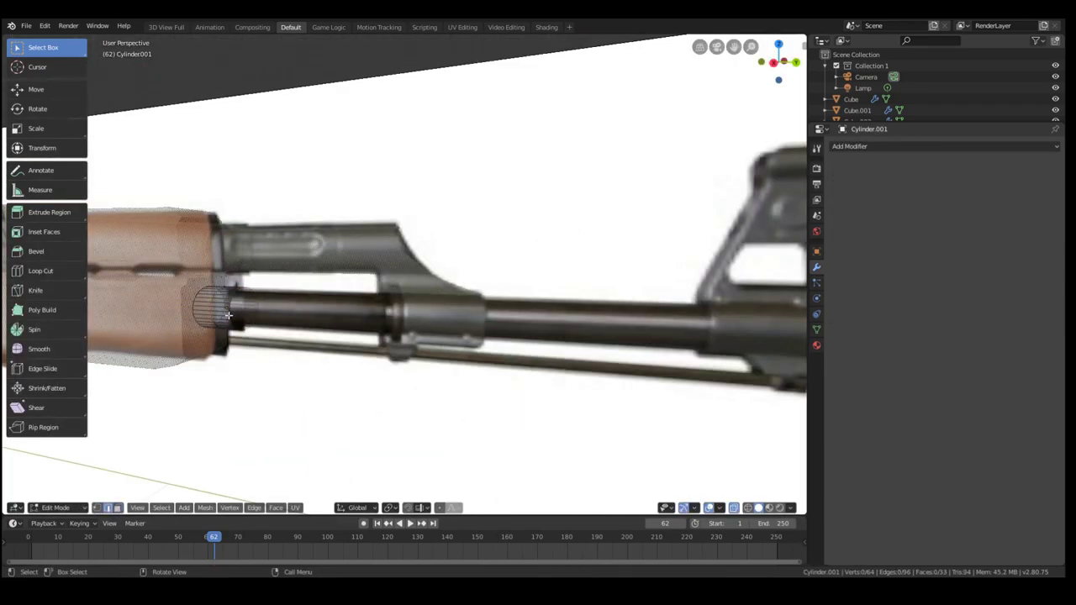
pyautogui.press('KP_3')
pyautogui.press('s')
pyautogui.press('e')
pyautogui.scroll(-3, 800, 316)
# Extrude a short ring at the barrel's muzzle end and adjust its position.
pyautogui.moveTo(800, 315); pyautogui.dragTo(545, 345, button='middle')
pyautogui.scroll(6, 545, 345)
pyautogui.press('e')
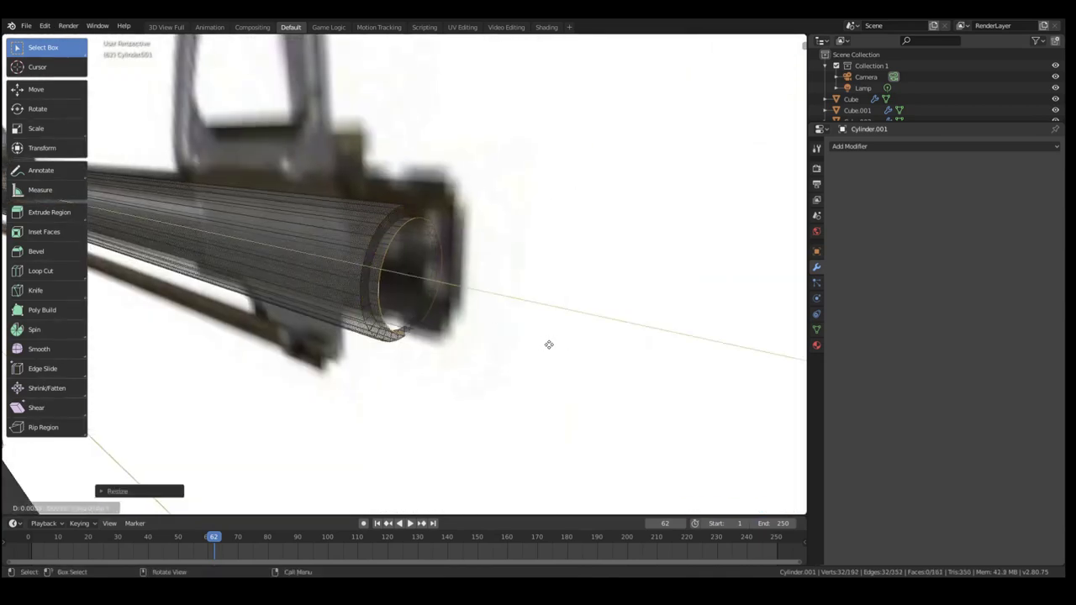
pyautogui.press('g')
# Add a Solidify modifier to the barrel and save the file.
pyautogui.click(942, 146)
pyautogui.click(811, 341)
pyautogui.press('Tab')
pyautogui.scroll(-5, 403, 336)
pyautogui.moveTo(404, 336); pyautogui.dragTo(224, 300, button='middle')
pyautogui.click(223, 300)
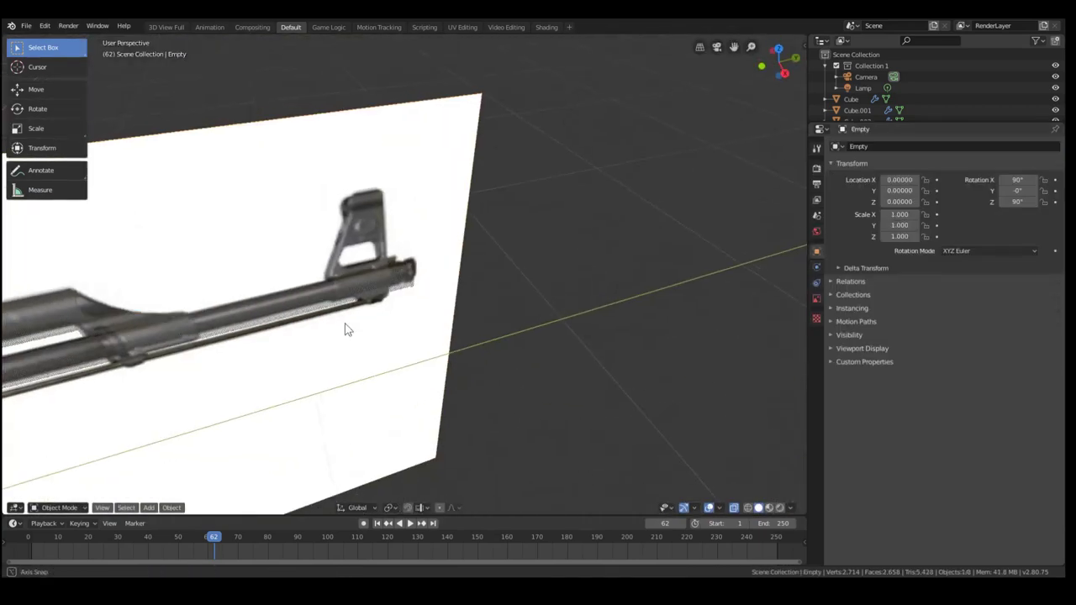
pyautogui.hotkey('ctrl', 's')
# Add another cylinder, align it with the barrel, and scale it down into a collar under the gas block.
pyautogui.moveTo(367, 279); pyautogui.dragTo(283, 271, button='middle')
pyautogui.press('g')
pyautogui.click(290, 270)
pyautogui.hotkey('shift', 'a')
pyautogui.click(328, 271)
pyautogui.press('g')
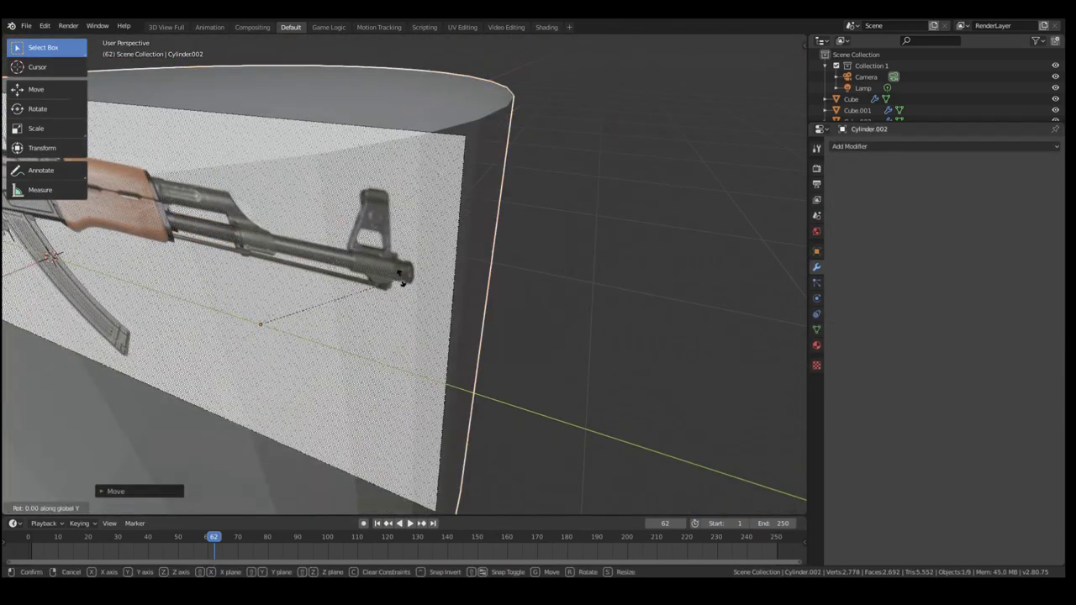
pyautogui.press('KP_3')
pyautogui.press('s')
pyautogui.click(362, 276)
# Delete the end faces of the collar cylinder so that it is open around the barrel.
pyautogui.scroll(5, 361, 276)
pyautogui.press('Tab')
pyautogui.moveTo(211, 283)
pyautogui.mouseDown(button='middle')
pyautogui.moveTo(244, 294)
pyautogui.moveTo(268, 327)
pyautogui.moveTo(241, 296)
pyautogui.moveTo(401, 323)
pyautogui.mouseUp(button='middle')
pyautogui.press('x')
pyautogui.press('Tab')
# Add a Solidify modifier to the collar and resize it around the barrel in rendered shading.
pyautogui.click(941, 146)
pyautogui.click(811, 340)
pyautogui.scroll(6, 401, 324)
pyautogui.press('z')
pyautogui.press('s')
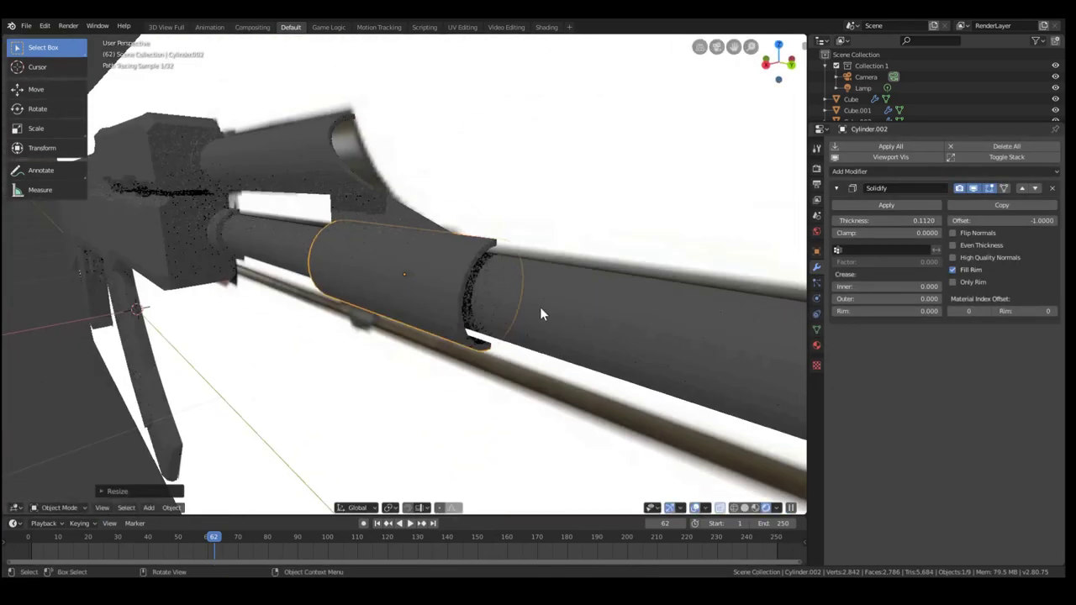
# Set the collar's Solidify thickness to -0.205 and slide a loop cut along the collar.
pyautogui.moveTo(504, 278); pyautogui.dragTo(421, 260, button='middle')
pyautogui.moveTo(886, 220); pyautogui.dragTo(924, 220)
pyautogui.moveTo(470, 261); pyautogui.dragTo(387, 259, button='middle')
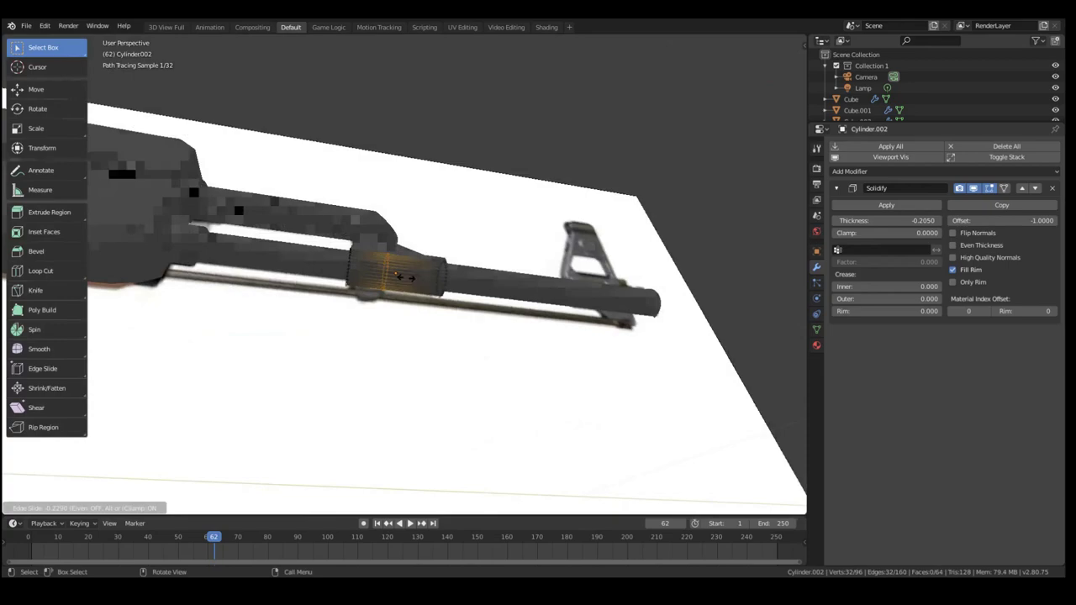
pyautogui.scroll(5, 364, 296)
pyautogui.moveTo(364, 297)
pyautogui.mouseDown(button='middle')
pyautogui.moveTo(283, 252)
pyautogui.moveTo(358, 300)
pyautogui.moveTo(379, 297)
pyautogui.mouseUp(button='middle')
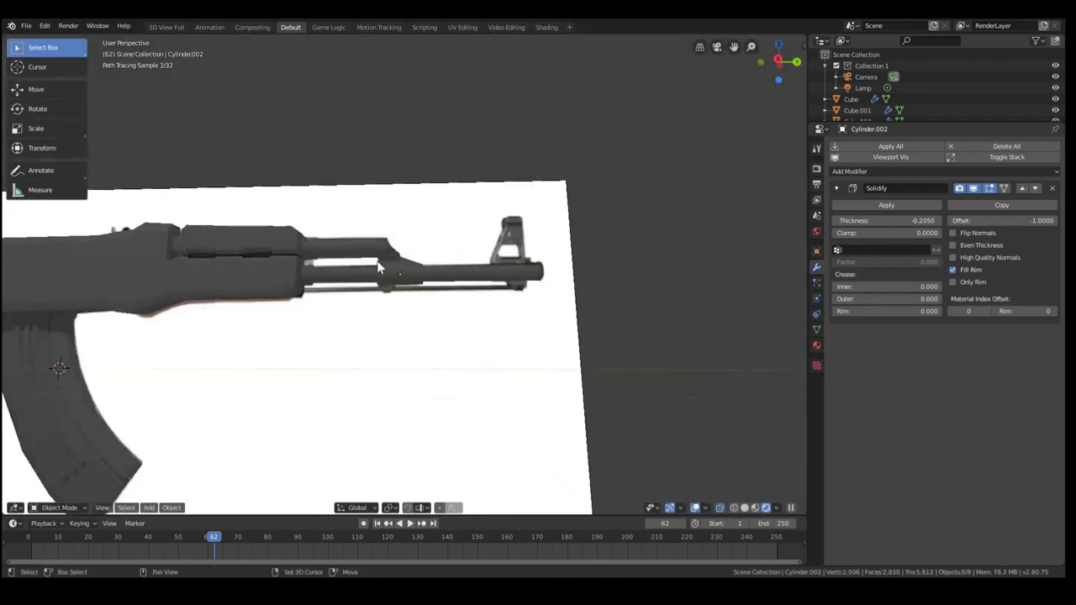
# Add a cylinder and rotate it about X to form the cleaning rod beneath the barrel.
pyautogui.hotkey('shift', 'a')
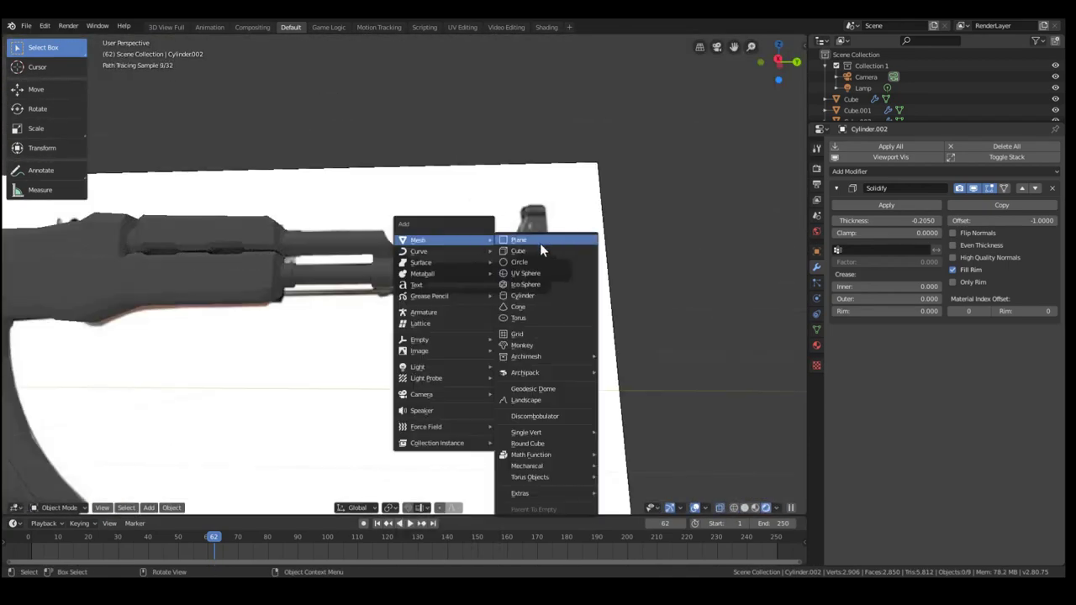
pyautogui.click(537, 253)
pyautogui.press('r')
pyautogui.press('x')
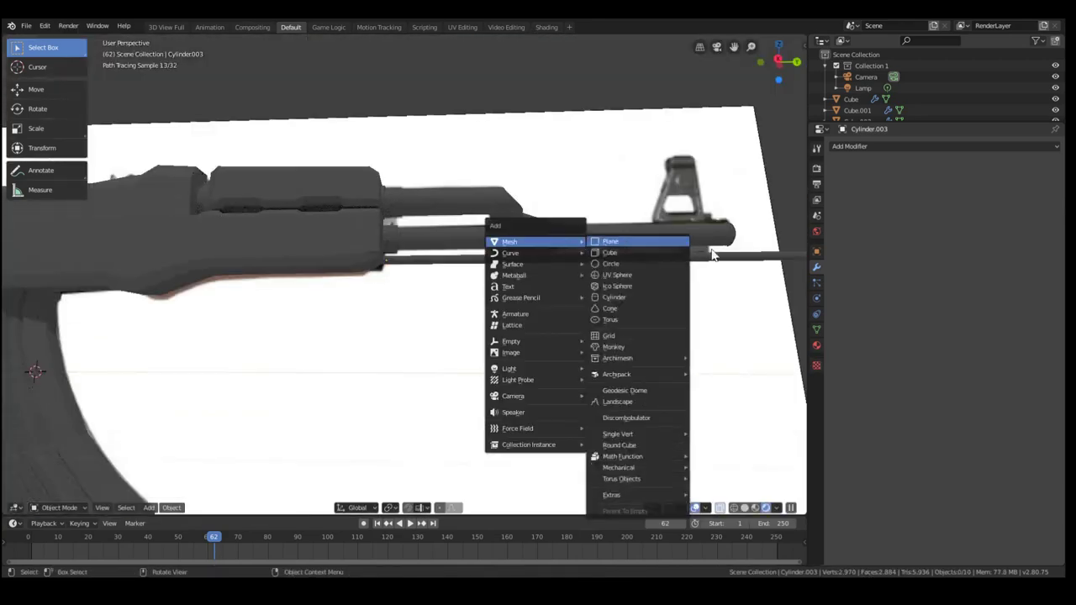
# Add a cube, scale it into a small block and move it along Y between the barrel and the rod's front end.
pyautogui.click(636, 254)
pyautogui.press('s')
pyautogui.press('g')
pyautogui.press('y')
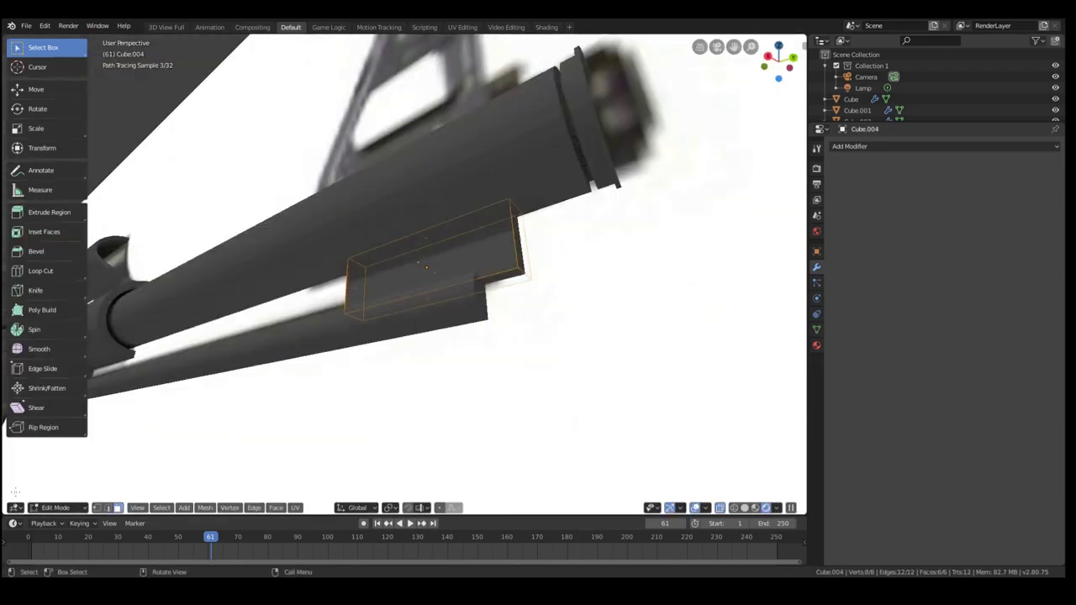
pyautogui.press('Tab')
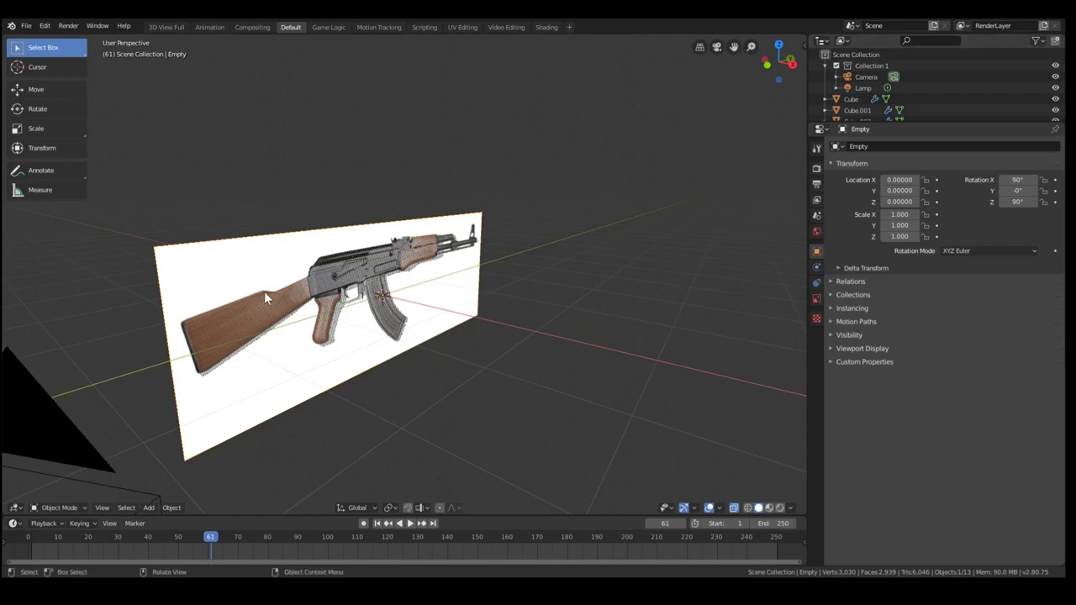
# Examine the whole rifle model against the reference image from several angles and distances.
pyautogui.moveTo(264, 291)
pyautogui.mouseDown(button='middle')
pyautogui.moveTo(365, 274)
pyautogui.moveTo(290, 305)
pyautogui.moveTo(260, 286)
pyautogui.mouseUp(button='middle')
pyautogui.scroll(8, 326, 291)
pyautogui.scroll(-9, 326, 291)
pyautogui.moveTo(377, 279); pyautogui.dragTo(326, 297, button='middle')
pyautogui.scroll(4, 215, 296)
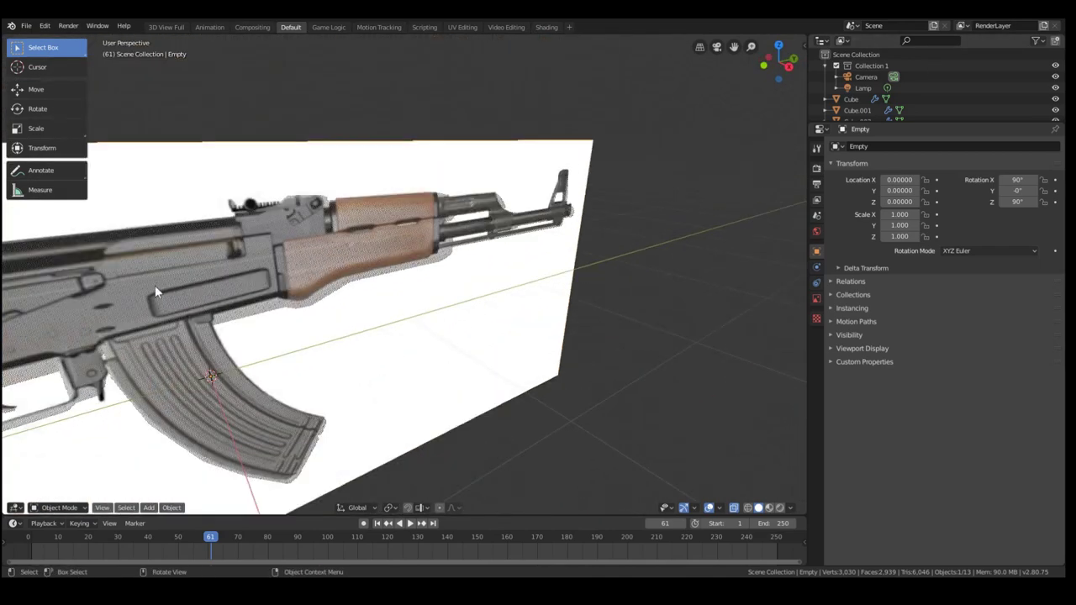
pyautogui.scroll(-3, 163, 295)
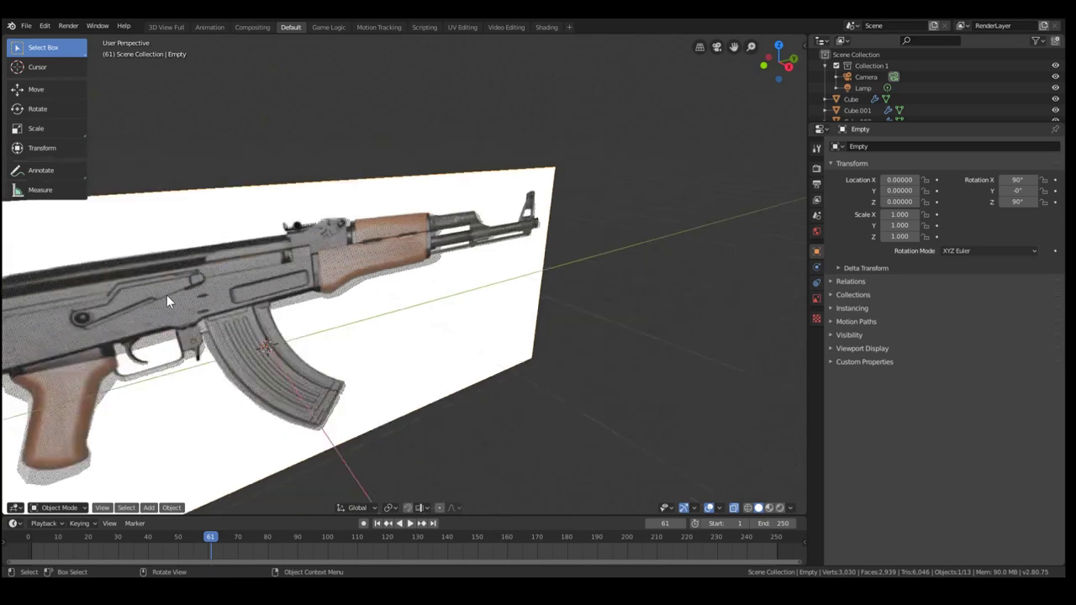
pyautogui.moveTo(167, 295); pyautogui.dragTo(202, 370, button='middle')
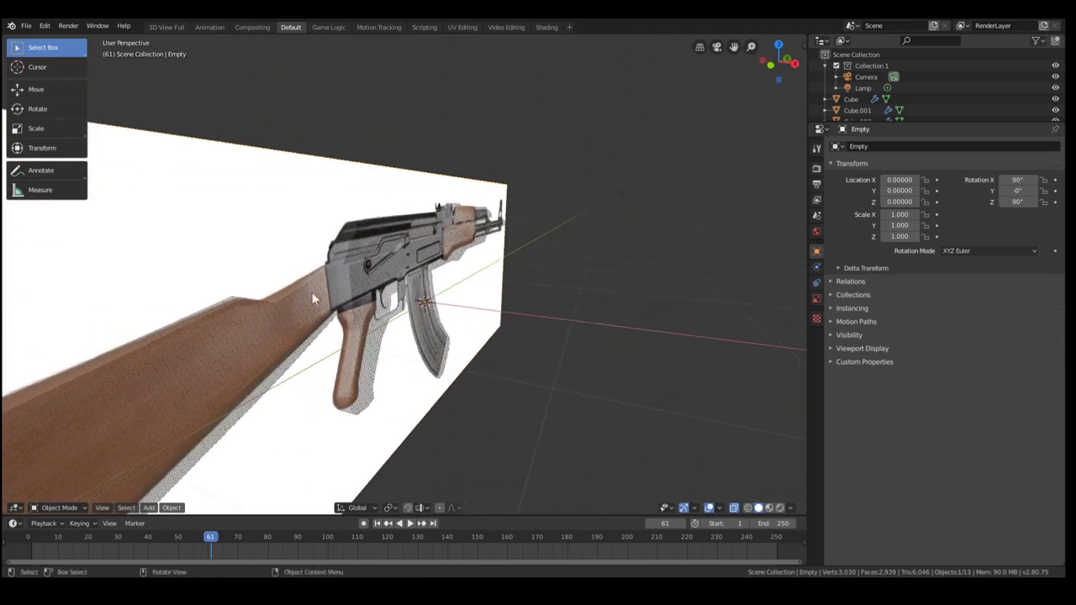
pyautogui.moveTo(493, 220); pyautogui.dragTo(432, 258, button='middle')
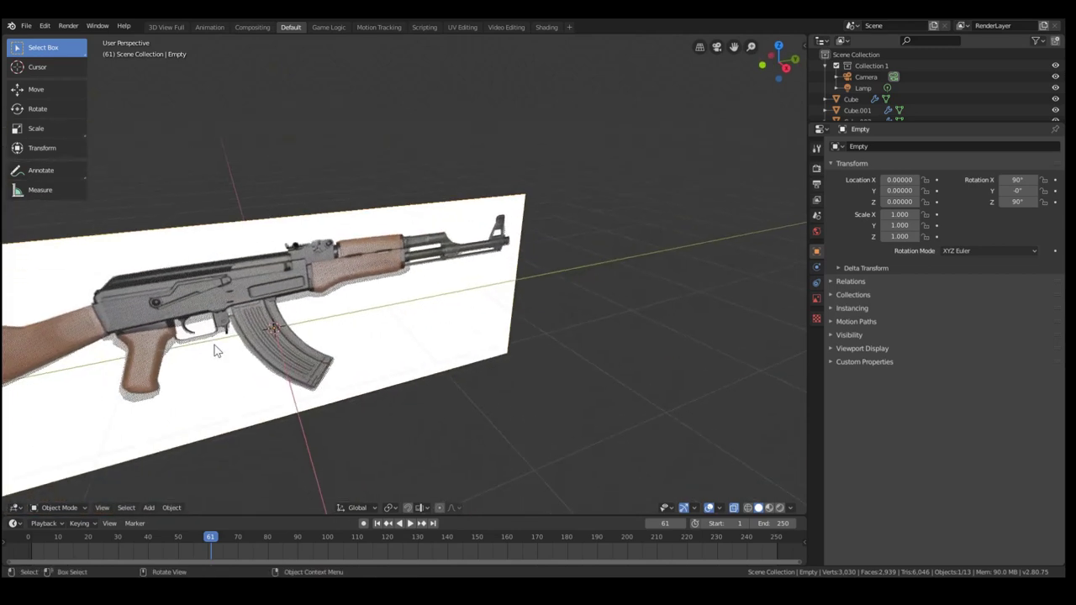
pyautogui.scroll(3, 202, 326)
pyautogui.moveTo(197, 319); pyautogui.dragTo(379, 306, button='middle')
pyautogui.scroll(-5, 379, 307)
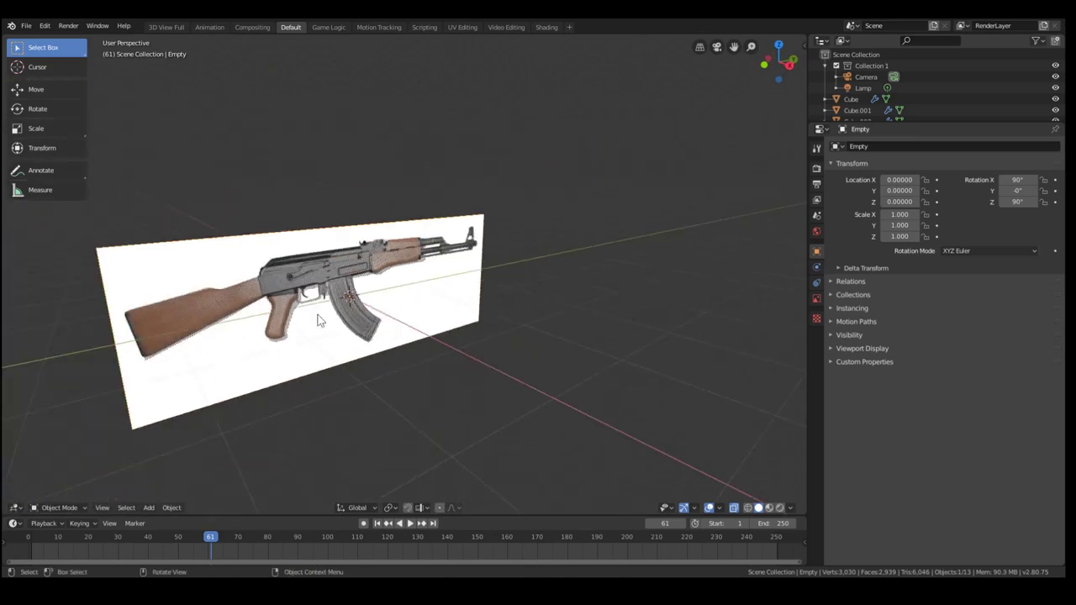
pyautogui.scroll(3, 284, 315)
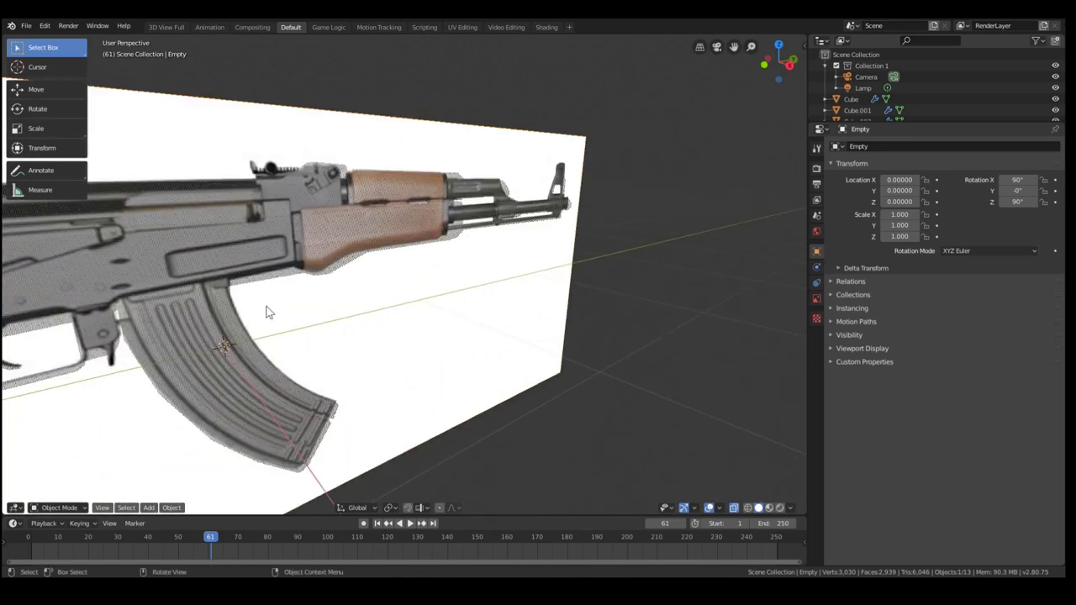
pyautogui.scroll(-6, 357, 317)
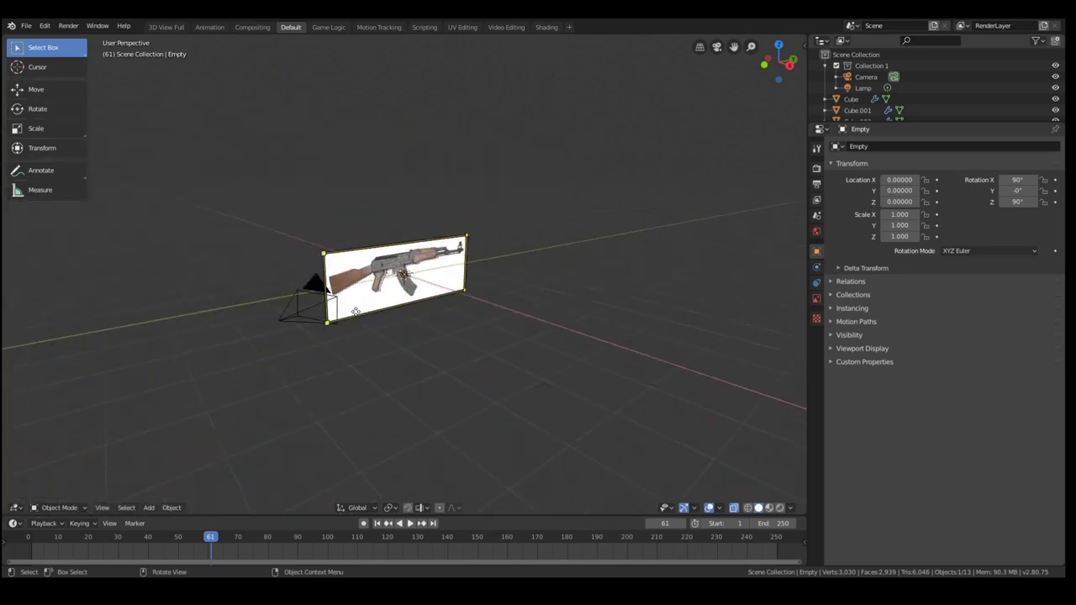
pyautogui.scroll(5, 459, 214)
# Show the rifle in wireframe shading around the receiver and magazine and deselect everything.
pyautogui.click(459, 214)
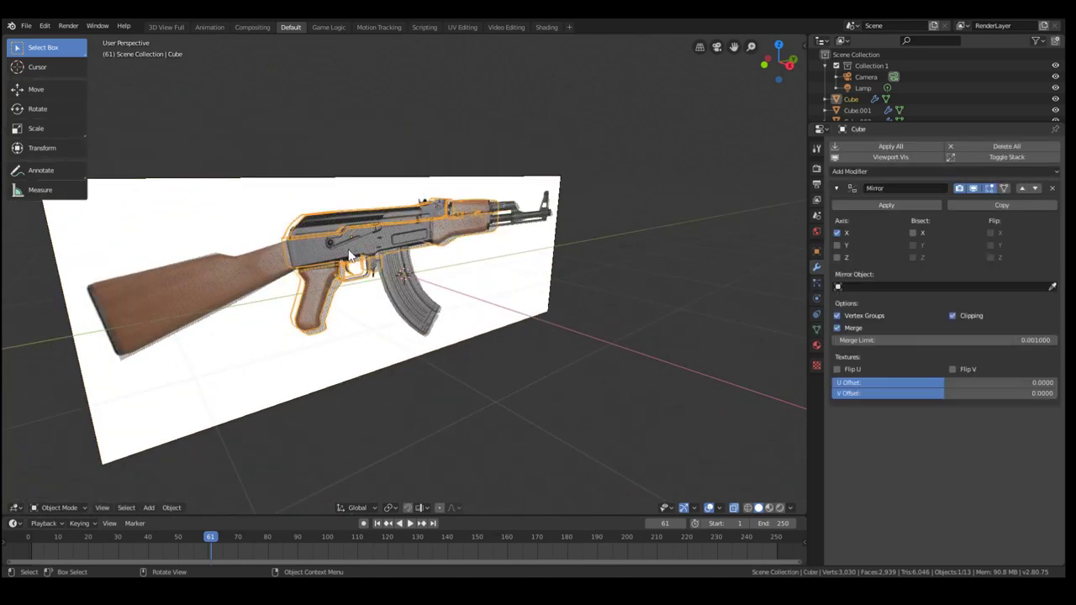
pyautogui.scroll(2, 348, 250)
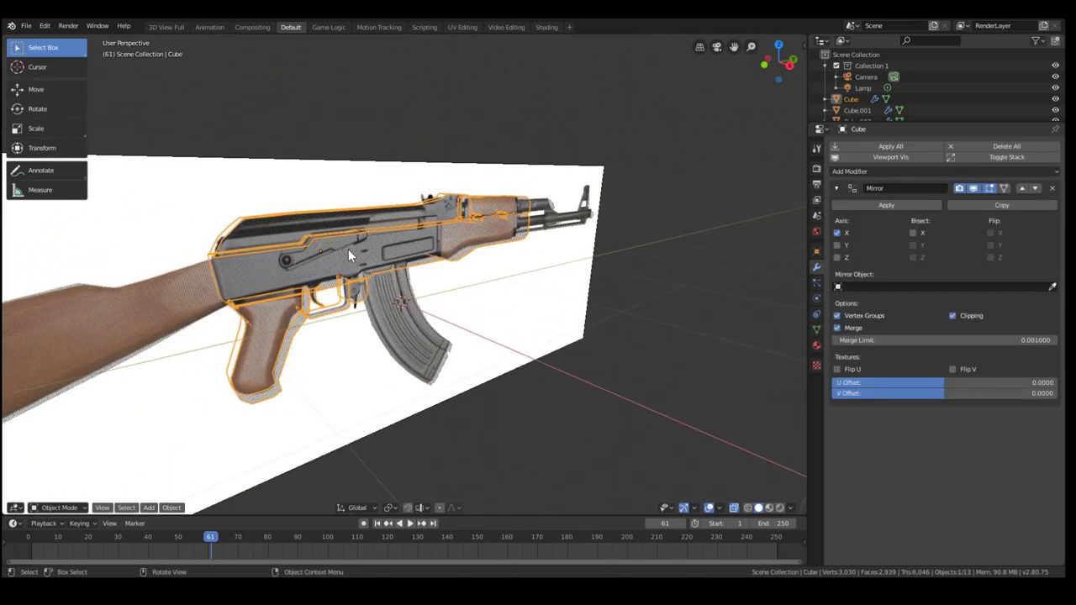
pyautogui.moveTo(483, 98); pyautogui.dragTo(365, 213, button='middle')
pyautogui.scroll(3, 365, 214)
pyautogui.scroll(2, 365, 219)
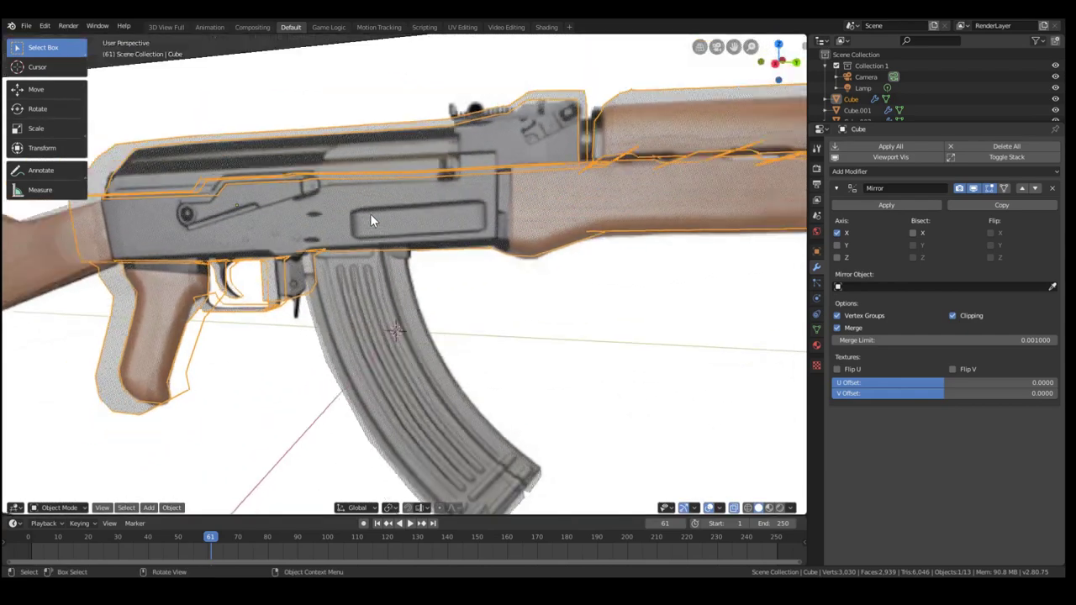
pyautogui.press('z')
pyautogui.click(390, 175)
pyautogui.moveTo(390, 174); pyautogui.dragTo(417, 206, button='middle')
pyautogui.press('a')
pyautogui.press('a')
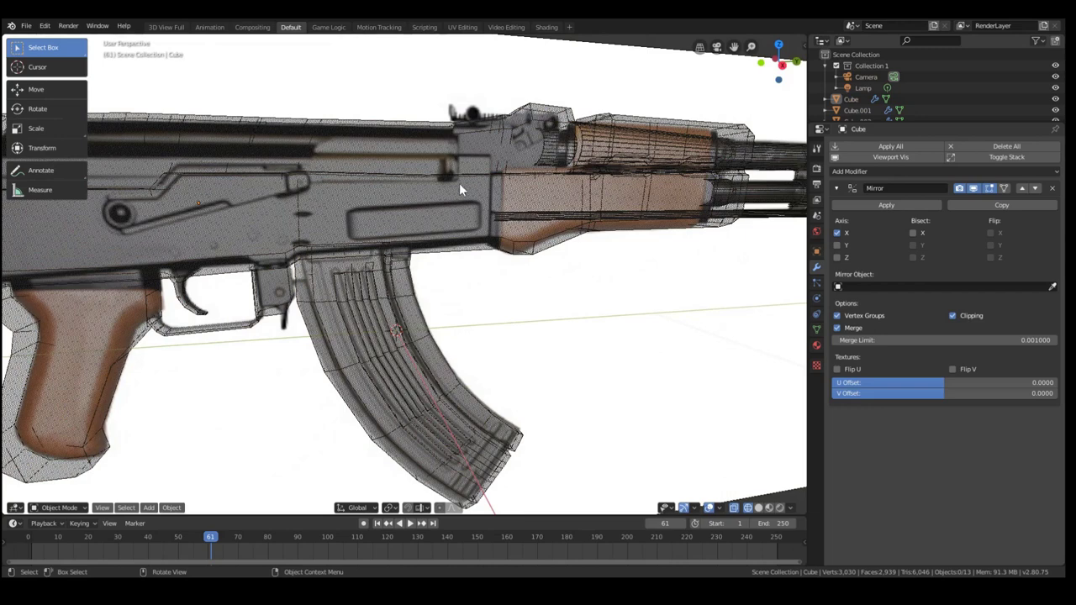
# Edit the receiver mesh and add two centred loop cuts around the rectangular panel above the magazine.
pyautogui.moveTo(228, 216); pyautogui.dragTo(252, 217, button='middle')
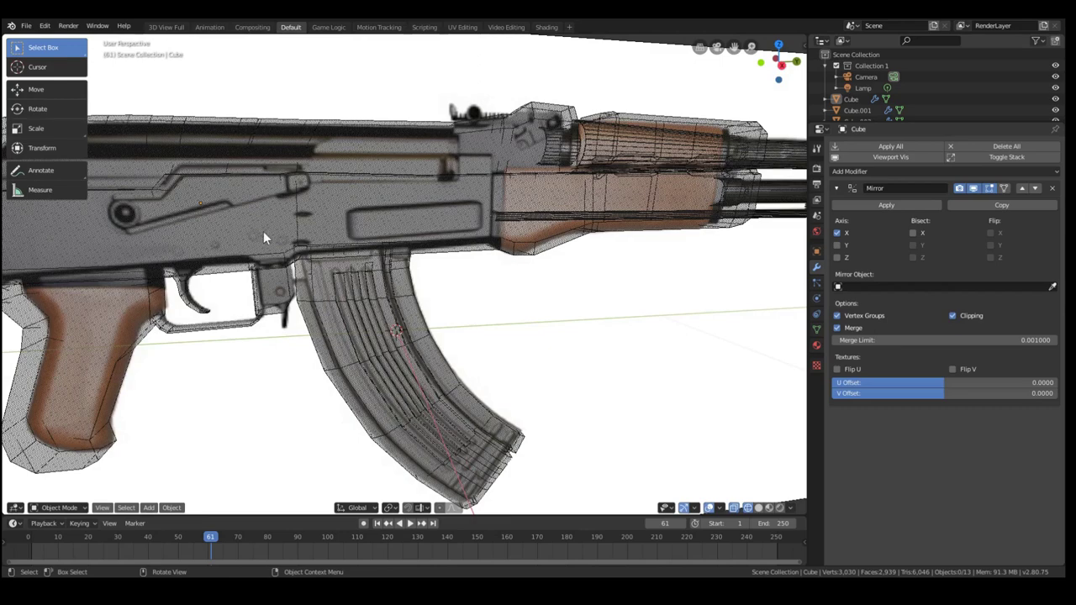
pyautogui.moveTo(264, 233); pyautogui.dragTo(325, 229, button='middle')
pyautogui.click(324, 229)
pyautogui.click(312, 177)
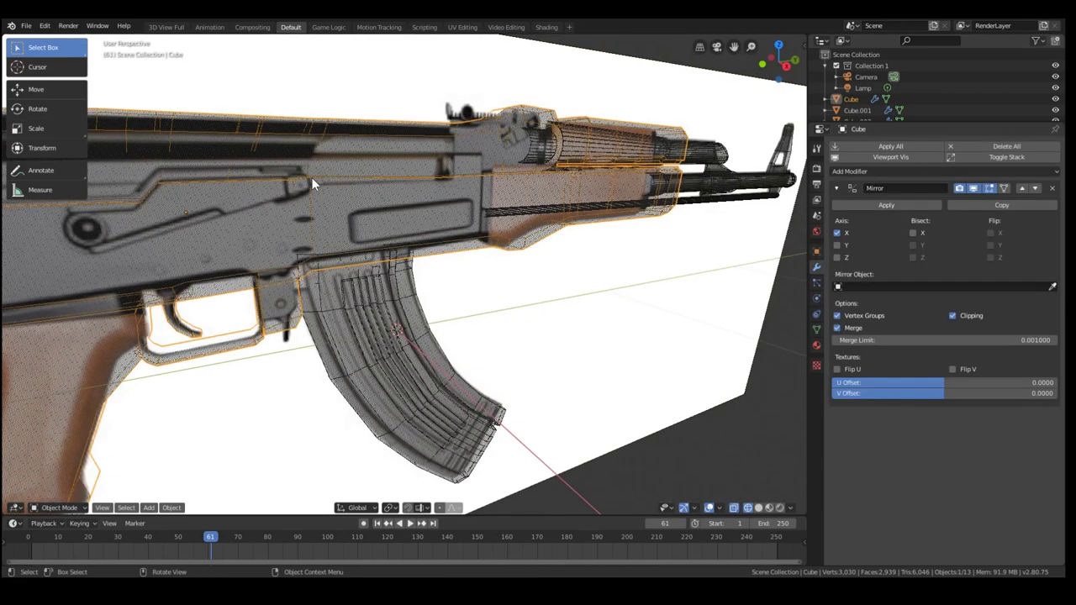
pyautogui.press('Tab')
pyautogui.moveTo(312, 177); pyautogui.dragTo(420, 222, button='middle')
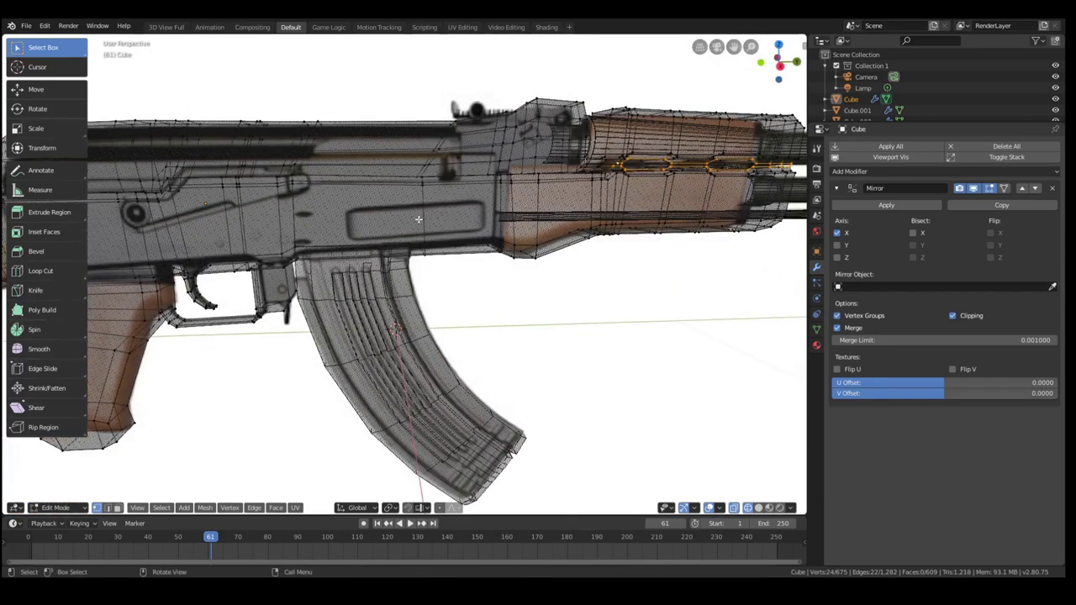
pyautogui.hotkey('ctrl', 'r')
pyautogui.click(424, 215)
pyautogui.rightClick(430, 215)
pyautogui.hotkey('ctrl', 'r')
pyautogui.click(506, 232)
pyautogui.rightClick(496, 241)
# Add loop cuts at the rear and front ends of the receiver's rectangular side panel.
pyautogui.hotkey('ctrl', 'r')
pyautogui.click(358, 214)
pyautogui.click(344, 220)
pyautogui.hotkey('ctrl', 'r')
pyautogui.click(479, 205)
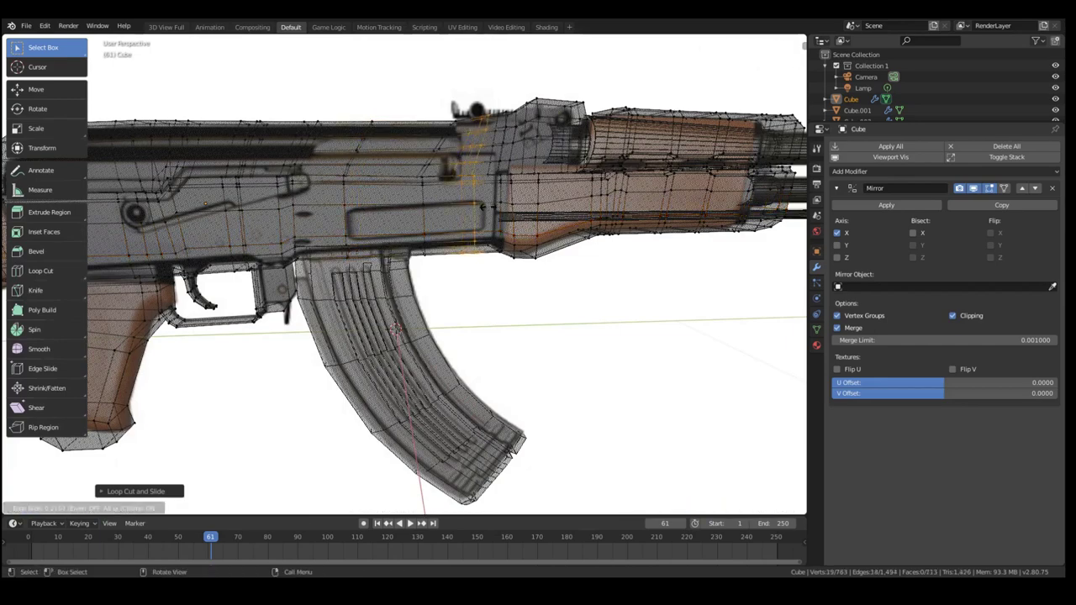
# Select the two faces covering the rectangular panel above the magazine and inset them slightly.
pyautogui.moveTo(485, 206); pyautogui.dragTo(465, 210, button='middle')
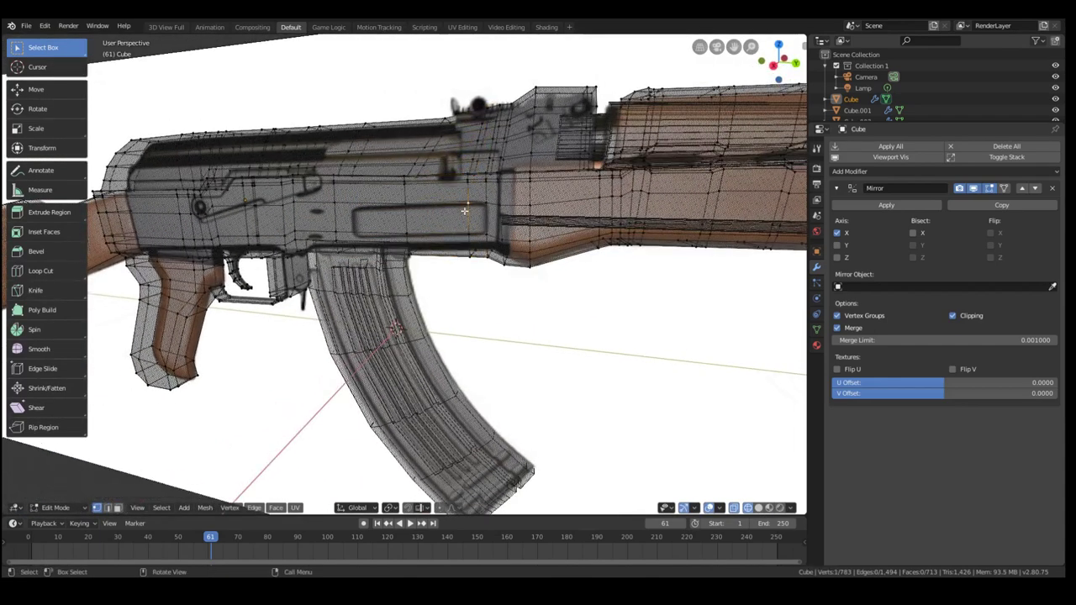
pyautogui.keyDown('shift'); pyautogui.click(407, 220); pyautogui.keyUp('shift')
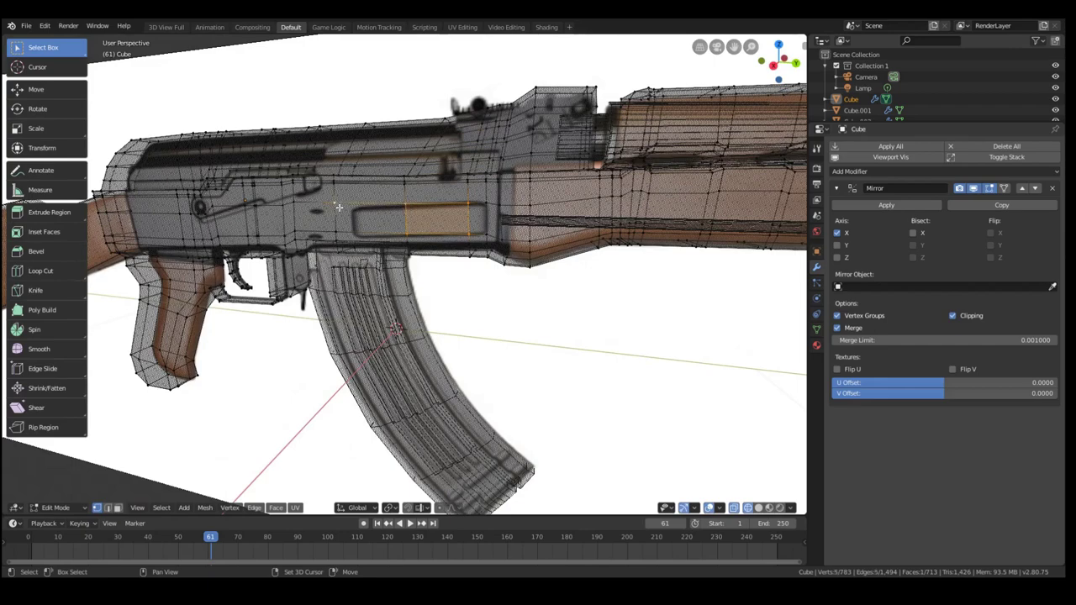
pyautogui.keyDown('shift'); pyautogui.click(339, 236); pyautogui.keyUp('shift')
pyautogui.moveTo(339, 235); pyautogui.dragTo(431, 235, button='middle')
pyautogui.scroll(2, 432, 235)
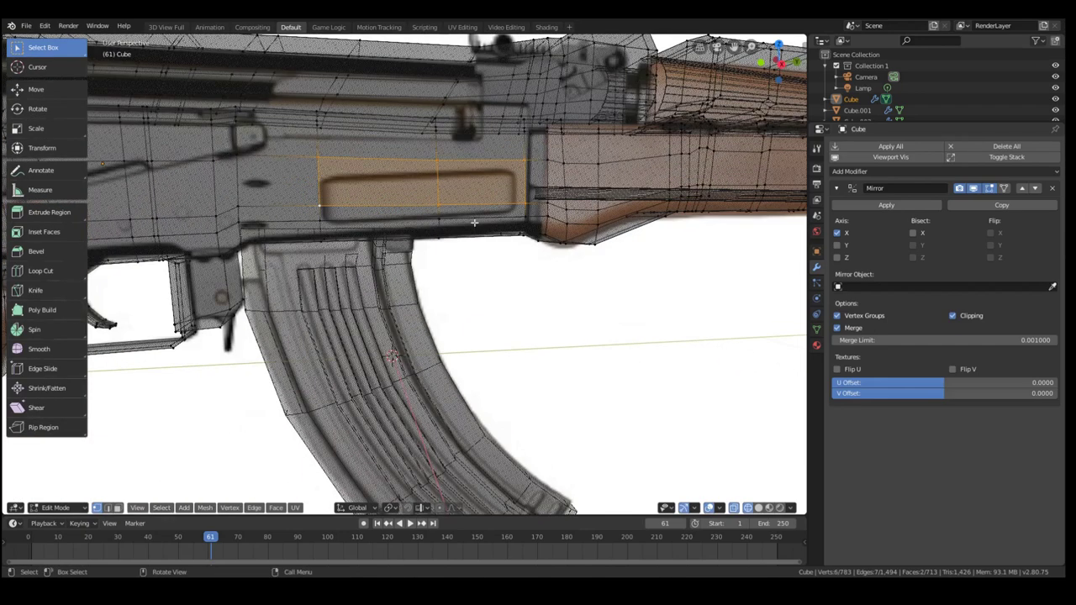
pyautogui.press('i')
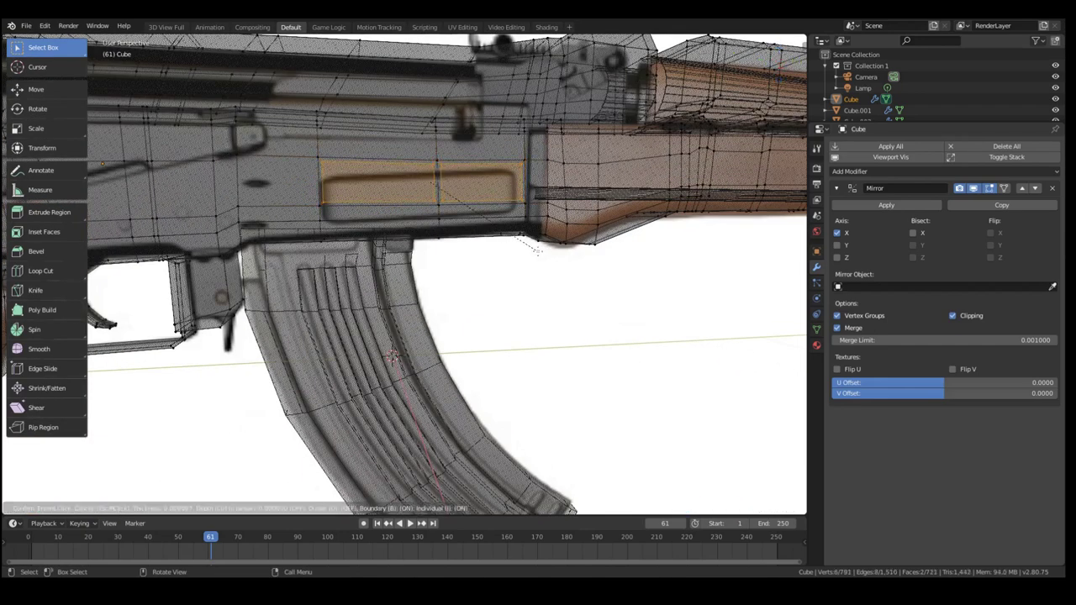
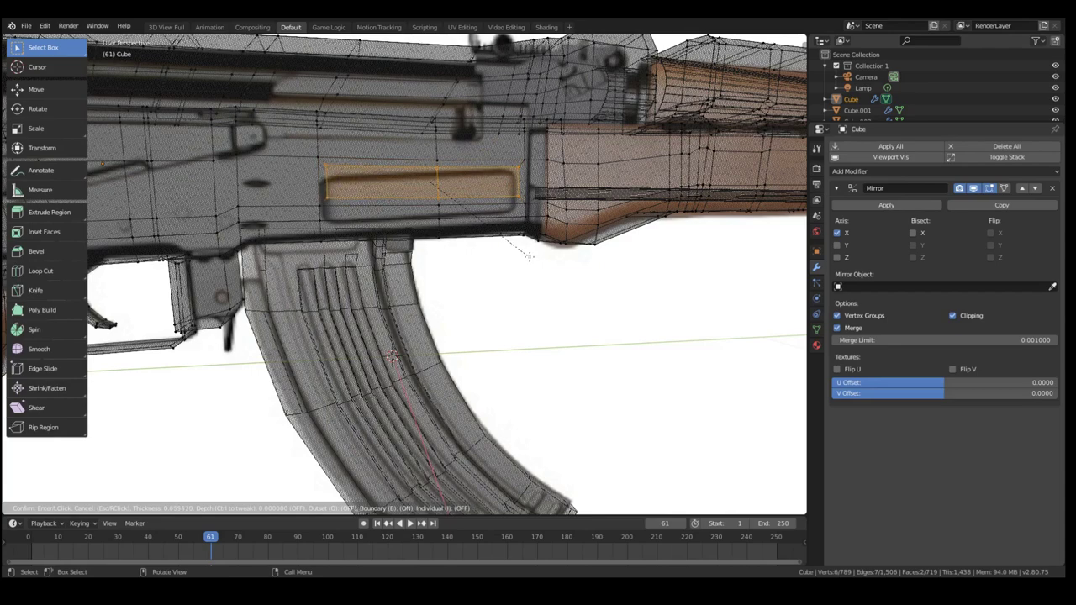
pyautogui.click(529, 257)
# Move the inset panel faces slightly along X to shape the recess in the receiver's side.
pyautogui.moveTo(529, 258); pyautogui.dragTo(556, 269, button='middle')
pyautogui.press('g')
pyautogui.press('x')
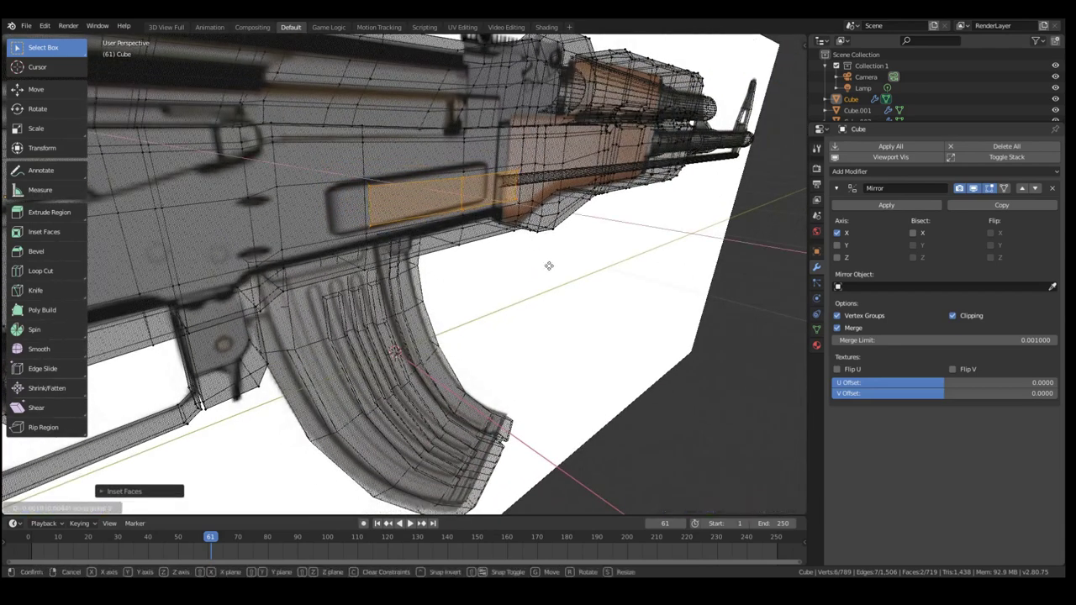
pyautogui.click(548, 265)
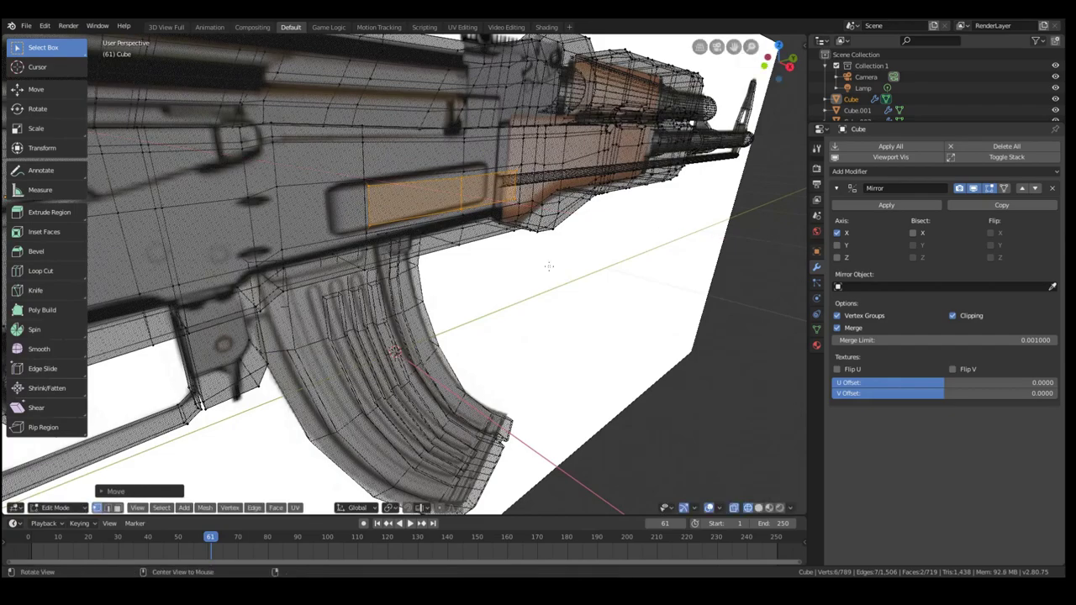
# Extrude the inset panel faces to deepen the recess in the receiver's side, preview it in rendered shading and clear the selection.
pyautogui.moveTo(548, 266)
pyautogui.mouseDown(button='middle')
pyautogui.moveTo(579, 272)
pyautogui.moveTo(560, 282)
pyautogui.moveTo(617, 236)
pyautogui.mouseUp(button='middle')
pyautogui.press('s')
pyautogui.click(536, 273)
pyautogui.hotkey('ctrl', 'z')
pyautogui.press('z')
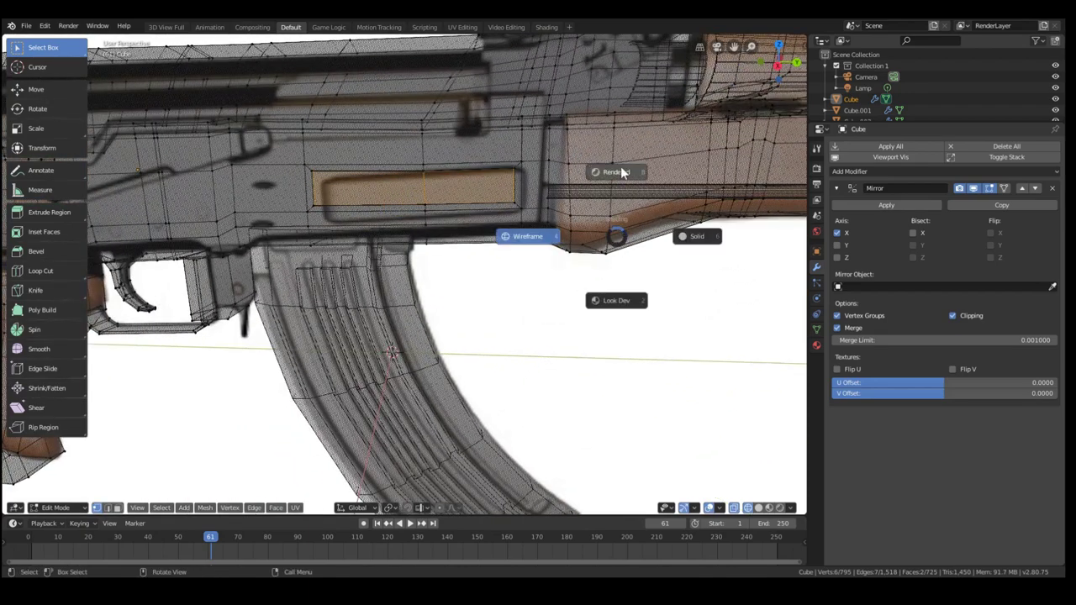
pyautogui.click(623, 171)
pyautogui.press('a')
pyautogui.press('a')
# Switch back to solid shading and examine the receiver and its side panel from several angles.
pyautogui.moveTo(529, 203)
pyautogui.mouseDown(button='middle')
pyautogui.moveTo(598, 223)
pyautogui.moveTo(547, 211)
pyautogui.mouseUp(button='middle')
pyautogui.scroll(-2, 598, 224)
pyautogui.press('z')
pyautogui.click(625, 203)
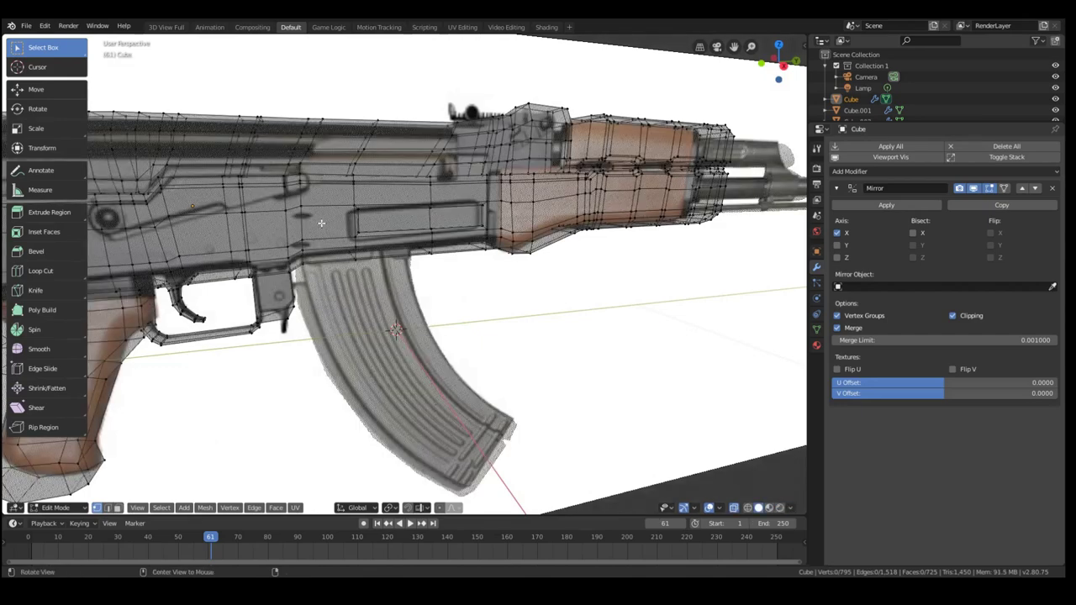
pyautogui.scroll(-1, 302, 213)
pyautogui.moveTo(333, 232); pyautogui.dragTo(307, 188, button='middle')
pyautogui.scroll(-4, 218, 204)
pyautogui.scroll(4, 217, 204)
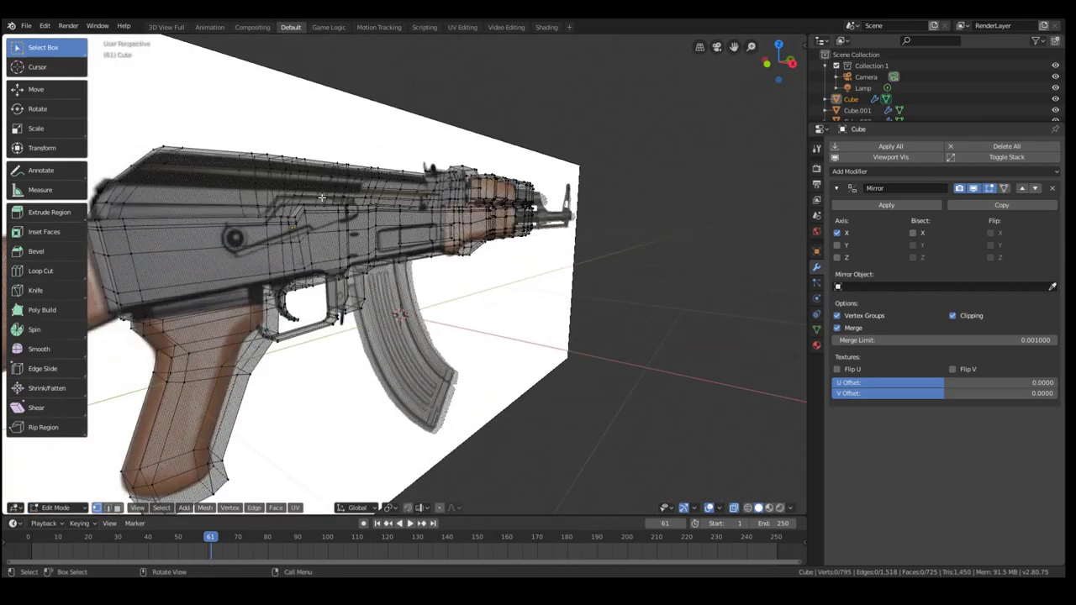
pyautogui.moveTo(262, 210); pyautogui.dragTo(213, 223, button='middle')
pyautogui.moveTo(262, 246); pyautogui.dragTo(395, 244, button='middle')
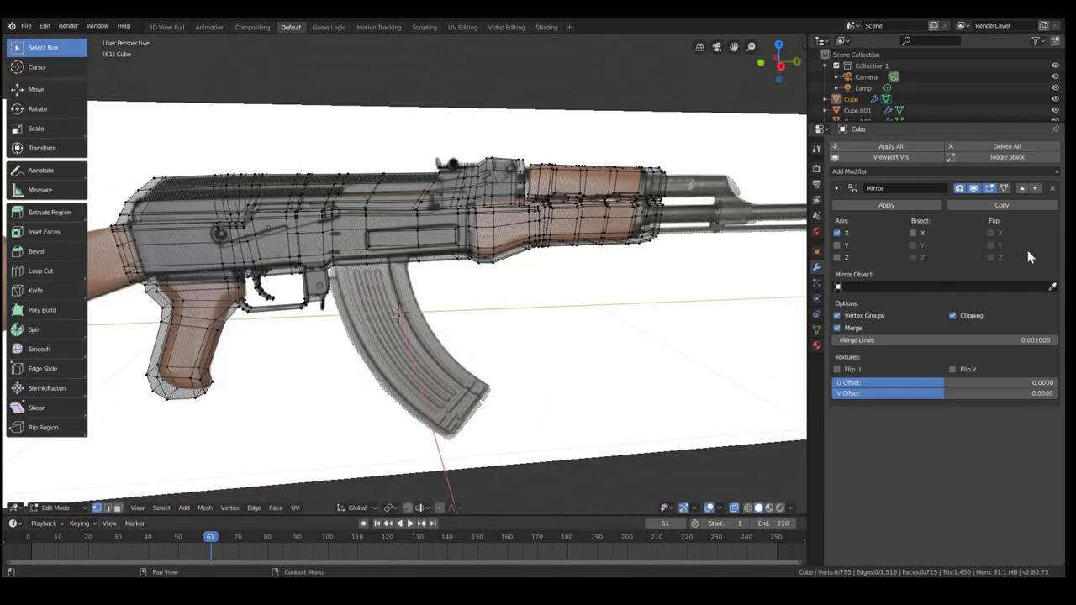
# Leave mesh editing and apply the receiver's Mirror modifier.
pyautogui.press('Tab')
pyautogui.moveTo(547, 223); pyautogui.dragTo(391, 179, button='middle')
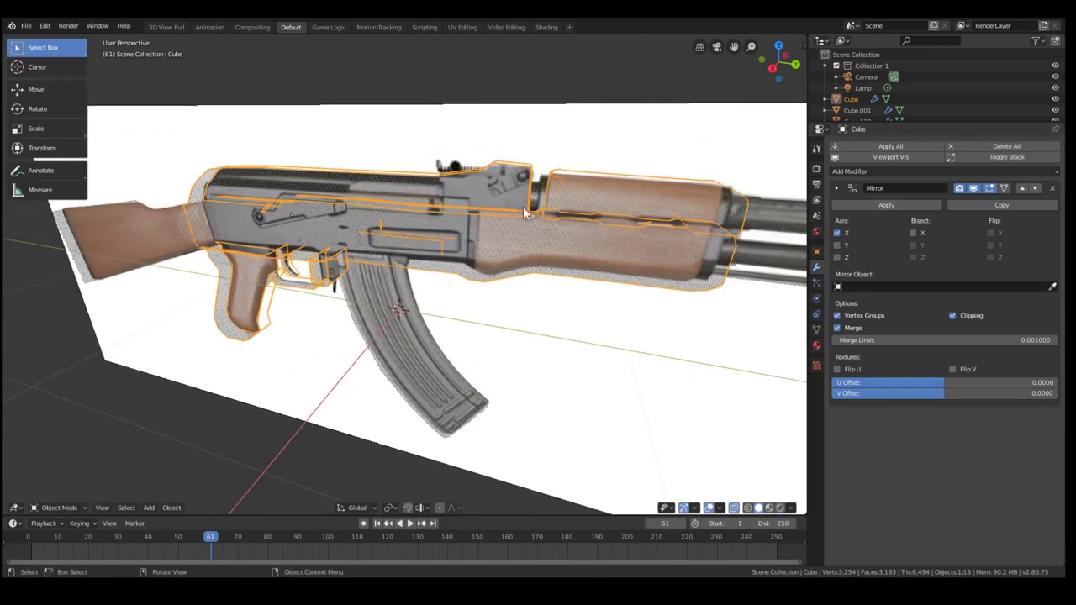
pyautogui.click(886, 204)
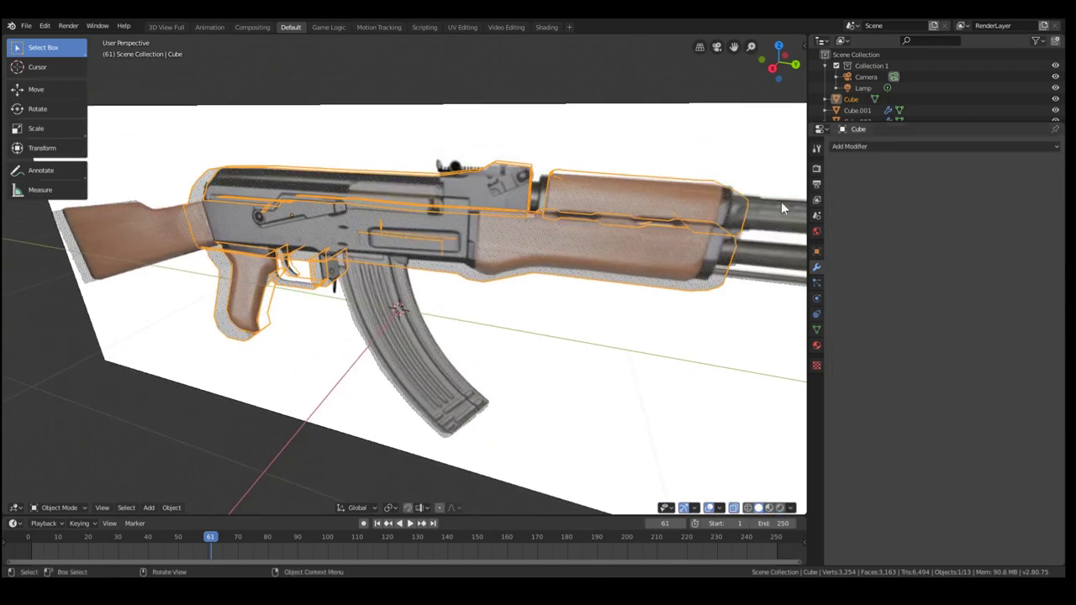
# Edit the receiver mesh again in see-through solid shading with its side facing the view.
pyautogui.moveTo(658, 215)
pyautogui.mouseDown(button='middle')
pyautogui.moveTo(528, 223)
pyautogui.moveTo(288, 184)
pyautogui.moveTo(202, 193)
pyautogui.moveTo(280, 204)
pyautogui.moveTo(329, 192)
pyautogui.moveTo(299, 200)
pyautogui.mouseUp(button='middle')
pyautogui.press('z')
pyautogui.press('Escape')
pyautogui.press('Tab')
pyautogui.press('z')
pyautogui.click(220, 200)
pyautogui.press('z')
pyautogui.click(381, 204)
pyautogui.moveTo(319, 214); pyautogui.dragTo(245, 216, button='middle')
# Try selecting the horizontal edge loop along the receiver's side, check it in right view and clear the selection.
pyautogui.keyDown('alt'); pyautogui.click(217, 236); pyautogui.keyUp('alt')
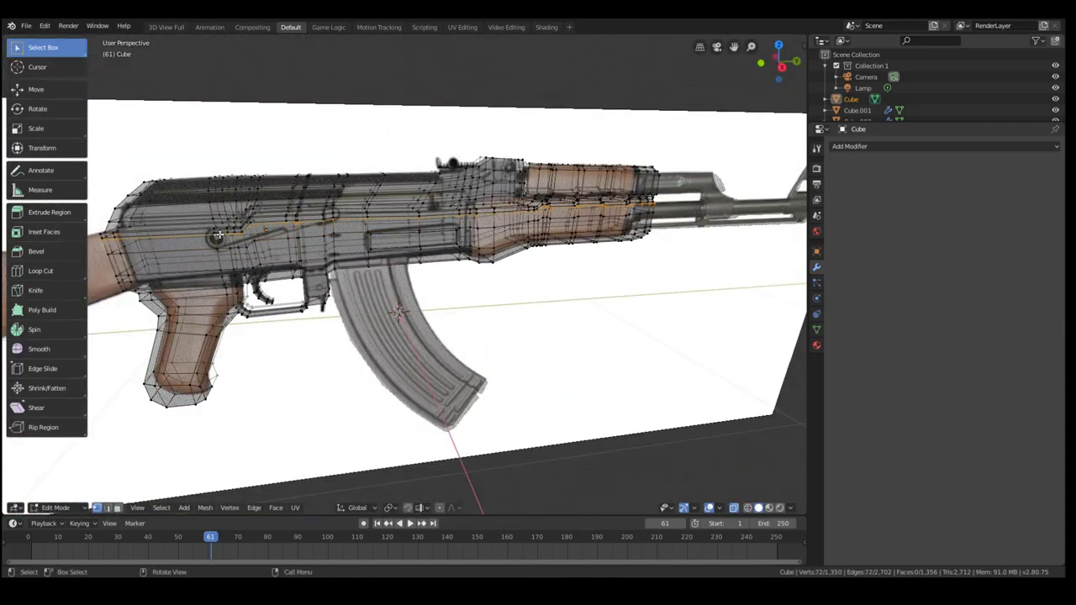
pyautogui.scroll(-3, 220, 235)
pyautogui.scroll(8, 220, 234)
pyautogui.keyDown('shift'); pyautogui.moveTo(220, 235); pyautogui.dragTo(289, 333, button='middle'); pyautogui.keyUp('shift')
pyautogui.scroll(-3, 287, 325)
pyautogui.scroll(2, 161, 343)
pyautogui.scroll(-3, 138, 336)
pyautogui.press('KP_3')
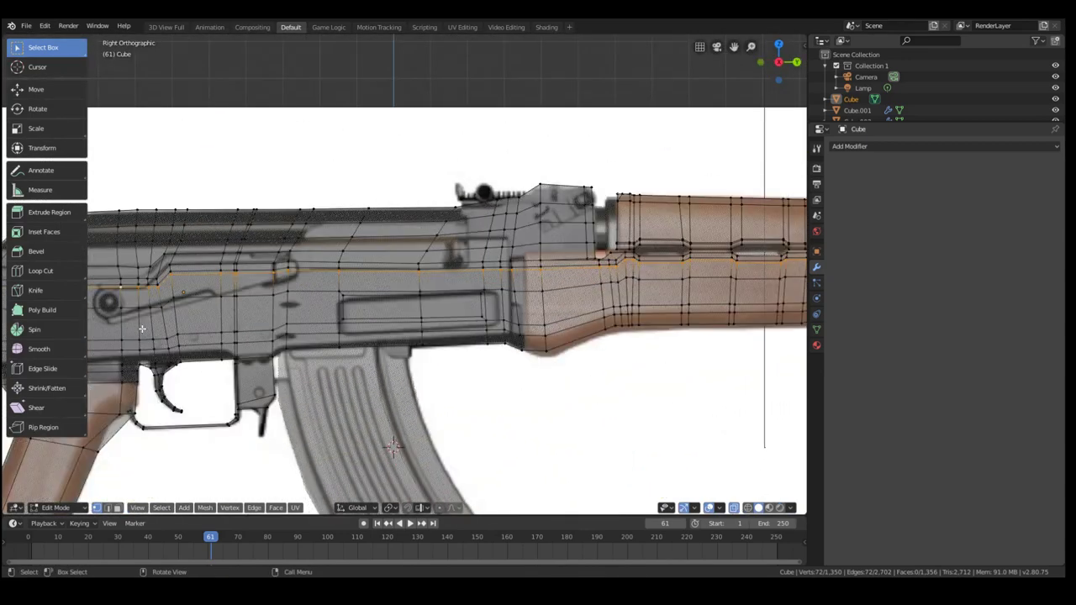
pyautogui.press('a')
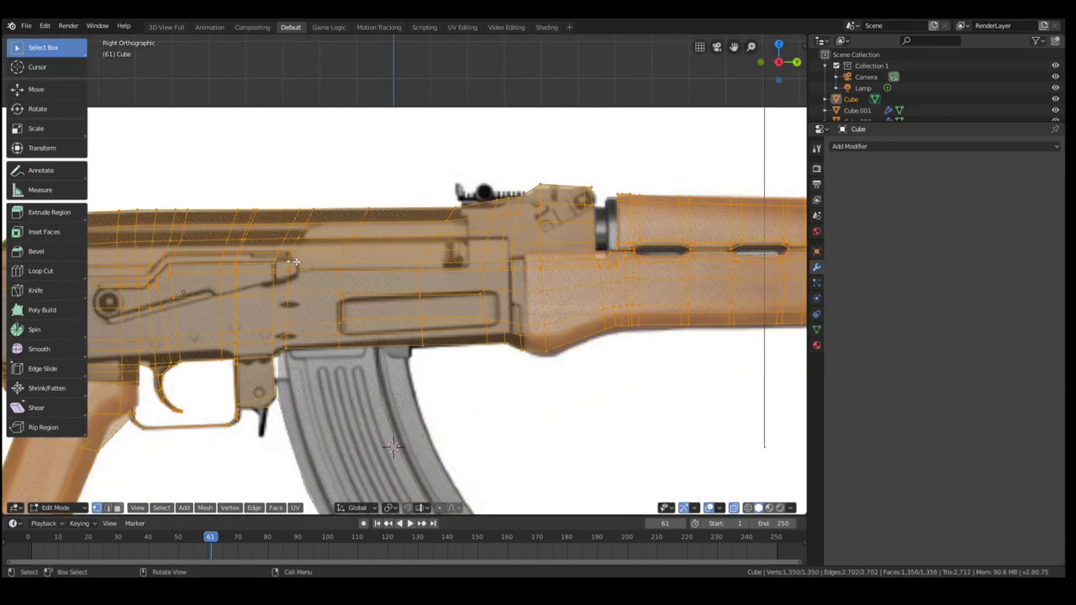
pyautogui.hotkey('alt', 'a')
# Try box-selecting the stepped strip of faces above the selector lever in right view, and clear the selection.
pyautogui.press('b')
pyautogui.moveTo(299, 263); pyautogui.dragTo(259, 267)
pyautogui.press('b')
pyautogui.press('b')
pyautogui.press('b')
pyautogui.moveTo(208, 244); pyautogui.dragTo(242, 269)
pyautogui.press('b')
pyautogui.moveTo(155, 250); pyautogui.dragTo(130, 256)
pyautogui.press('b')
pyautogui.press('b')
pyautogui.scroll(-2, 143, 277)
pyautogui.press('b')
pyautogui.moveTo(216, 276); pyautogui.dragTo(212, 279)
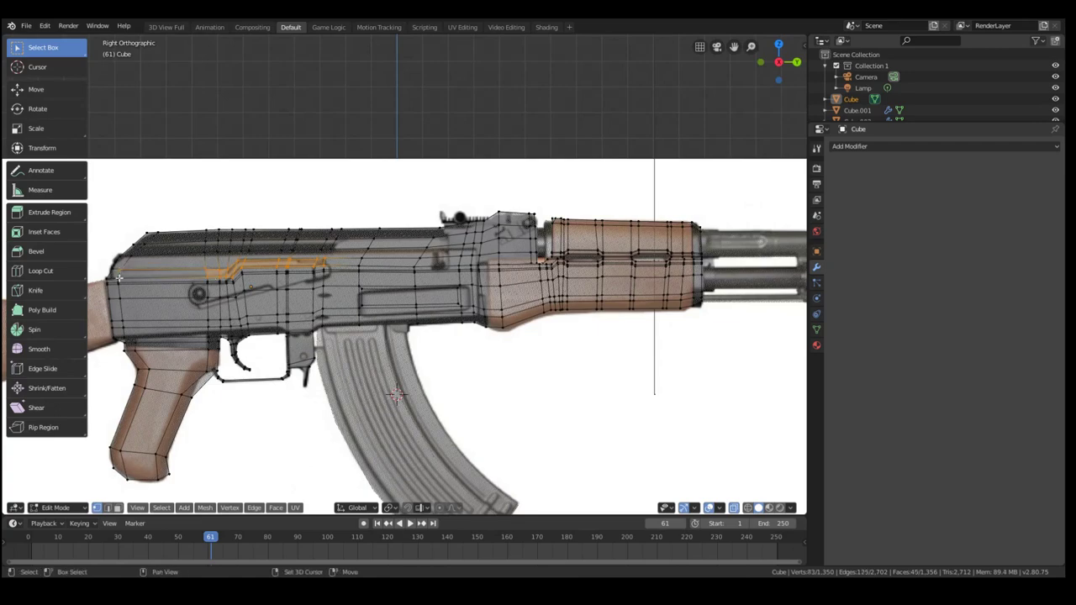
pyautogui.moveTo(152, 286); pyautogui.dragTo(237, 306, button='middle')
pyautogui.press('a')
pyautogui.press('a')
# Preview the receiver in rendered shading and return to a wireframe right view.
pyautogui.moveTo(321, 287)
pyautogui.mouseDown(button='middle')
pyautogui.moveTo(269, 297)
pyautogui.moveTo(255, 271)
pyautogui.moveTo(232, 277)
pyautogui.mouseUp(button='middle')
pyautogui.press('z')
pyautogui.click(266, 232)
pyautogui.scroll(3, 291, 299)
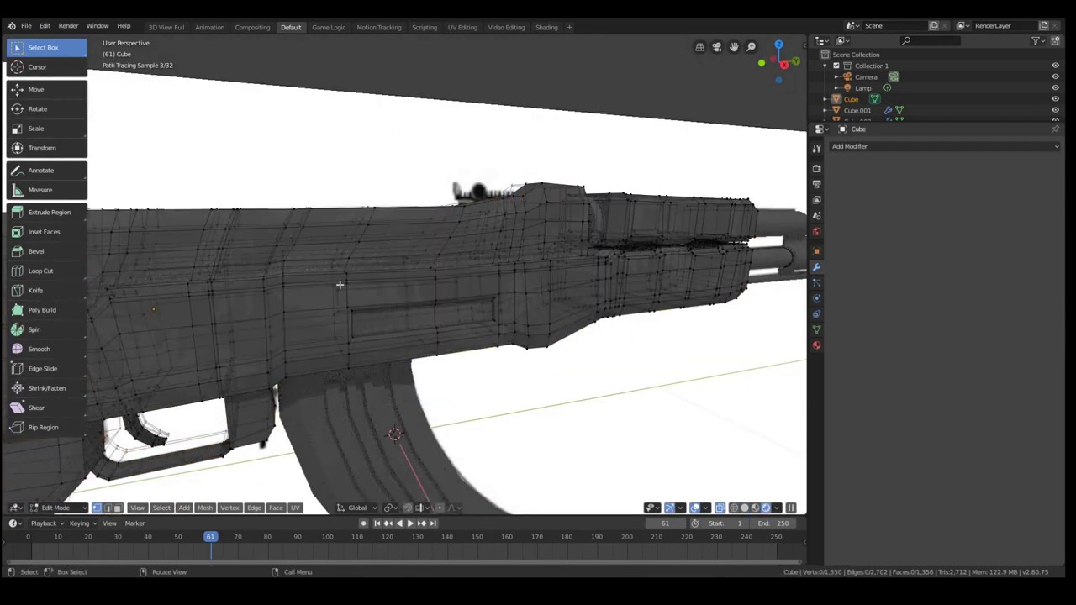
pyautogui.press('z')
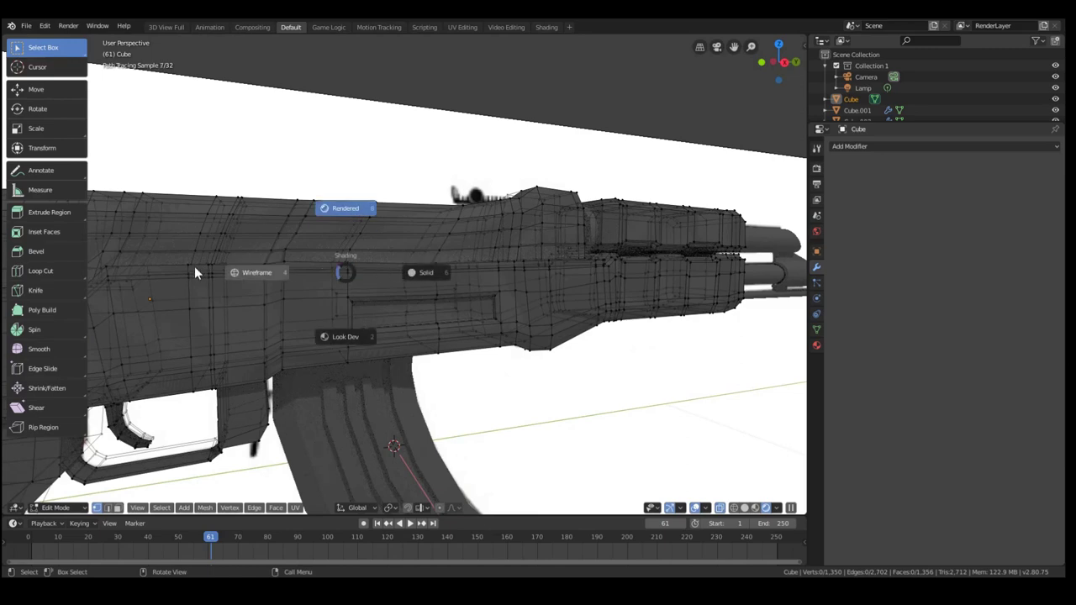
pyautogui.click(194, 267)
pyautogui.press('KP_3')
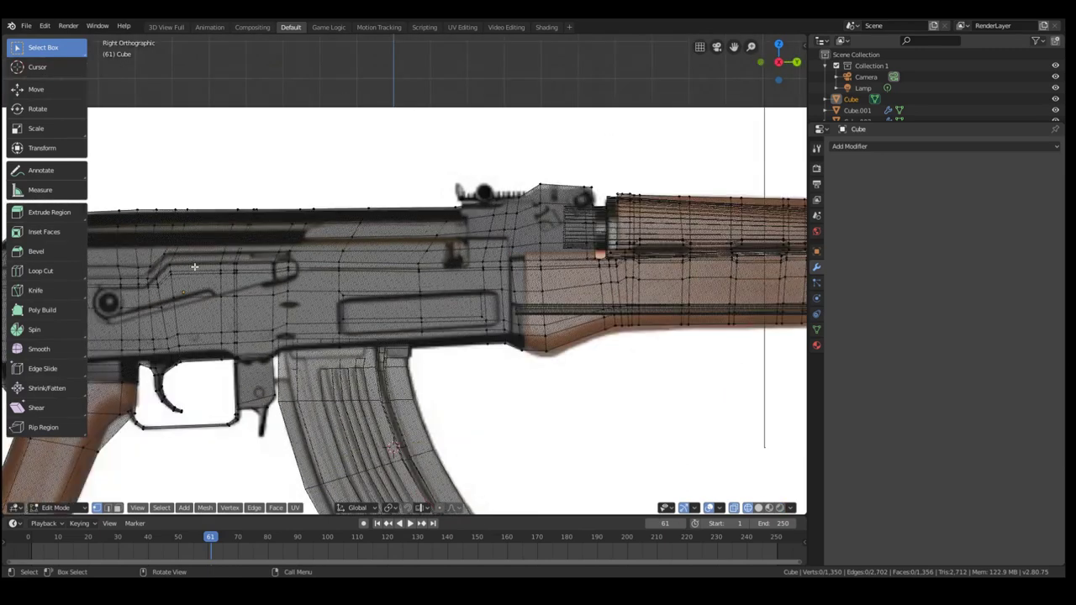
# Try box-selecting the front end of the strip above the selector lever and inspect it in rendered shading.
pyautogui.moveTo(267, 249); pyautogui.dragTo(298, 265)
pyautogui.press('z')
pyautogui.click(334, 213)
pyautogui.moveTo(336, 248)
pyautogui.mouseDown(button='middle')
pyautogui.moveTo(348, 261)
pyautogui.moveTo(344, 302)
pyautogui.moveTo(312, 297)
pyautogui.moveTo(377, 308)
pyautogui.moveTo(404, 299)
pyautogui.moveTo(320, 288)
pyautogui.moveTo(351, 294)
pyautogui.mouseUp(button='middle')
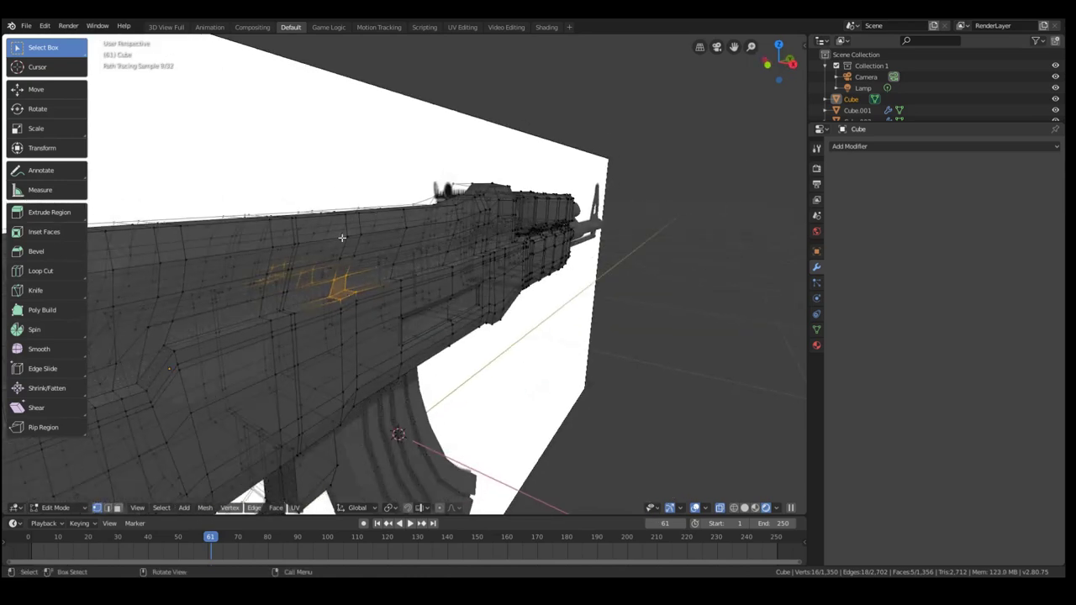
pyautogui.press('Tab')
pyautogui.moveTo(316, 206); pyautogui.dragTo(325, 276, button='middle')
pyautogui.press('Tab')
# Select the stepped strip of faces along the receiver's side above the selector lever, from its front end to the rear.
pyautogui.hotkey('alt', 'a')
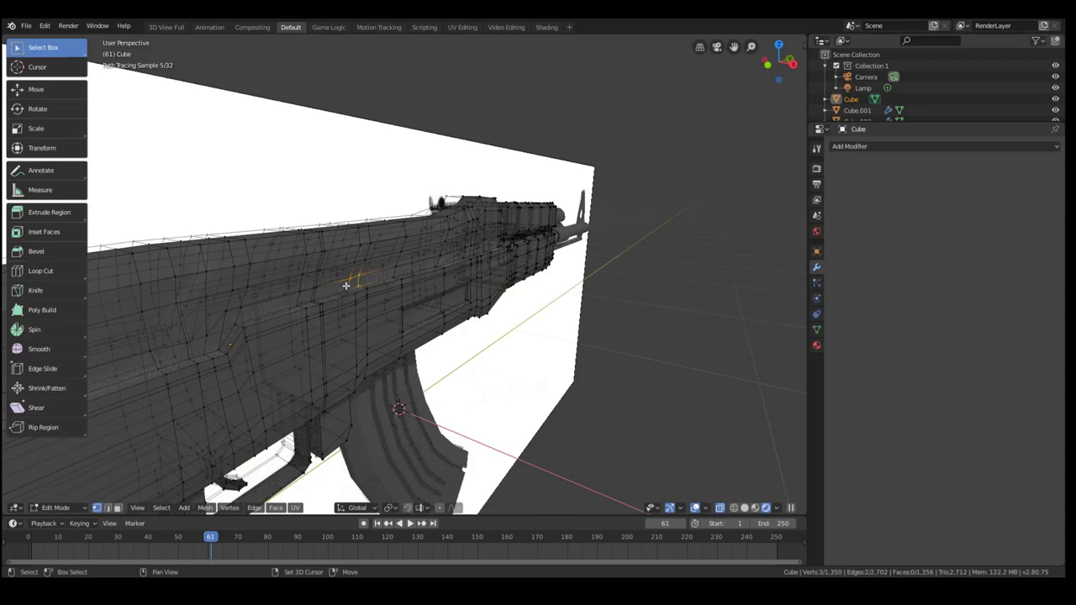
pyautogui.keyDown('shift'); pyautogui.click(314, 286); pyautogui.keyUp('shift')
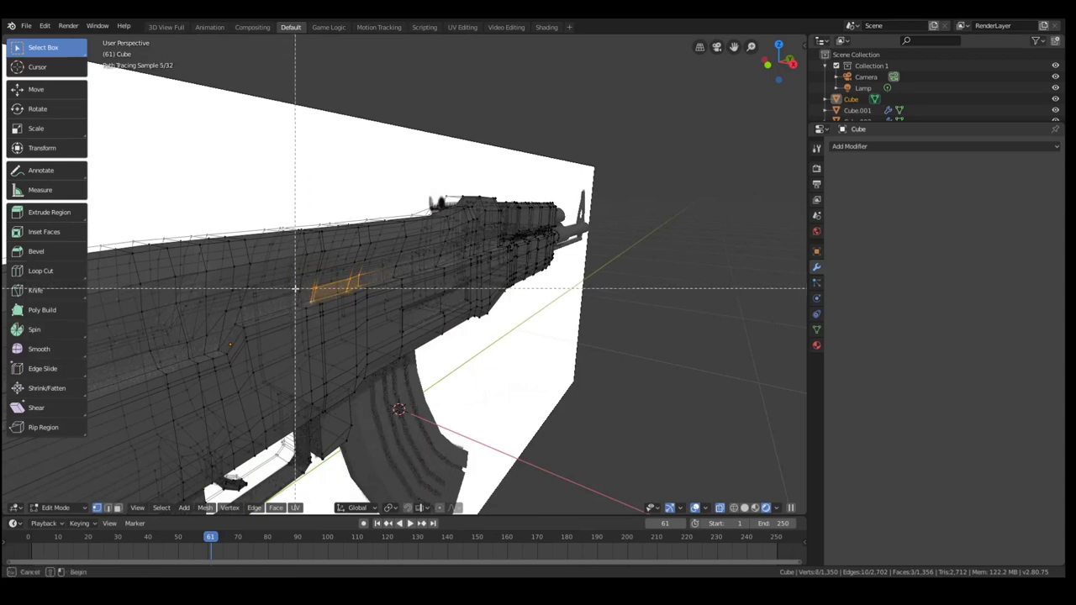
pyautogui.keyDown('shift'); pyautogui.click(294, 309); pyautogui.keyUp('shift')
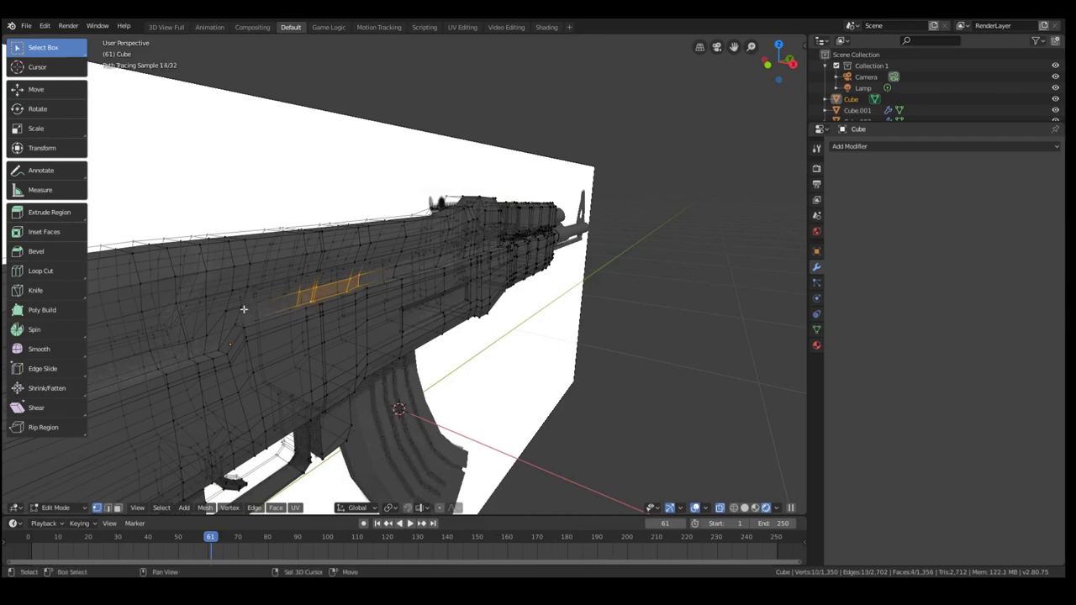
pyautogui.moveTo(244, 310); pyautogui.dragTo(277, 299, button='middle')
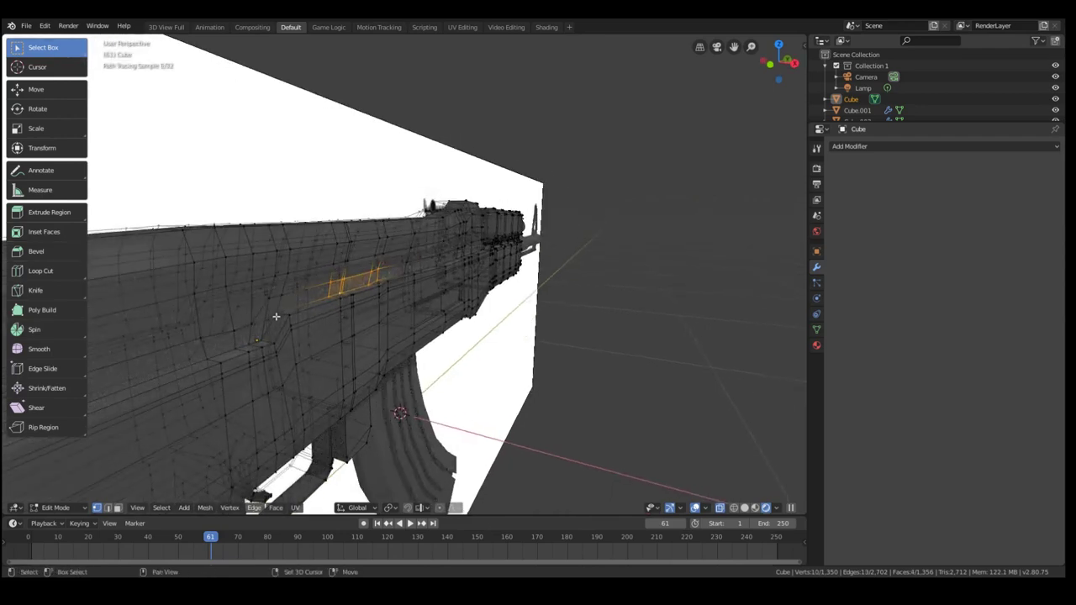
pyautogui.keyDown('shift'); pyautogui.click(276, 304); pyautogui.keyUp('shift')
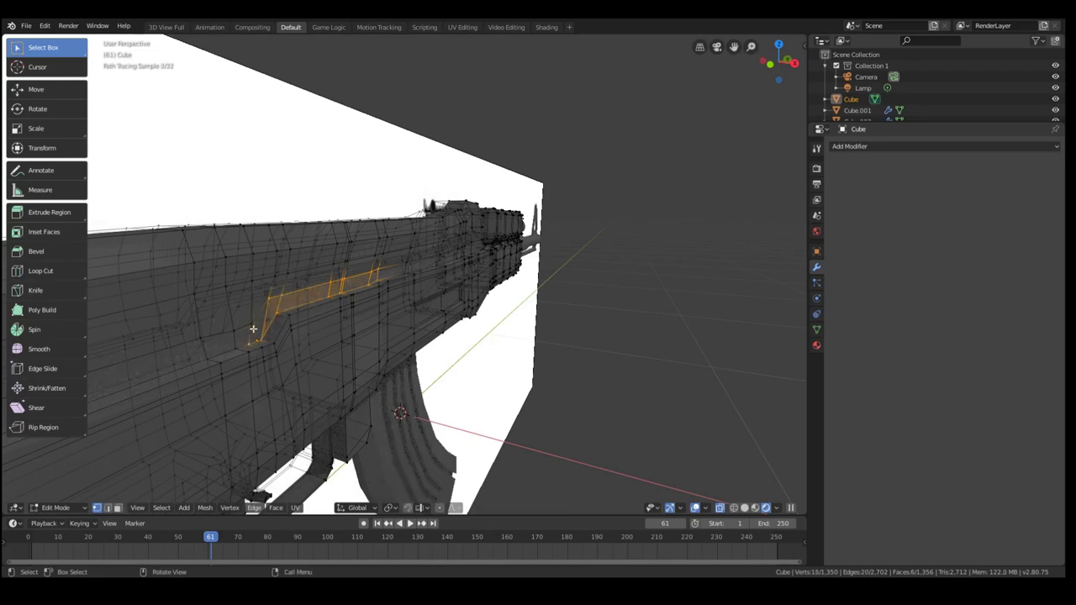
pyautogui.moveTo(255, 326); pyautogui.dragTo(241, 335, button='middle')
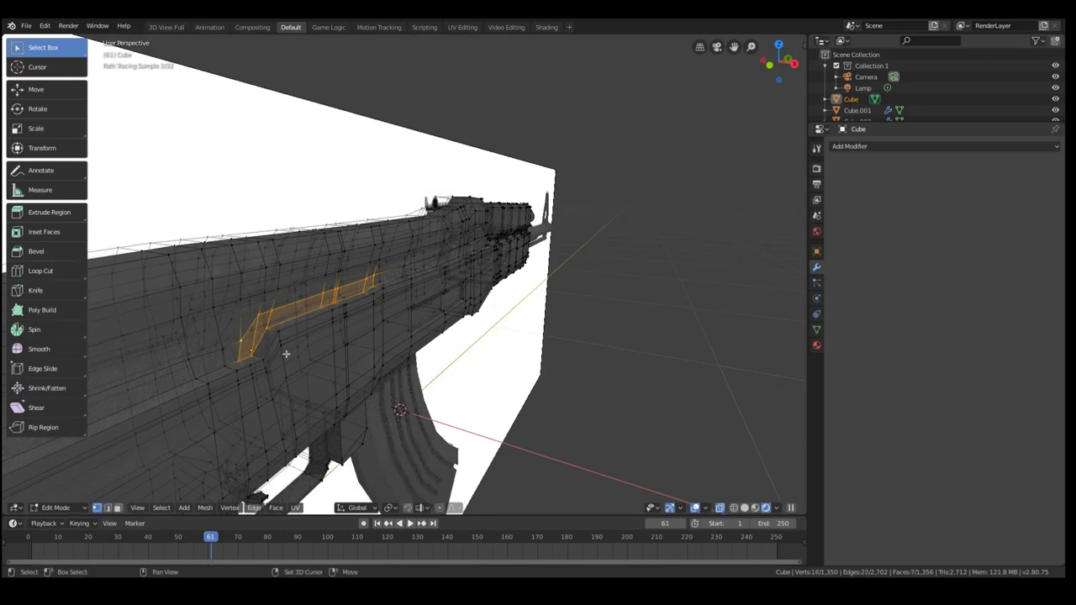
pyautogui.moveTo(202, 362)
pyautogui.mouseDown(button='middle')
pyautogui.moveTo(341, 367)
pyautogui.moveTo(271, 359)
pyautogui.moveTo(188, 328)
pyautogui.moveTo(224, 320)
pyautogui.mouseUp(button='middle')
pyautogui.keyDown('shift'); pyautogui.click(151, 308); pyautogui.keyUp('shift')
pyautogui.scroll(3, 267, 290)
pyautogui.moveTo(267, 291); pyautogui.dragTo(286, 298, button='middle')
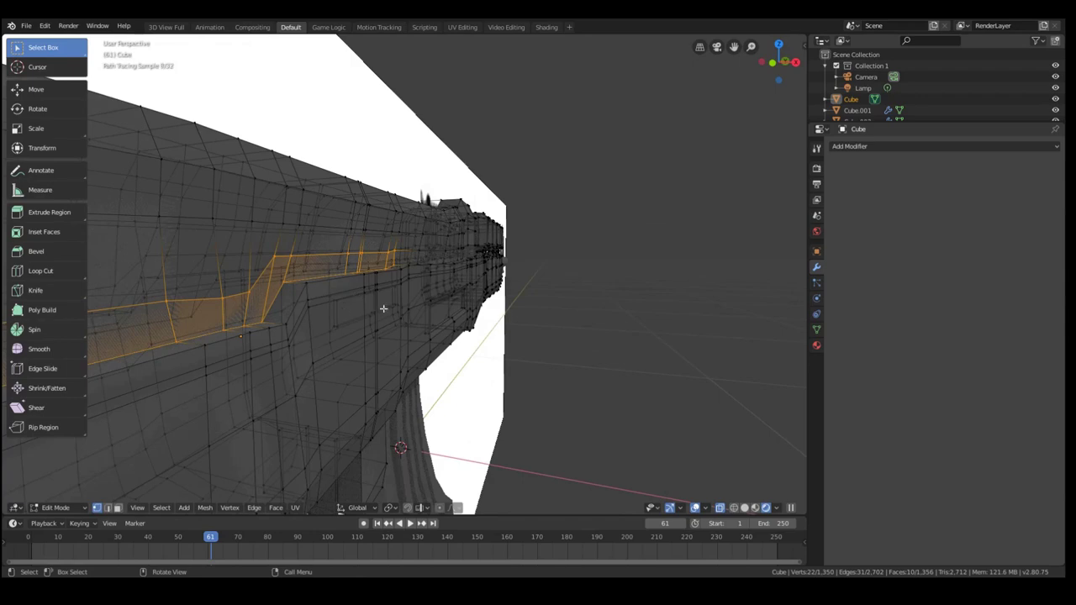
# Inset the stepped strip of faces by about 0.02 and extrude it slightly.
pyautogui.press('i')
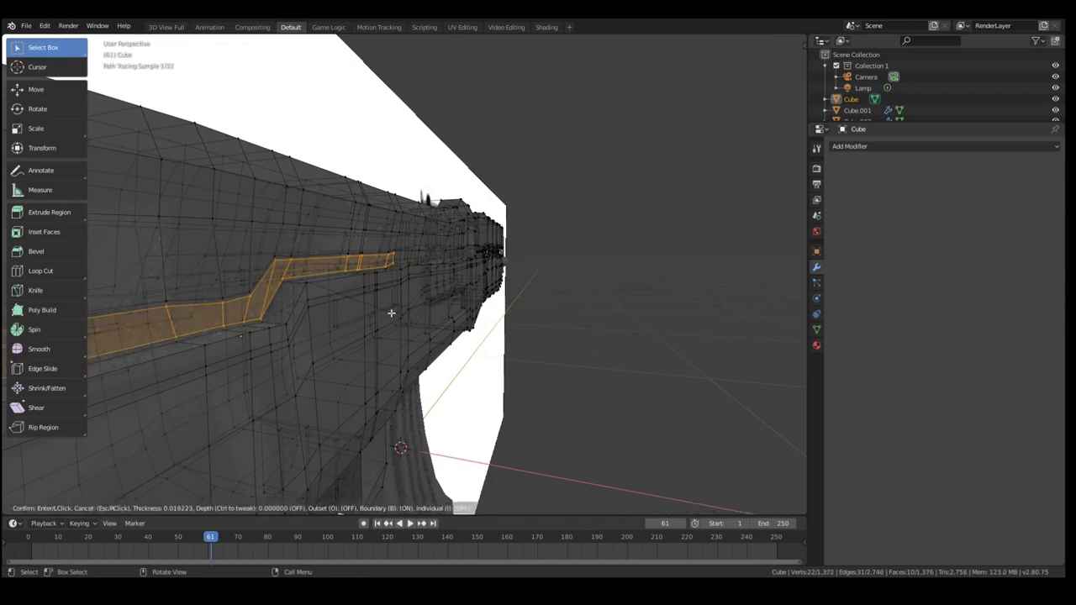
pyautogui.click(390, 313)
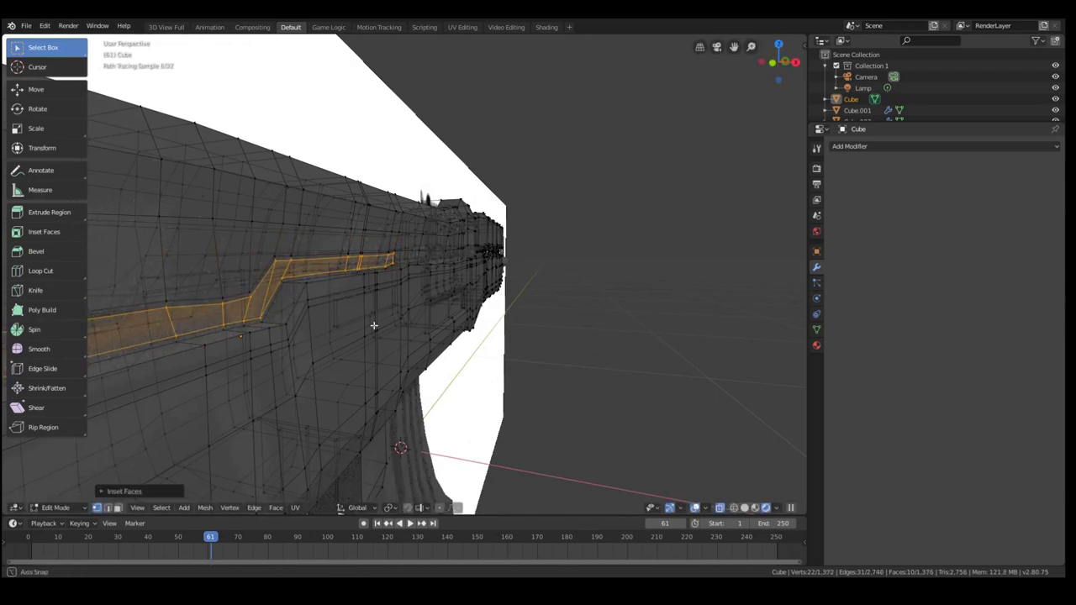
pyautogui.moveTo(366, 333); pyautogui.dragTo(382, 330, button='middle')
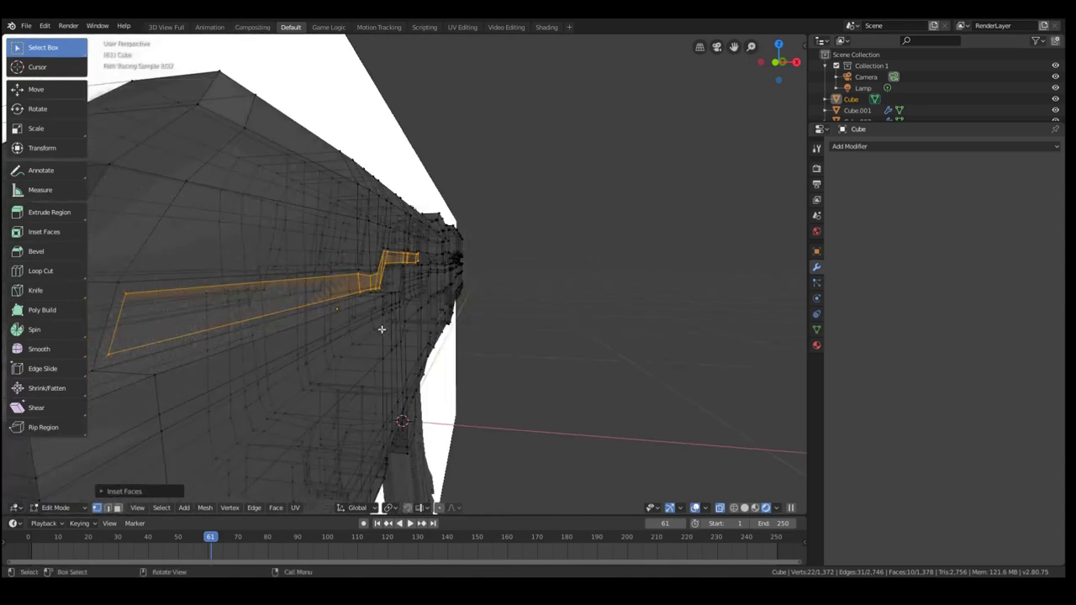
pyautogui.press('e')
pyautogui.click(375, 328)
# Preview the extruded strip in rendered shading, clear the selection and return to object mode in solid shading.
pyautogui.press('z')
pyautogui.click(394, 245)
pyautogui.scroll(-8, 388, 267)
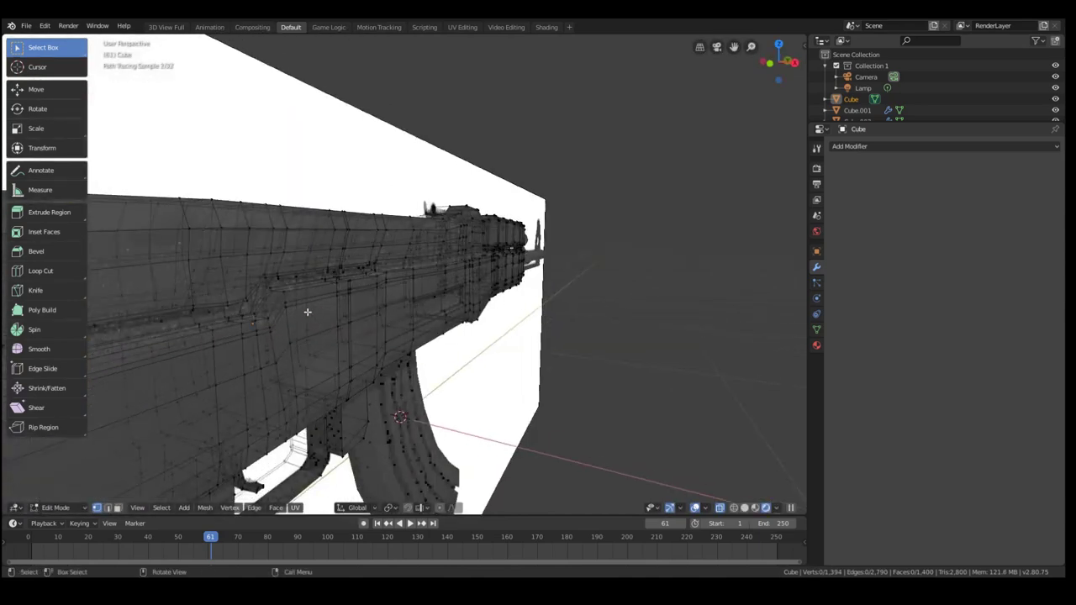
pyautogui.press('a')
pyautogui.scroll(-3, 307, 312)
pyautogui.press('z')
pyautogui.click(523, 301)
pyautogui.press('Tab')
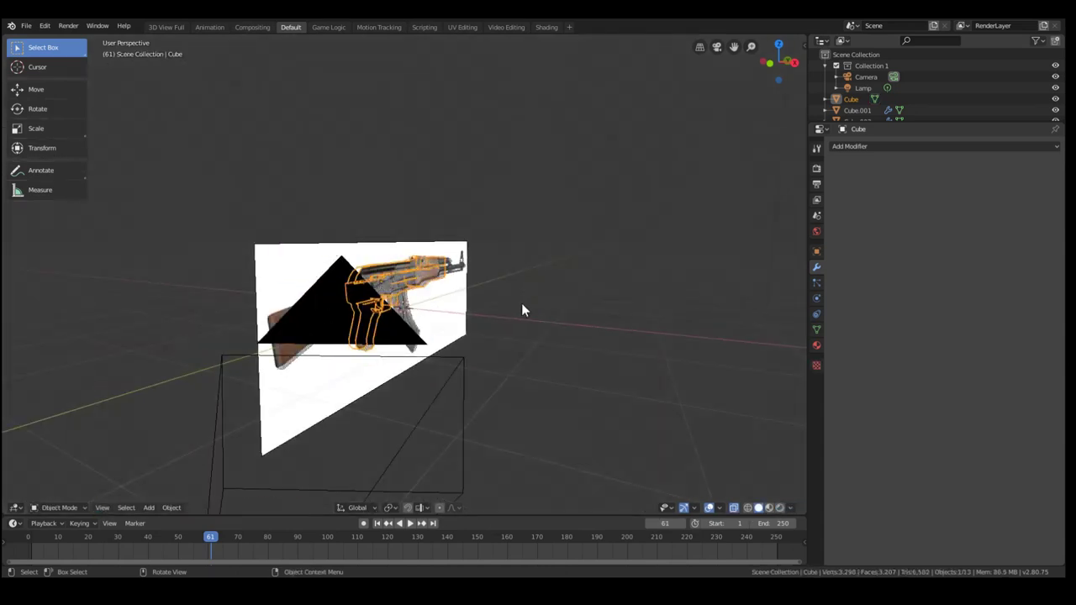
# Select the side-view reference image empty and hide it.
pyautogui.moveTo(521, 302); pyautogui.dragTo(417, 327, button='middle')
pyautogui.hotkey('alt', 'a')
pyautogui.scroll(4, 308, 284)
pyautogui.click(235, 250)
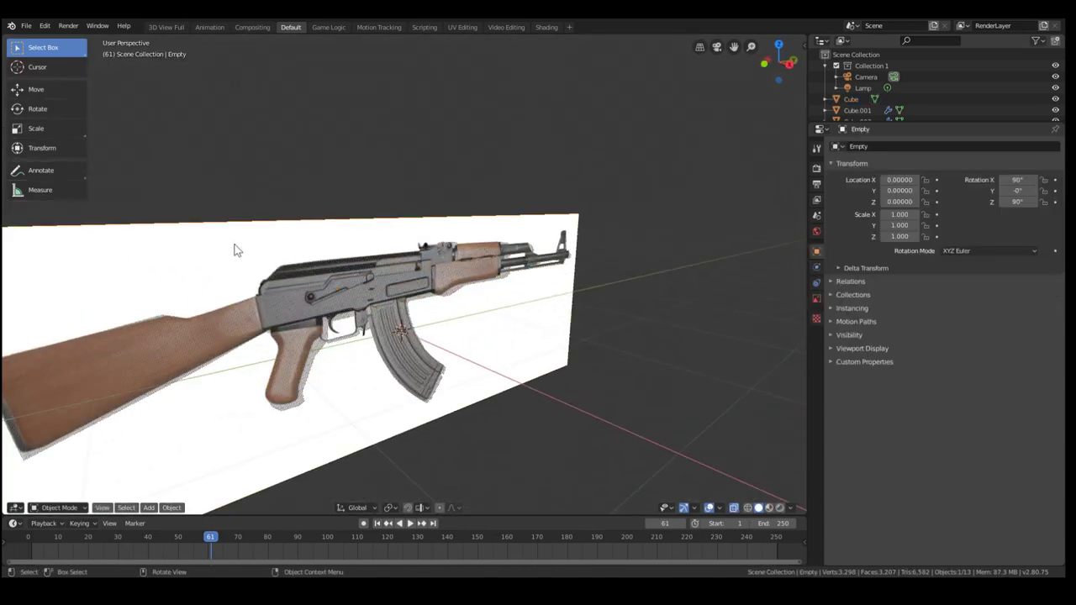
pyautogui.scroll(-5, 235, 250)
pyautogui.scroll(7, 257, 252)
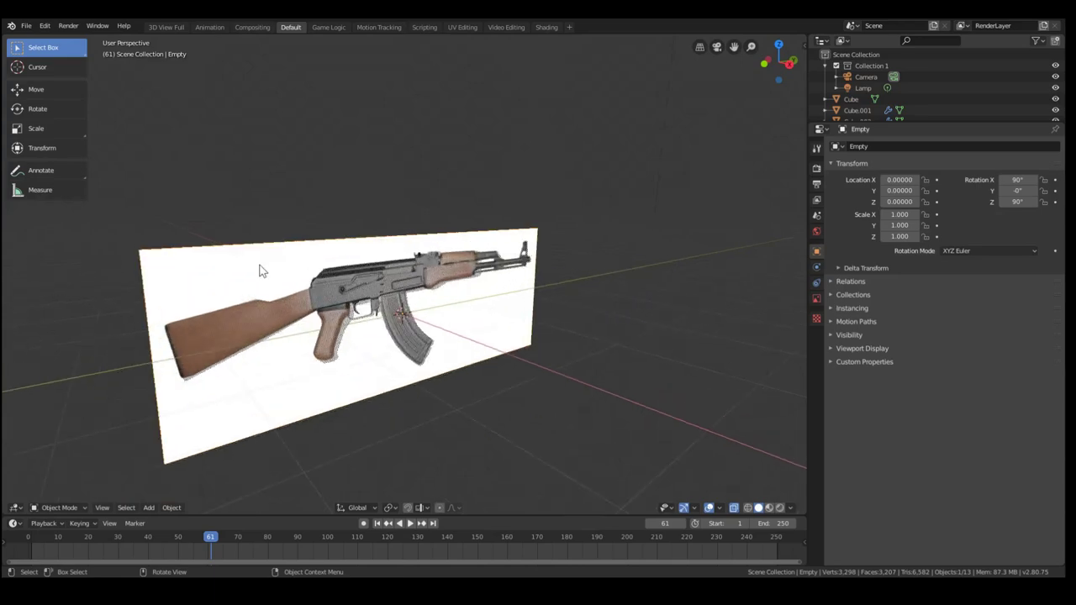
pyautogui.scroll(-3, 259, 264)
pyautogui.press('g')
pyautogui.rightClick(275, 167)
pyautogui.press('h')
# Preview the whole rifle in rendered shading without the reference image.
pyautogui.moveTo(316, 278)
pyautogui.mouseDown(button='middle')
pyautogui.moveTo(280, 298)
pyautogui.moveTo(294, 282)
pyautogui.moveTo(362, 280)
pyautogui.moveTo(320, 312)
pyautogui.moveTo(230, 313)
pyautogui.moveTo(239, 293)
pyautogui.mouseUp(button='middle')
pyautogui.scroll(5, 293, 282)
pyautogui.press('z')
pyautogui.click(250, 188)
pyautogui.scroll(4, 201, 254)
pyautogui.scroll(-8, 201, 247)
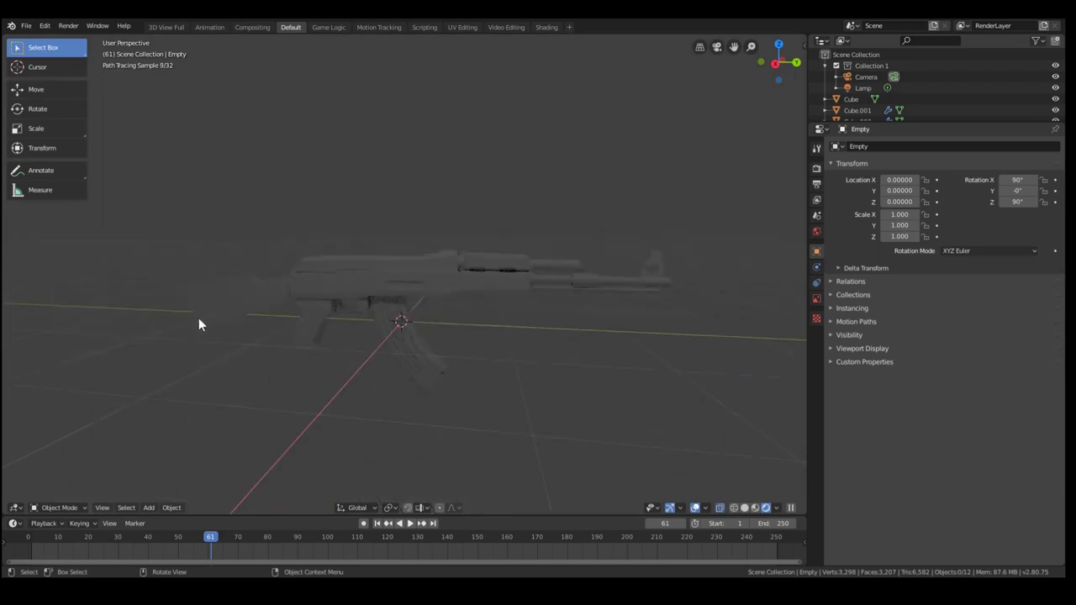
# Edit the receiver mesh and scale the pistol grip's rear edge loop down slightly along X.
pyautogui.click(211, 319)
pyautogui.moveTo(209, 339); pyautogui.dragTo(313, 339, button='middle')
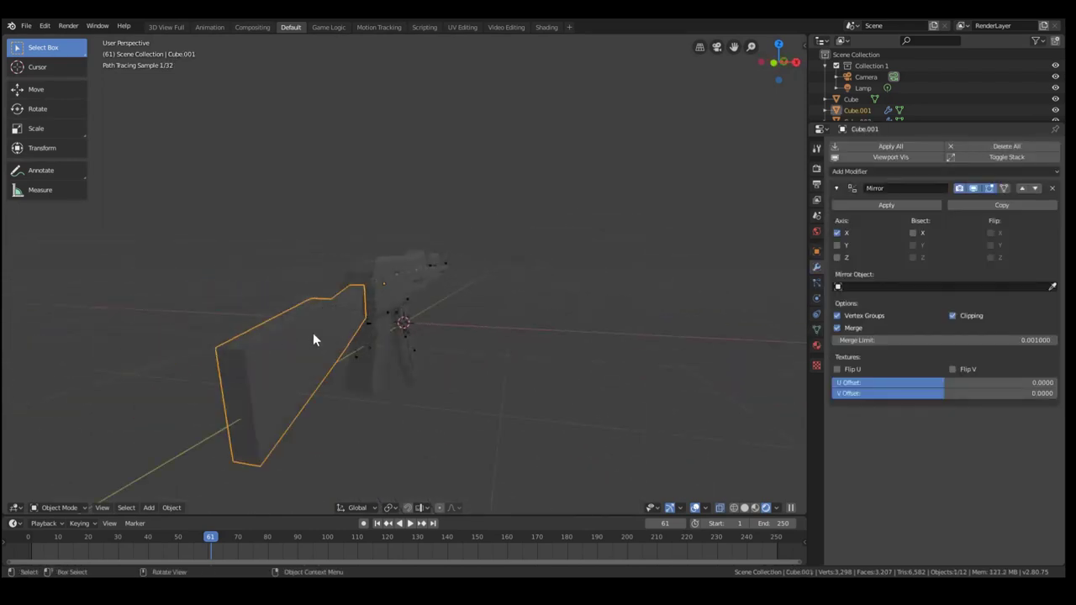
pyautogui.click(374, 385)
pyautogui.press('Tab')
pyautogui.scroll(4, 294, 386)
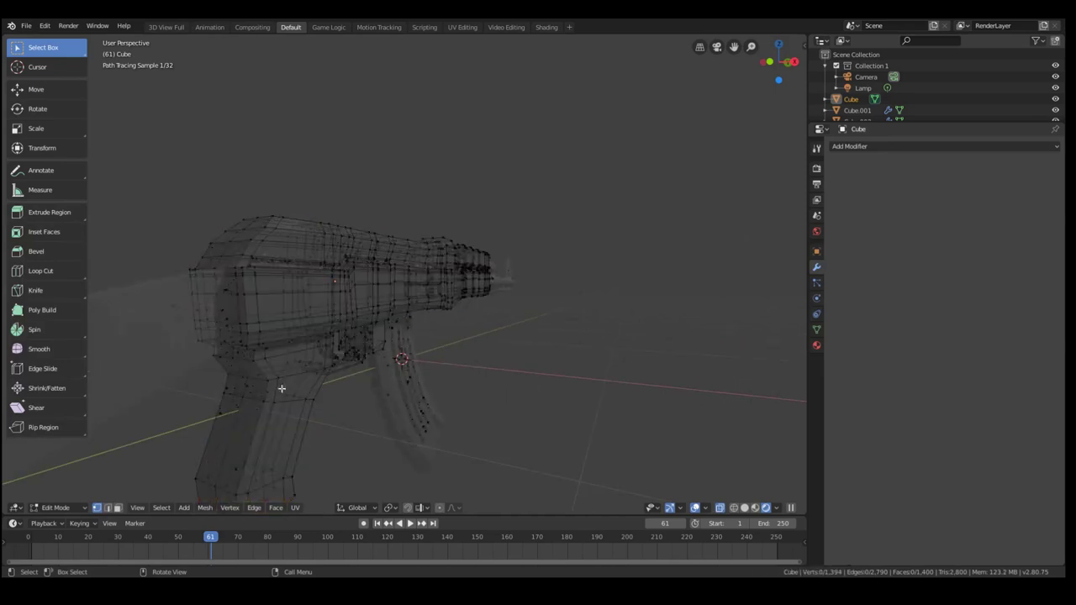
pyautogui.moveTo(269, 405); pyautogui.dragTo(359, 355, button='middle')
pyautogui.keyDown('alt'); pyautogui.click(211, 384); pyautogui.keyUp('alt')
pyautogui.keyDown('alt'); pyautogui.click(211, 414); pyautogui.keyUp('alt')
pyautogui.press('s')
pyautogui.press('x')
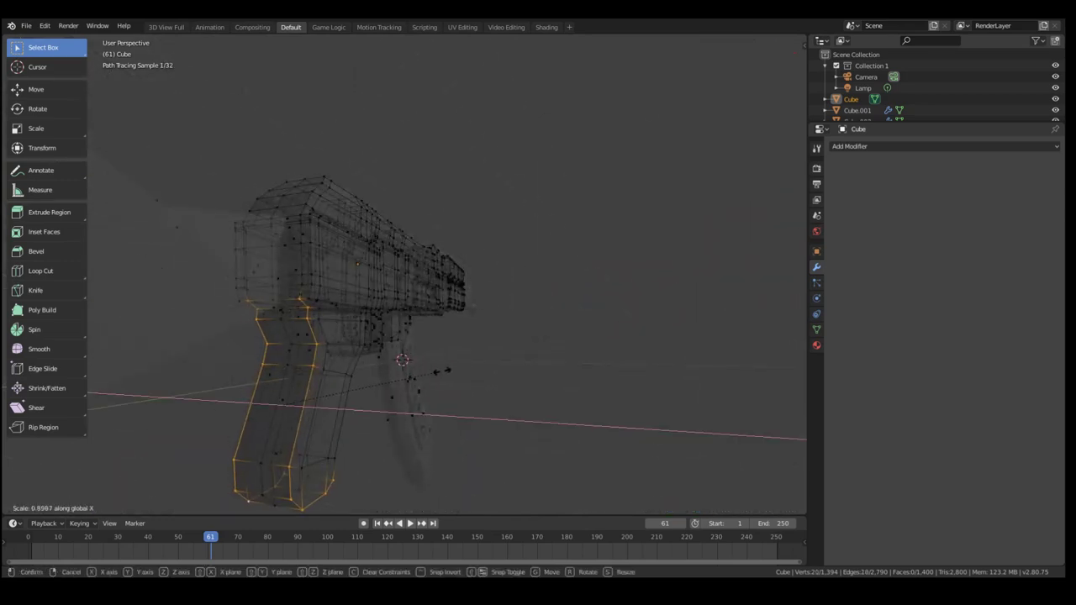
pyautogui.click(428, 372)
# Clear the grip selection, switch to solid shading and return to object mode.
pyautogui.press('z')
pyautogui.click(390, 284)
pyautogui.hotkey('alt', 'a')
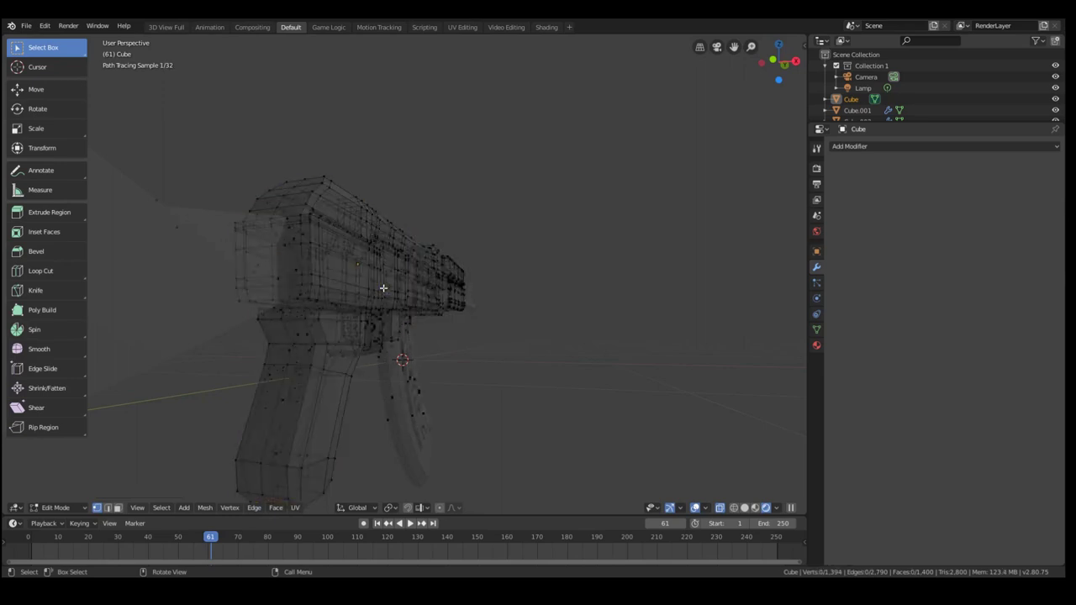
pyautogui.press('z')
pyautogui.click(458, 308)
pyautogui.scroll(-3, 454, 334)
pyautogui.press('Tab')
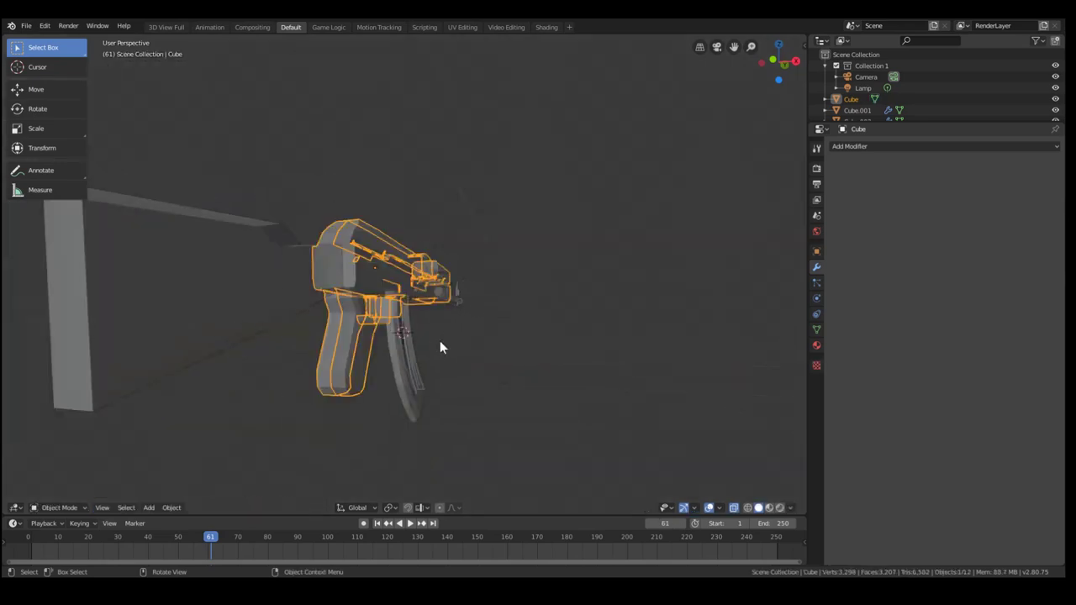
# Edit the stock mesh and add a lengthwise loop cut slid close to the stock's upper edge.
pyautogui.moveTo(439, 340); pyautogui.dragTo(298, 319, button='middle')
pyautogui.hotkey('alt', 'a')
pyautogui.moveTo(170, 293); pyautogui.dragTo(202, 320, button='middle')
pyautogui.click(161, 248)
pyautogui.press('Tab')
pyautogui.moveTo(162, 249); pyautogui.dragTo(194, 276, button='middle')
pyautogui.scroll(-3, 194, 277)
pyautogui.keyDown('alt'); pyautogui.click(260, 288); pyautogui.keyUp('alt')
pyautogui.moveTo(261, 288); pyautogui.dragTo(193, 314, button='middle')
pyautogui.hotkey('ctrl', 'r')
pyautogui.click(136, 345)
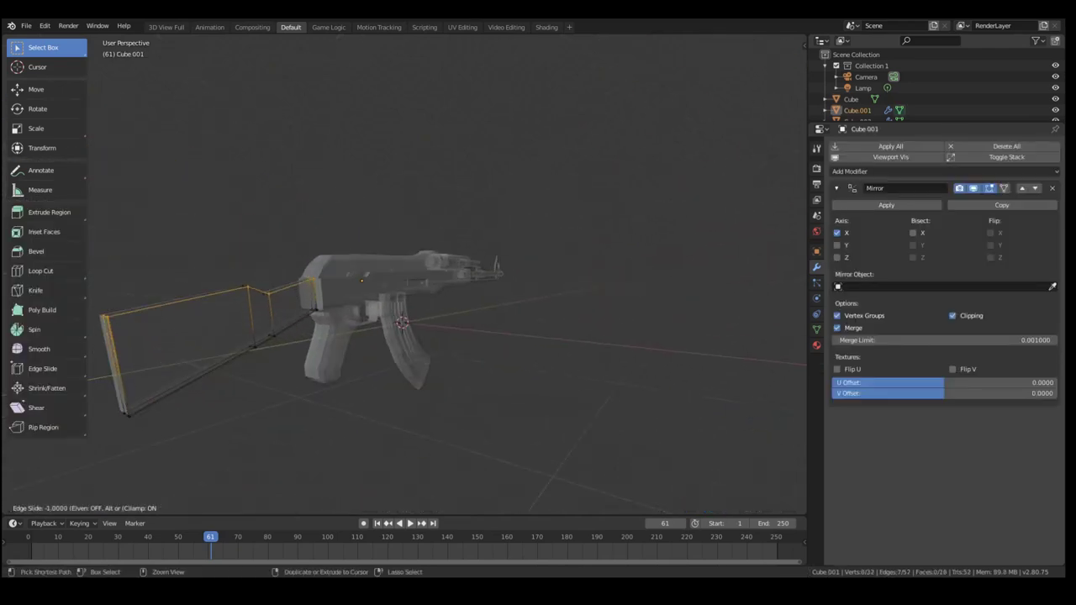
pyautogui.click(86, 333)
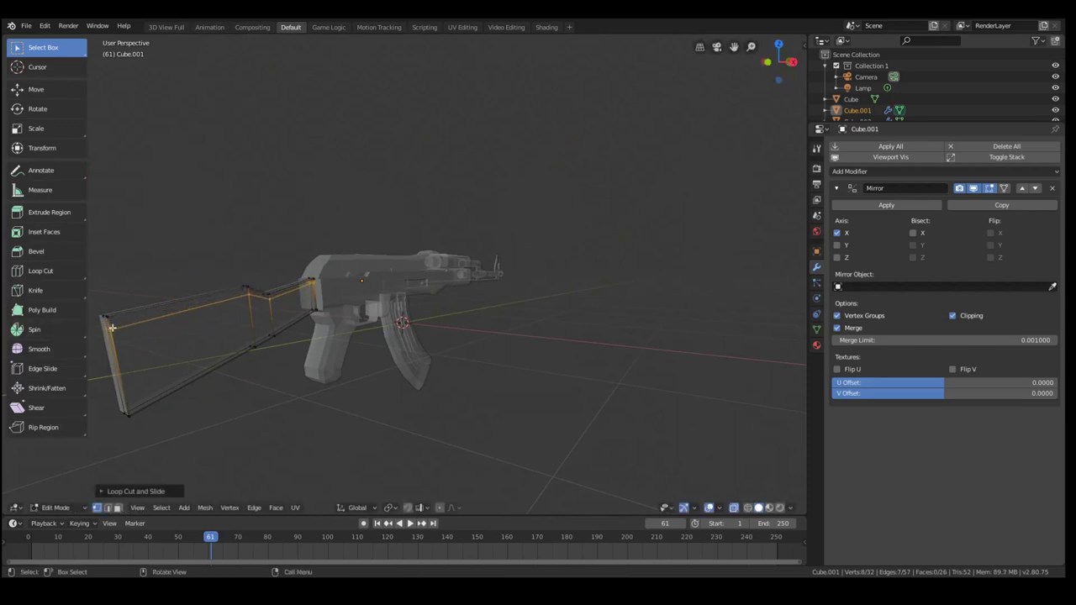
# Add two more loop cuts to the stock, one near the butt end and one near the lower edge.
pyautogui.press('g')
pyautogui.press('g')
pyautogui.click(146, 365)
pyautogui.press('a')
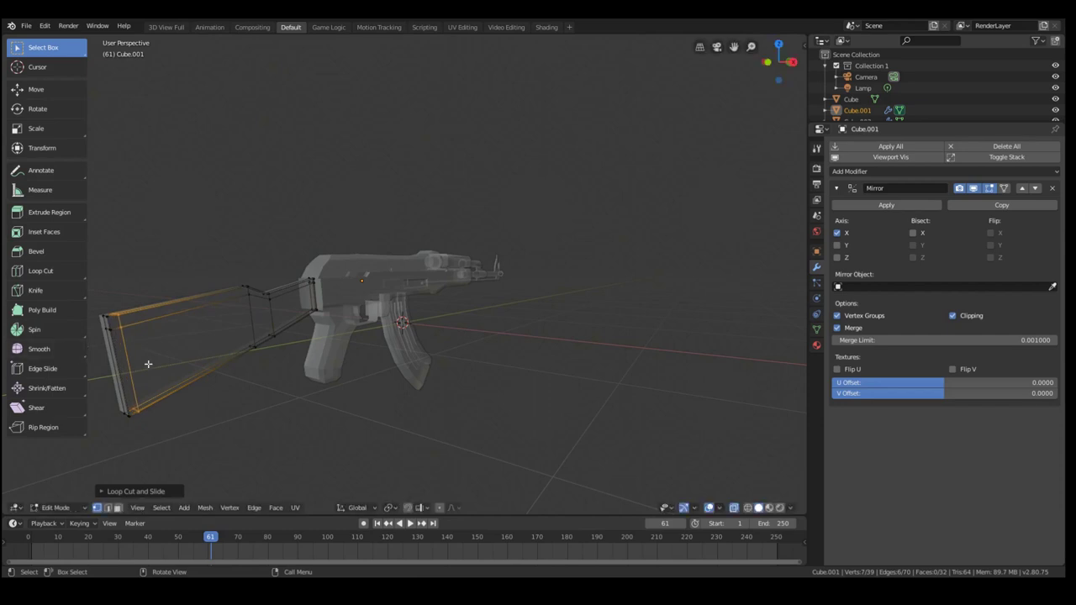
pyautogui.press('a')
pyautogui.hotkey('ctrl', 'r')
pyautogui.click(143, 386)
pyautogui.click(156, 412)
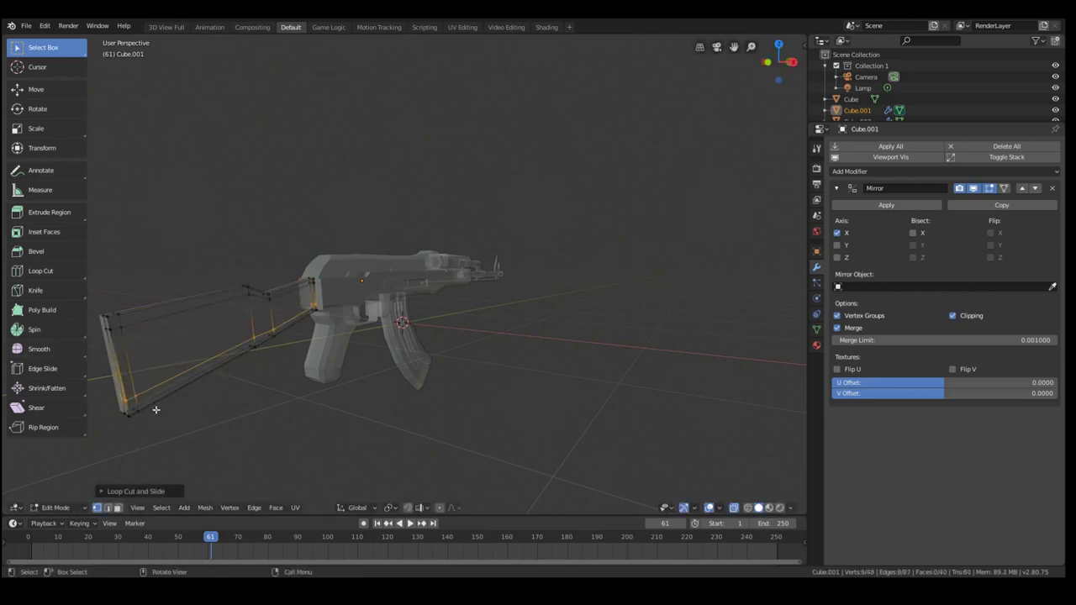
# Select the outline edge loop on the stock's outer side and scale it to about 0.9 along Z.
pyautogui.moveTo(156, 408); pyautogui.dragTo(340, 296, button='middle')
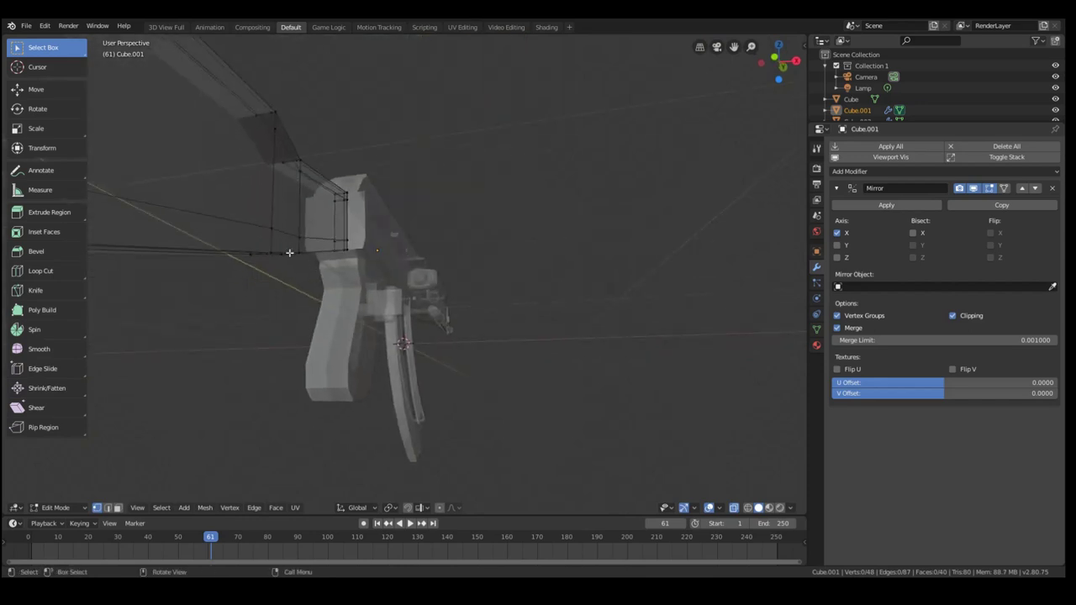
pyautogui.moveTo(280, 254); pyautogui.dragTo(316, 220, button='middle')
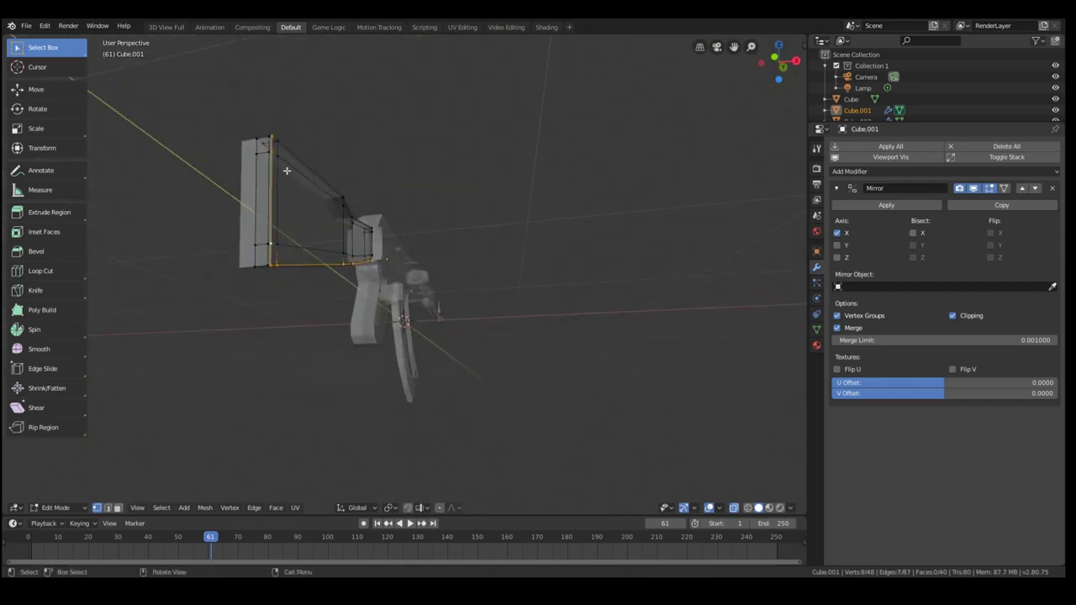
pyautogui.moveTo(286, 171); pyautogui.dragTo(417, 358, button='middle')
pyautogui.press('g')
pyautogui.press('x')
pyautogui.rightClick(427, 364)
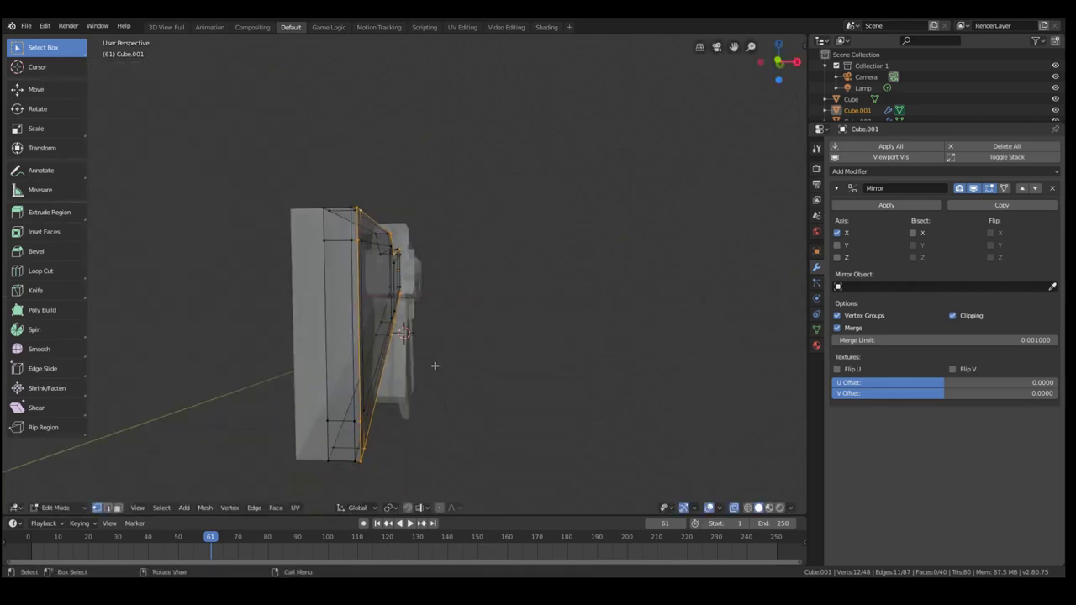
pyautogui.press('s')
pyautogui.press('z')
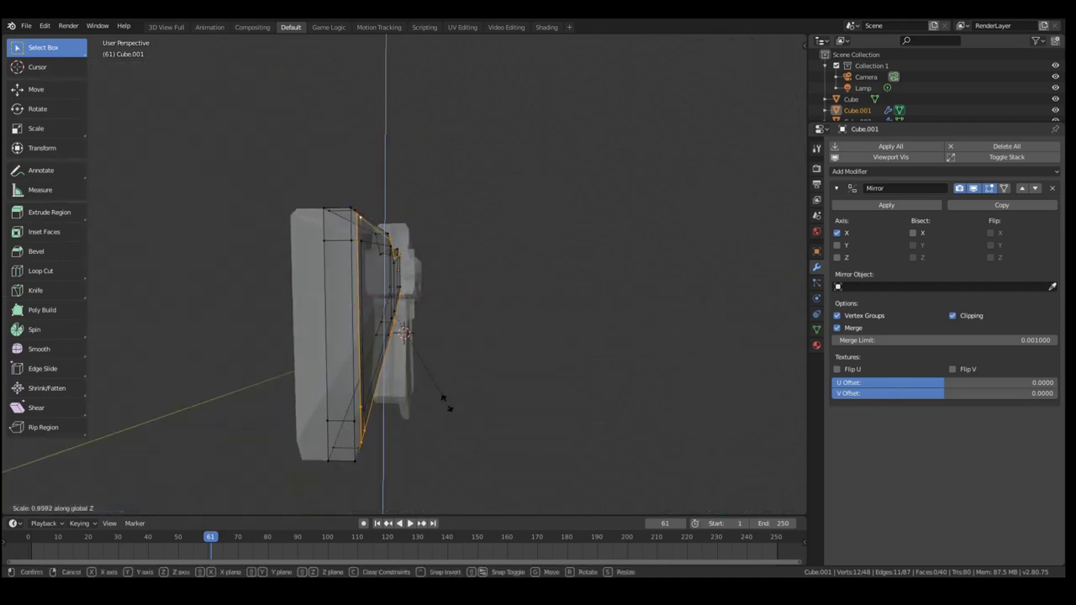
pyautogui.click(439, 395)
# Adjust the Z scale of the stock's side outline once more and preview the stock in rendered shading.
pyautogui.moveTo(439, 372)
pyautogui.mouseDown(button='middle')
pyautogui.moveTo(372, 385)
pyautogui.moveTo(373, 375)
pyautogui.moveTo(324, 361)
pyautogui.moveTo(358, 350)
pyautogui.moveTo(229, 365)
pyautogui.mouseUp(button='middle')
pyautogui.press('s')
pyautogui.press('z')
pyautogui.click(372, 384)
pyautogui.press('z')
pyautogui.press('Tab')
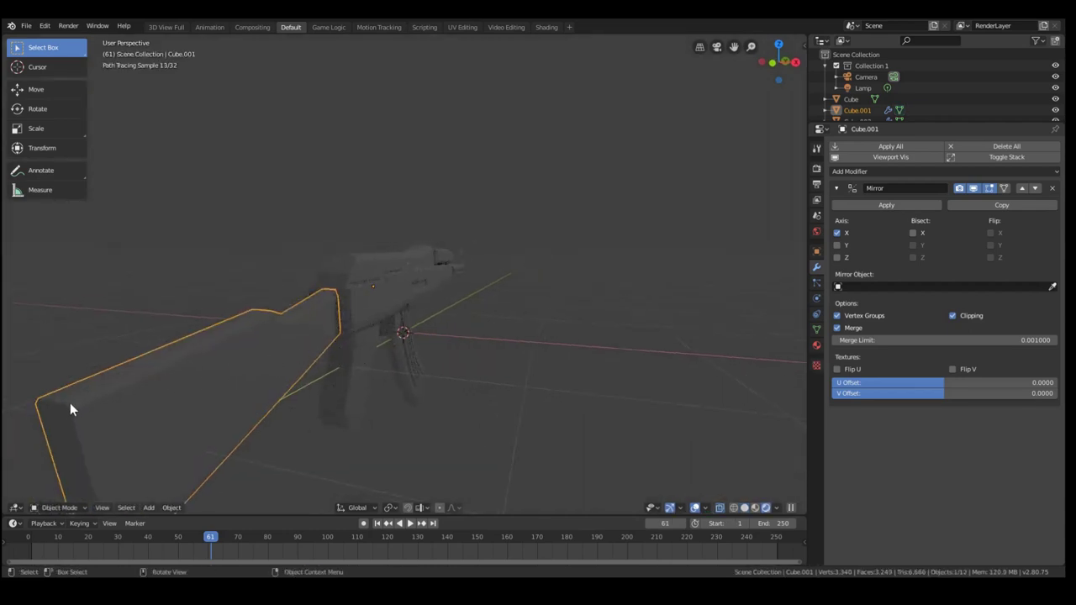
# Select the vertices of the stock's butt end and scale them down uniformly to about 0.89.
pyautogui.press('Tab')
pyautogui.scroll(-3, 171, 426)
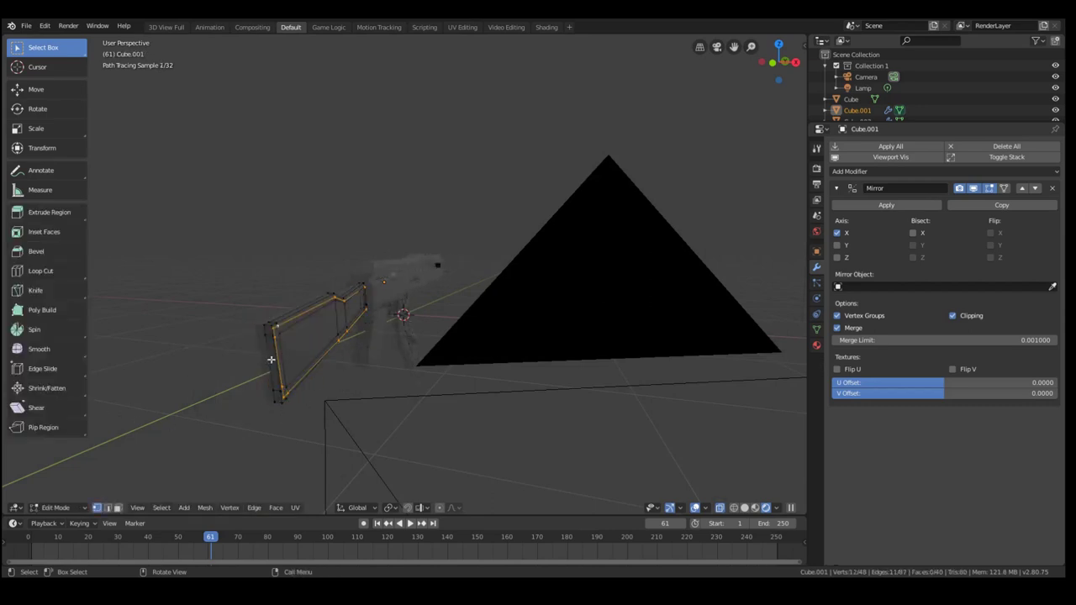
pyautogui.press('a')
pyautogui.hotkey('alt', 'a')
pyautogui.press('b')
pyautogui.moveTo(264, 324); pyautogui.dragTo(295, 409)
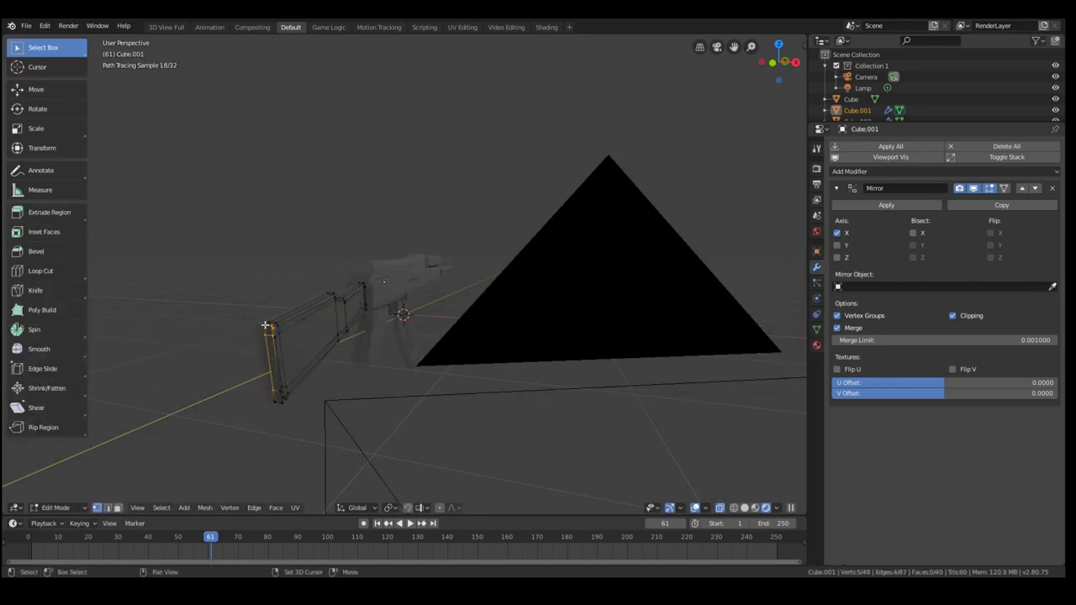
pyautogui.press('b')
pyautogui.moveTo(269, 321); pyautogui.dragTo(278, 412)
pyautogui.press('KP_Decimal')
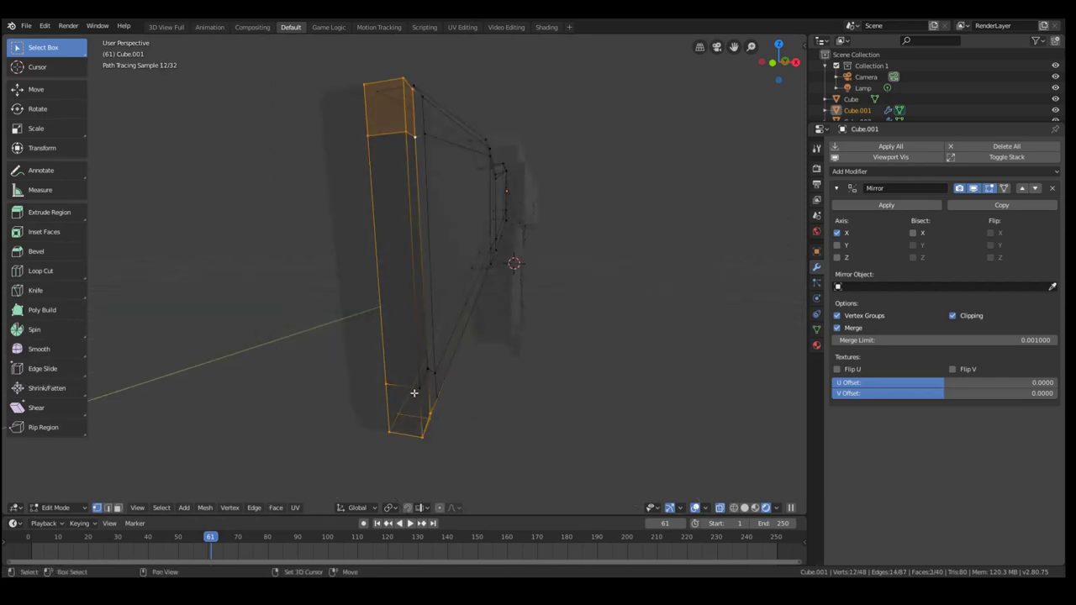
pyautogui.moveTo(434, 420); pyautogui.dragTo(451, 433, button='middle')
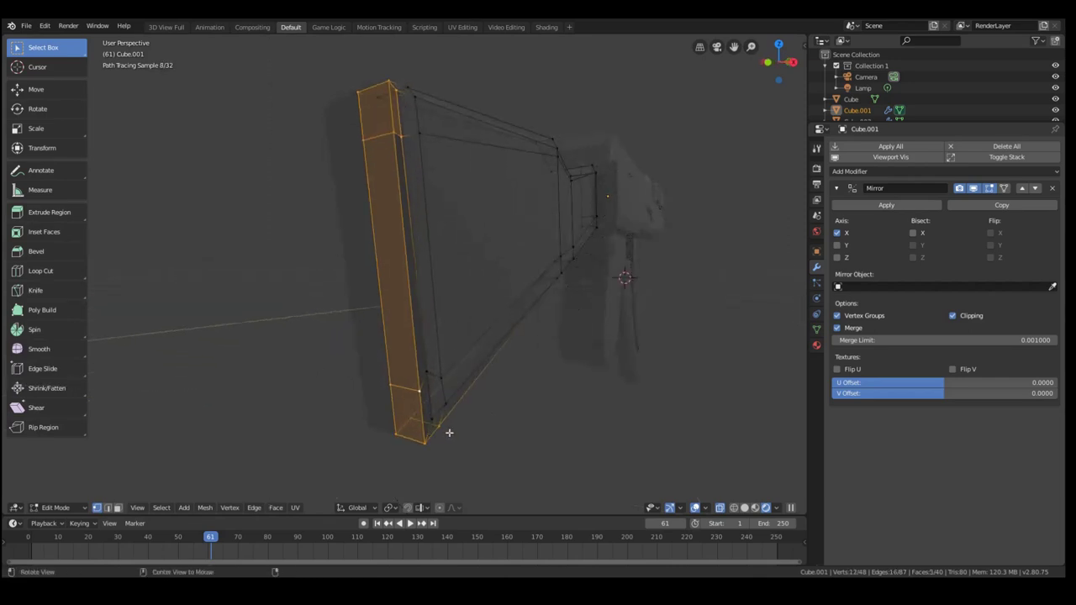
pyautogui.scroll(-2, 511, 444)
pyautogui.press('s')
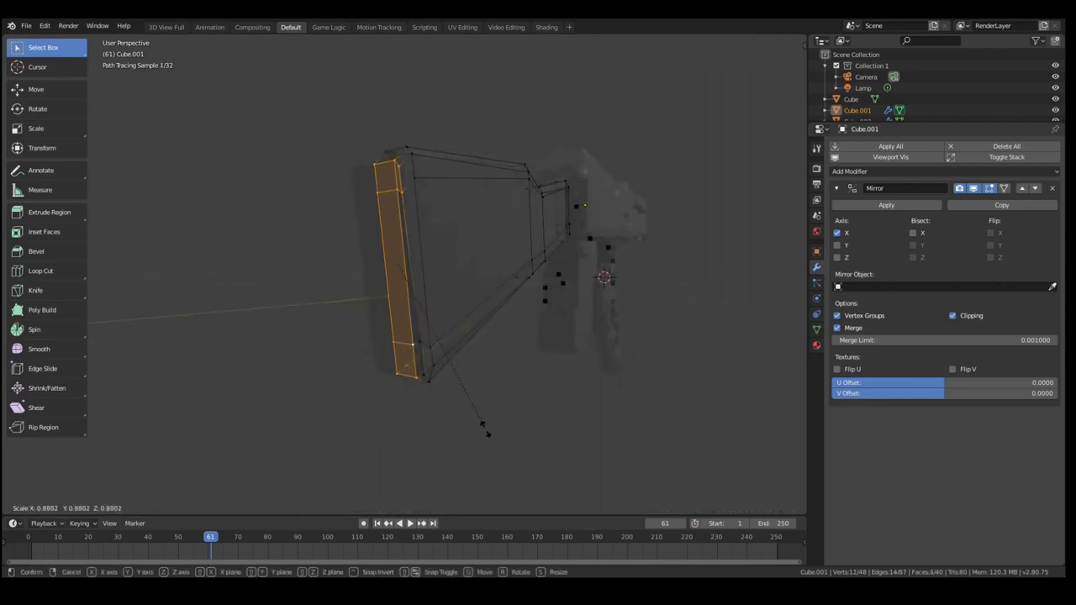
pyautogui.click(485, 431)
pyautogui.press('Tab')
pyautogui.moveTo(477, 399); pyautogui.dragTo(365, 362, button='middle')
pyautogui.scroll(-3, 365, 362)
# Clear the selection in the stock mesh and select the vertices along the stock's lower edge.
pyautogui.press('Tab')
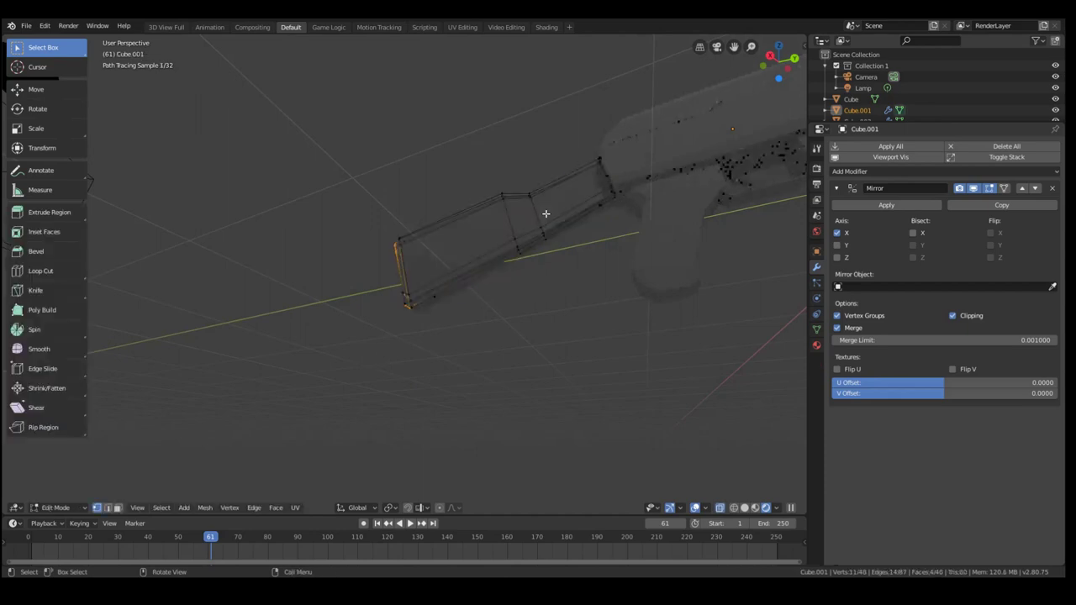
pyautogui.scroll(2, 547, 218)
pyautogui.hotkey('alt', 'a')
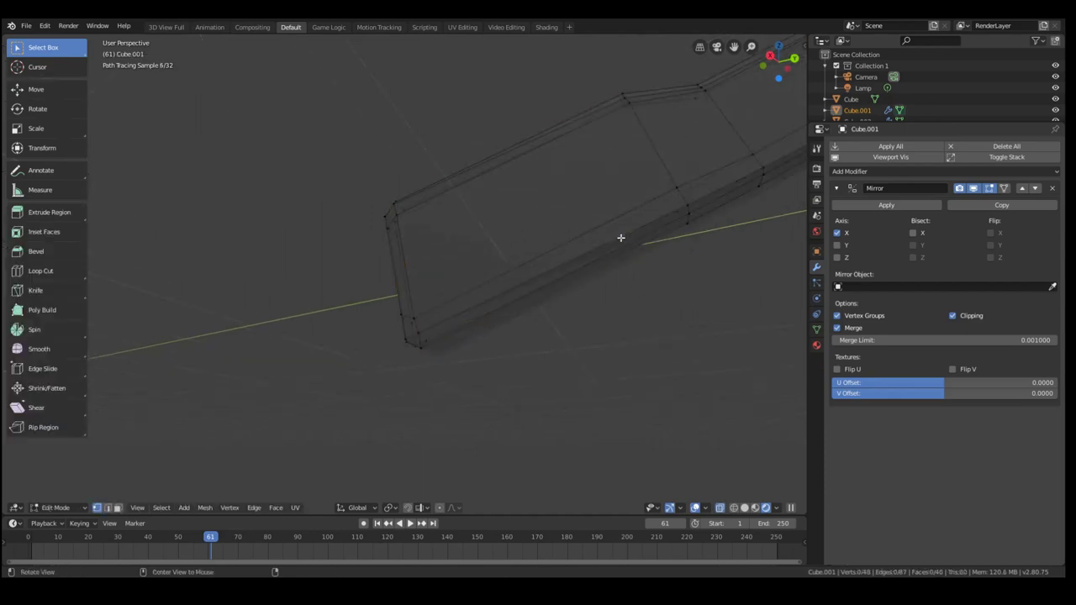
pyautogui.moveTo(620, 238)
pyautogui.mouseDown(button='middle')
pyautogui.moveTo(681, 226)
pyautogui.moveTo(675, 218)
pyautogui.mouseUp(button='middle')
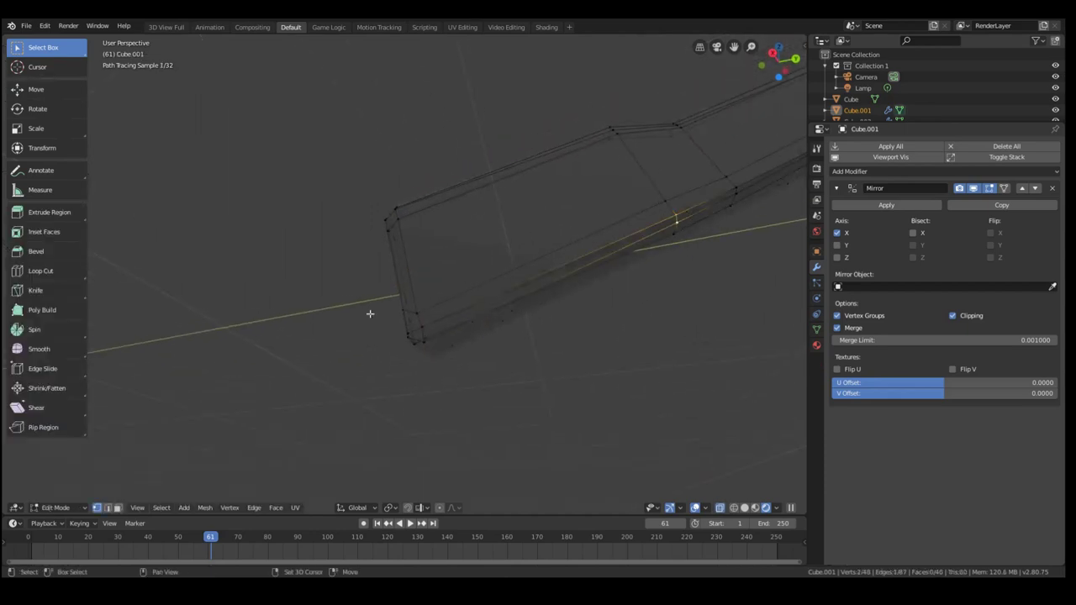
pyautogui.moveTo(411, 336); pyautogui.dragTo(513, 358, button='middle')
pyautogui.keyDown('shift'); pyautogui.click(428, 286); pyautogui.keyUp('shift')
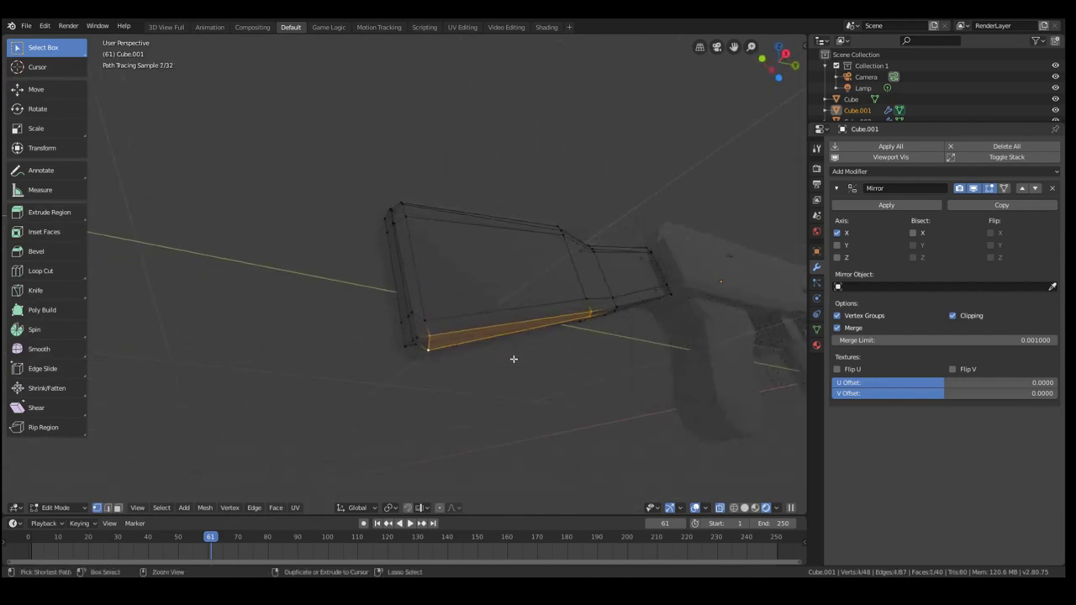
# Review the stock's underside and the whole rifle in object mode with rendered shading.
pyautogui.press('Tab')
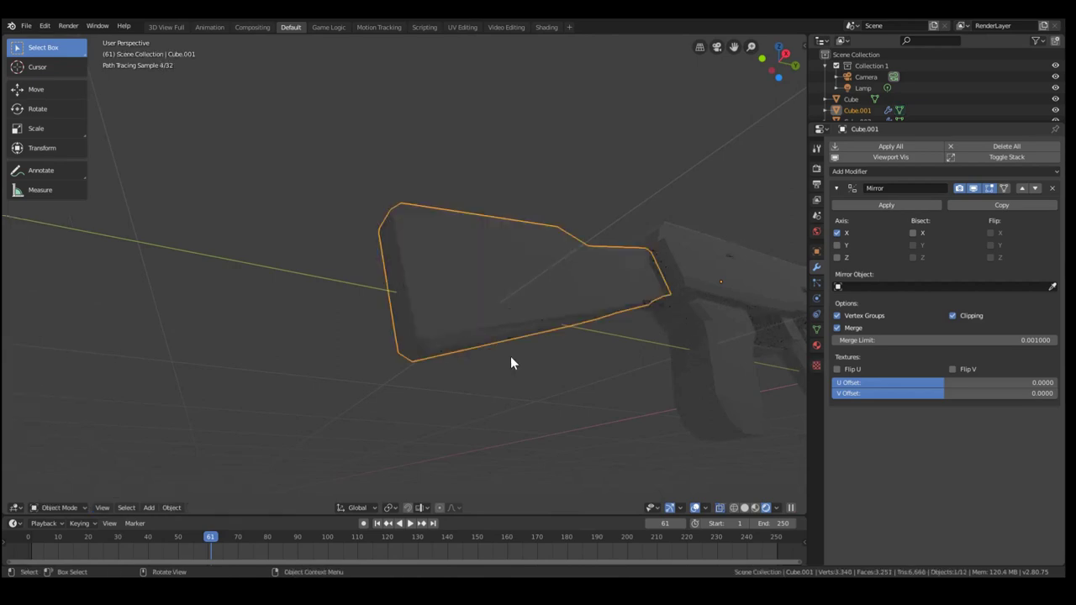
pyautogui.press('Tab')
pyautogui.moveTo(509, 355); pyautogui.dragTo(494, 329, button='middle')
pyautogui.press('Tab')
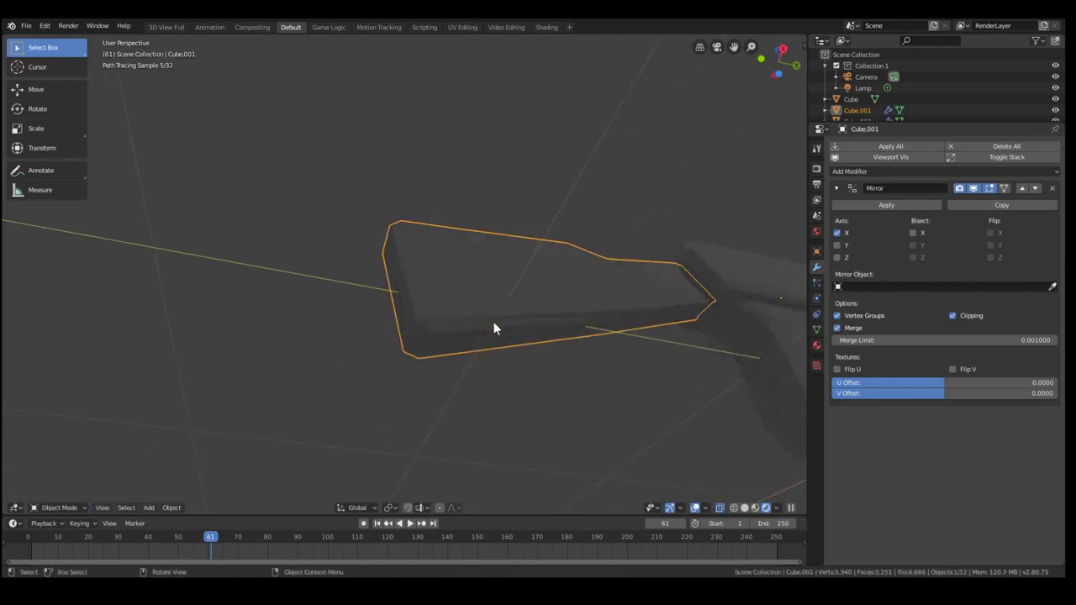
pyautogui.moveTo(331, 305)
pyautogui.mouseDown(button='middle')
pyautogui.moveTo(473, 310)
pyautogui.moveTo(497, 367)
pyautogui.moveTo(605, 209)
pyautogui.moveTo(504, 293)
pyautogui.moveTo(650, 280)
pyautogui.moveTo(627, 291)
pyautogui.moveTo(564, 266)
pyautogui.moveTo(573, 341)
pyautogui.moveTo(644, 274)
pyautogui.moveTo(557, 288)
pyautogui.moveTo(702, 296)
pyautogui.moveTo(641, 305)
pyautogui.moveTo(623, 324)
pyautogui.moveTo(599, 310)
pyautogui.mouseUp(button='middle')
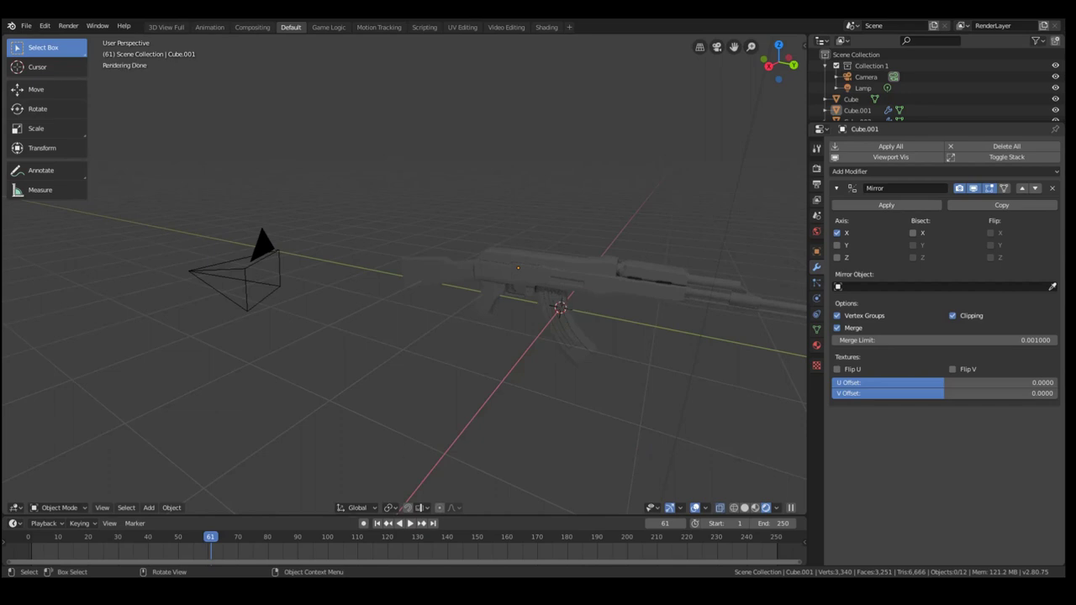
pyautogui.moveTo(524, 384); pyautogui.dragTo(538, 356, button='middle')
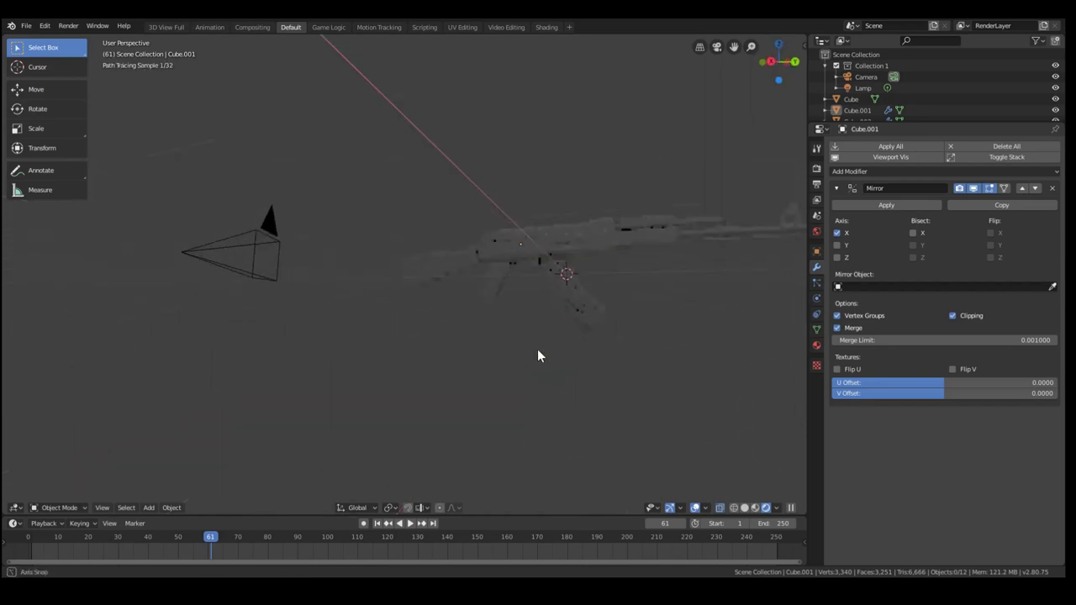
# Unhide the side-view reference image and switch to wireframe shading in the right orthographic view.
pyautogui.click(684, 252)
pyautogui.click(724, 215)
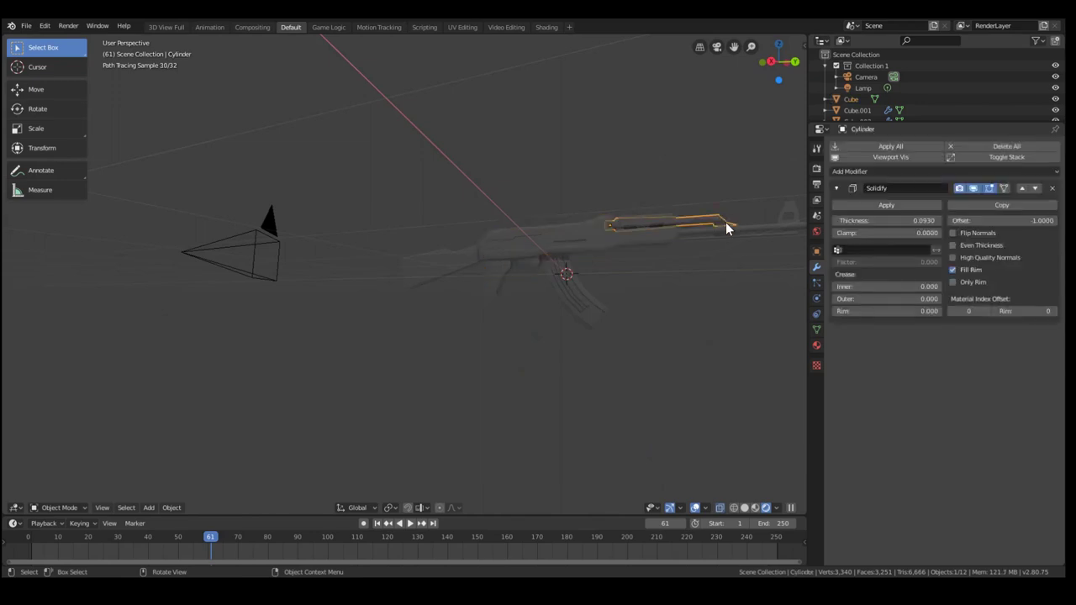
pyautogui.click(713, 217)
pyautogui.hotkey('alt', 'h')
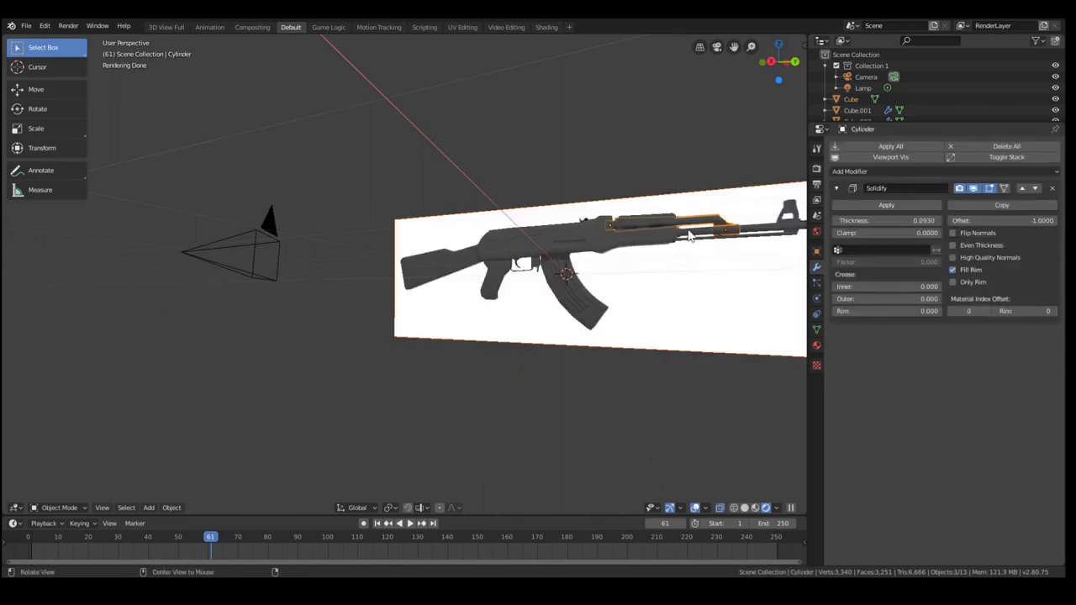
pyautogui.moveTo(687, 231)
pyautogui.mouseDown(button='middle')
pyautogui.moveTo(679, 259)
pyautogui.moveTo(672, 241)
pyautogui.mouseUp(button='middle')
pyautogui.press('z')
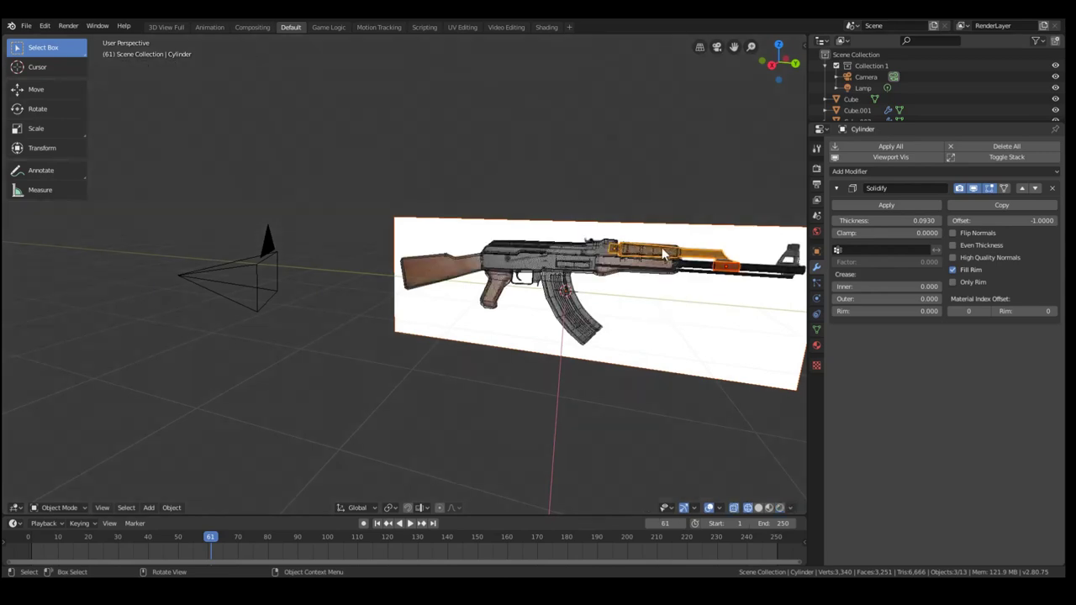
pyautogui.press('KP_3')
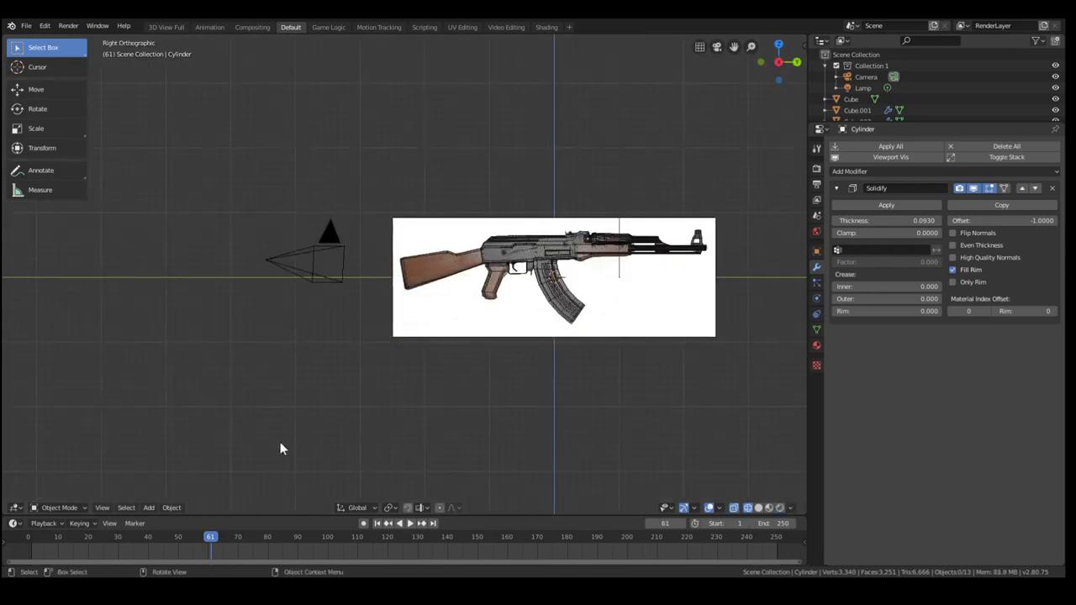
# Compare the outlines of the stock, grip and magazine with the reference image in the side view.
pyautogui.scroll(3, 230, 442)
pyautogui.scroll(2, 658, 306)
pyautogui.scroll(3, 562, 230)
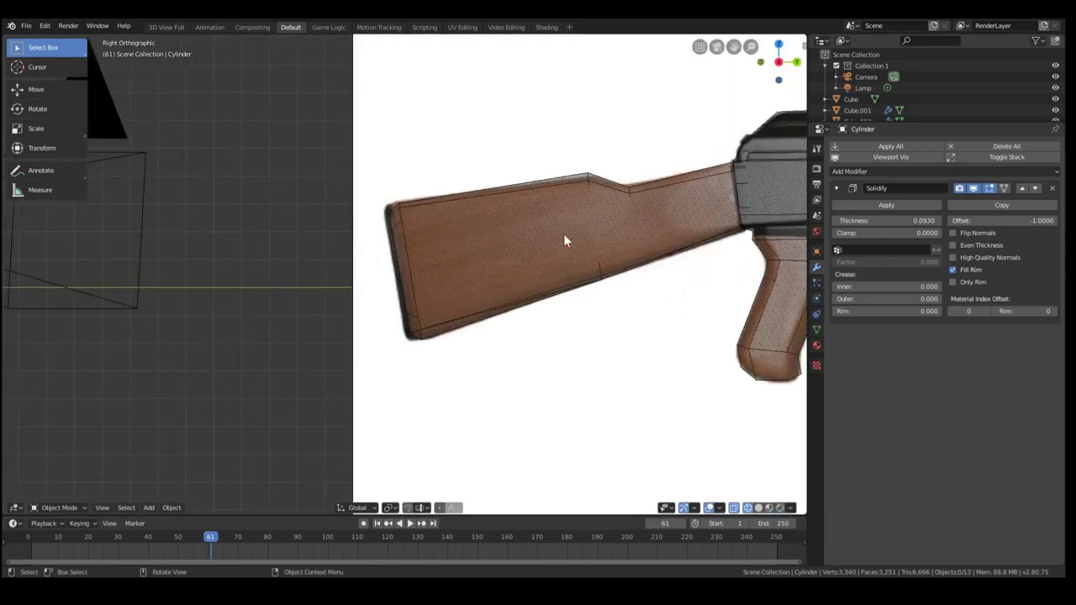
pyautogui.scroll(-1, 573, 236)
pyautogui.scroll(-5, 515, 216)
pyautogui.scroll(1, 530, 333)
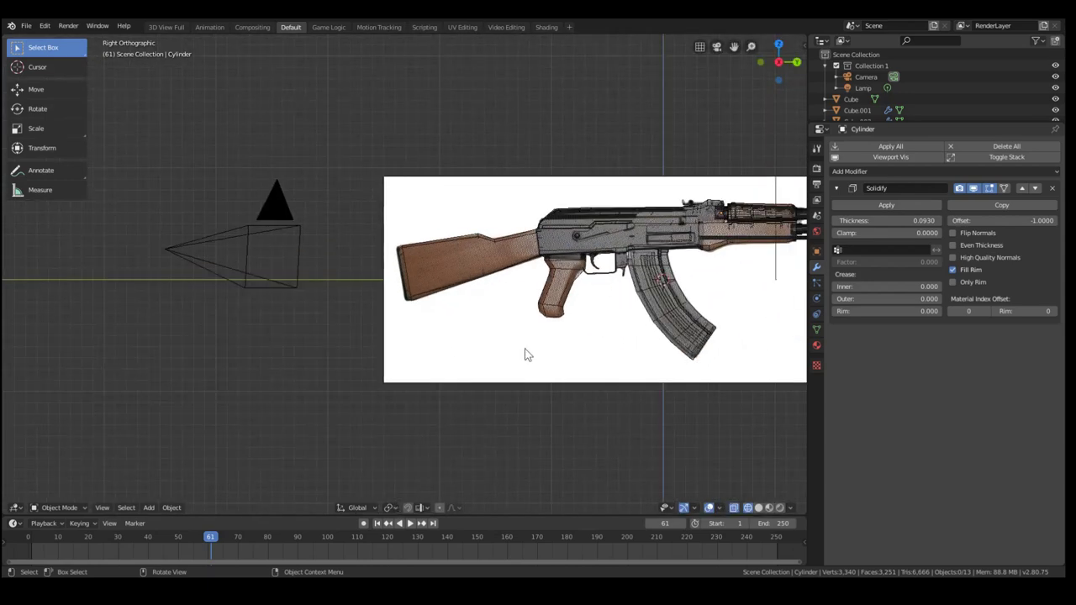
pyautogui.scroll(-5, 655, 236)
pyautogui.scroll(6, 594, 236)
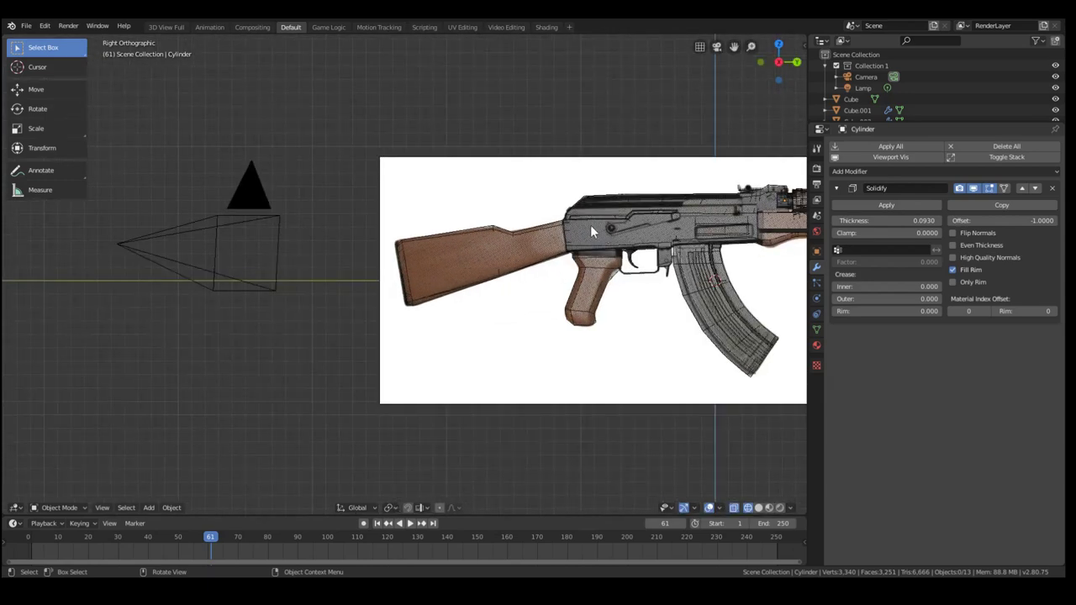
# Select the receiver and examine the rifle from stock to barrel against the reference image in perspective.
pyautogui.moveTo(670, 215); pyautogui.dragTo(643, 291, button='middle')
pyautogui.click(625, 274)
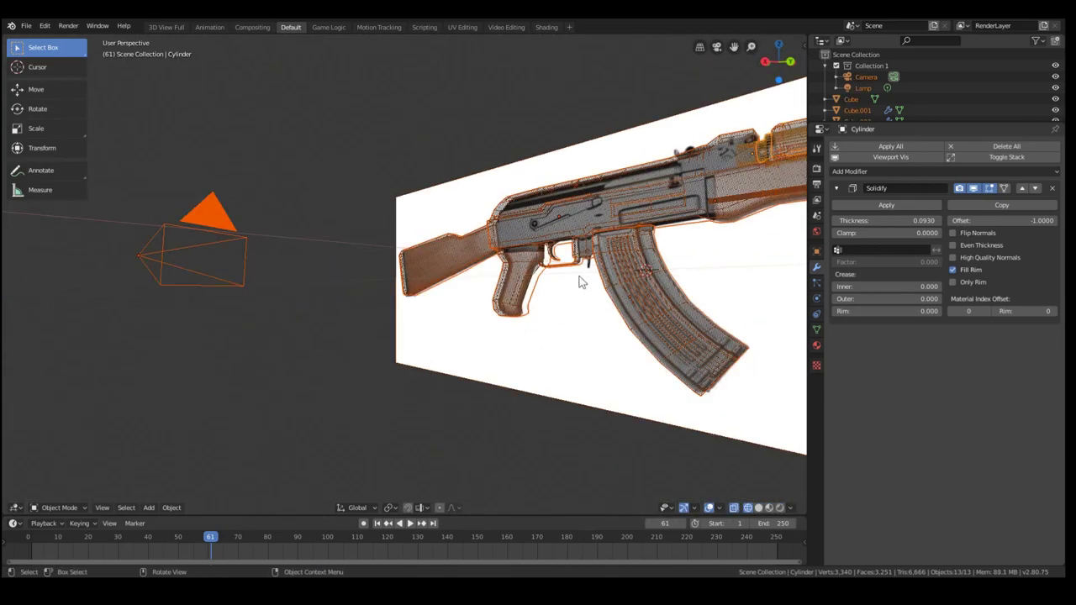
pyautogui.moveTo(562, 215); pyautogui.dragTo(626, 281, button='middle')
pyautogui.scroll(4, 647, 271)
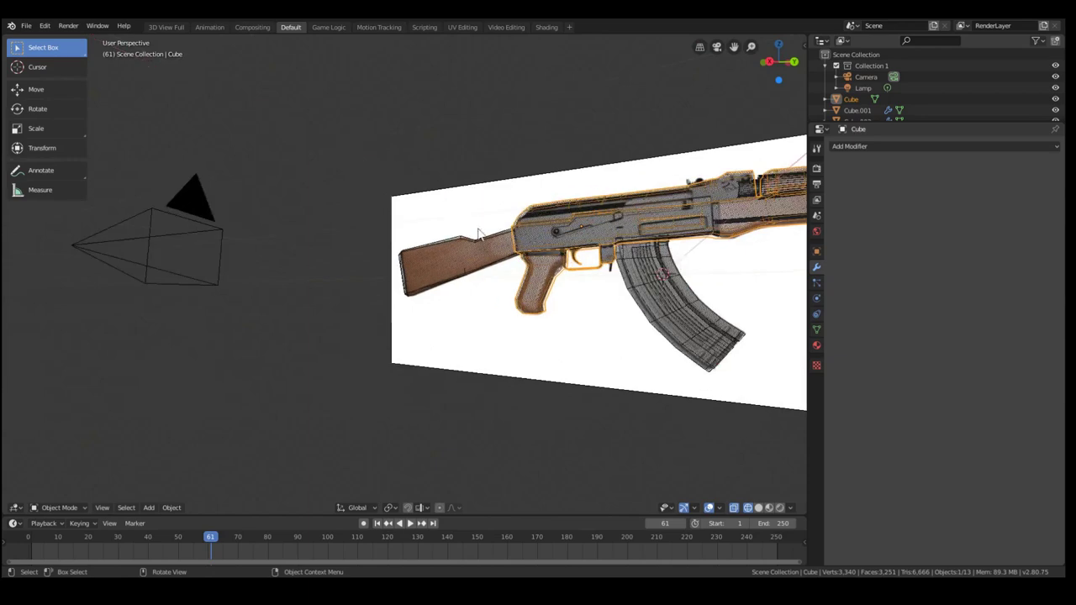
pyautogui.scroll(-4, 653, 198)
pyautogui.scroll(4, 645, 262)
pyautogui.scroll(5, 695, 259)
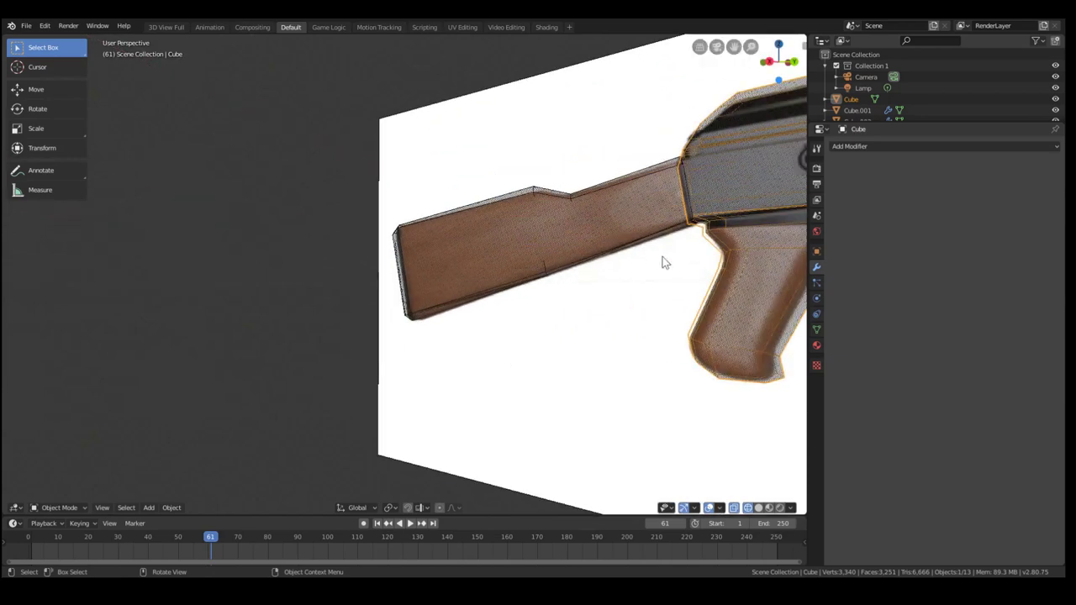
pyautogui.scroll(-3, 700, 266)
pyautogui.scroll(-4, 666, 354)
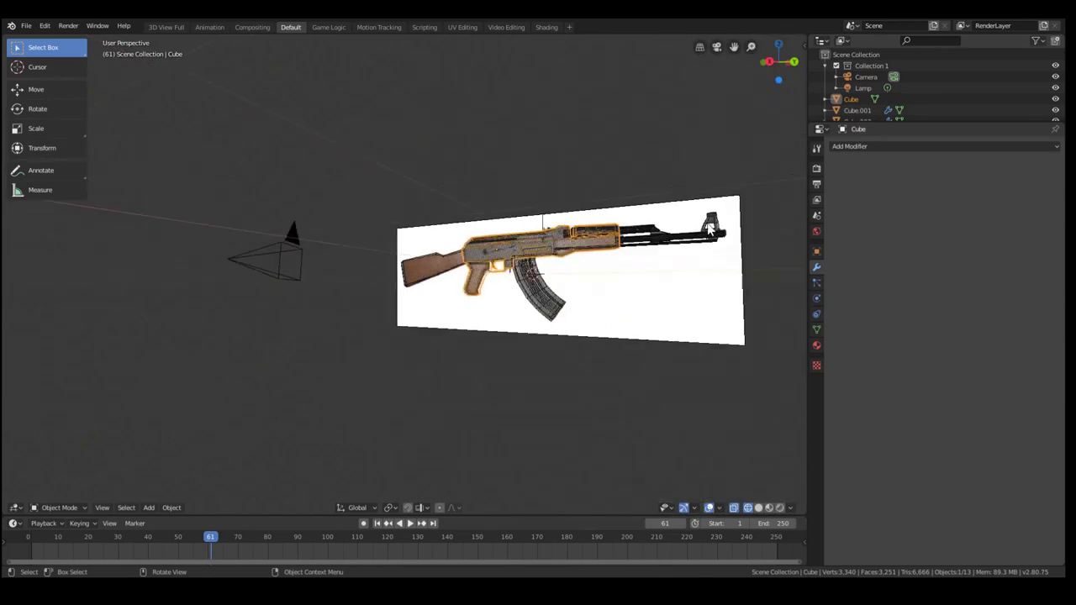
pyautogui.scroll(4, 635, 250)
pyautogui.scroll(-3, 656, 271)
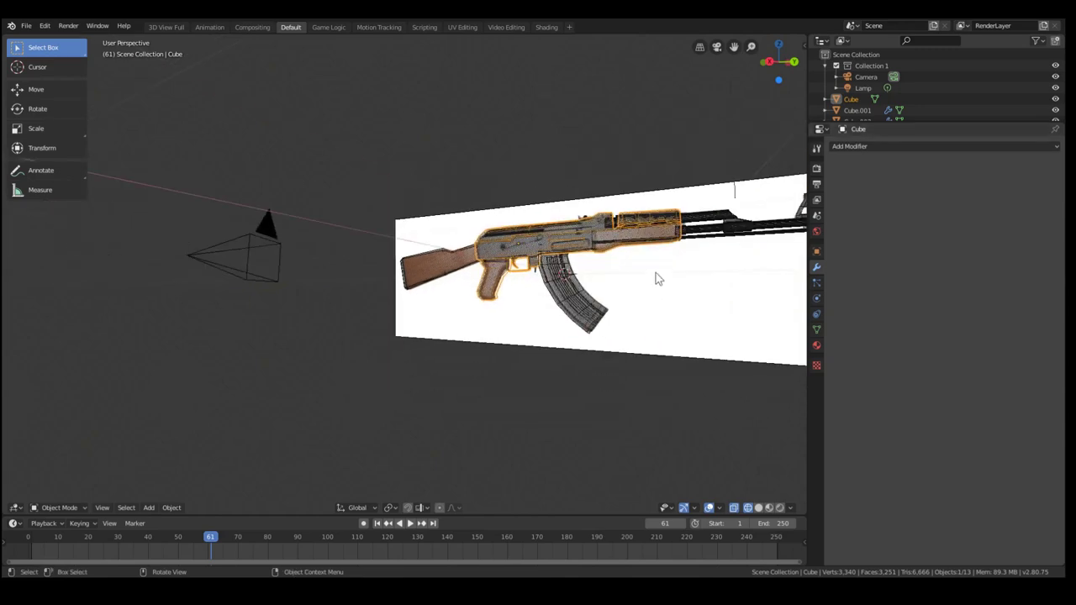
pyautogui.scroll(5, 652, 274)
pyautogui.scroll(-1, 640, 279)
# Return to the right orthographic view and select the magazine in object mode.
pyautogui.press('Tab')
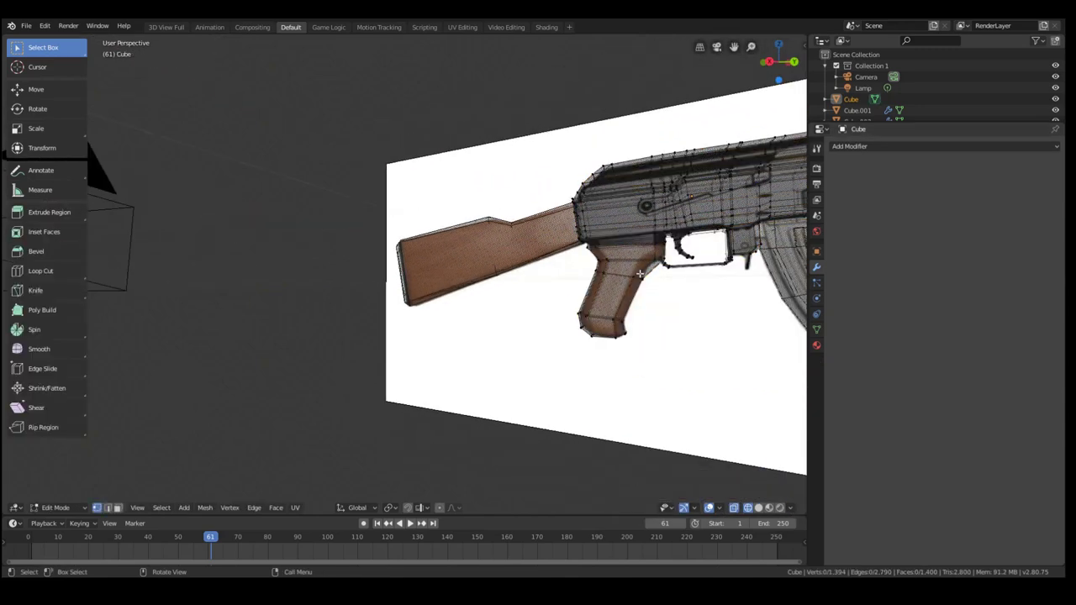
pyautogui.press('KP_3')
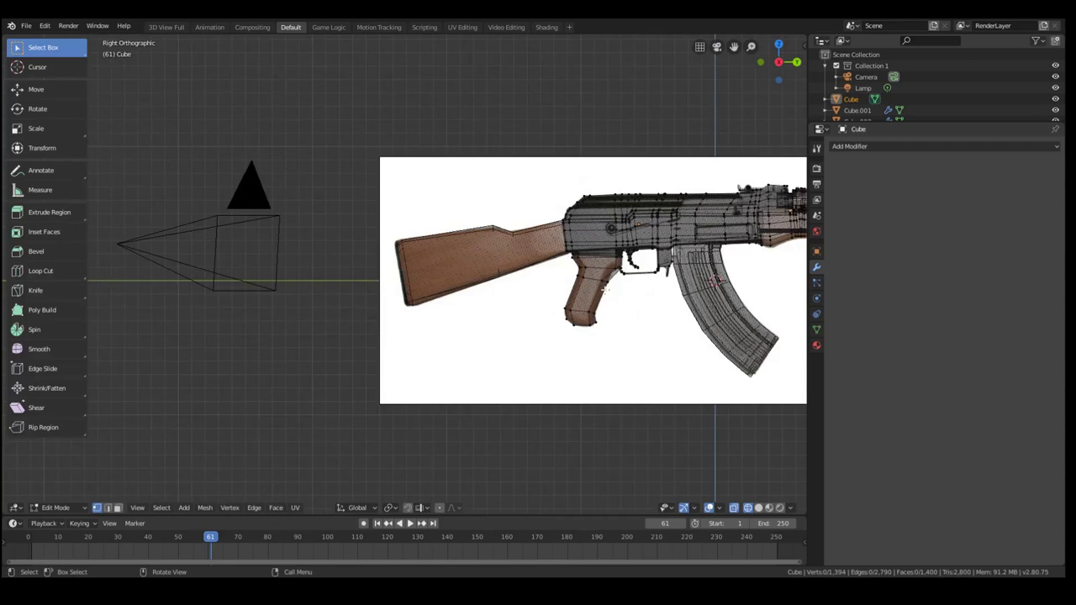
pyautogui.press('Tab')
pyautogui.click(494, 214)
pyautogui.scroll(-4, 511, 244)
pyautogui.click(562, 311)
pyautogui.scroll(3, 564, 311)
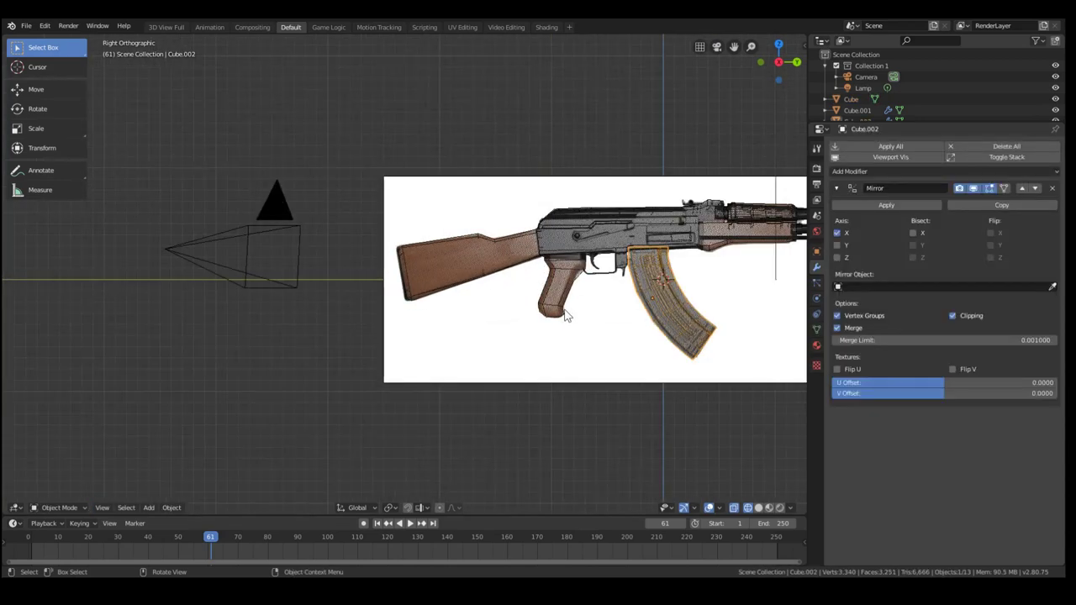
# Isolate the curved magazine in local view and examine its mesh alongside the barrel cylinder.
pyautogui.scroll(1, 565, 315)
pyautogui.scroll(-4, 667, 302)
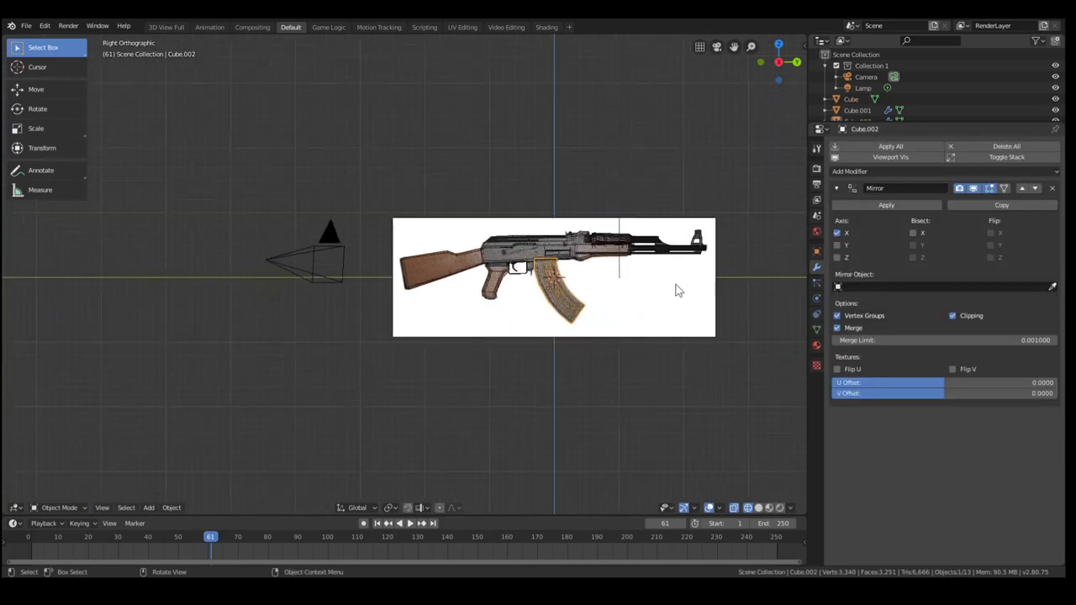
pyautogui.scroll(4, 740, 251)
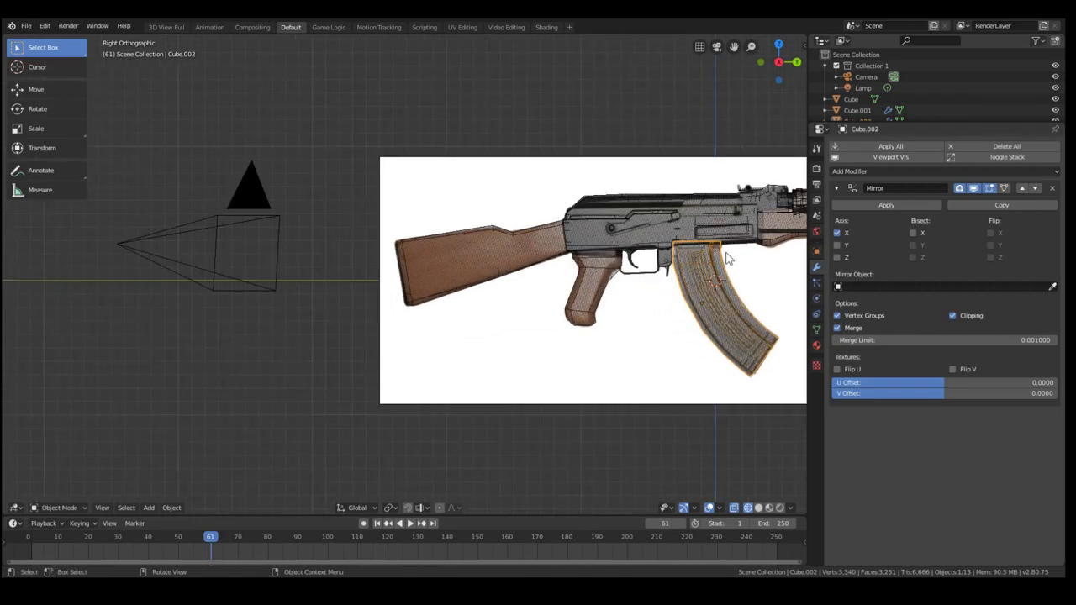
pyautogui.press('KP_Divide')
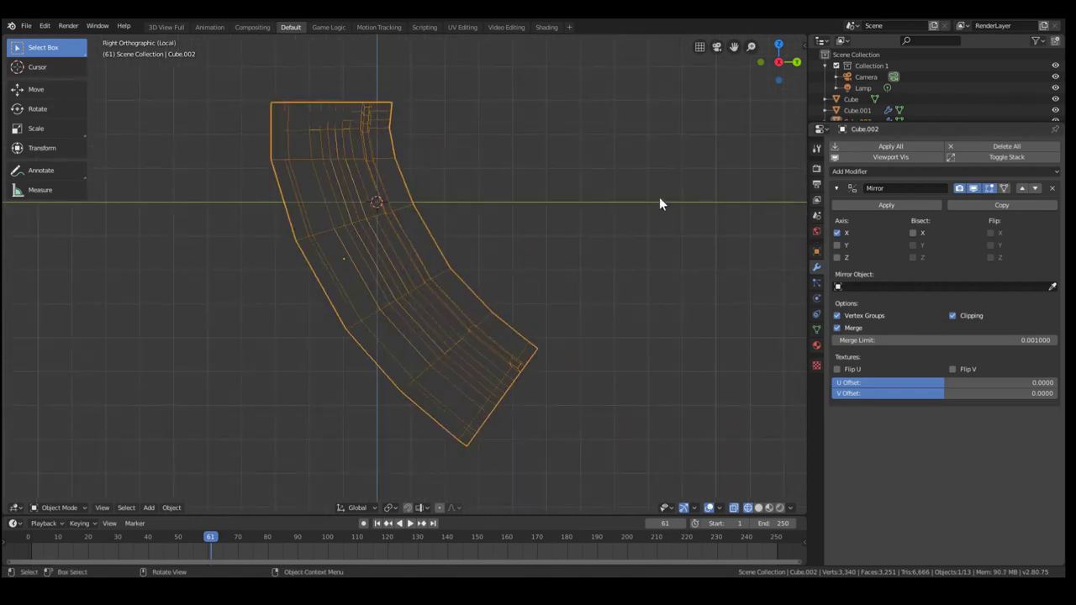
pyautogui.scroll(-4, 588, 215)
pyautogui.scroll(2, 504, 235)
pyautogui.scroll(1, 471, 194)
pyautogui.click(627, 80)
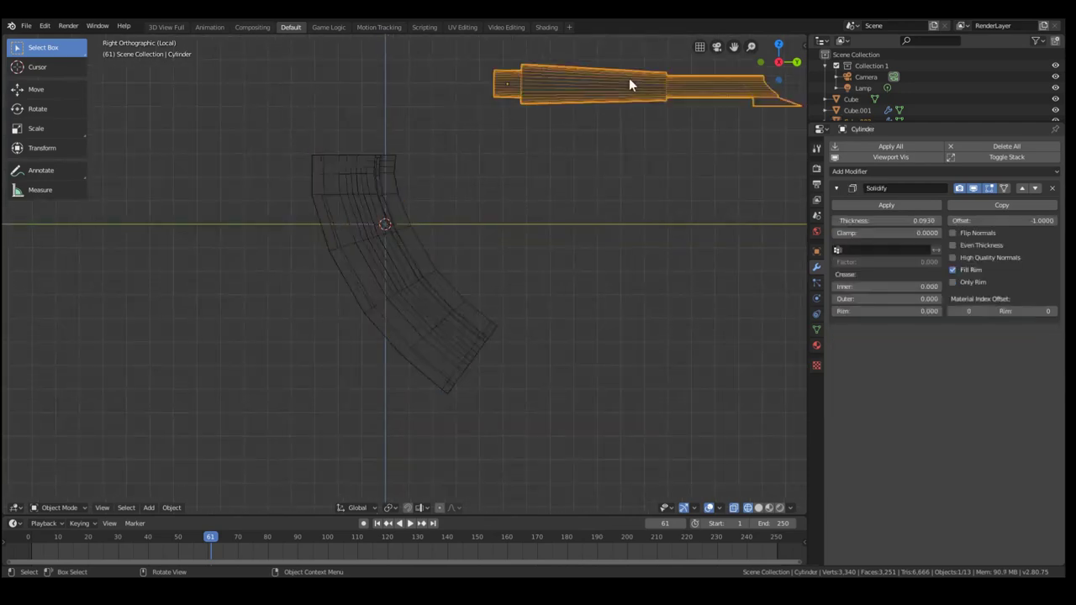
pyautogui.scroll(-3, 550, 201)
pyautogui.scroll(3, 518, 197)
pyautogui.scroll(-3, 409, 227)
pyautogui.scroll(3, 395, 268)
pyautogui.click(401, 270)
pyautogui.scroll(1, 390, 261)
pyautogui.scroll(1, 383, 251)
# Switch the viewport to rendered shading, exit local view, and examine the magazine on the full rifle.
pyautogui.press('z')
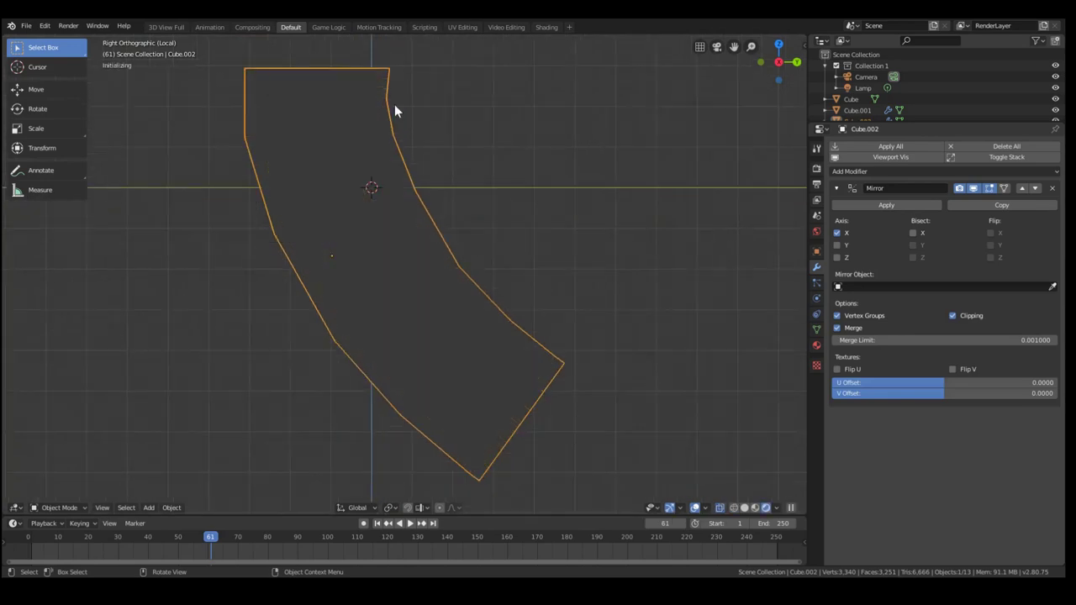
pyautogui.moveTo(395, 151); pyautogui.dragTo(434, 159, button='middle')
pyautogui.press('KP_Divide')
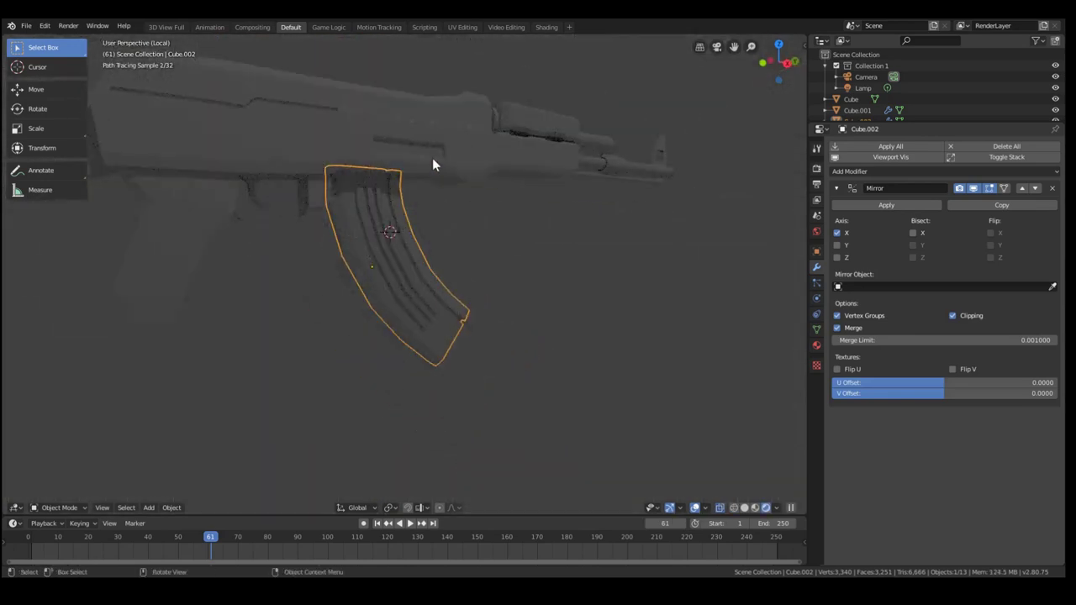
pyautogui.press('KP_3')
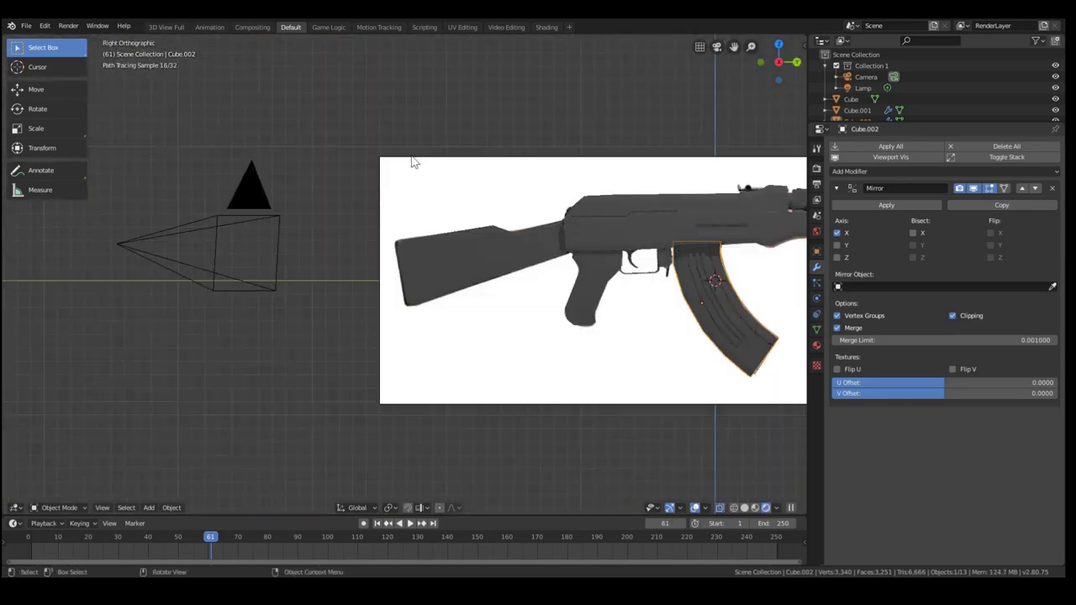
pyautogui.moveTo(413, 164); pyautogui.dragTo(363, 207, button='middle')
pyautogui.scroll(-5, 363, 206)
pyautogui.scroll(5, 363, 207)
pyautogui.moveTo(393, 313); pyautogui.dragTo(503, 325, button='middle')
pyautogui.scroll(-4, 384, 227)
pyautogui.scroll(3, 384, 226)
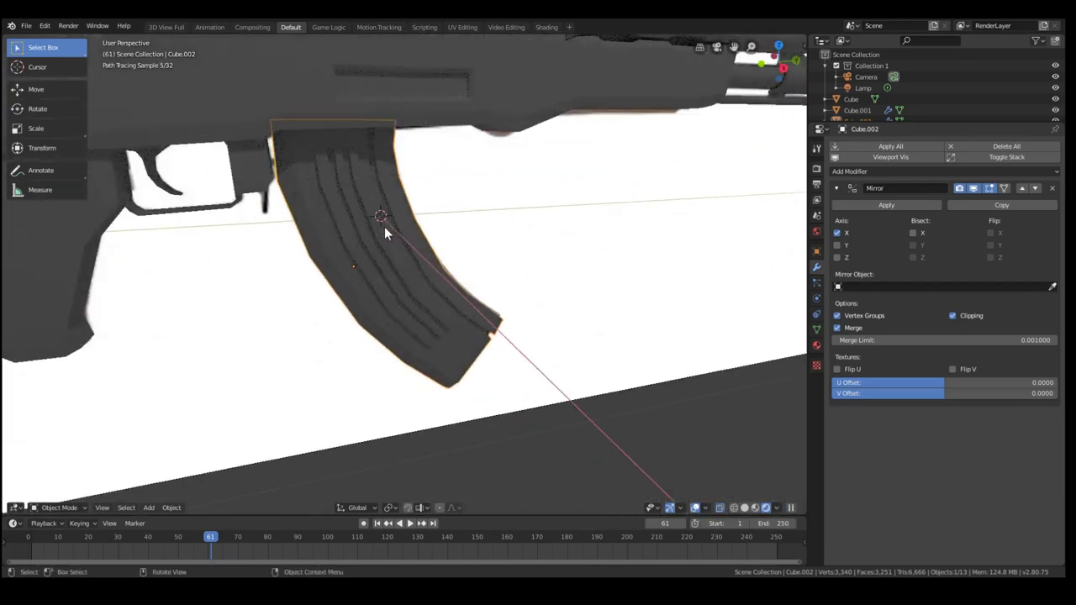
pyautogui.scroll(1, 388, 218)
pyautogui.scroll(-2, 388, 218)
pyautogui.scroll(2, 389, 219)
# Set the scene's render engine to Eevee.
pyautogui.click(815, 346)
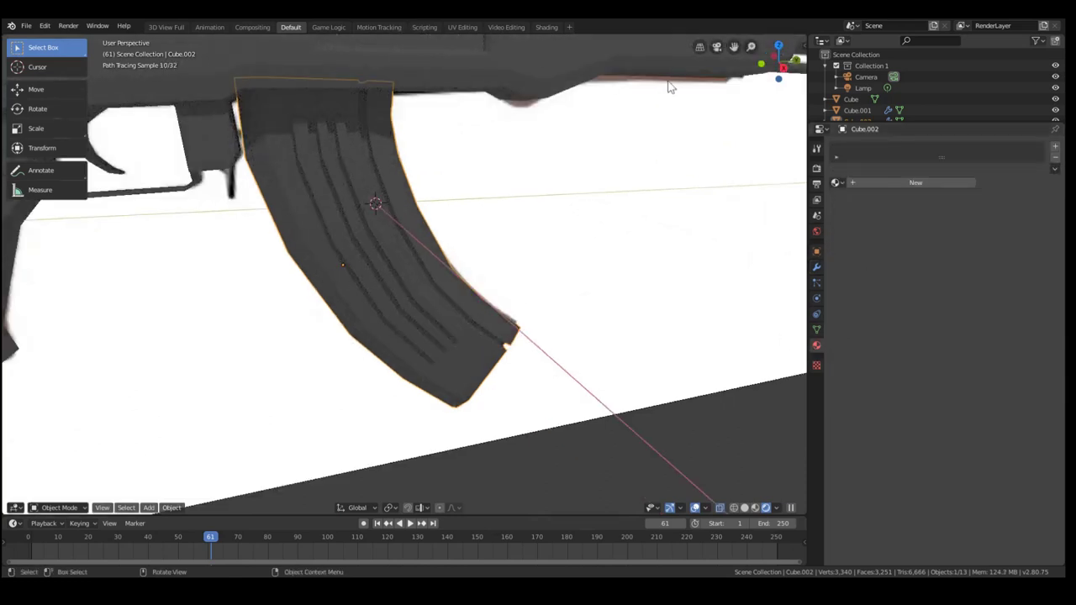
pyautogui.click(815, 170)
pyautogui.click(995, 146)
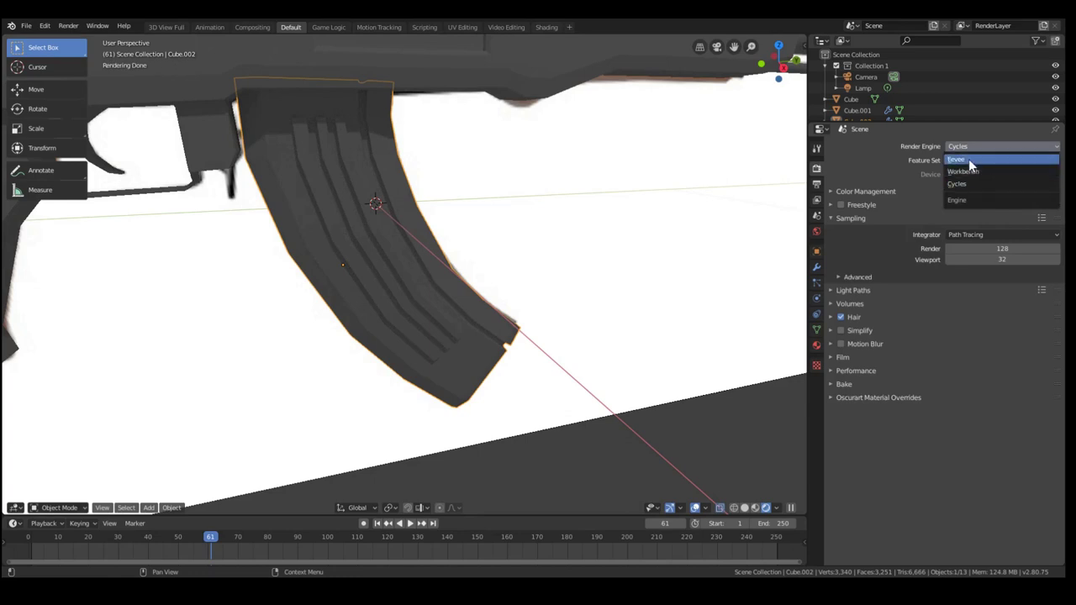
pyautogui.click(958, 147)
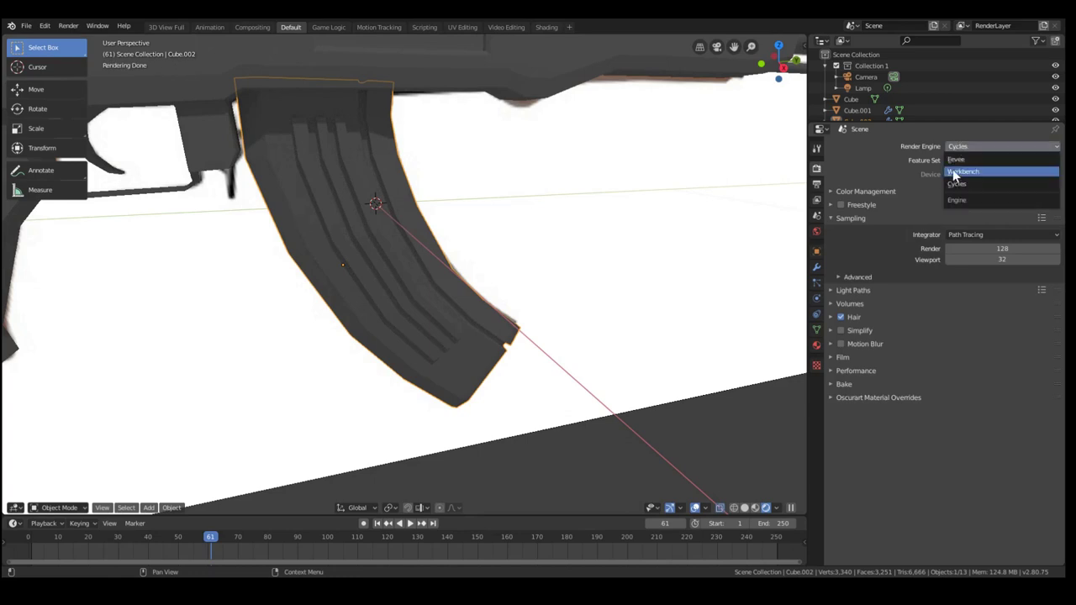
pyautogui.click(956, 159)
pyautogui.scroll(-4, 555, 170)
pyautogui.press('KP_Decimal')
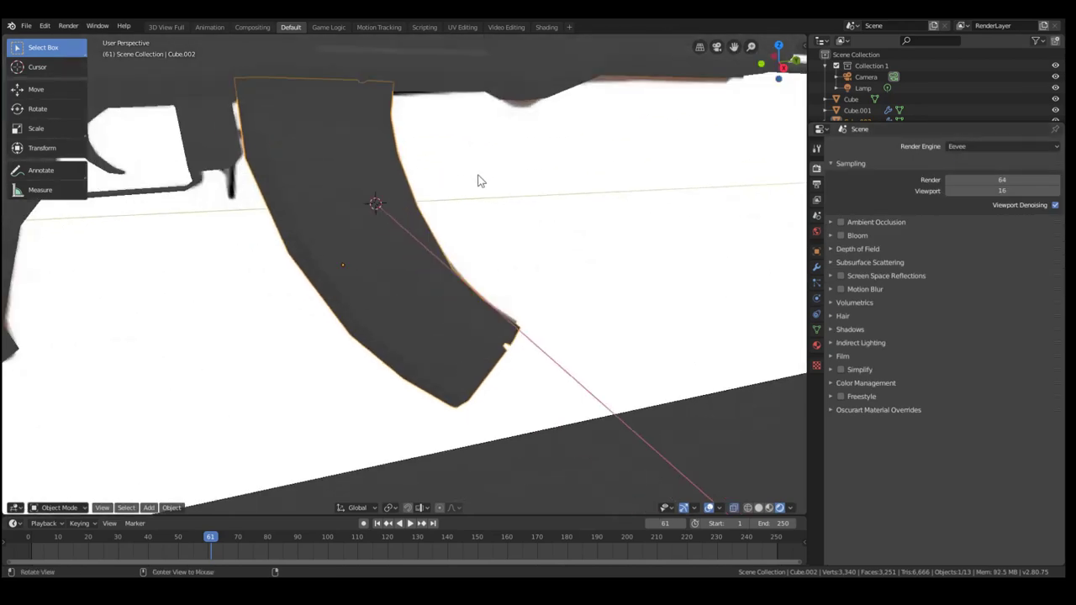
# Create a new material for the magazine in the Shading workspace and add a Shader to RGB node.
pyautogui.click(546, 27)
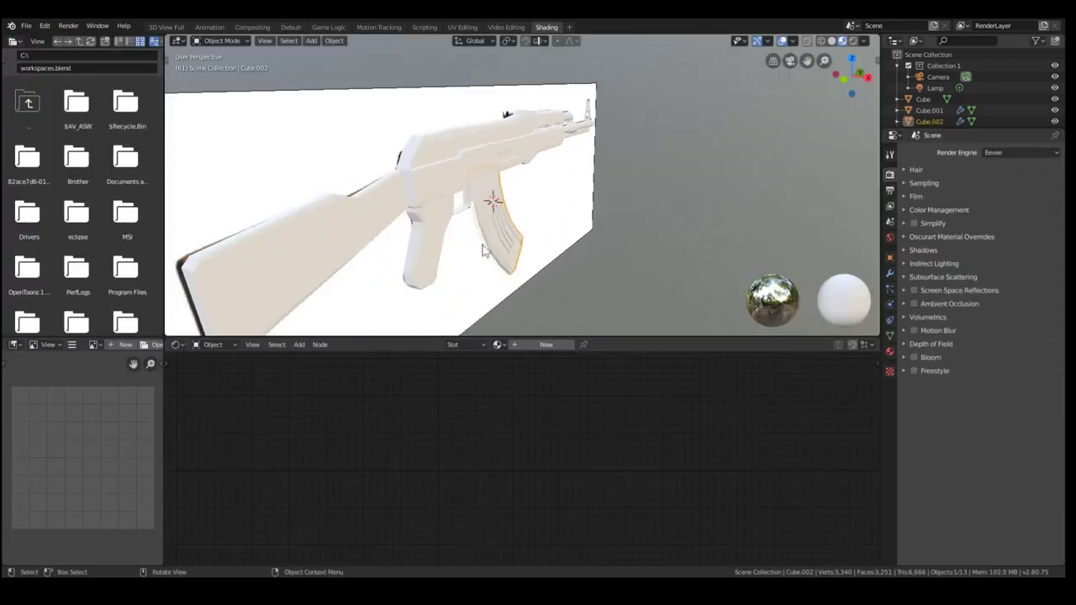
pyautogui.click(531, 345)
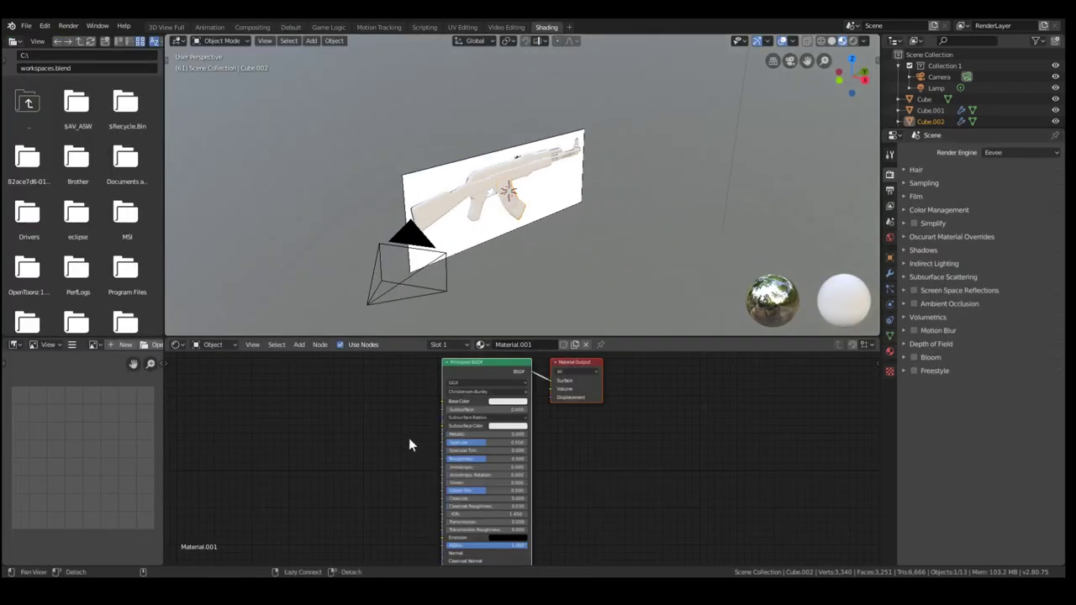
pyautogui.hotkey('shift', 'a')
pyautogui.click(411, 423)
pyautogui.write('shader')
pyautogui.click(437, 465)
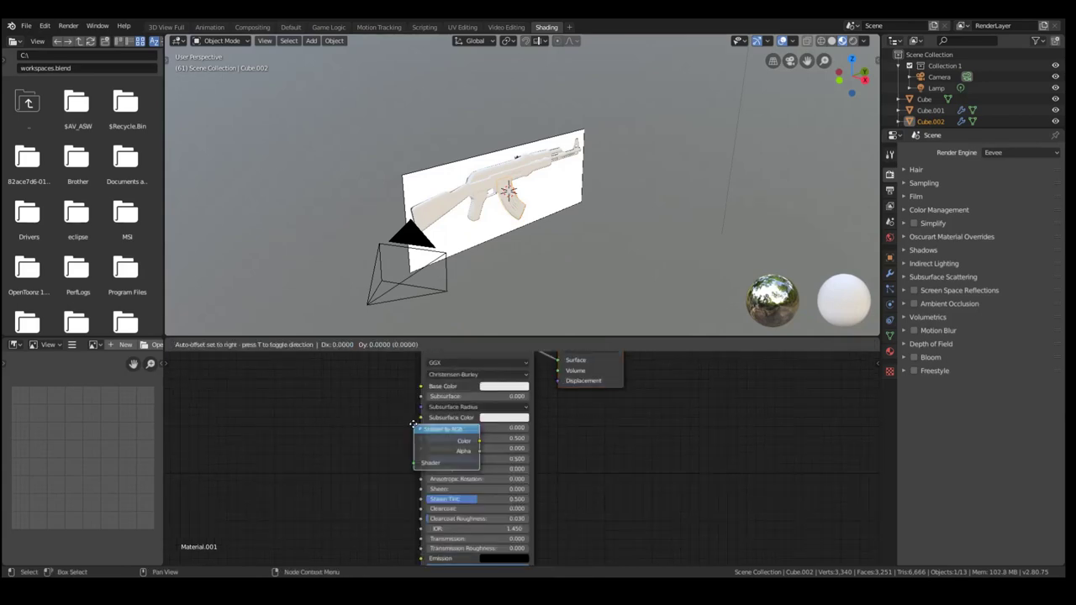
pyautogui.click(329, 395)
pyautogui.scroll(-2, 330, 395)
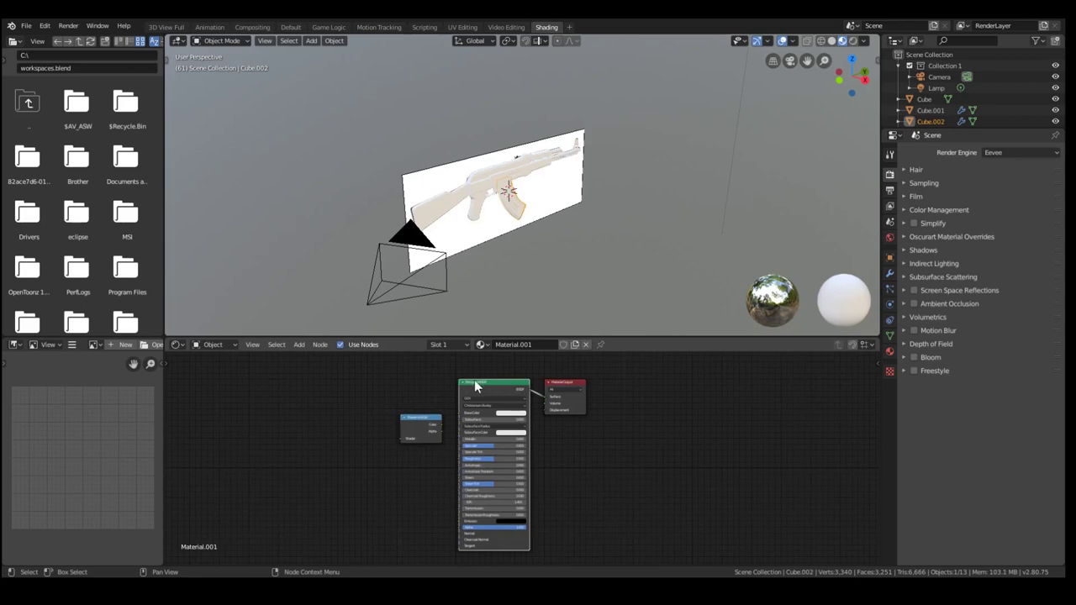
# Insert the Shader to RGB node between the Principled BSDF and the Material Output, spacing the nodes apart.
pyautogui.moveTo(474, 380); pyautogui.dragTo(299, 385)
pyautogui.scroll(2, 371, 409)
pyautogui.moveTo(372, 410); pyautogui.dragTo(393, 369)
pyautogui.scroll(6, 377, 265)
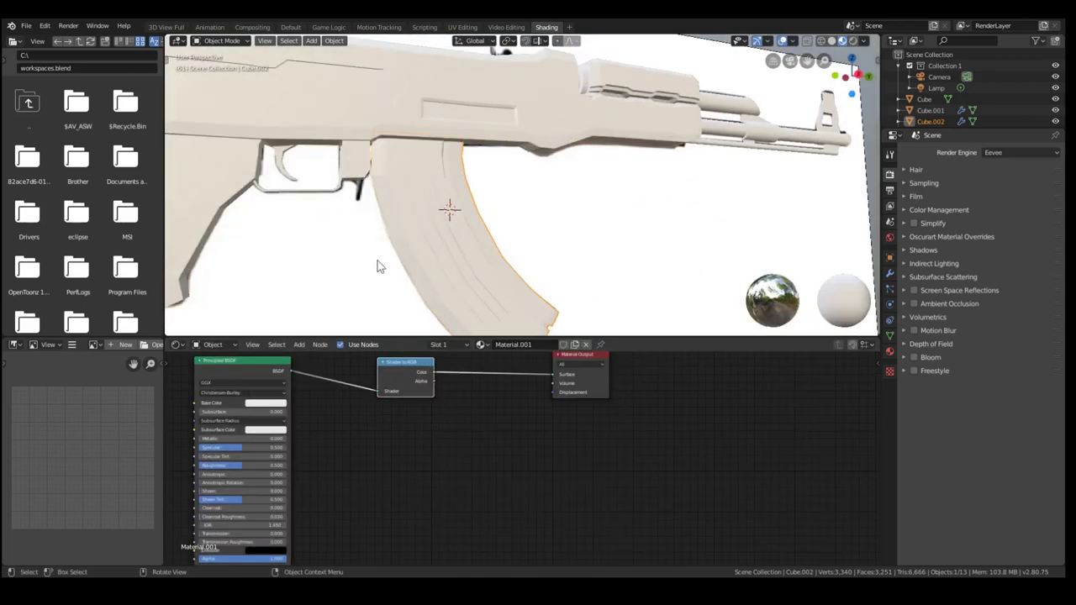
pyautogui.scroll(-4, 377, 265)
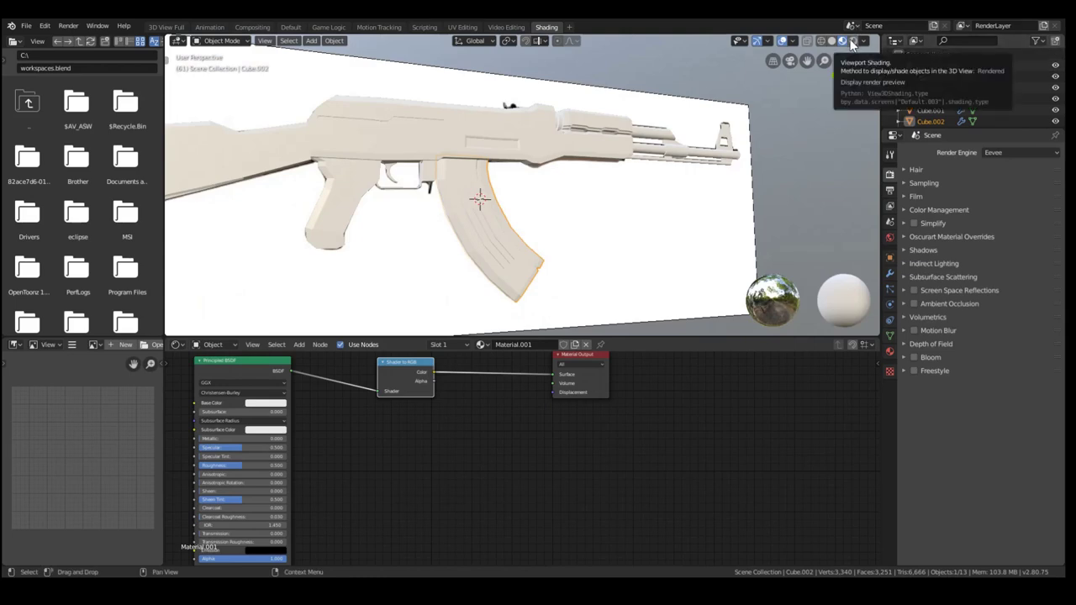
# Show the rendered preview and set the magazine's Principled BSDF to Metallic 0.668 and Roughness 0.095.
pyautogui.click(852, 41)
pyautogui.moveTo(692, 106)
pyautogui.mouseDown(button='middle')
pyautogui.moveTo(511, 200)
pyautogui.moveTo(488, 240)
pyautogui.moveTo(444, 271)
pyautogui.mouseUp(button='middle')
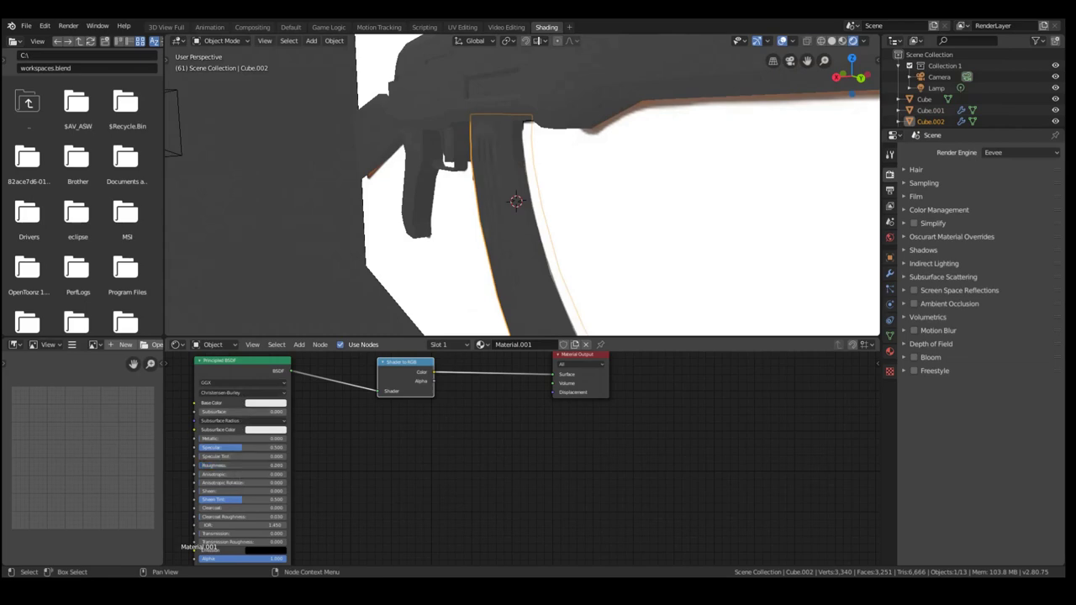
pyautogui.moveTo(207, 469); pyautogui.dragTo(256, 439)
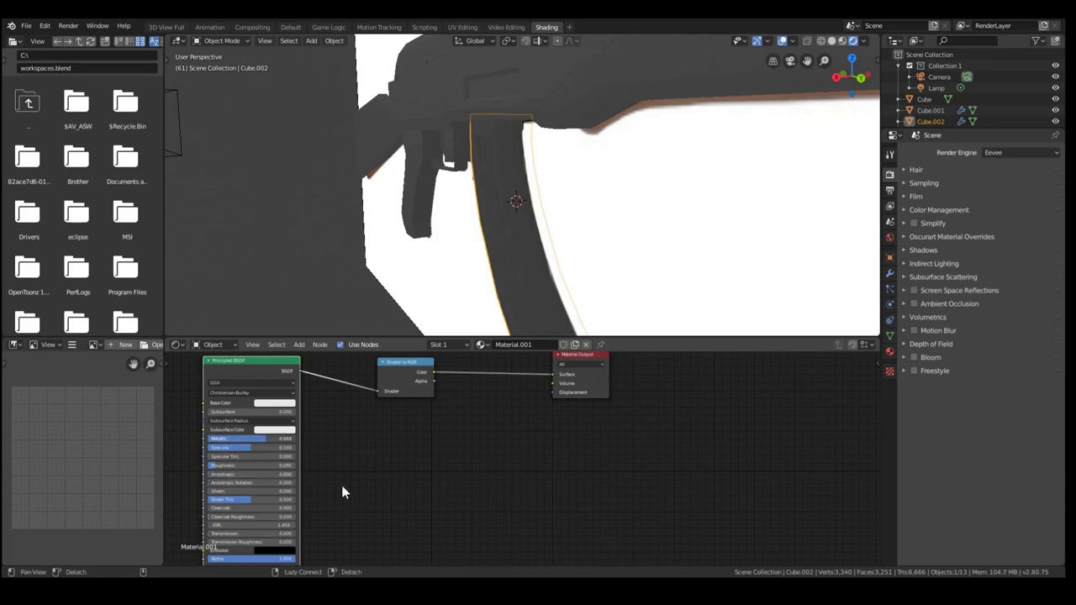
pyautogui.moveTo(350, 490); pyautogui.dragTo(420, 441, button='middle')
pyautogui.keyDown('alt'); pyautogui.moveTo(442, 191); pyautogui.dragTo(526, 218); pyautogui.keyUp('alt')
pyautogui.scroll(-4, 526, 219)
# Insert a ColorRamp between Shader to RGB and the Material Output, with its interpolation set to Constant.
pyautogui.keyDown('alt'); pyautogui.moveTo(485, 372); pyautogui.dragTo(467, 416); pyautogui.keyUp('alt')
pyautogui.hotkey('shift', 'a')
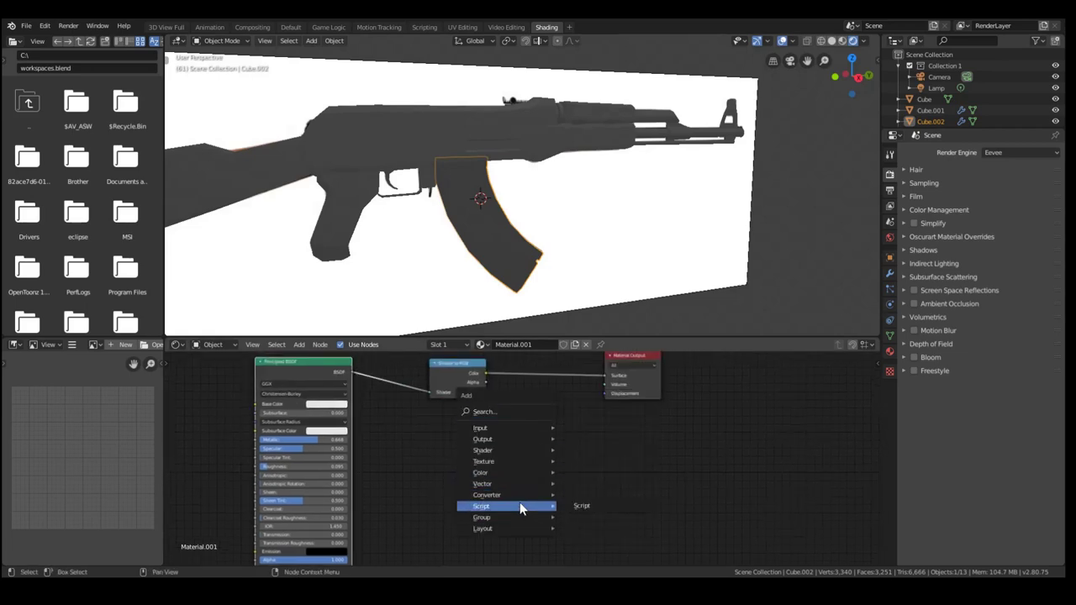
pyautogui.moveTo(522, 494)
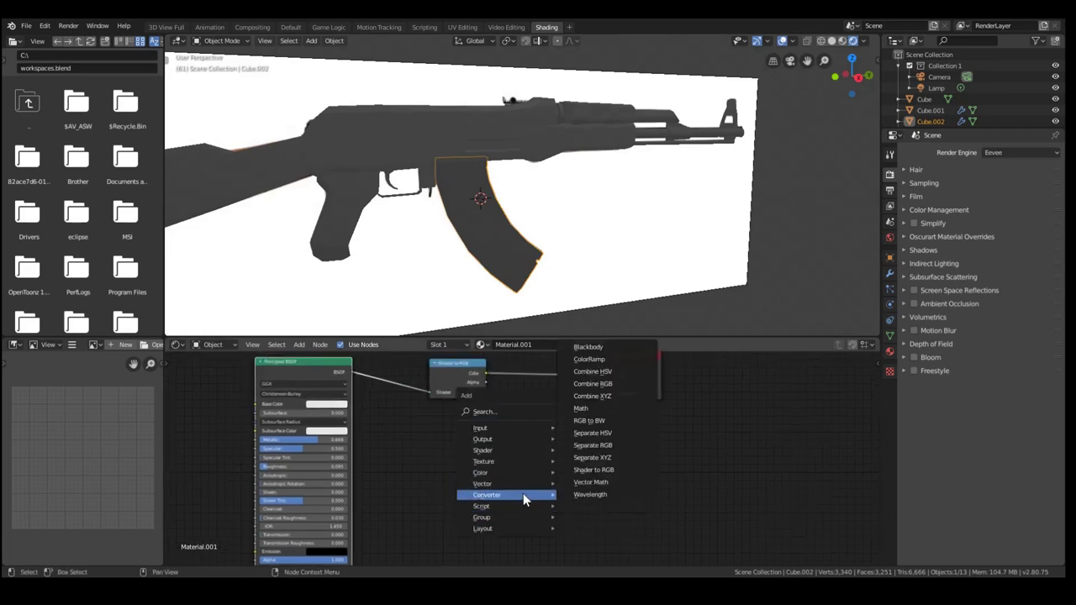
pyautogui.click(627, 360)
pyautogui.click(597, 402)
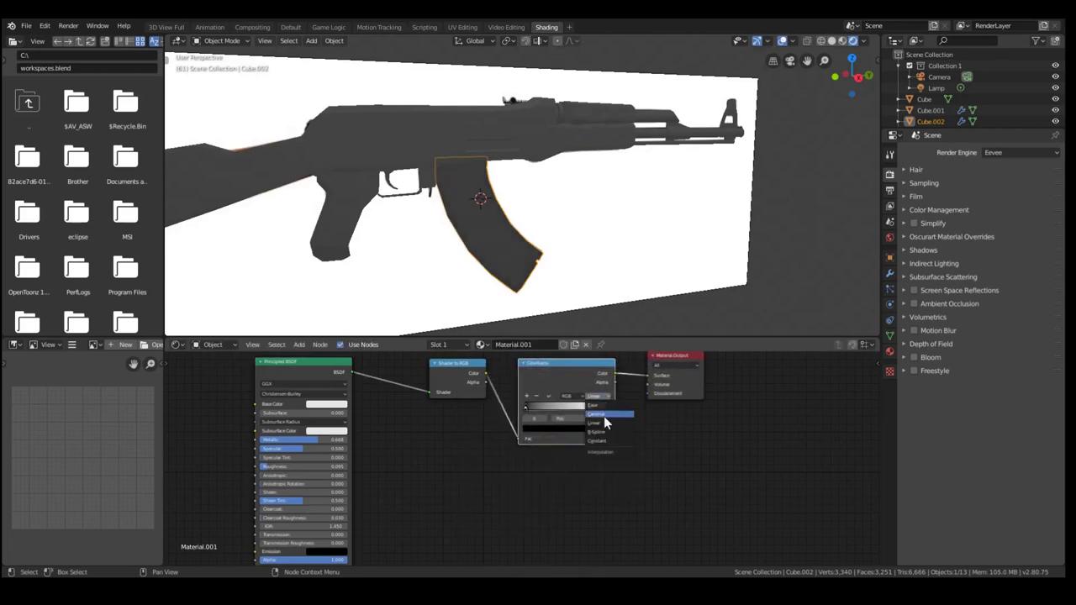
pyautogui.click(607, 442)
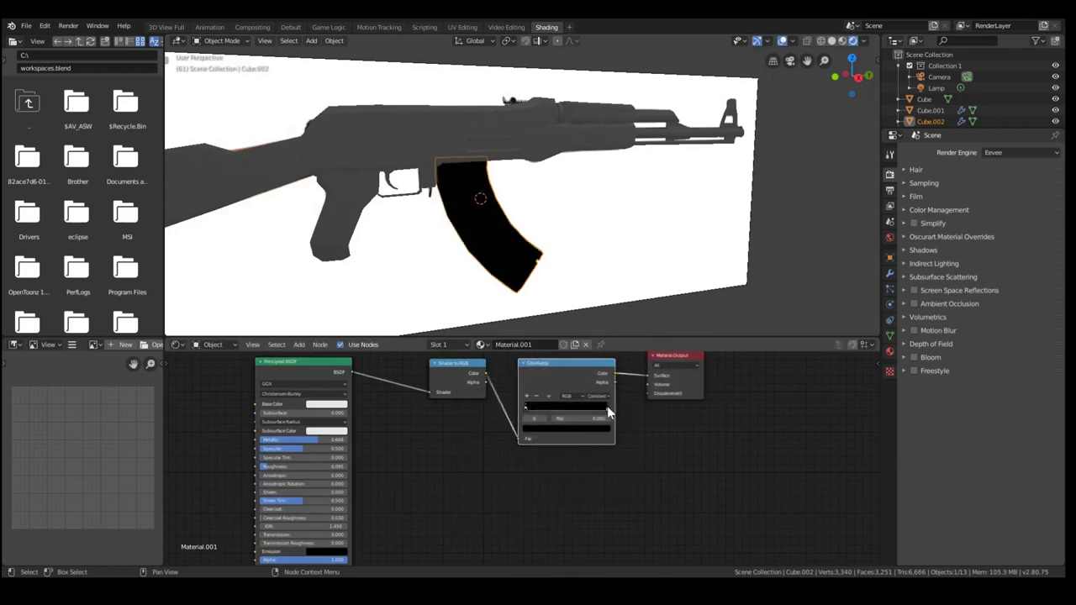
# Move the color ramp's white stop close to the black stop and check the shading on the magazine.
pyautogui.moveTo(607, 406); pyautogui.dragTo(525, 428)
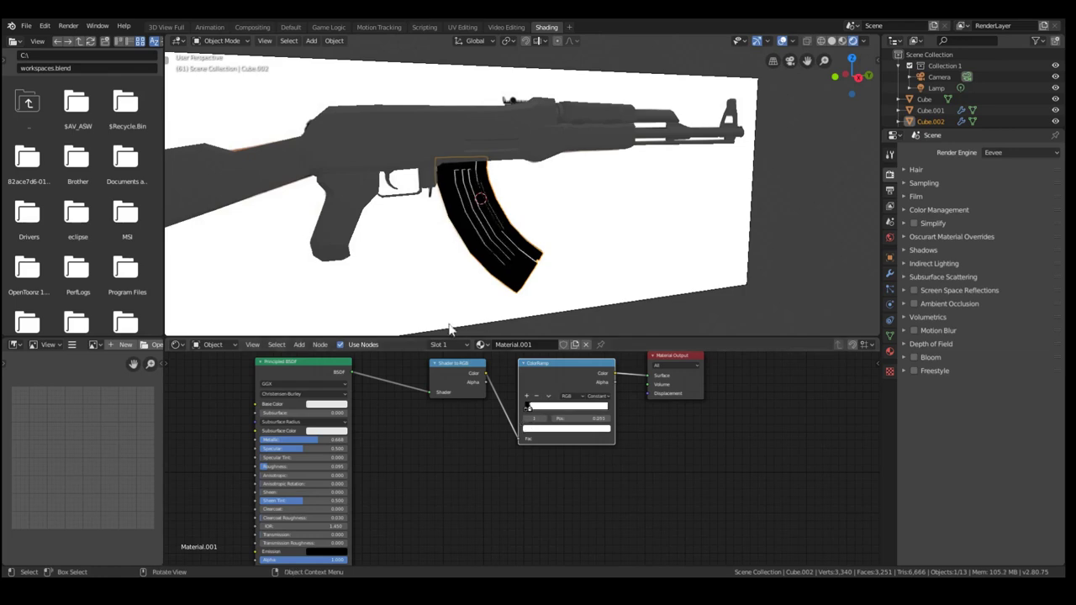
pyautogui.moveTo(442, 305); pyautogui.dragTo(622, 183, button='middle')
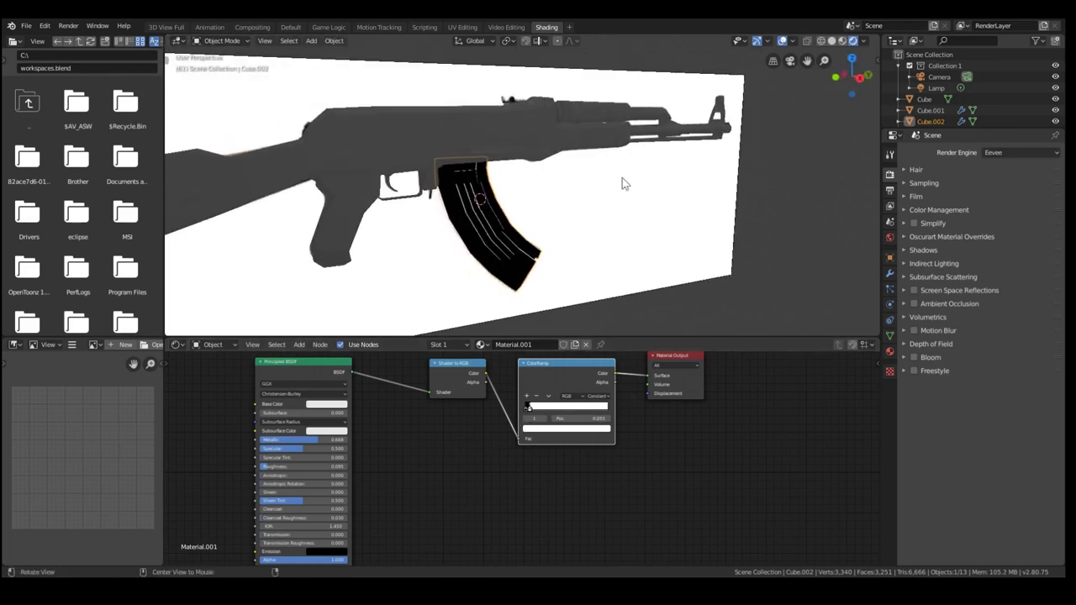
pyautogui.click(841, 40)
pyautogui.click(853, 42)
pyautogui.moveTo(508, 156); pyautogui.dragTo(554, 182, button='middle')
# Add a Sun light, move it beside the rifle, and rotate it to light the magazine's side.
pyautogui.scroll(-6, 554, 182)
pyautogui.hotkey('shift', 'a')
pyautogui.moveTo(550, 191)
pyautogui.moveTo(531, 318)
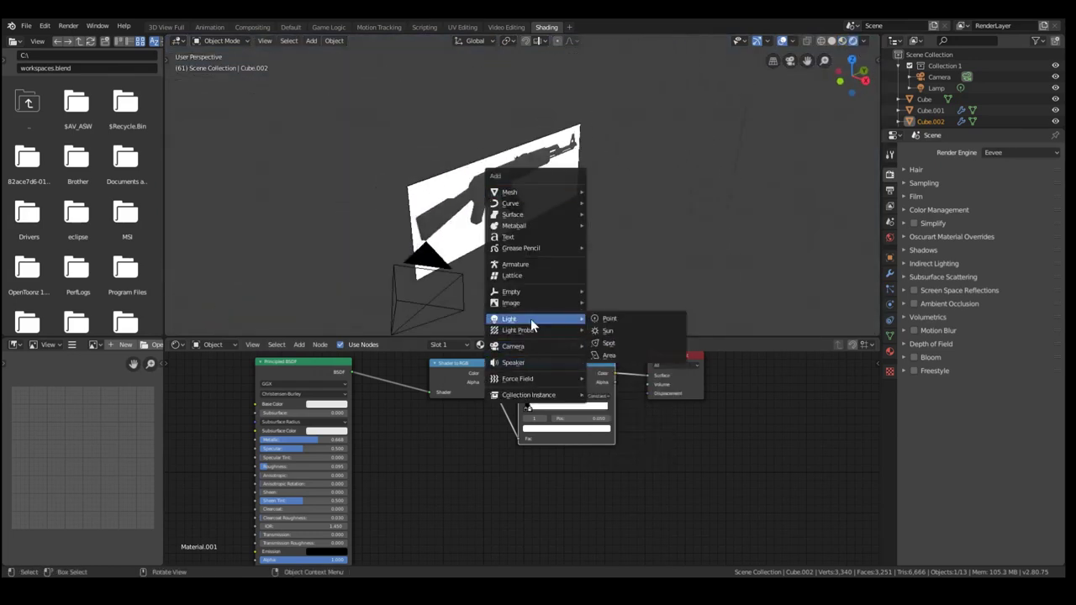
pyautogui.click(623, 325)
pyautogui.press('g')
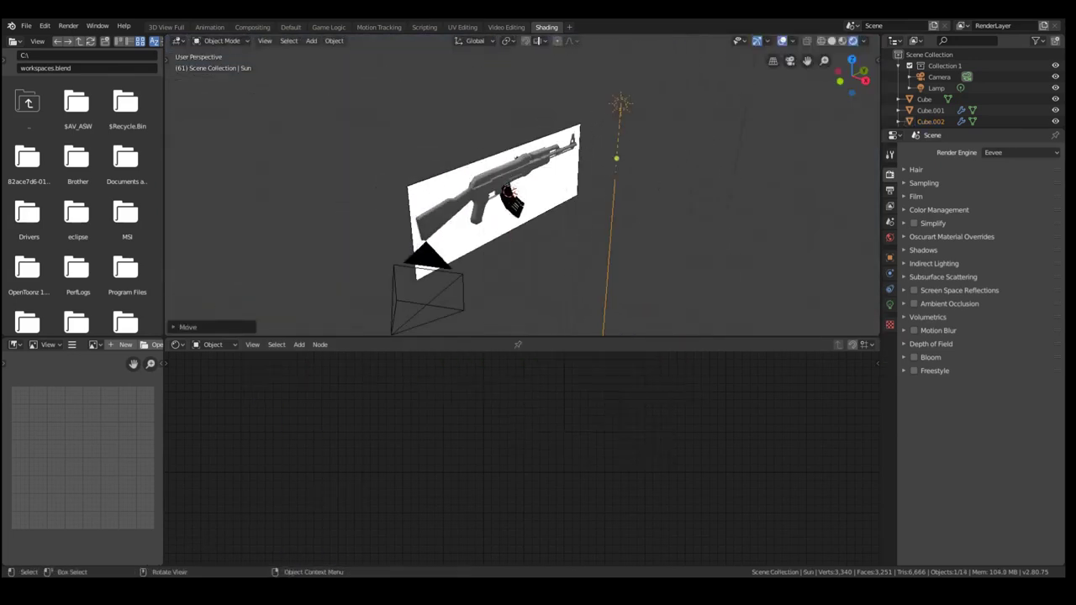
pyautogui.click(655, 189)
pyautogui.press('r')
pyautogui.press('r')
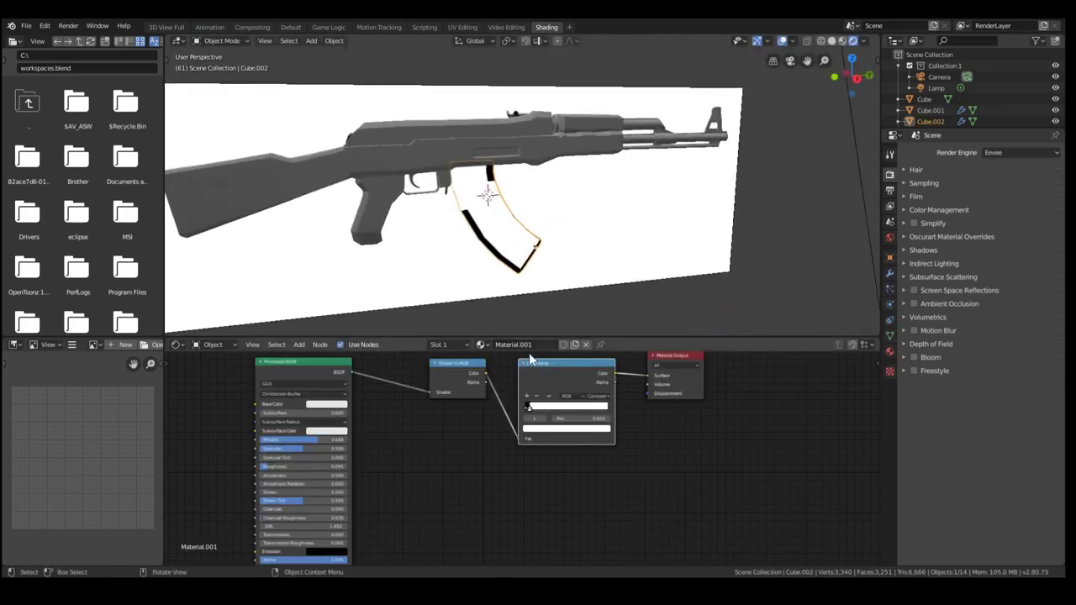
# Move the color ramp's white stop to about 0.81 and set the black stop to gray with value 0.373.
pyautogui.scroll(2, 529, 382)
pyautogui.moveTo(529, 382); pyautogui.dragTo(617, 384)
pyautogui.click(524, 386)
pyautogui.click(538, 412)
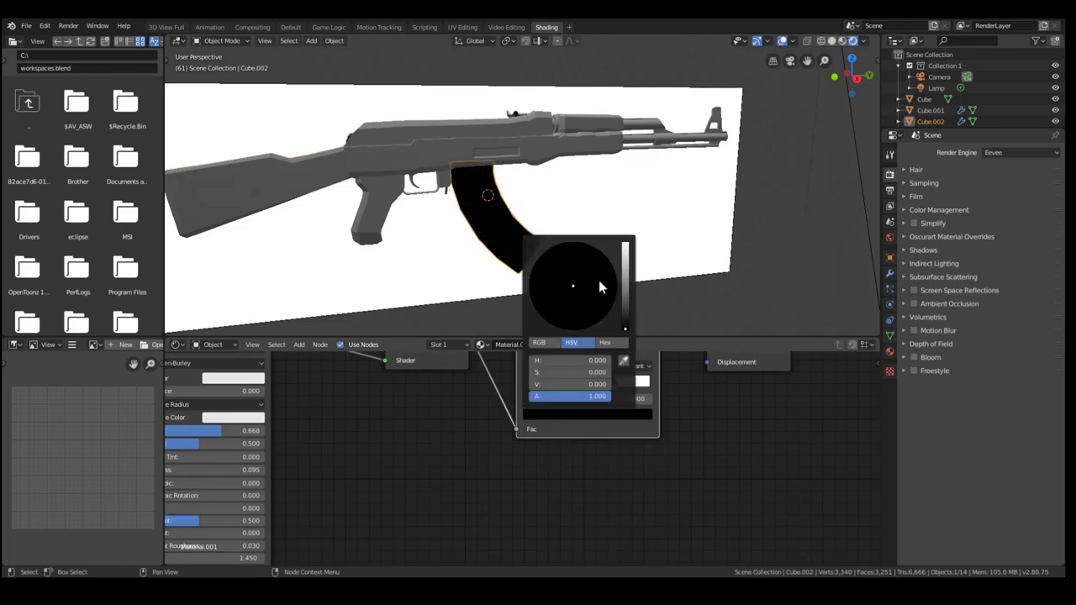
pyautogui.moveTo(623, 293); pyautogui.dragTo(624, 297)
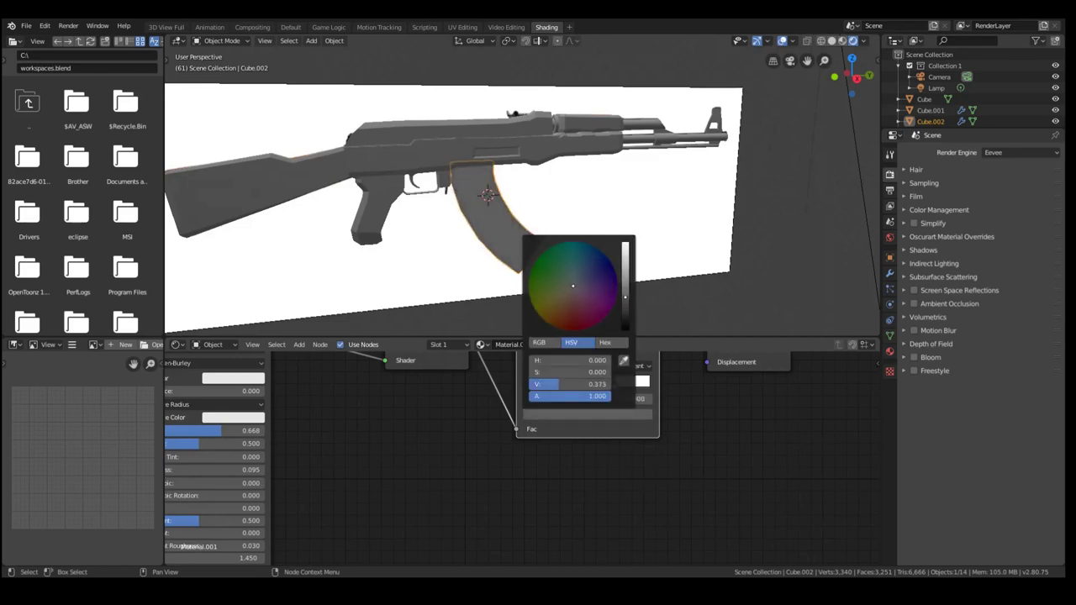
# Darken the color ramp's white stop slightly to a light gray.
pyautogui.click(624, 384)
pyautogui.click(631, 416)
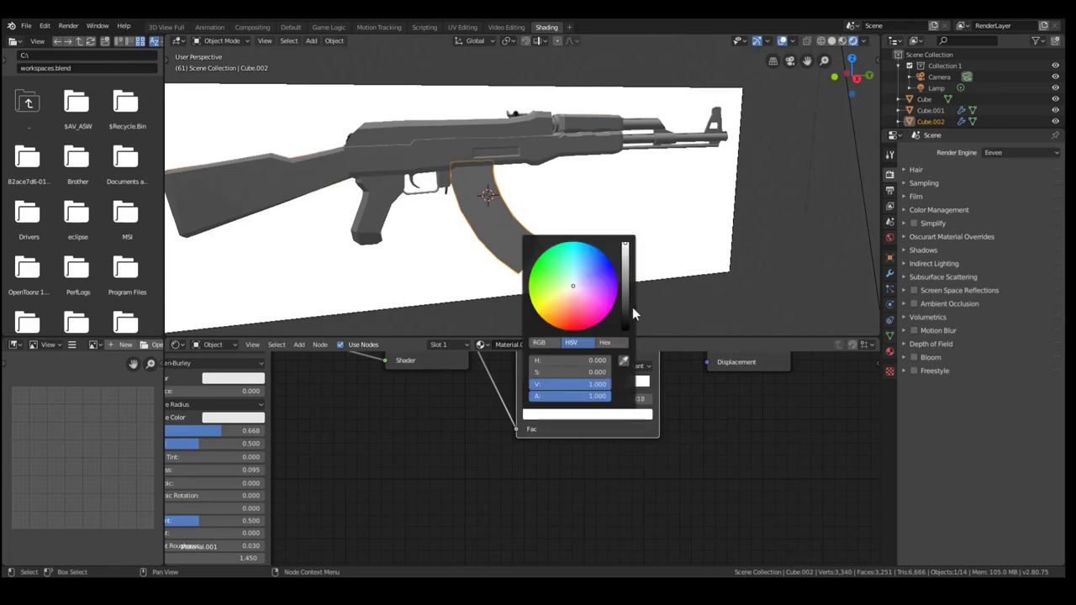
pyautogui.moveTo(624, 278); pyautogui.dragTo(624, 257)
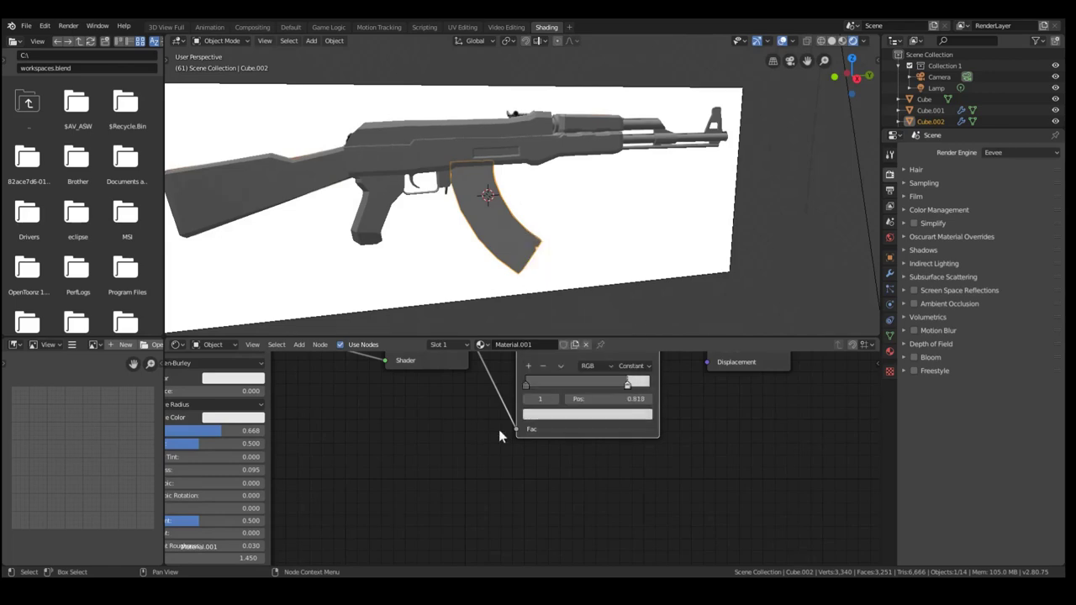
# Set the color ramp's dark gray stop to a brightness value of 0.386.
pyautogui.click(527, 370)
pyautogui.click(580, 413)
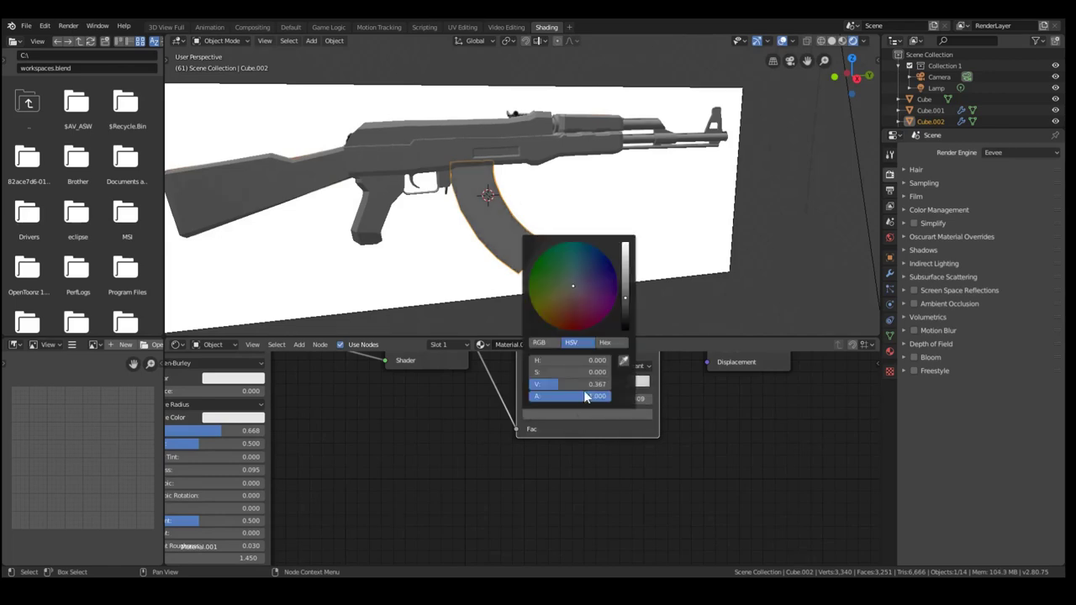
pyautogui.moveTo(624, 301)
pyautogui.mouseDown()
pyautogui.moveTo(624, 319)
pyautogui.moveTo(625, 296)
pyautogui.mouseUp()
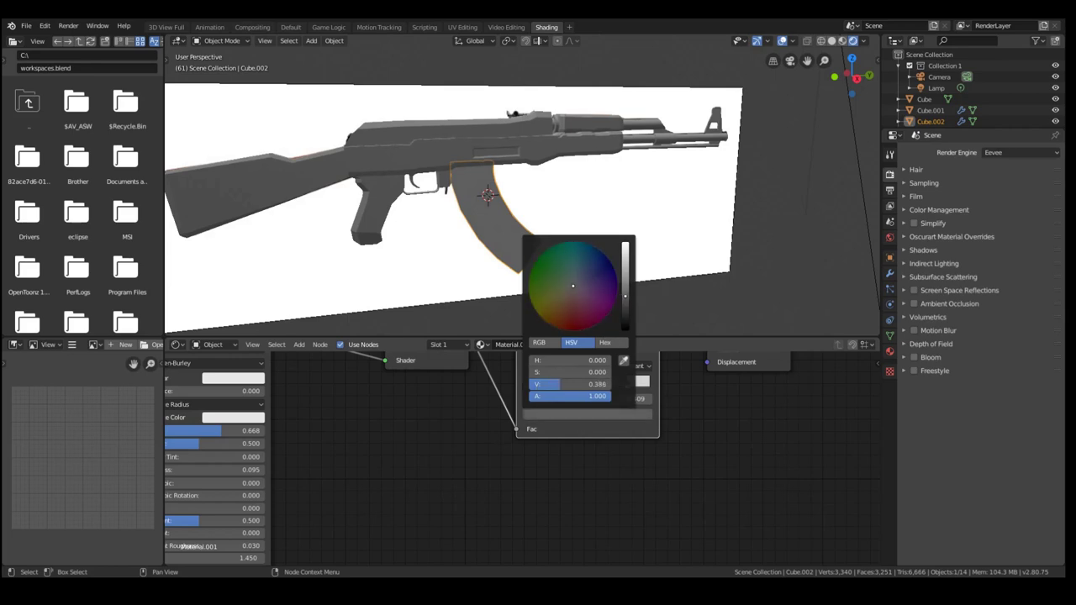
# Darken the color ramp's light-gray end stop to a medium gray.
pyautogui.click(594, 407)
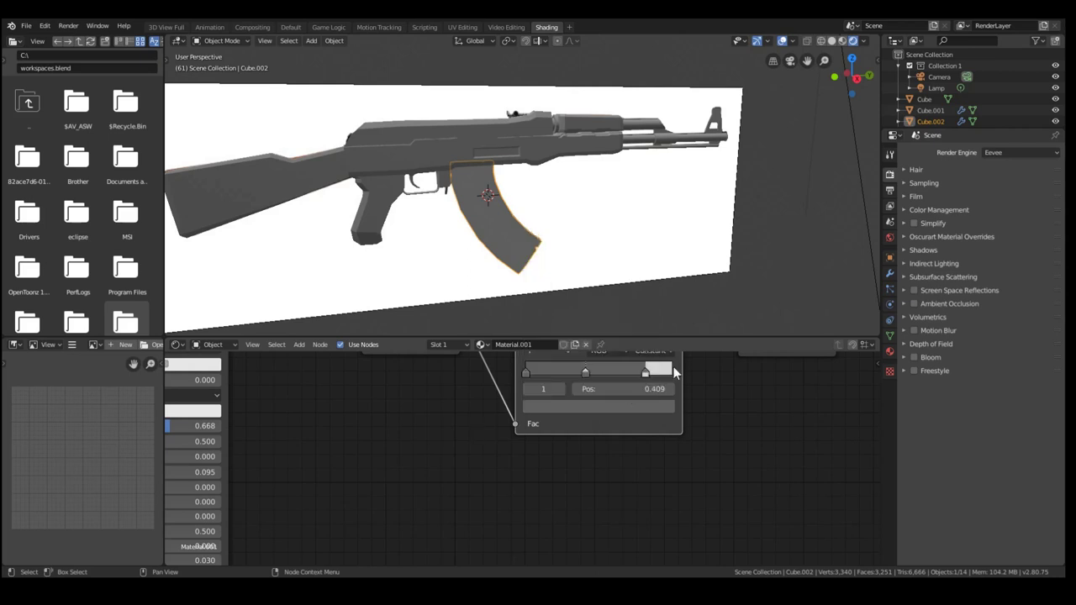
pyautogui.click(645, 373)
pyautogui.click(627, 411)
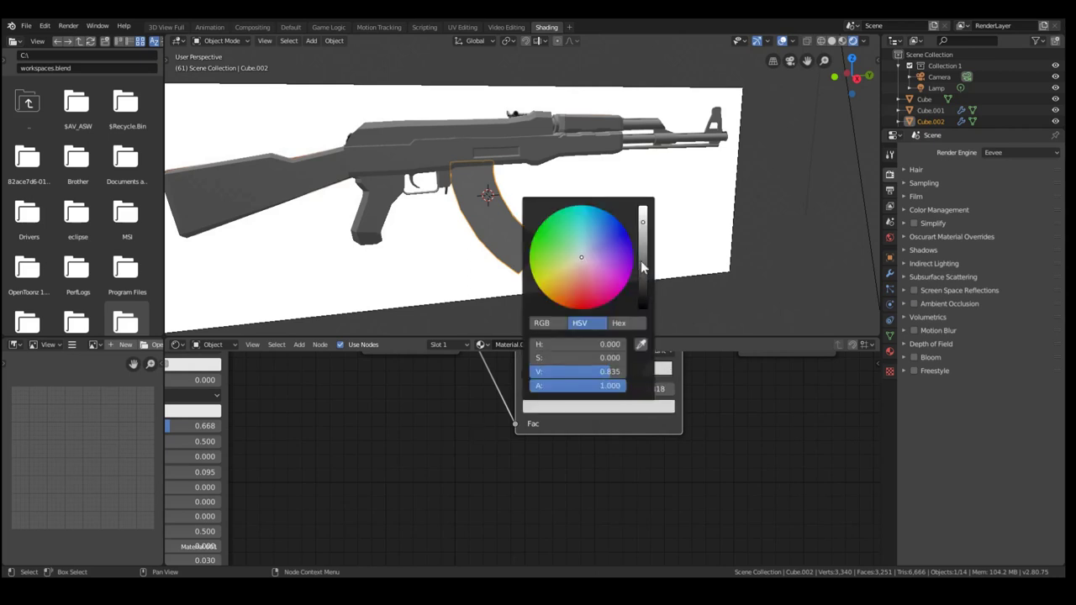
pyautogui.moveTo(642, 267); pyautogui.dragTo(642, 263)
# Darken the color ramp's middle stop to a darker gray and its first stop to near black.
pyautogui.click(586, 373)
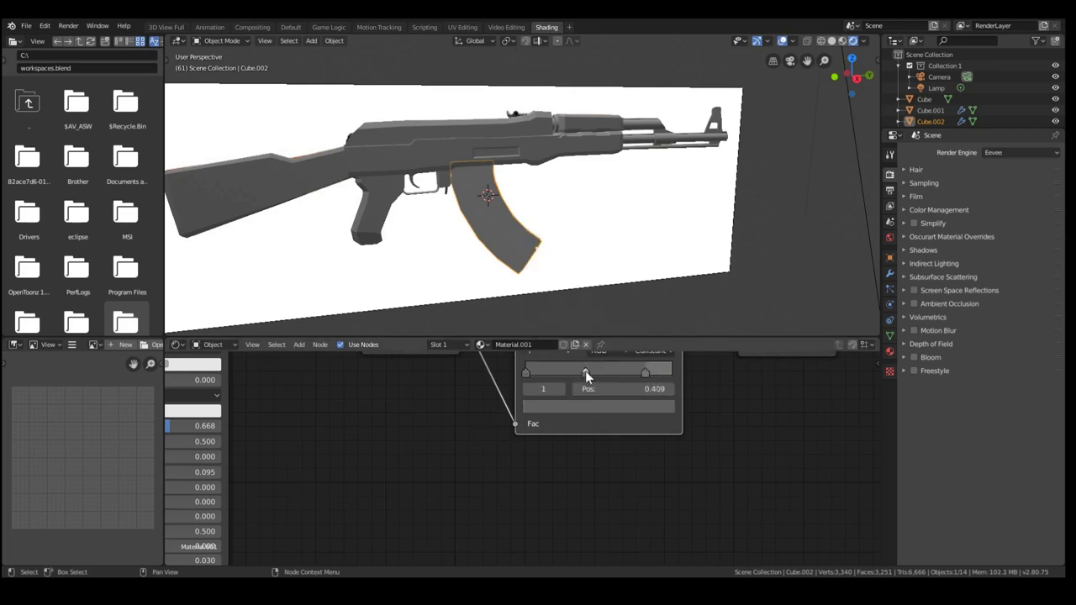
pyautogui.click(610, 407)
pyautogui.click(642, 279)
pyautogui.click(642, 282)
pyautogui.click(522, 374)
pyautogui.click(563, 407)
pyautogui.click(639, 296)
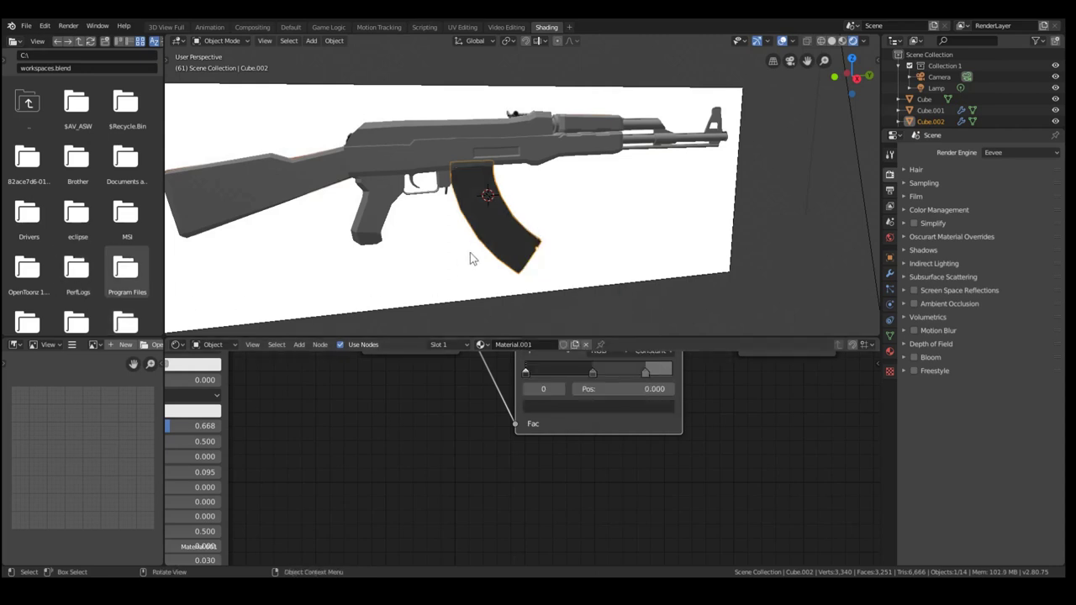
# Set the magazine material's Principled BSDF roughness to 0.264.
pyautogui.moveTo(470, 252); pyautogui.dragTo(517, 178, button='middle')
pyautogui.scroll(4, 569, 241)
pyautogui.moveTo(569, 240); pyautogui.dragTo(684, 257, button='middle')
pyautogui.scroll(-3, 475, 225)
pyautogui.scroll(4, 495, 194)
pyautogui.moveTo(495, 194); pyautogui.dragTo(409, 250, button='middle')
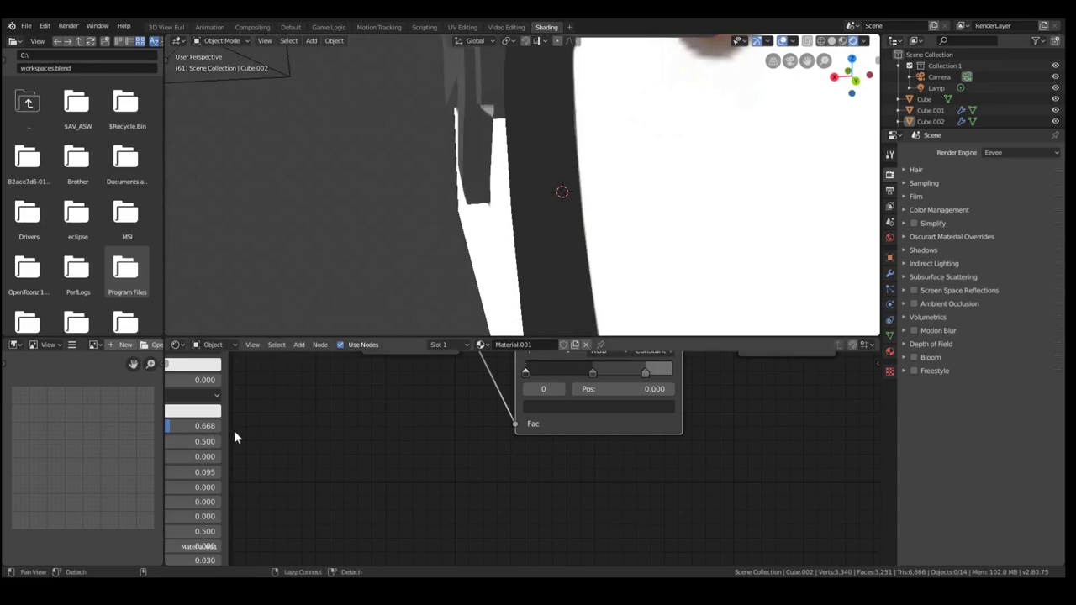
pyautogui.moveTo(260, 433); pyautogui.dragTo(425, 434, button='middle')
pyautogui.moveTo(253, 473); pyautogui.dragTo(277, 473)
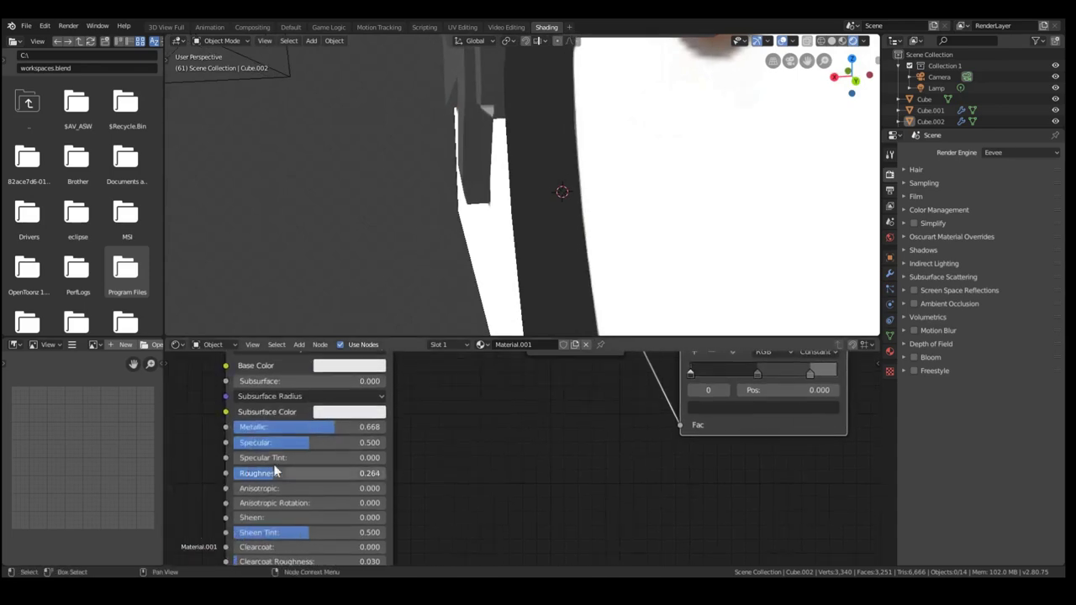
# Reposition the Sun light beside the rifle and change its light type to Point.
pyautogui.scroll(-3, 432, 225)
pyautogui.moveTo(432, 225); pyautogui.dragTo(585, 192, button='middle')
pyautogui.scroll(-8, 452, 220)
pyautogui.moveTo(452, 220); pyautogui.dragTo(548, 215, button='middle')
pyautogui.scroll(-3, 548, 215)
pyautogui.click(609, 100)
pyautogui.press('g')
pyautogui.click(573, 200)
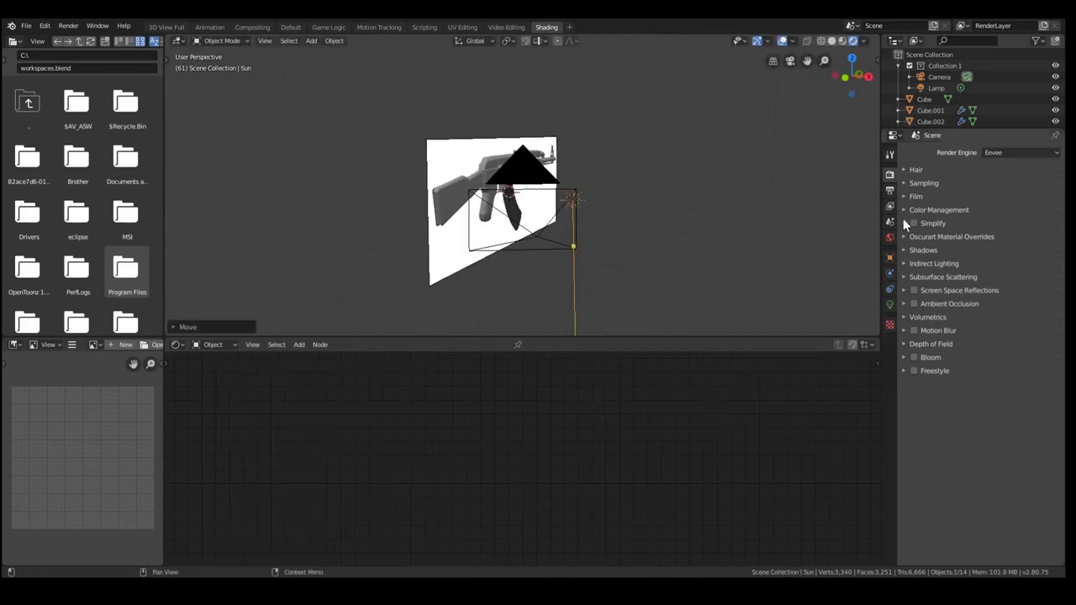
pyautogui.click(889, 306)
pyautogui.click(922, 199)
# Move the point light close to the front side of the magazine.
pyautogui.moveTo(670, 199); pyautogui.dragTo(614, 234, button='middle')
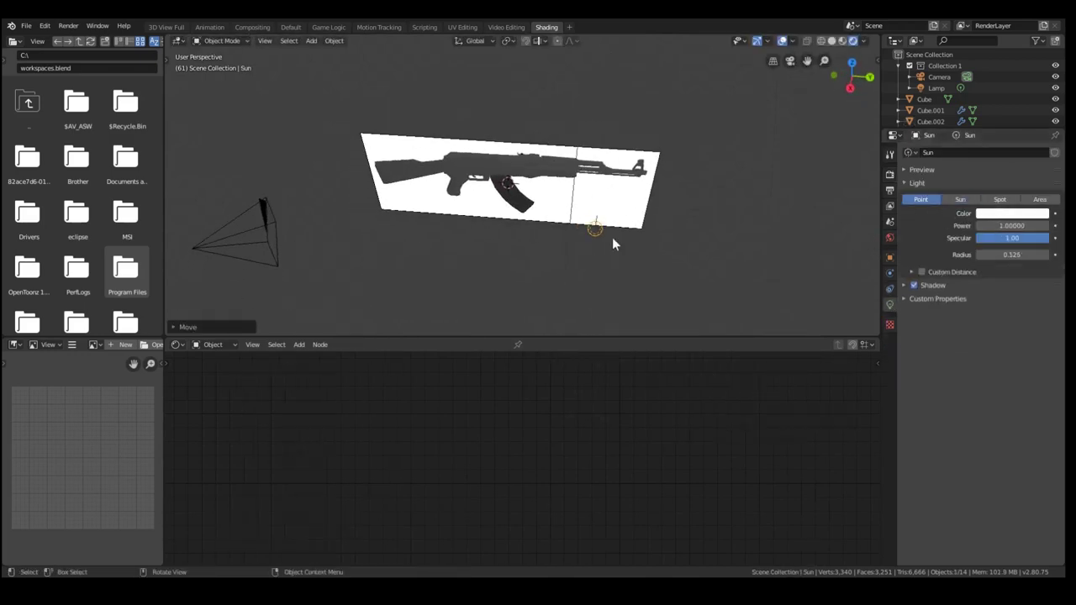
pyautogui.press('g')
pyautogui.scroll(10, 532, 216)
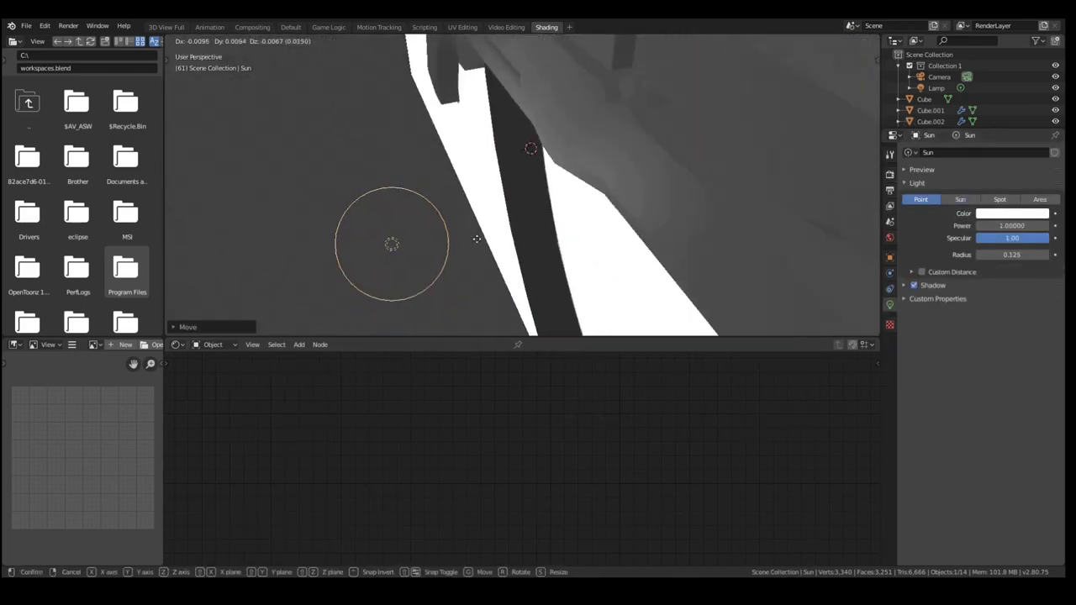
pyautogui.click(576, 264)
pyautogui.moveTo(576, 264); pyautogui.dragTo(504, 261, button='middle')
pyautogui.scroll(5, 513, 267)
# Move the magazine color ramp's middle and lightest stops toward the dark end, to about position 0.068.
pyautogui.click(383, 219)
pyautogui.scroll(-4, 383, 212)
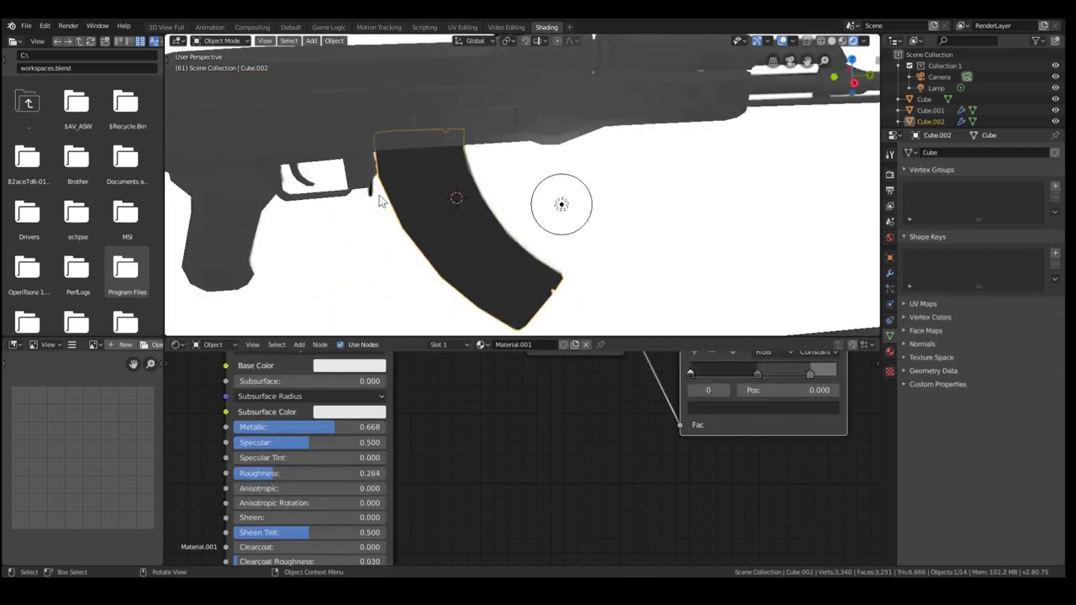
pyautogui.scroll(1, 622, 435)
pyautogui.moveTo(632, 435); pyautogui.dragTo(587, 477, button='middle')
pyautogui.click(720, 410)
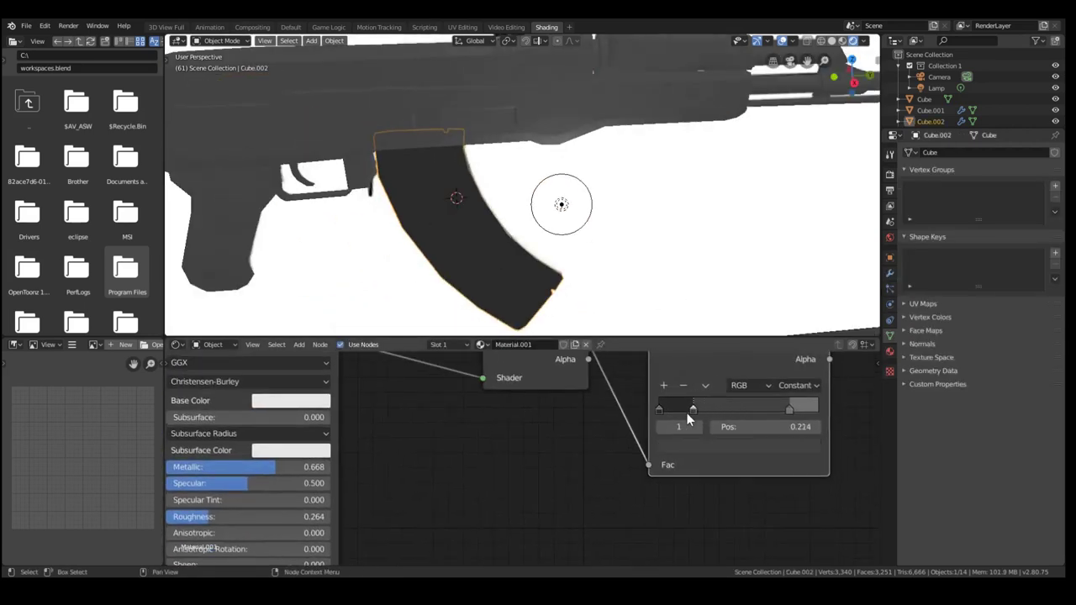
pyautogui.moveTo(671, 410); pyautogui.dragTo(662, 411)
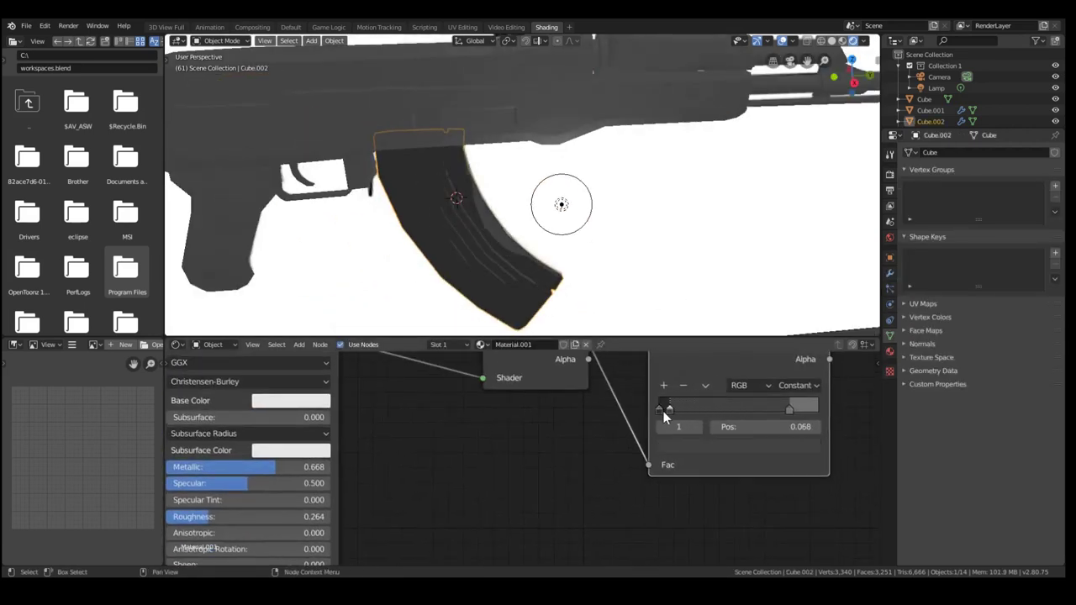
pyautogui.click(779, 410)
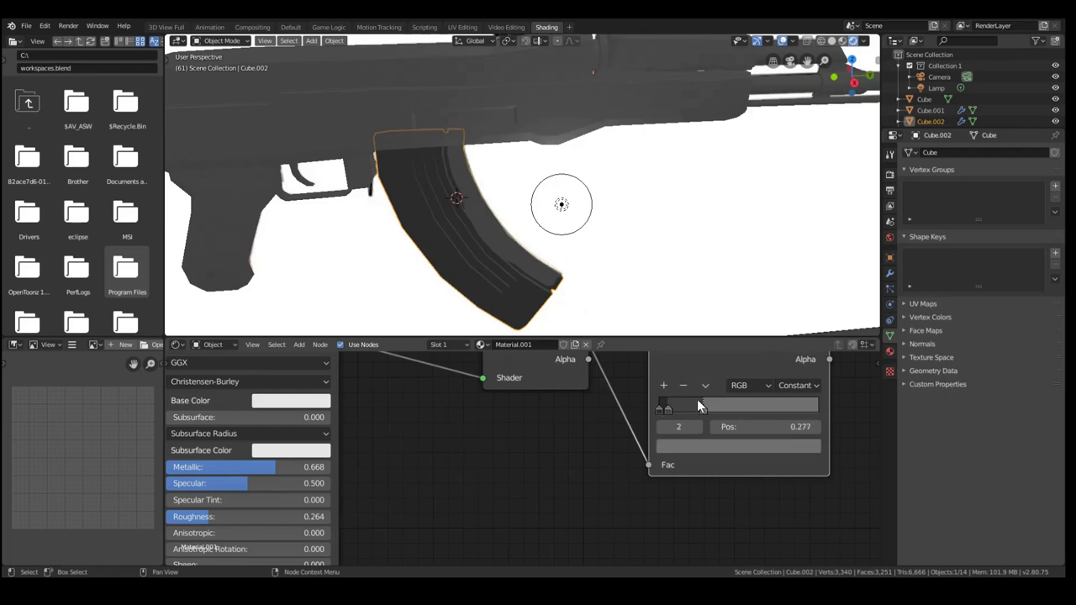
pyautogui.moveTo(694, 403); pyautogui.dragTo(665, 410)
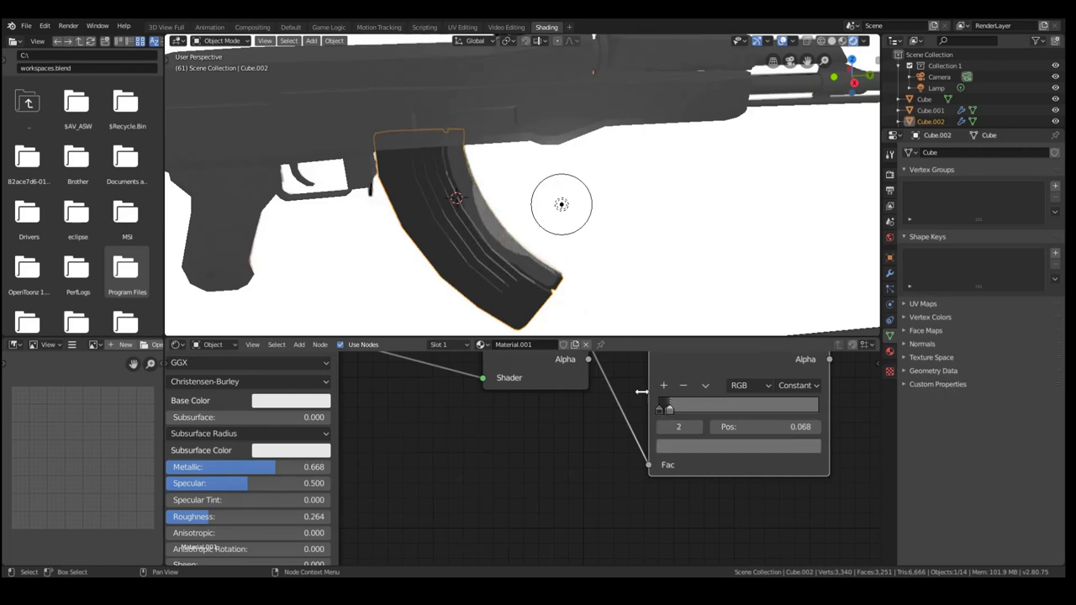
# Fine-tune the color ramp's middle and lightest stops near the dark end and rename the material as Gunmetal.
pyautogui.moveTo(580, 324); pyautogui.dragTo(449, 315, button='middle')
pyautogui.scroll(2, 669, 411)
pyautogui.click(748, 381)
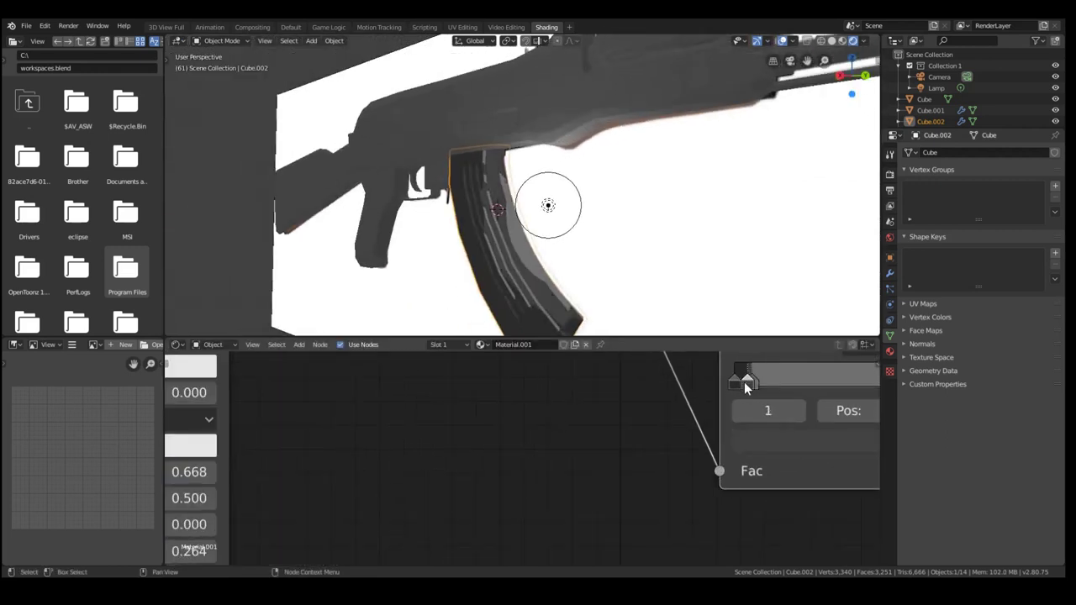
pyautogui.click(737, 389)
pyautogui.moveTo(736, 388); pyautogui.dragTo(743, 390)
pyautogui.keyDown('ctrl'); pyautogui.click(756, 383); pyautogui.keyUp('ctrl')
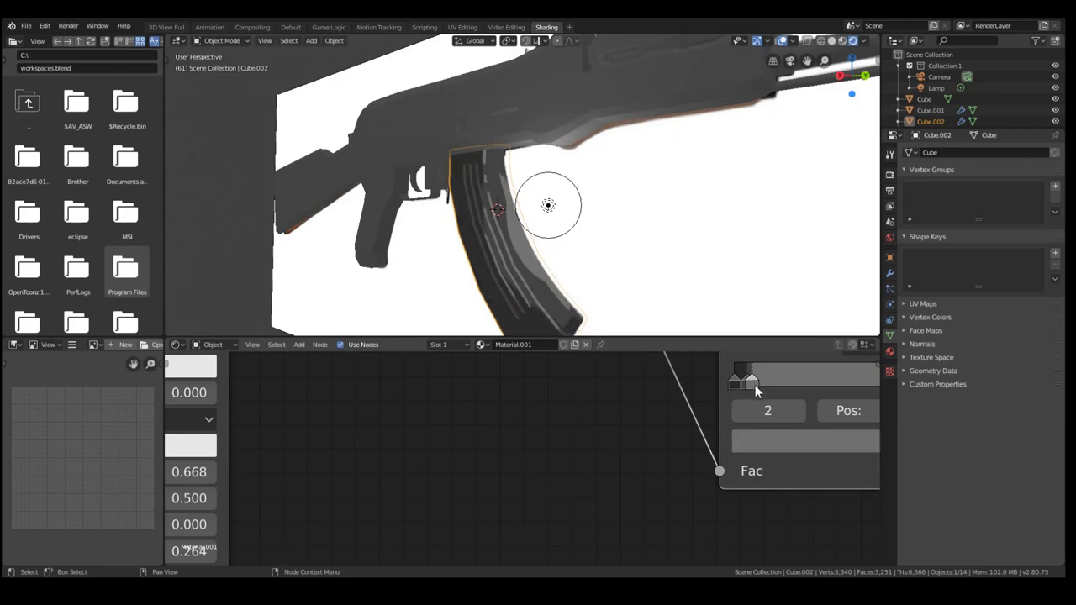
pyautogui.scroll(-5, 577, 229)
pyautogui.moveTo(577, 227); pyautogui.dragTo(538, 328, button='middle')
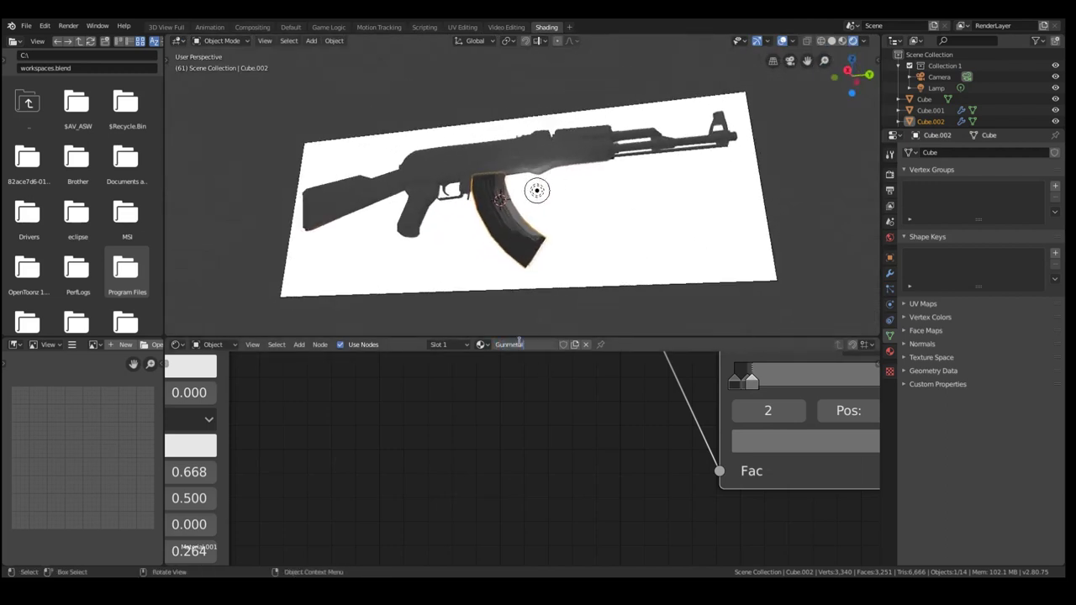
# Select the rifle's barrel and set the viewport to rendered shading.
pyautogui.scroll(4, 721, 124)
pyautogui.click(805, 99)
pyautogui.scroll(-5, 806, 97)
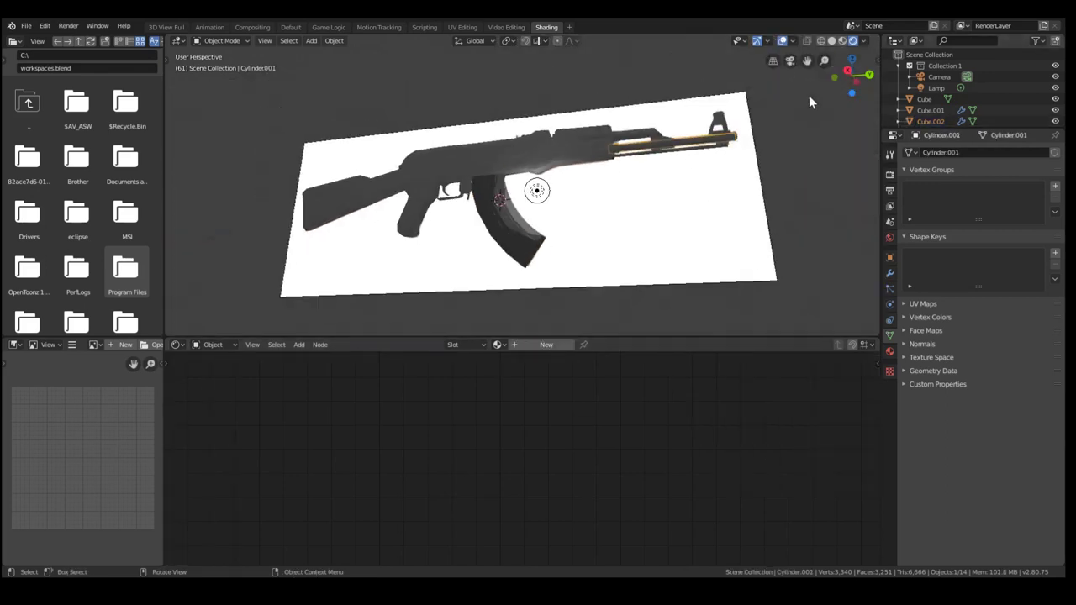
pyautogui.moveTo(809, 94); pyautogui.dragTo(707, 144, button='middle')
pyautogui.press('z')
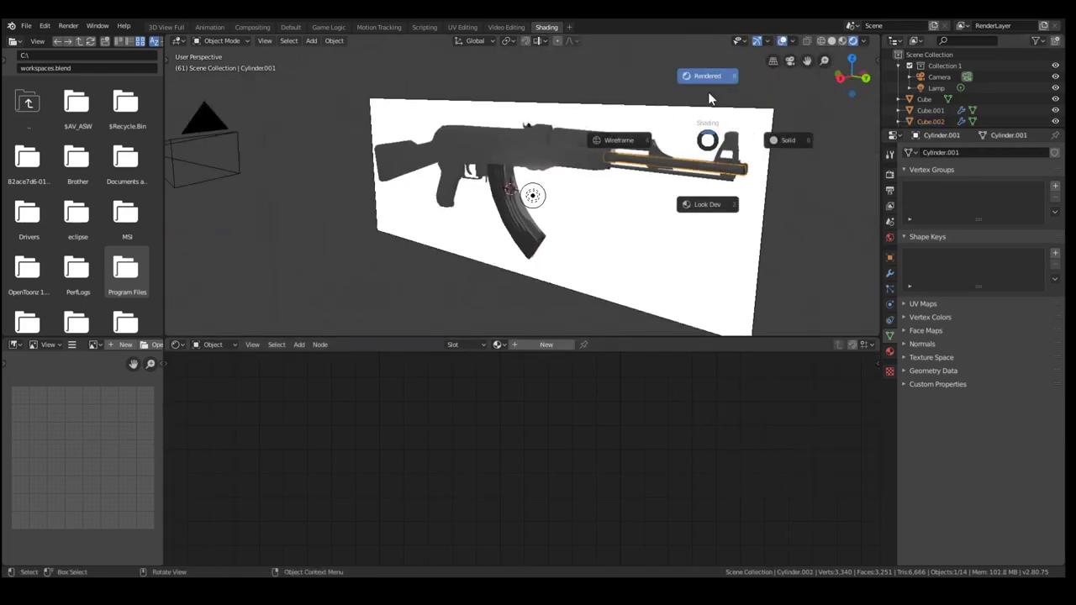
pyautogui.click(708, 98)
pyautogui.moveTo(768, 165); pyautogui.dragTo(746, 177, button='middle')
# Select the front sight and the other metal parts of the barrel assembly together.
pyautogui.click(702, 203)
pyautogui.click(699, 203)
pyautogui.press('g')
pyautogui.rightClick(737, 82)
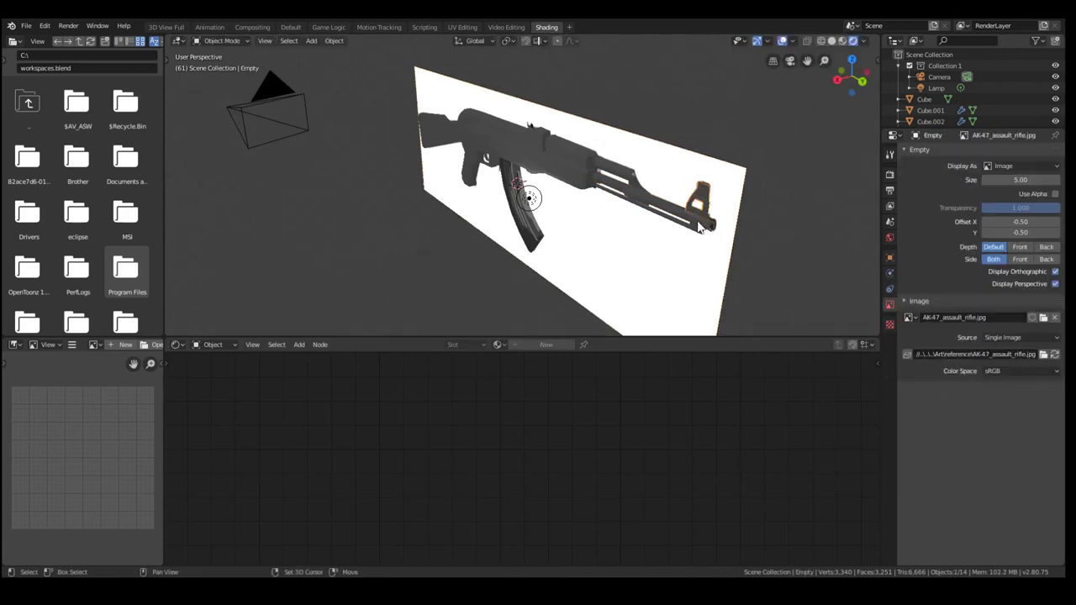
pyautogui.scroll(3, 718, 239)
pyautogui.keyDown('shift'); pyautogui.click(824, 253); pyautogui.keyUp('shift')
pyautogui.scroll(-4, 825, 254)
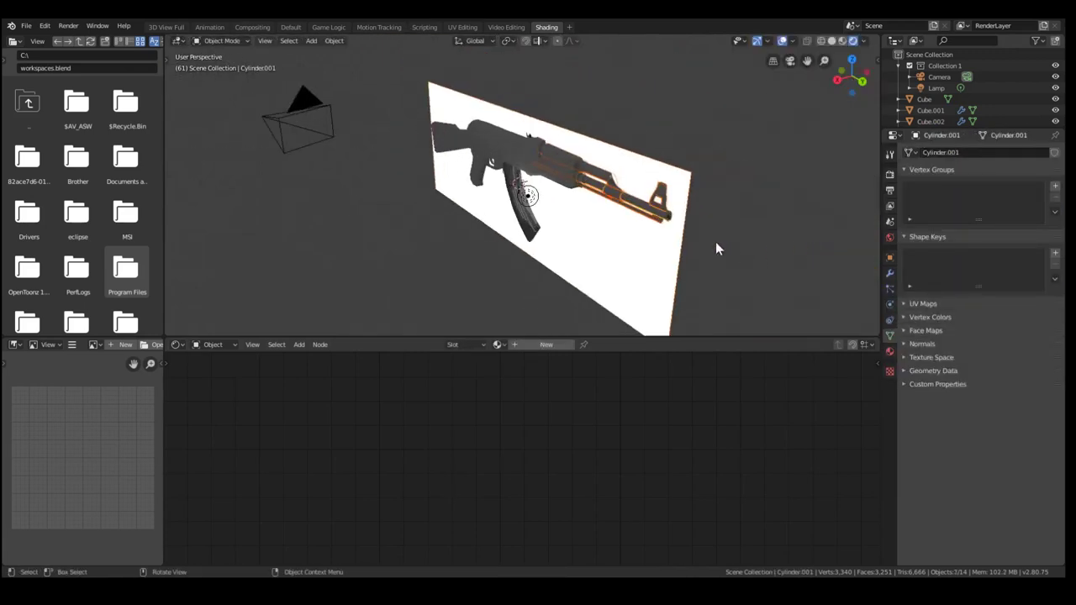
# Remove the reference image from the selection, test-moving the selected barrel parts and cancelling the move.
pyautogui.press('g')
pyautogui.rightClick(672, 184)
pyautogui.keyDown('shift'); pyautogui.click(667, 260); pyautogui.keyUp('shift')
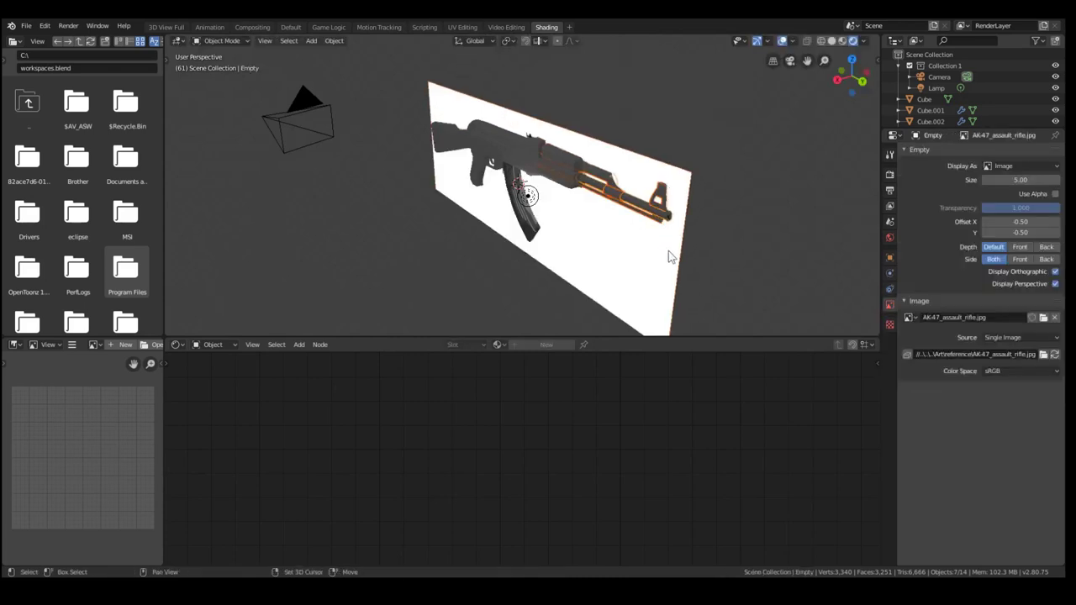
pyautogui.keyDown('shift'); pyautogui.click(652, 264); pyautogui.keyUp('shift')
pyautogui.press('g')
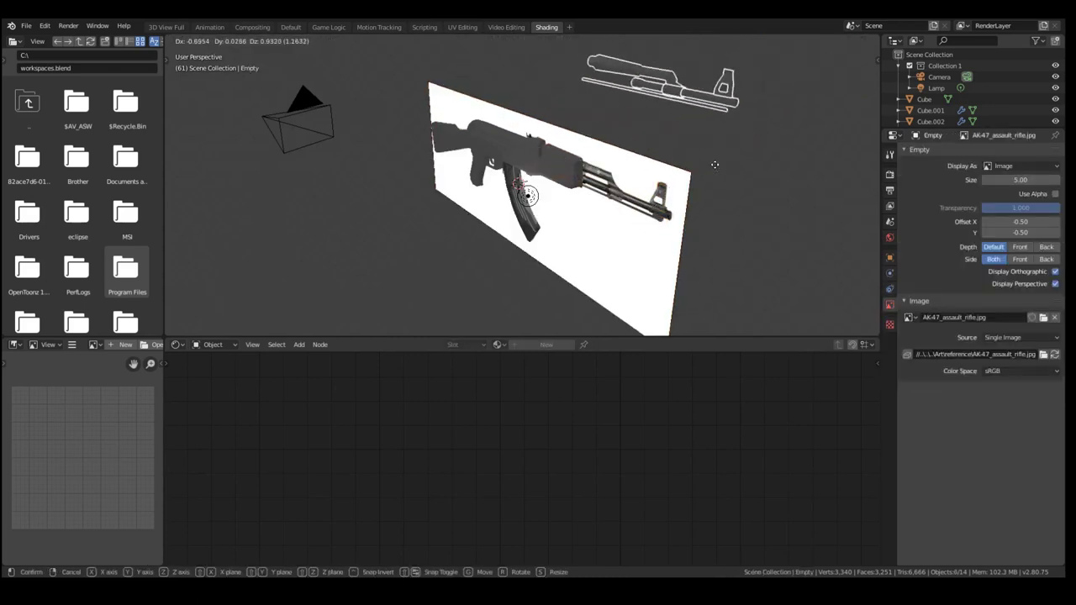
pyautogui.click(836, 293)
pyautogui.scroll(4, 841, 295)
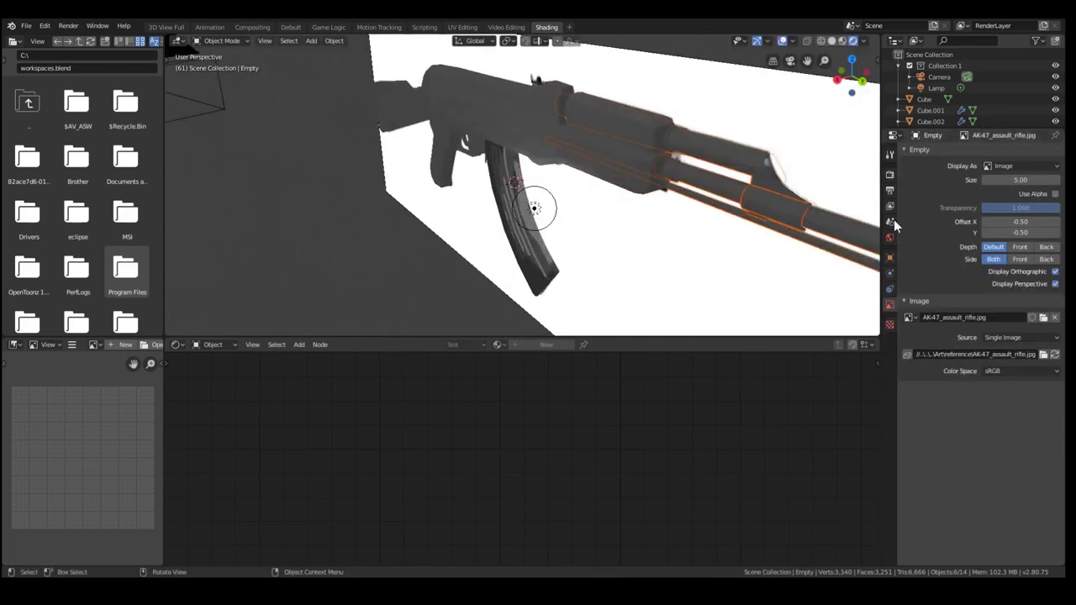
pyautogui.scroll(-3, 794, 284)
pyautogui.scroll(7, 515, 264)
# Add the magazine as the active object, link its Gunmetal material to the selected barrel parts, and deselect everything.
pyautogui.click(514, 258)
pyautogui.scroll(-5, 514, 258)
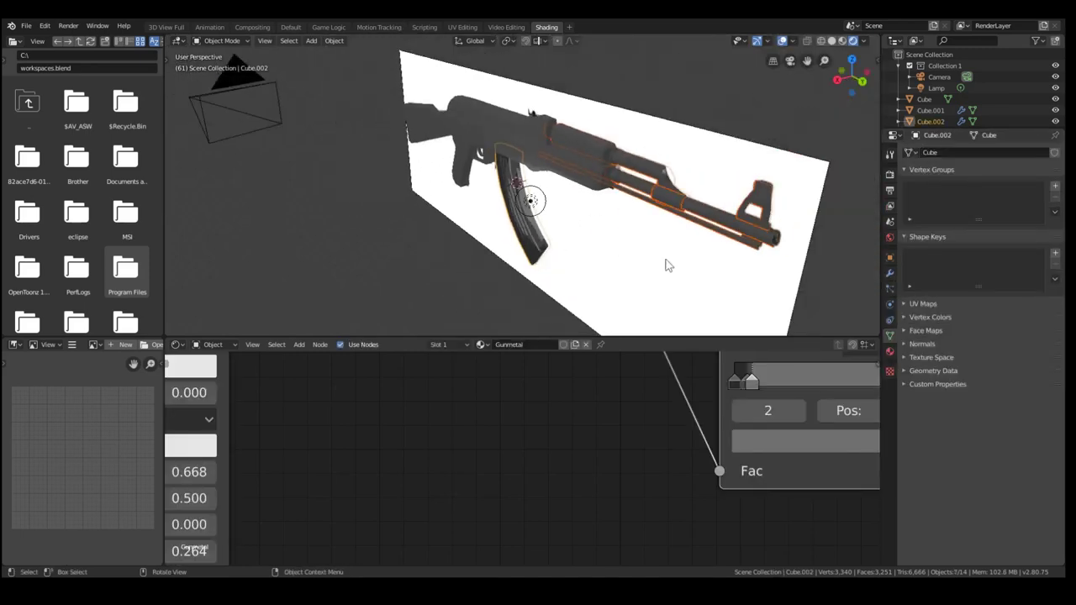
pyautogui.hotkey('ctrl', 'l')
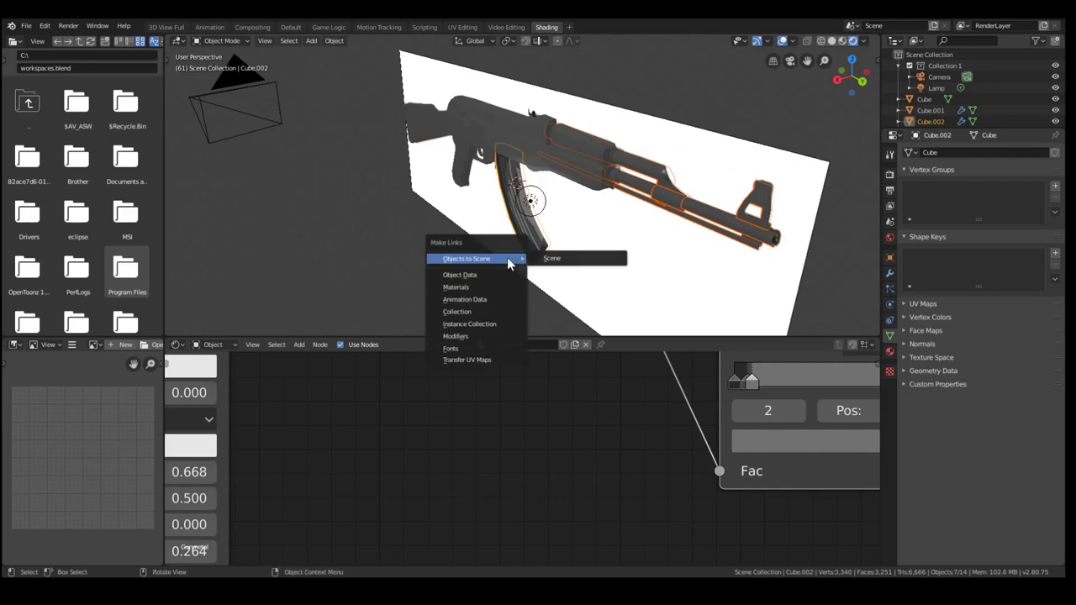
pyautogui.click(505, 290)
pyautogui.press('a')
pyautogui.press('a')
pyautogui.moveTo(758, 201); pyautogui.dragTo(376, 225, button='middle')
pyautogui.scroll(4, 689, 219)
pyautogui.scroll(-1, 689, 219)
pyautogui.scroll(-4, 701, 224)
# Select the rifle's stock and test-move it to check which geometry belongs to it, cancelling the move.
pyautogui.click(315, 167)
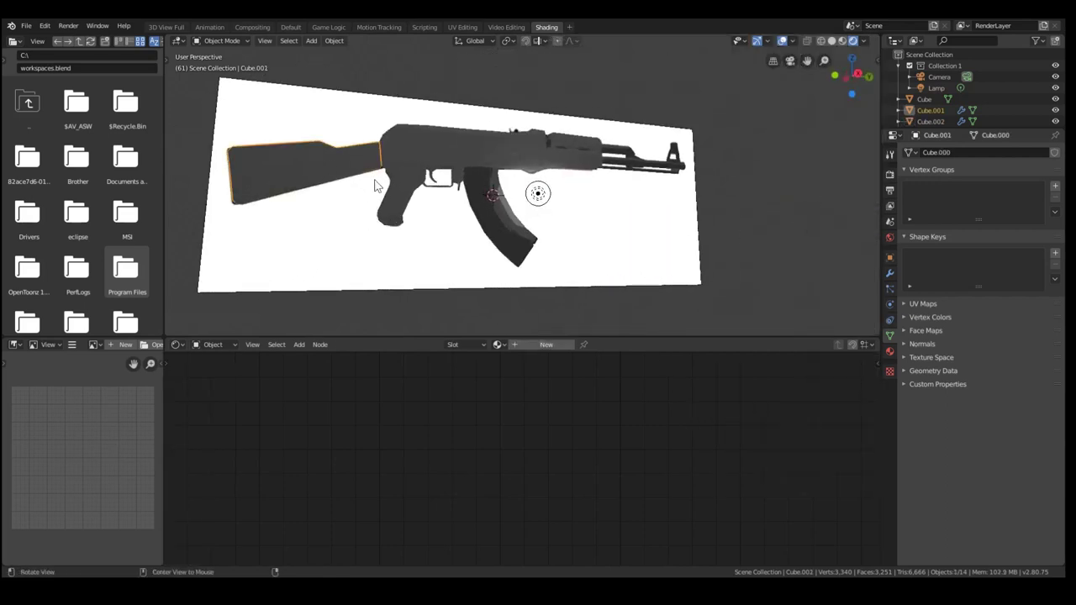
pyautogui.moveTo(377, 185); pyautogui.dragTo(435, 211, button='middle')
pyautogui.press('Tab')
pyautogui.press('Tab')
pyautogui.click(300, 186)
pyautogui.moveTo(300, 186); pyautogui.dragTo(313, 205, button='middle')
pyautogui.press('g')
pyautogui.rightClick(287, 178)
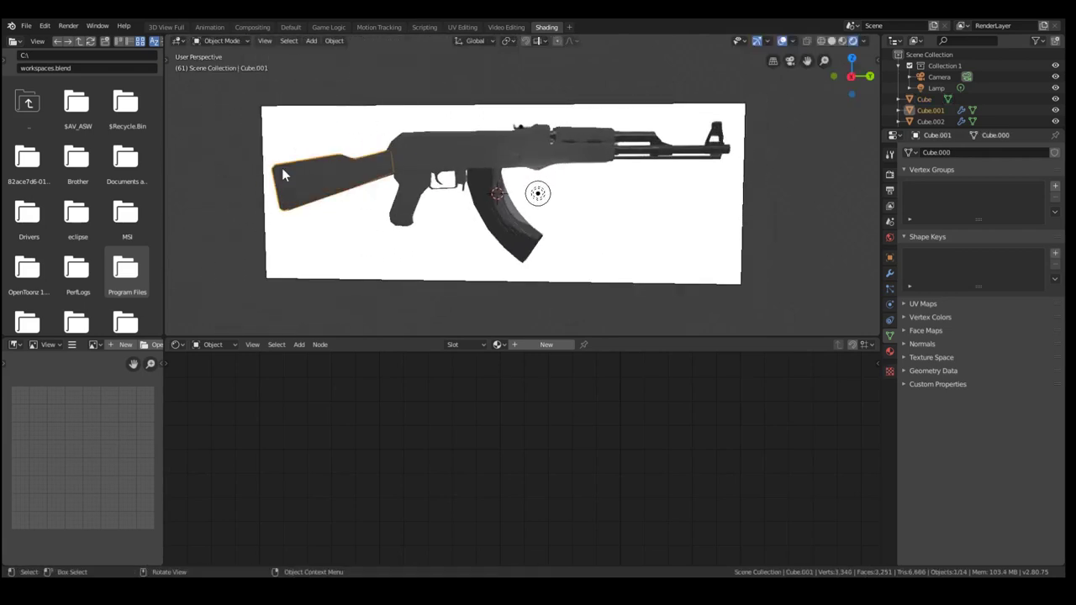
# Create a new material named Wood for the stock.
pyautogui.scroll(3, 342, 199)
pyautogui.moveTo(268, 161); pyautogui.dragTo(514, 326, button='middle')
pyautogui.click(516, 344)
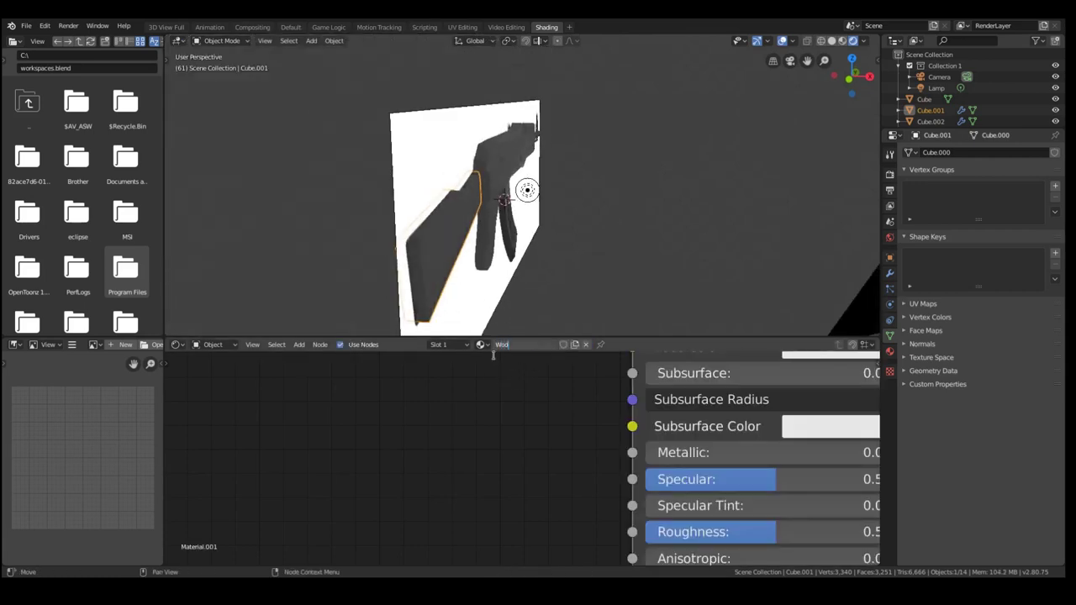
pyautogui.scroll(-13, 554, 378)
pyautogui.moveTo(871, 453); pyautogui.dragTo(779, 458, button='middle')
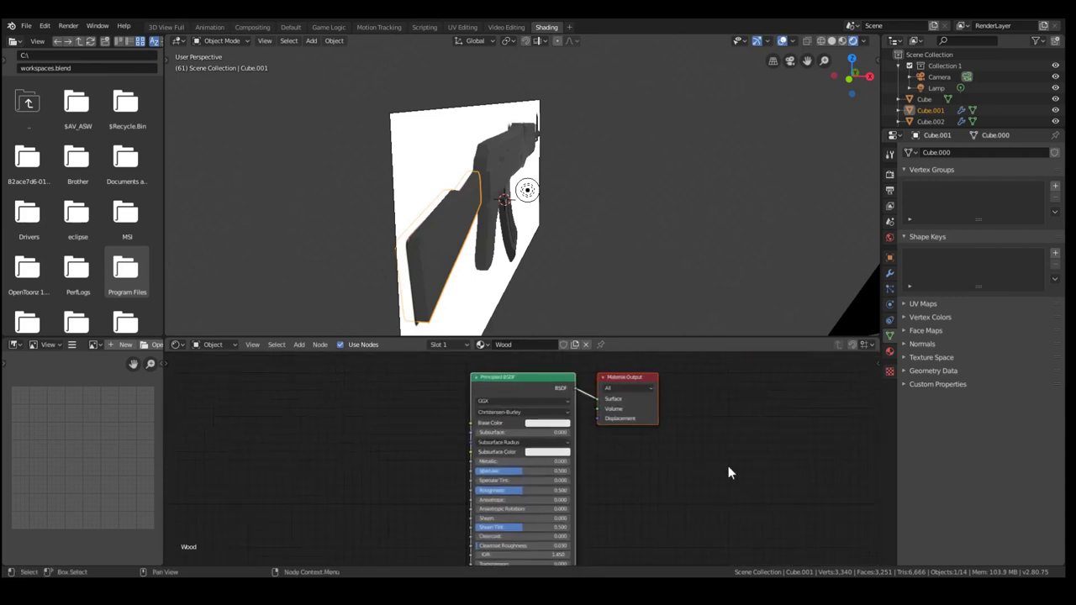
# Spread the Material Output and Principled BSDF nodes apart and set the Wood material's roughness to 0.368.
pyautogui.scroll(-1, 677, 396)
pyautogui.moveTo(604, 387); pyautogui.dragTo(793, 388)
pyautogui.moveTo(540, 393); pyautogui.dragTo(395, 390)
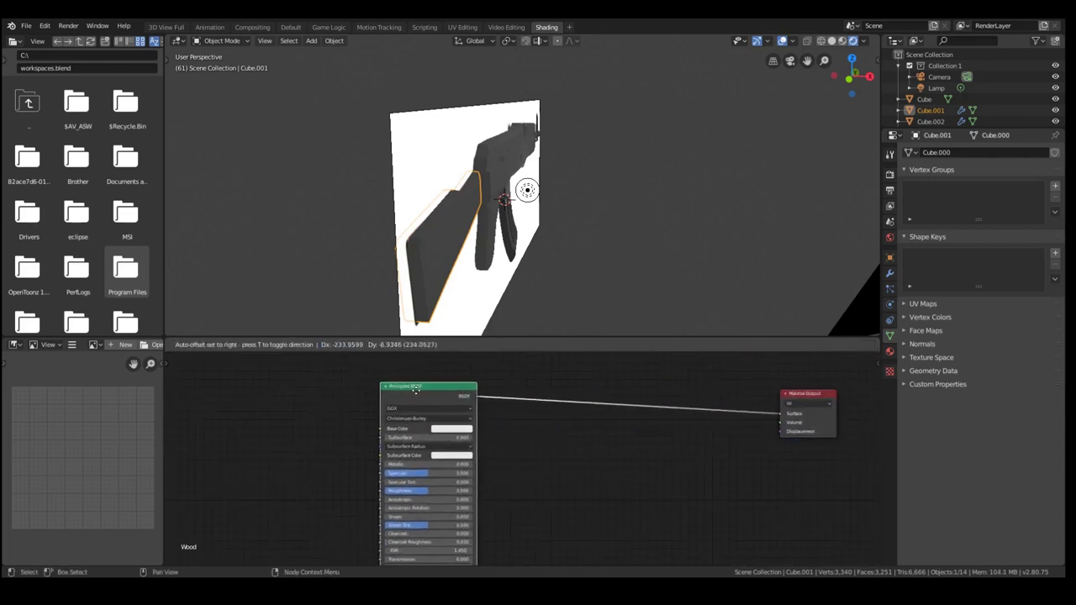
pyautogui.scroll(3, 375, 479)
pyautogui.moveTo(352, 499); pyautogui.dragTo(356, 499)
pyautogui.scroll(-3, 533, 461)
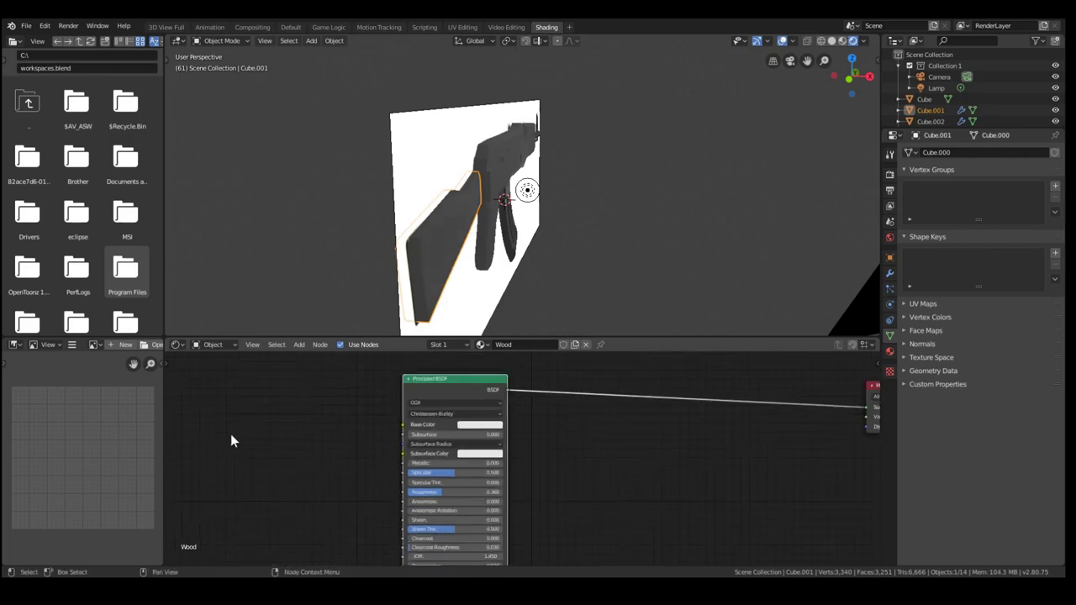
# Examine the rifle from the side and up close to compare the shading of its parts.
pyautogui.moveTo(329, 438); pyautogui.dragTo(375, 439, button='middle')
pyautogui.scroll(4, 414, 199)
pyautogui.moveTo(486, 233); pyautogui.dragTo(370, 235, button='middle')
pyautogui.scroll(-4, 371, 236)
pyautogui.scroll(4, 384, 220)
pyautogui.scroll(2, 390, 214)
pyautogui.scroll(-5, 396, 204)
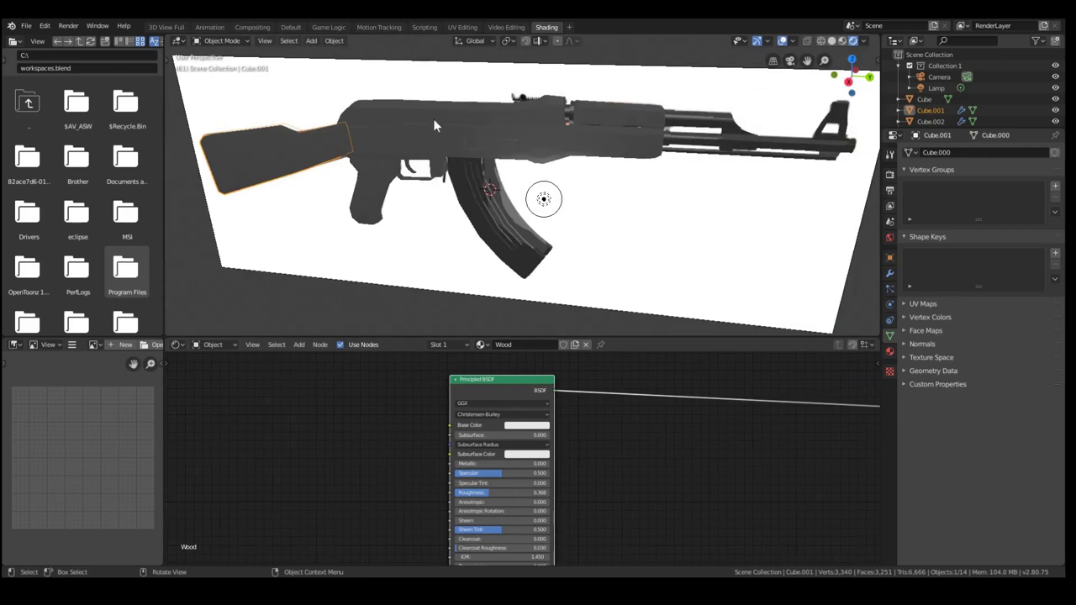
pyautogui.scroll(2, 661, 224)
pyautogui.scroll(-2, 660, 194)
# Hide the AK-47 reference image behind the rifle.
pyautogui.click(701, 219)
pyautogui.moveTo(701, 219); pyautogui.dragTo(401, 157, button='middle')
pyautogui.scroll(-2, 494, 160)
pyautogui.scroll(5, 546, 197)
pyautogui.scroll(-4, 433, 157)
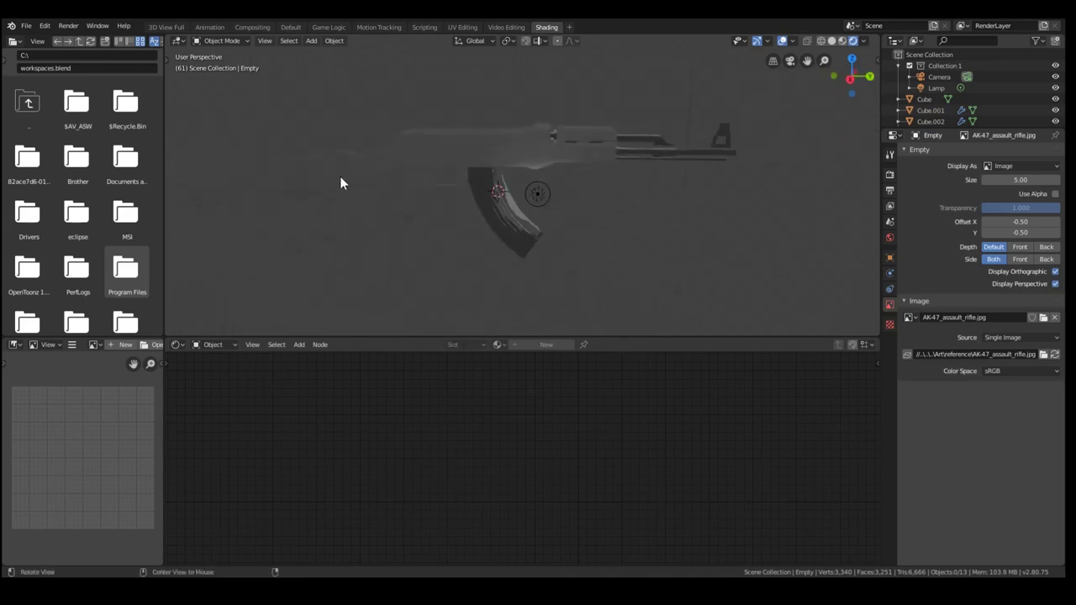
# Select the rifle's stock again to show its Wood material nodes.
pyautogui.moveTo(339, 188); pyautogui.dragTo(405, 244, button='middle')
pyautogui.click(437, 256)
pyautogui.scroll(2, 448, 260)
pyautogui.scroll(-2, 384, 257)
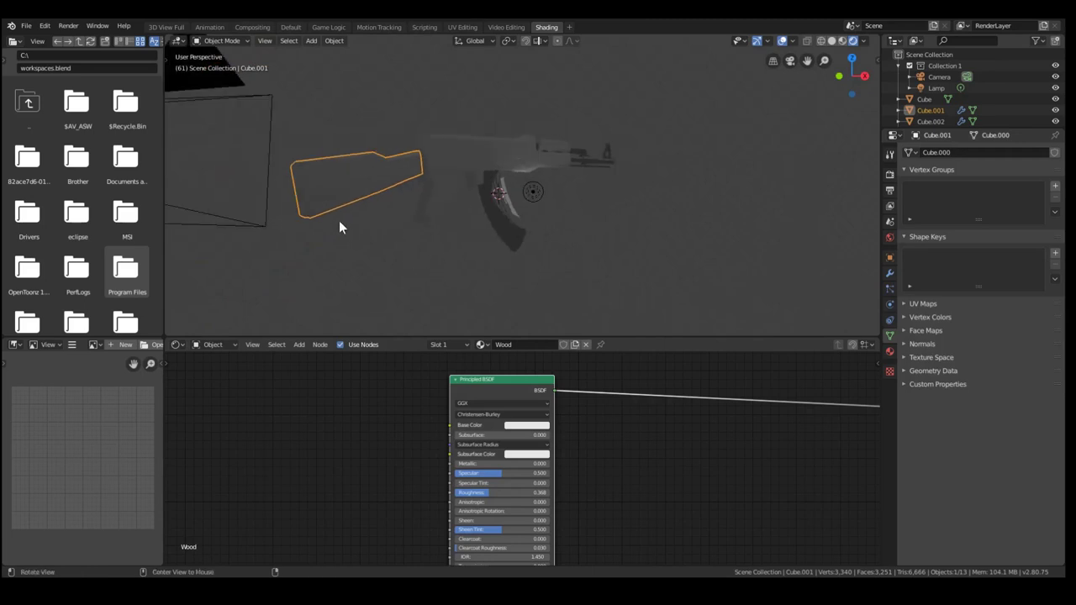
# Insert a ColorRamp node between the Wood material's Principled BSDF and Material Output nodes.
pyautogui.press('Home')
pyautogui.hotkey('shift', 'a')
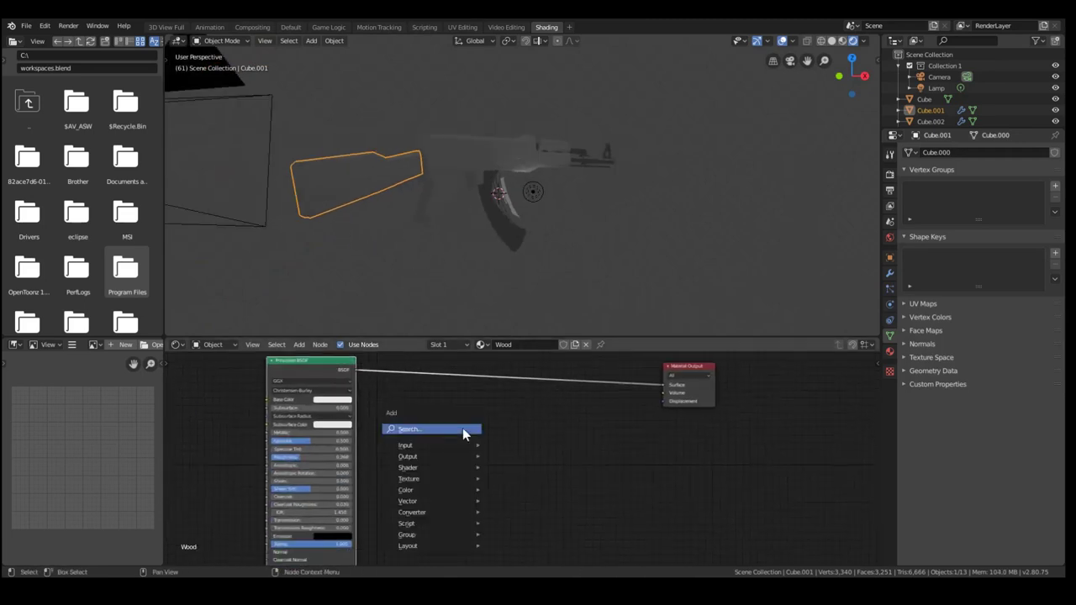
pyautogui.moveTo(439, 511)
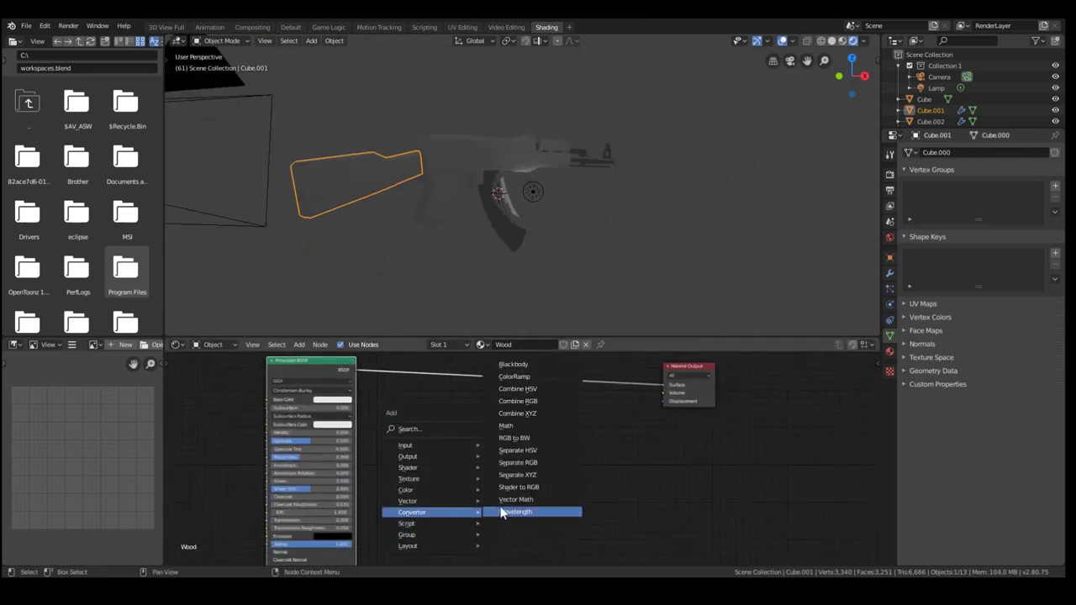
pyautogui.click(513, 377)
pyautogui.click(533, 369)
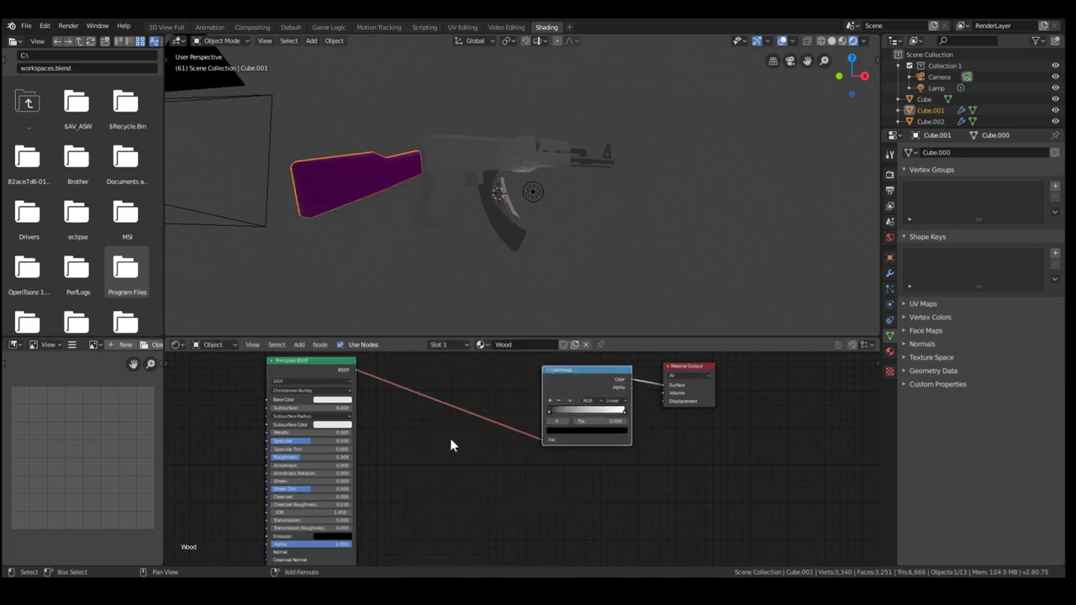
# Insert a Shader to RGB node on the link between the Principled BSDF and ColorRamp nodes.
pyautogui.hotkey('shift', 'a')
pyautogui.click(425, 356)
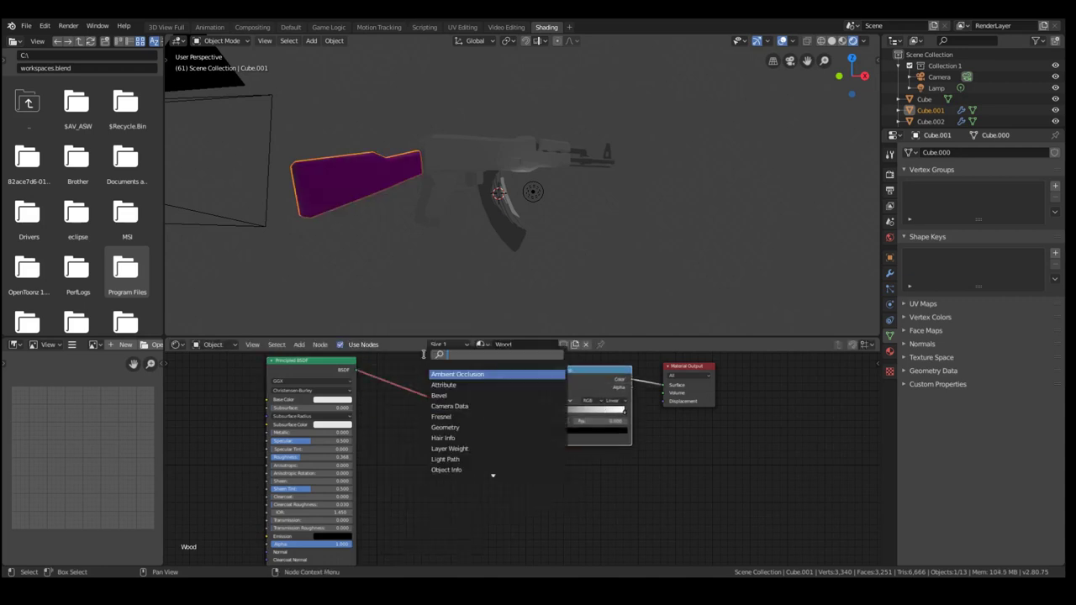
pyautogui.write('sha')
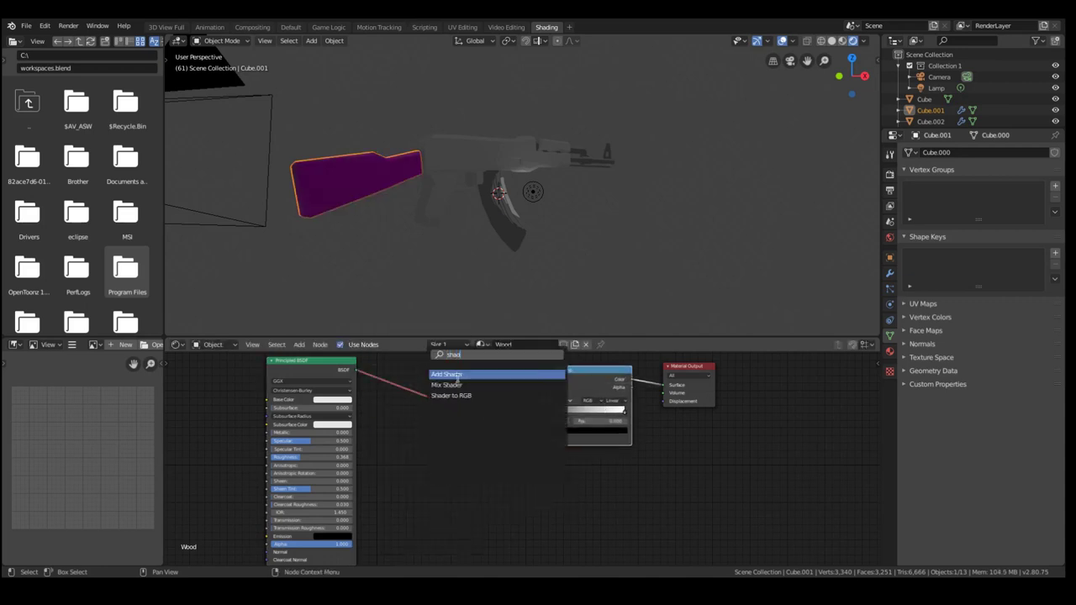
pyautogui.write('d')
pyautogui.click(454, 395)
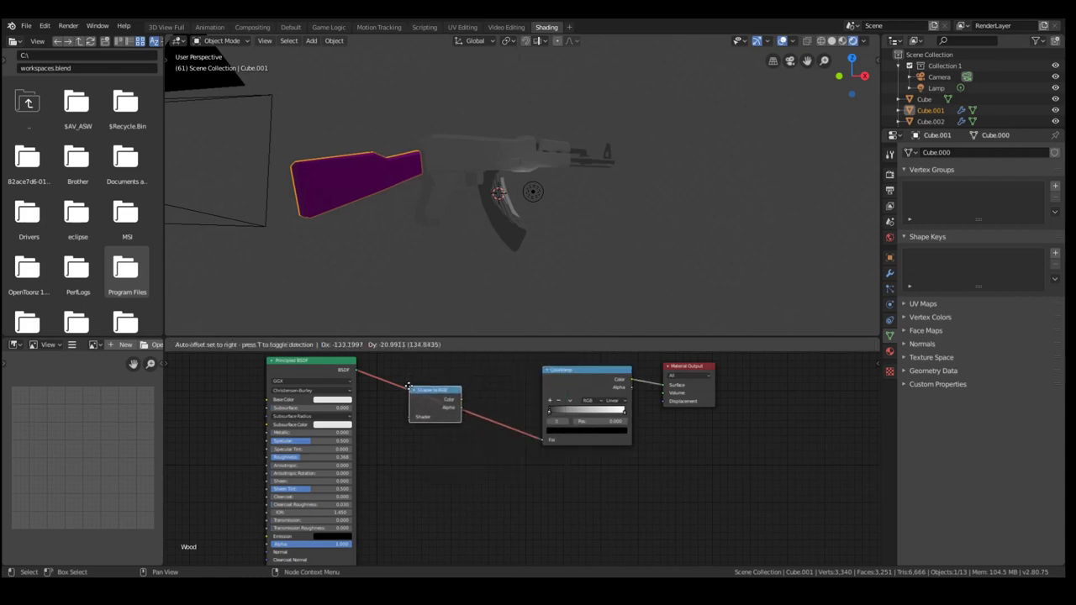
pyautogui.click(409, 389)
# Set the Wood ColorRamp's interpolation to Constant and move its white stop close to the black stop.
pyautogui.scroll(6, 444, 459)
pyautogui.scroll(-3, 428, 391)
pyautogui.moveTo(428, 391); pyautogui.dragTo(471, 440, button='middle')
pyautogui.scroll(6, 473, 448)
pyautogui.scroll(-5, 538, 445)
pyautogui.scroll(2, 540, 441)
pyautogui.click(730, 418)
pyautogui.click(724, 468)
pyautogui.moveTo(752, 435); pyautogui.dragTo(630, 464)
# Recolour the ColorRamp's white stop to a slightly darkened orange with a hue of about 0.058.
pyautogui.click(689, 466)
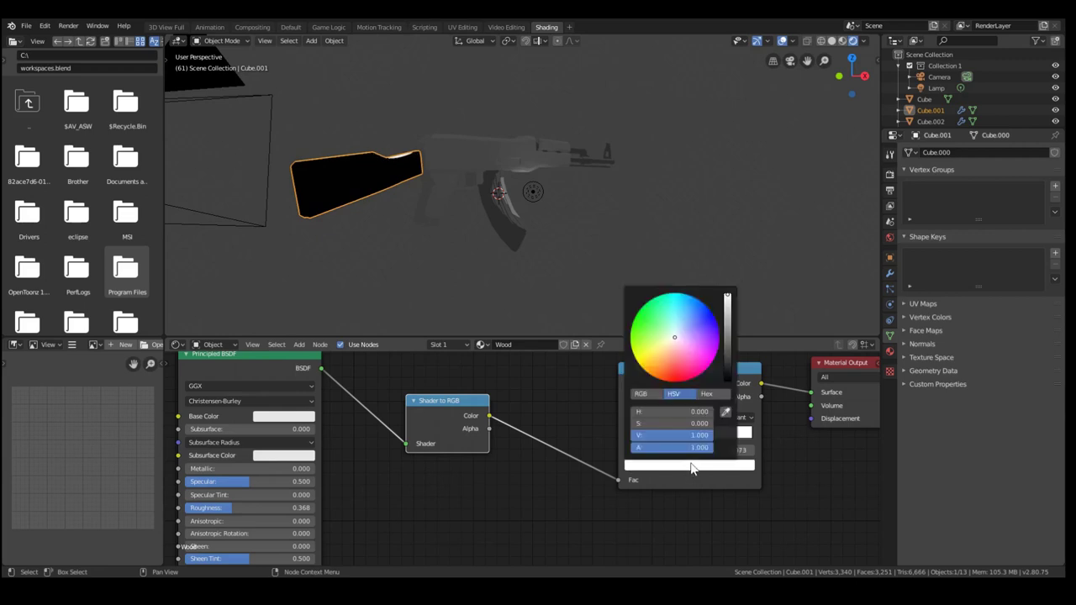
pyautogui.moveTo(663, 361); pyautogui.dragTo(660, 373)
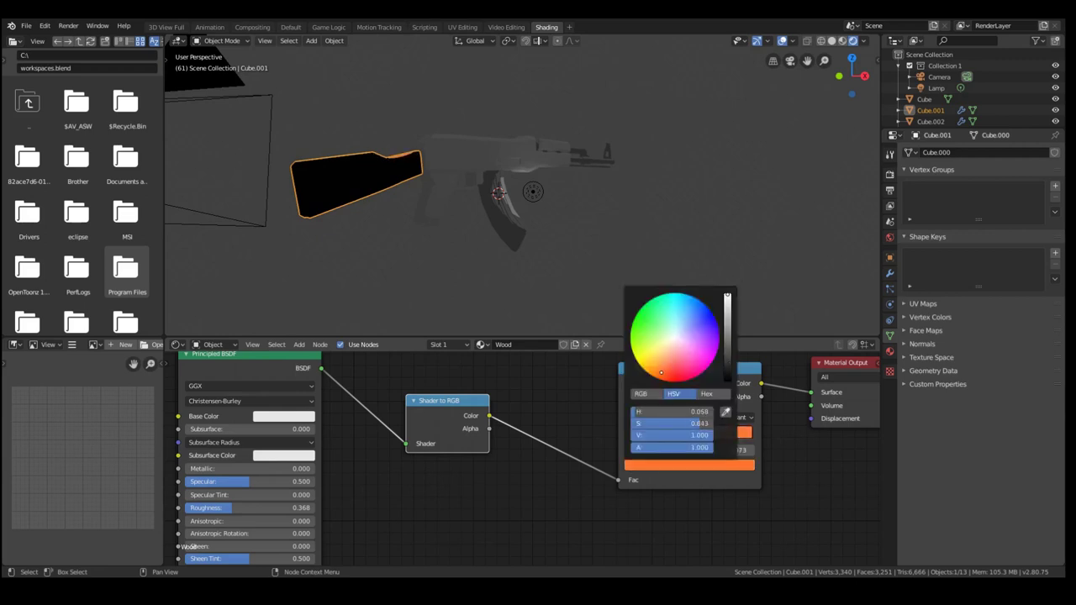
pyautogui.moveTo(728, 350); pyautogui.dragTo(728, 308)
# Recolour the ColorRamp's black stop at position 0.000 to a very dark brown.
pyautogui.click(624, 435)
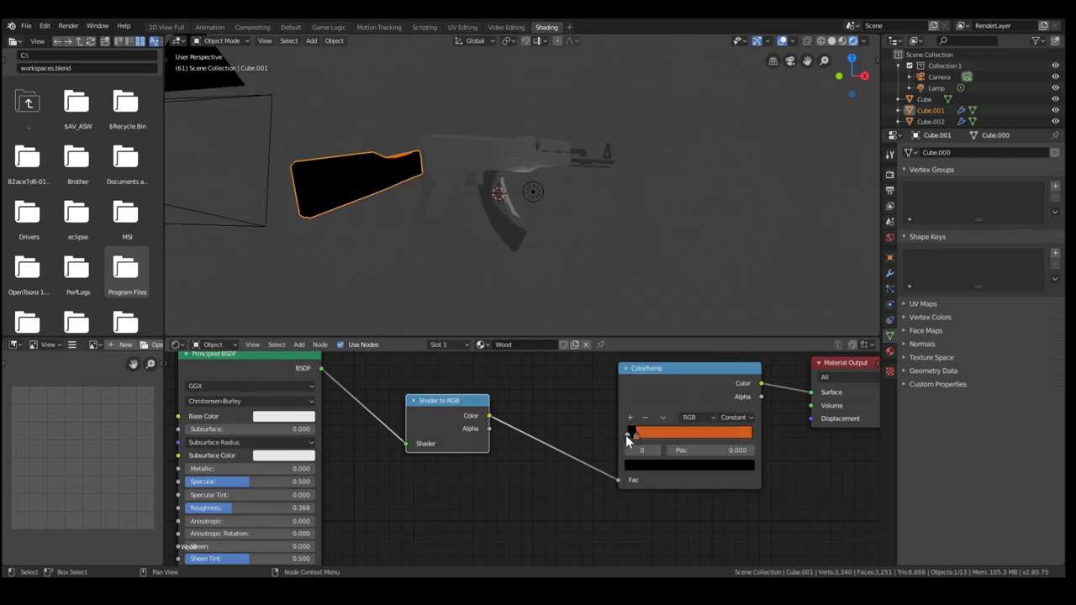
pyautogui.click(637, 467)
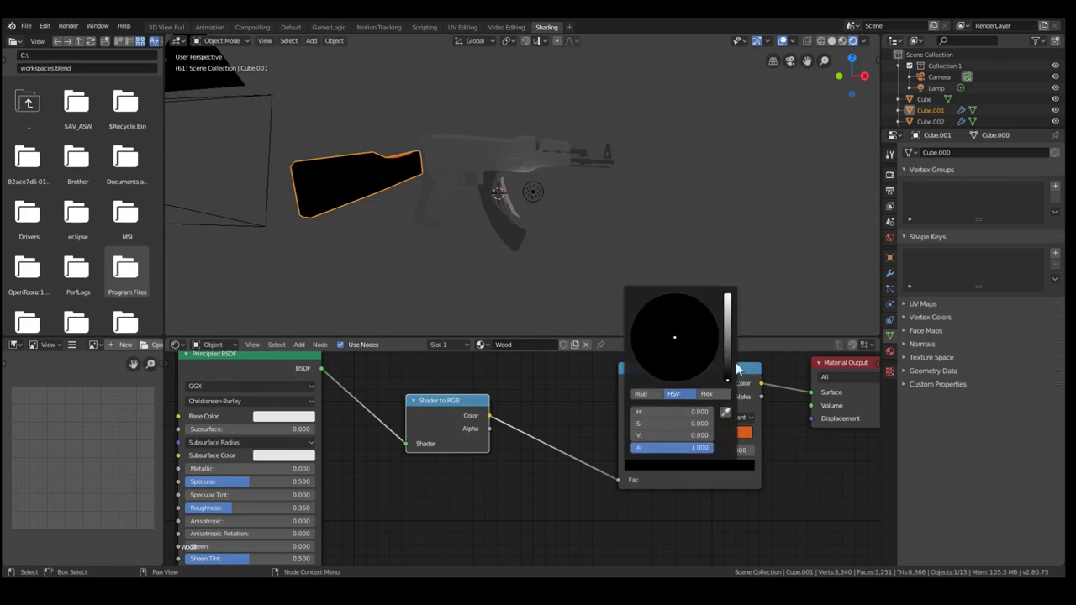
pyautogui.moveTo(726, 372); pyautogui.dragTo(727, 368)
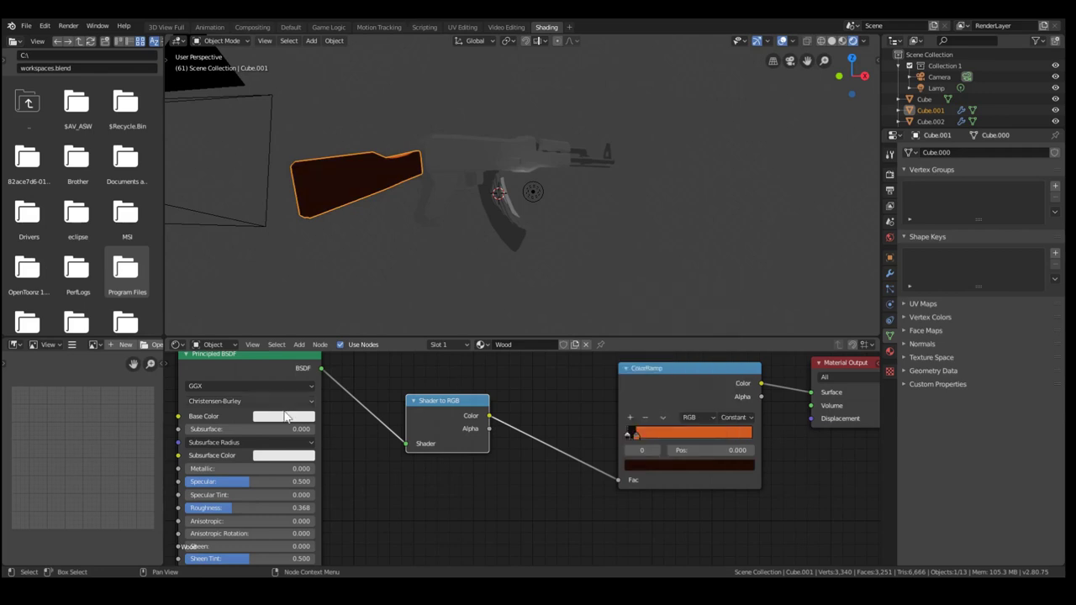
# Add a ColorRamp stop at position 0.036 between the dark brown and orange stops and brighten it to reddish brown.
pyautogui.scroll(3, 602, 400)
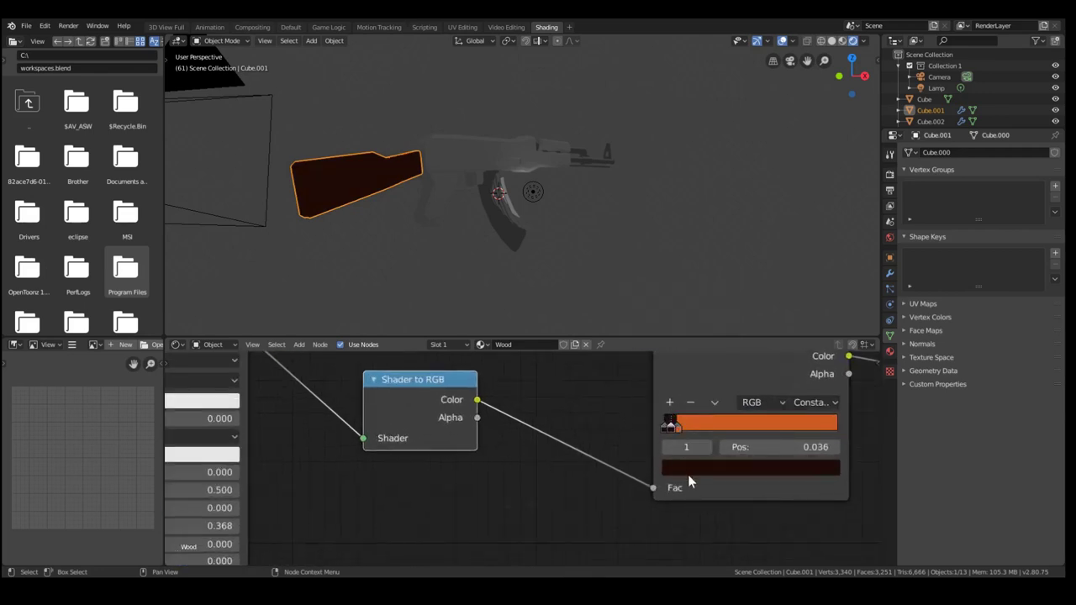
pyautogui.click(689, 469)
pyautogui.moveTo(800, 333); pyautogui.dragTo(801, 317)
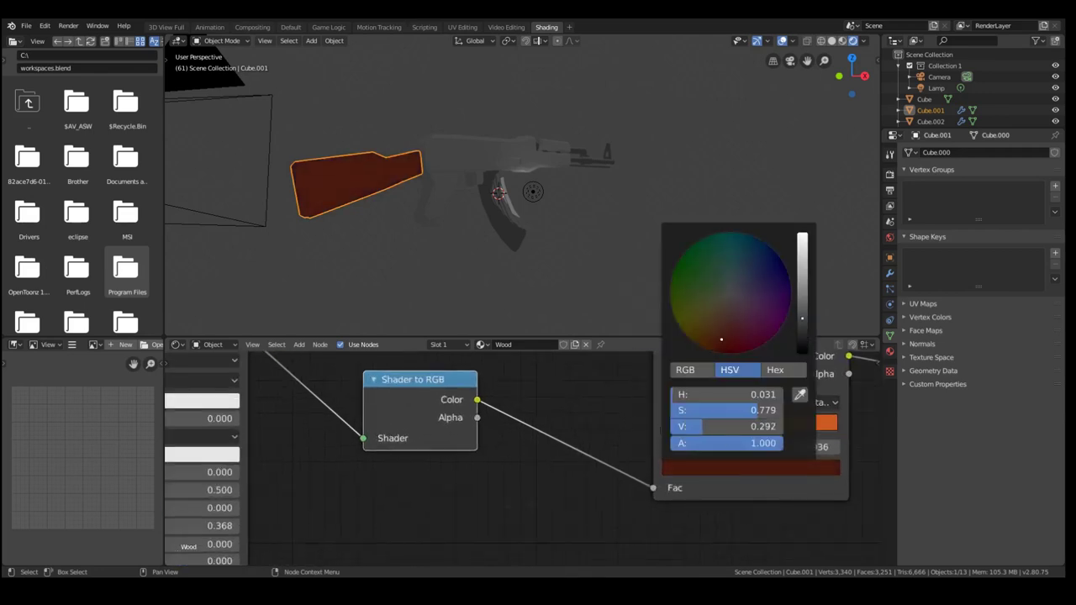
# Duplicate the point light beside the rifle and place the copy near the stock in top view.
pyautogui.moveTo(521, 266); pyautogui.dragTo(470, 252, button='middle')
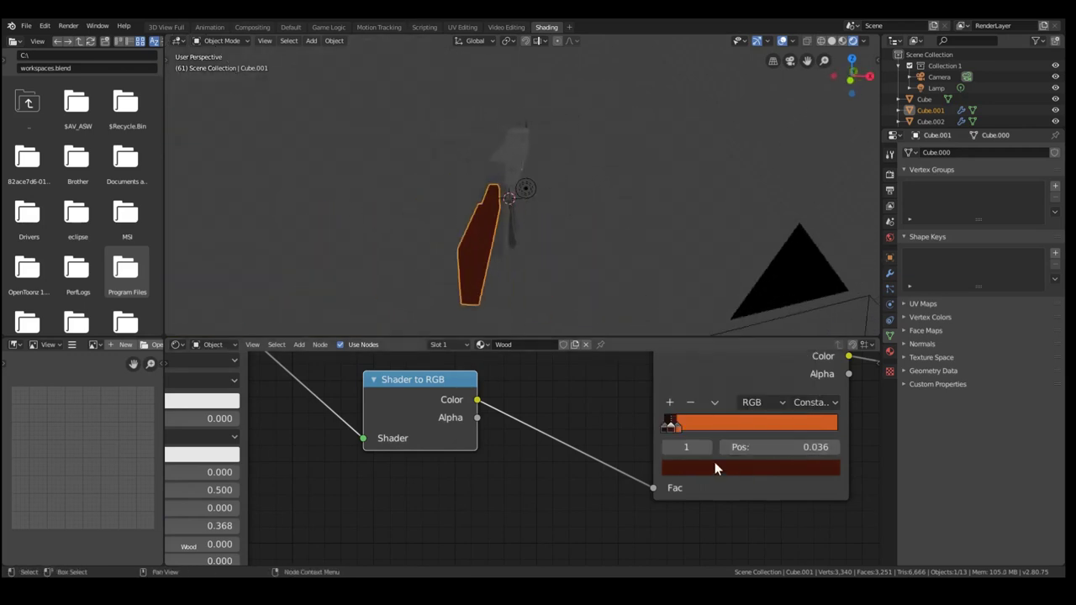
pyautogui.scroll(3, 681, 443)
pyautogui.click(525, 190)
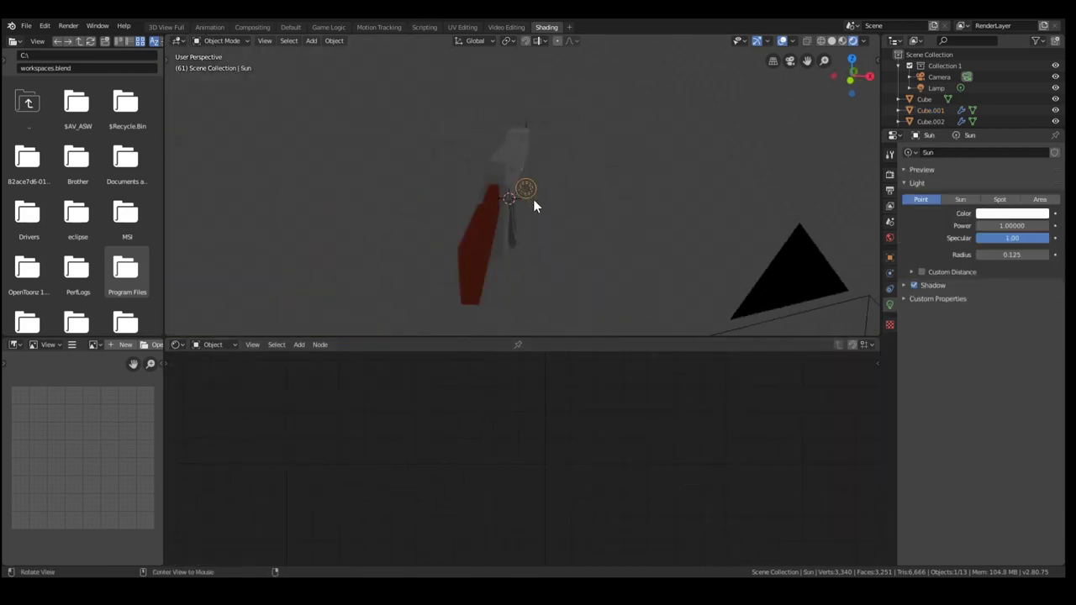
pyautogui.moveTo(529, 206); pyautogui.dragTo(553, 244, button='middle')
pyautogui.press('KP_7')
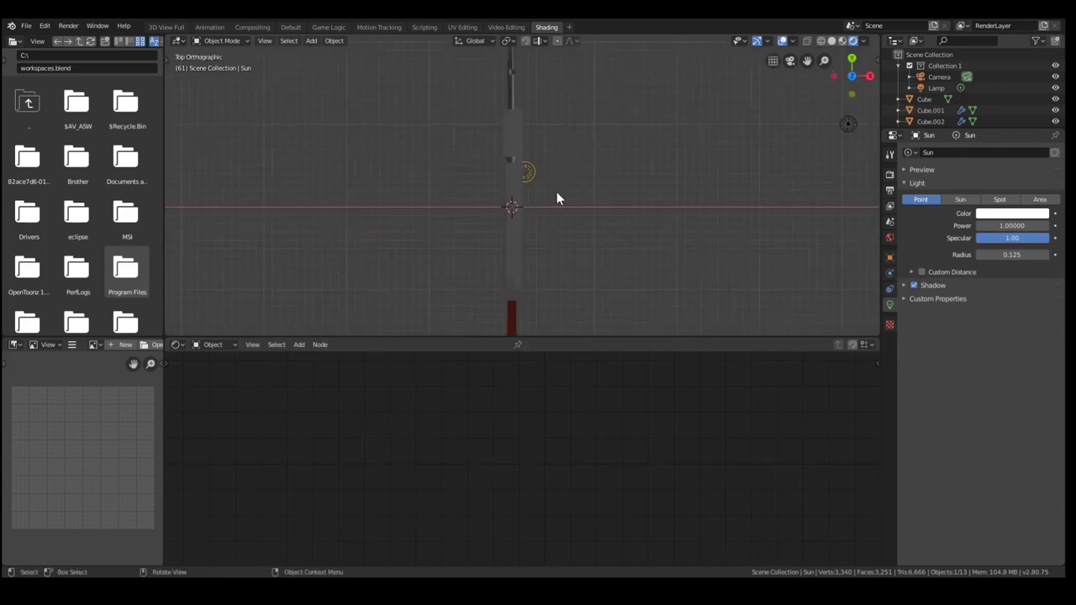
pyautogui.scroll(-2, 527, 168)
pyautogui.hotkey('shift', 'd')
pyautogui.click(563, 297)
# Move the duplicated light to just above the joint between the stock and the receiver.
pyautogui.moveTo(563, 297); pyautogui.dragTo(417, 182, button='middle')
pyautogui.scroll(5, 417, 181)
pyautogui.press('g')
pyautogui.click(420, 123)
pyautogui.moveTo(420, 123); pyautogui.dragTo(359, 170, button='middle')
pyautogui.press('g')
pyautogui.click(384, 174)
# Select the stock and respace the ColorRamp's reddish-brown and orange stops to widen the darker shading bands.
pyautogui.click(293, 246)
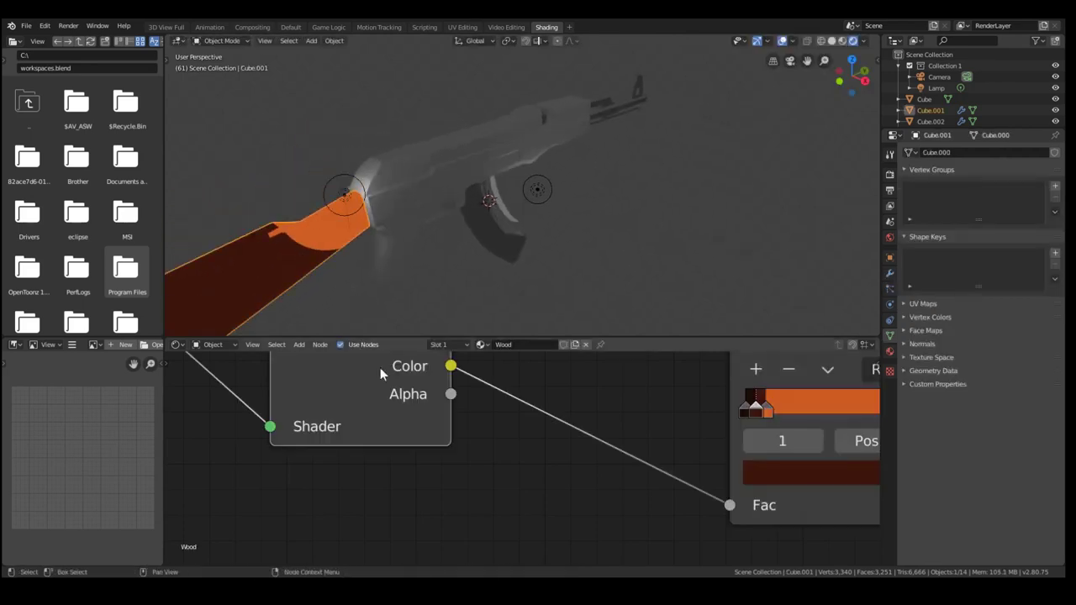
pyautogui.moveTo(759, 411)
pyautogui.mouseDown()
pyautogui.moveTo(794, 409)
pyautogui.moveTo(759, 410)
pyautogui.moveTo(765, 416)
pyautogui.mouseUp()
pyautogui.scroll(-3, 355, 302)
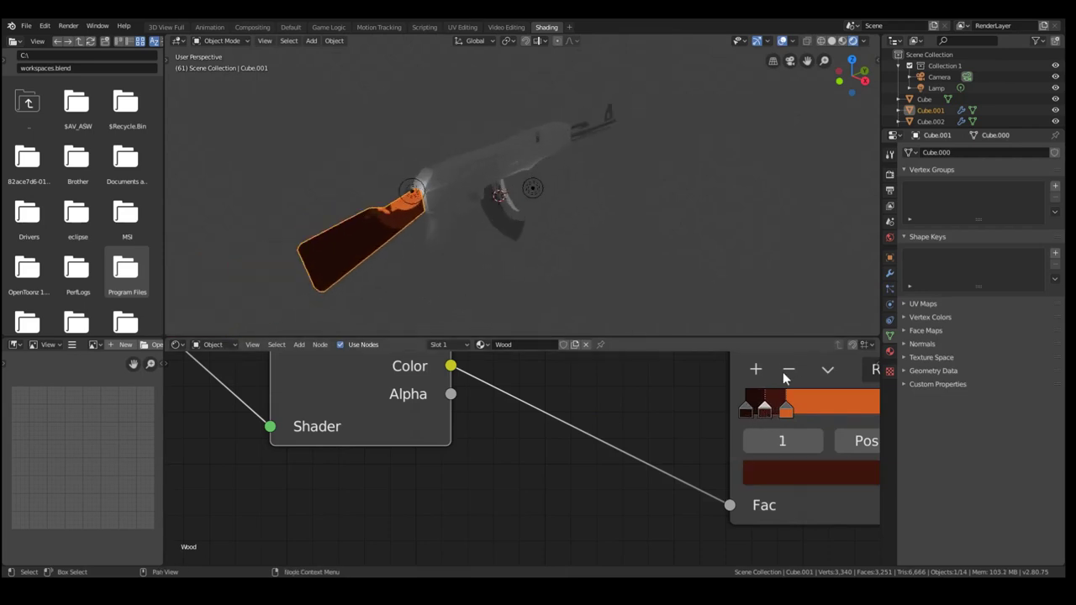
pyautogui.moveTo(761, 410); pyautogui.dragTo(759, 412)
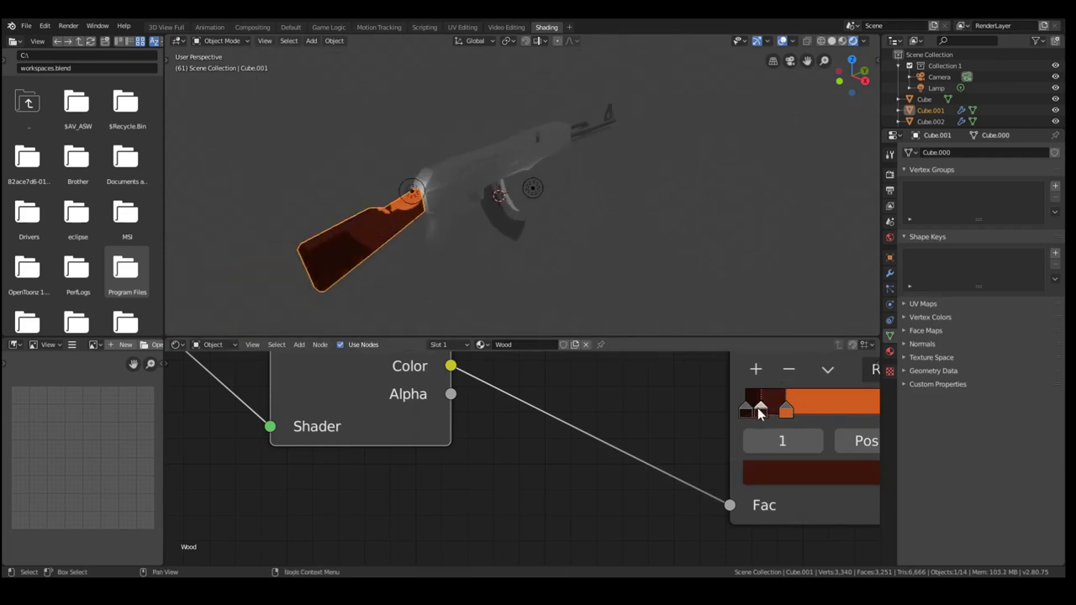
pyautogui.moveTo(328, 210); pyautogui.dragTo(471, 253, button='middle')
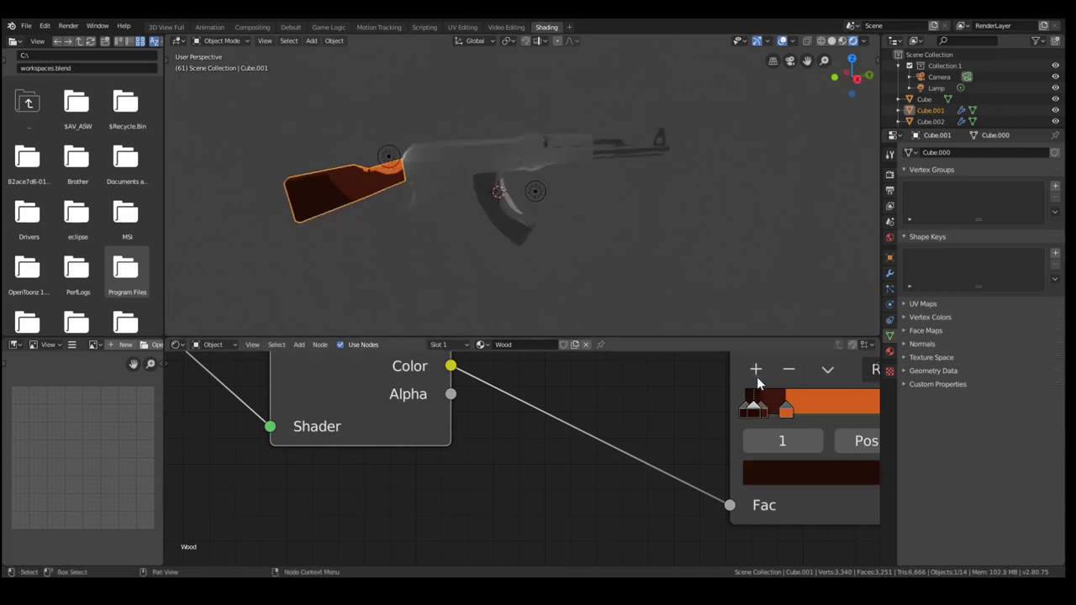
# Add a lighter reddish-brown ColorRamp stop before the orange one and shift both stops slightly toward the light end.
pyautogui.moveTo(753, 412); pyautogui.dragTo(767, 416)
pyautogui.click(789, 471)
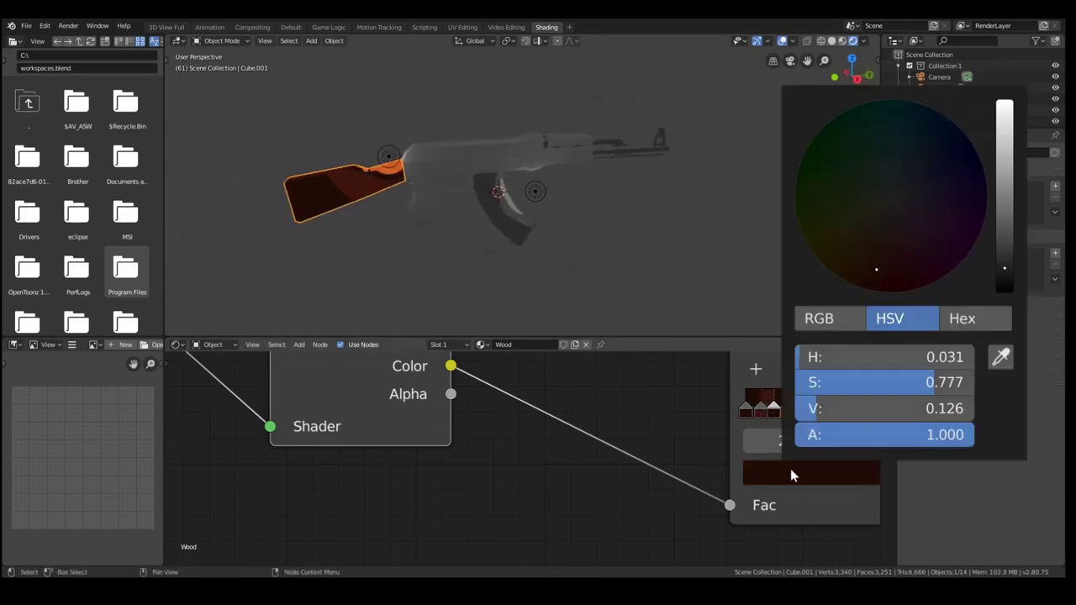
pyautogui.moveTo(1004, 247); pyautogui.dragTo(1004, 230)
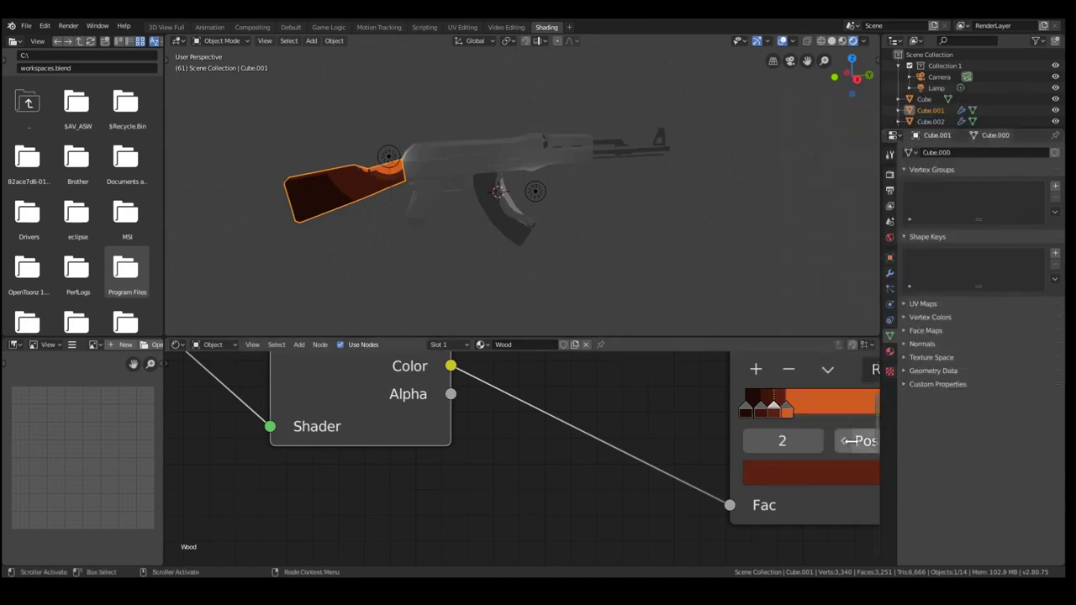
pyautogui.click(791, 412)
pyautogui.click(781, 411)
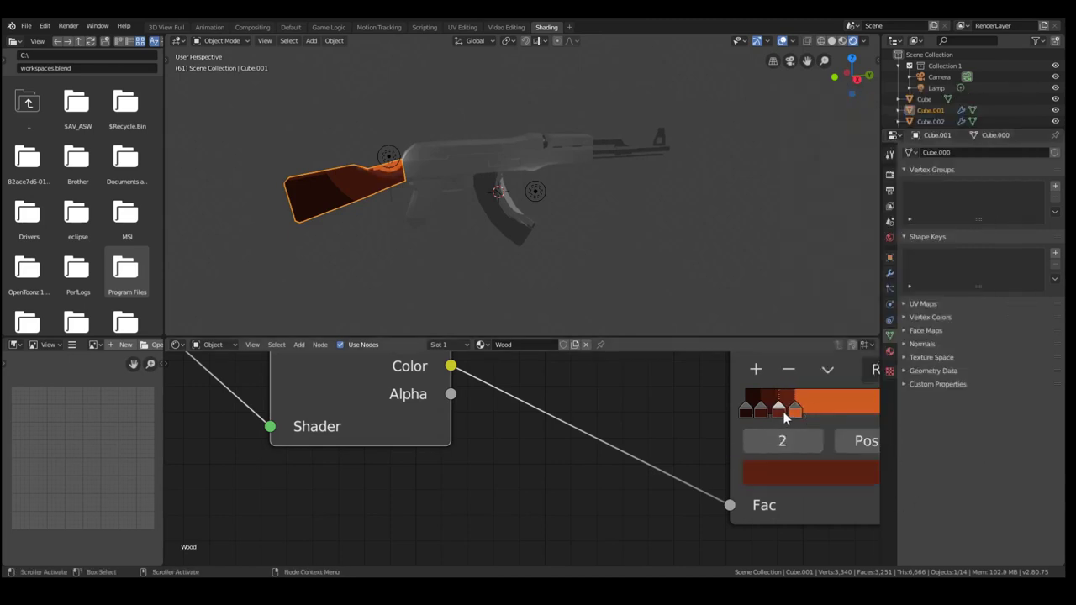
# Add a dark brown stop near the start of the Wood ColorRamp and darken the first stop to near black.
pyautogui.click(752, 370)
pyautogui.moveTo(769, 412); pyautogui.dragTo(753, 419)
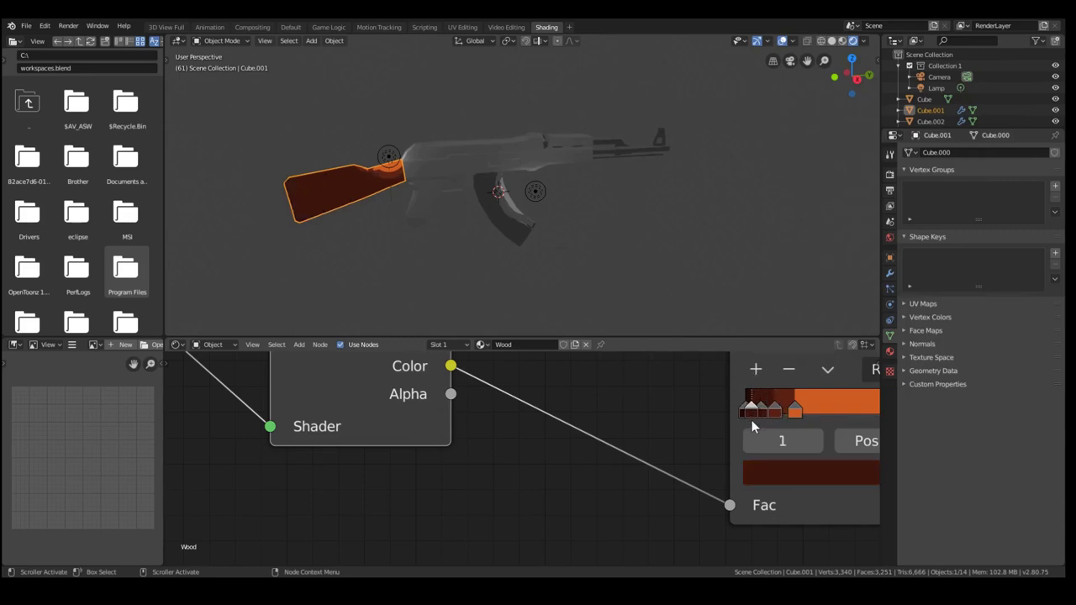
pyautogui.click(776, 474)
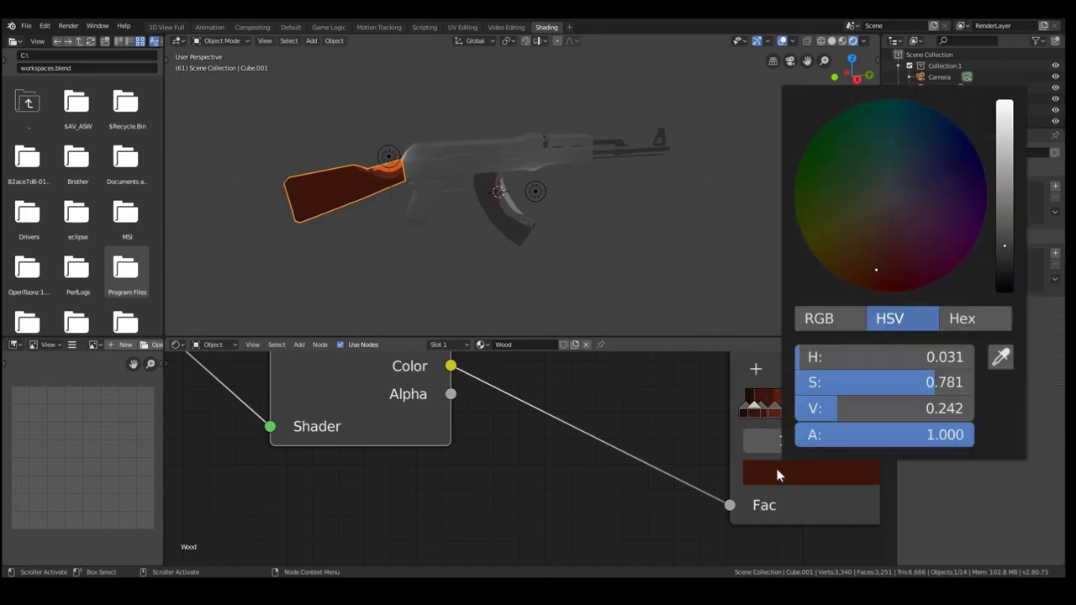
pyautogui.click(1004, 268)
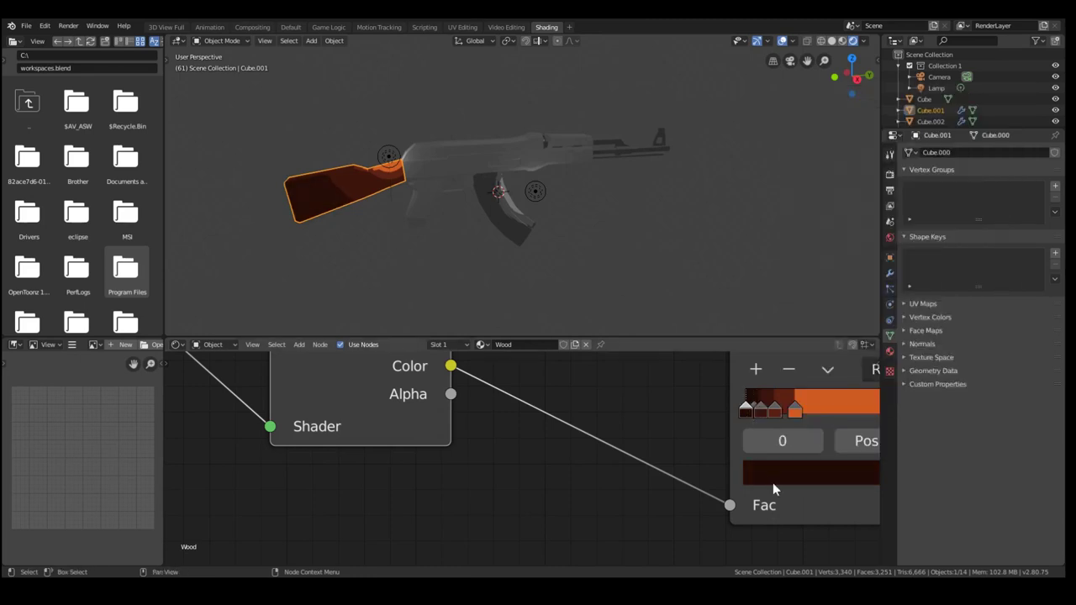
pyautogui.click(773, 480)
pyautogui.click(1005, 281)
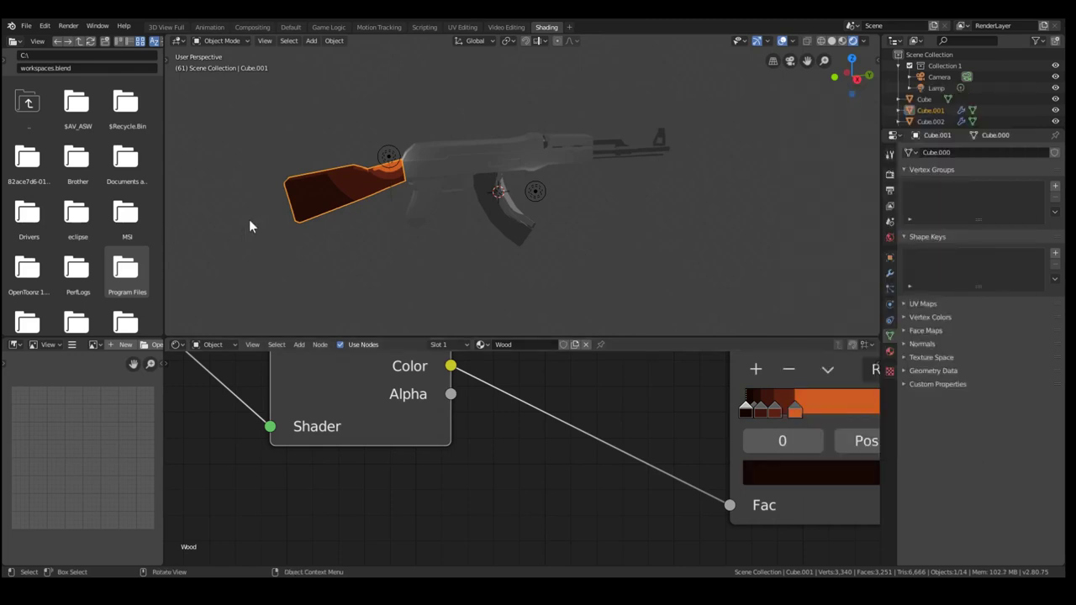
# Select the rifle's main body and show its material settings.
pyautogui.moveTo(375, 190); pyautogui.dragTo(438, 152, button='middle')
pyautogui.scroll(3, 403, 171)
pyautogui.scroll(-5, 370, 163)
pyautogui.press('a')
pyautogui.press('a')
pyautogui.scroll(5, 436, 148)
pyautogui.click(429, 124)
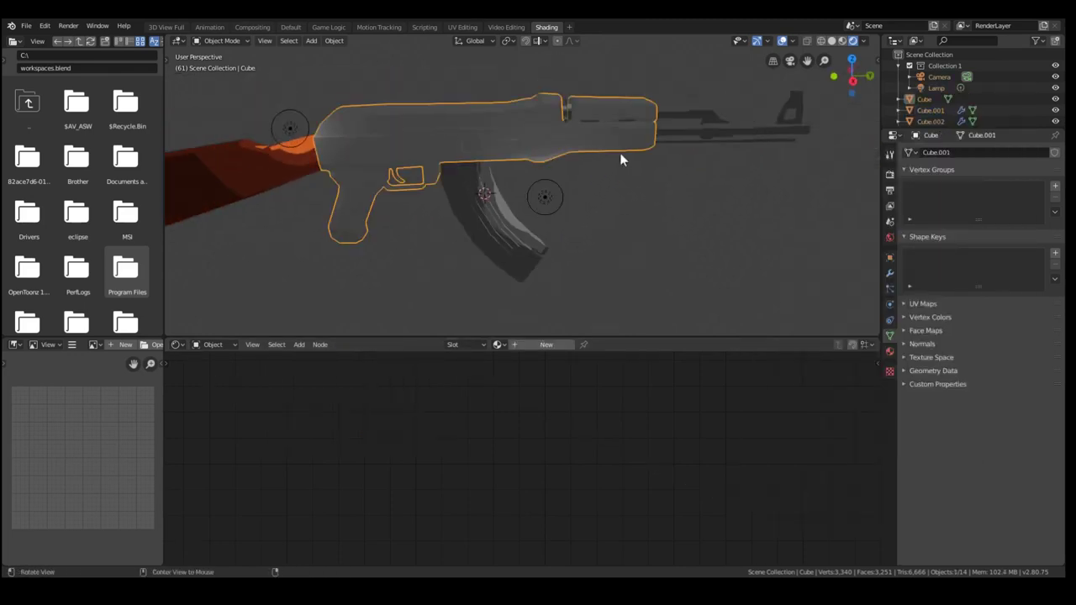
pyautogui.moveTo(612, 156); pyautogui.dragTo(423, 168, button='middle')
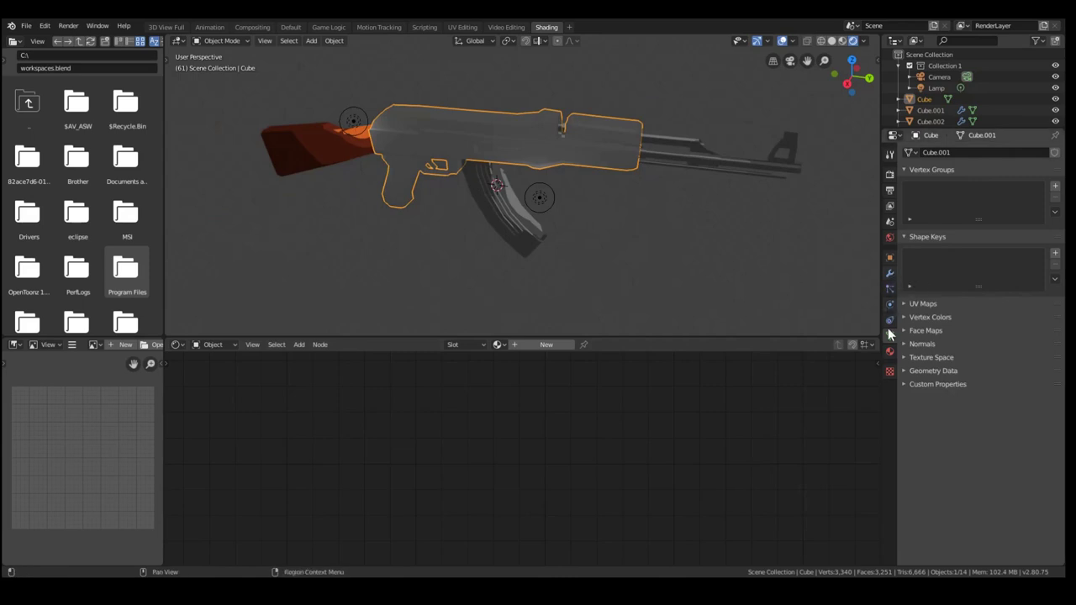
pyautogui.click(890, 351)
pyautogui.click(908, 200)
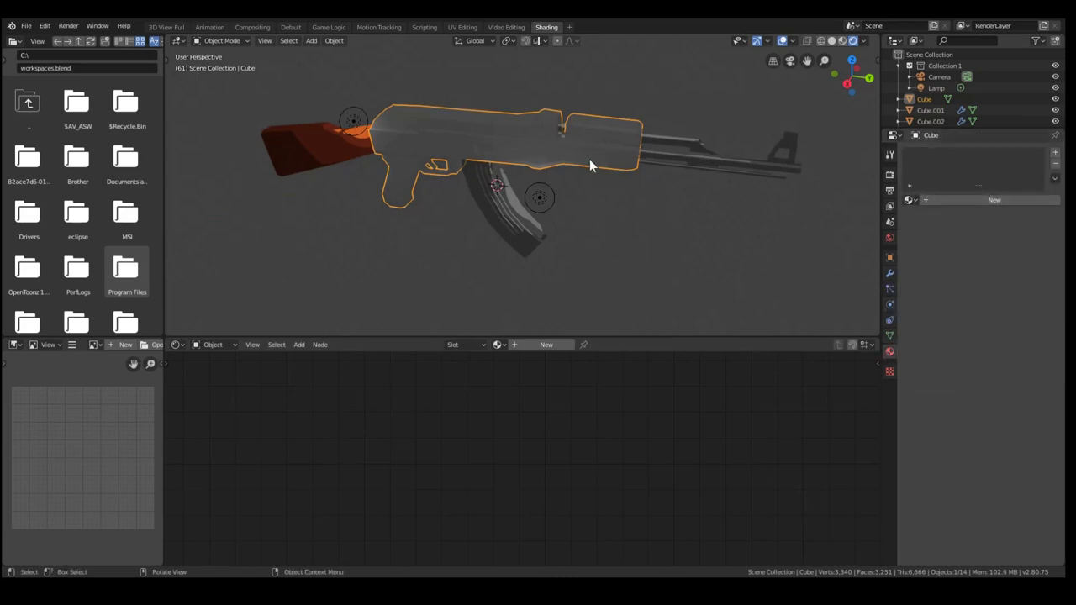
# Switch the viewport to wireframe shading and bring back the AK-47 reference image behind the rifle.
pyautogui.press('Tab')
pyautogui.press('Tab')
pyautogui.press('z')
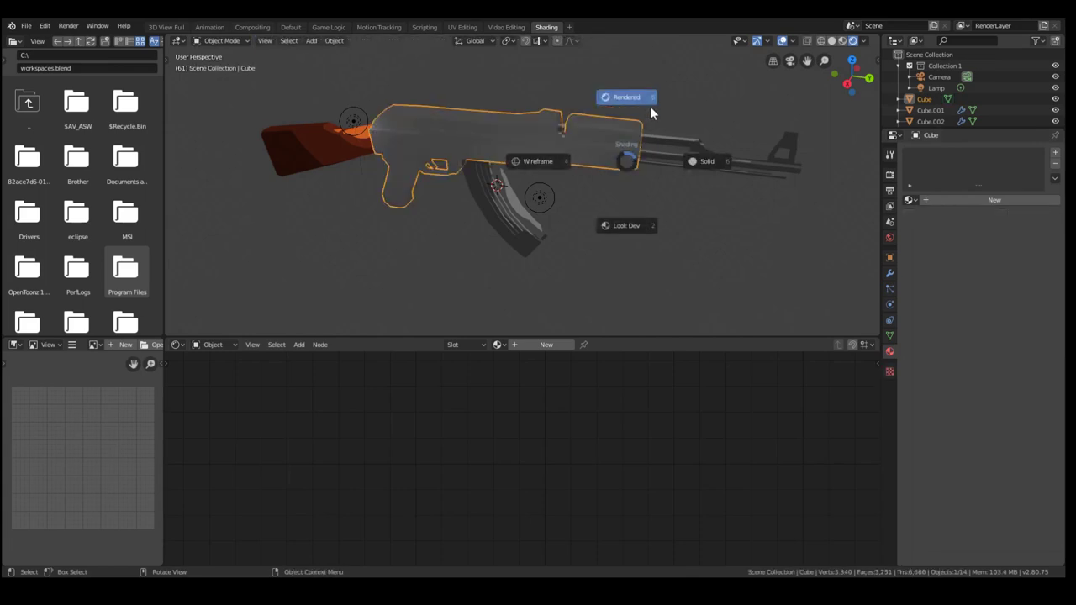
pyautogui.click(538, 162)
pyautogui.moveTo(427, 167)
pyautogui.mouseDown(button='middle')
pyautogui.moveTo(476, 144)
pyautogui.moveTo(643, 149)
pyautogui.moveTo(673, 102)
pyautogui.moveTo(488, 143)
pyautogui.moveTo(506, 147)
pyautogui.mouseUp(button='middle')
pyautogui.press('z')
pyautogui.click(548, 216)
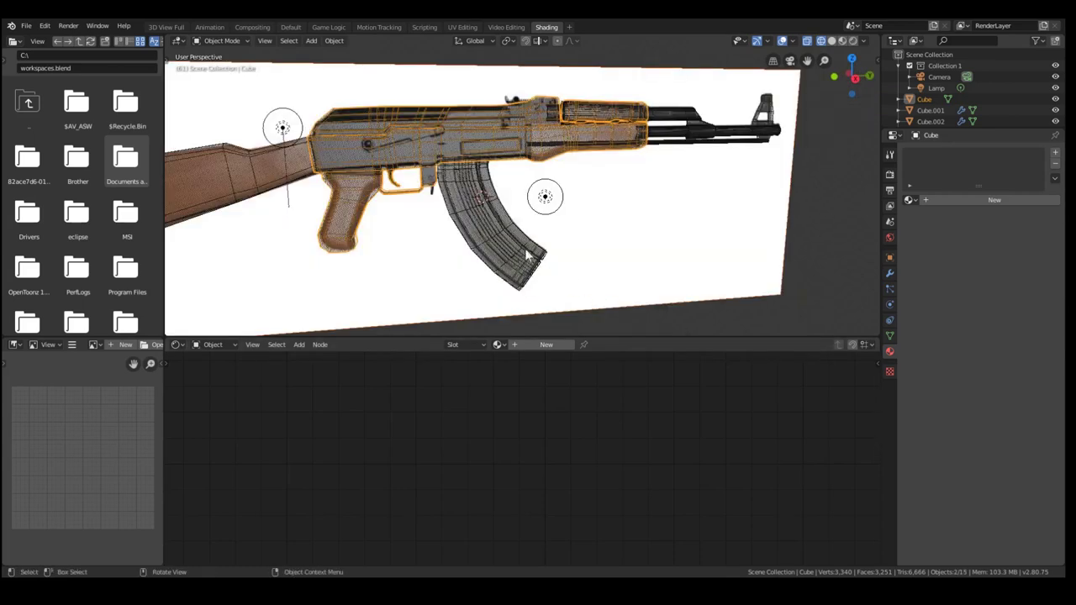
# Compare the rifle body's handguard and grip with the reference image, selecting the parts around the handguard.
pyautogui.scroll(3, 577, 138)
pyautogui.click(668, 74)
pyautogui.click(678, 56)
pyautogui.moveTo(694, 190); pyautogui.dragTo(673, 166, button='middle')
pyautogui.scroll(-4, 626, 116)
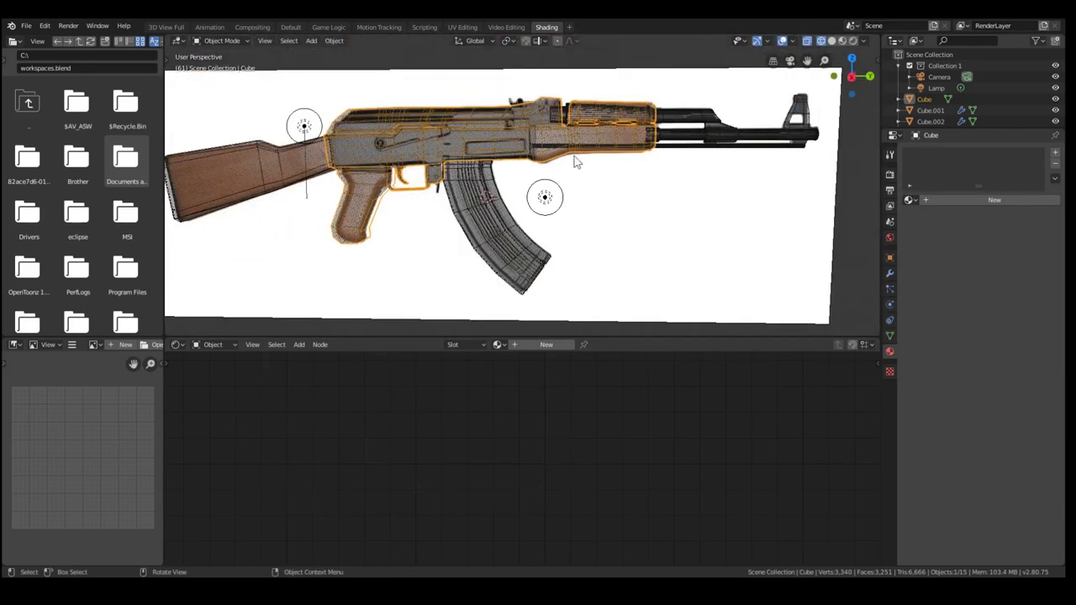
pyautogui.click(413, 245)
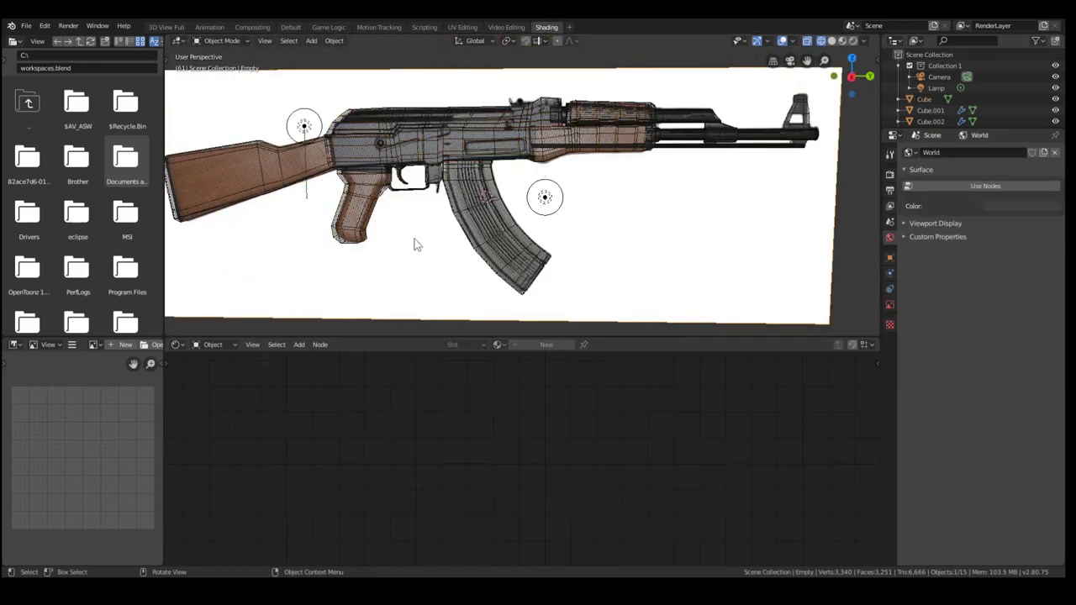
pyautogui.click(584, 122)
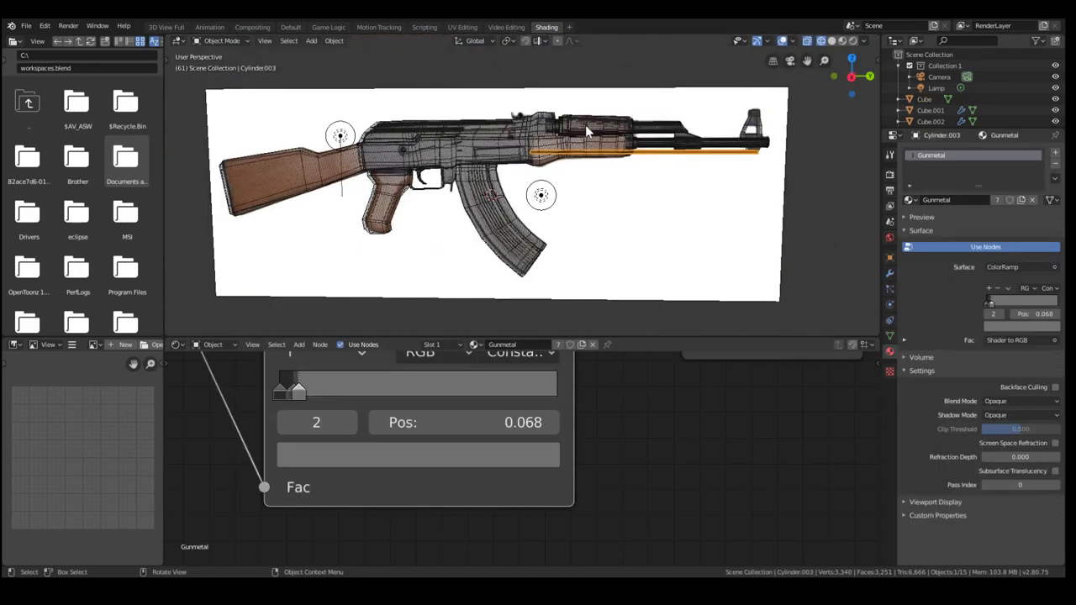
# Select the rifle's main body and apply the existing Gunmetal material to it.
pyautogui.scroll(3, 585, 124)
pyautogui.click(592, 123)
pyautogui.moveTo(588, 134); pyautogui.dragTo(521, 155, button='middle')
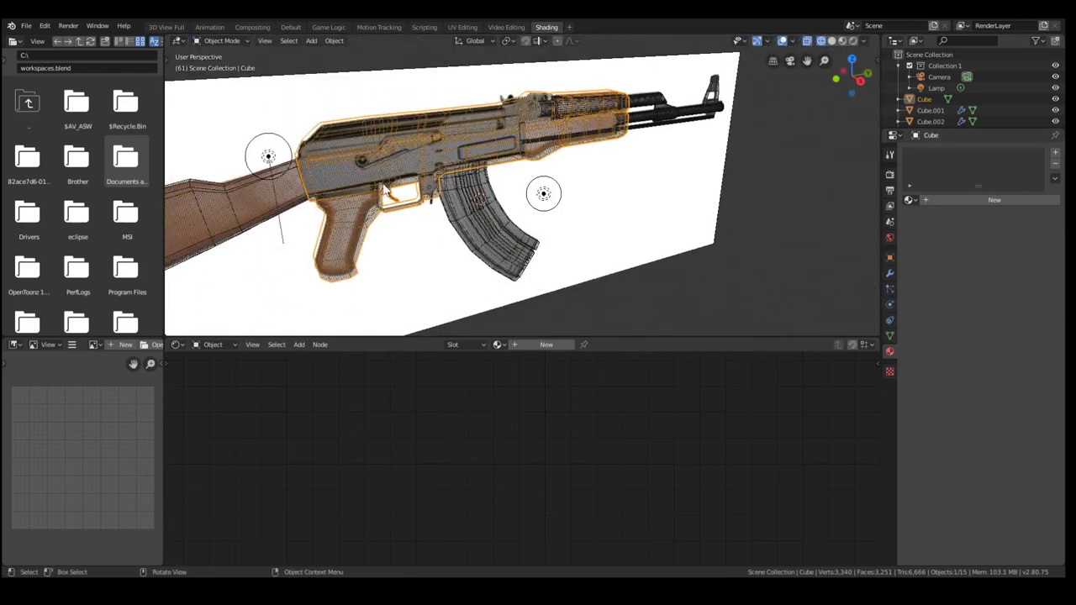
pyautogui.scroll(2, 387, 201)
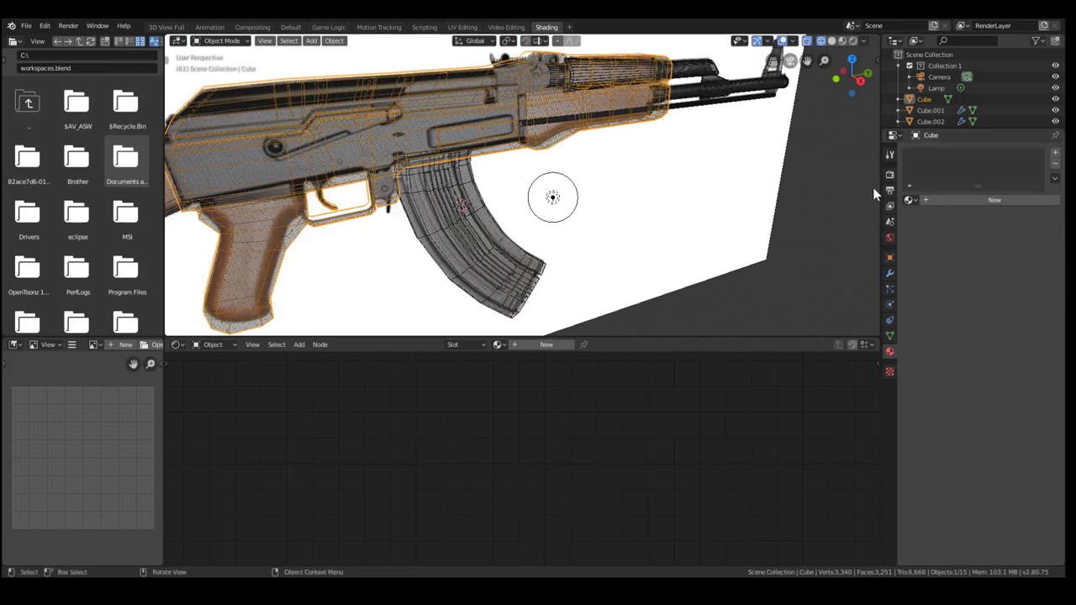
pyautogui.click(909, 199)
pyautogui.click(933, 217)
# In the main body's mesh, select all vertices of the pistol grip from the side in wireframe shading.
pyautogui.moveTo(482, 187)
pyautogui.mouseDown(button='middle')
pyautogui.moveTo(413, 163)
pyautogui.moveTo(507, 181)
pyautogui.moveTo(390, 208)
pyautogui.moveTo(395, 174)
pyautogui.moveTo(444, 185)
pyautogui.mouseUp(button='middle')
pyautogui.press('Tab')
pyautogui.press('z')
pyautogui.click(395, 193)
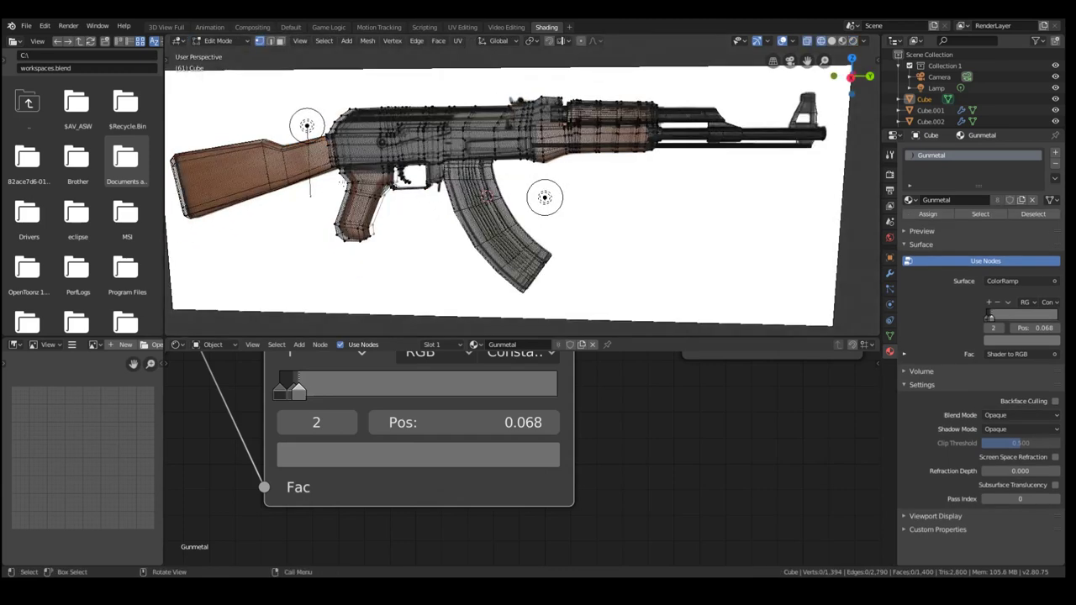
pyautogui.press('KP_3')
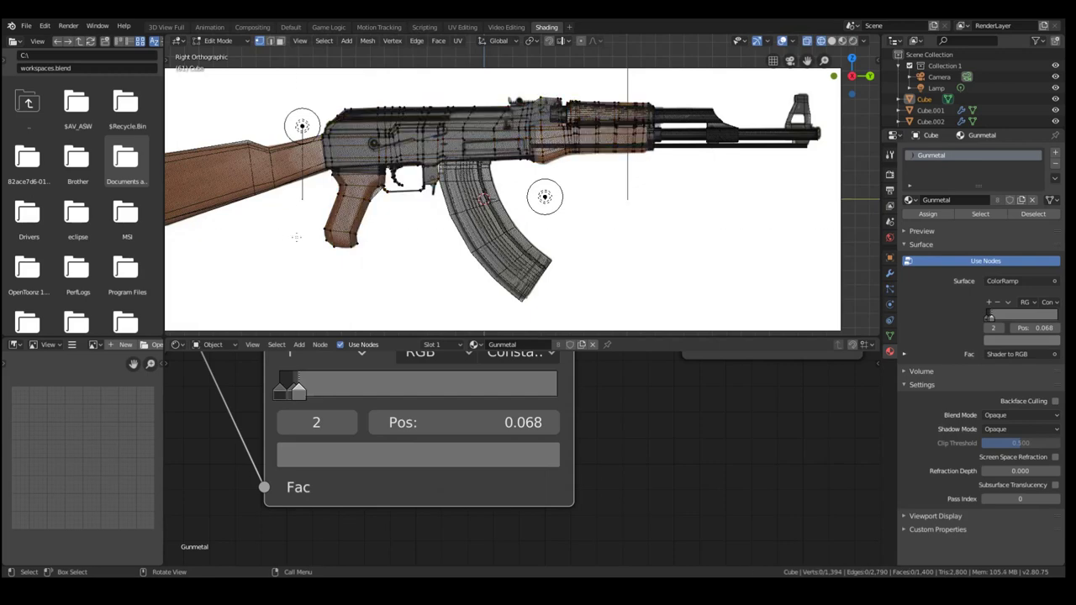
pyautogui.moveTo(446, 307); pyautogui.dragTo(443, 308)
pyautogui.scroll(2, 341, 222)
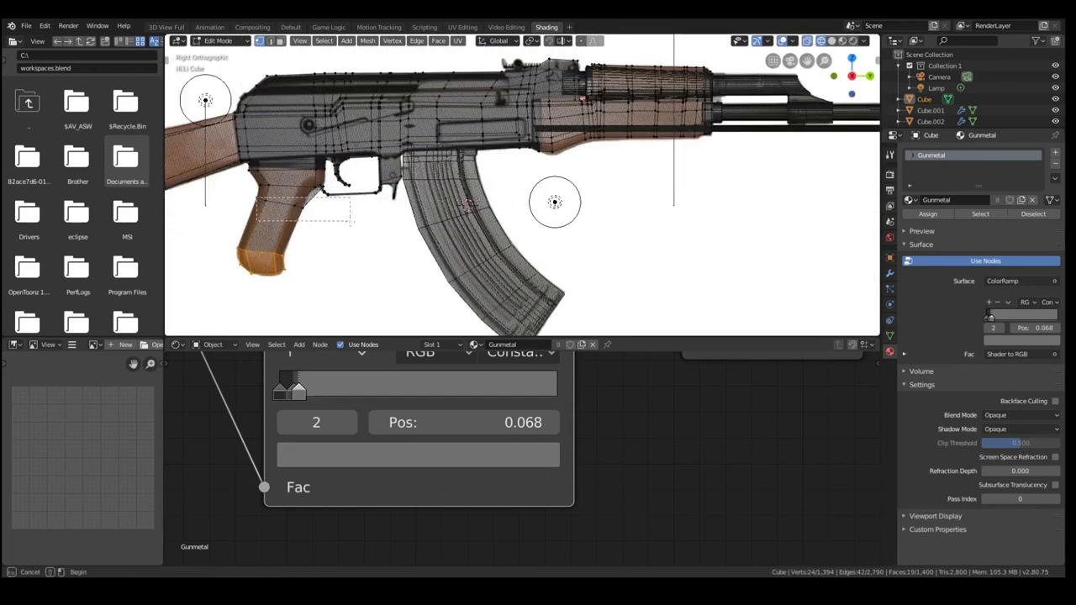
pyautogui.moveTo(348, 222); pyautogui.dragTo(348, 222)
pyautogui.scroll(2, 244, 205)
pyautogui.press('b')
pyautogui.scroll(-2, 561, 206)
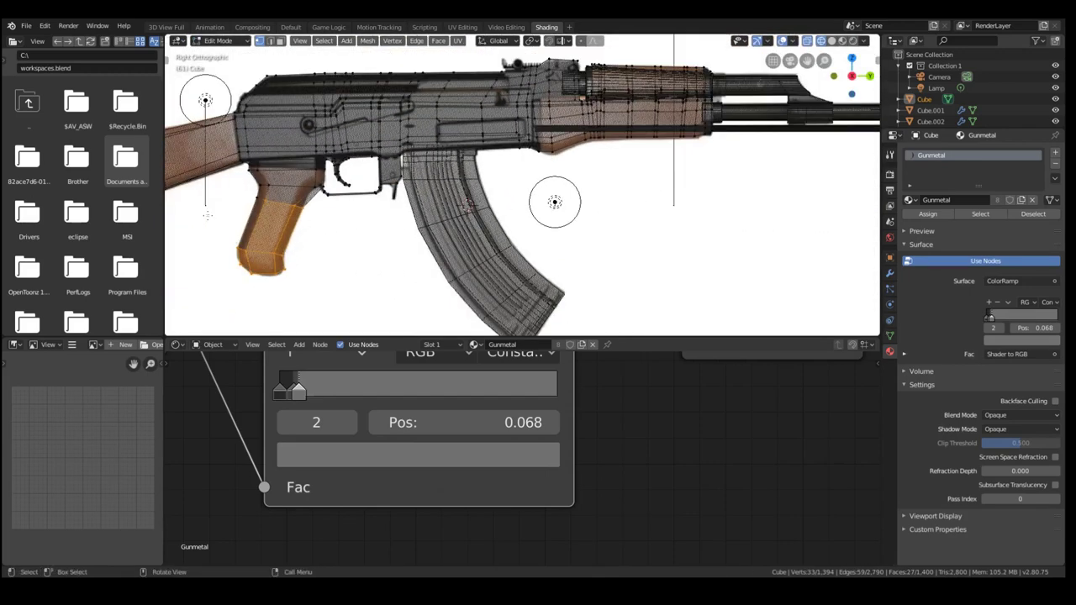
pyautogui.scroll(2, 556, 204)
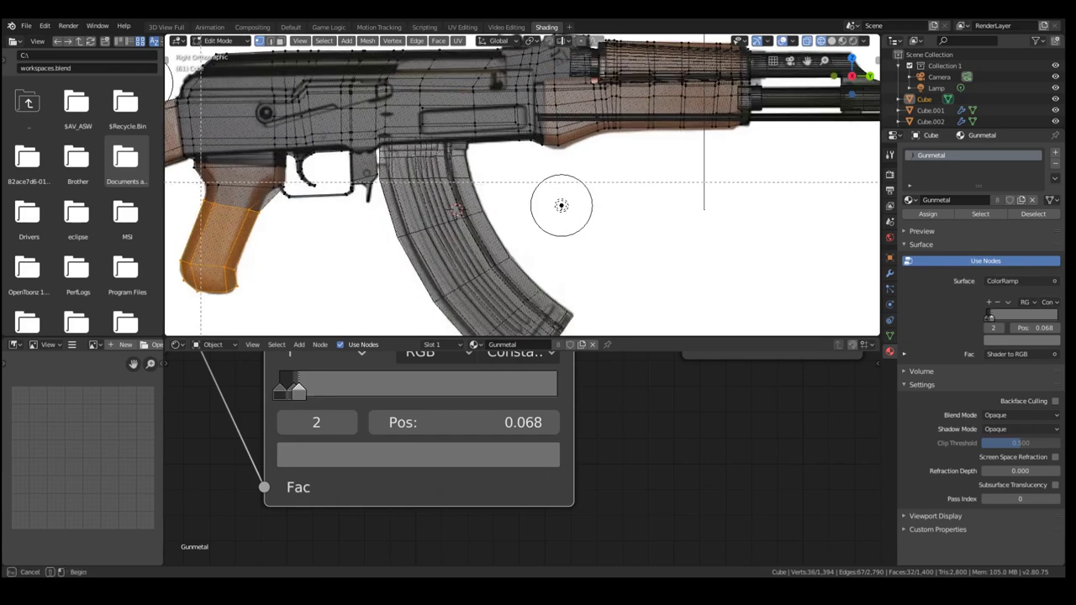
pyautogui.moveTo(290, 188); pyautogui.dragTo(278, 187)
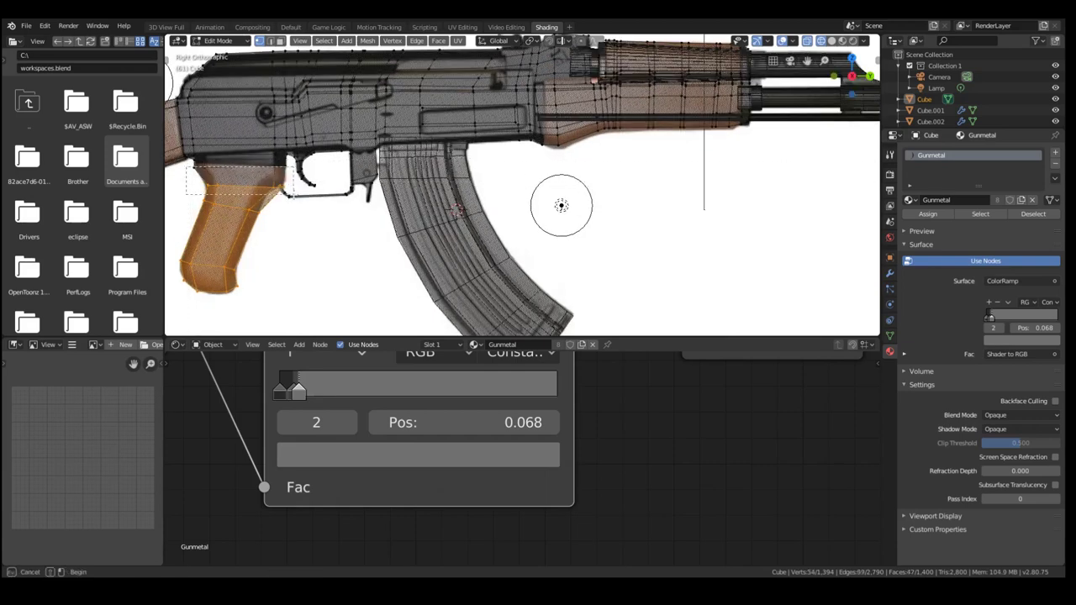
pyautogui.moveTo(308, 177); pyautogui.dragTo(306, 176)
pyautogui.scroll(-2, 387, 178)
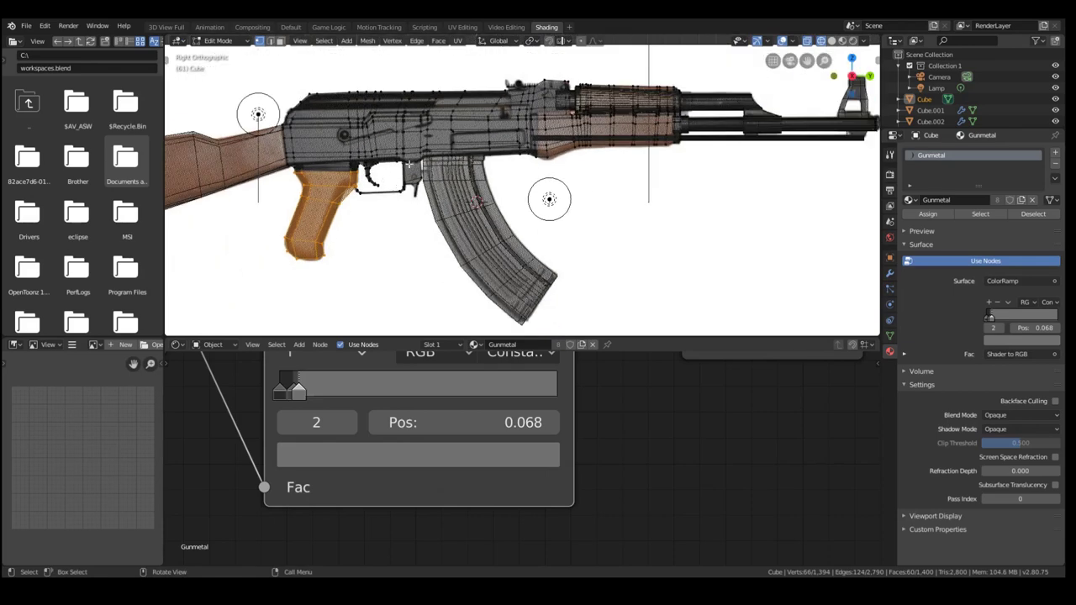
# Add a second material slot with Wood, assign it to the pistol grip and preview it in rendered shading.
pyautogui.click(1053, 153)
pyautogui.click(910, 222)
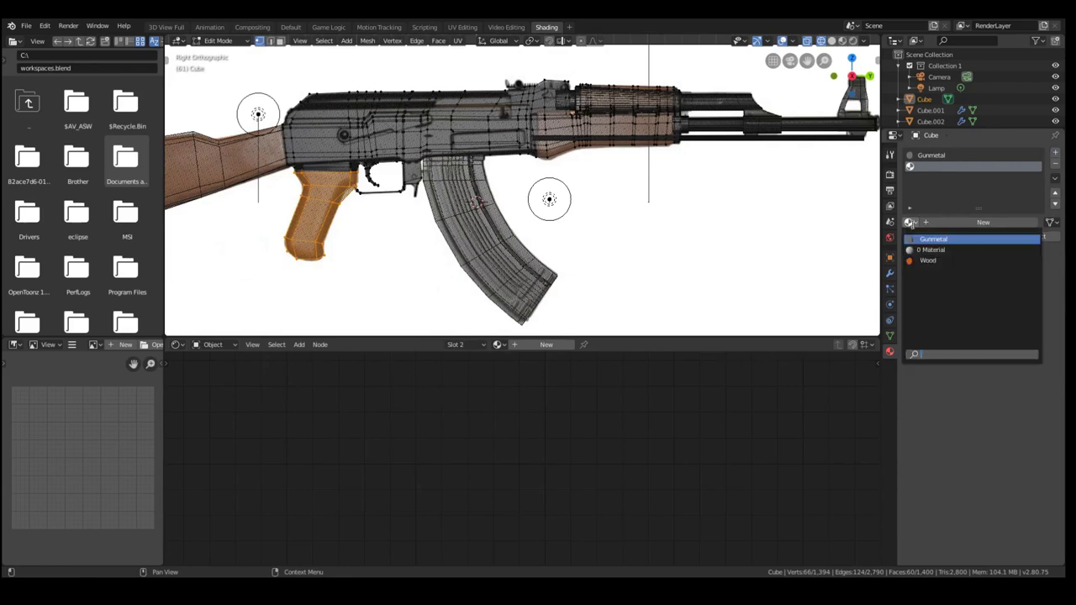
pyautogui.click(927, 261)
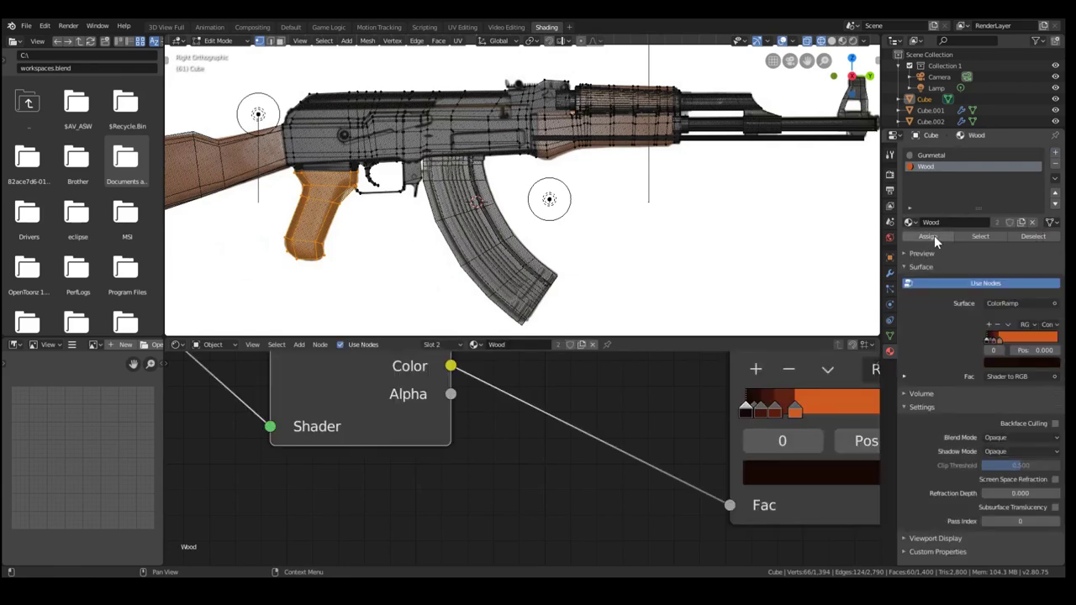
pyautogui.press('z')
pyautogui.click(452, 148)
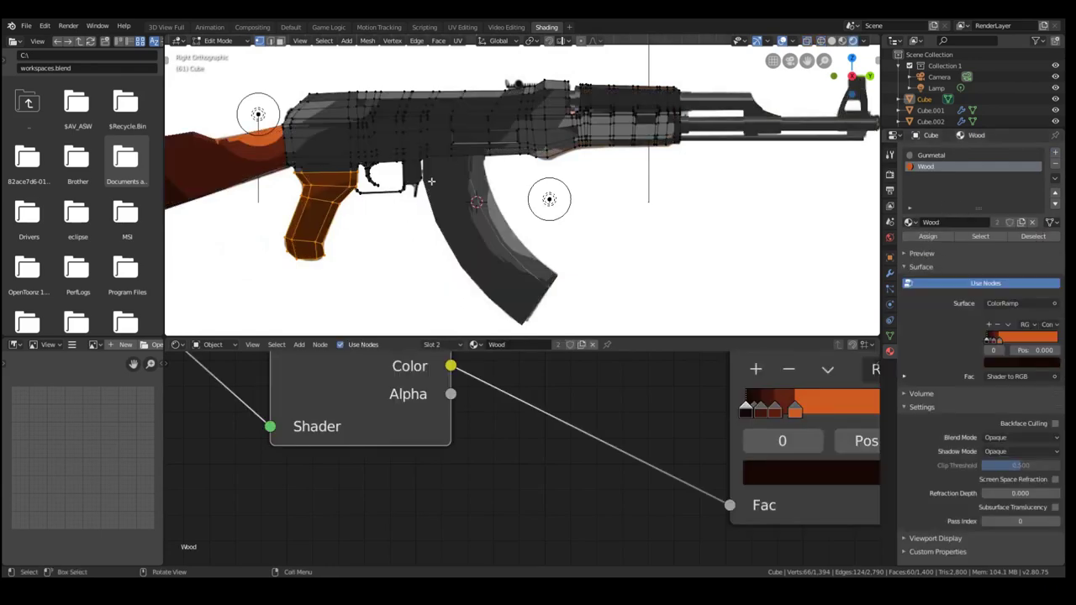
pyautogui.press('a')
pyautogui.press('a')
pyautogui.moveTo(549, 199); pyautogui.dragTo(546, 200, button='middle')
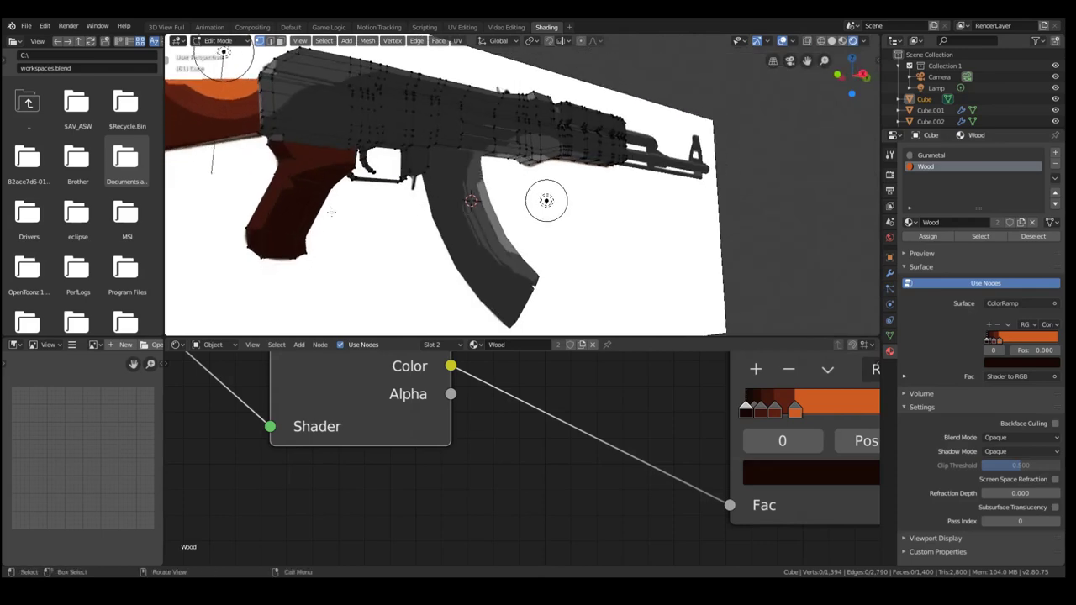
pyautogui.moveTo(223, 52); pyautogui.dragTo(257, 113, button='middle')
# Select the vertices of the upper and lower handguard in side wireframe view, following the wood area of the reference image.
pyautogui.press('z')
pyautogui.click(655, 99)
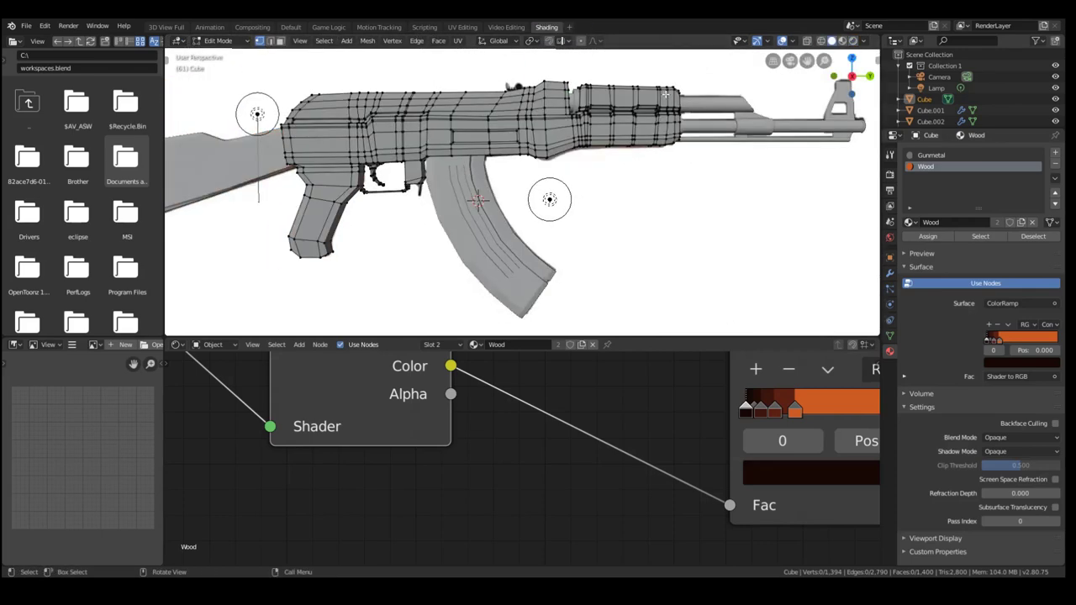
pyautogui.press('z')
pyautogui.click(506, 95)
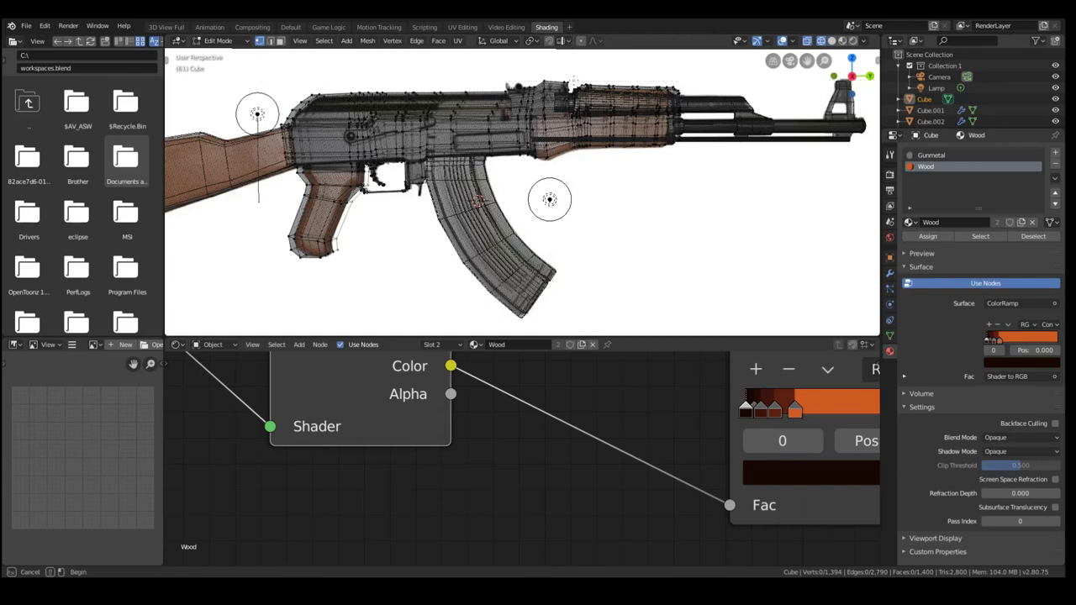
pyautogui.moveTo(573, 84); pyautogui.dragTo(702, 153)
pyautogui.moveTo(678, 152); pyautogui.dragTo(653, 111, button='middle')
pyautogui.press('KP_3')
pyautogui.scroll(3, 653, 110)
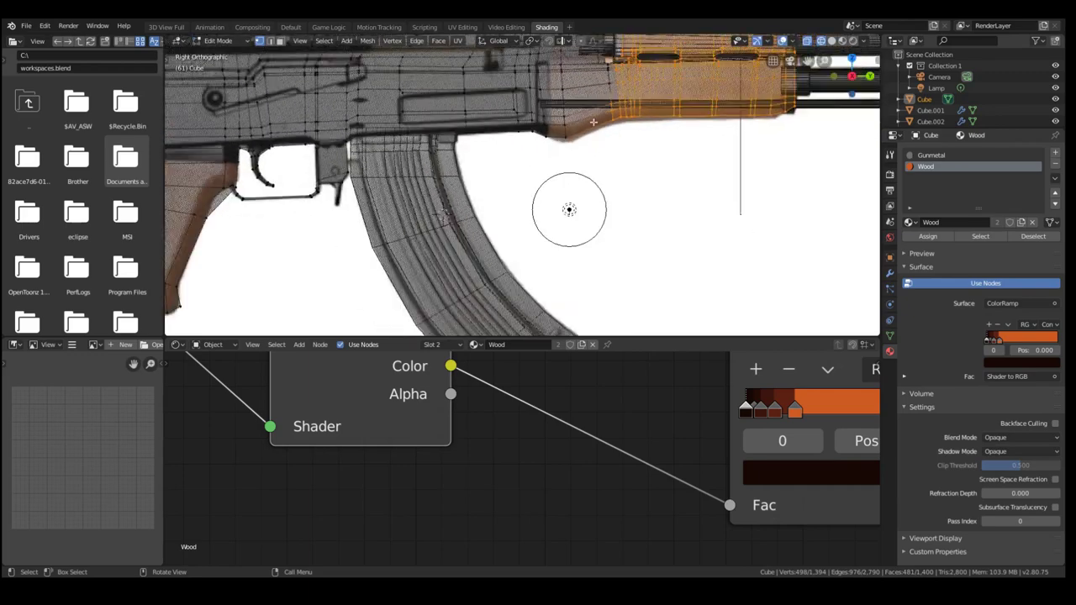
pyautogui.moveTo(624, 150); pyautogui.dragTo(620, 153)
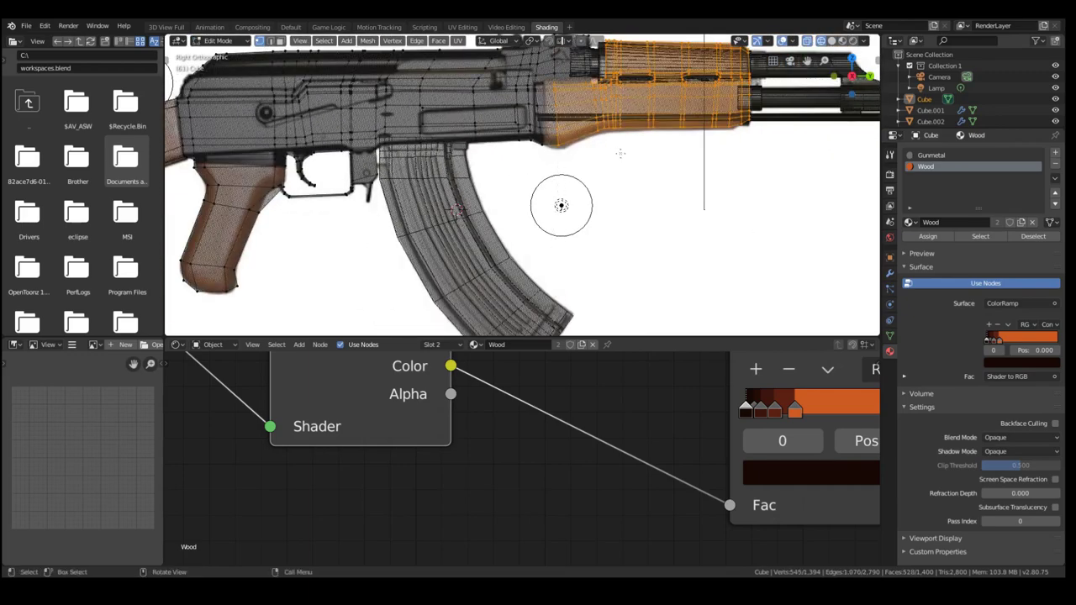
# Assign the Wood material to the selected handguard and preview the body in rendered shading.
pyautogui.moveTo(560, 205)
pyautogui.mouseDown(button='middle')
pyautogui.moveTo(554, 192)
pyautogui.moveTo(560, 207)
pyautogui.moveTo(547, 199)
pyautogui.moveTo(537, 210)
pyautogui.moveTo(546, 203)
pyautogui.mouseUp(button='middle')
pyautogui.click(926, 237)
pyautogui.press('a')
pyautogui.press('a')
pyautogui.press('z')
pyautogui.click(688, 68)
pyautogui.moveTo(681, 101); pyautogui.dragTo(617, 117, button='middle')
# Cut an edge loop around the body at the rear edge of the wooden handguard and clear the selection.
pyautogui.press('a')
pyautogui.hotkey('alt', 'a')
pyautogui.press('Tab')
pyautogui.press('Tab')
pyautogui.scroll(-1, 574, 77)
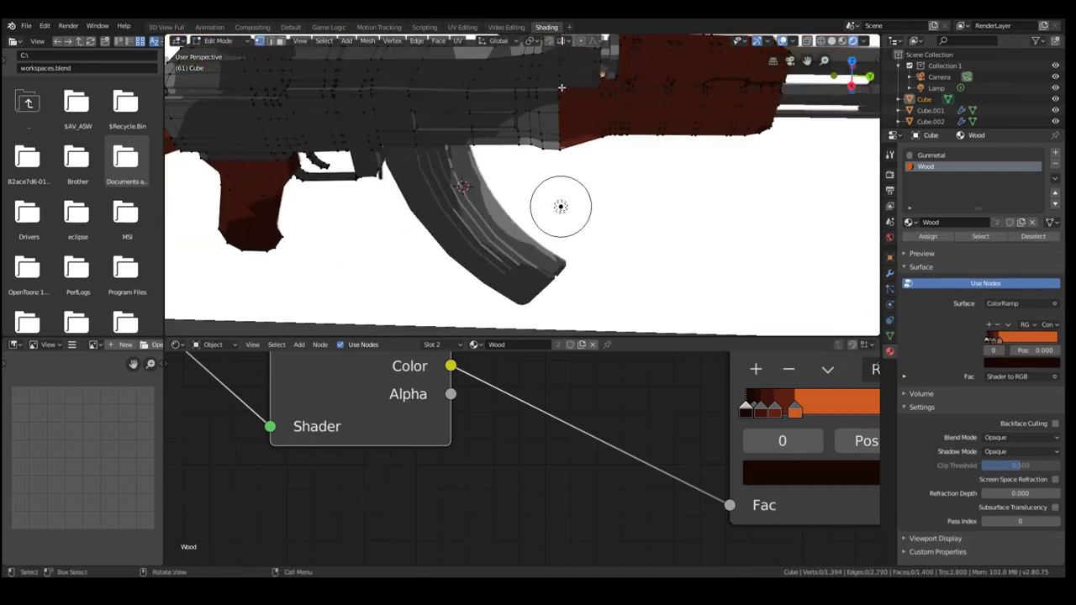
pyautogui.keyDown('alt'); pyautogui.click(548, 93); pyautogui.keyUp('alt')
pyautogui.click(560, 98)
pyautogui.moveTo(560, 97)
pyautogui.mouseDown(button='middle')
pyautogui.moveTo(550, 126)
pyautogui.moveTo(559, 102)
pyautogui.mouseUp(button='middle')
pyautogui.press('a')
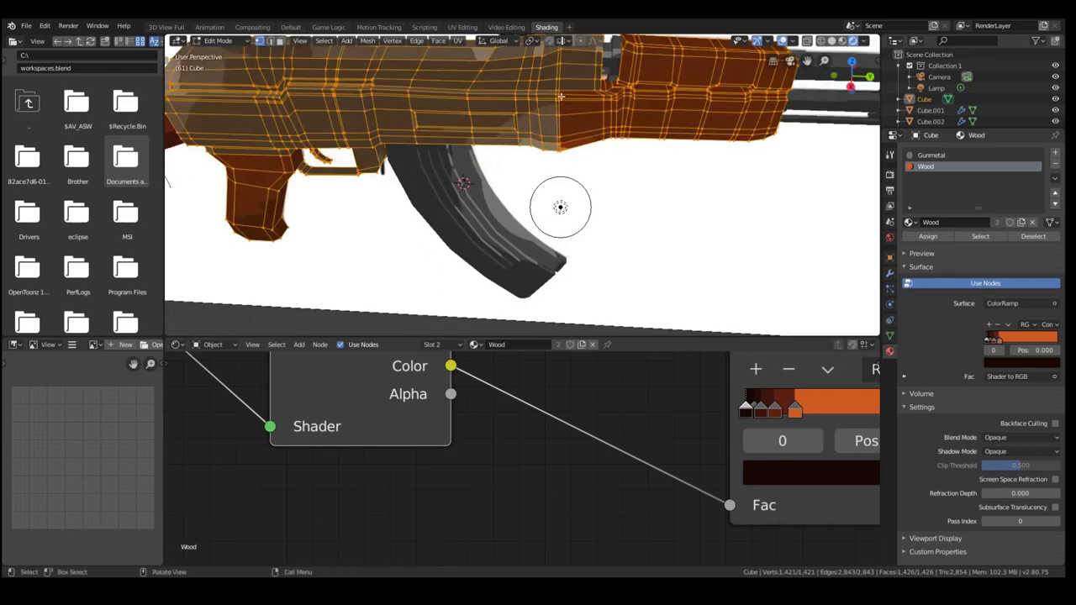
pyautogui.hotkey('alt', 'a')
pyautogui.scroll(-1, 557, 86)
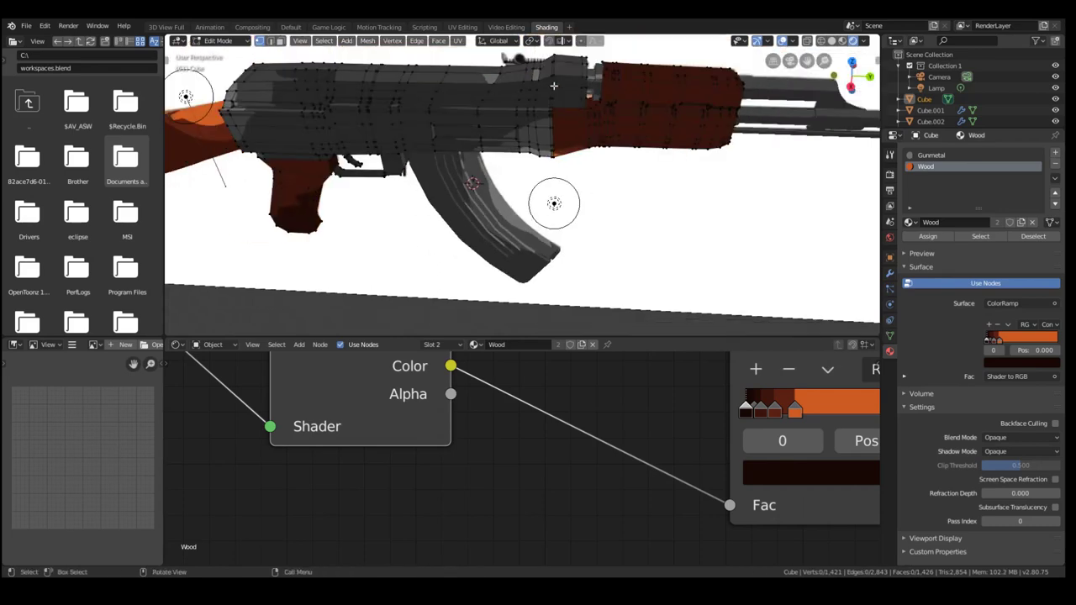
# Select the column of vertices at the handguard's rear edge using side wireframe view, and return to solid shading.
pyautogui.press('b')
pyautogui.moveTo(565, 169); pyautogui.dragTo(563, 168)
pyautogui.press('KP_3')
pyautogui.press('z')
pyautogui.click(454, 146)
pyautogui.press('b')
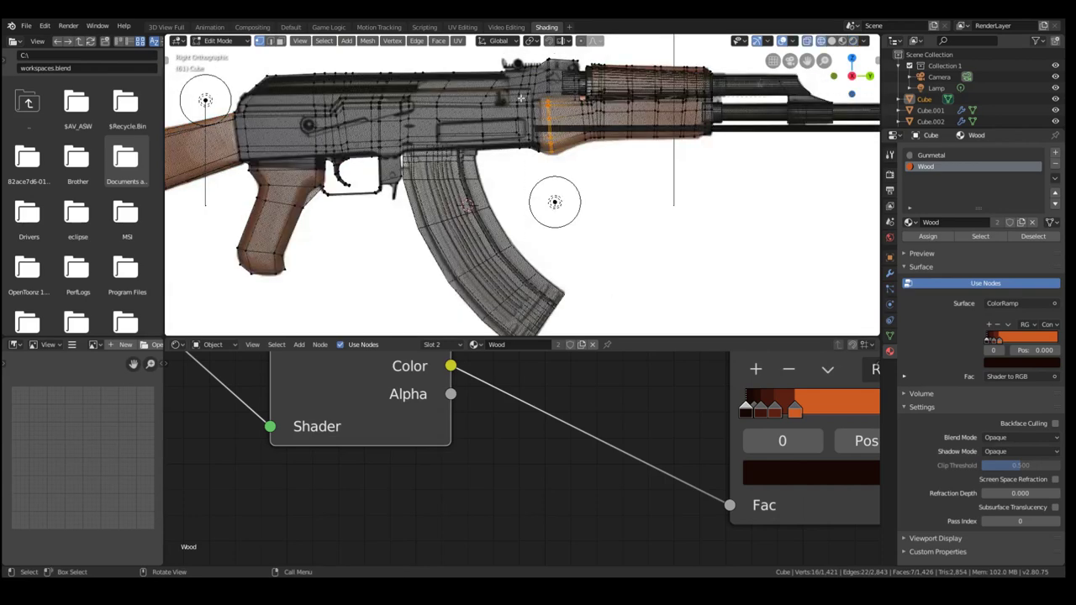
pyautogui.moveTo(545, 102); pyautogui.dragTo(581, 166)
pyautogui.press('z')
pyautogui.click(644, 152)
# Extrude the handguard's rear edge loop in place, scale it to about 0.85 and preview the seam in rendered shading.
pyautogui.moveTo(604, 123)
pyautogui.mouseDown(button='middle')
pyautogui.moveTo(609, 172)
pyautogui.moveTo(597, 92)
pyautogui.moveTo(471, 105)
pyautogui.mouseUp(button='middle')
pyautogui.scroll(4, 596, 124)
pyautogui.scroll(-2, 596, 124)
pyautogui.scroll(2, 411, 112)
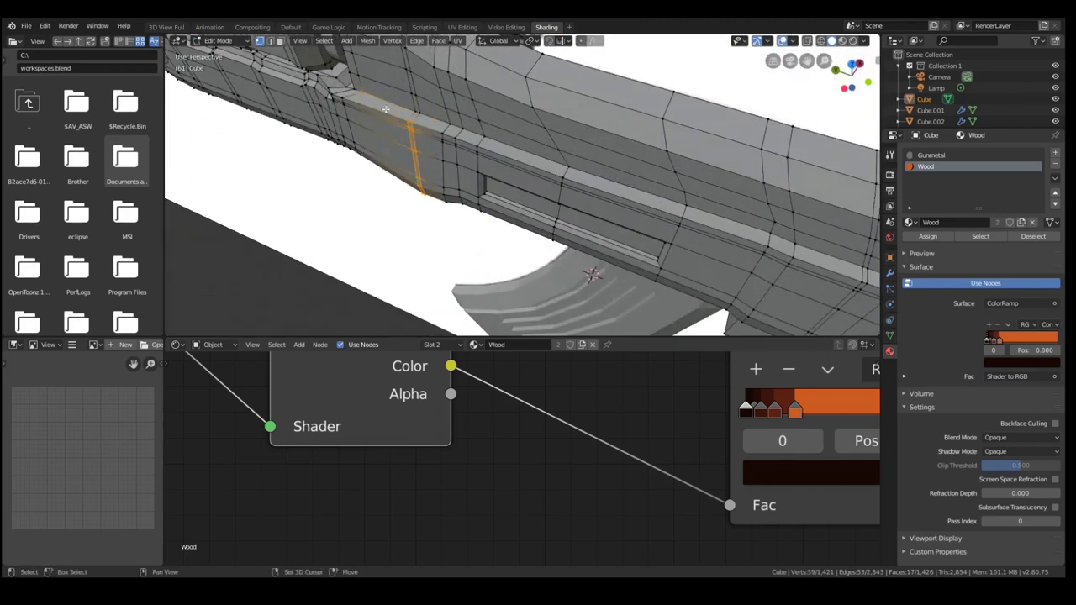
pyautogui.moveTo(362, 92); pyautogui.dragTo(663, 130, button='middle')
pyautogui.moveTo(555, 227)
pyautogui.mouseDown(button='middle')
pyautogui.moveTo(540, 180)
pyautogui.moveTo(527, 223)
pyautogui.moveTo(574, 224)
pyautogui.moveTo(563, 216)
pyautogui.mouseUp(button='middle')
pyautogui.press('s')
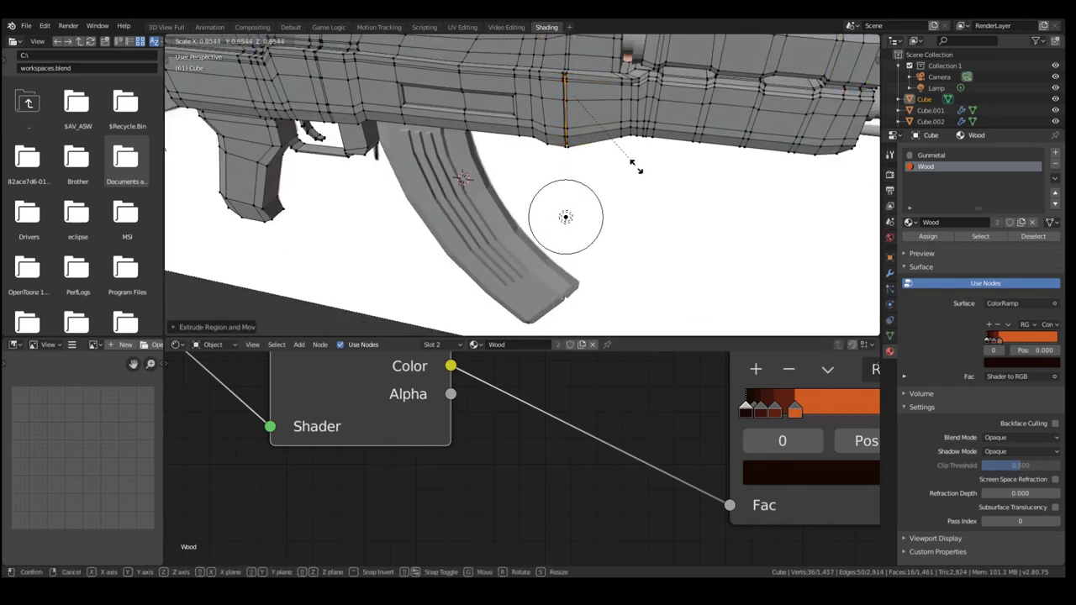
pyautogui.click(636, 166)
pyautogui.moveTo(636, 166); pyautogui.dragTo(584, 147, button='middle')
pyautogui.press('Tab')
pyautogui.press('z')
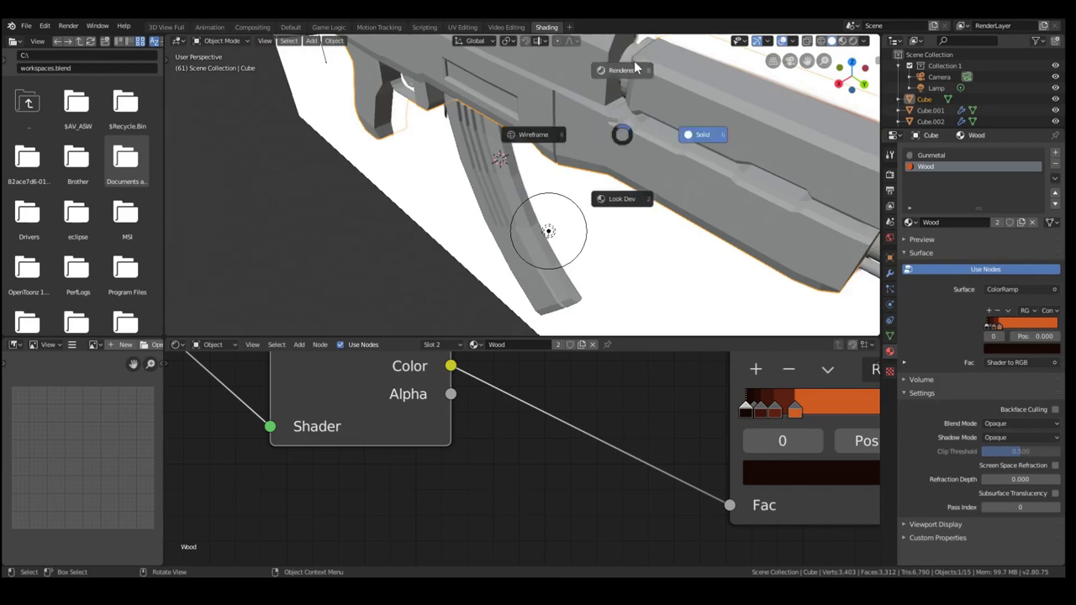
pyautogui.click(636, 69)
pyautogui.moveTo(636, 67); pyautogui.dragTo(657, 173, button='middle')
# Cut an edge loop near the top of the pistol grip, just below the receiver.
pyautogui.press('Tab')
pyautogui.moveTo(567, 171); pyautogui.dragTo(467, 158, button='middle')
pyautogui.hotkey('ctrl', 'r')
pyautogui.click(316, 160)
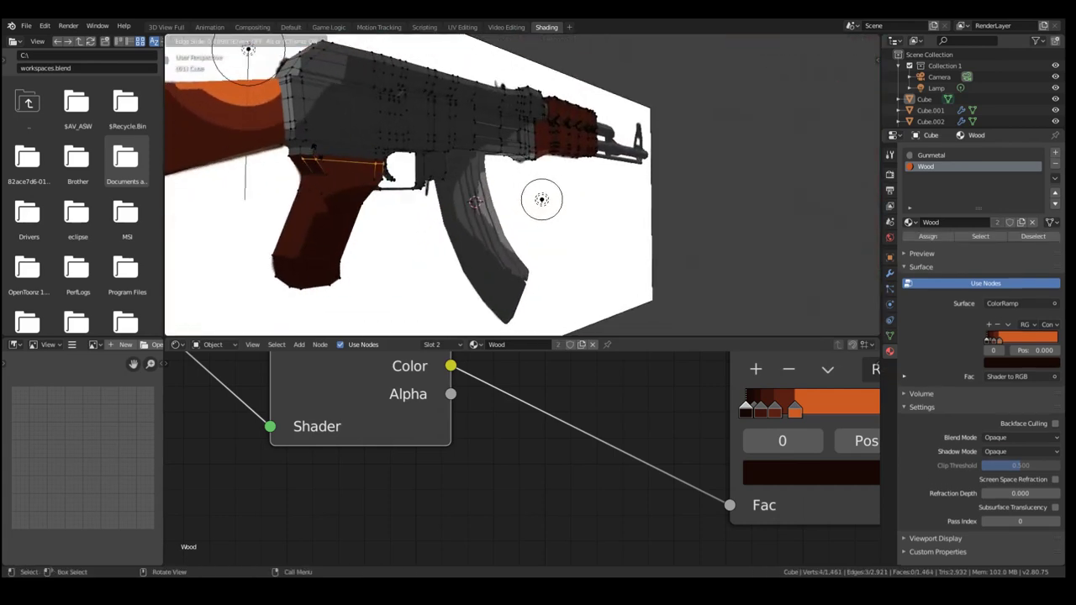
pyautogui.click(290, 159)
pyautogui.moveTo(290, 160); pyautogui.dragTo(335, 155, button='middle')
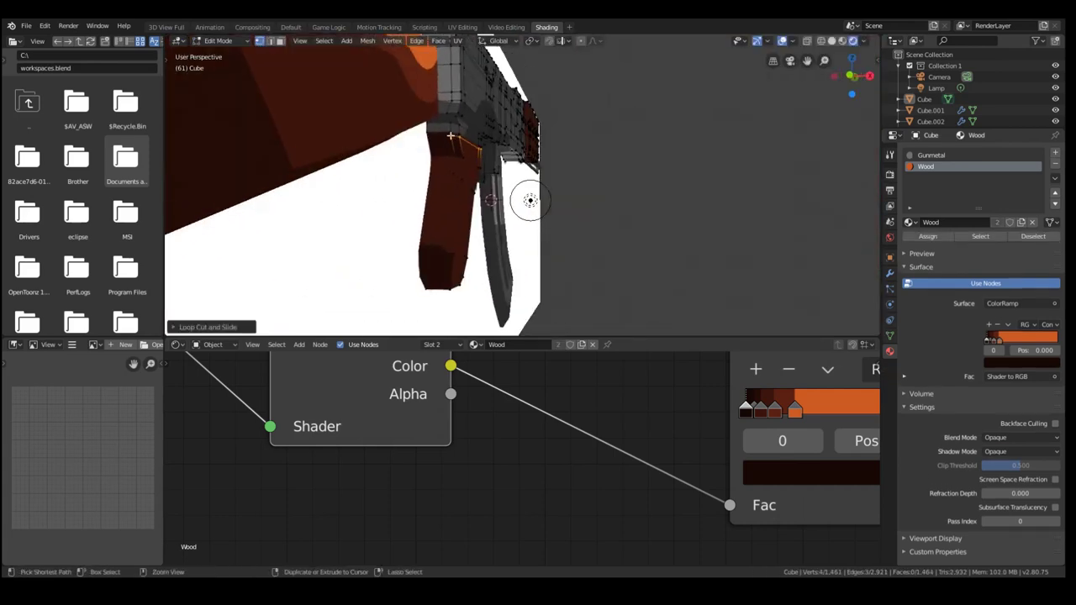
# Try to select the vertices along the top of the pistol grip from the rear and in side wireframe view.
pyautogui.press('a')
pyautogui.press('a')
pyautogui.press('b')
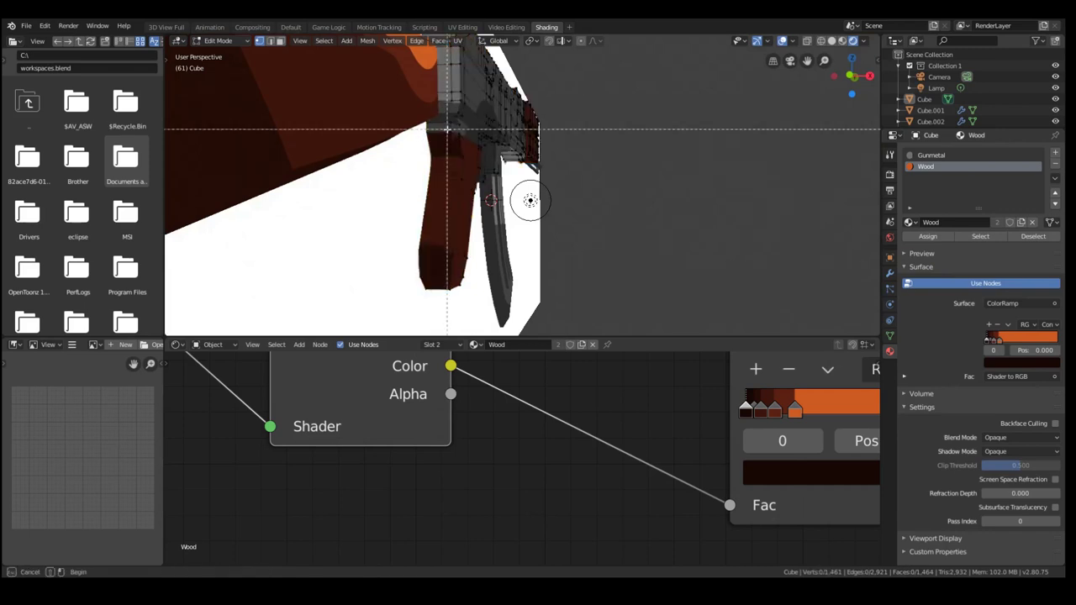
pyautogui.moveTo(442, 128); pyautogui.dragTo(484, 150)
pyautogui.press('b')
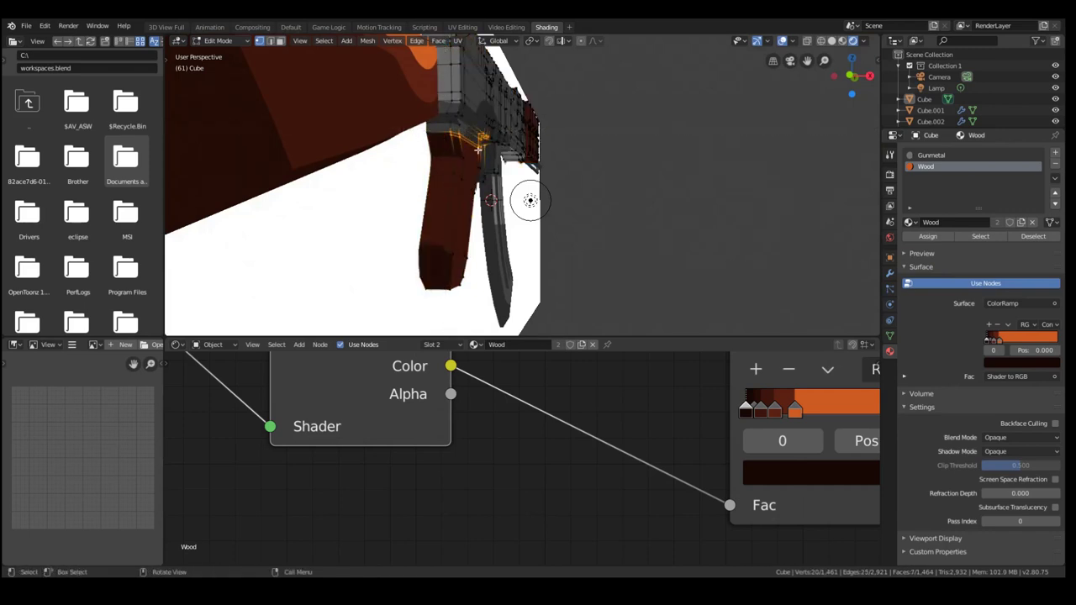
pyautogui.press('KP_3')
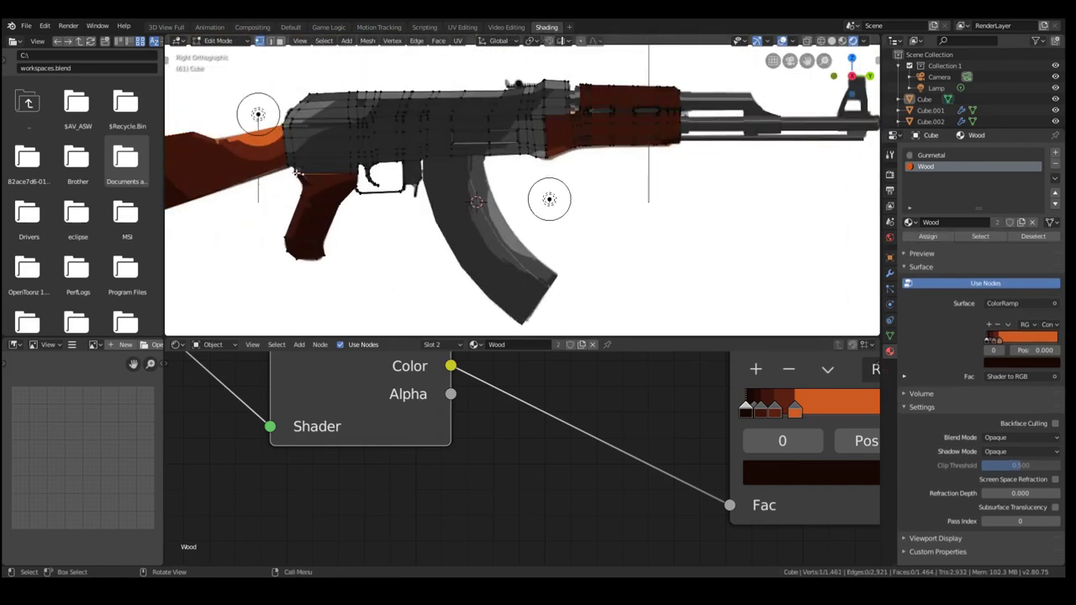
pyautogui.press('z')
pyautogui.click(282, 175)
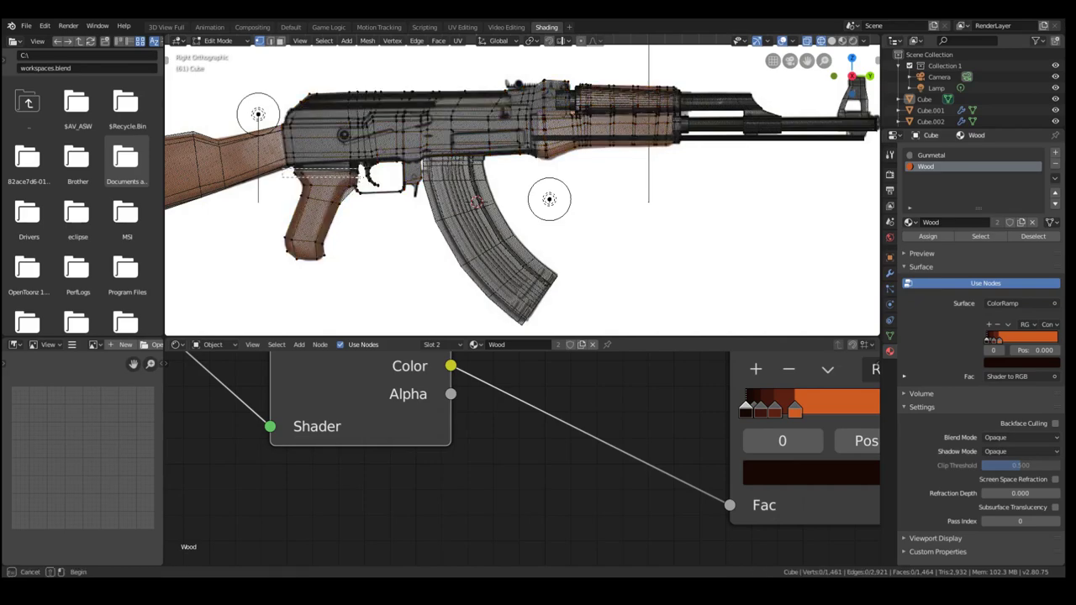
# Cut another edge loop at the top of the pistol grip, slid close to the receiver.
pyautogui.moveTo(339, 179); pyautogui.dragTo(531, 205, button='middle')
pyautogui.hotkey('ctrl', 'r')
pyautogui.click(308, 111)
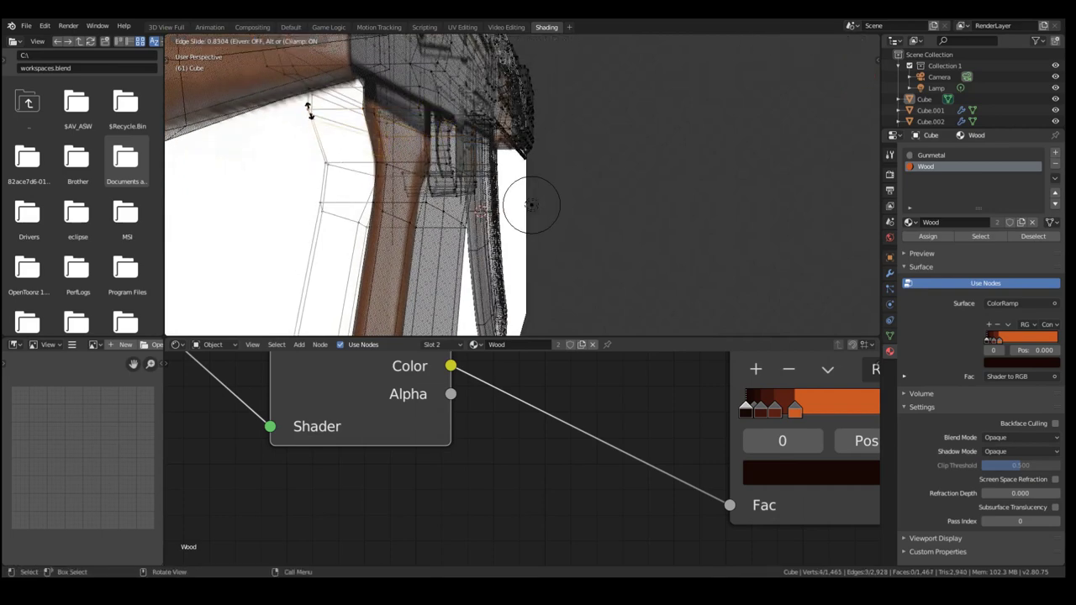
pyautogui.click(308, 111)
# Extrude the loop at the pistol grip's top in place and scale it to about 0.92.
pyautogui.press('KP_3')
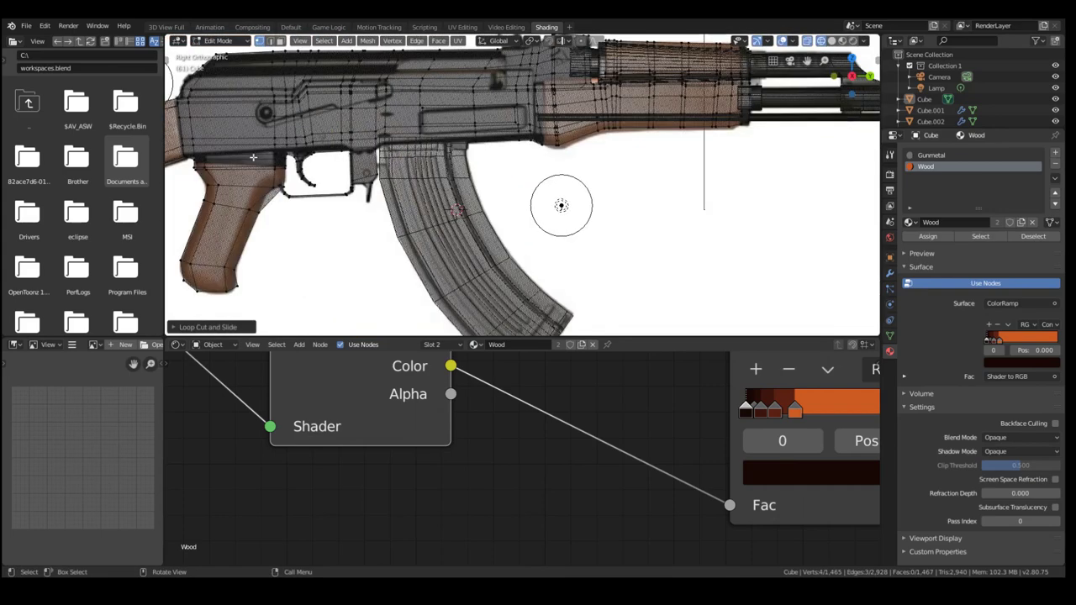
pyautogui.moveTo(302, 179); pyautogui.dragTo(189, 189, button='middle')
pyautogui.press('KP_Decimal')
pyautogui.moveTo(632, 210); pyautogui.dragTo(705, 203, button='middle')
pyautogui.moveTo(626, 209); pyautogui.dragTo(626, 193, button='middle')
pyautogui.press('e')
pyautogui.rightClick(715, 209)
pyautogui.press('s')
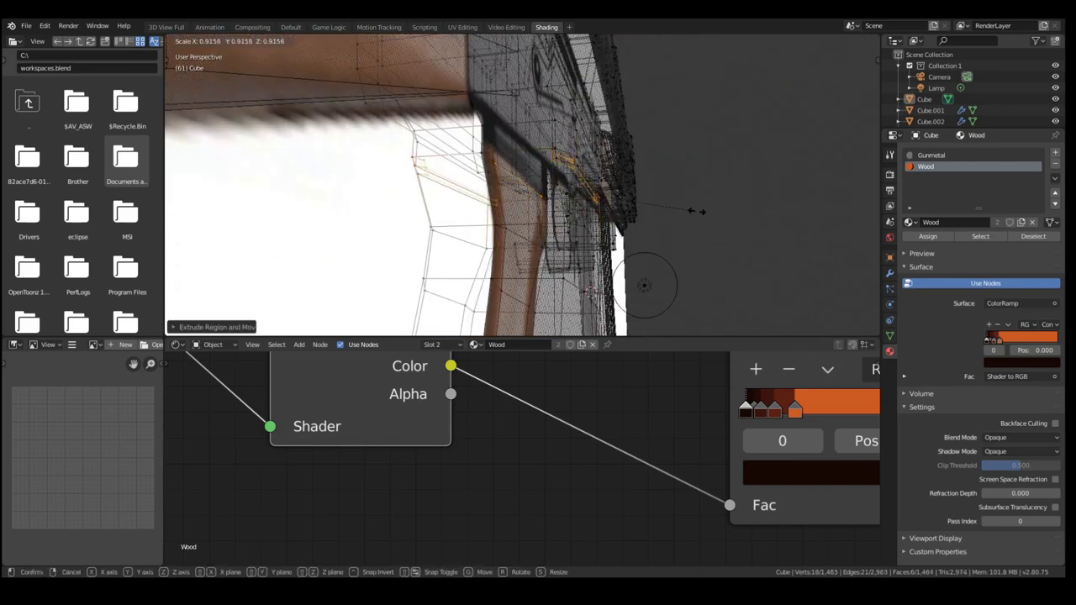
pyautogui.click(695, 214)
# Inspect the seam between the wooden pistol grip and the receiver in rendered shading, in and out of edit mode.
pyautogui.moveTo(695, 214)
pyautogui.mouseDown(button='middle')
pyautogui.moveTo(471, 194)
pyautogui.moveTo(511, 233)
pyautogui.moveTo(592, 214)
pyautogui.moveTo(576, 207)
pyautogui.moveTo(555, 247)
pyautogui.moveTo(514, 240)
pyautogui.moveTo(527, 230)
pyautogui.mouseUp(button='middle')
pyautogui.press('z')
pyautogui.click(616, 152)
pyautogui.press('Tab')
pyautogui.press('Tab')
pyautogui.press('Tab')
pyautogui.press('Tab')
pyautogui.scroll(3, 531, 175)
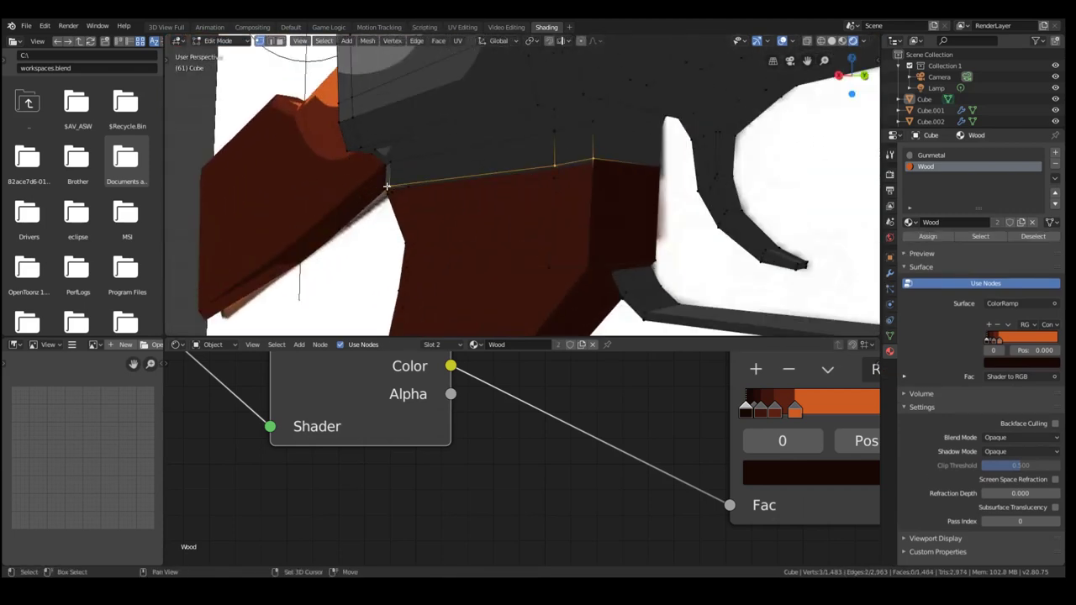
pyautogui.moveTo(443, 198); pyautogui.dragTo(622, 160, button='middle')
pyautogui.press('Tab')
pyautogui.scroll(8, 566, 131)
pyautogui.scroll(-4, 566, 130)
pyautogui.scroll(-5, 598, 114)
pyautogui.scroll(-3, 566, 132)
# Leave mesh editing and delete the reference image behind the rifle.
pyautogui.press('a')
pyautogui.press('a')
pyautogui.click(682, 216)
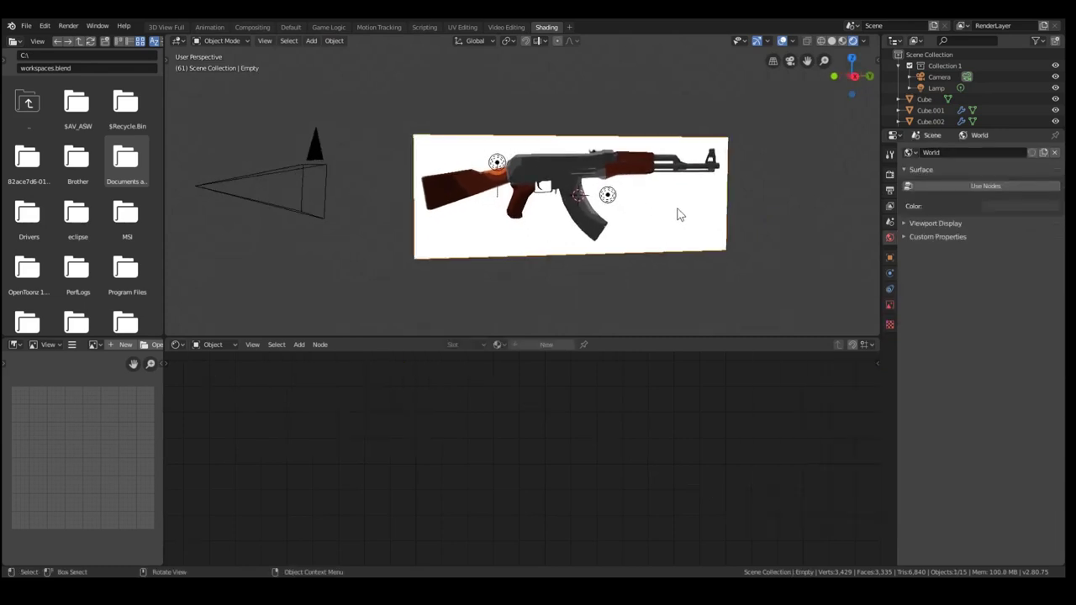
pyautogui.press('Delete')
pyautogui.moveTo(643, 199); pyautogui.dragTo(658, 227, button='middle')
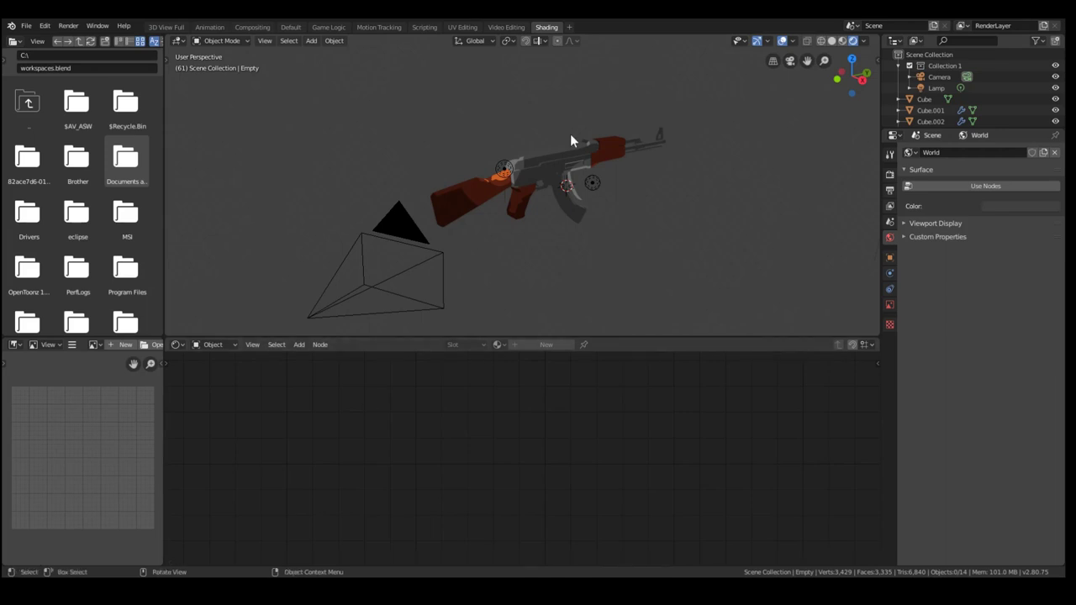
# Examine the cel-shaded rifle from the rear, the side and up close to check its shading and material seams.
pyautogui.scroll(9, 574, 128)
pyautogui.scroll(-7, 493, 150)
pyautogui.moveTo(706, 162); pyautogui.dragTo(552, 158, button='middle')
pyautogui.scroll(5, 769, 204)
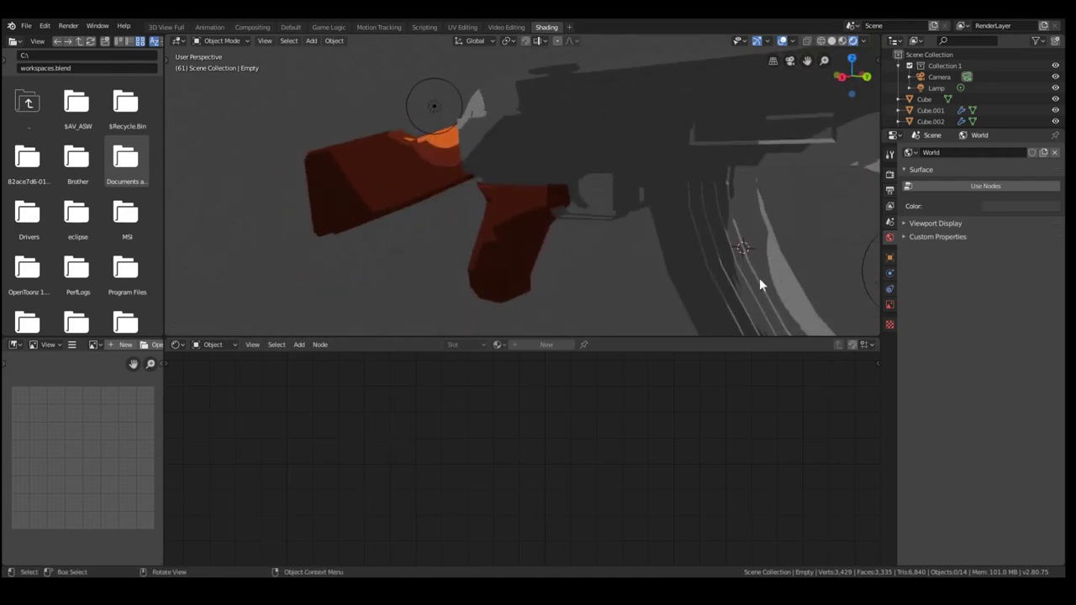
pyautogui.scroll(-5, 694, 281)
pyautogui.moveTo(421, 210); pyautogui.dragTo(473, 152, button='middle')
pyautogui.scroll(4, 361, 198)
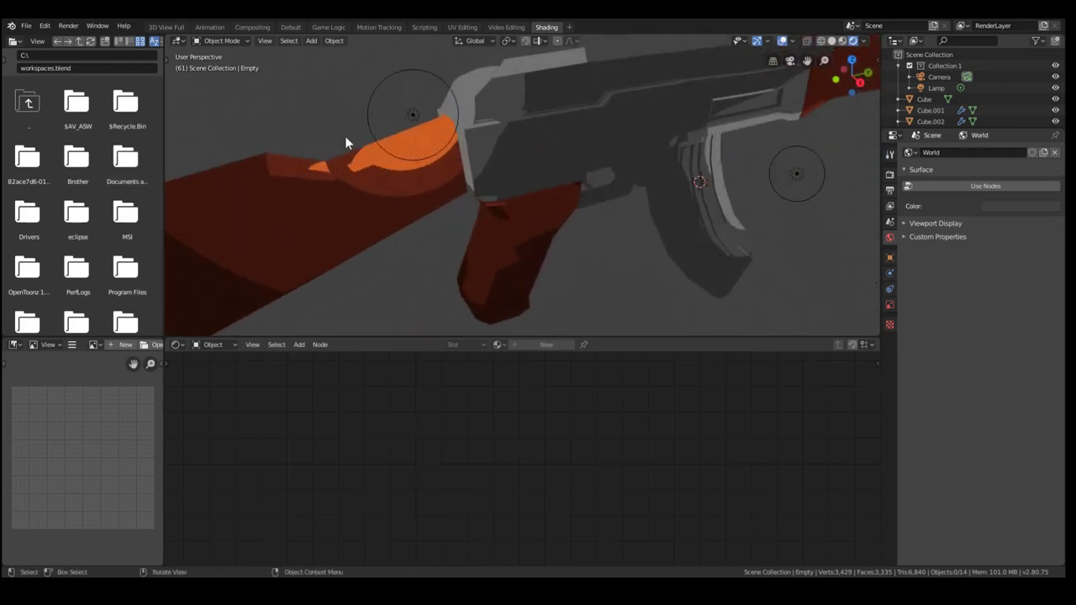
pyautogui.scroll(-4, 351, 131)
pyautogui.moveTo(413, 224); pyautogui.dragTo(674, 249, button='middle')
pyautogui.keyDown('alt'); pyautogui.moveTo(674, 242); pyautogui.dragTo(626, 206); pyautogui.keyUp('alt')
pyautogui.scroll(-2, 440, 174)
pyautogui.keyDown('alt'); pyautogui.moveTo(440, 174); pyautogui.dragTo(701, 141); pyautogui.keyUp('alt')
pyautogui.scroll(-5, 700, 141)
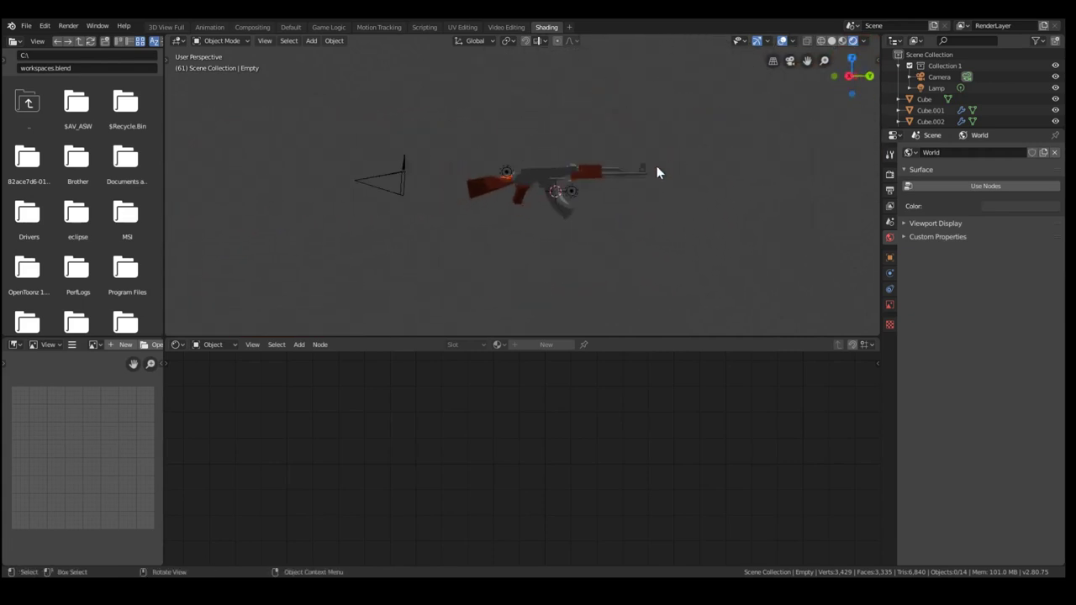
pyautogui.moveTo(651, 174); pyautogui.dragTo(510, 176, button='middle')
pyautogui.scroll(3, 626, 215)
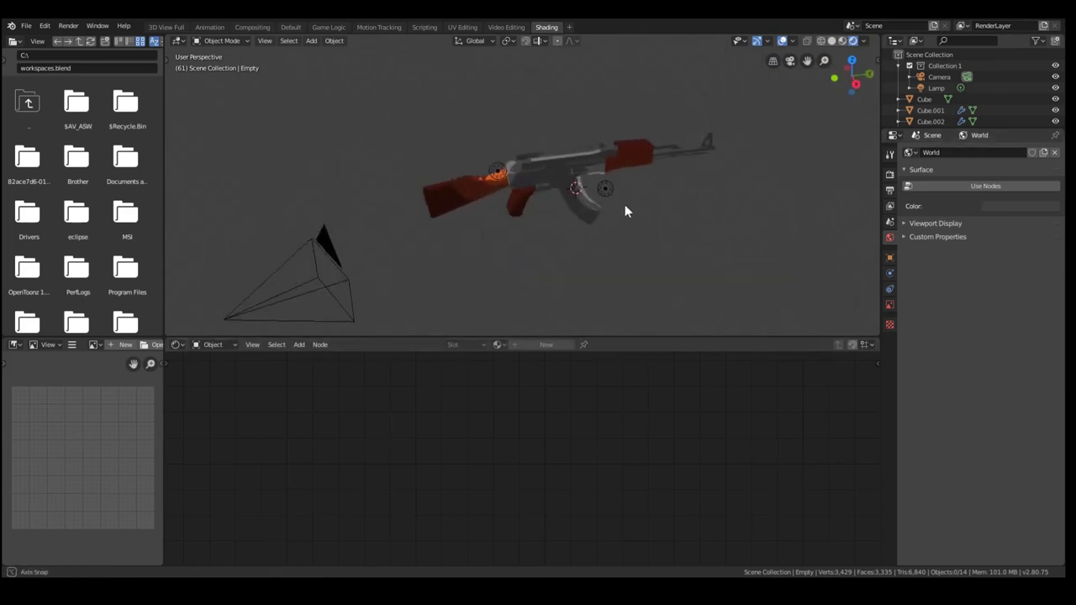
pyautogui.scroll(-2, 626, 216)
pyautogui.scroll(-4, 680, 148)
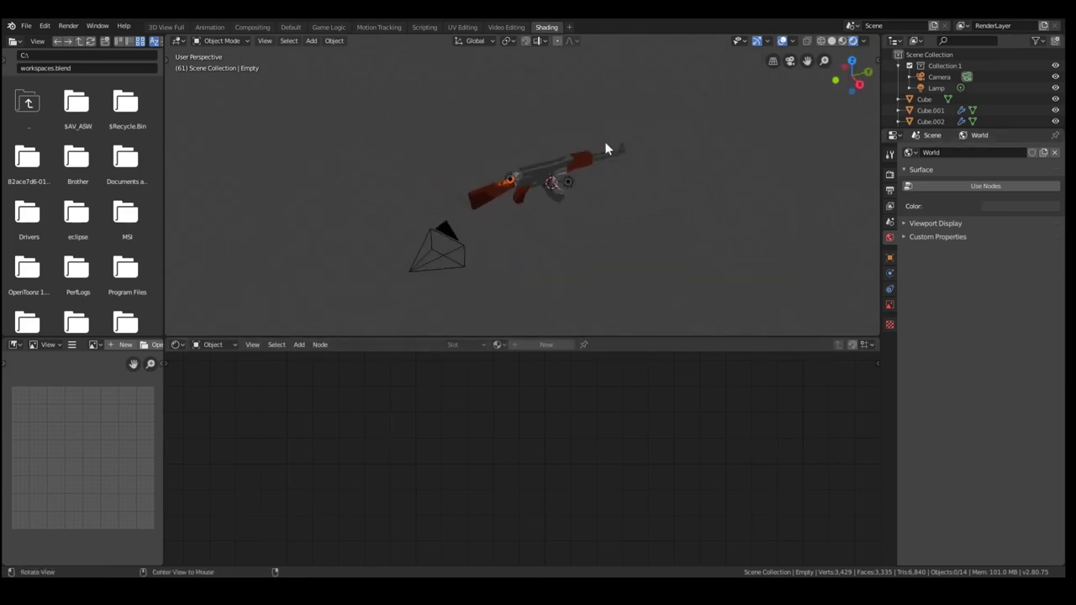
# Switch to the Default workspace and align the camera to a raised rear three-quarter view of the rifle.
pyautogui.click(291, 27)
pyautogui.scroll(-4, 520, 151)
pyautogui.moveTo(512, 223)
pyautogui.mouseDown(button='middle')
pyautogui.moveTo(476, 250)
pyautogui.moveTo(454, 538)
pyautogui.mouseUp(button='middle')
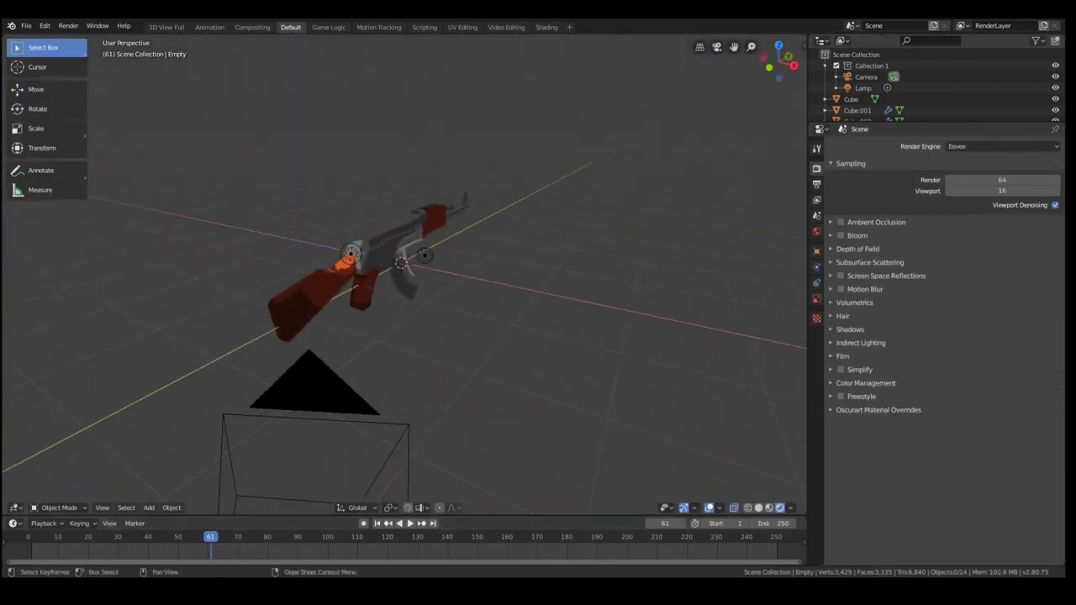
pyautogui.moveTo(395, 362); pyautogui.dragTo(300, 293, button='middle')
pyautogui.press('ctrl+alt+KP_0')
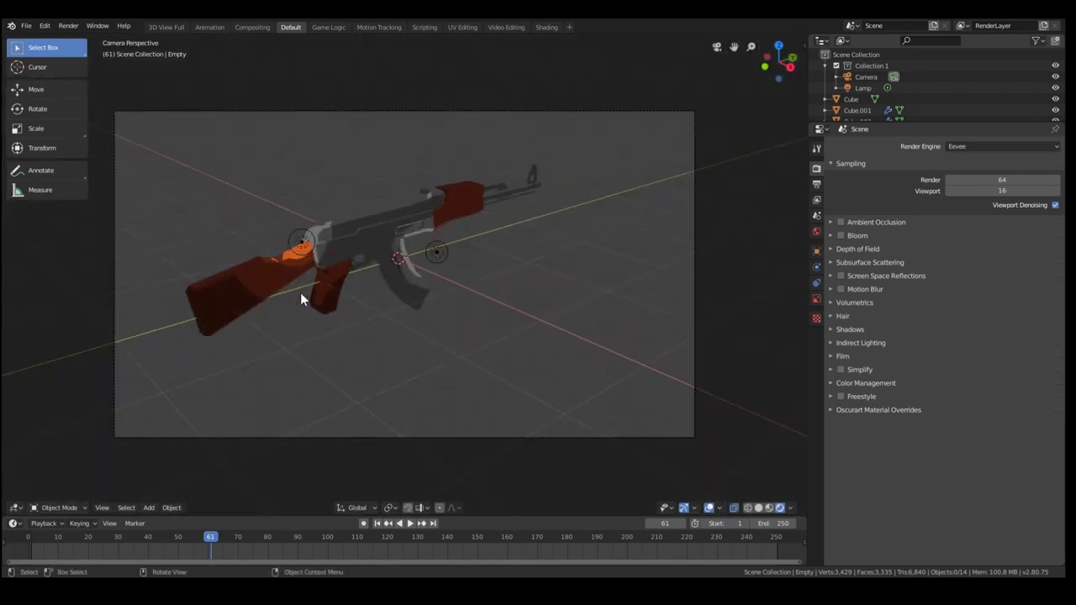
# Move the camera so the rifle sits nearer the middle of the frame, and deselect the camera.
pyautogui.click(697, 188)
pyautogui.press('g')
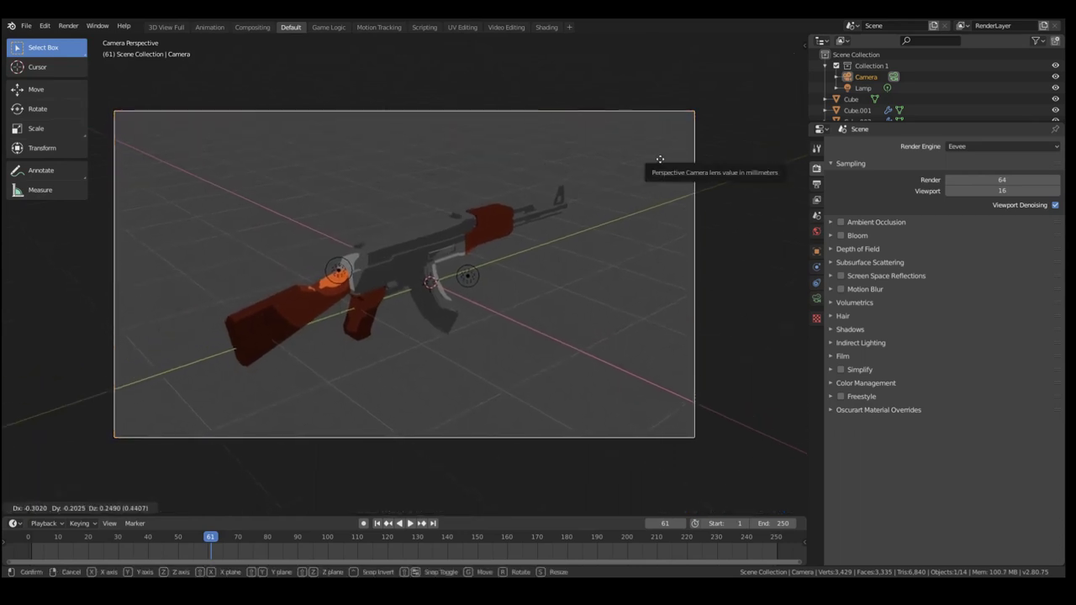
pyautogui.click(683, 173)
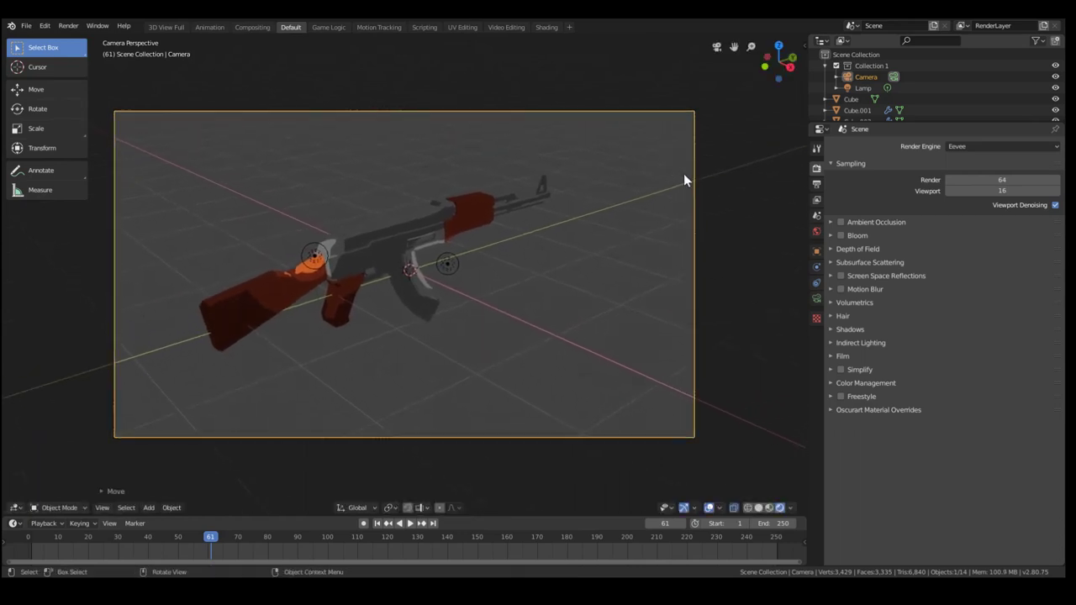
pyautogui.click(492, 162)
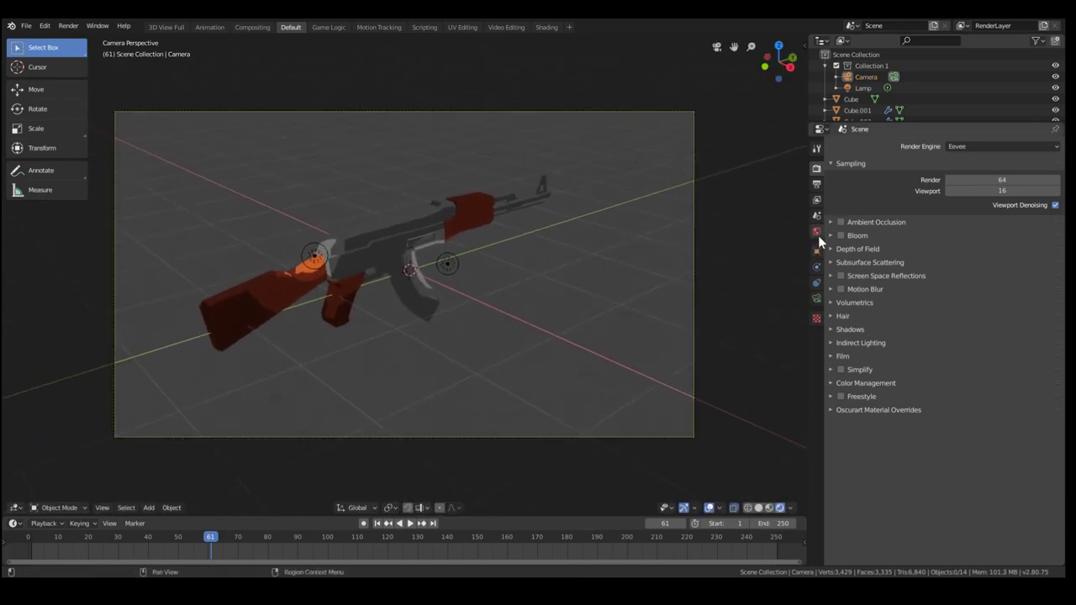
# Add a plane, enlarge it and lower it along Z to form a floor beneath the rifle.
pyautogui.hotkey('shift', 'a')
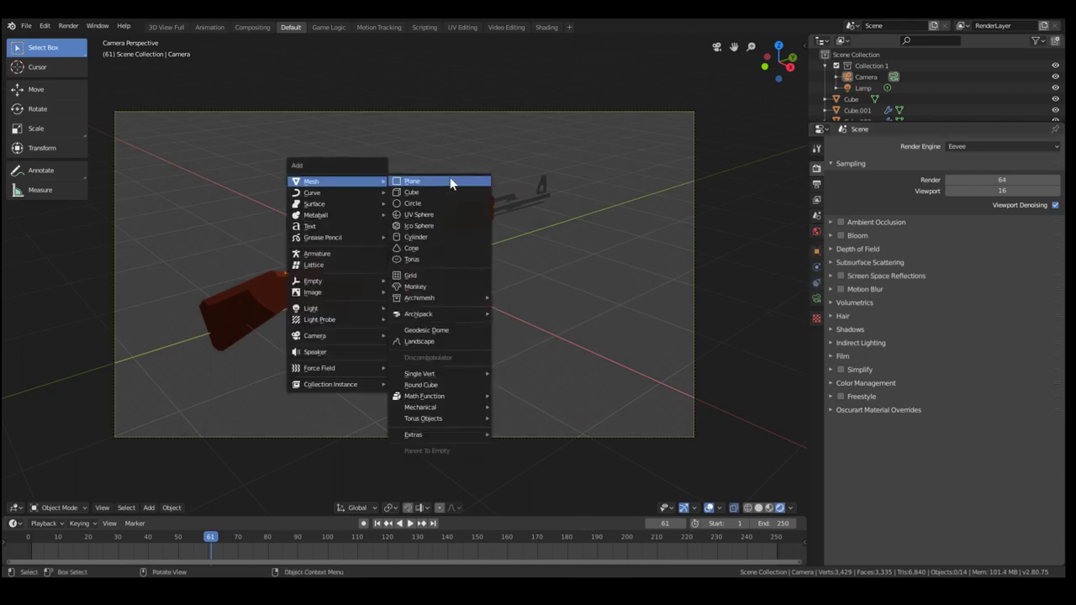
pyautogui.click(403, 183)
pyautogui.scroll(-4, 432, 238)
pyautogui.press('s')
pyautogui.click(482, 307)
pyautogui.press('g')
pyautogui.press('z')
pyautogui.click(482, 353)
# Stretch the floor plane along Y and shift it along Y so it extends well beyond the muzzle.
pyautogui.press('s')
pyautogui.press('y')
pyautogui.click(554, 236)
pyautogui.press('g')
pyautogui.press('y')
pyautogui.click(638, 214)
pyautogui.press('s')
pyautogui.press('y')
pyautogui.click(666, 206)
# Extrude the floor's long edge farthest from the camera repeatedly in front view into a curved bend and a vertical backdrop wall.
pyautogui.press('KP_0')
pyautogui.scroll(-4, 525, 252)
pyautogui.press('Tab')
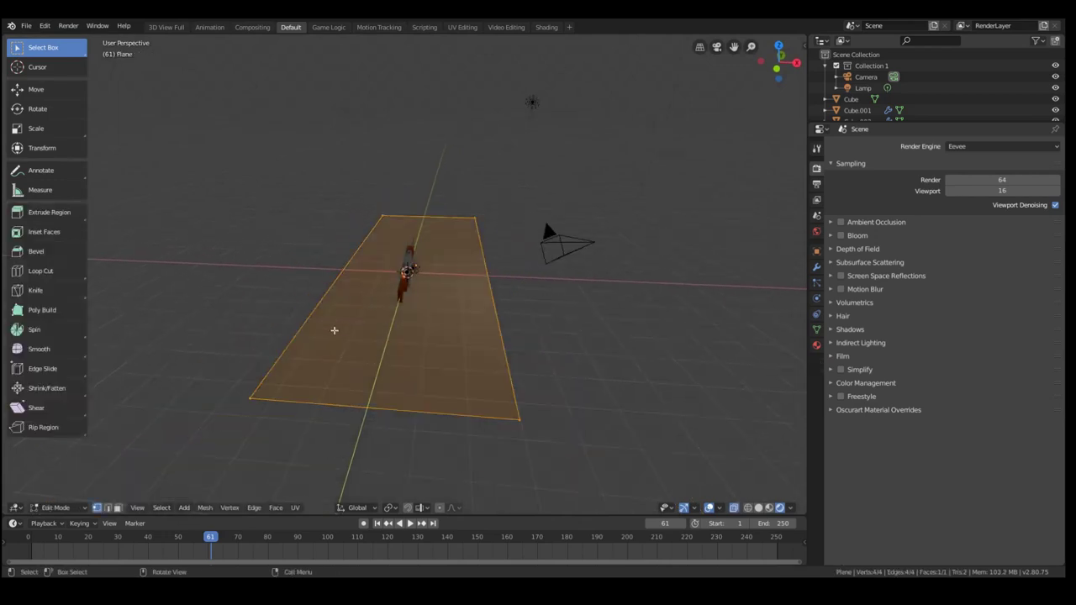
pyautogui.click(279, 390)
pyautogui.press('KP_3')
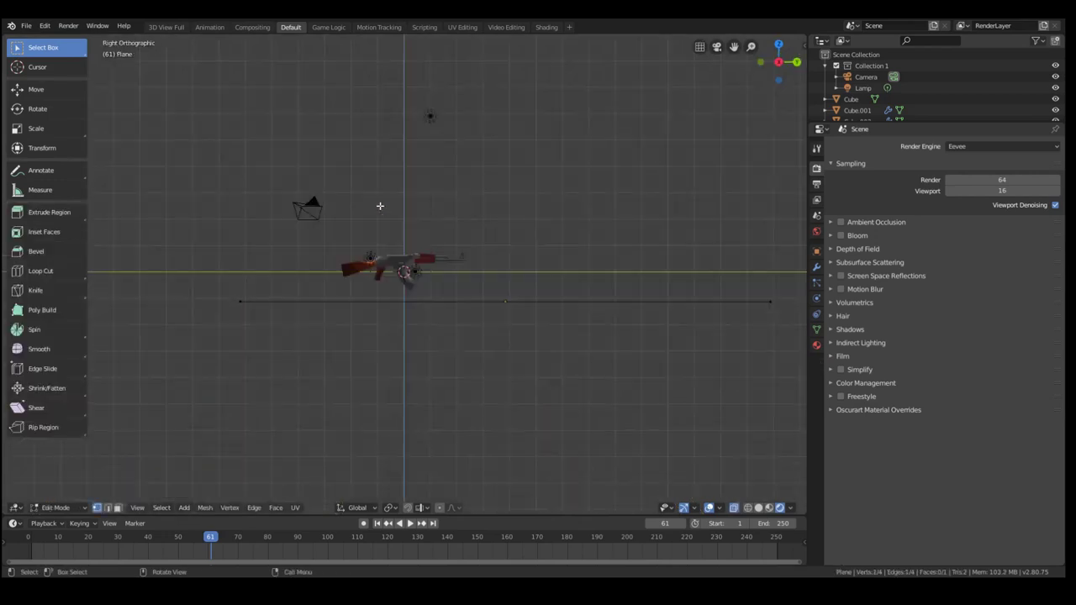
pyautogui.press('KP_1')
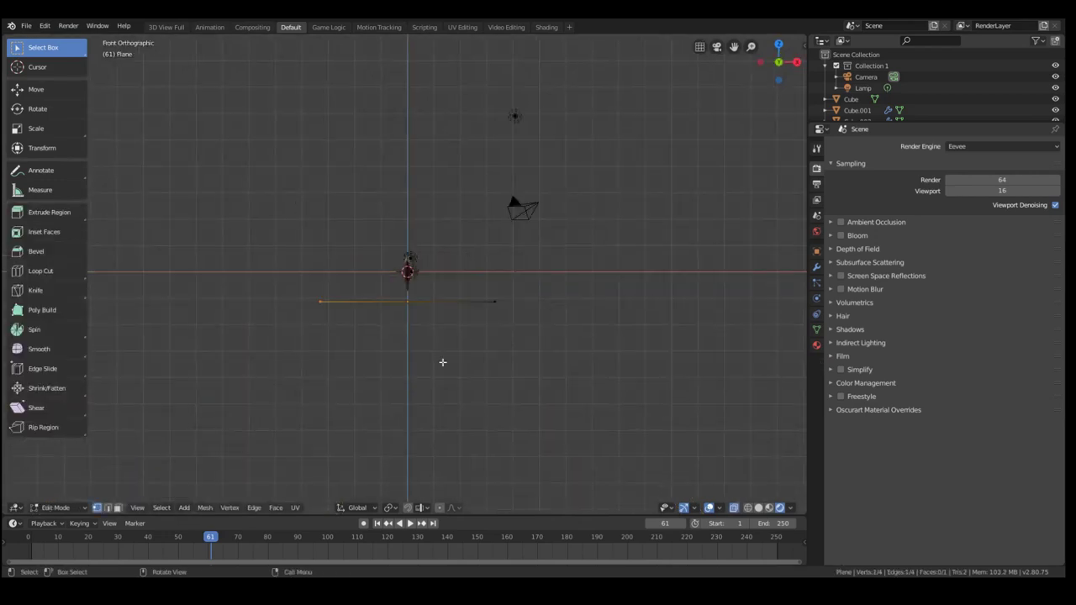
pyautogui.press('e')
pyautogui.click(352, 343)
pyautogui.press('e')
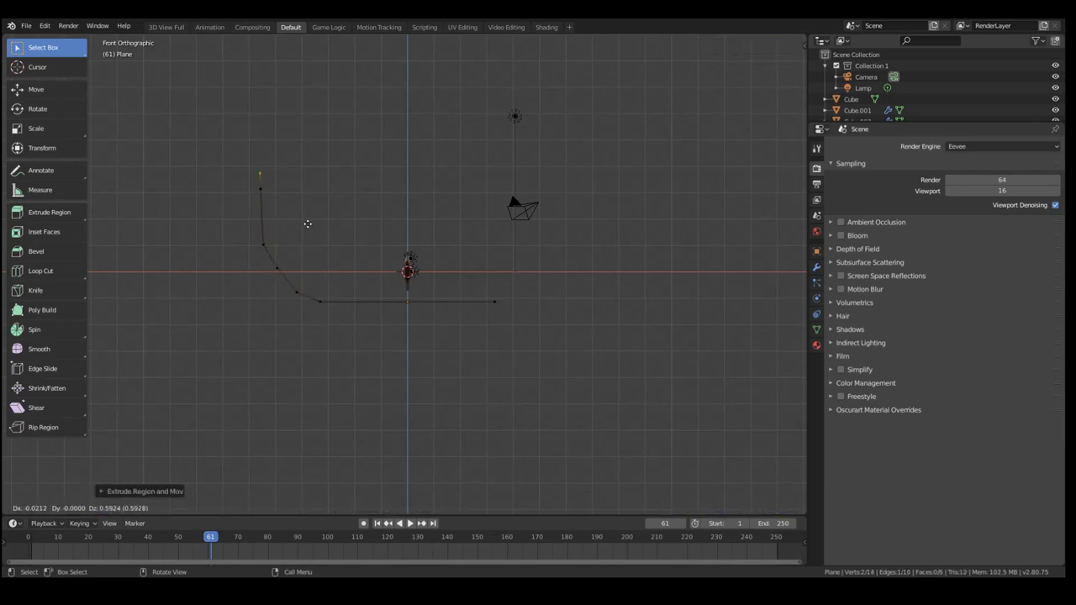
pyautogui.press('z')
pyautogui.click(322, 168)
pyautogui.moveTo(322, 168); pyautogui.dragTo(265, 243, button='middle')
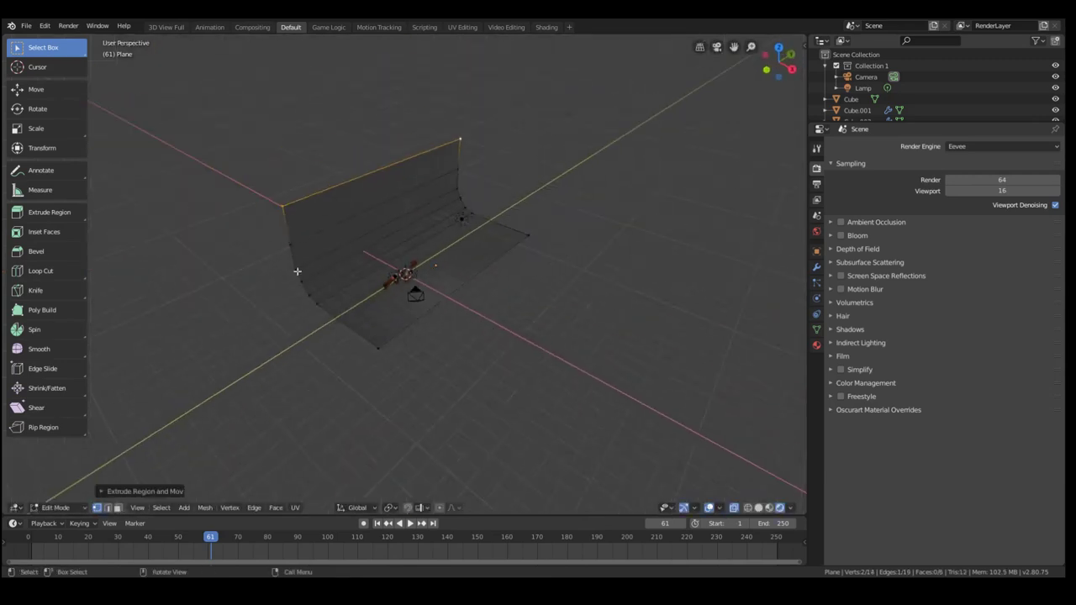
pyautogui.press('Tab')
# Scale up the whole backdrop while checking it through the camera.
pyautogui.scroll(-5, 316, 276)
pyautogui.moveTo(316, 276); pyautogui.dragTo(430, 260, button='middle')
pyautogui.press('KP_0')
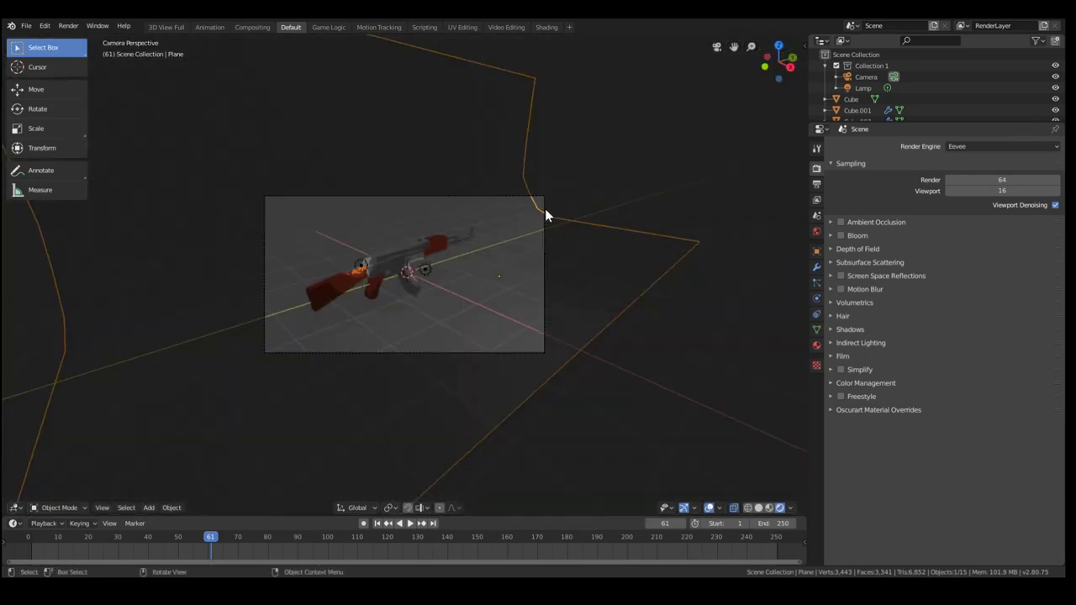
pyautogui.press('s')
pyautogui.click(601, 209)
# Cut an edge loop lengthwise through the backdrop's flat floor, slid close to the bend.
pyautogui.moveTo(601, 208); pyautogui.dragTo(385, 378, button='middle')
pyautogui.press('Tab')
pyautogui.hotkey('ctrl', 'r')
pyautogui.click(372, 260)
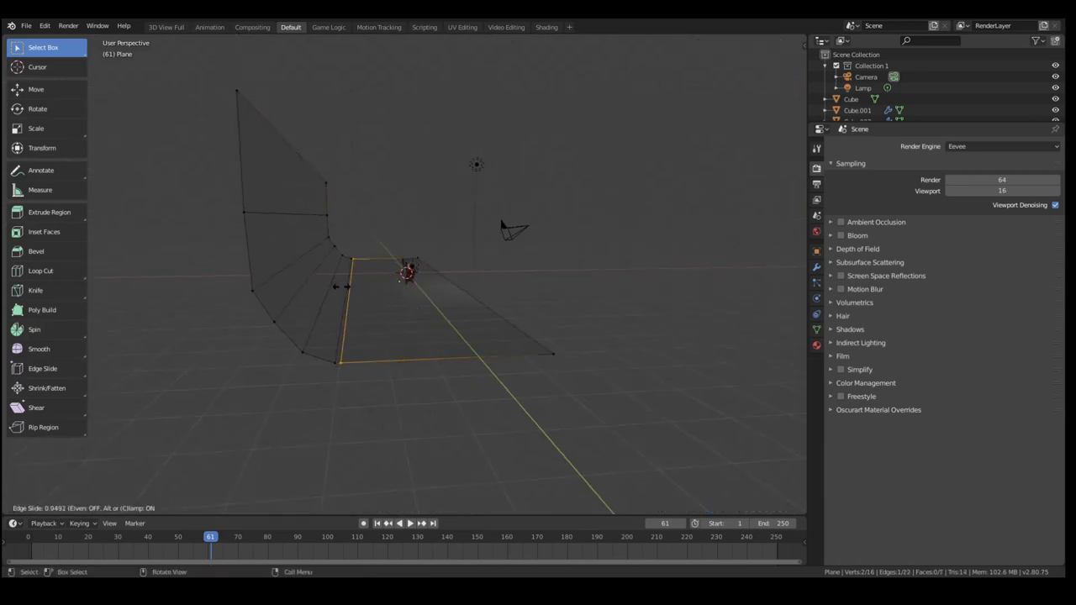
pyautogui.click(342, 286)
pyautogui.press('Tab')
# Add a level 2 subdivision surface to the backdrop and scale it up slightly in camera view.
pyautogui.moveTo(406, 391); pyautogui.dragTo(444, 346, button='middle')
pyautogui.hotkey('ctrl', '2')
pyautogui.press('KP_0')
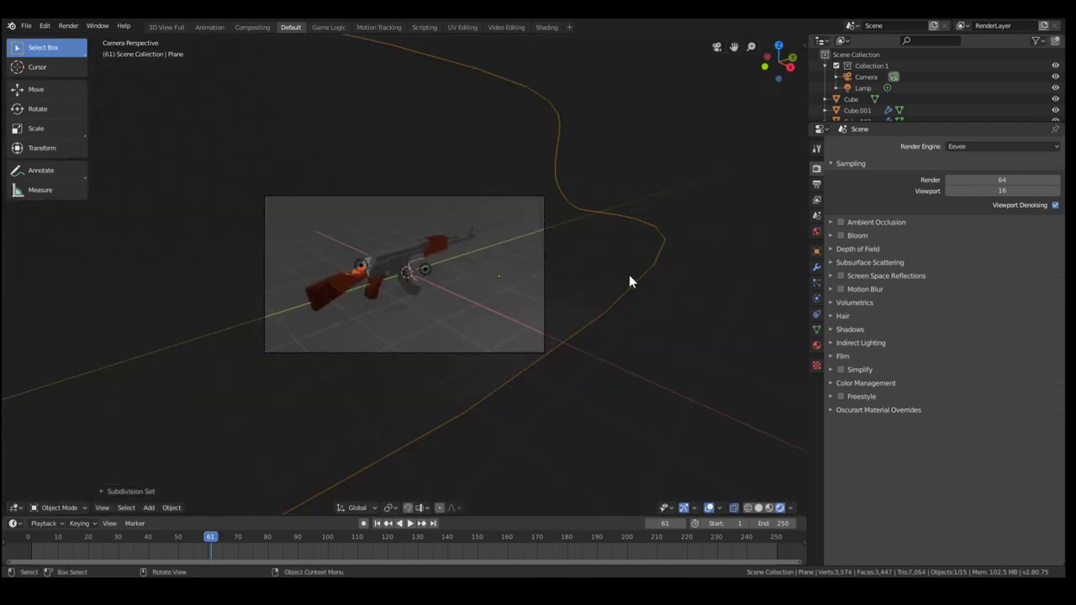
pyautogui.press('s')
pyautogui.click(550, 313)
pyautogui.moveTo(550, 313); pyautogui.dragTo(411, 254, button='middle')
pyautogui.press('KP_0')
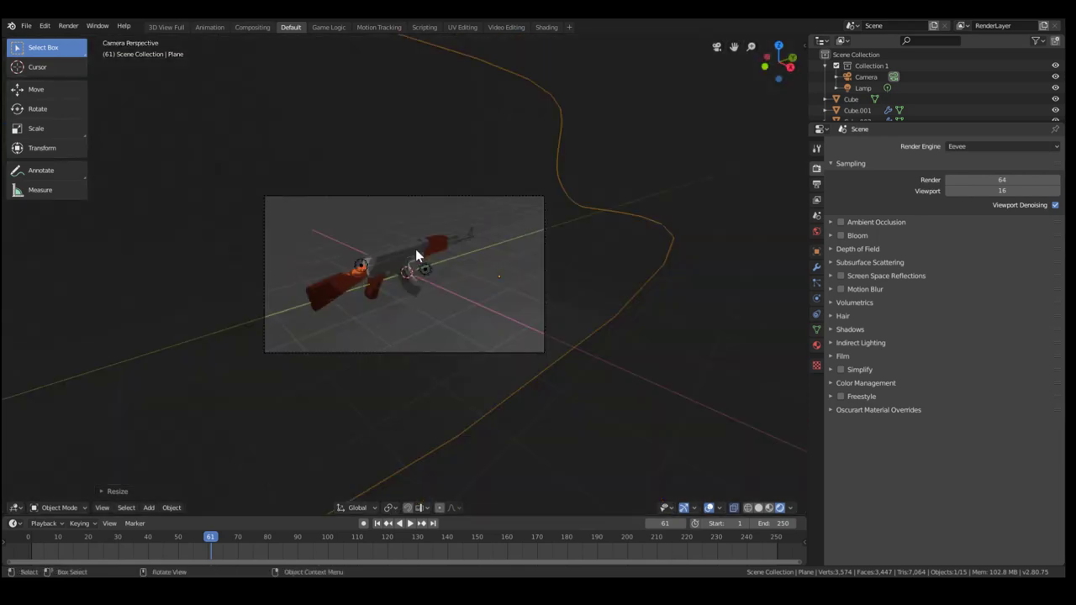
# Create a new material on the backdrop and set its base color to a bright cyan with hue 0.502.
pyautogui.scroll(6, 458, 245)
pyautogui.scroll(-6, 437, 276)
pyautogui.scroll(1, 435, 277)
pyautogui.scroll(1, 435, 276)
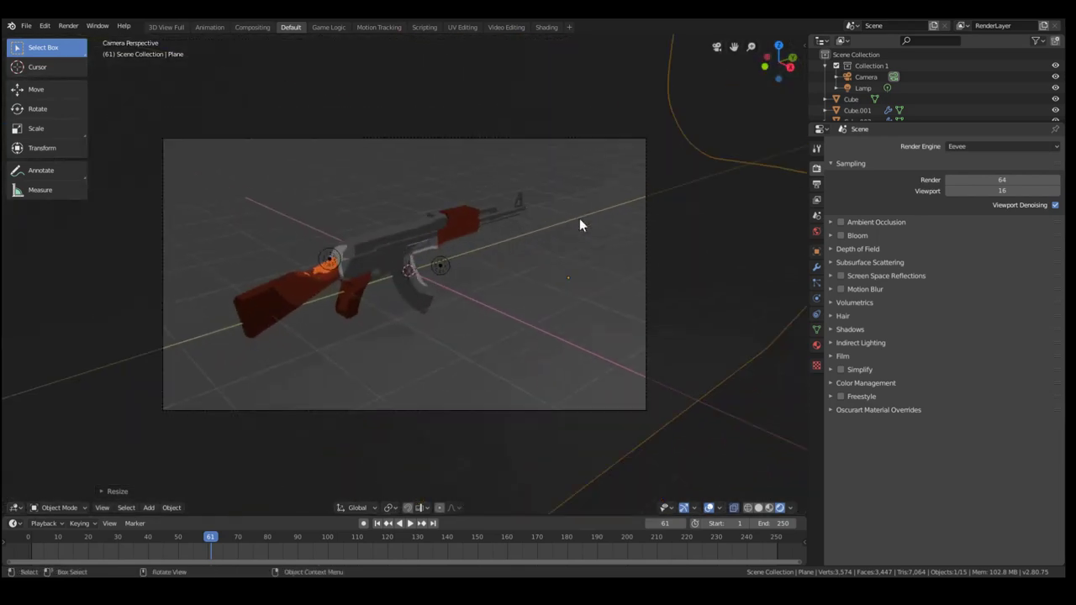
pyautogui.click(816, 345)
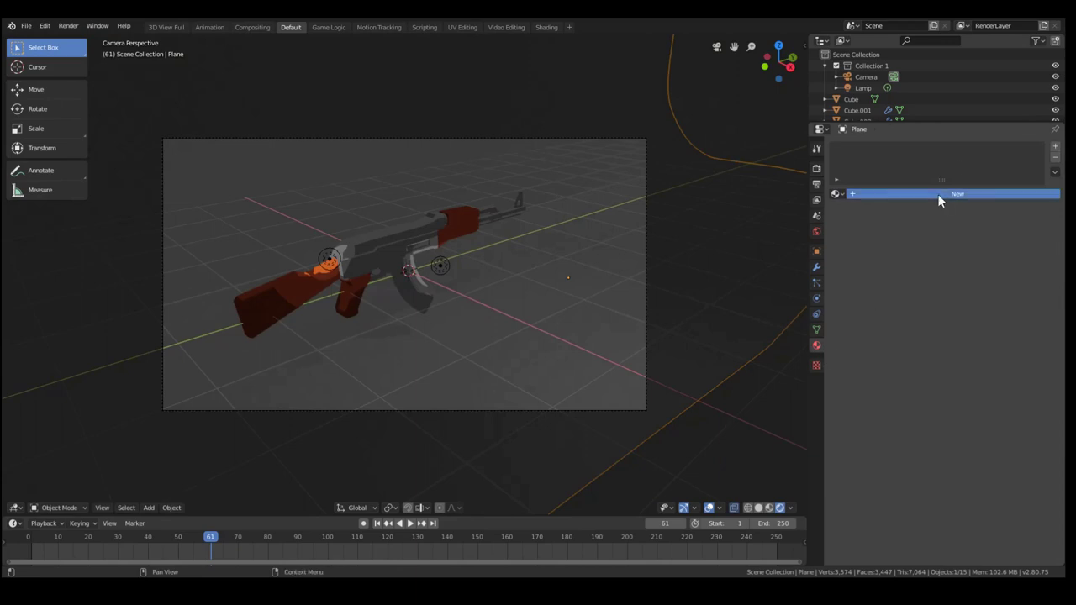
pyautogui.click(937, 194)
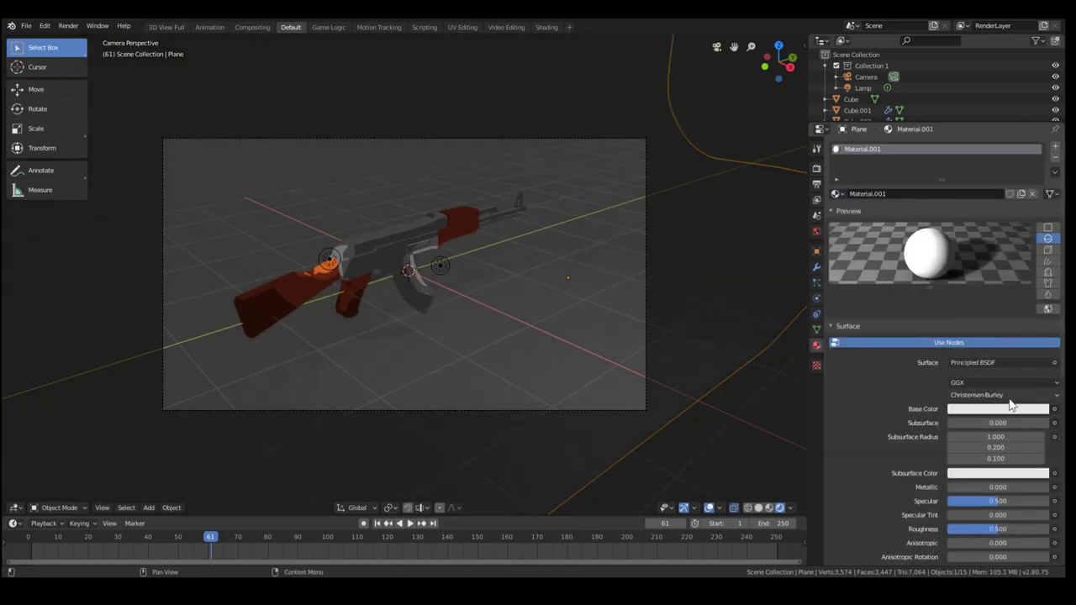
pyautogui.click(1011, 408)
pyautogui.click(979, 250)
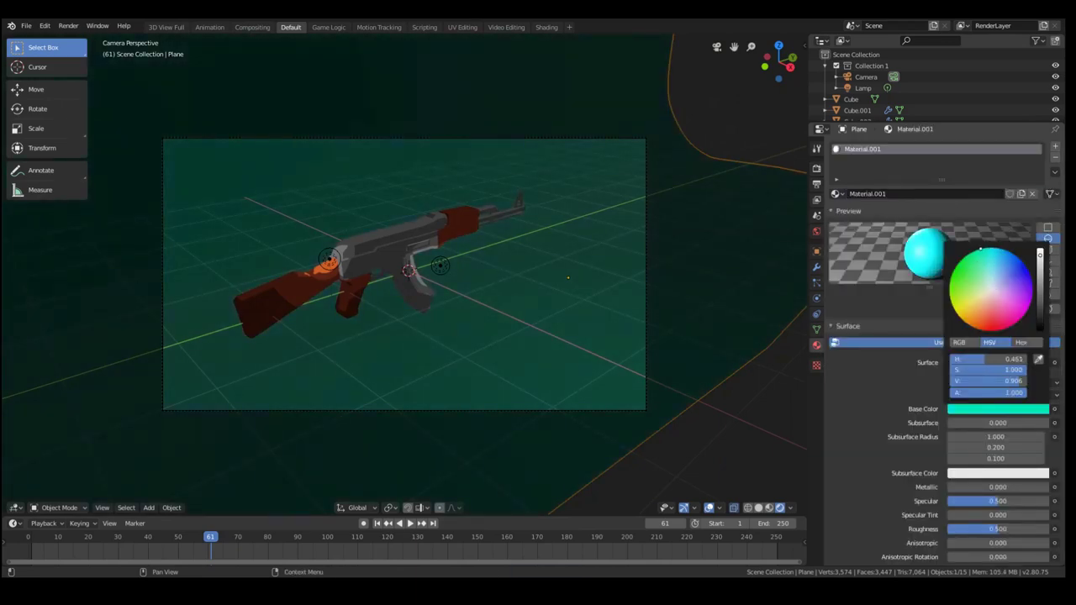
pyautogui.moveTo(980, 249)
pyautogui.mouseDown()
pyautogui.moveTo(997, 249)
pyautogui.moveTo(992, 265)
pyautogui.moveTo(1014, 278)
pyautogui.moveTo(1013, 308)
pyautogui.moveTo(956, 312)
pyautogui.mouseUp()
pyautogui.moveTo(984, 268); pyautogui.dragTo(987, 255)
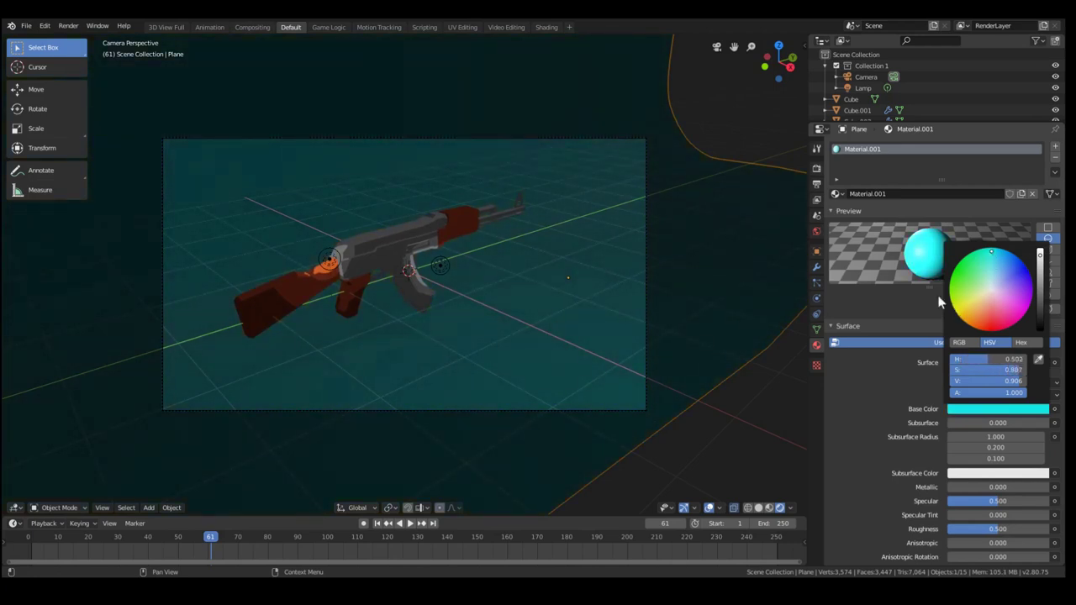
# Enable nodes for the world background and brighten its color to near white.
pyautogui.scroll(-6, 975, 412)
pyautogui.scroll(-3, 686, 228)
pyautogui.moveTo(686, 228); pyautogui.dragTo(498, 252, button='middle')
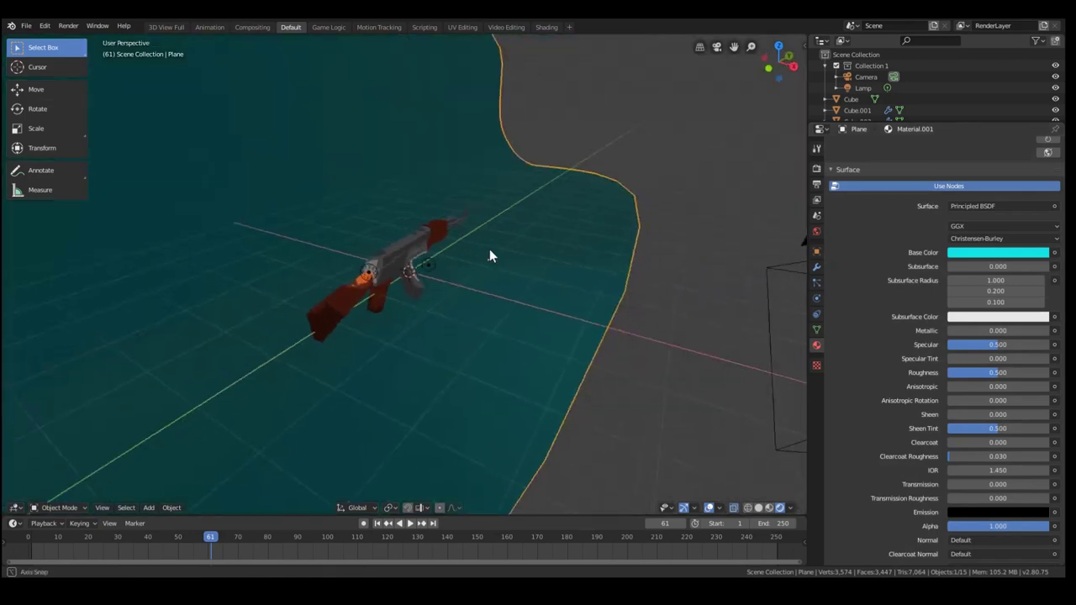
pyautogui.scroll(-4, 498, 252)
pyautogui.click(528, 138)
pyautogui.scroll(-3, 600, 212)
pyautogui.scroll(5, 600, 212)
pyautogui.click(816, 231)
pyautogui.click(919, 181)
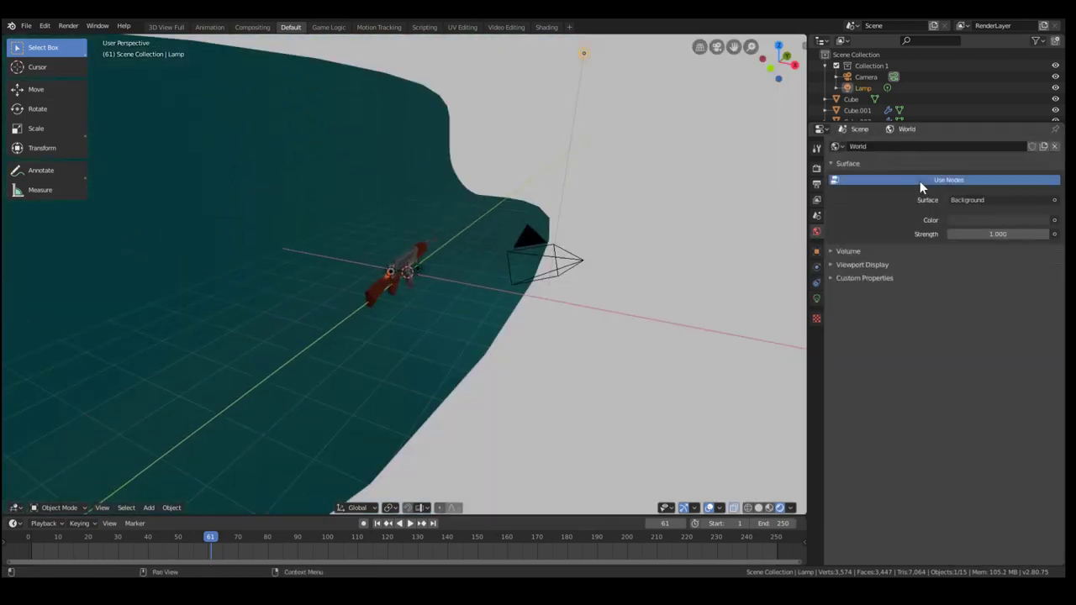
pyautogui.click(978, 220)
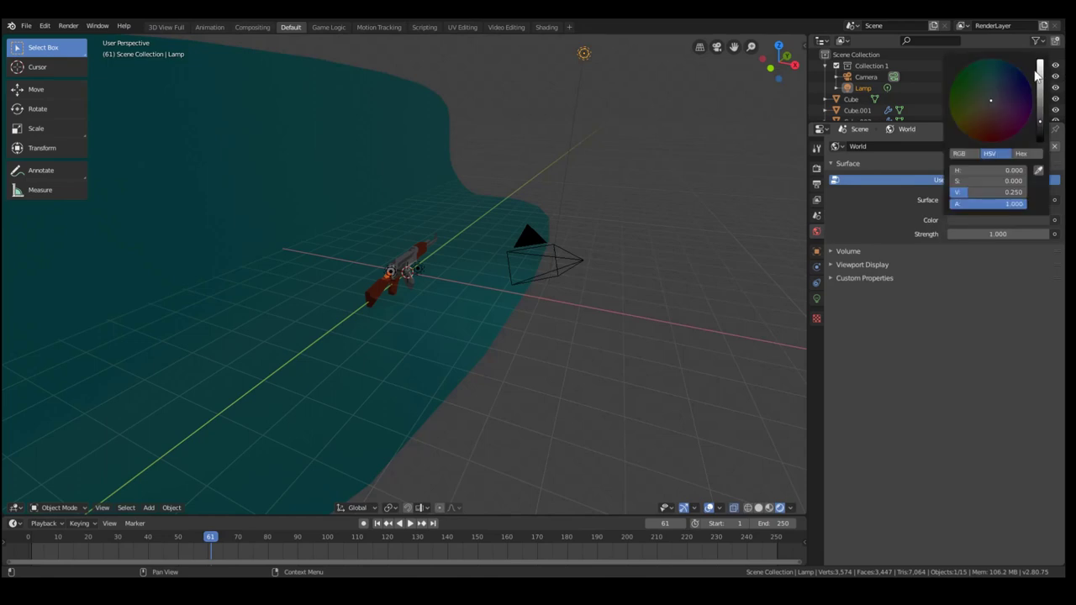
pyautogui.moveTo(1039, 75)
pyautogui.mouseDown()
pyautogui.moveTo(1039, 64)
pyautogui.moveTo(1039, 117)
pyautogui.moveTo(1039, 69)
pyautogui.mouseUp()
# Assign the Gunmetal material to the unshaded white piece under the barrel near the front sight.
pyautogui.scroll(9, 343, 278)
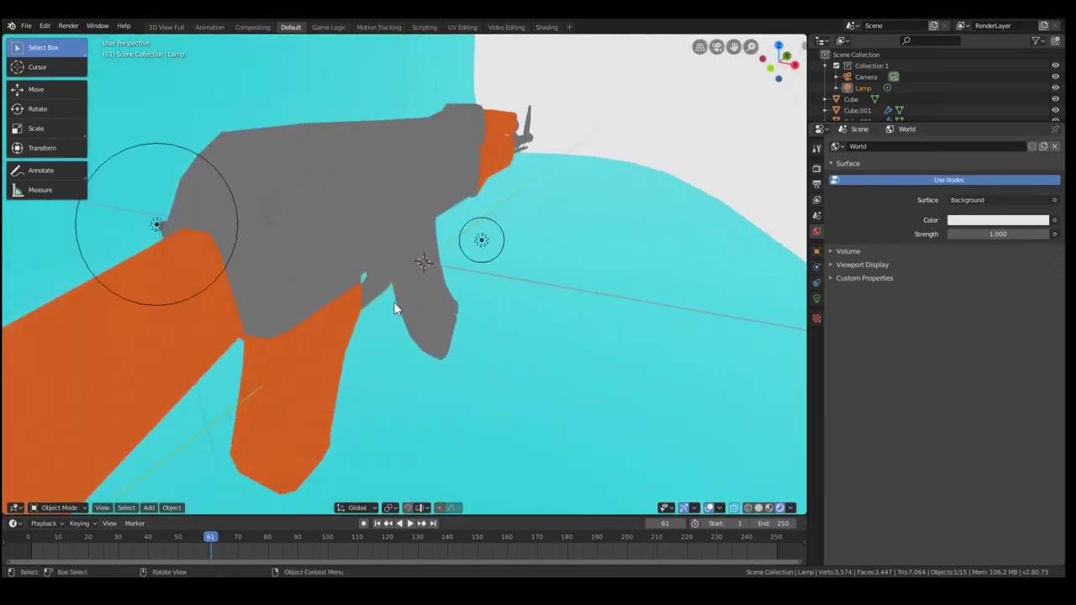
pyautogui.moveTo(546, 149); pyautogui.dragTo(482, 165, button='middle')
pyautogui.scroll(-3, 492, 423)
pyautogui.moveTo(492, 429); pyautogui.dragTo(688, 225, button='middle')
pyautogui.moveTo(473, 271); pyautogui.dragTo(707, 192, button='middle')
pyautogui.click(597, 203)
pyautogui.click(815, 330)
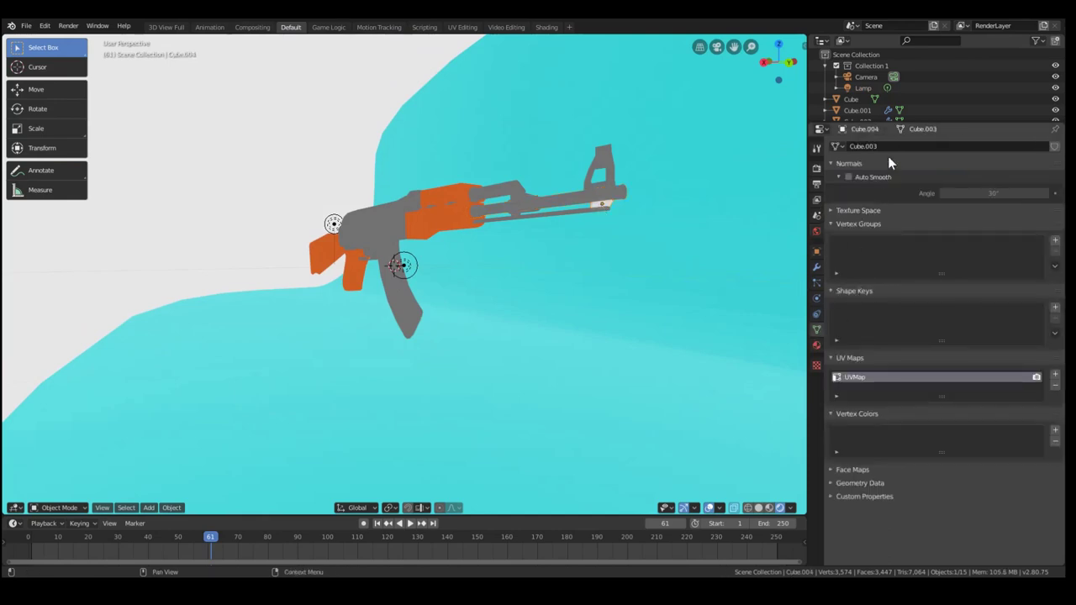
pyautogui.click(816, 345)
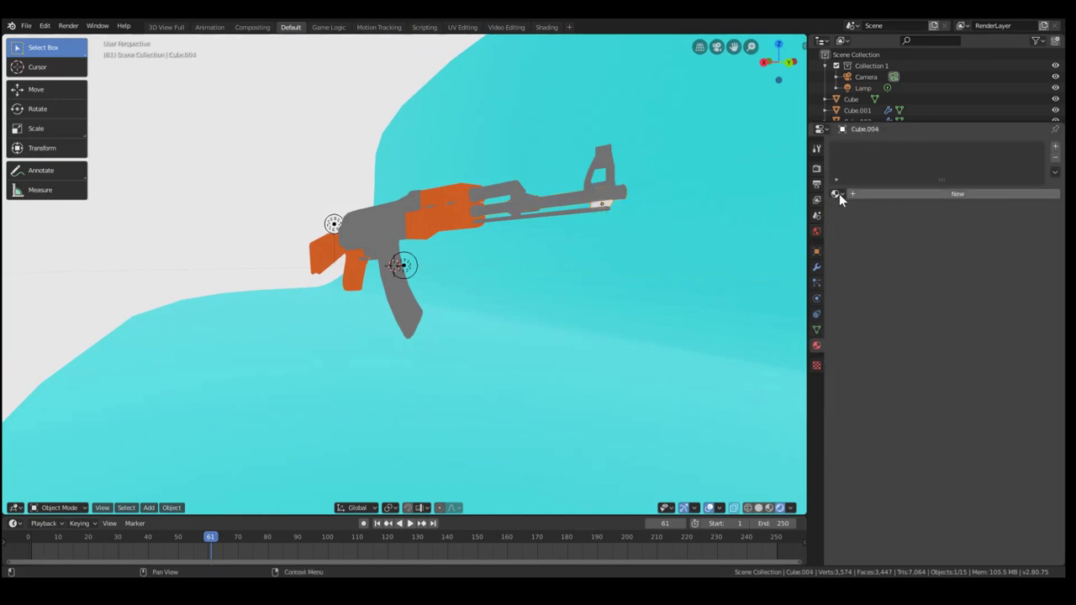
pyautogui.click(837, 195)
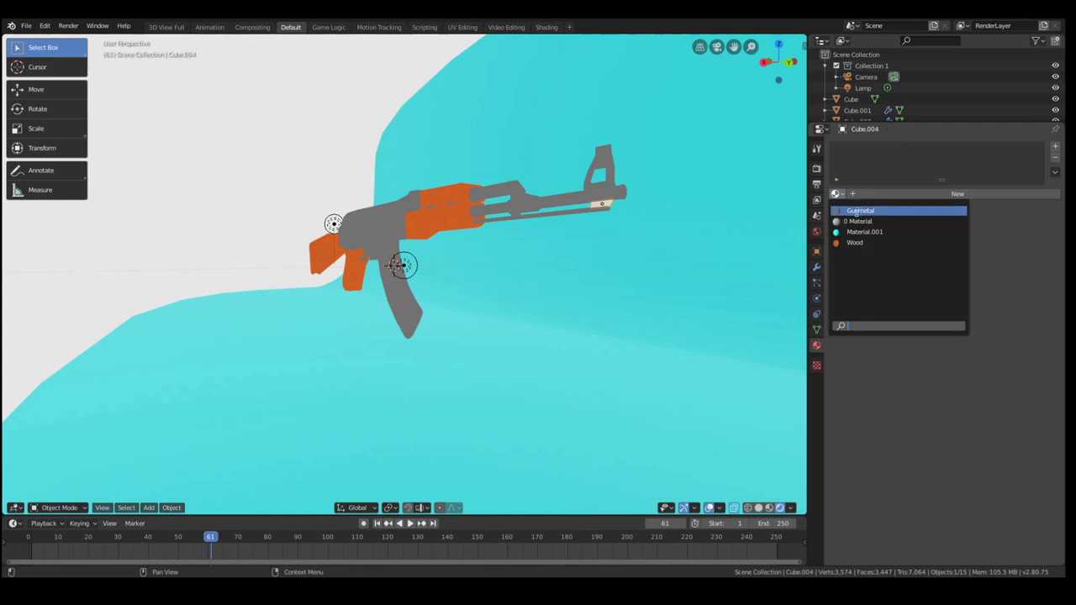
pyautogui.click(860, 211)
pyautogui.moveTo(555, 201); pyautogui.dragTo(646, 194, button='middle')
pyautogui.moveTo(464, 224); pyautogui.dragTo(277, 303, button='middle')
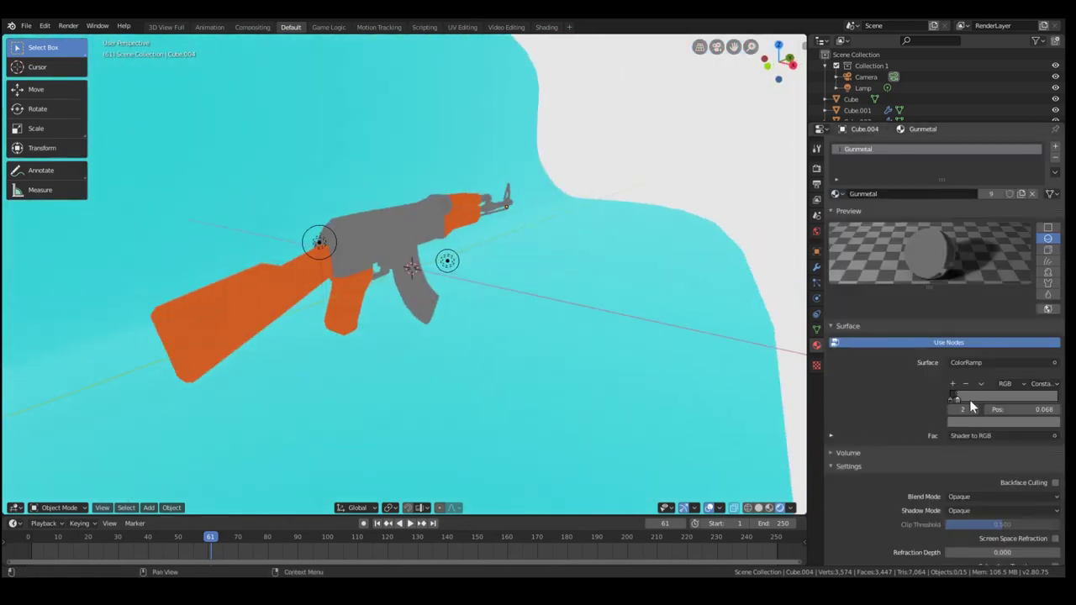
# Examine the shaded rifle and backdrop from different angles and distances, and return to the camera view.
pyautogui.scroll(5, 472, 288)
pyautogui.scroll(-5, 588, 262)
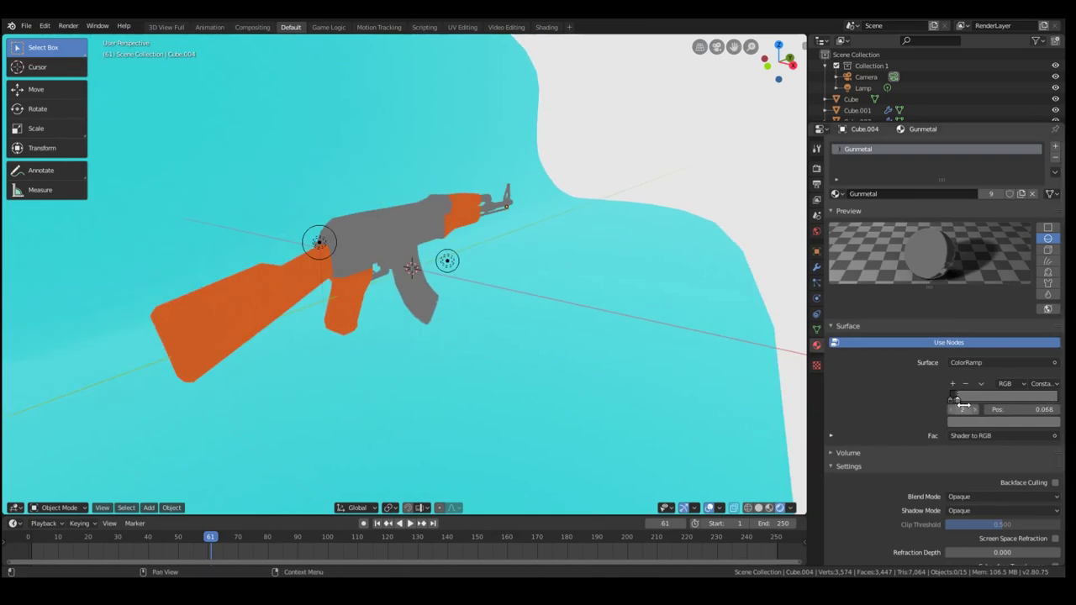
pyautogui.scroll(3, 572, 274)
pyautogui.moveTo(571, 274); pyautogui.dragTo(308, 243, button='middle')
pyautogui.scroll(-5, 440, 239)
pyautogui.scroll(-4, 332, 233)
pyautogui.scroll(4, 285, 253)
pyautogui.press('KP_0')
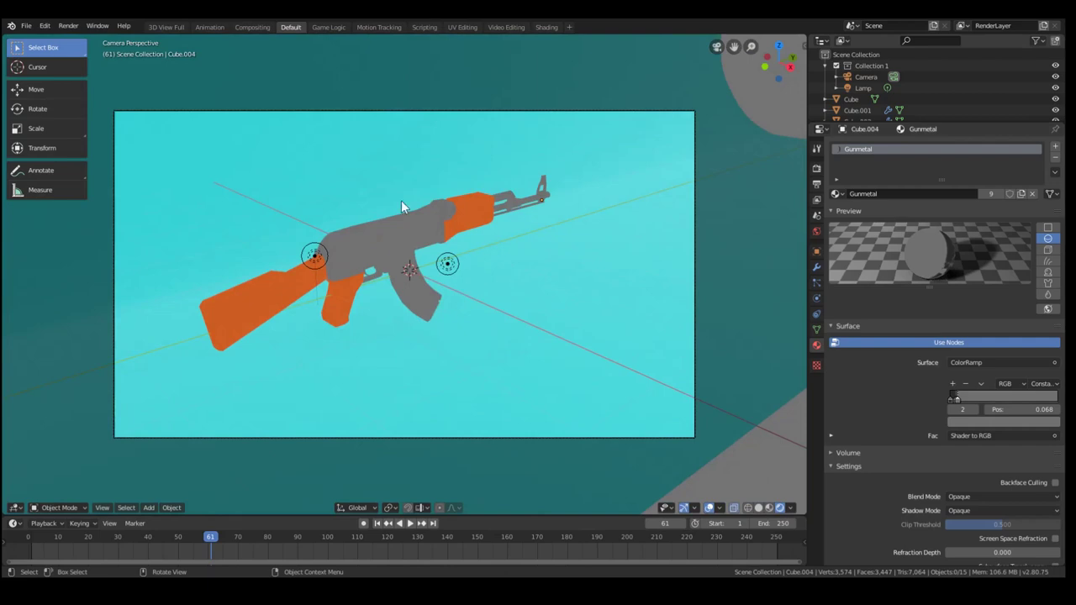
# Select the rifle body and, in the Shading workspace, spread the Wood color ramp's stops apart, placing stop 1 at about 0.189.
pyautogui.click(402, 202)
pyautogui.click(402, 220)
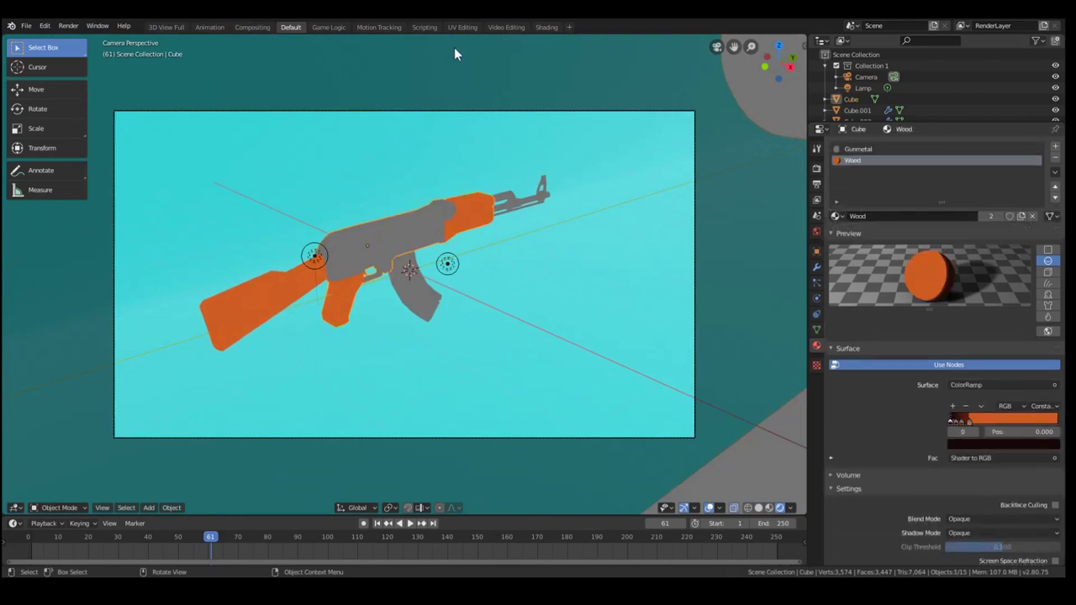
pyautogui.click(538, 26)
pyautogui.moveTo(530, 436)
pyautogui.mouseDown(button='middle')
pyautogui.moveTo(281, 377)
pyautogui.moveTo(253, 383)
pyautogui.mouseUp(button='middle')
pyautogui.moveTo(499, 406); pyautogui.dragTo(646, 415)
pyautogui.moveTo(484, 410); pyautogui.dragTo(588, 406)
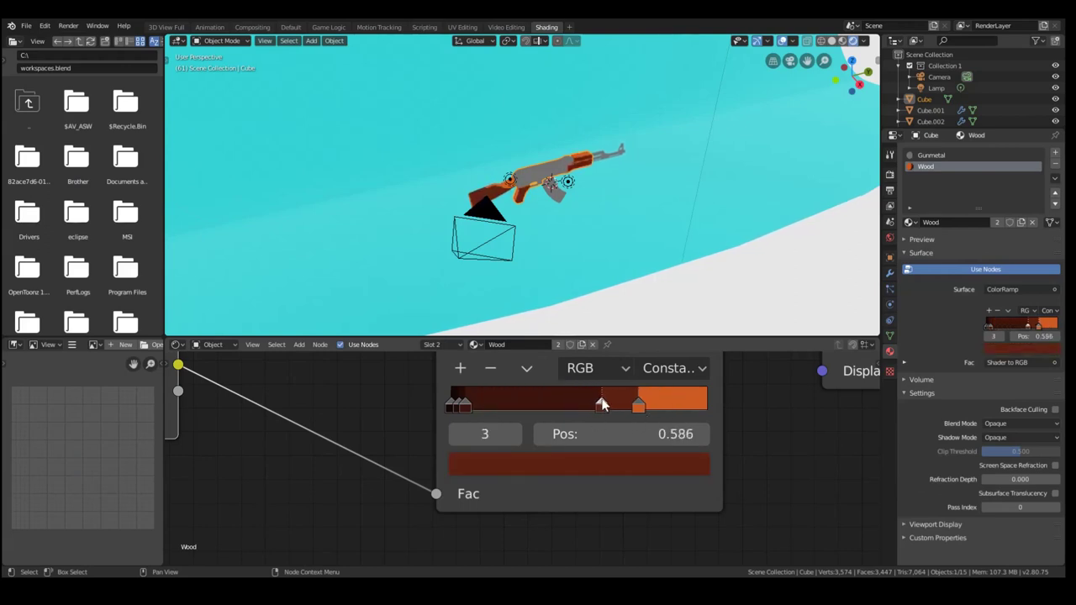
pyautogui.moveTo(465, 405); pyautogui.dragTo(526, 403)
pyautogui.moveTo(462, 405); pyautogui.dragTo(507, 407)
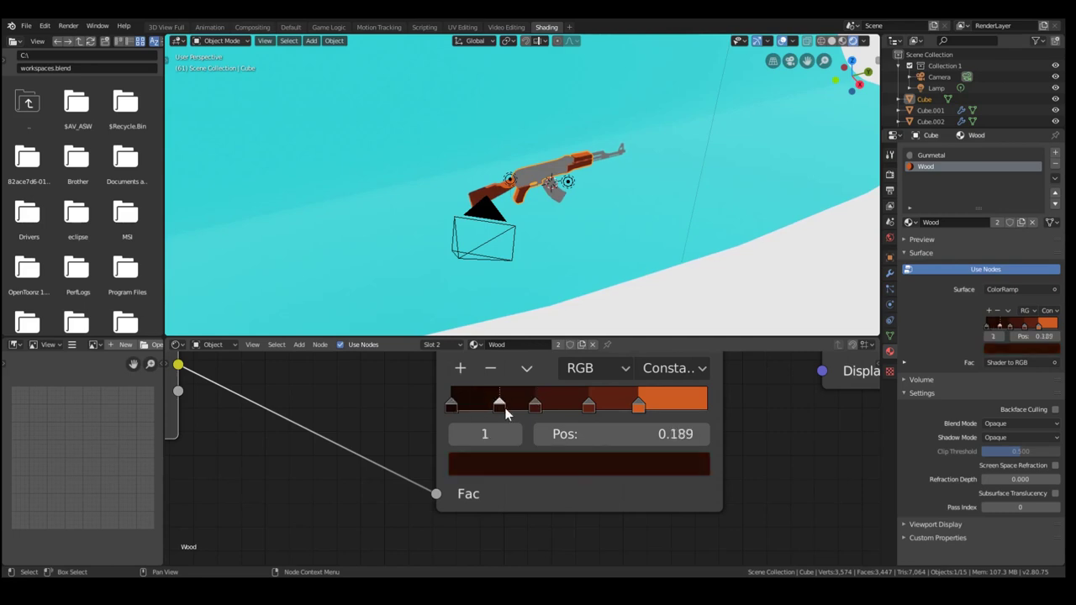
# Cluster the Wood color ramp's stops toward the orange end, with stop 1 at about 0.698.
pyautogui.moveTo(641, 404)
pyautogui.mouseDown()
pyautogui.moveTo(662, 405)
pyautogui.moveTo(620, 404)
pyautogui.mouseUp()
pyautogui.click(536, 404)
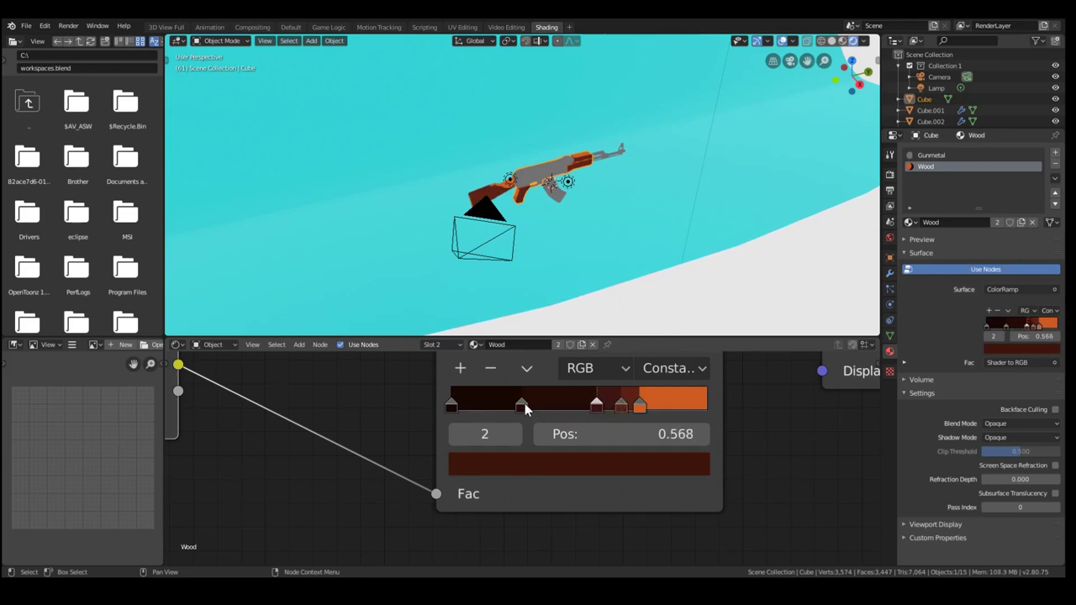
pyautogui.moveTo(523, 404); pyautogui.dragTo(569, 404)
pyautogui.moveTo(454, 405); pyautogui.dragTo(559, 403)
pyautogui.scroll(1, 631, 402)
pyautogui.moveTo(656, 408)
pyautogui.mouseDown()
pyautogui.moveTo(682, 404)
pyautogui.moveTo(594, 397)
pyautogui.moveTo(675, 408)
pyautogui.moveTo(630, 408)
pyautogui.mouseUp()
pyautogui.scroll(6, 559, 245)
pyautogui.click(570, 403)
pyautogui.click(557, 403)
pyautogui.click(613, 404)
pyautogui.click(619, 406)
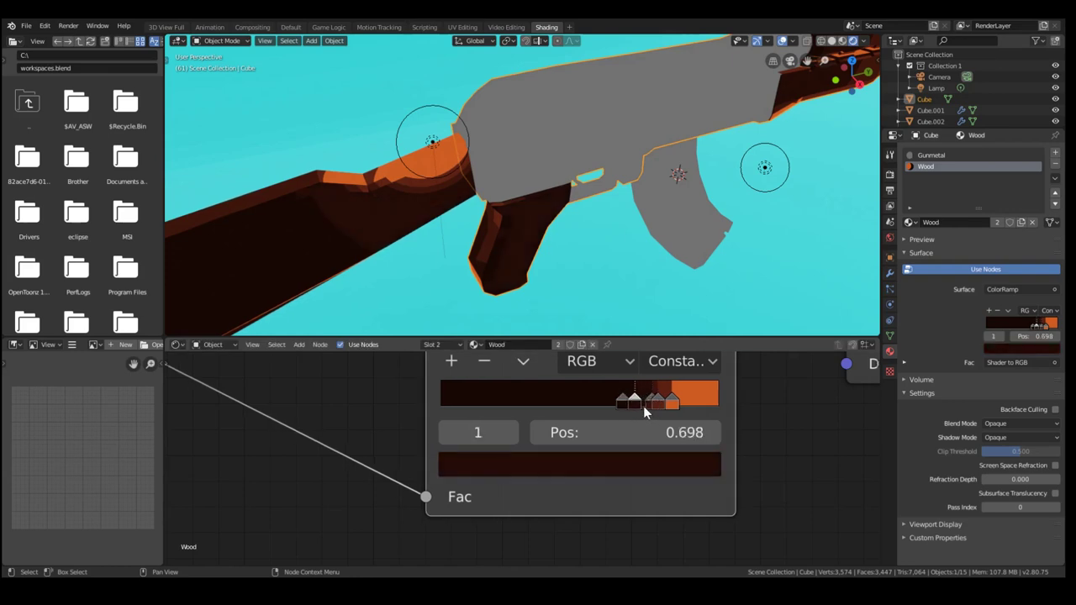
# Fine-tune the Wood color ramp in camera view, placing stop 0 at about 0.518 and stop 3 at about 0.768.
pyautogui.scroll(-5, 472, 256)
pyautogui.moveTo(472, 255); pyautogui.dragTo(461, 151, button='middle')
pyautogui.press('KP_0')
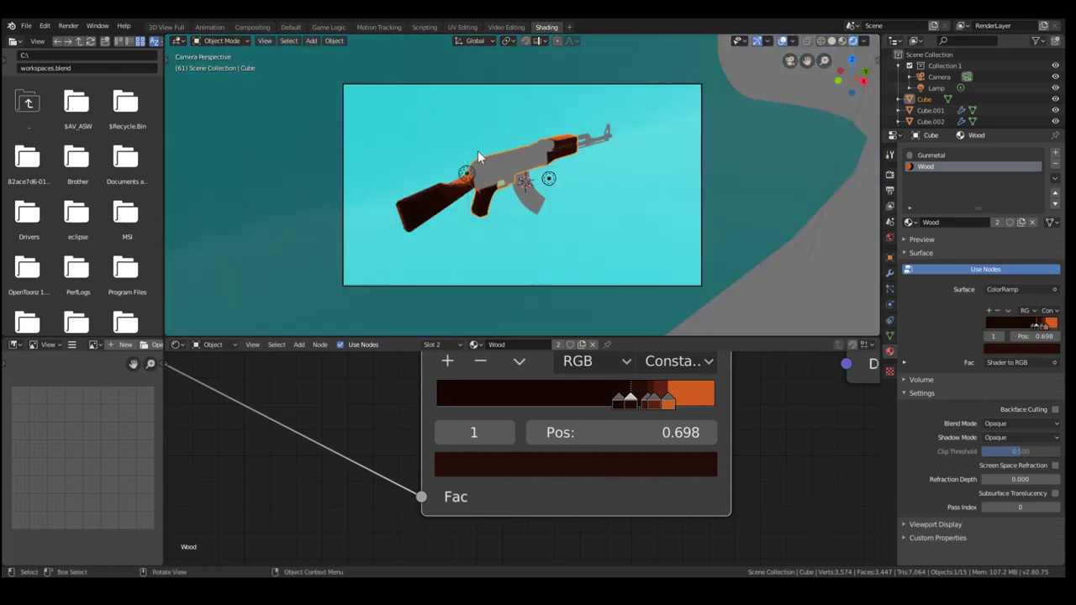
pyautogui.scroll(5, 585, 154)
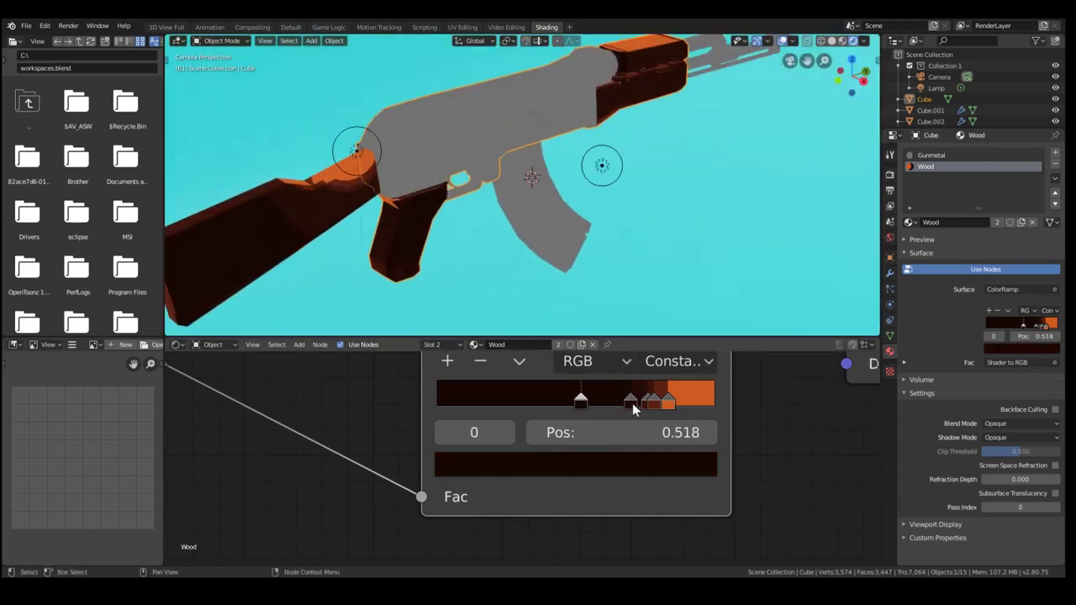
pyautogui.moveTo(647, 401)
pyautogui.mouseDown()
pyautogui.moveTo(633, 402)
pyautogui.moveTo(650, 401)
pyautogui.mouseUp()
pyautogui.scroll(-2, 556, 183)
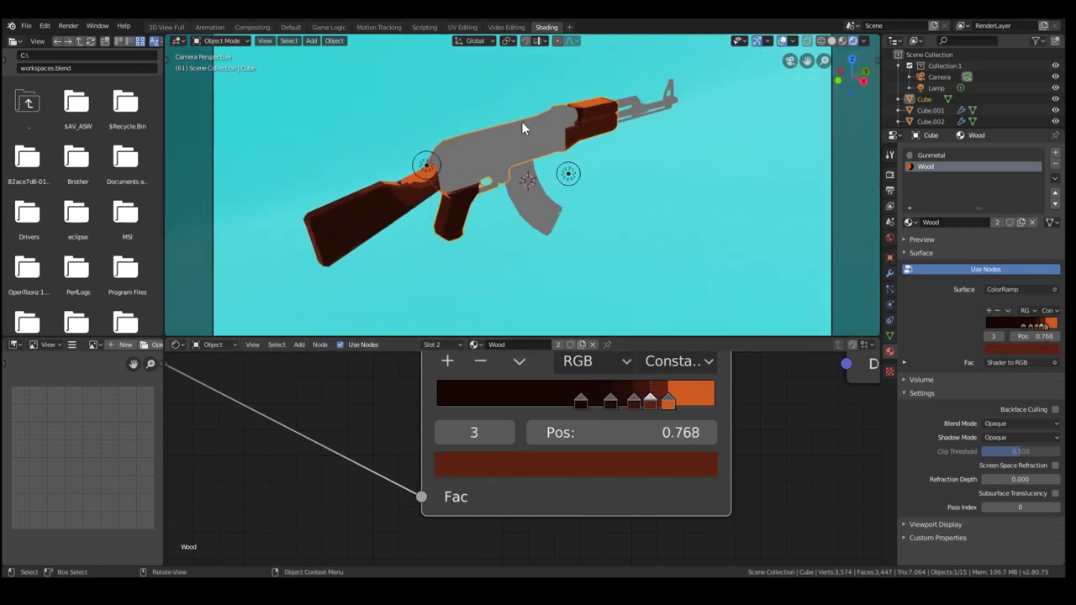
pyautogui.scroll(3, 575, 205)
pyautogui.scroll(-2, 466, 148)
pyautogui.scroll(3, 466, 148)
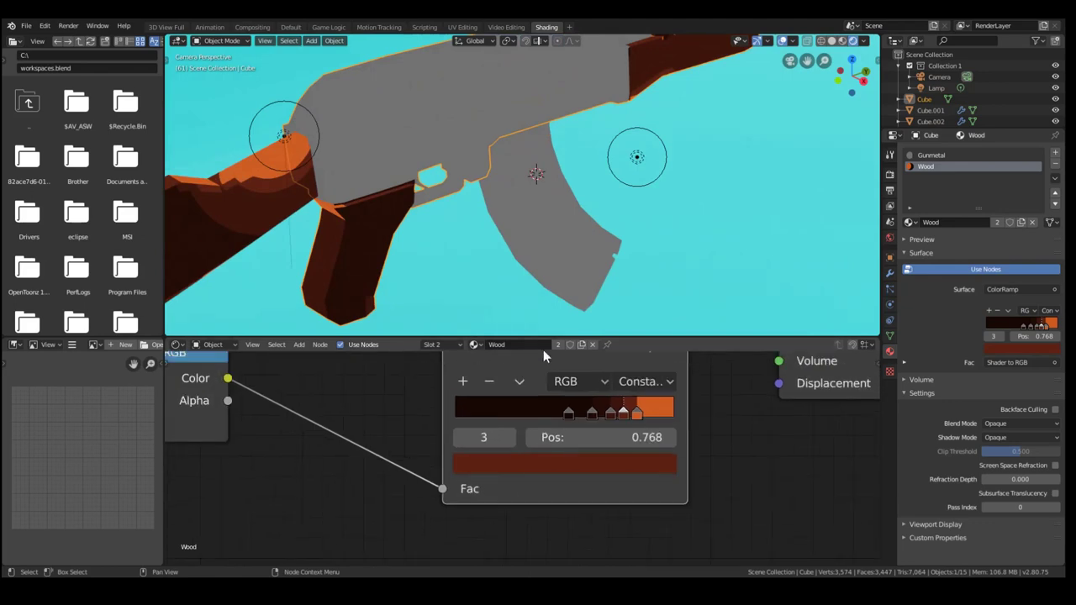
# Shift the Gunmetal color ramp's stops toward the light end, with stop 2 at about 0.827 and stop 0 at about 0.386.
pyautogui.click(928, 156)
pyautogui.moveTo(420, 388); pyautogui.dragTo(662, 466, button='middle')
pyautogui.scroll(1, 679, 477)
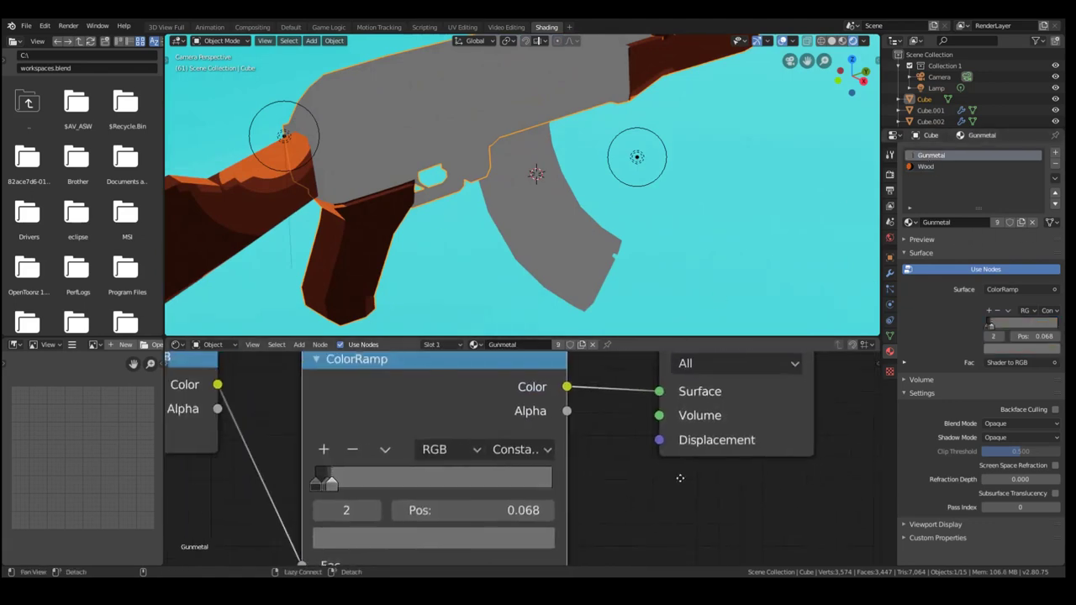
pyautogui.scroll(-1, 537, 420)
pyautogui.scroll(2, 311, 496)
pyautogui.moveTo(326, 484); pyautogui.dragTo(539, 482)
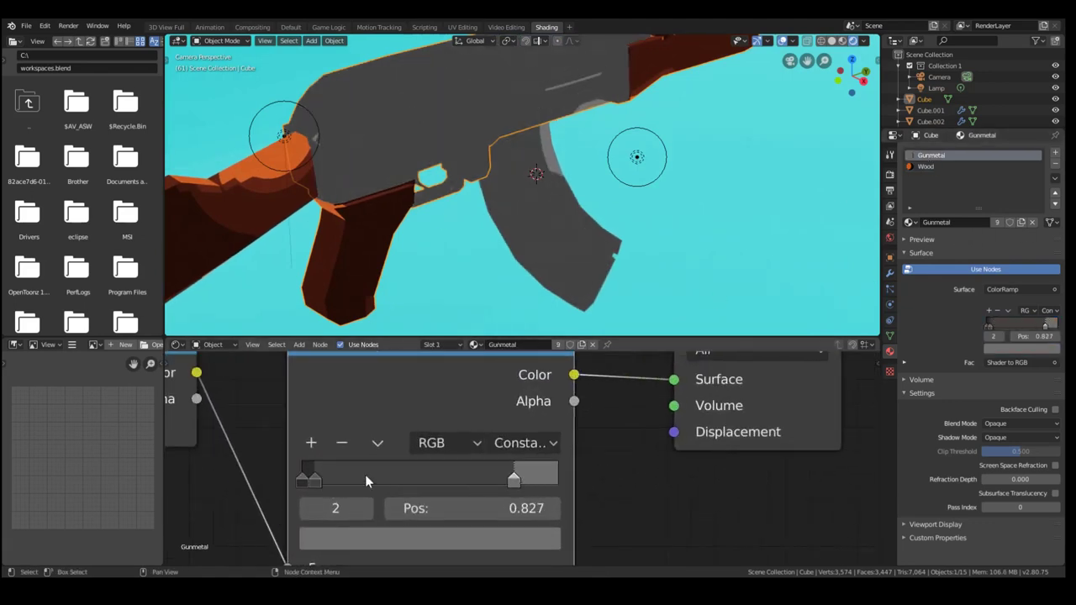
pyautogui.moveTo(314, 481); pyautogui.dragTo(493, 485)
pyautogui.moveTo(304, 483); pyautogui.dragTo(409, 478)
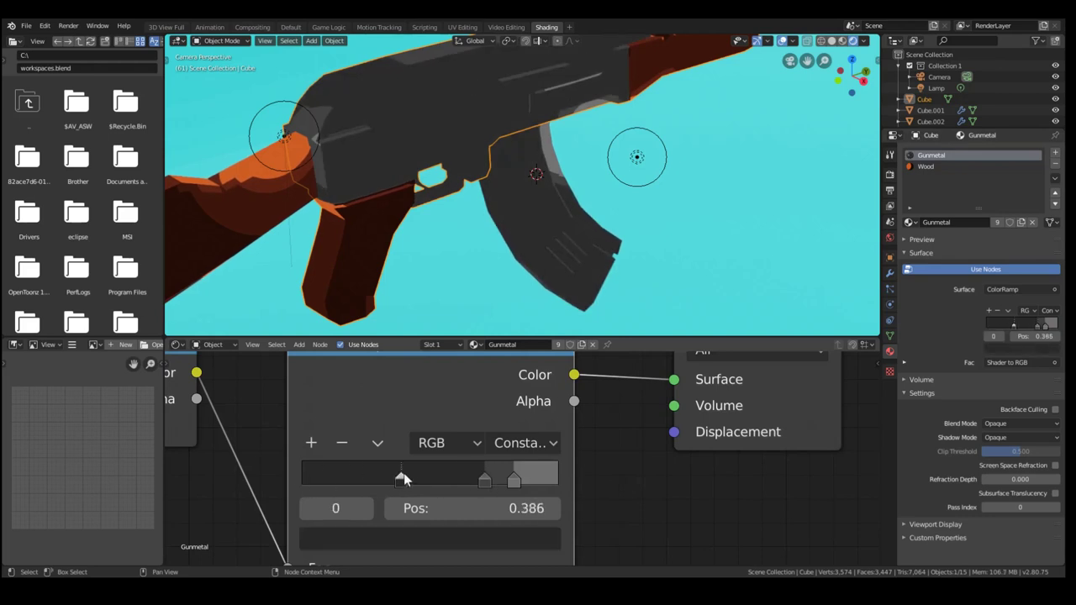
# Bring the Gunmetal color ramp's stops closer together, with stop 2 at about 0.727, and check the rifle in camera view.
pyautogui.moveTo(485, 486)
pyautogui.mouseDown()
pyautogui.moveTo(465, 479)
pyautogui.moveTo(521, 475)
pyautogui.moveTo(488, 467)
pyautogui.mouseUp()
pyautogui.moveTo(503, 208); pyautogui.dragTo(450, 212, button='middle')
pyautogui.press('KP_0')
pyautogui.scroll(-3, 622, 186)
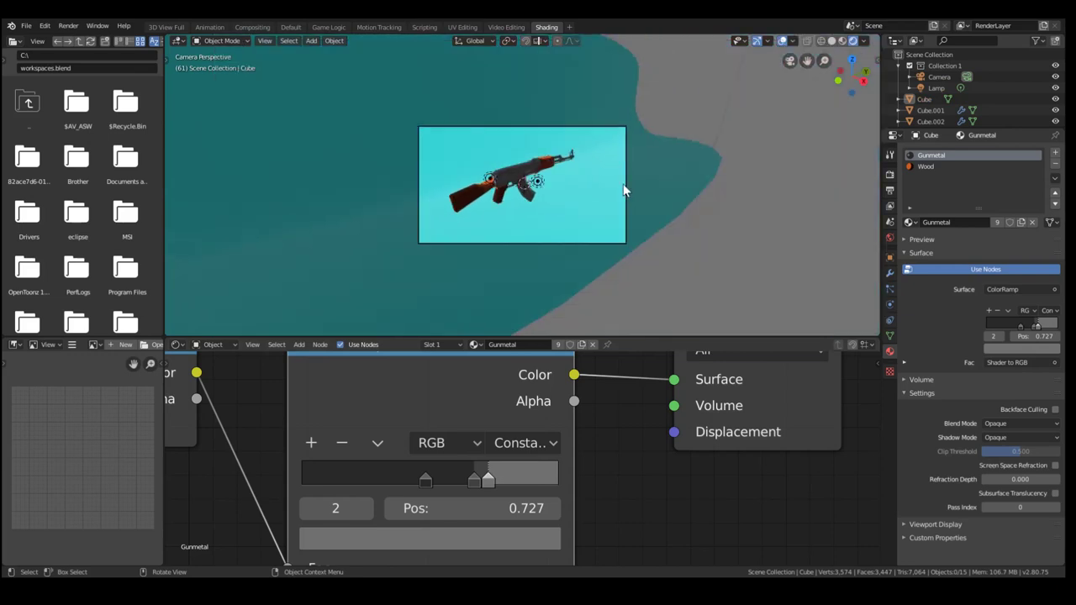
# Duplicate the point light beside the magazine and change the copy to an Area light.
pyautogui.click(605, 158)
pyautogui.moveTo(546, 183); pyautogui.dragTo(542, 169, button='middle')
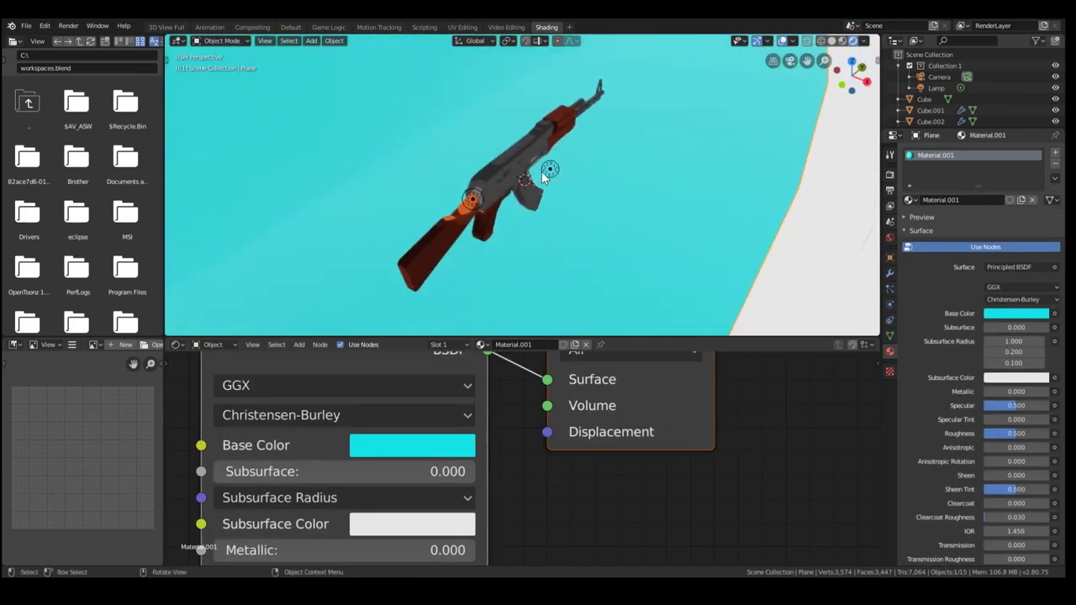
pyautogui.click(542, 170)
pyautogui.scroll(-5, 553, 199)
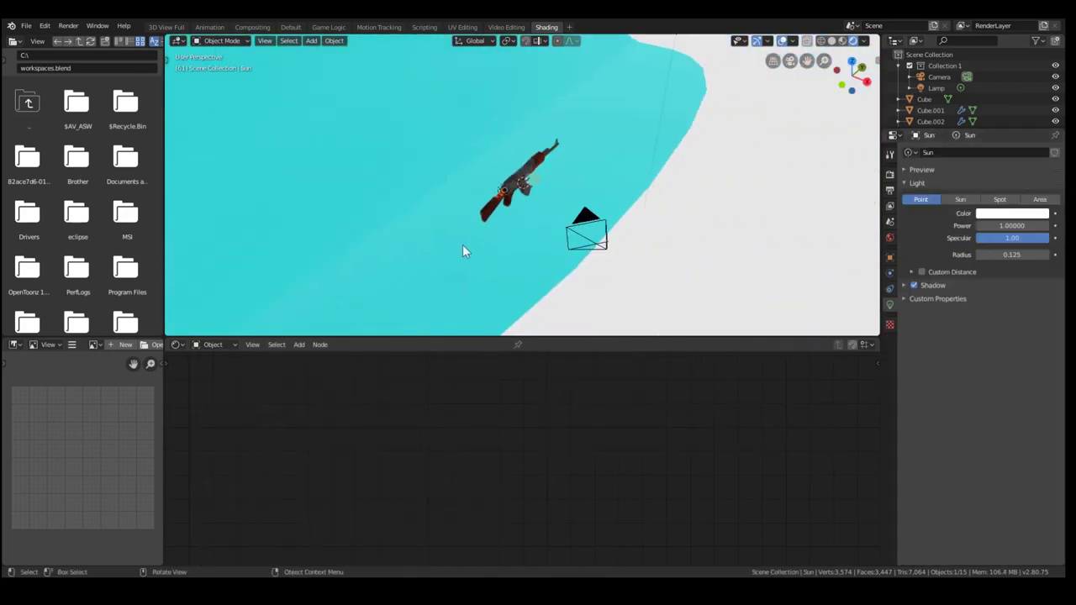
pyautogui.hotkey('shift', 'd')
pyautogui.click(503, 152)
pyautogui.click(1039, 199)
# Move the area light to the camera side of the rifle and rotate it freely toward the gun.
pyautogui.moveTo(588, 164); pyautogui.dragTo(402, 166, button='middle')
pyautogui.press('g')
pyautogui.click(343, 179)
pyautogui.press('r')
pyautogui.press('r')
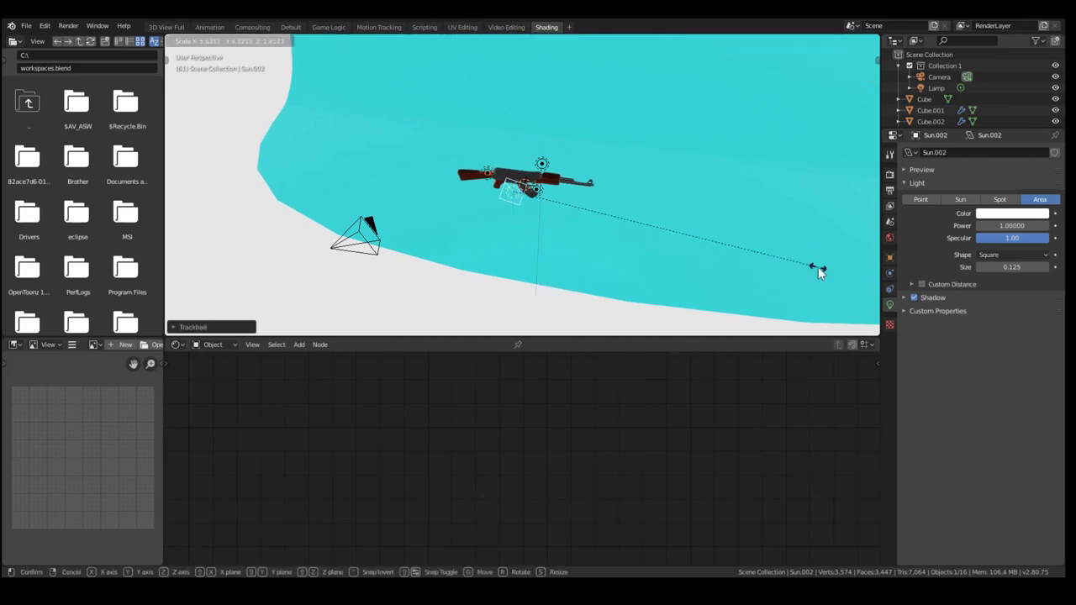
pyautogui.press('Escape')
pyautogui.press('KP_0')
pyautogui.scroll(4, 684, 207)
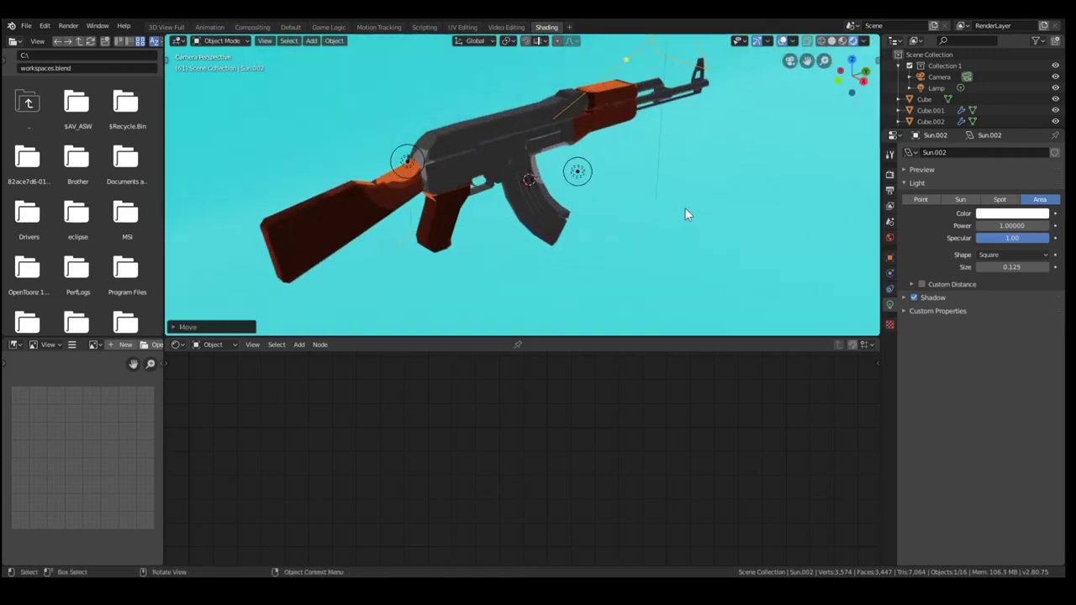
# Move the area light along the Y axis and adjust its scale above the rifle's barrel.
pyautogui.press('g')
pyautogui.press('y')
pyautogui.click(647, 209)
pyautogui.scroll(-4, 633, 162)
pyautogui.press('s')
pyautogui.click(768, 155)
pyautogui.scroll(2, 662, 133)
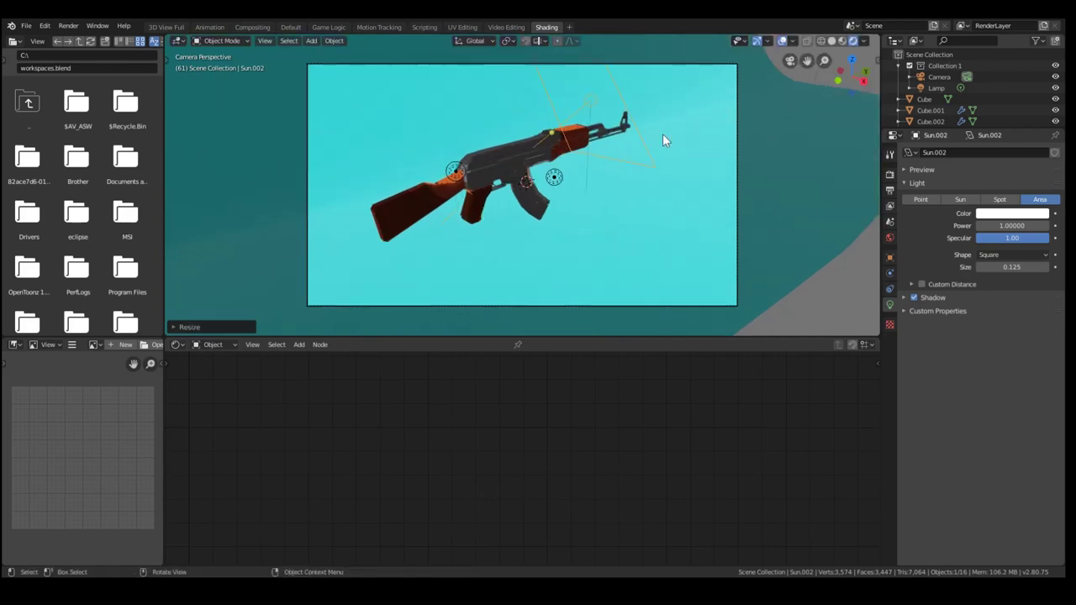
pyautogui.press('s')
pyautogui.click(600, 170)
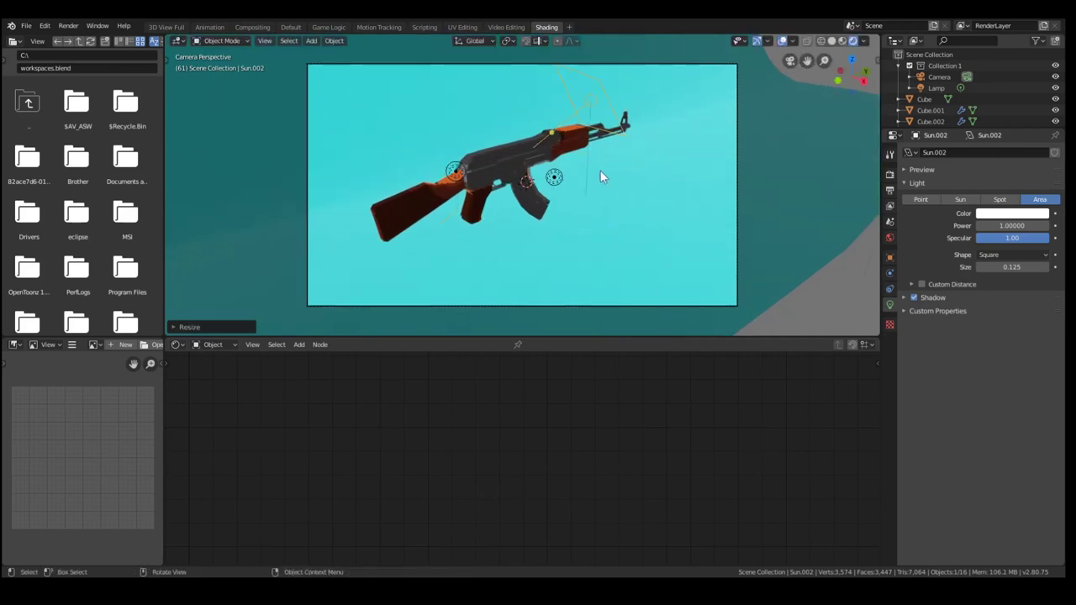
# Move the point light behind the receiver slightly back over the stock and adjust its power.
pyautogui.scroll(3, 420, 162)
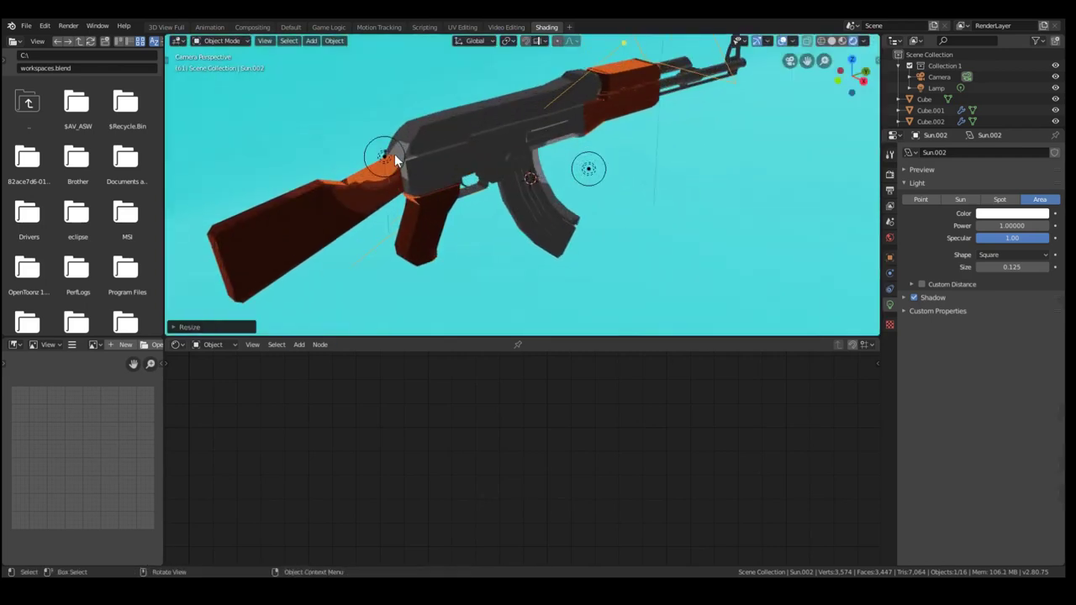
pyautogui.click(394, 157)
pyautogui.click(388, 155)
pyautogui.press('g')
pyautogui.click(370, 154)
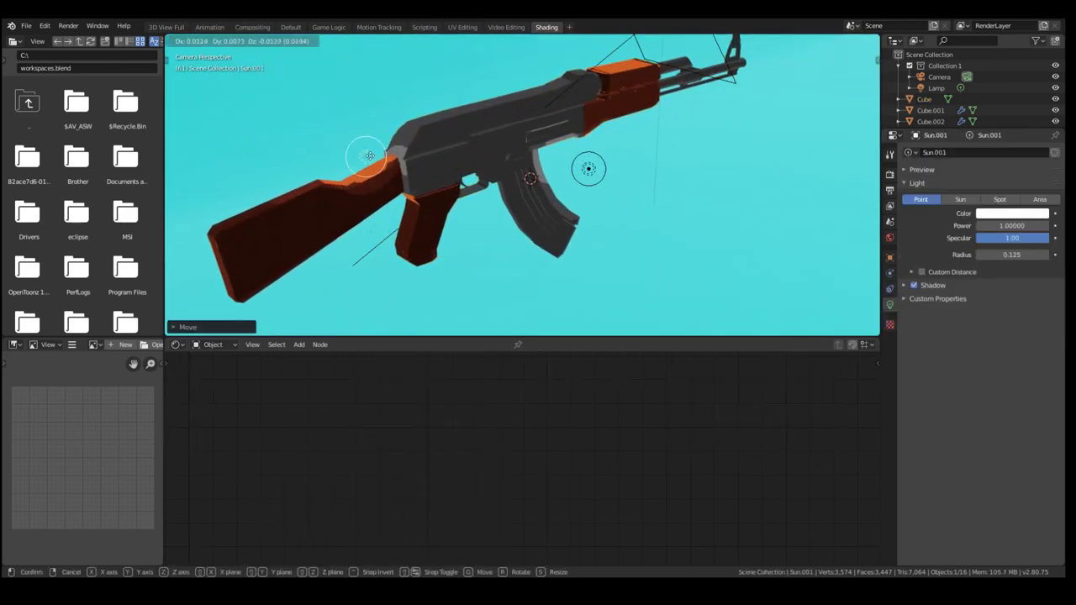
pyautogui.moveTo(998, 226)
pyautogui.mouseDown()
pyautogui.moveTo(1021, 225)
pyautogui.moveTo(1005, 225)
pyautogui.mouseUp()
pyautogui.click(370, 157)
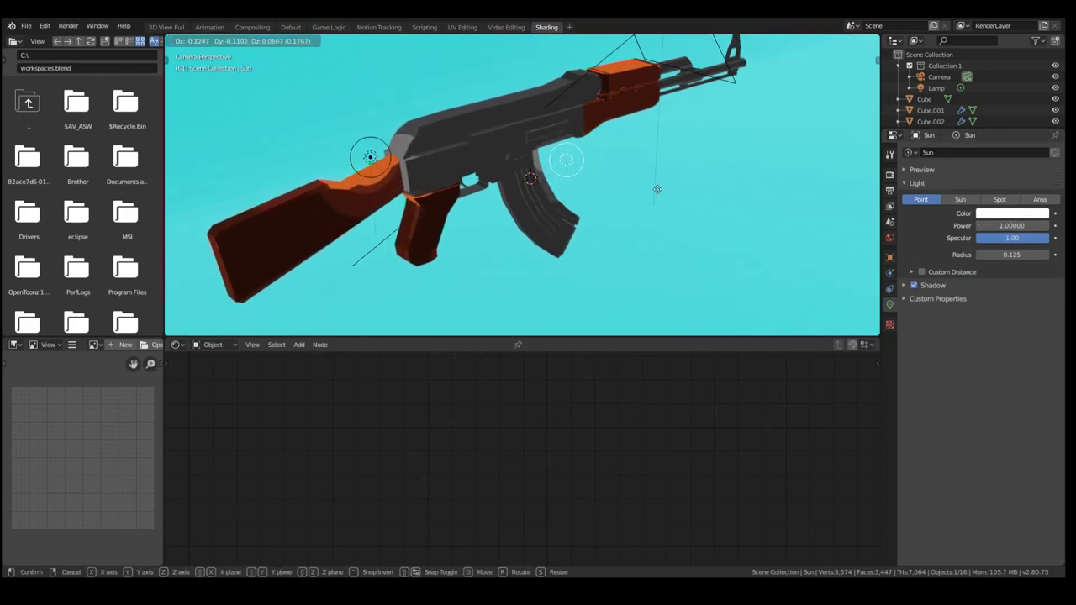
# Raise the power of the point light beside the magazine to 13.7 and reposition it slightly.
pyautogui.moveTo(1012, 225)
pyautogui.mouseDown()
pyautogui.moveTo(1024, 226)
pyautogui.moveTo(1009, 225)
pyautogui.mouseUp()
pyautogui.scroll(-3, 724, 159)
pyautogui.click(723, 158)
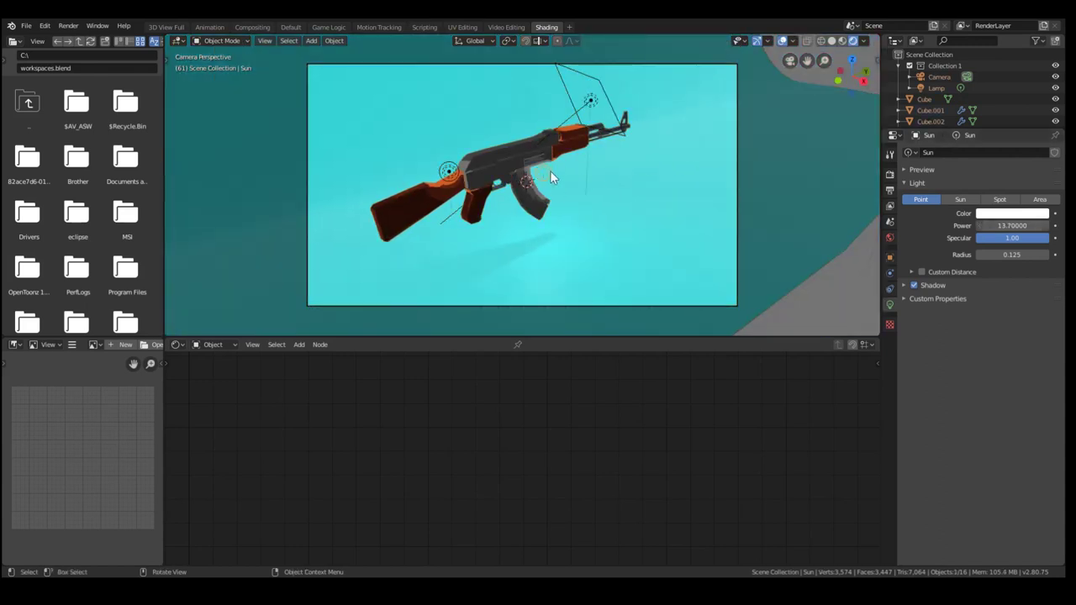
pyautogui.moveTo(550, 173); pyautogui.dragTo(554, 175)
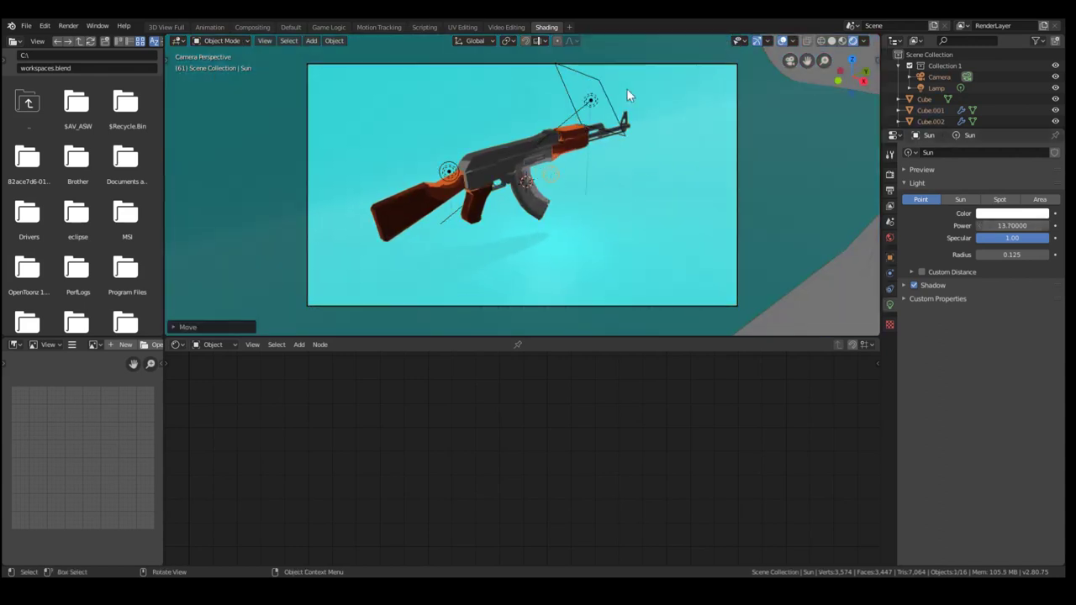
# Nudge the area light above the handguard and raise its power to 3.7.
pyautogui.click(586, 91)
pyautogui.click(589, 95)
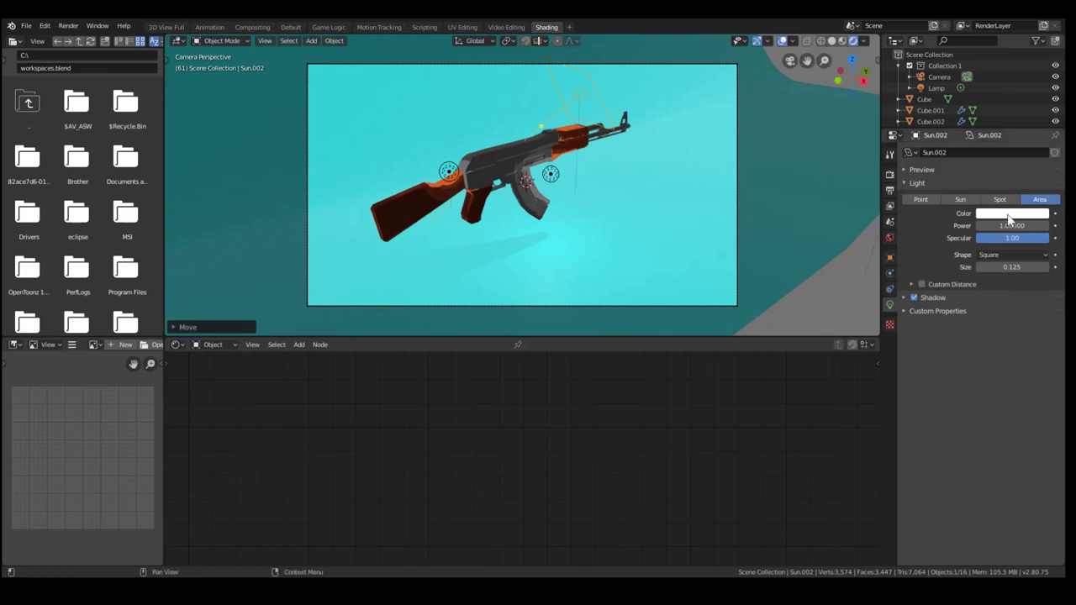
pyautogui.moveTo(1009, 225); pyautogui.dragTo(1025, 225)
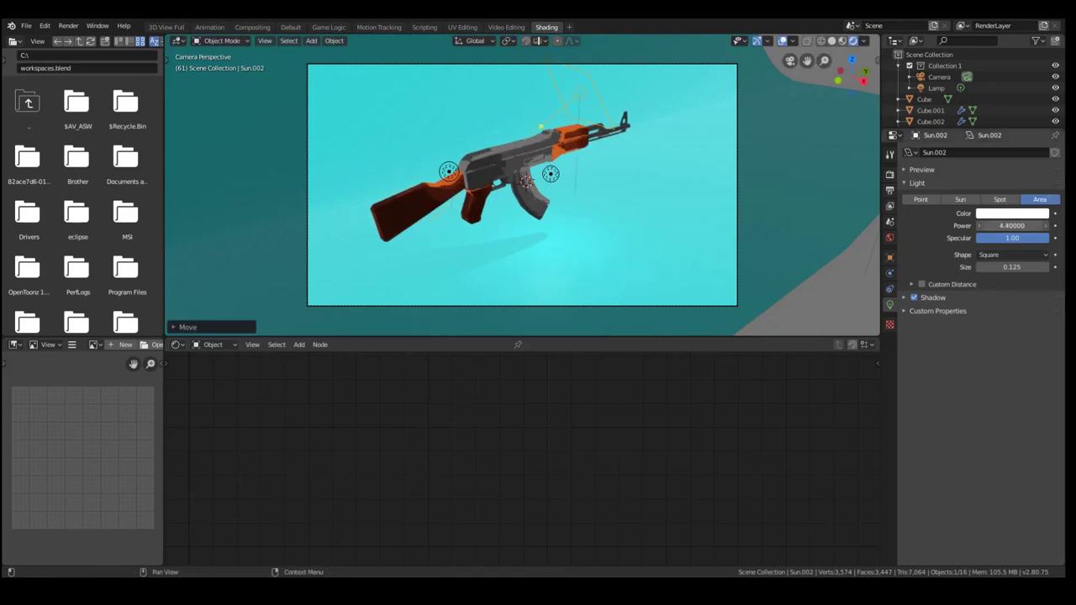
# Rotate and move the area light up beyond the muzzle, aimed at the rifle, and set its power to 7.
pyautogui.press('r')
pyautogui.press('r')
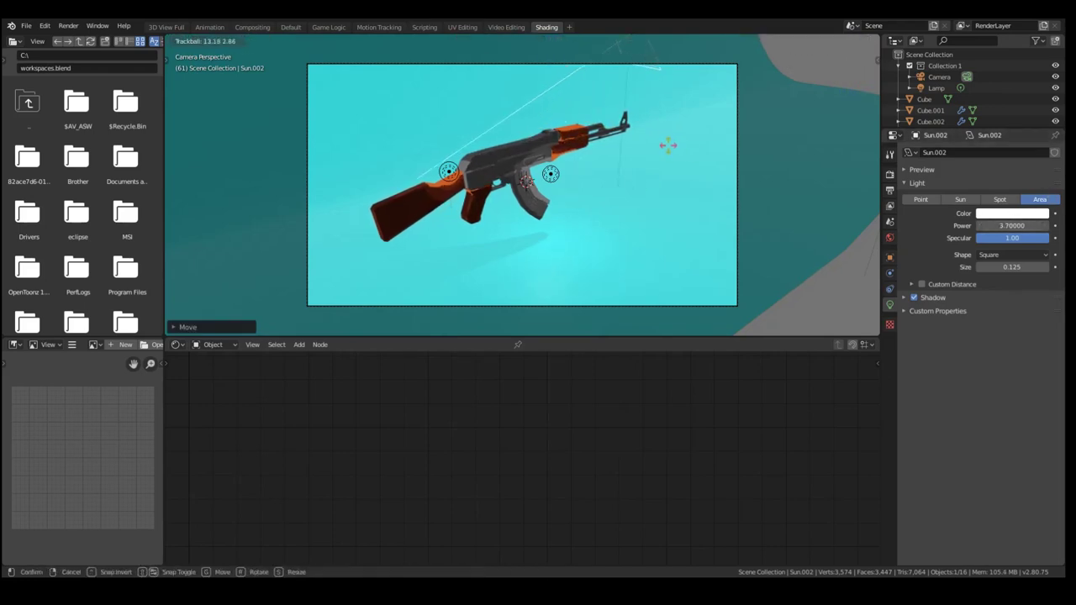
pyautogui.click(674, 97)
pyautogui.press('g')
pyautogui.click(670, 92)
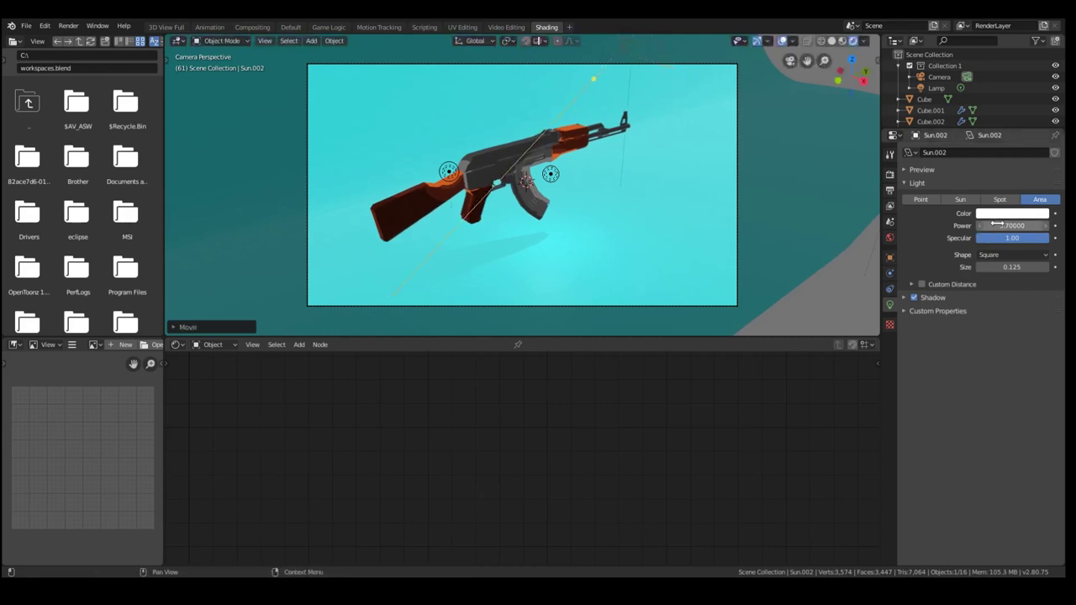
pyautogui.scroll(4, 522, 210)
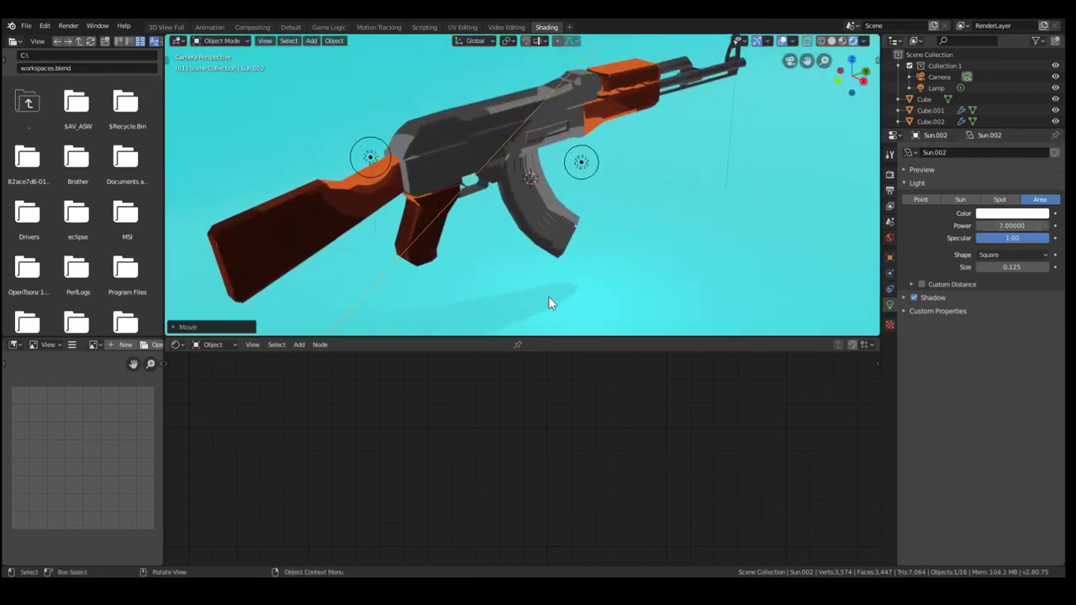
# Examine the relit rifle in camera view, comparing the receiver, magazine and wood shading up close and at full framing.
pyautogui.scroll(-4, 548, 210)
pyautogui.scroll(1, 548, 209)
pyautogui.scroll(-1, 561, 168)
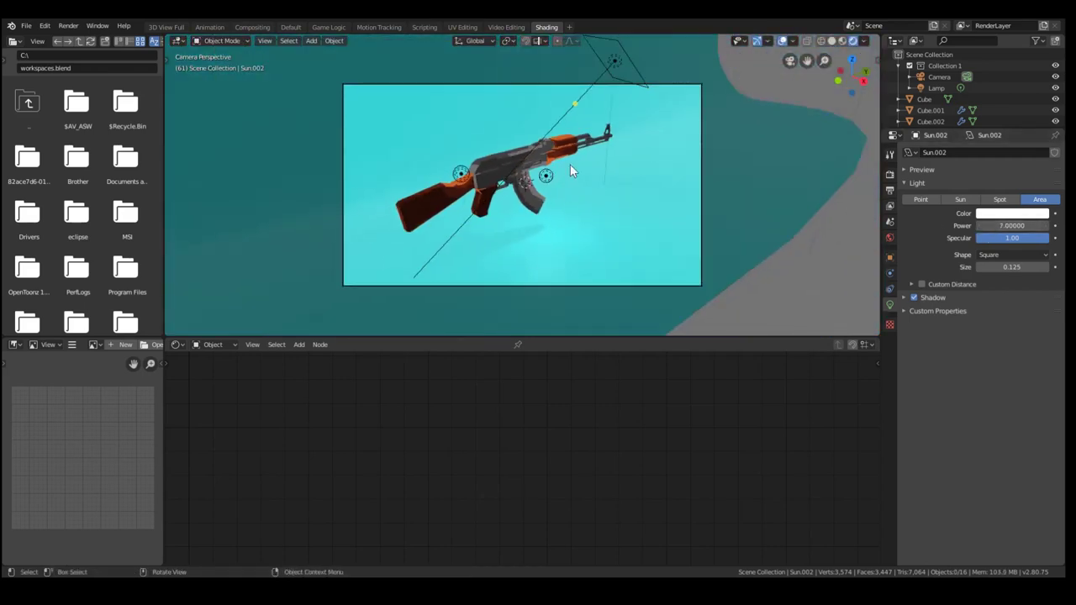
pyautogui.scroll(4, 538, 165)
pyautogui.click(524, 127)
pyautogui.scroll(-4, 554, 126)
pyautogui.scroll(3, 591, 122)
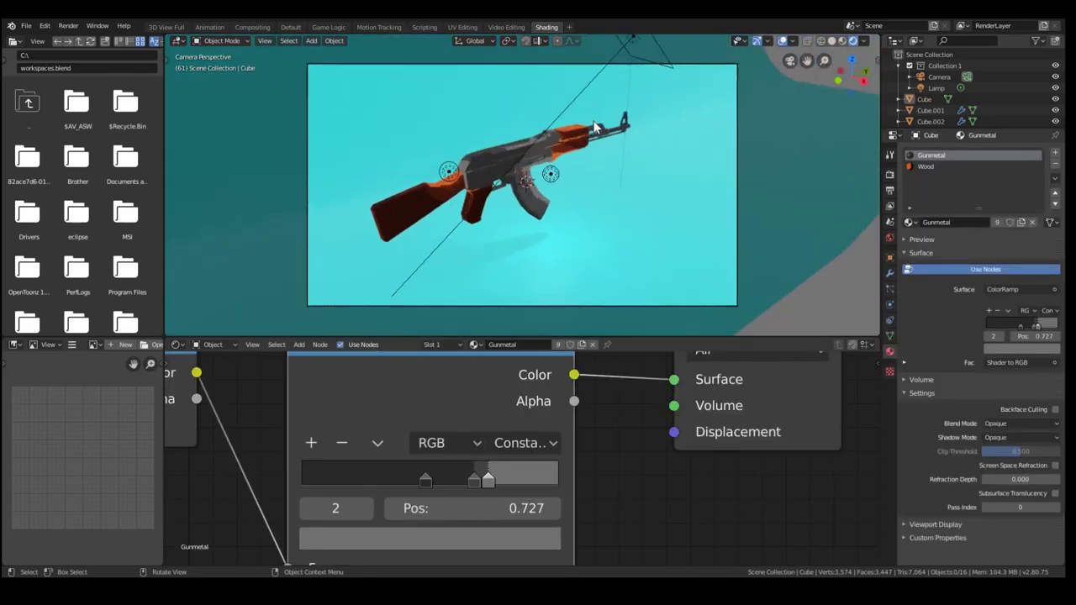
pyautogui.scroll(3, 580, 117)
pyautogui.scroll(-3, 546, 118)
pyautogui.scroll(4, 521, 118)
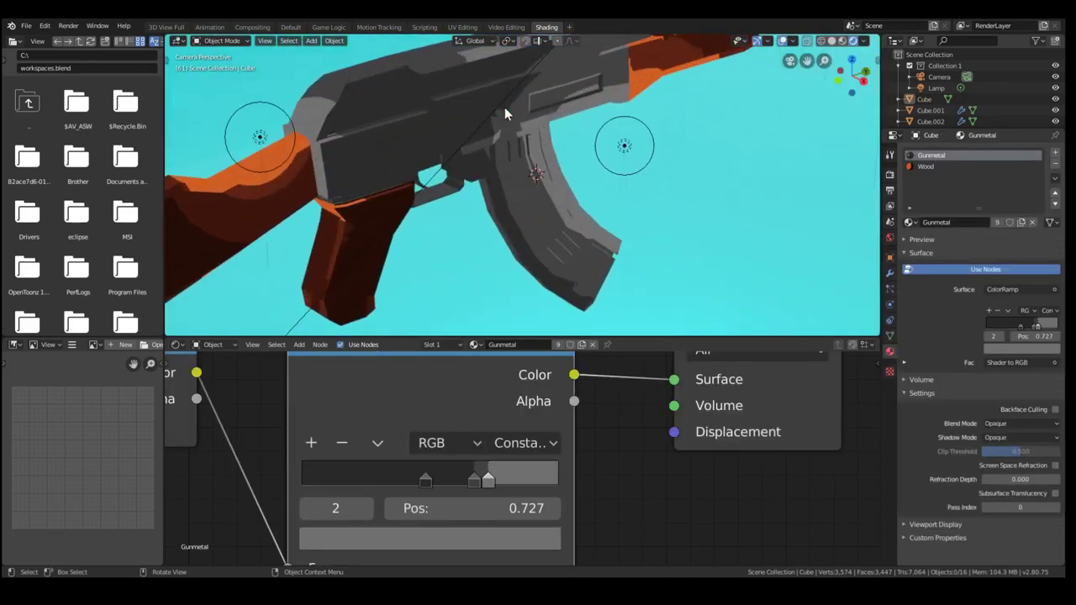
pyautogui.scroll(-4, 504, 107)
pyautogui.click(550, 235)
pyautogui.scroll(2, 580, 219)
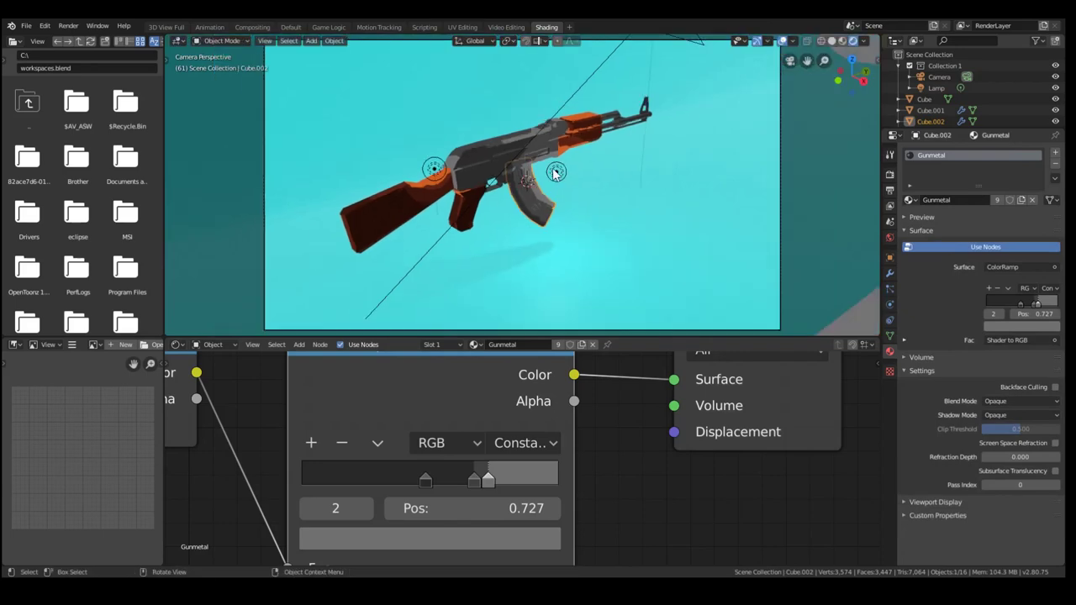
# Insert a Shader to RGB node between the backdrop plane's Principled BSDF and Material Output nodes.
pyautogui.scroll(-2, 552, 174)
pyautogui.scroll(2, 622, 155)
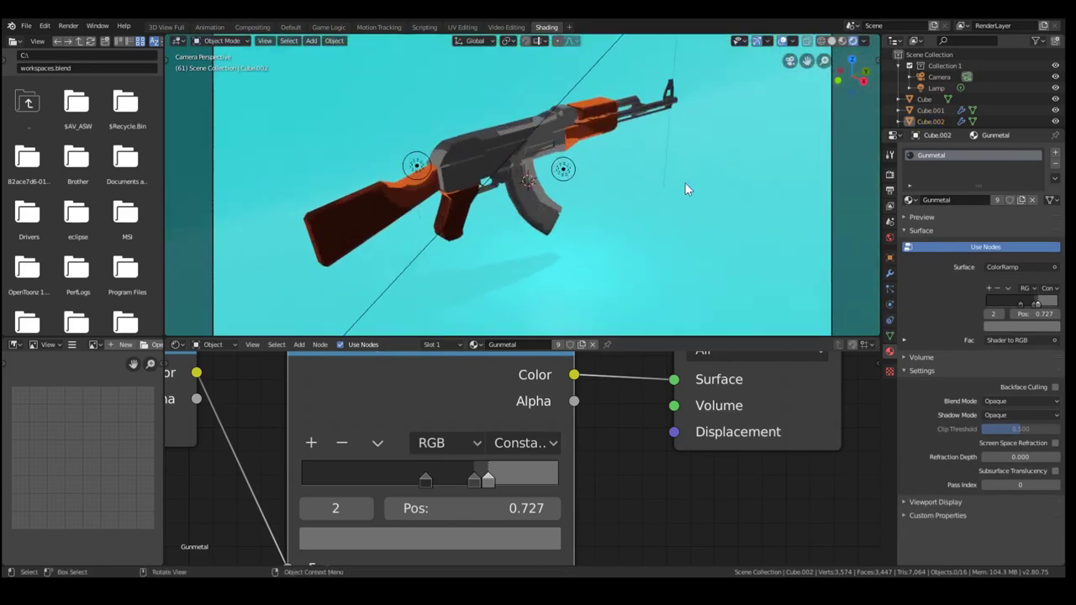
pyautogui.click(684, 183)
pyautogui.scroll(-3, 684, 183)
pyautogui.scroll(4, 739, 193)
pyautogui.click(1018, 318)
pyautogui.scroll(-4, 525, 391)
pyautogui.scroll(-2, 504, 411)
pyautogui.moveTo(560, 388); pyautogui.dragTo(690, 371)
pyautogui.click(392, 436)
pyautogui.hotkey('shift', 'a')
pyautogui.click(635, 426)
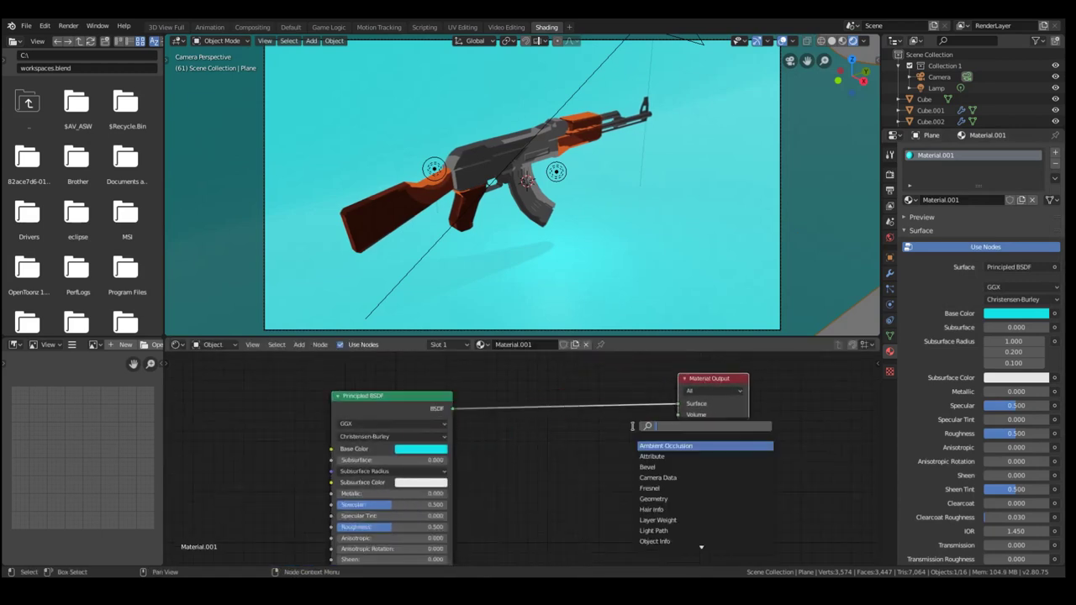
pyautogui.write('shader')
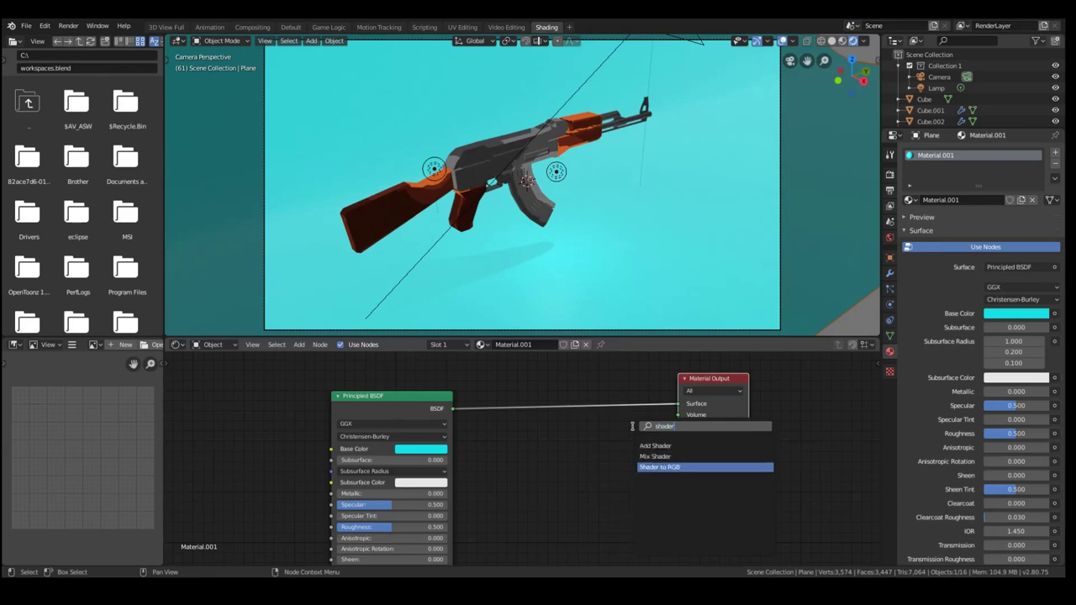
pyautogui.click(659, 466)
pyautogui.click(558, 385)
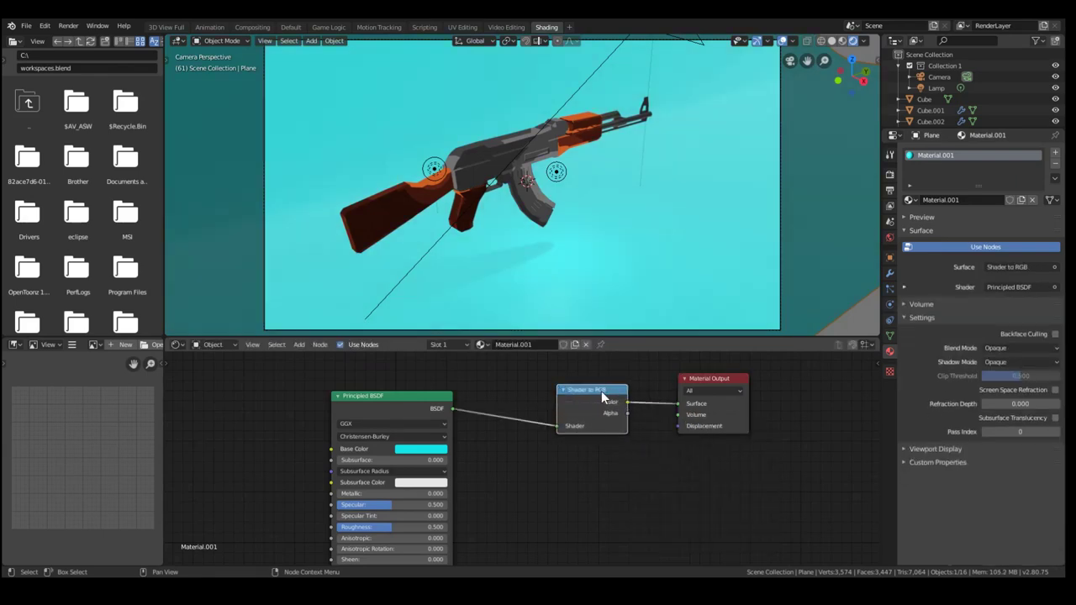
# Add a ColorRamp node between the backdrop's Shader to RGB and Material Output, and set its interpolation to Constant.
pyautogui.hotkey('shift', 'a')
pyautogui.moveTo(737, 492)
pyautogui.moveTo(740, 514)
pyautogui.click(811, 381)
pyautogui.click(568, 362)
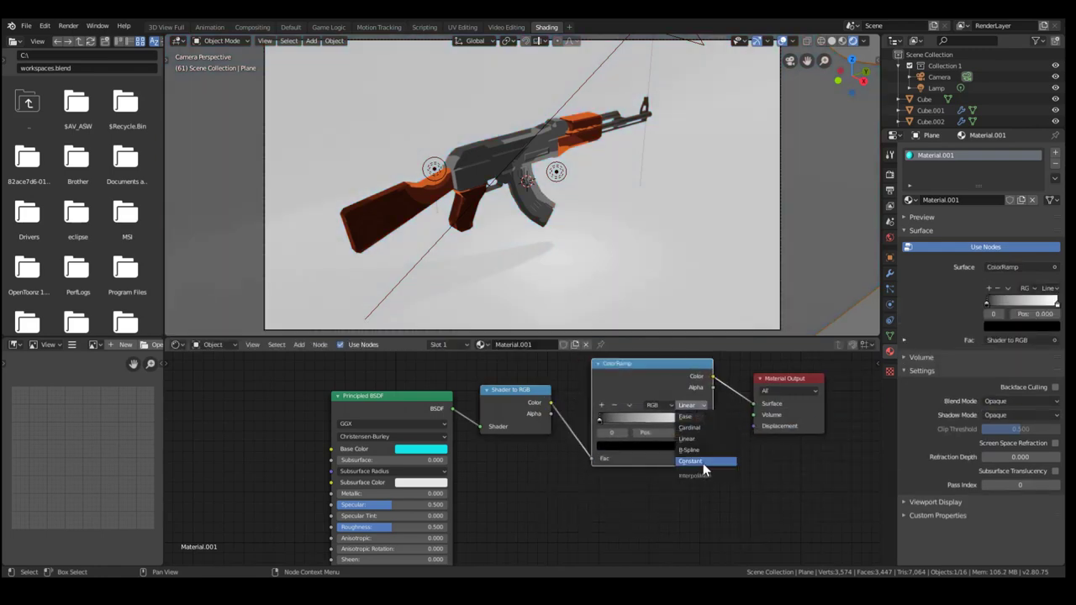
pyautogui.click(698, 460)
# Move the backdrop ramp's white stop to position 0.582 and recolor it bright cyan.
pyautogui.scroll(2, 702, 463)
pyautogui.moveTo(791, 406); pyautogui.dragTo(724, 402)
pyautogui.scroll(-2, 737, 76)
pyautogui.scroll(2, 557, 278)
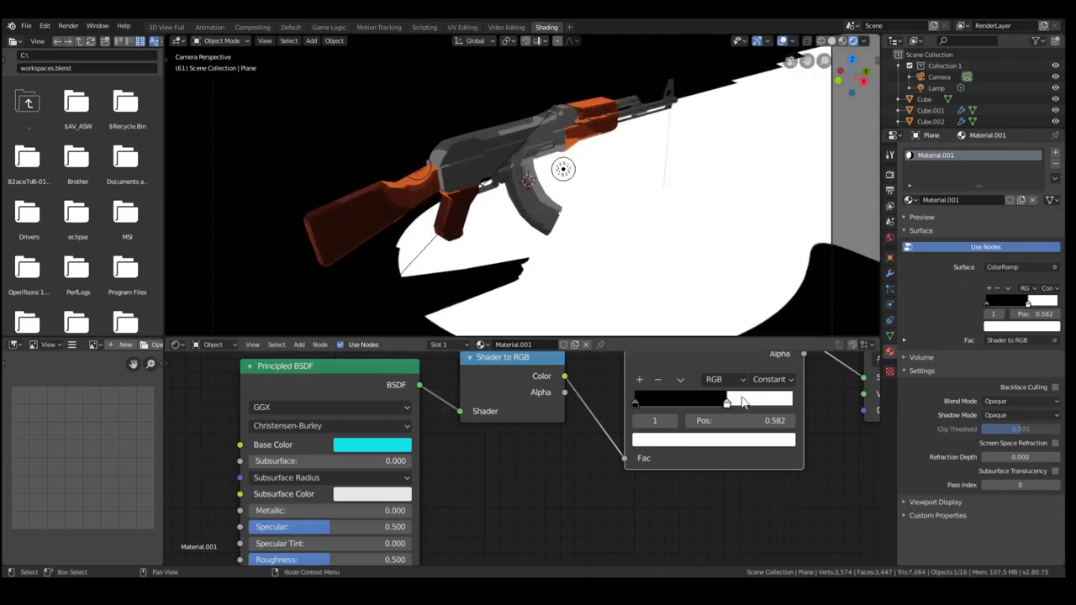
pyautogui.click(731, 439)
pyautogui.click(704, 247)
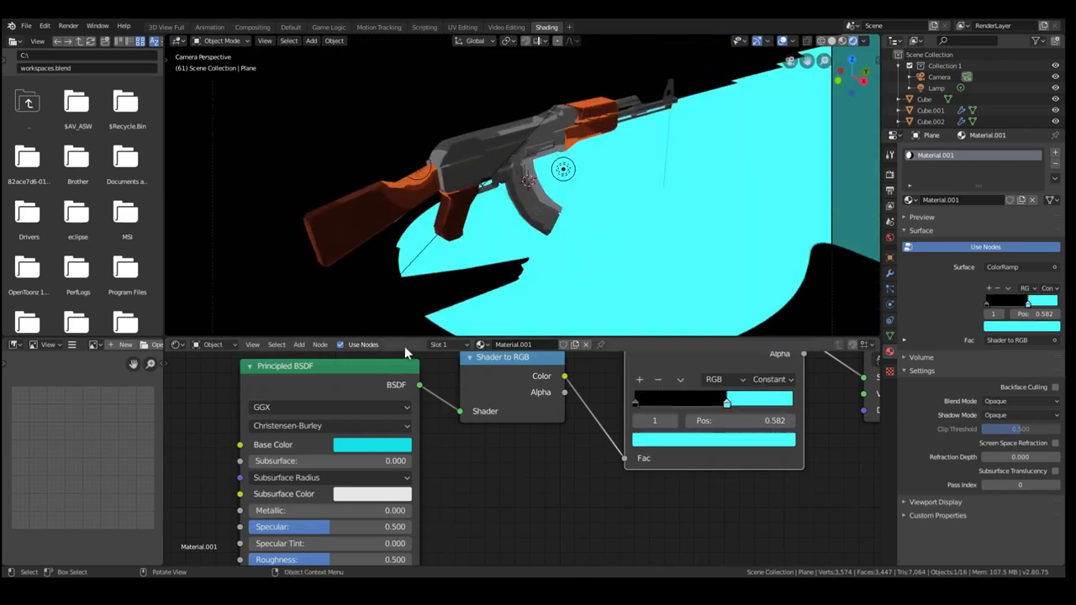
# Recolor the backdrop ramp's black first stop to a light sky blue.
pyautogui.click(641, 406)
pyautogui.click(687, 439)
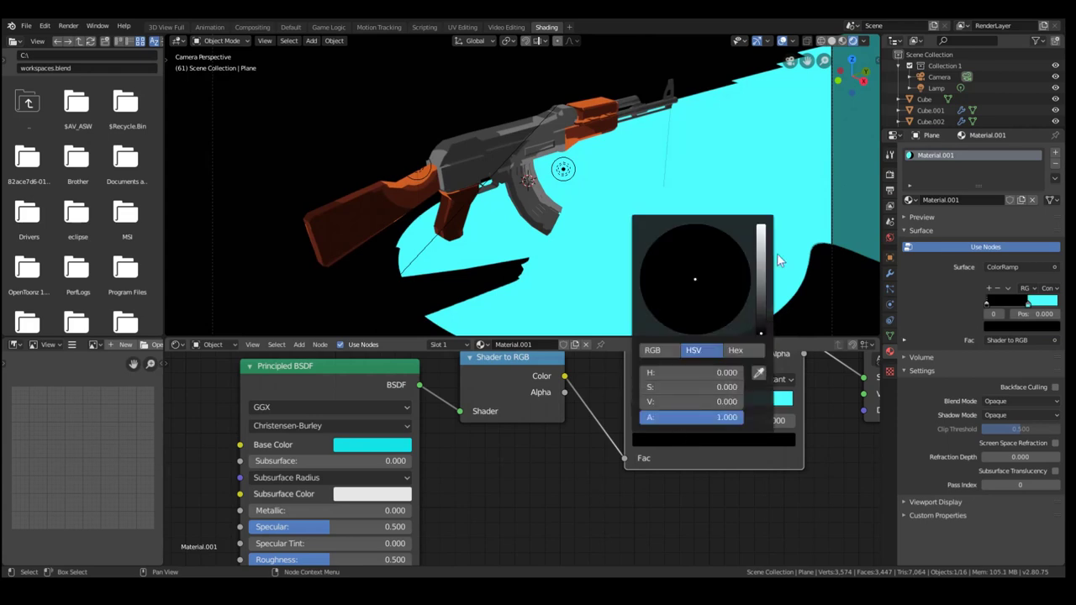
pyautogui.moveTo(754, 244); pyautogui.dragTo(702, 247)
pyautogui.click(716, 256)
pyautogui.scroll(-3, 569, 255)
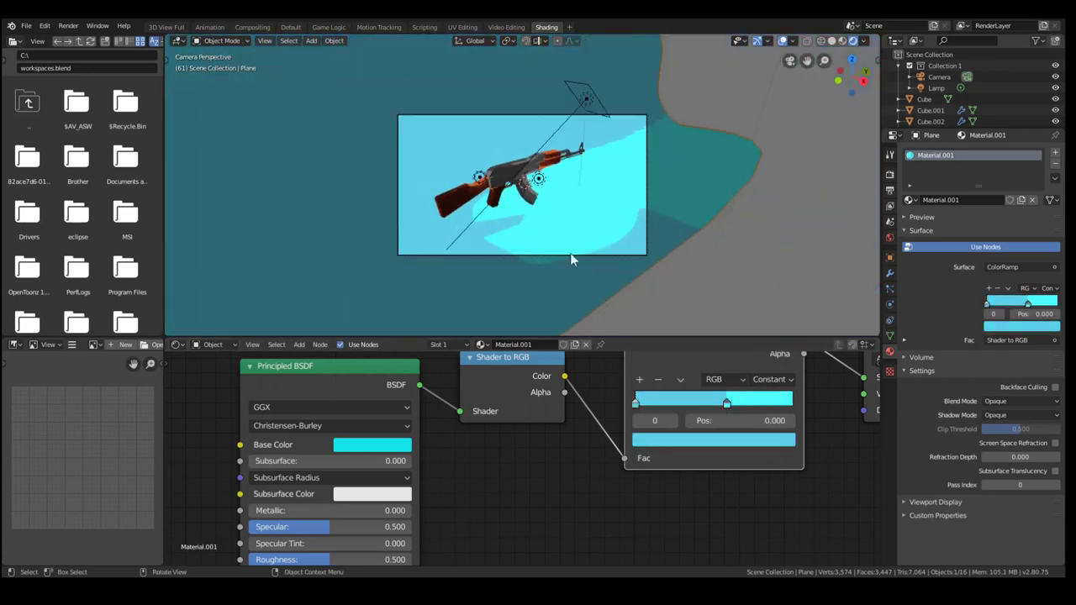
# Add a middle stop at 0.291 on the backdrop ramp and color it hue 0.529, saturation 0.641, value 0.910.
pyautogui.scroll(2, 684, 355)
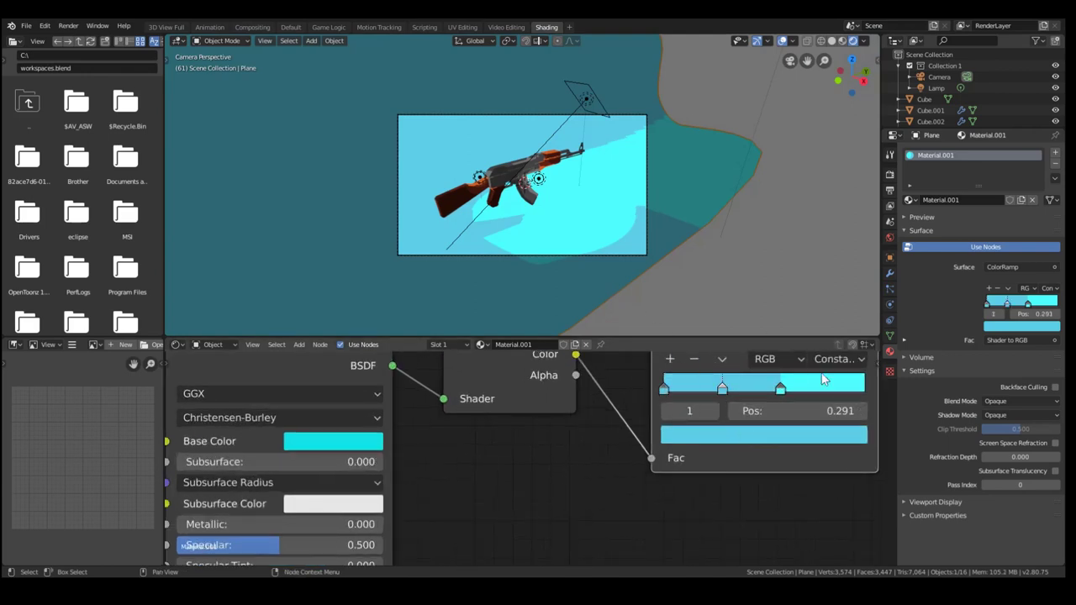
pyautogui.click(762, 436)
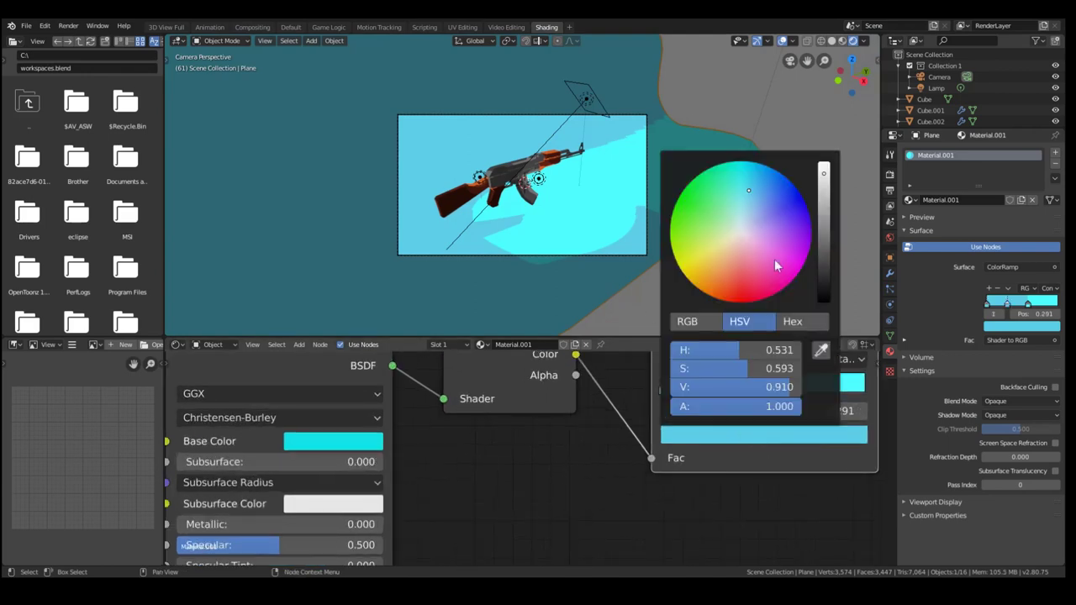
pyautogui.moveTo(742, 189); pyautogui.dragTo(749, 187)
# Switch the backdrop ramp to Ease interpolation, shifting the last stop slightly and the middle stop to 0.305.
pyautogui.click(845, 360)
pyautogui.click(843, 384)
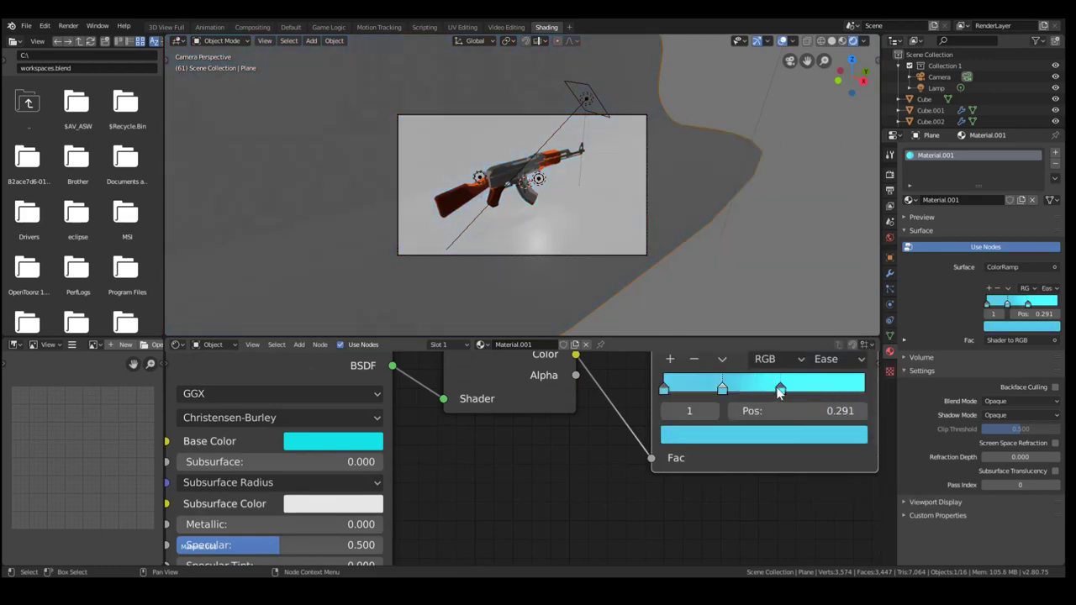
pyautogui.moveTo(780, 386); pyautogui.dragTo(786, 388)
pyautogui.moveTo(721, 389); pyautogui.dragTo(720, 393)
# Recolor the backdrop ramp's middle stop to a stronger blue and its first stop to a deeper royal blue.
pyautogui.click(742, 436)
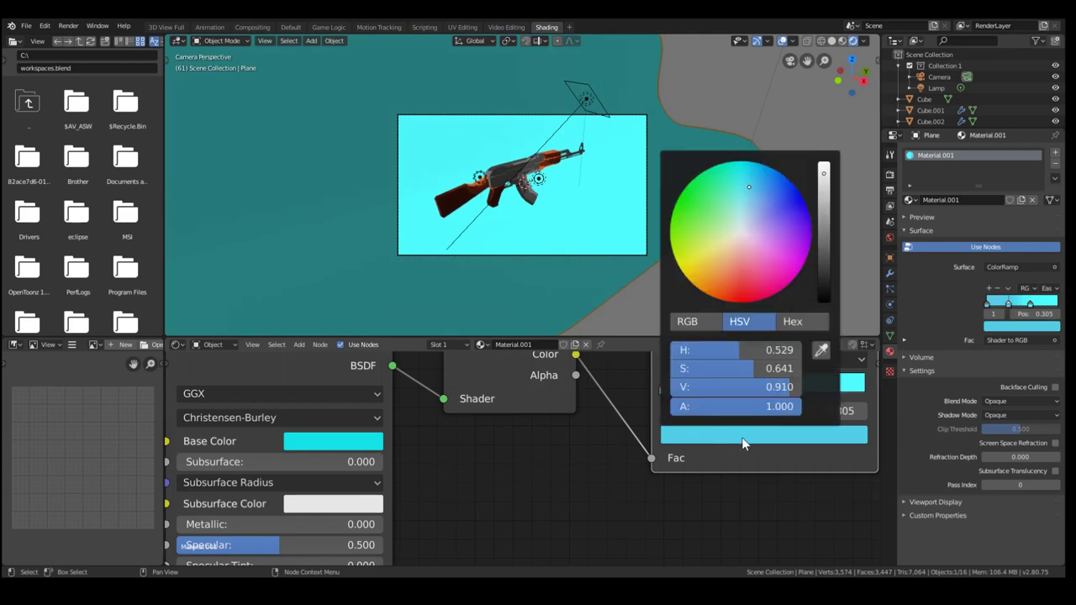
pyautogui.click(765, 194)
pyautogui.moveTo(769, 195)
pyautogui.mouseDown()
pyautogui.moveTo(753, 192)
pyautogui.moveTo(773, 198)
pyautogui.mouseUp()
pyautogui.click(664, 388)
pyautogui.click(700, 437)
# Return the backdrop ramp to Constant interpolation, with the middle stop at 0.559 and the first stop at 0.050.
pyautogui.click(832, 359)
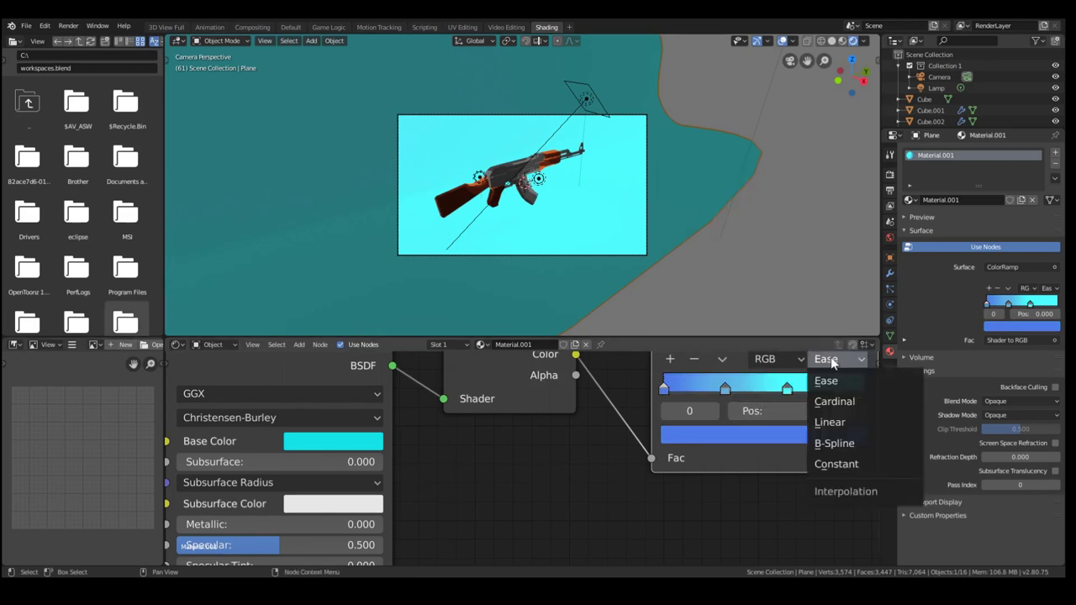
pyautogui.click(843, 466)
pyautogui.scroll(3, 593, 217)
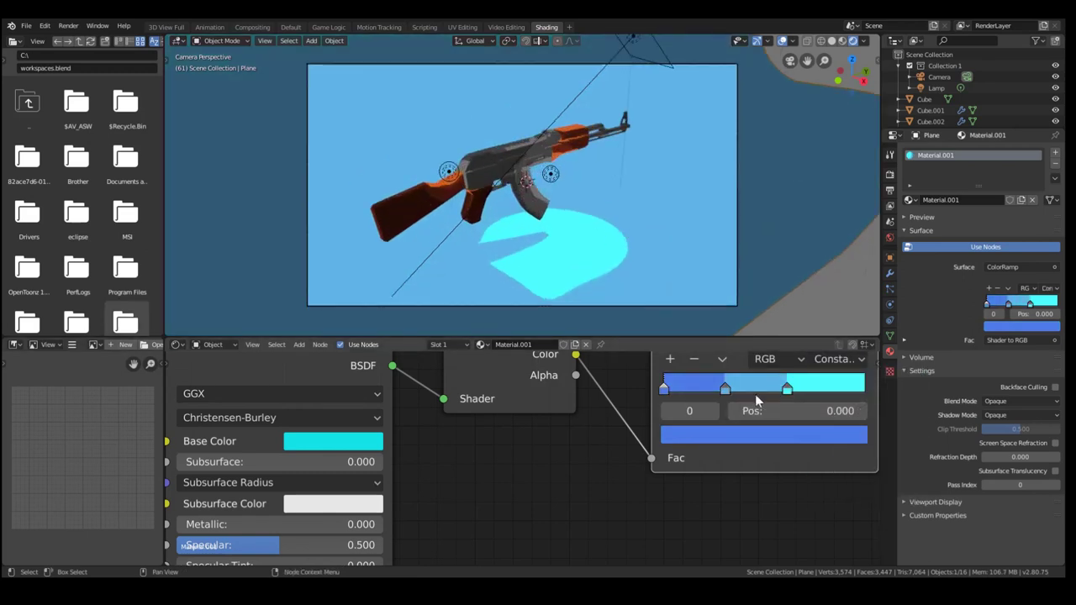
pyautogui.moveTo(725, 389)
pyautogui.mouseDown()
pyautogui.moveTo(712, 392)
pyautogui.moveTo(775, 395)
pyautogui.mouseUp()
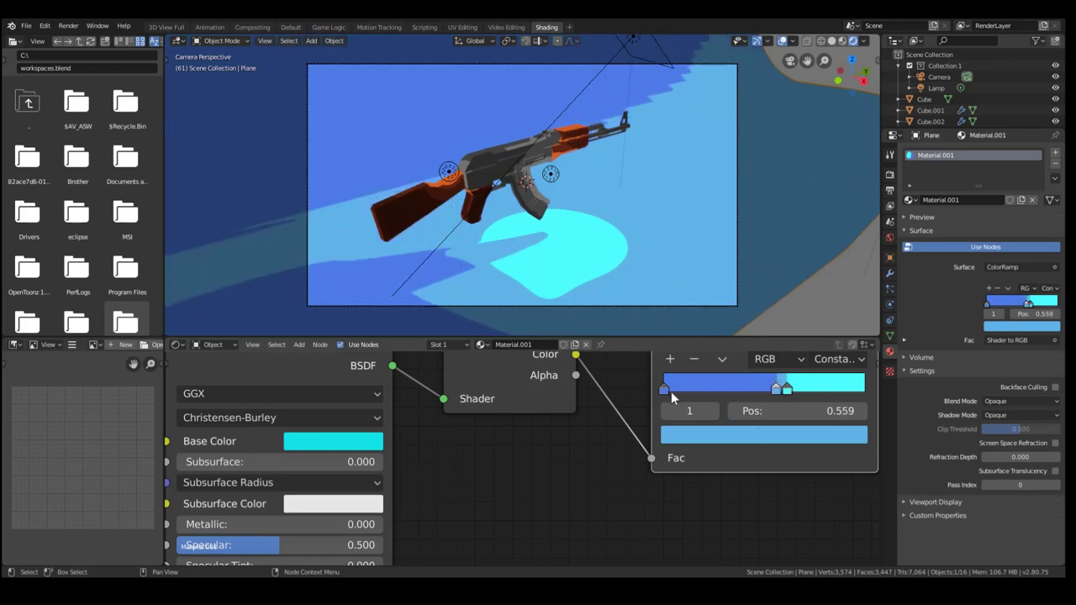
pyautogui.moveTo(665, 388)
pyautogui.mouseDown()
pyautogui.moveTo(718, 381)
pyautogui.moveTo(675, 392)
pyautogui.mouseUp()
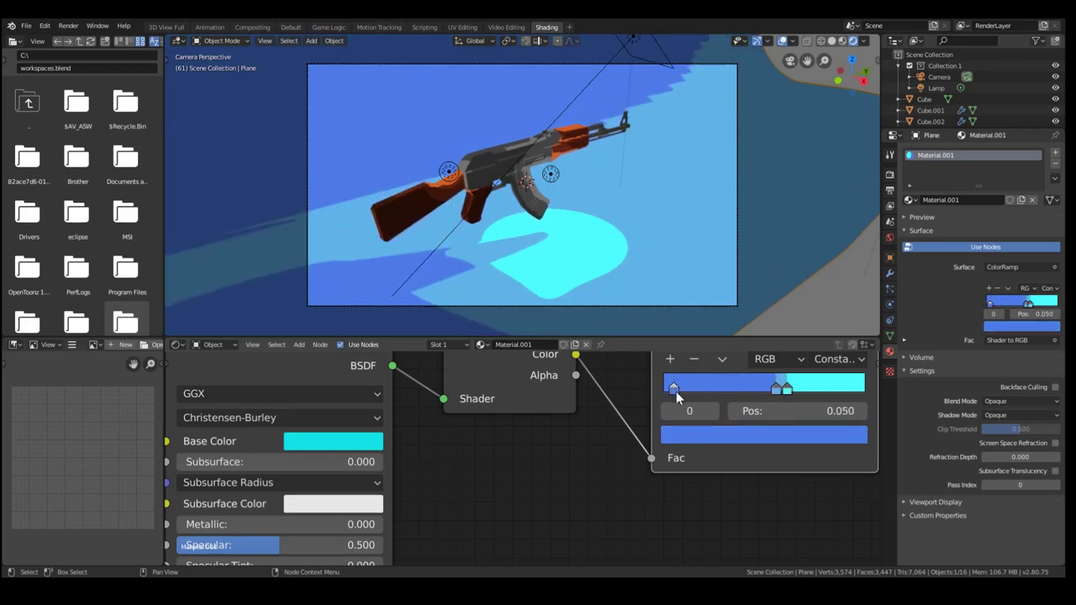
# Recolor the backdrop ramp's middle stop pale cyan and its first stop light blue, placing the first stop at 0.045.
pyautogui.click(780, 385)
pyautogui.click(756, 436)
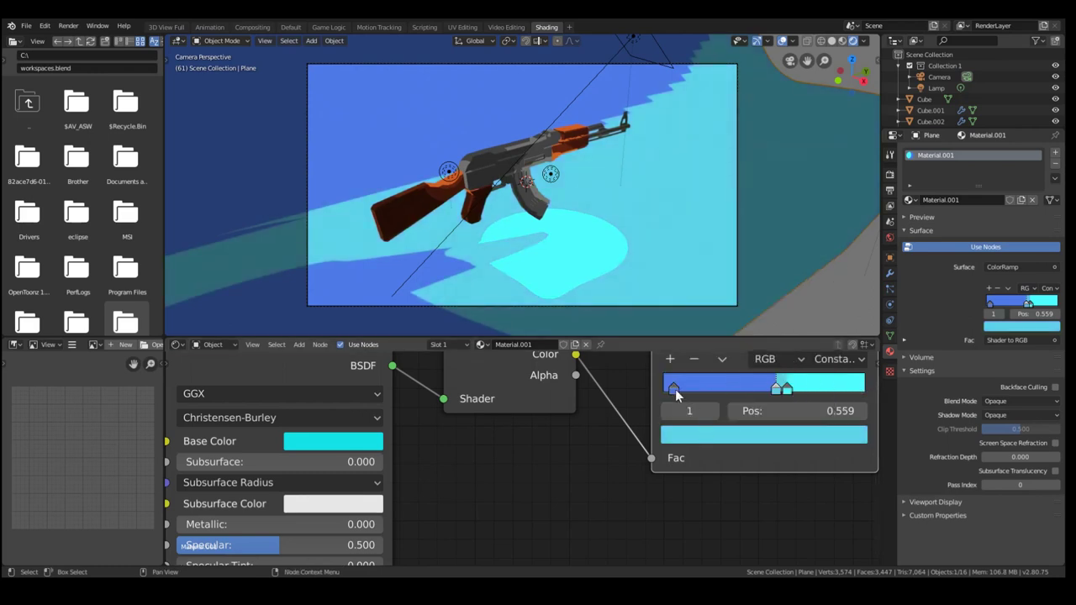
pyautogui.click(673, 386)
pyautogui.click(708, 432)
pyautogui.moveTo(764, 189); pyautogui.dragTo(743, 199)
# Shift the point light beside the magazine along the Z axis and lower its power to 4.
pyautogui.scroll(-4, 575, 281)
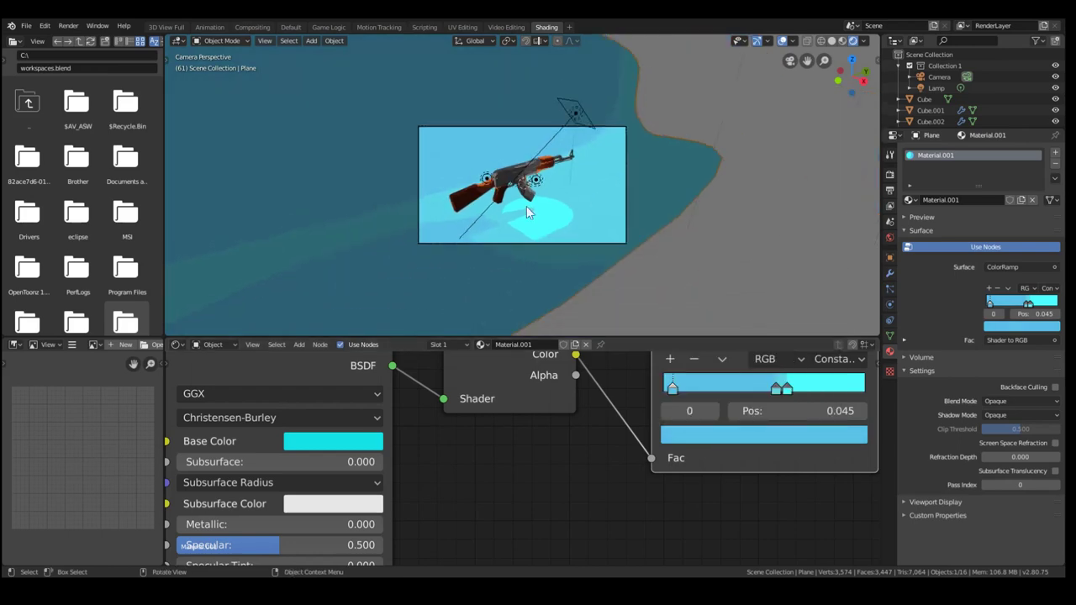
pyautogui.click(535, 183)
pyautogui.press('g')
pyautogui.press('z')
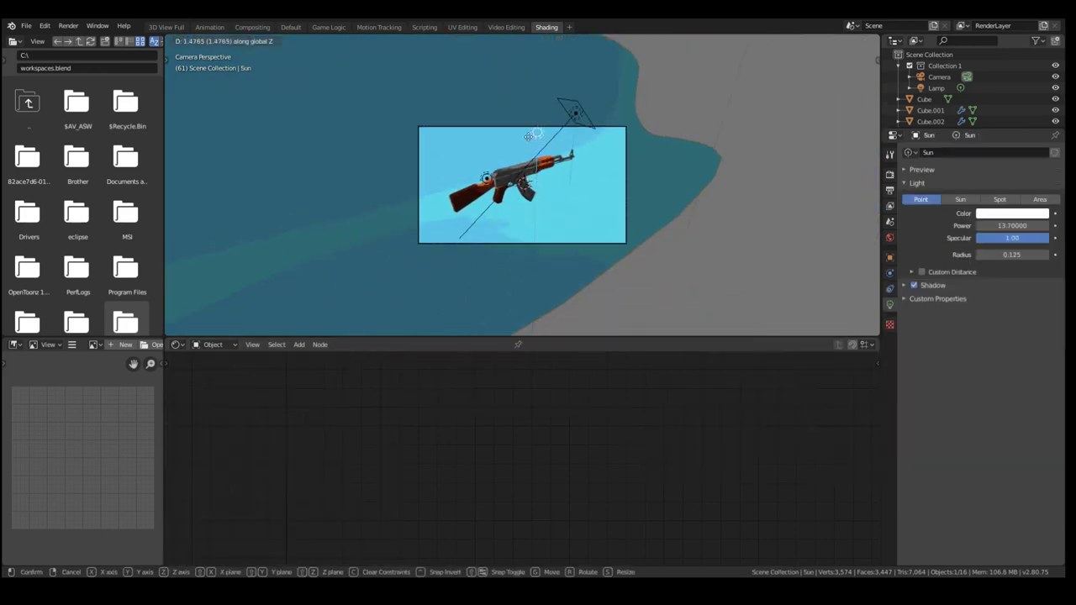
pyautogui.click(538, 168)
pyautogui.scroll(5, 572, 192)
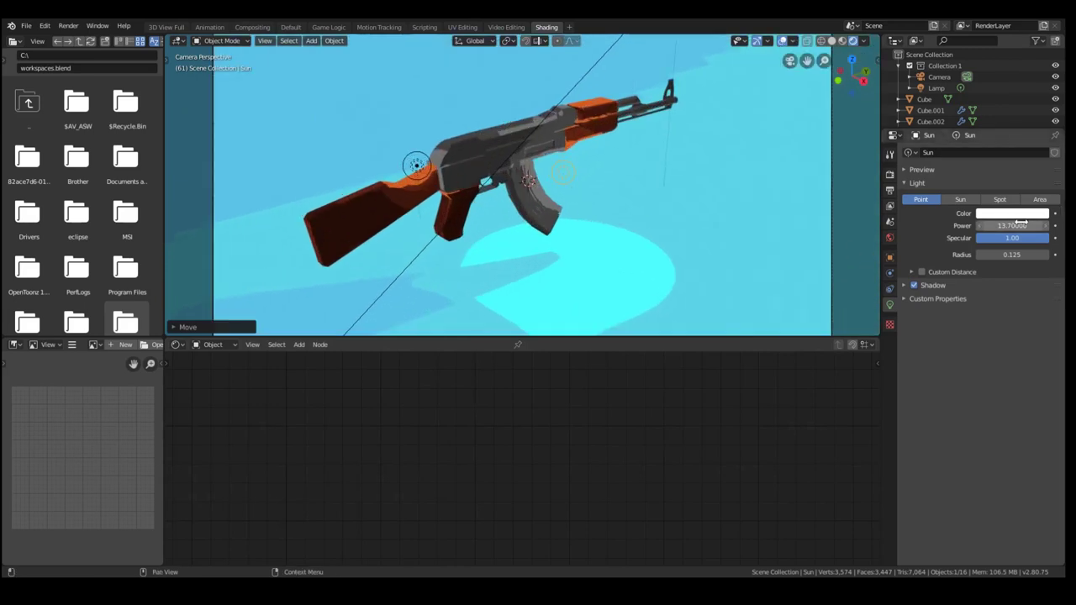
pyautogui.moveTo(1020, 223); pyautogui.dragTo(965, 224)
pyautogui.scroll(-3, 682, 282)
pyautogui.click(581, 214)
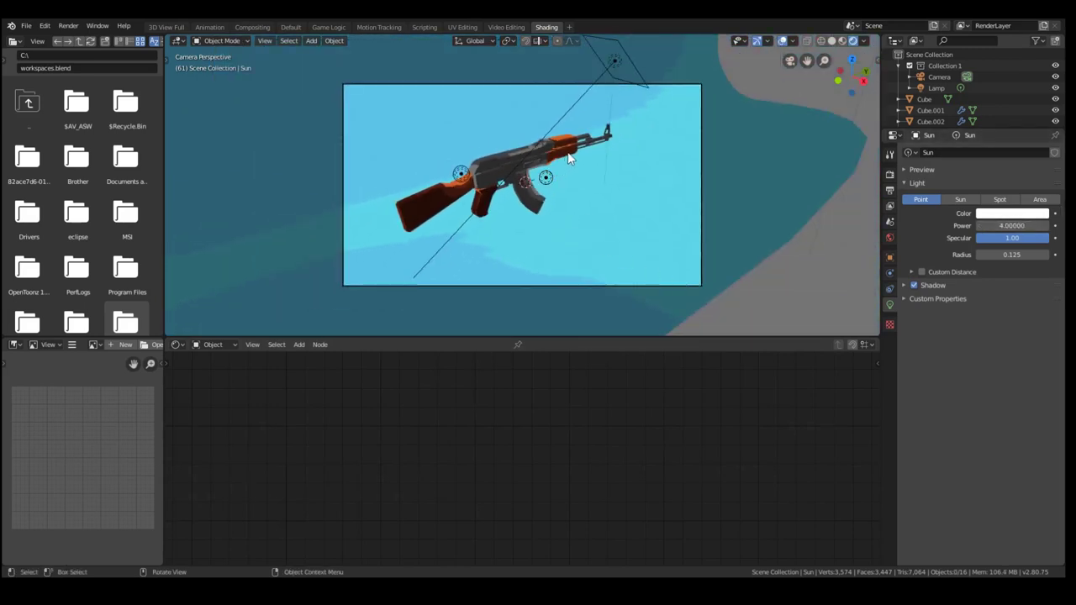
# Select the area light above the muzzle and move it slightly down toward the rifle.
pyautogui.scroll(2, 562, 146)
pyautogui.click(585, 83)
pyautogui.click(586, 85)
pyautogui.scroll(-2, 587, 90)
pyautogui.press('g')
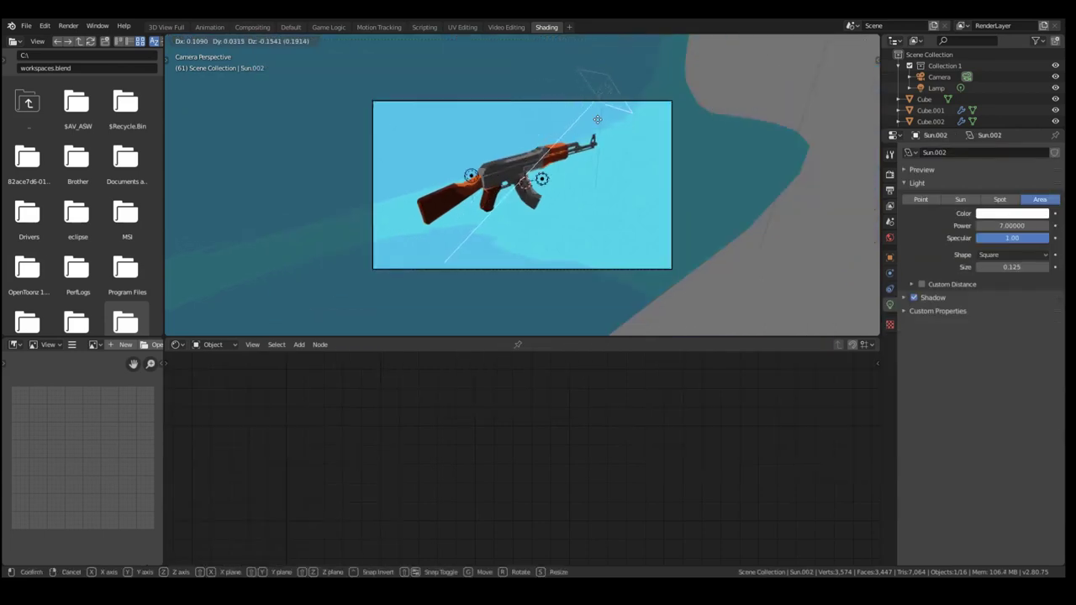
pyautogui.click(597, 119)
# Set the area light's power to 18.8, checking the rifle's shading in camera view.
pyautogui.moveTo(505, 140); pyautogui.dragTo(554, 230, button='middle')
pyautogui.moveTo(1005, 225)
pyautogui.mouseDown()
pyautogui.moveTo(1048, 226)
pyautogui.moveTo(1008, 226)
pyautogui.mouseUp()
pyautogui.moveTo(637, 161); pyautogui.dragTo(677, 213, button='middle')
pyautogui.press('KP_0')
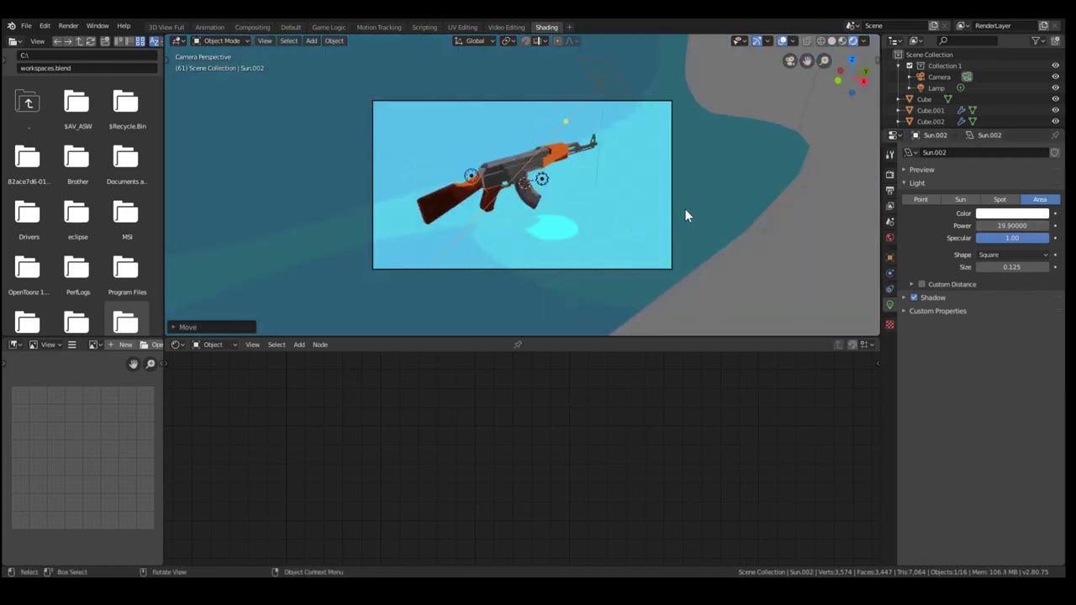
pyautogui.scroll(6, 684, 203)
pyautogui.moveTo(1000, 222); pyautogui.dragTo(1013, 225)
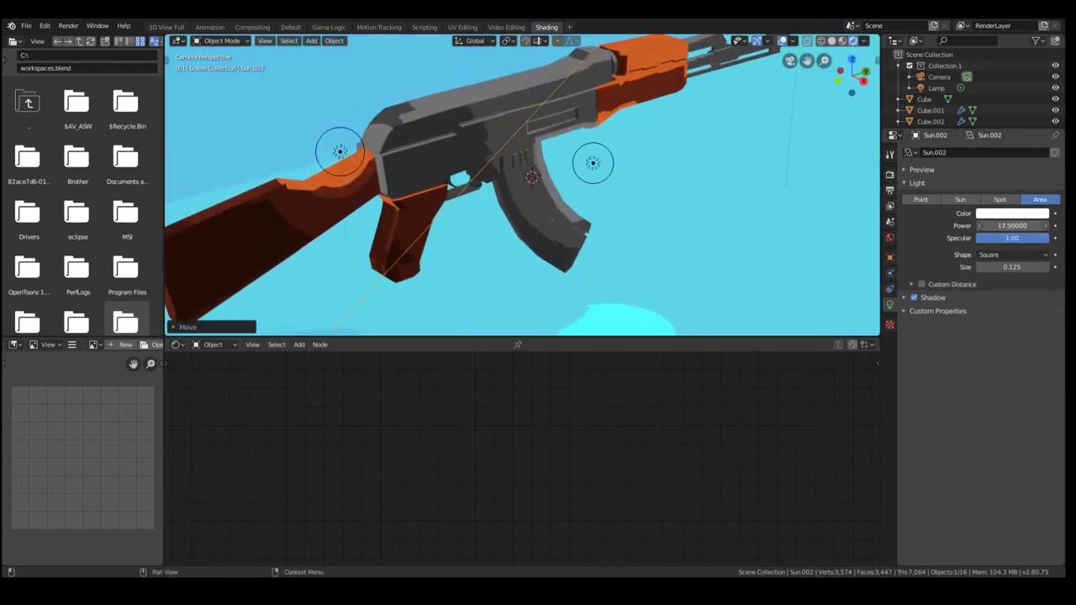
pyautogui.scroll(-5, 636, 204)
pyautogui.scroll(3, 508, 219)
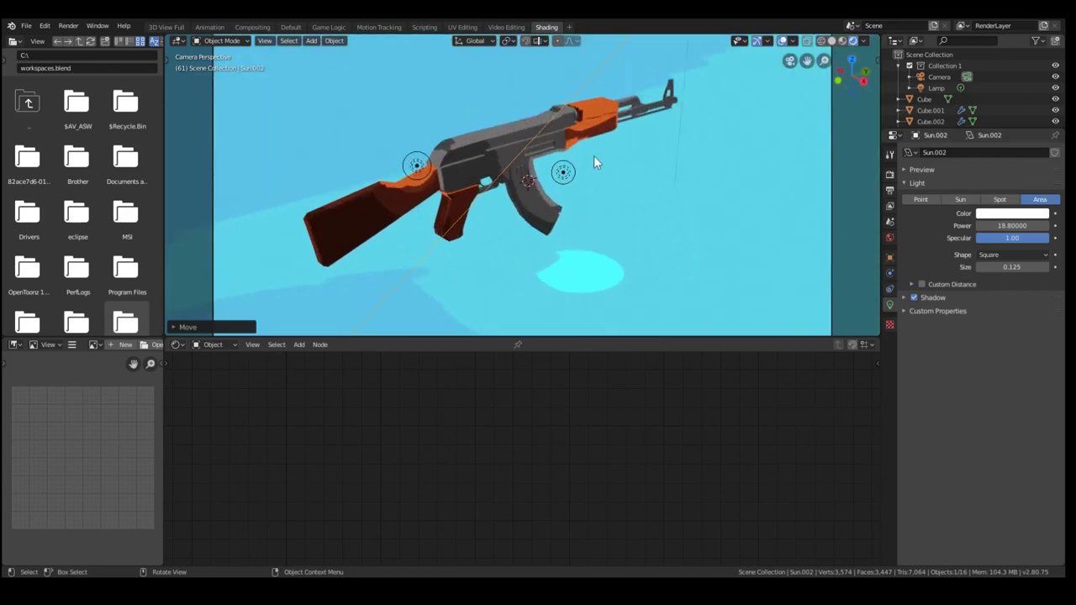
# Reposition the point light above the stock slightly away from the rear of the receiver.
pyautogui.click(545, 177)
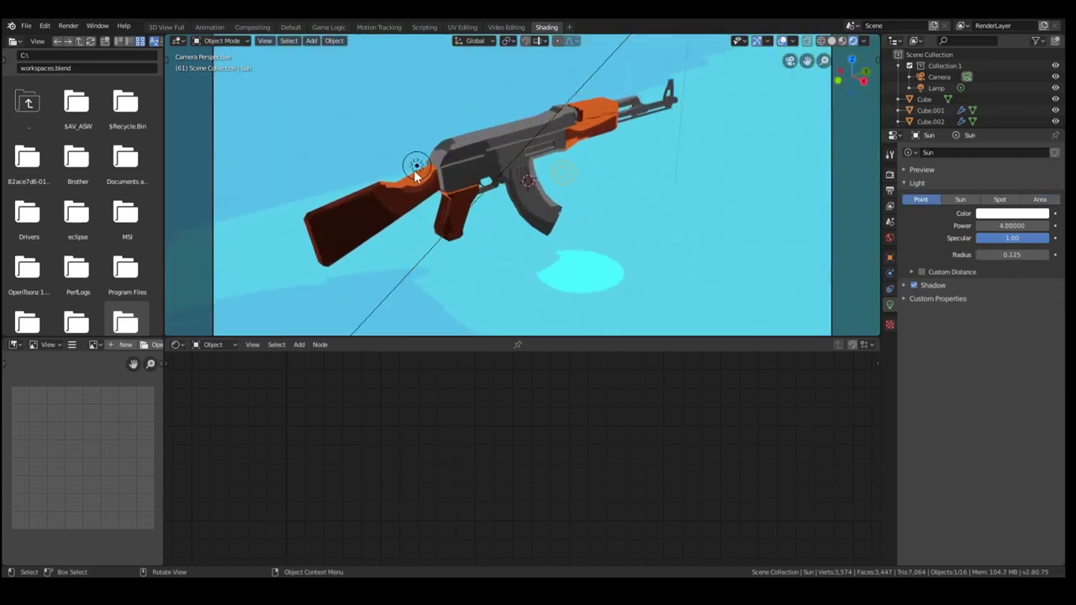
pyautogui.click(414, 171)
pyautogui.press('g')
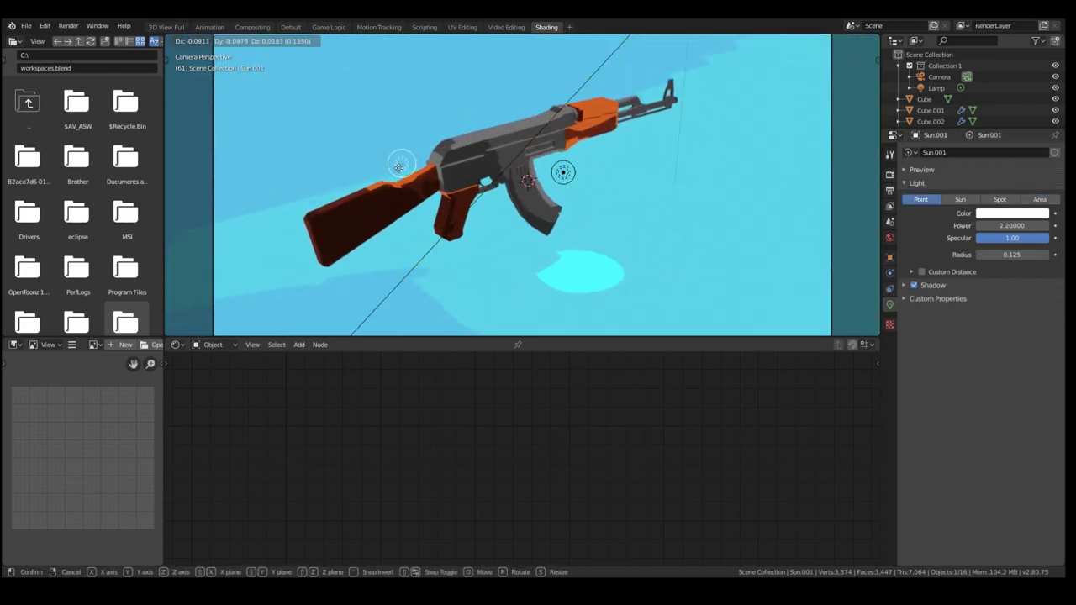
pyautogui.click(416, 178)
pyautogui.scroll(3, 416, 178)
pyautogui.scroll(-4, 416, 178)
pyautogui.scroll(5, 464, 183)
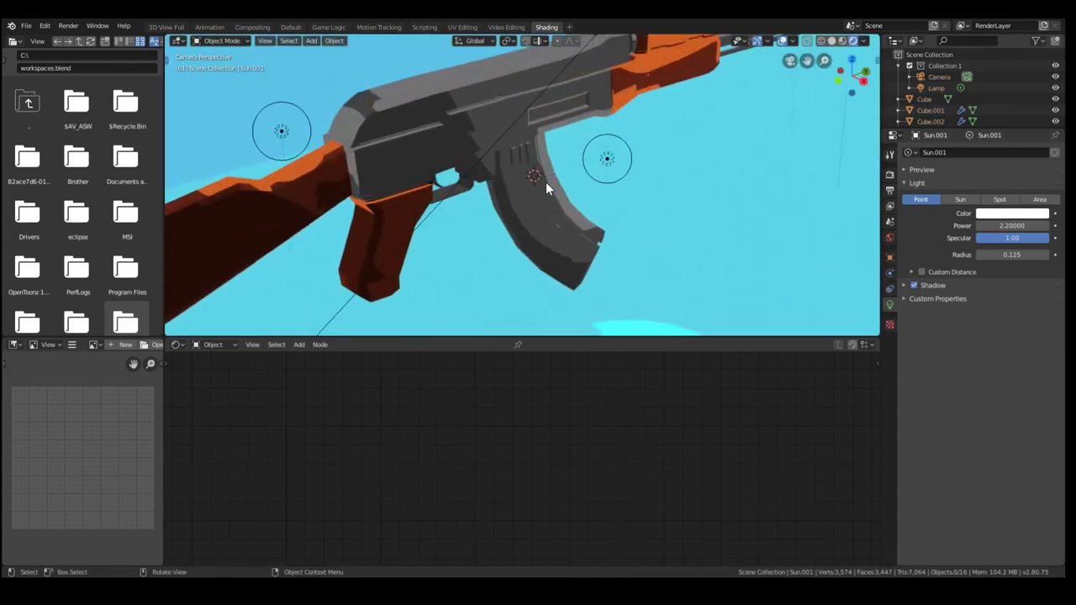
pyautogui.scroll(-1, 565, 225)
# Examine the magazine's gunmetal shading up close from several angles and in camera view.
pyautogui.click(607, 174)
pyautogui.scroll(4, 550, 183)
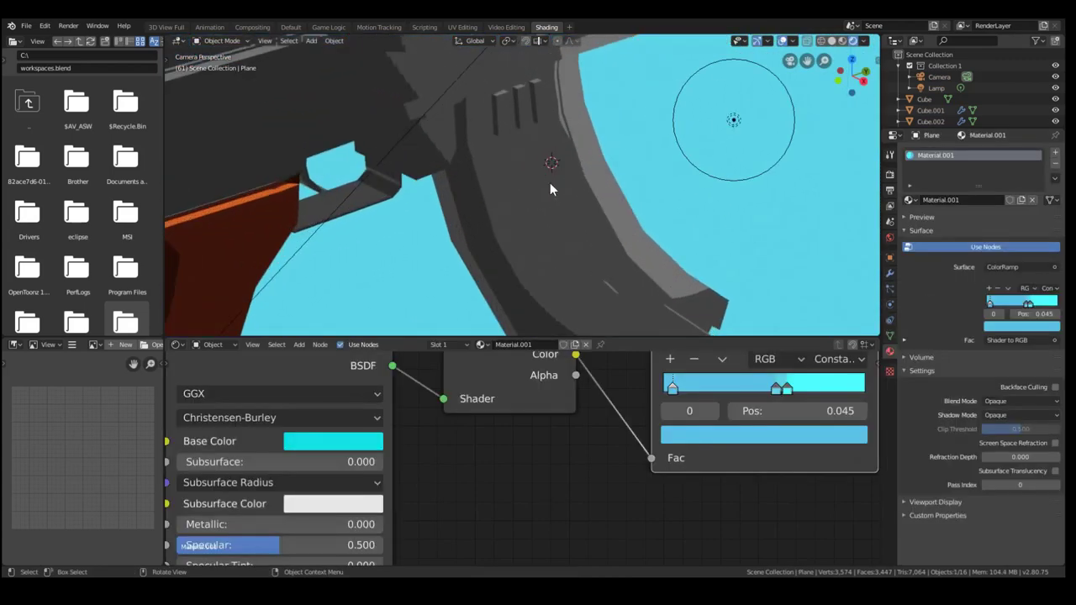
pyautogui.click(515, 112)
pyautogui.moveTo(511, 130); pyautogui.dragTo(542, 189, button='middle')
pyautogui.scroll(6, 542, 187)
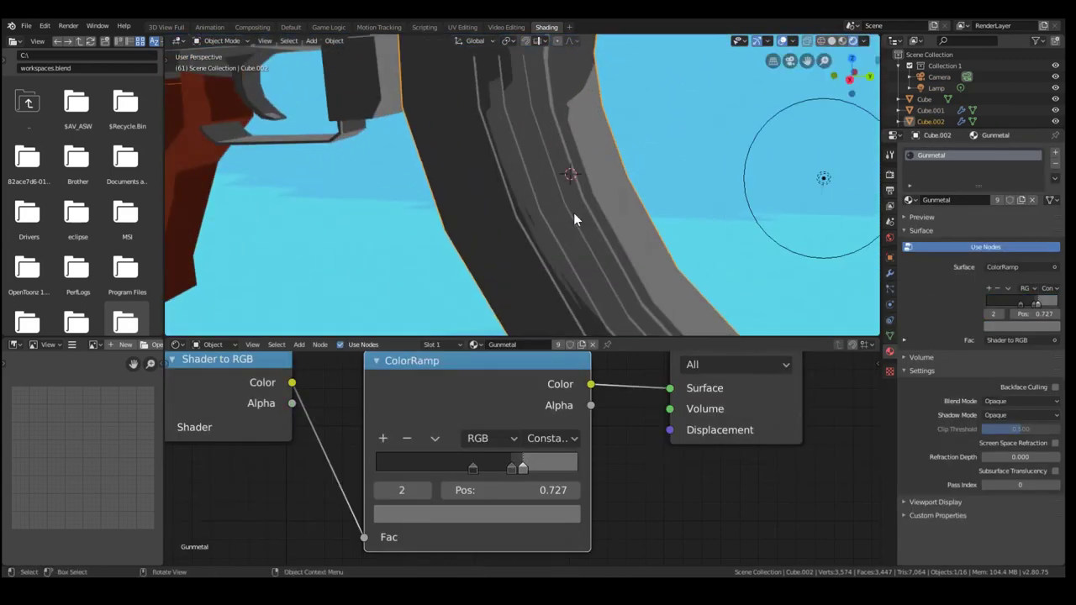
pyautogui.scroll(-3, 549, 215)
pyautogui.press('KP_1')
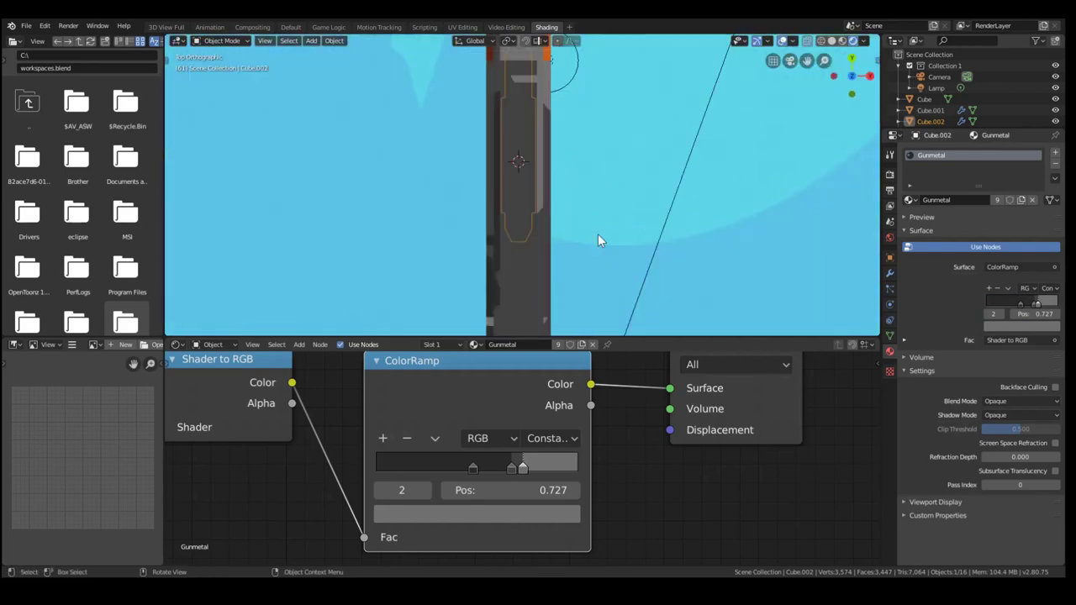
pyautogui.press('KP_0')
pyautogui.press('KP_1')
pyautogui.press('KP_0')
pyautogui.scroll(-3, 597, 240)
# Reposition the point light beside the magazine, adjusting it along the X axis so it relights the magazine's ribs.
pyautogui.click(655, 140)
pyautogui.press('g')
pyautogui.press('x')
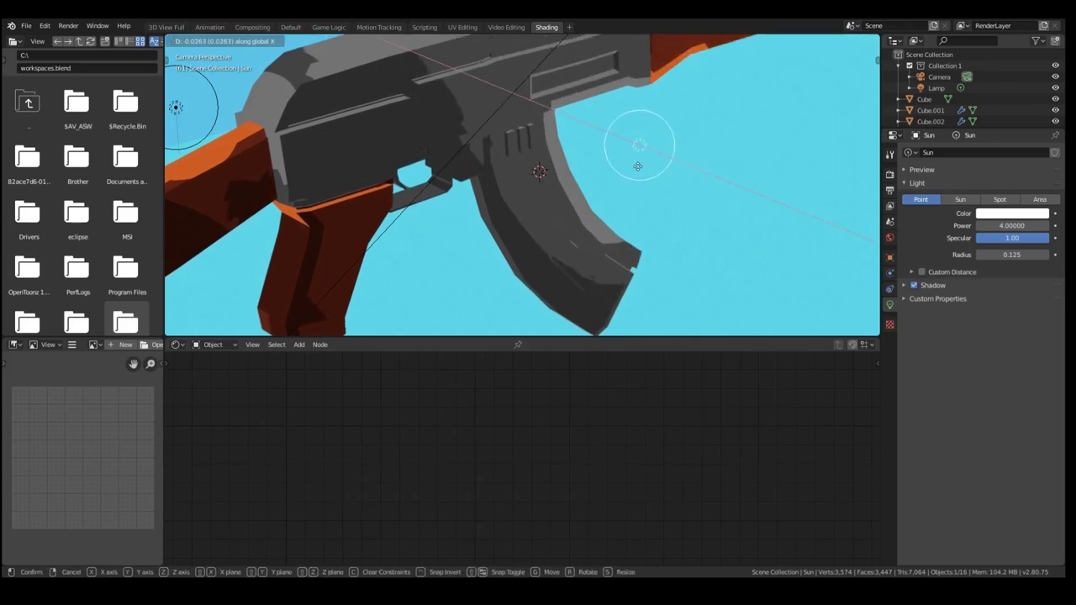
pyautogui.click(637, 167)
pyautogui.press('g')
pyautogui.click(675, 190)
pyautogui.moveTo(693, 198); pyautogui.dragTo(699, 209, button='middle')
pyautogui.press('KP_0')
pyautogui.press('g')
pyautogui.press('x')
pyautogui.click(617, 213)
pyautogui.scroll(-6, 609, 201)
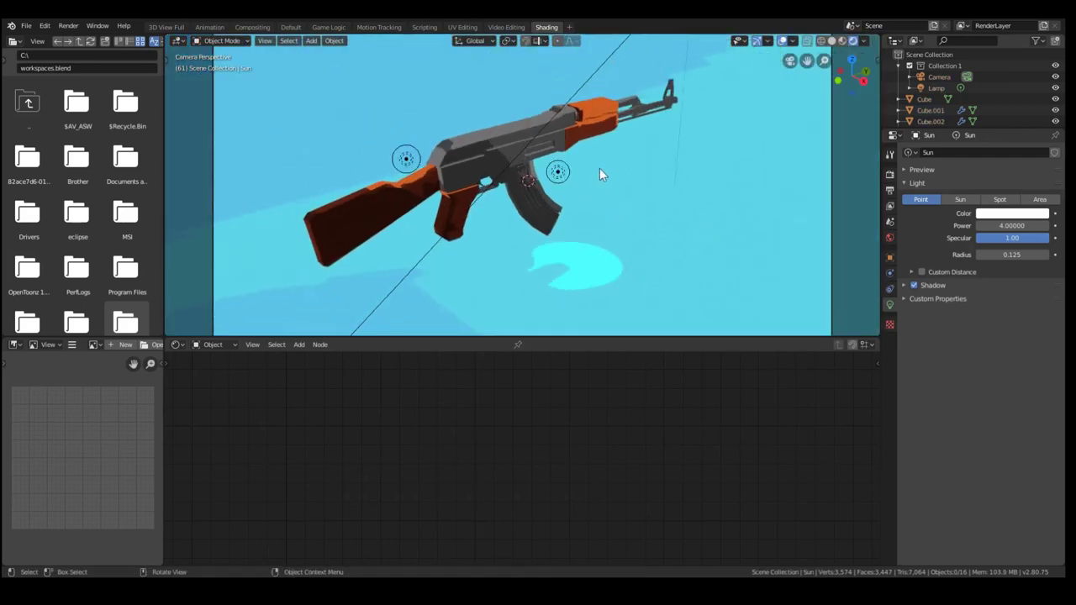
pyautogui.scroll(-6, 601, 202)
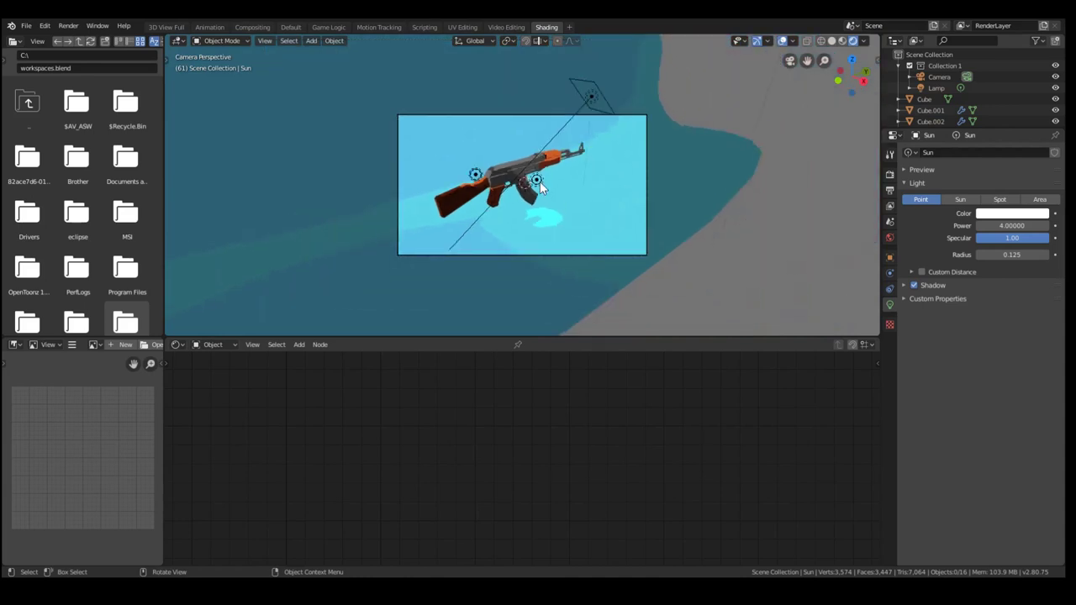
# Remove the Shader to RGB and ColorRamp nodes from the backdrop's material and connect the Principled BSDF directly to the Material Output.
pyautogui.click(621, 218)
pyautogui.scroll(-1, 596, 411)
pyautogui.scroll(5, 625, 194)
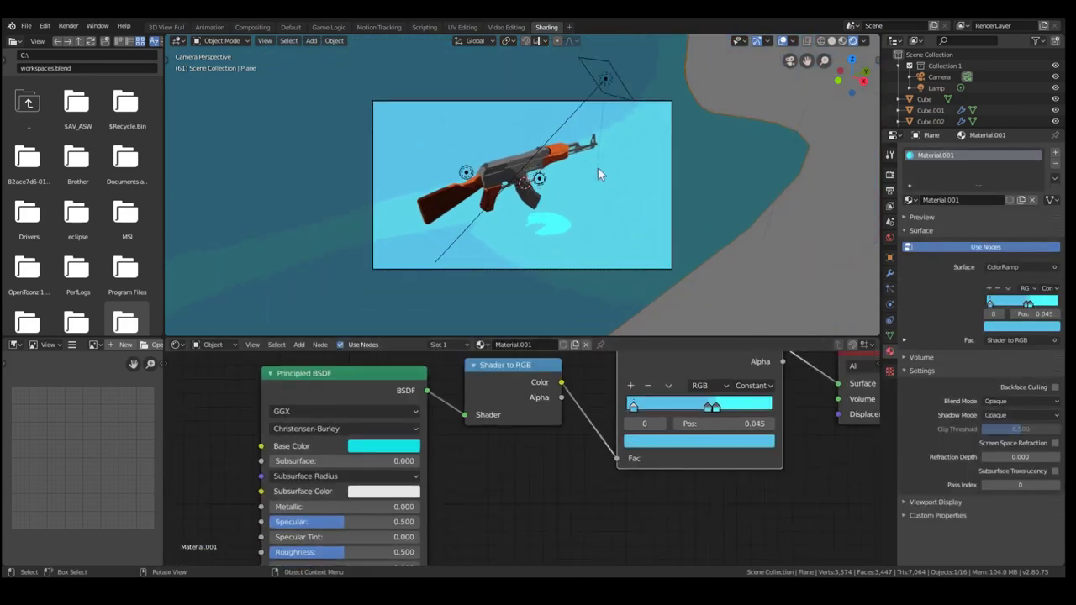
pyautogui.scroll(-4, 657, 386)
pyautogui.press('x')
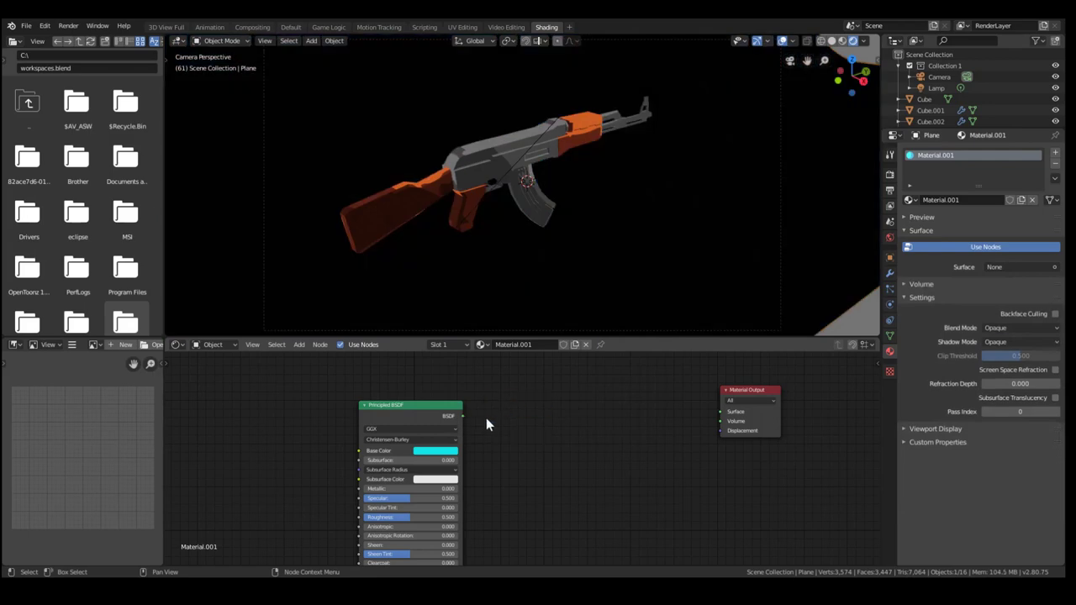
pyautogui.moveTo(462, 416); pyautogui.dragTo(729, 412)
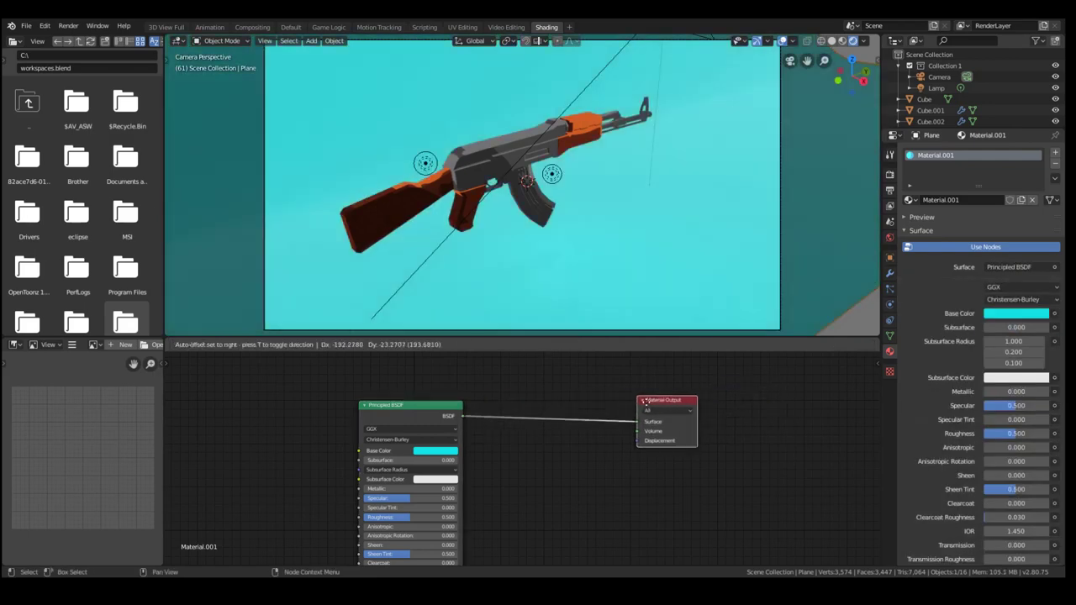
pyautogui.moveTo(640, 402); pyautogui.dragTo(571, 411)
pyautogui.moveTo(412, 417); pyautogui.dragTo(438, 410)
# Enable Screen Space Reflections for the Eevee render engine.
pyautogui.scroll(-2, 430, 226)
pyautogui.scroll(12, 468, 188)
pyautogui.scroll(-10, 497, 246)
pyautogui.scroll(-5, 497, 245)
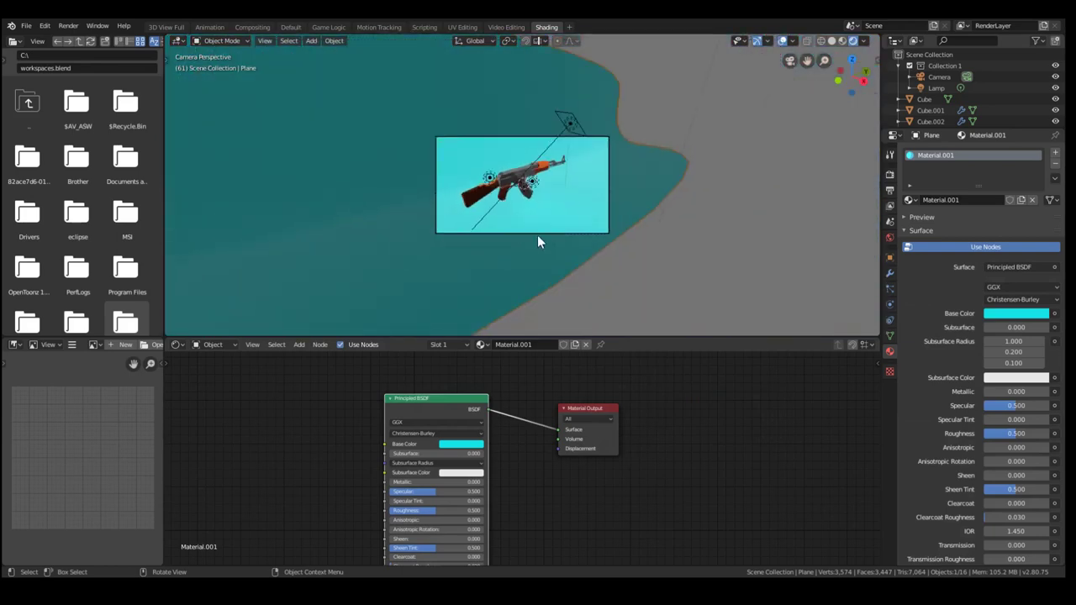
pyautogui.click(889, 190)
pyautogui.click(889, 174)
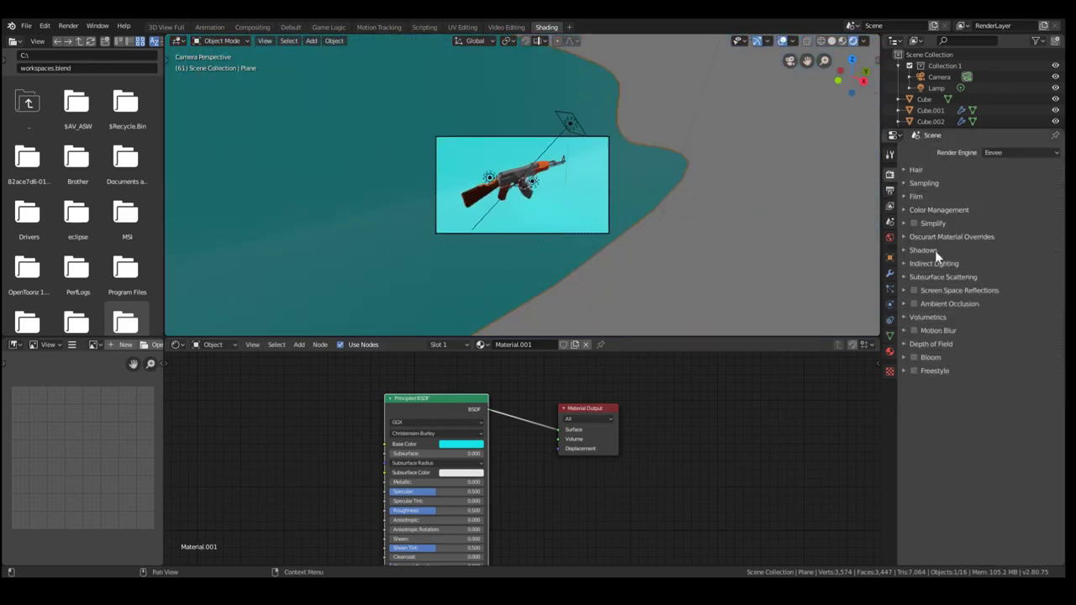
pyautogui.click(913, 291)
pyautogui.scroll(5, 648, 209)
pyautogui.scroll(-4, 624, 208)
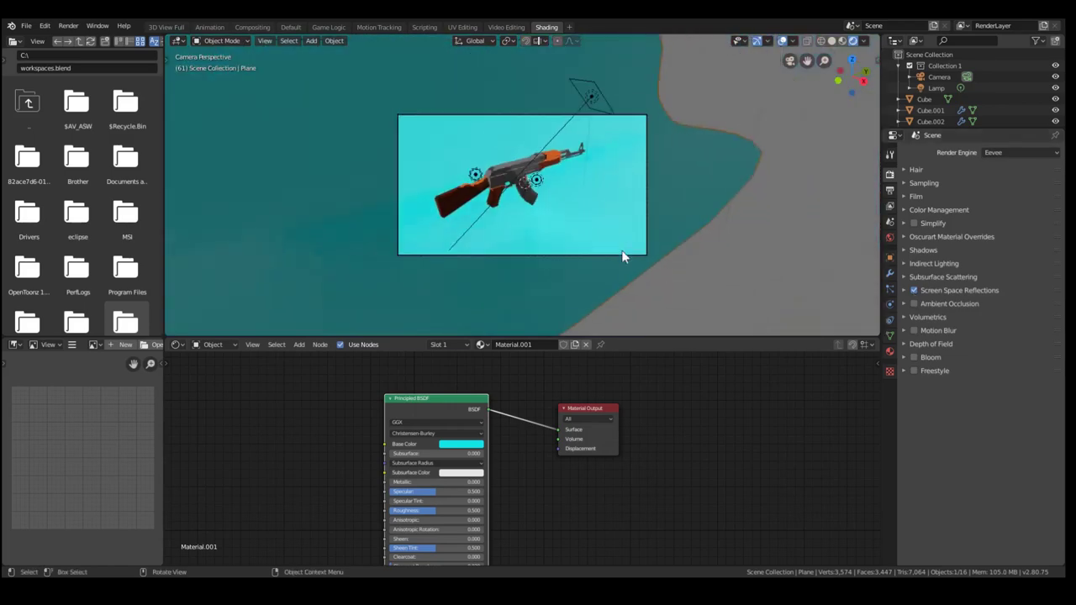
# Raise the backdrop plane slightly along the Z axis so it sits closer beneath the rifle.
pyautogui.press('g')
pyautogui.press('z')
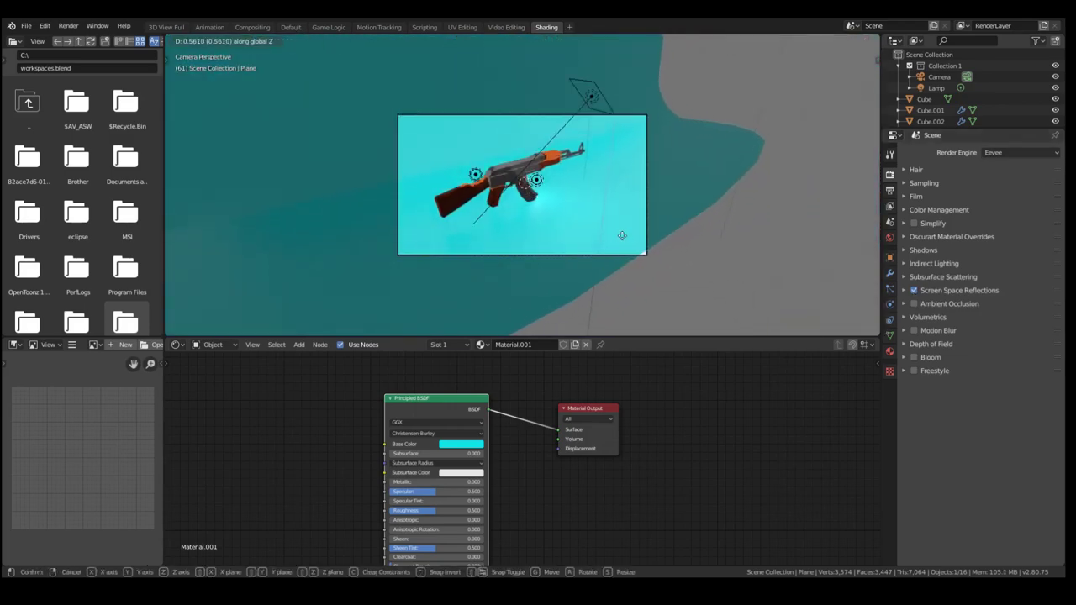
pyautogui.click(620, 238)
pyautogui.scroll(6, 588, 235)
pyautogui.scroll(-6, 572, 244)
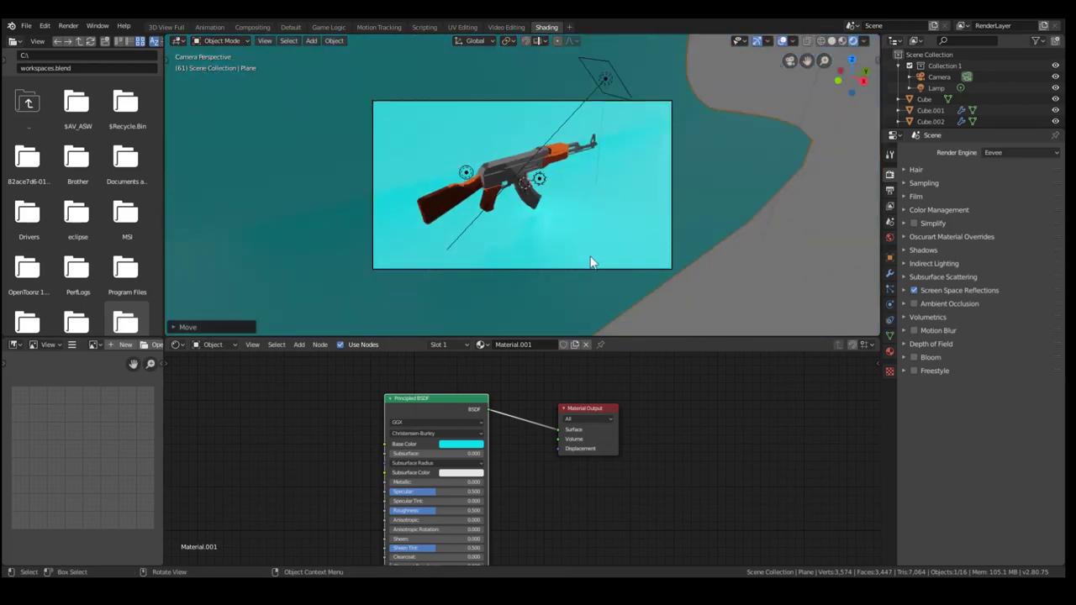
pyautogui.scroll(-1, 420, 500)
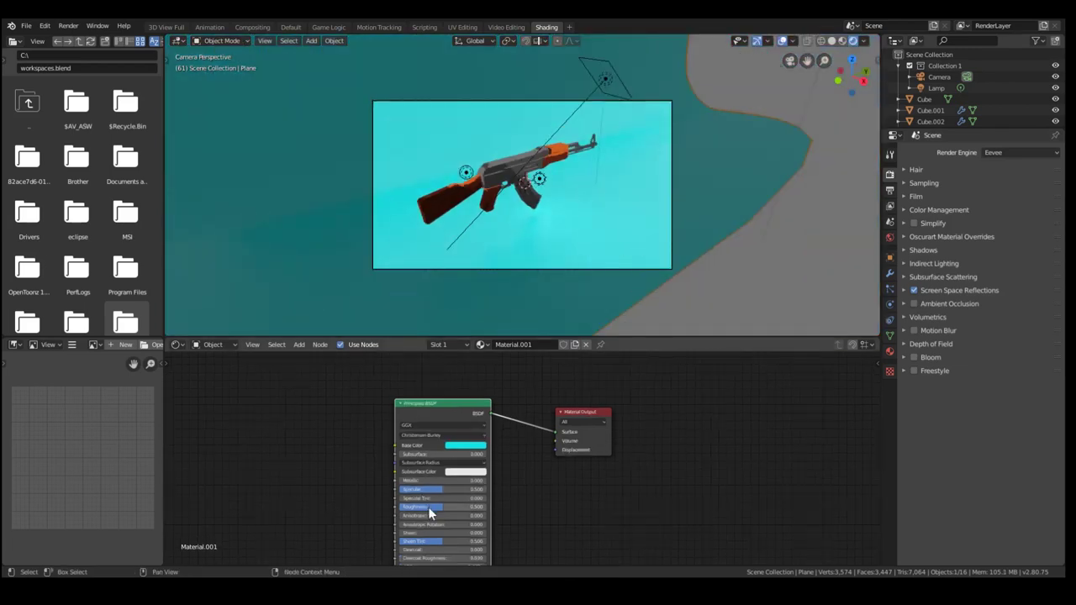
# Make the backdrop material reflective with a roughness of about 0.145 and a metallic value of about 0.045.
pyautogui.moveTo(428, 506); pyautogui.dragTo(394, 507)
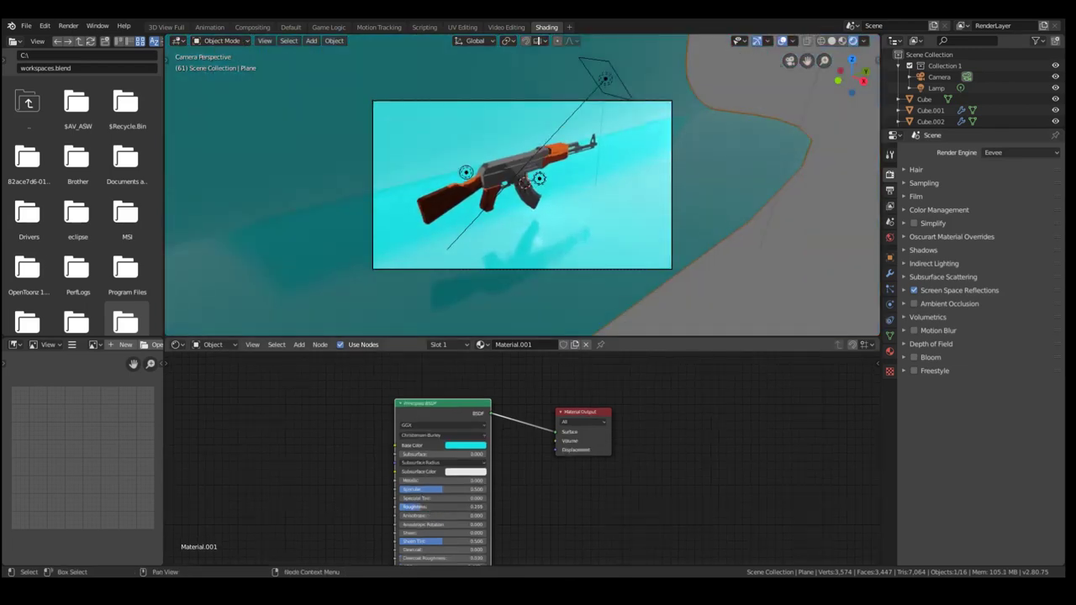
pyautogui.moveTo(409, 454); pyautogui.dragTo(415, 454)
pyautogui.hotkey('alt', 'a')
pyautogui.scroll(3, 492, 239)
pyautogui.scroll(-2, 492, 240)
pyautogui.scroll(5, 538, 215)
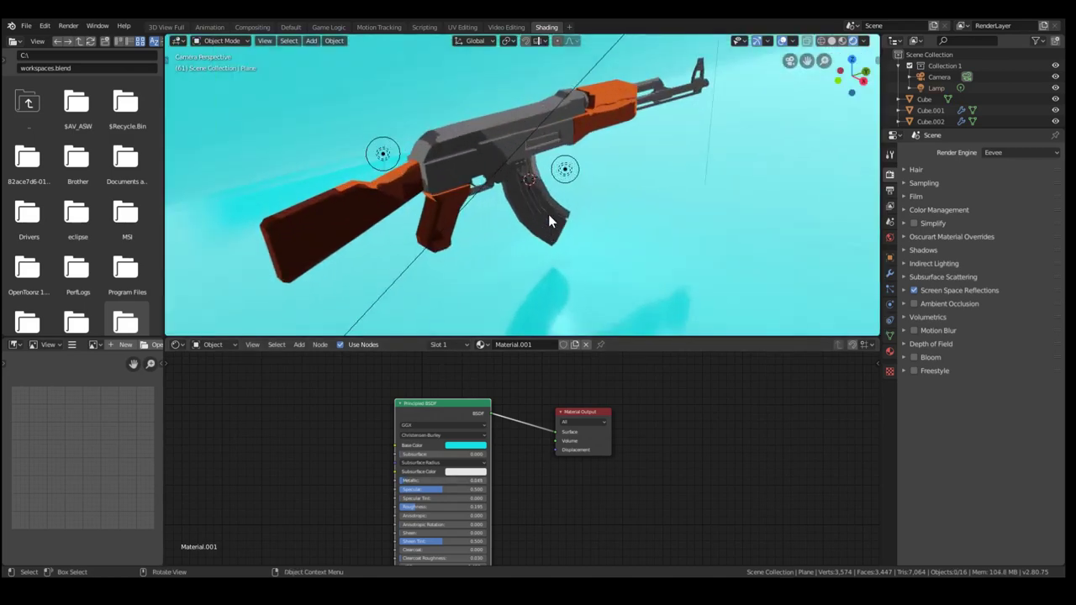
pyautogui.scroll(-4, 548, 216)
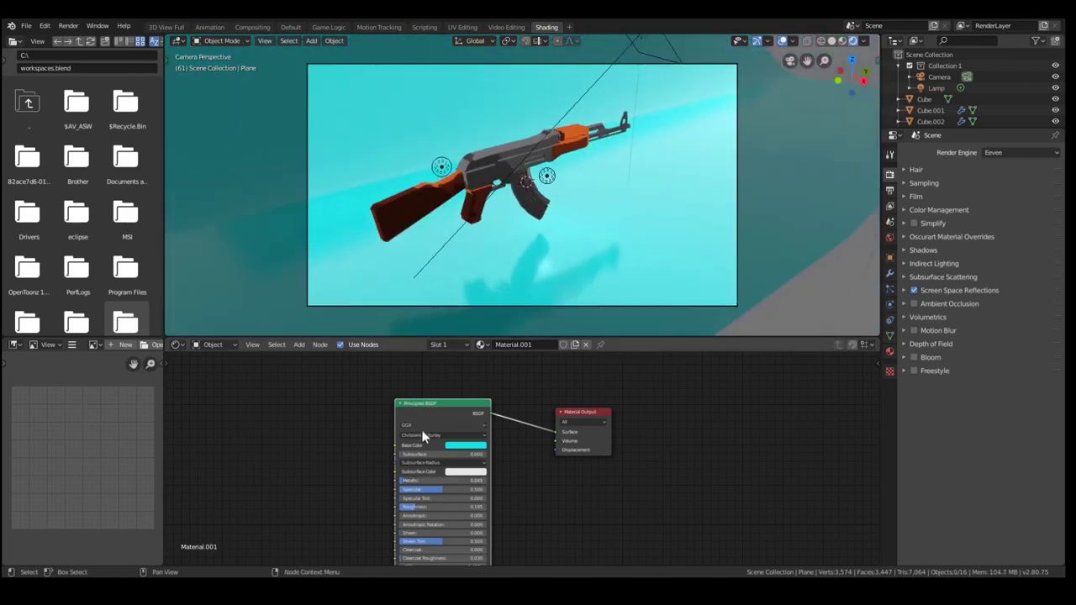
# Set the backdrop material's roughness to about 0.264 and move its Principled BSDF node farther from the Material Output.
pyautogui.scroll(2, 421, 429)
pyautogui.moveTo(373, 525); pyautogui.dragTo(378, 525)
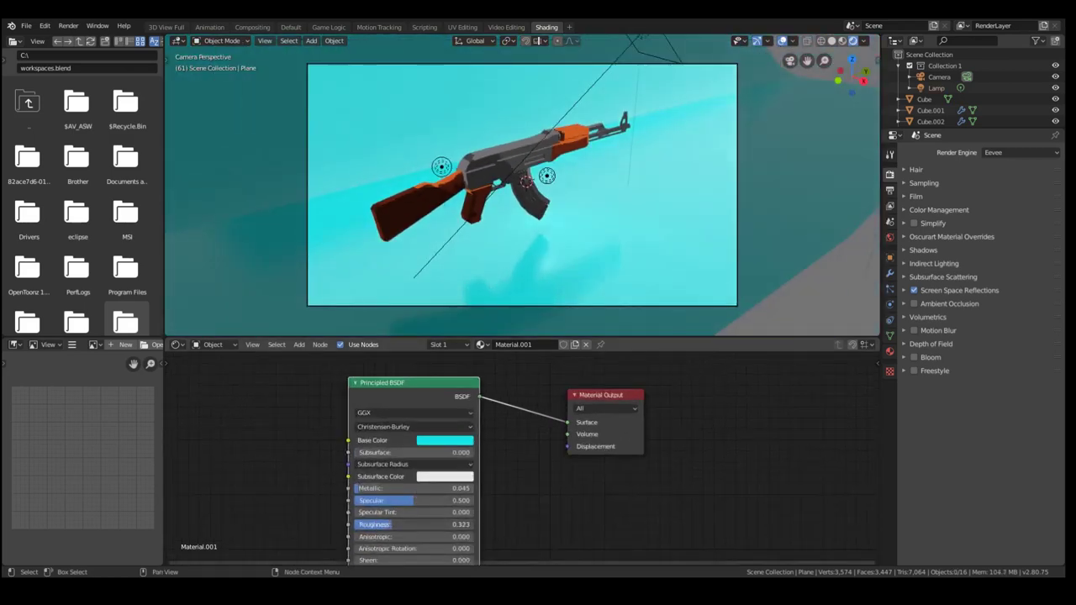
pyautogui.scroll(-3, 614, 143)
pyautogui.scroll(6, 617, 138)
pyautogui.scroll(-7, 618, 142)
pyautogui.scroll(-1, 500, 428)
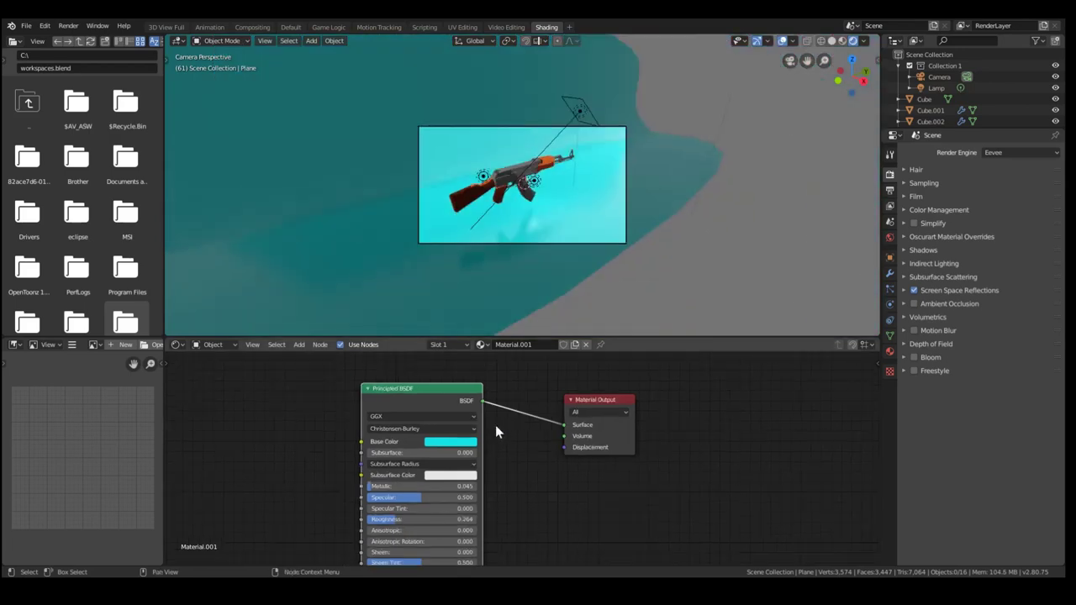
pyautogui.moveTo(415, 396); pyautogui.dragTo(314, 398)
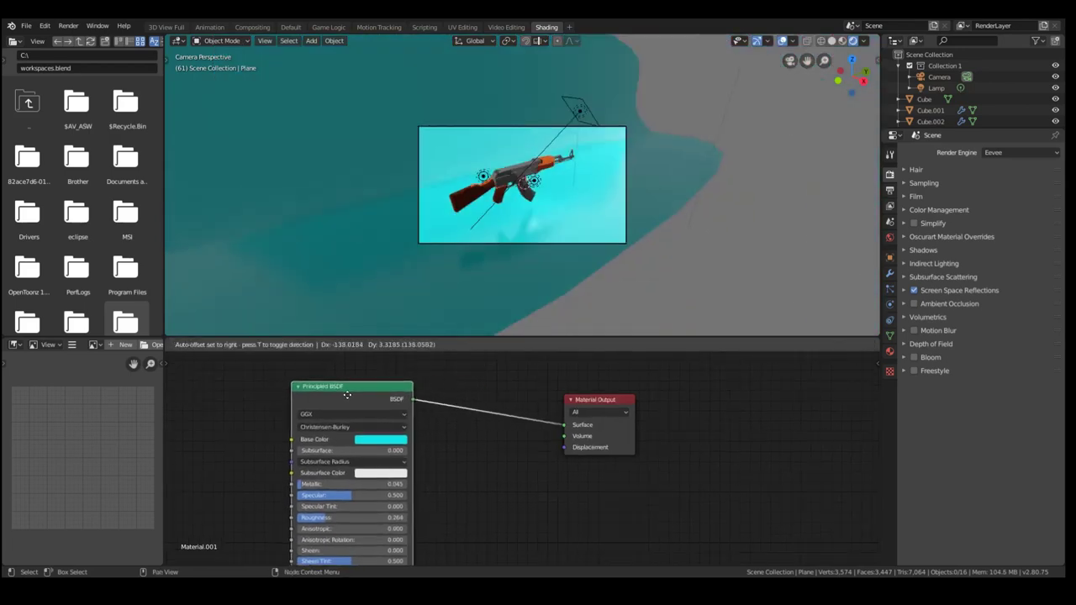
# Move the area light above the rifle farther up and toward the muzzle side.
pyautogui.scroll(5, 606, 58)
pyautogui.scroll(-3, 606, 58)
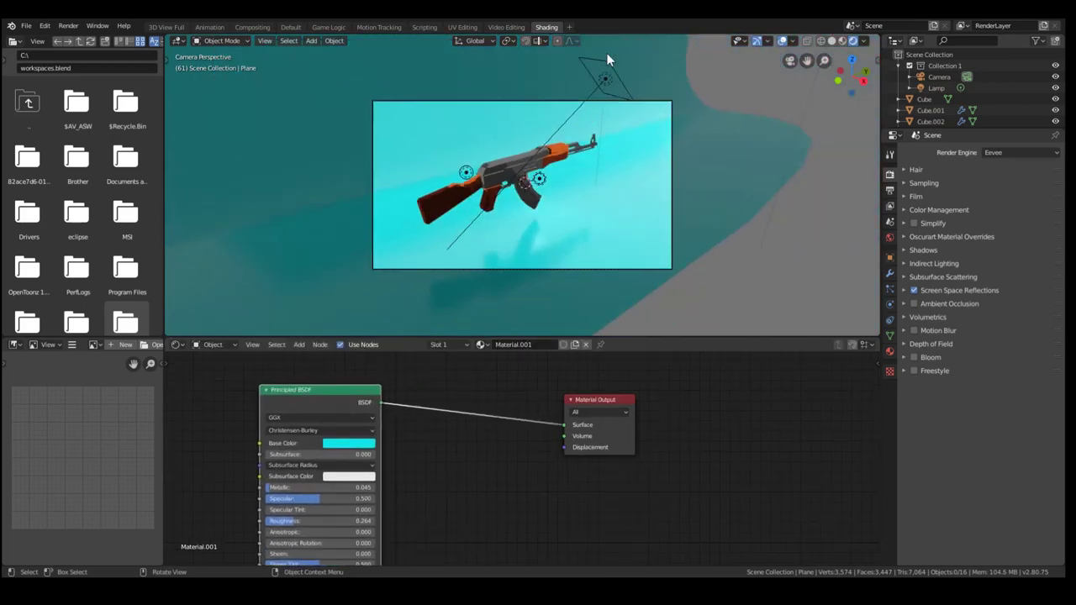
pyautogui.click(606, 57)
pyautogui.press('g')
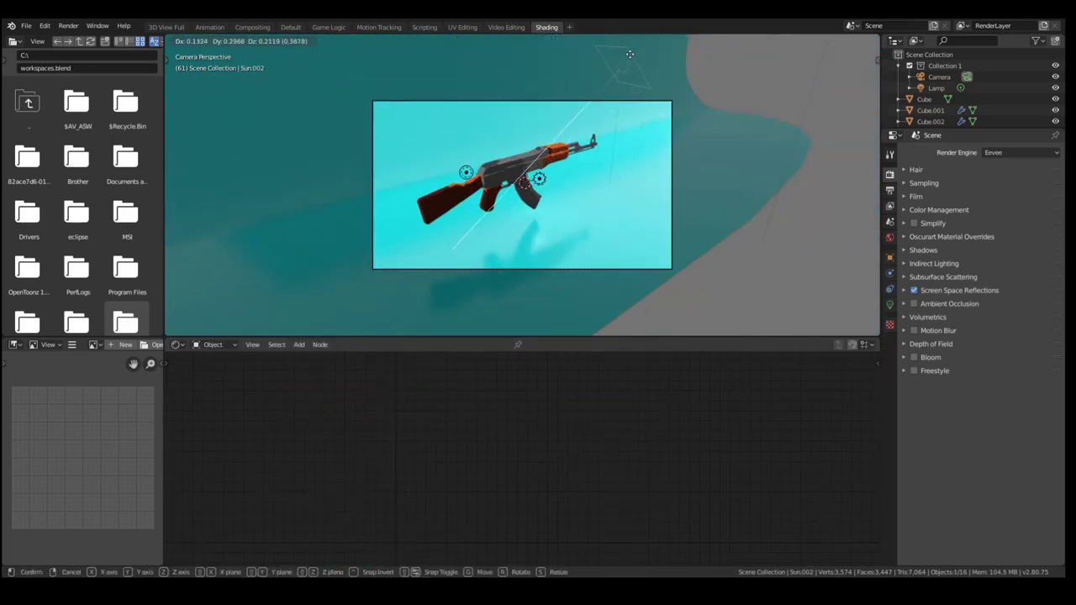
pyautogui.click(658, 46)
pyautogui.scroll(4, 643, 44)
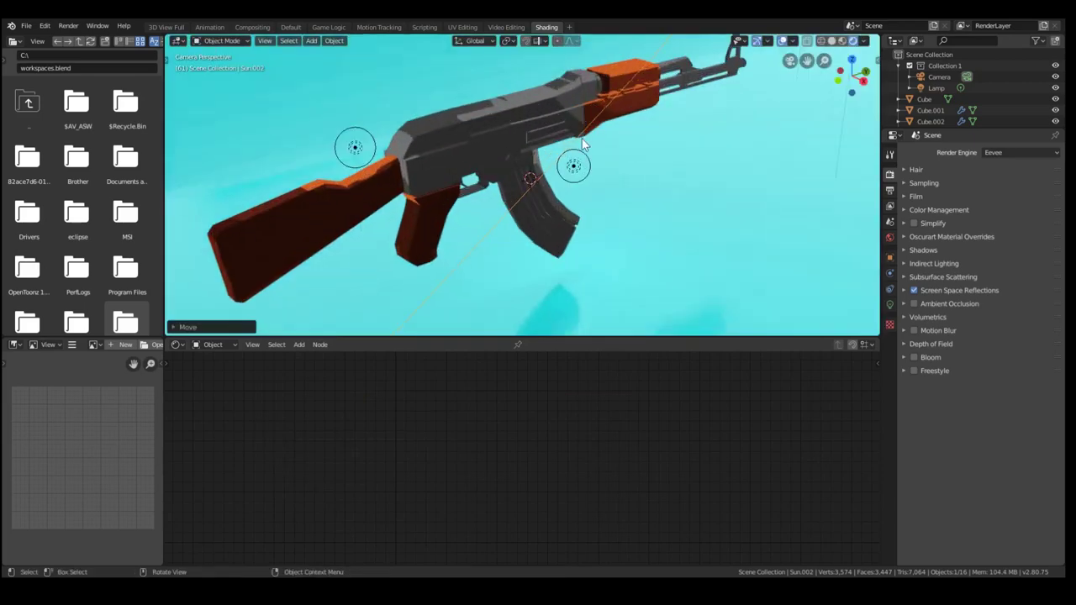
pyautogui.scroll(-2, 641, 41)
# Examine the rifle's shading and its reflection on the backdrop from the camera view and from other angles.
pyautogui.click(630, 61)
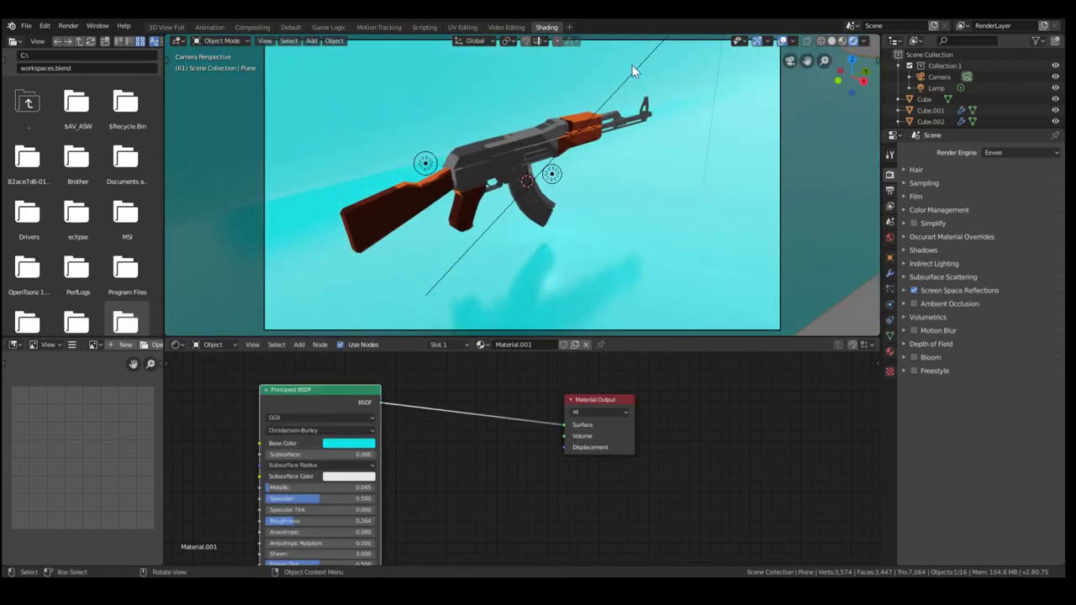
pyautogui.scroll(-3, 633, 68)
pyautogui.scroll(4, 586, 134)
pyautogui.scroll(-3, 586, 134)
pyautogui.scroll(3, 587, 134)
pyautogui.scroll(-1, 568, 155)
pyautogui.scroll(4, 472, 148)
pyautogui.scroll(-5, 485, 126)
pyautogui.scroll(6, 418, 128)
pyautogui.moveTo(433, 116); pyautogui.dragTo(495, 108, button='middle')
pyautogui.press('KP_0')
pyautogui.scroll(3, 499, 74)
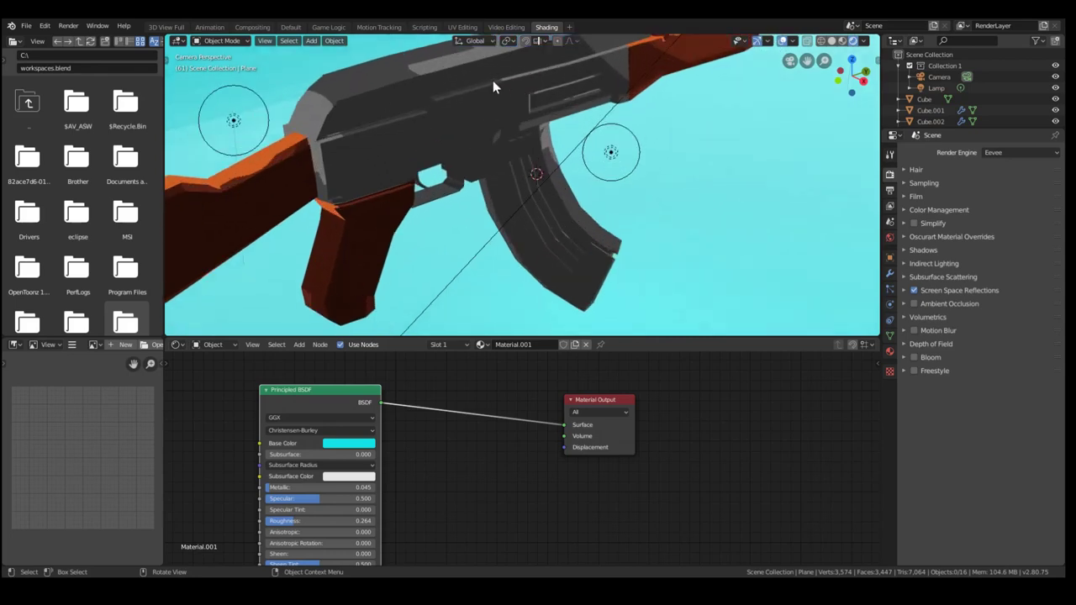
pyautogui.scroll(-4, 504, 95)
pyautogui.moveTo(504, 95); pyautogui.dragTo(516, 98, button='middle')
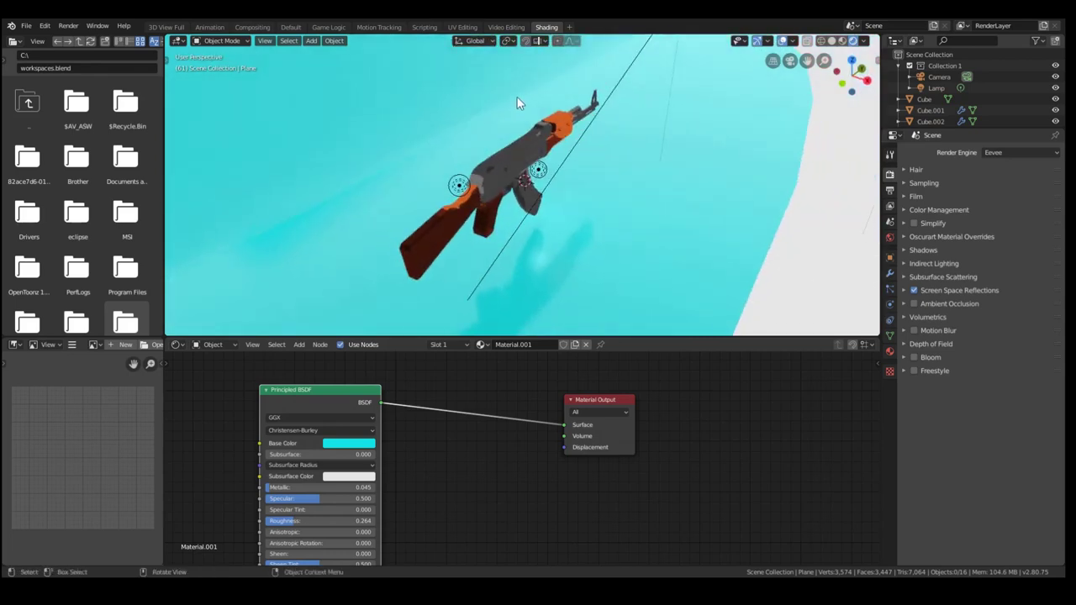
pyautogui.scroll(5, 590, 111)
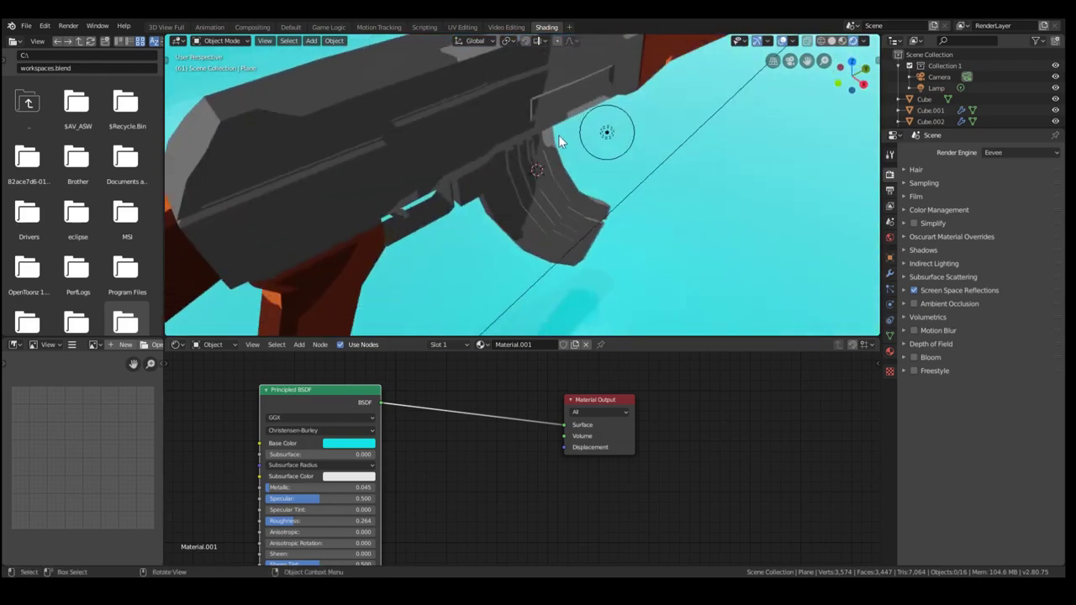
# Add a cube mesh at the rifle and scale it down.
pyautogui.hotkey('shift', 'a')
pyautogui.click(618, 147)
pyautogui.scroll(-5, 606, 161)
pyautogui.rightClick(596, 178)
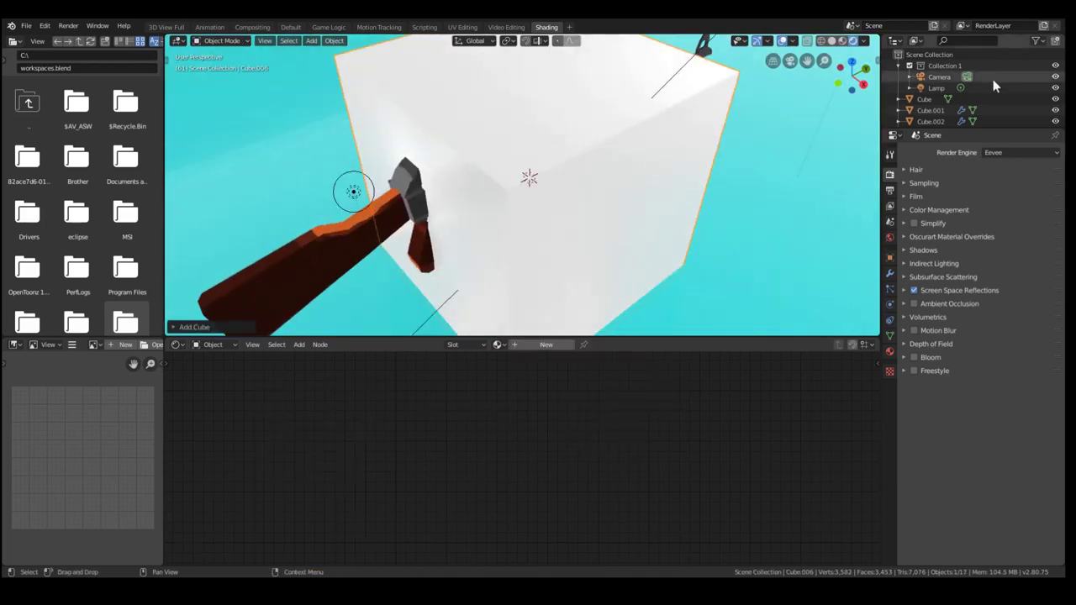
pyautogui.moveTo(583, 158); pyautogui.dragTo(559, 137, button='middle')
pyautogui.press('s')
pyautogui.click(576, 191)
# Raise the new cube along Z to the receiver's height and shrink it to a small block.
pyautogui.press('g')
pyautogui.press('z')
pyautogui.click(560, 134)
pyautogui.scroll(-4, 624, 133)
pyautogui.press('s')
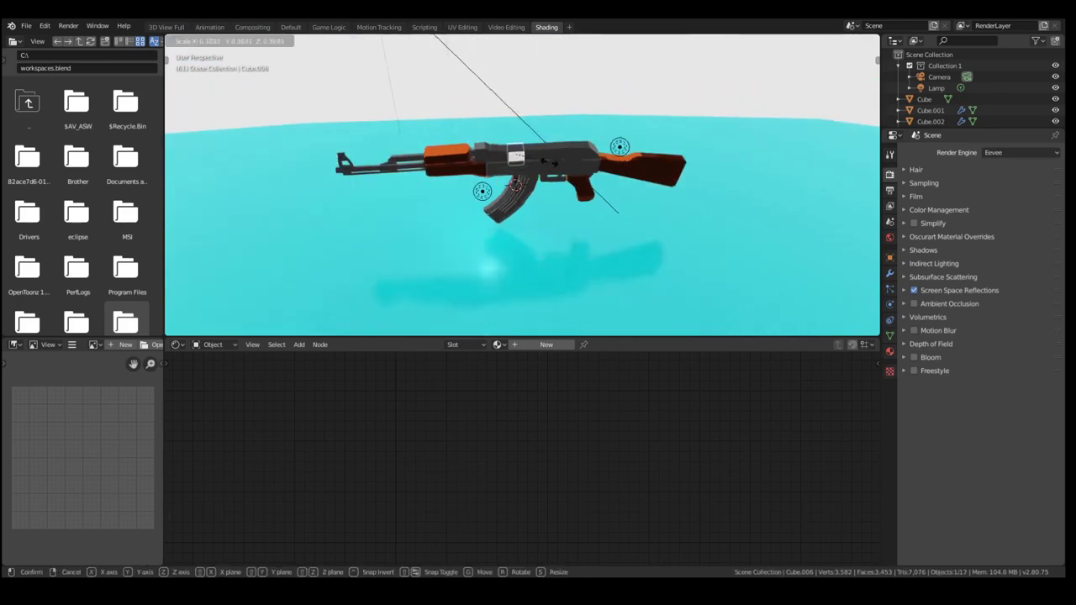
pyautogui.click(517, 159)
pyautogui.keyDown('alt'); pyautogui.moveTo(517, 159); pyautogui.dragTo(407, 108); pyautogui.keyUp('alt')
pyautogui.scroll(5, 409, 109)
pyautogui.keyDown('alt'); pyautogui.moveTo(539, 119); pyautogui.dragTo(619, 125); pyautogui.keyUp('alt')
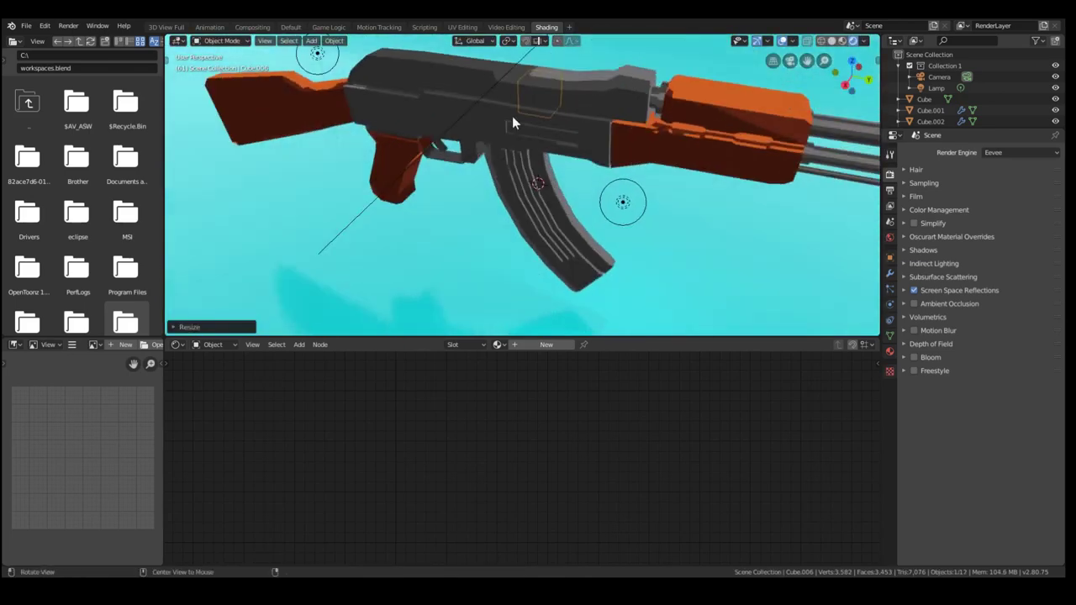
# Shift the small cube along the X axis out of the receiver's side and scale it down further.
pyautogui.press('g')
pyautogui.rightClick(584, 102)
pyautogui.press('g')
pyautogui.press('x')
pyautogui.click(575, 112)
pyautogui.press('s')
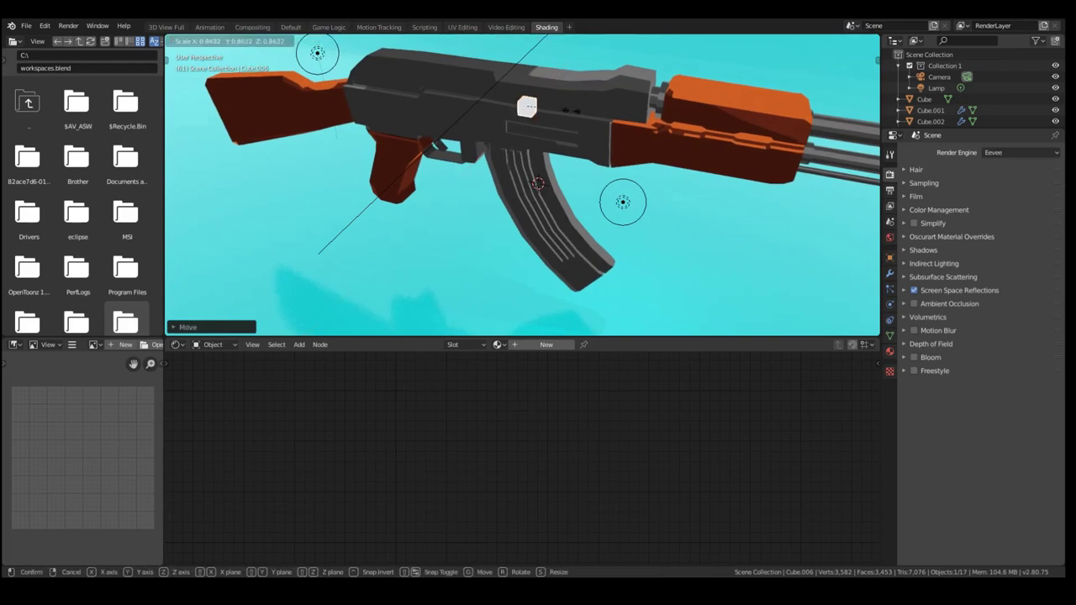
pyautogui.click(551, 104)
# Inset the cube face that points toward the receiver and extrude the inset face as a narrow stub.
pyautogui.press('Tab')
pyautogui.moveTo(550, 104); pyautogui.dragTo(473, 120, button='middle')
pyautogui.scroll(5, 528, 96)
pyautogui.scroll(-4, 458, 134)
pyautogui.hotkey('alt', 'a')
pyautogui.scroll(2, 478, 150)
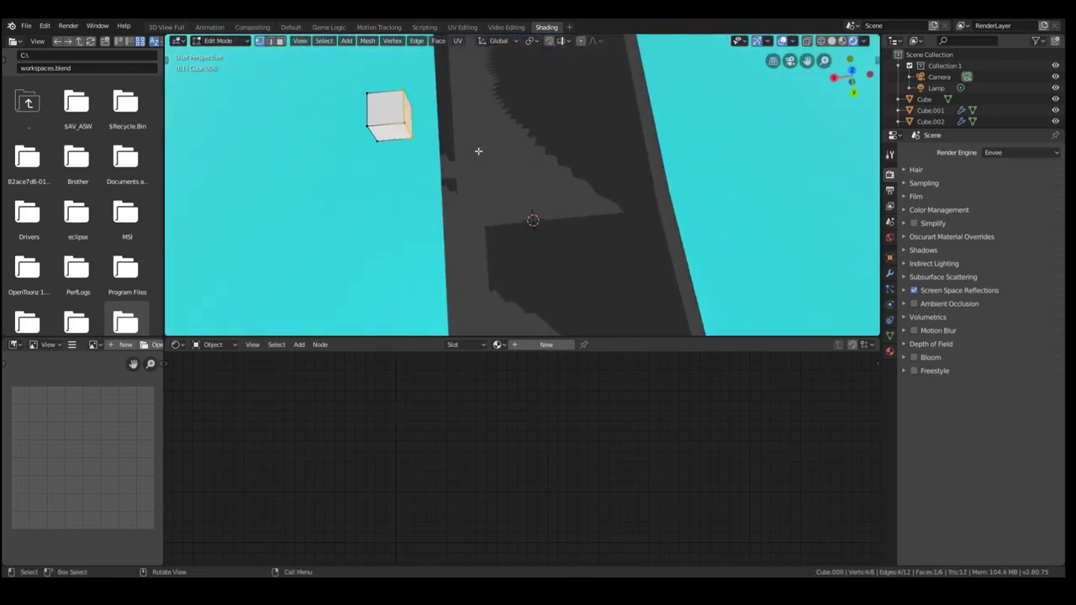
pyautogui.press('i')
pyautogui.click(544, 168)
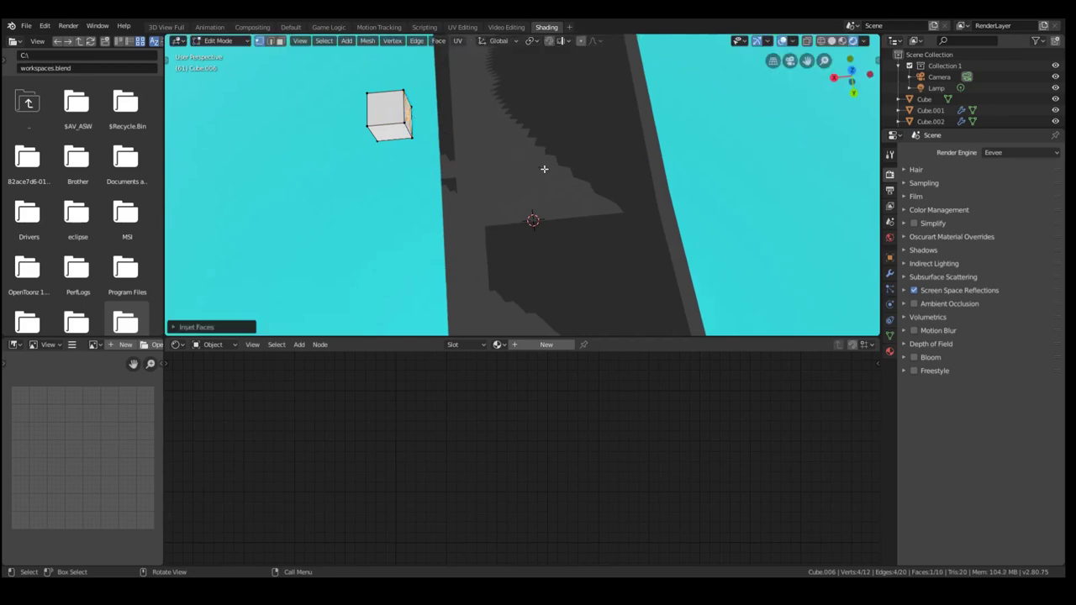
pyautogui.press('e')
pyautogui.click(507, 141)
# Scale down the stubbed bolt piece and move it along the X axis toward the receiver.
pyautogui.press('Tab')
pyautogui.moveTo(508, 140); pyautogui.dragTo(609, 124, button='middle')
pyautogui.scroll(-4, 586, 125)
pyautogui.press('s')
pyautogui.click(595, 157)
pyautogui.press('g')
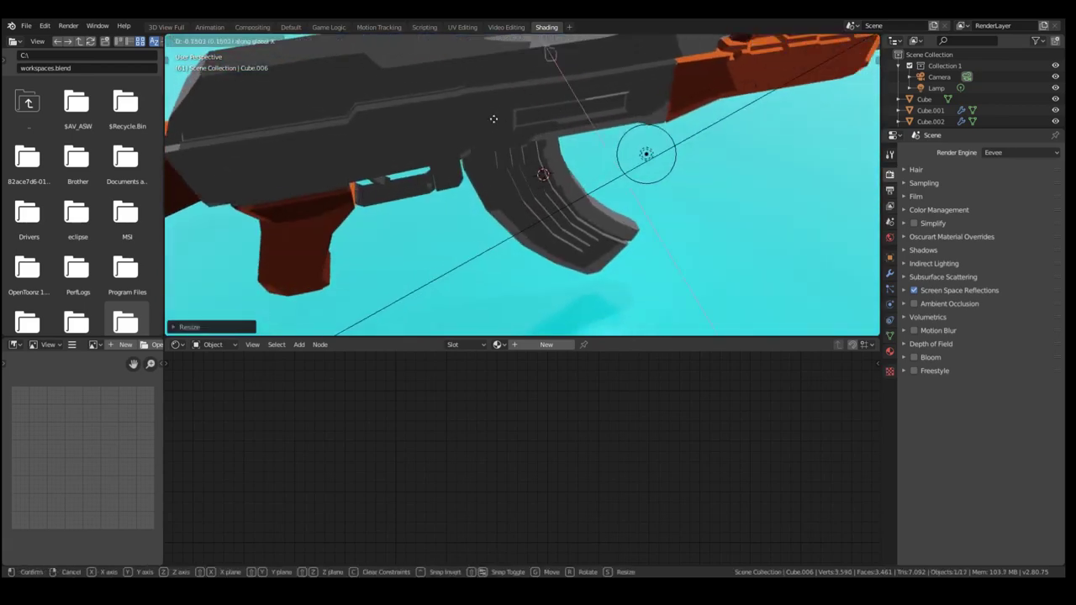
pyautogui.click(468, 128)
# Fine-tune the bolt piece's position on the receiver's side along the X and Z axes.
pyautogui.moveTo(468, 132); pyautogui.dragTo(513, 126, button='middle')
pyautogui.press('g')
pyautogui.press('x')
pyautogui.click(532, 124)
pyautogui.press('g')
pyautogui.press('z')
pyautogui.click(521, 117)
# Assign the existing Gunmetal material to the bolt piece.
pyautogui.click(889, 350)
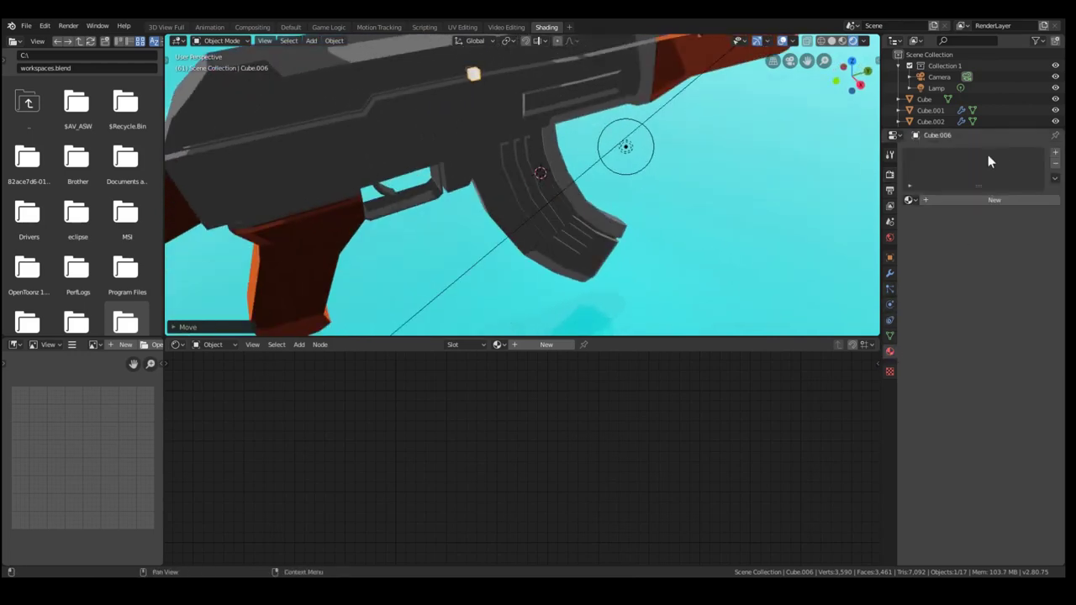
pyautogui.click(909, 202)
pyautogui.click(924, 225)
# Adjust the bolt piece's depth against the receiver along the X axis and change its scale slightly.
pyautogui.moveTo(546, 105); pyautogui.dragTo(481, 107, button='middle')
pyautogui.scroll(3, 480, 104)
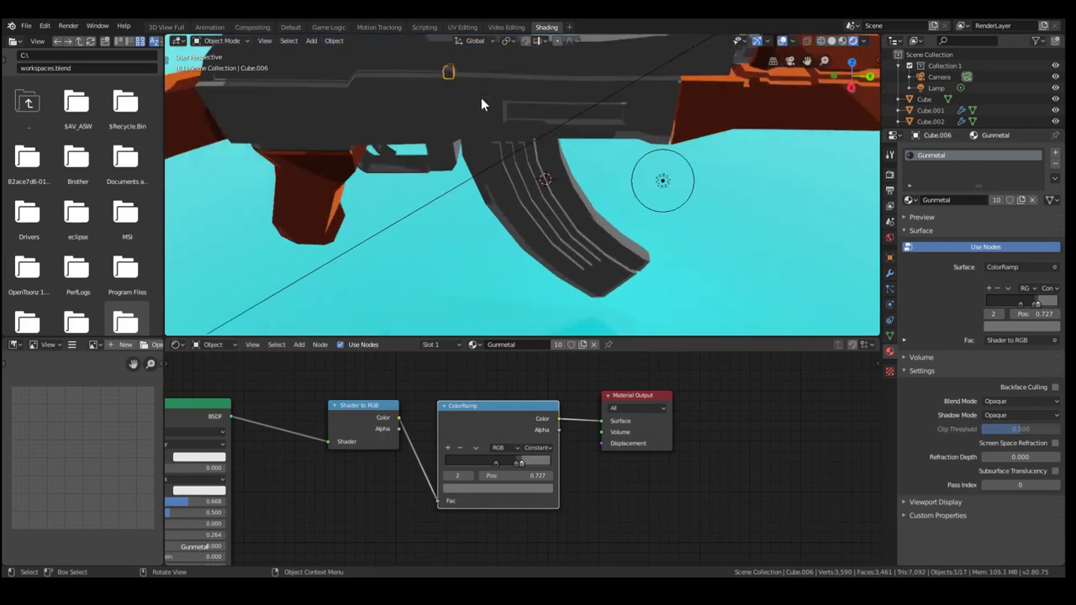
pyautogui.press('KP_Decimal')
pyautogui.scroll(-2, 644, 183)
pyautogui.moveTo(644, 182); pyautogui.dragTo(559, 154, button='middle')
pyautogui.press('g')
pyautogui.press('x')
pyautogui.click(600, 185)
pyautogui.press('s')
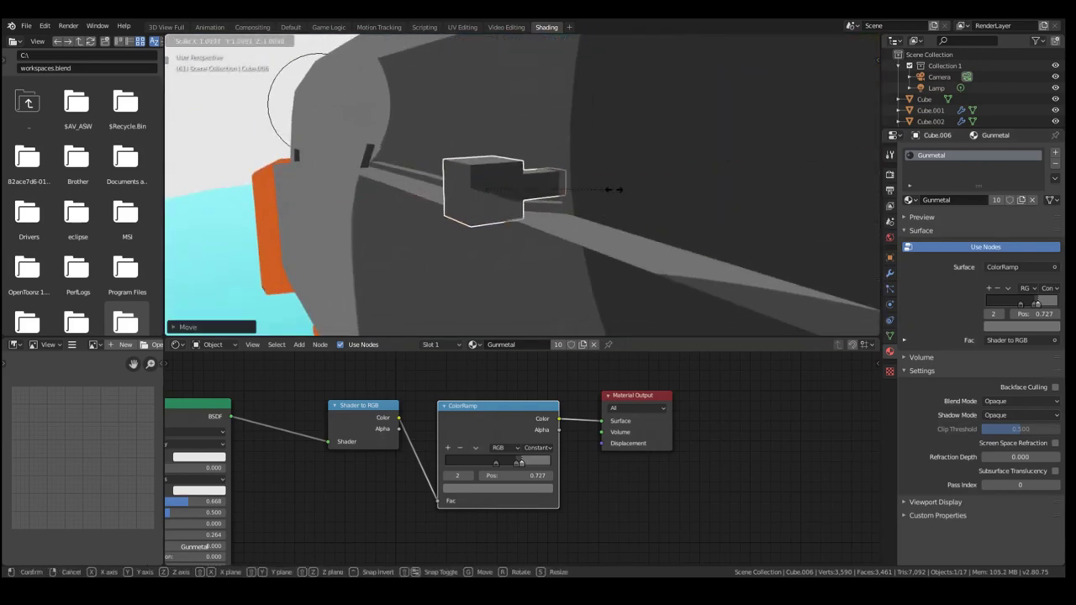
pyautogui.click(615, 189)
# Reposition the bolt piece along the X and Y axes so it sits against the receiver wall.
pyautogui.press('g')
pyautogui.press('x')
pyautogui.press('y')
pyautogui.press('x')
pyautogui.click(601, 197)
pyautogui.moveTo(602, 197); pyautogui.dragTo(557, 231, button='middle')
pyautogui.press('g')
pyautogui.press('x')
pyautogui.press('y')
pyautogui.click(654, 200)
# Make a single-user copy of the bolt piece's Gunmetal material and name it Bolt.
pyautogui.hotkey('alt', 'a')
pyautogui.click(491, 194)
pyautogui.press('KP_Decimal')
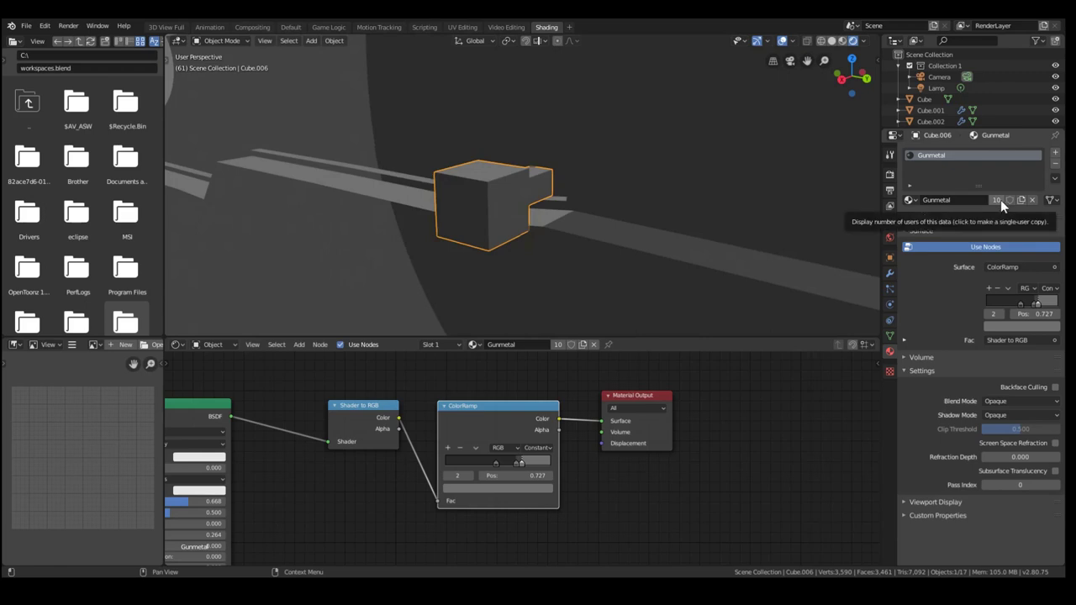
pyautogui.click(994, 199)
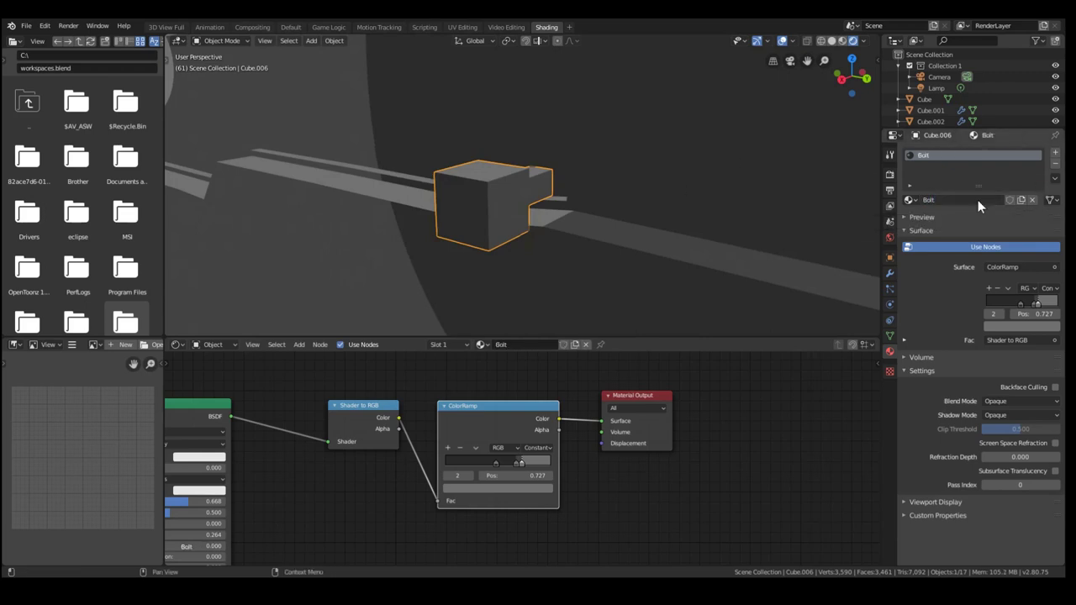
# Recolor the Bolt material's brightest color ramp stop, at position 0.727, to a light, faintly warm gray.
pyautogui.scroll(1, 406, 404)
pyautogui.scroll(-2, 382, 415)
pyautogui.moveTo(369, 424); pyautogui.dragTo(409, 395, button='middle')
pyautogui.scroll(3, 537, 416)
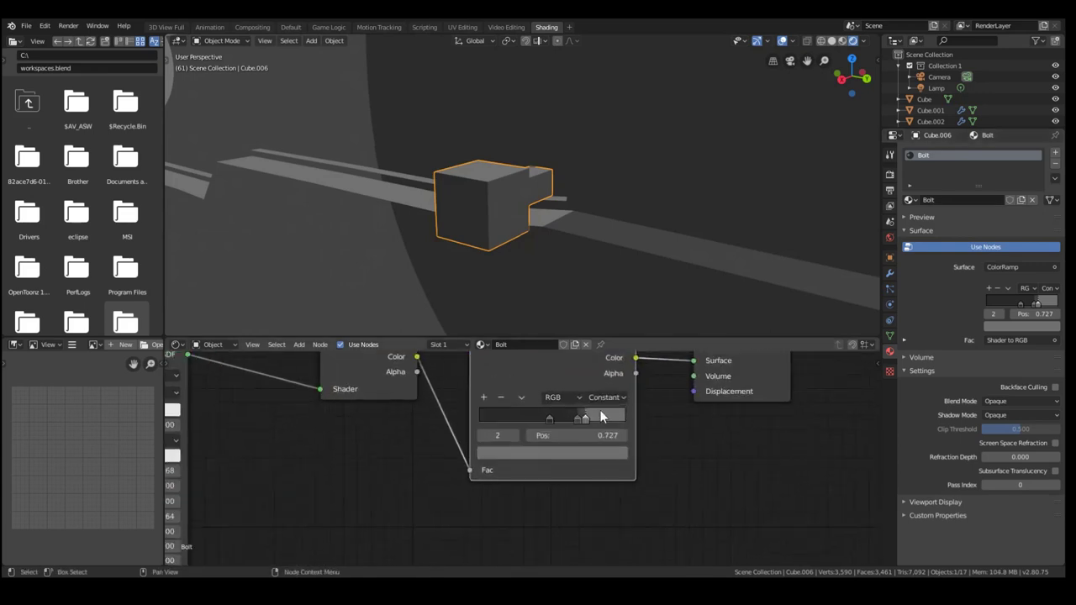
pyautogui.scroll(2, 599, 415)
pyautogui.click(662, 454)
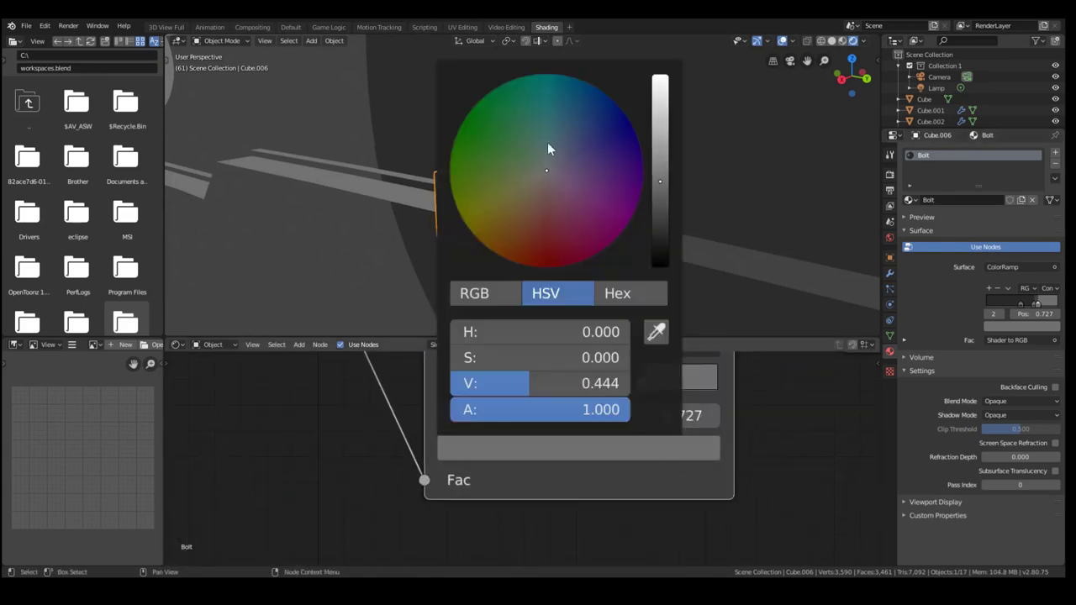
pyautogui.click(532, 179)
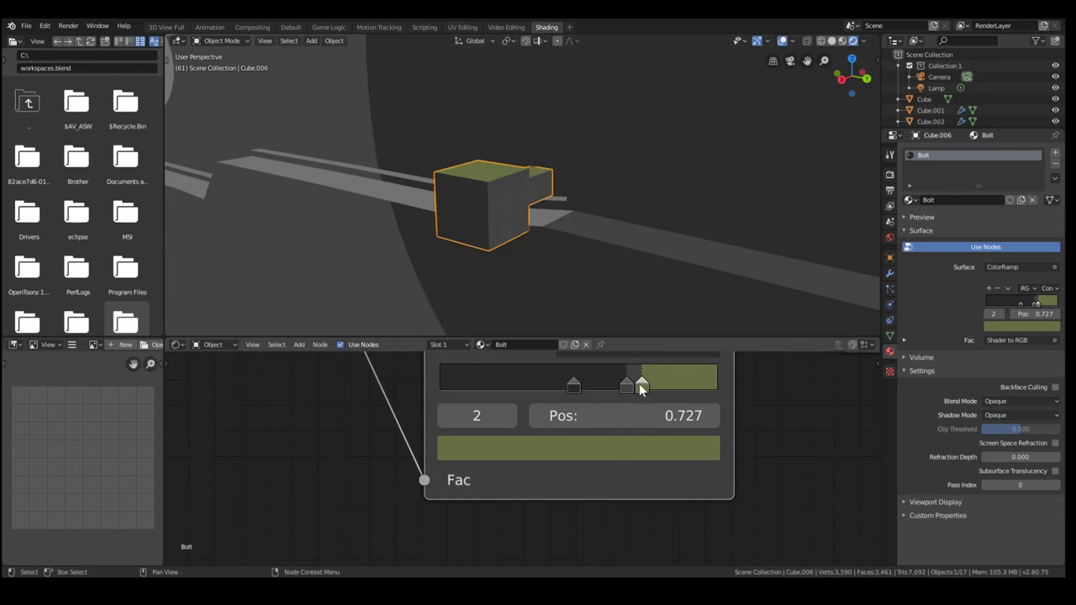
pyautogui.click(652, 456)
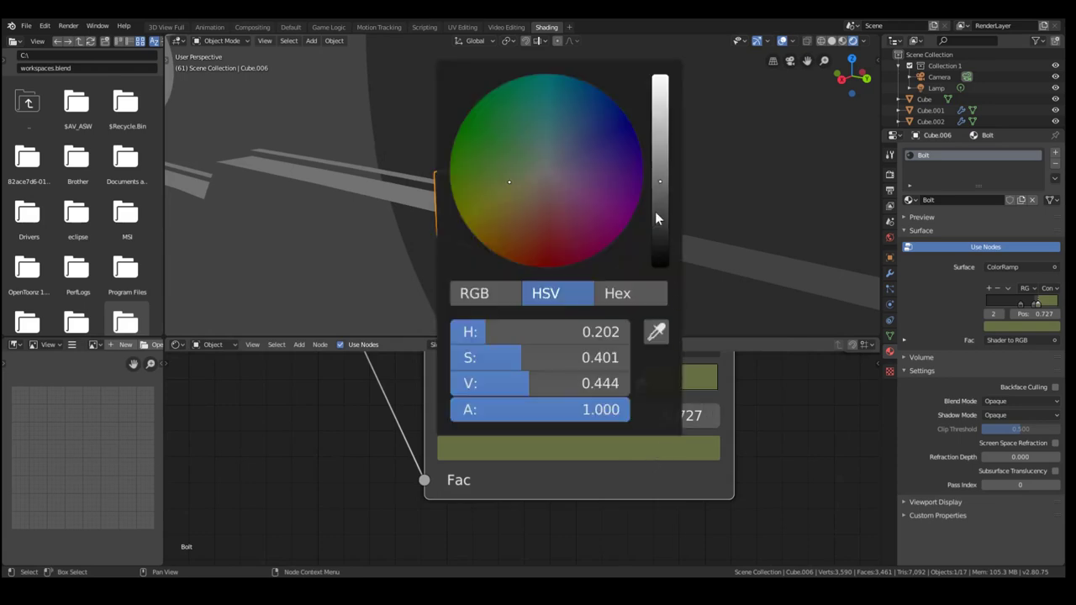
pyautogui.click(545, 176)
pyautogui.scroll(3, 642, 172)
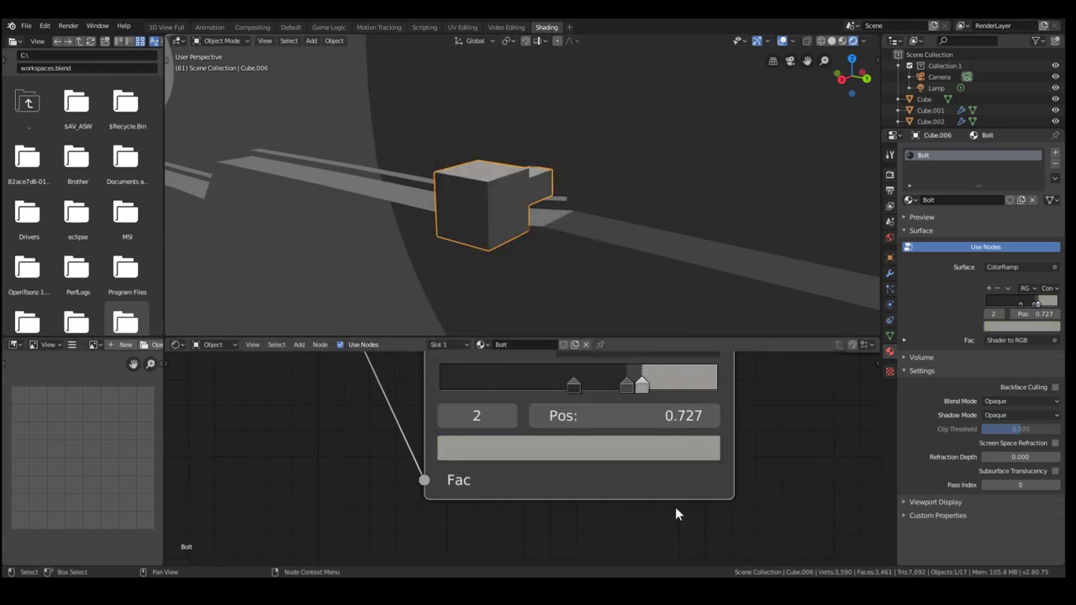
# Lighten the Bolt color ramp's stops at positions 0.673 and 0.482 to progressively darker mid grays.
pyautogui.click(628, 384)
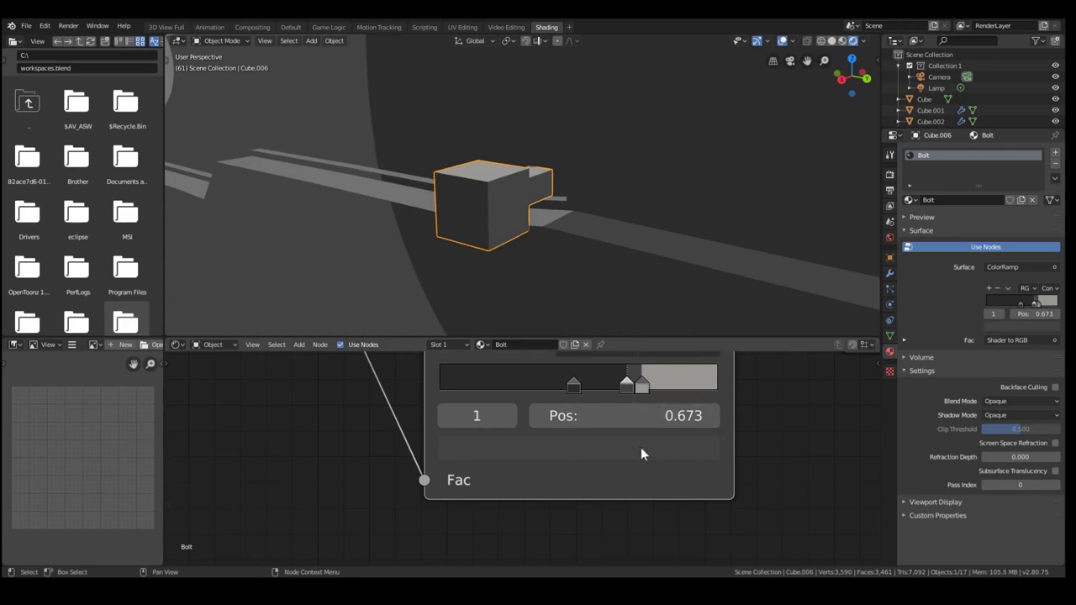
pyautogui.click(672, 445)
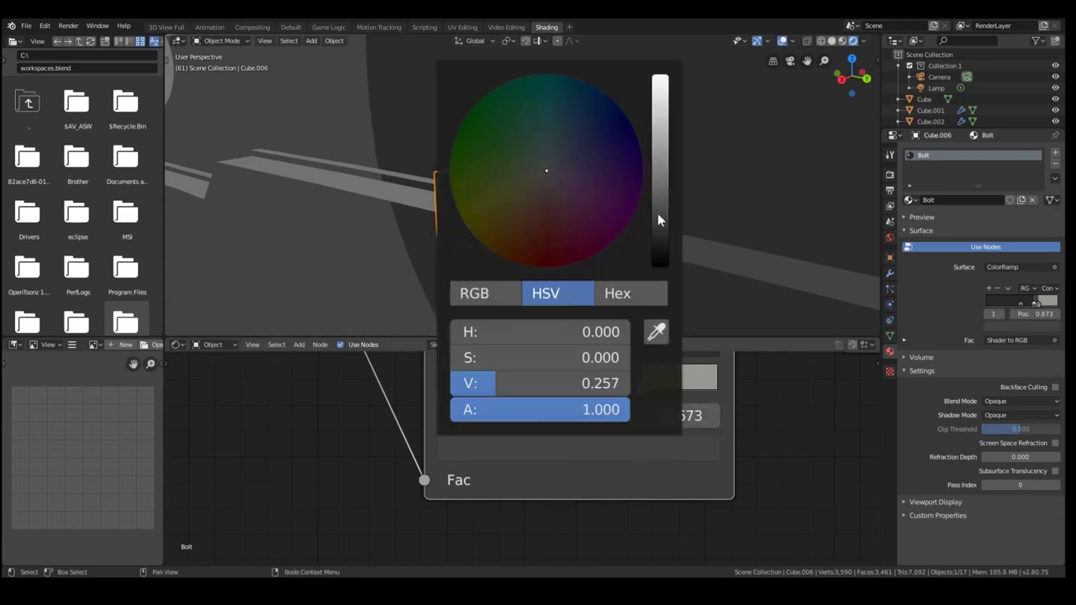
pyautogui.scroll(3, 660, 213)
pyautogui.click(573, 384)
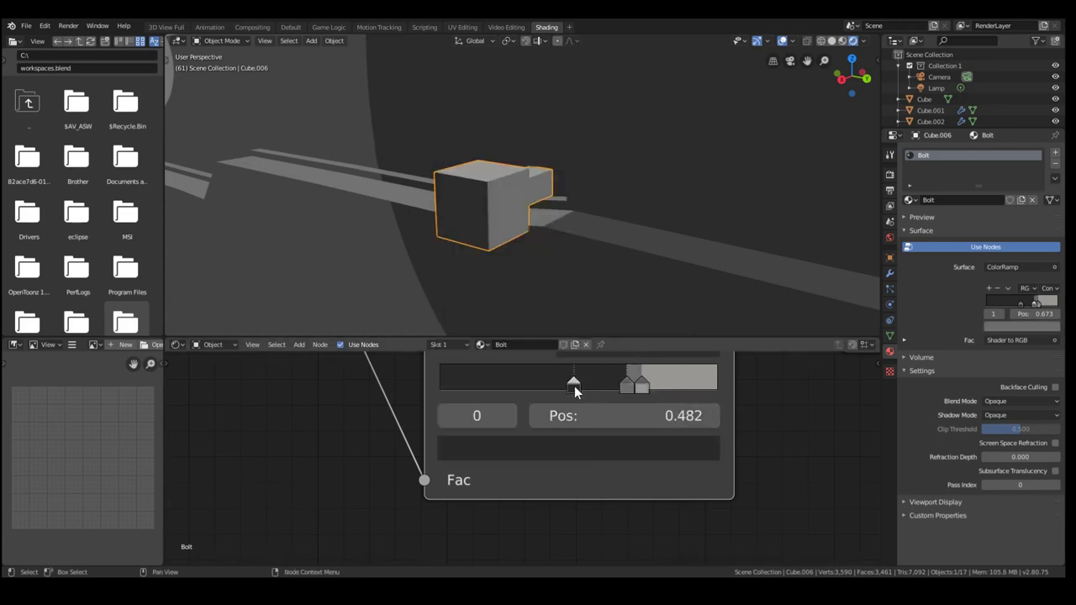
pyautogui.click(593, 458)
pyautogui.scroll(4, 672, 173)
# Look at the recolored bolt piece on the rifle through the scene camera.
pyautogui.scroll(-4, 580, 205)
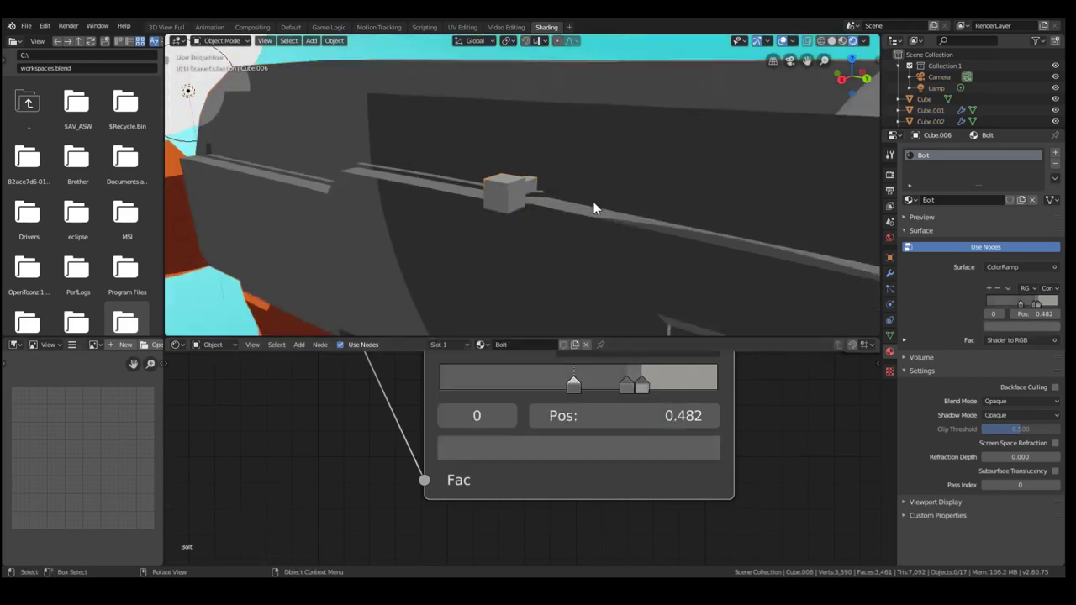
pyautogui.scroll(-5, 593, 208)
pyautogui.moveTo(593, 209); pyautogui.dragTo(649, 228, button='middle')
pyautogui.scroll(-4, 644, 232)
pyautogui.press('KP_0')
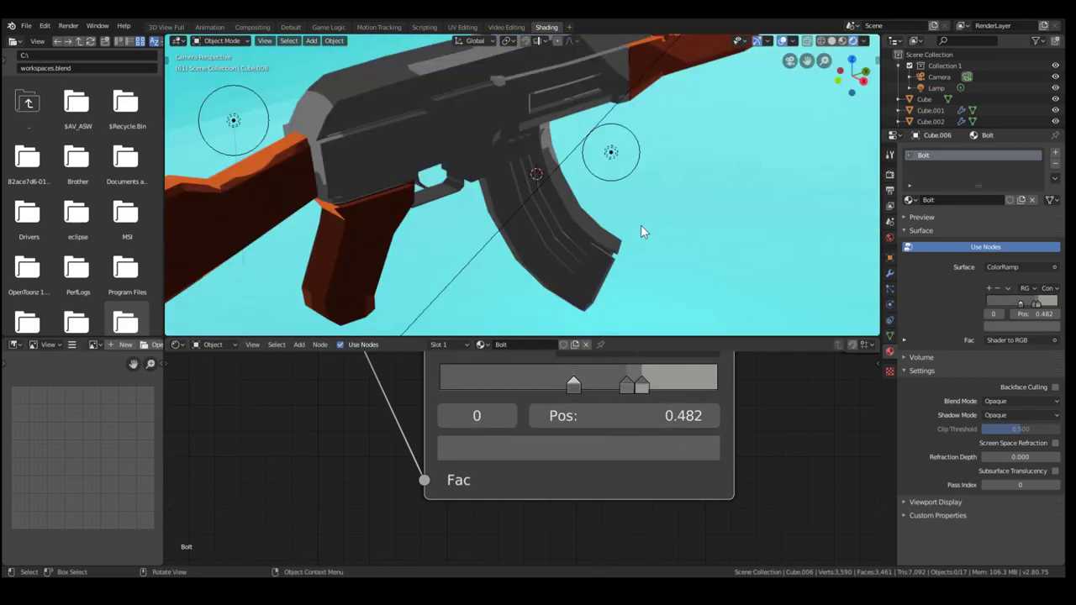
pyautogui.scroll(-1, 641, 225)
pyautogui.press('g')
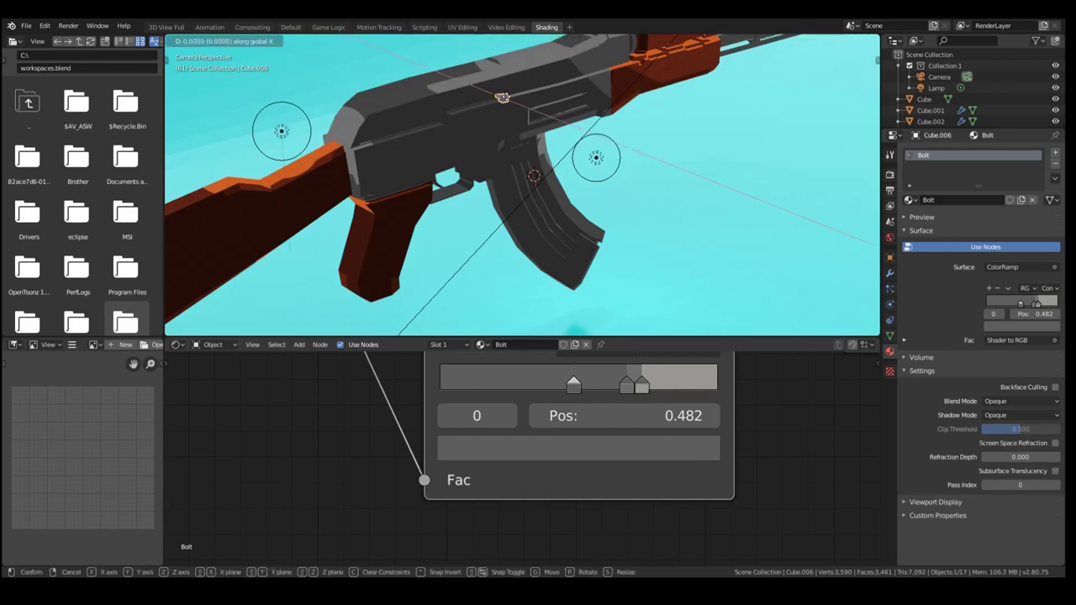
pyautogui.press('y')
pyautogui.rightClick(585, 135)
# Examine the bolt piece, the rifle's shading and the backdrop reflection in the camera view, both close up and at full frame.
pyautogui.scroll(-6, 586, 134)
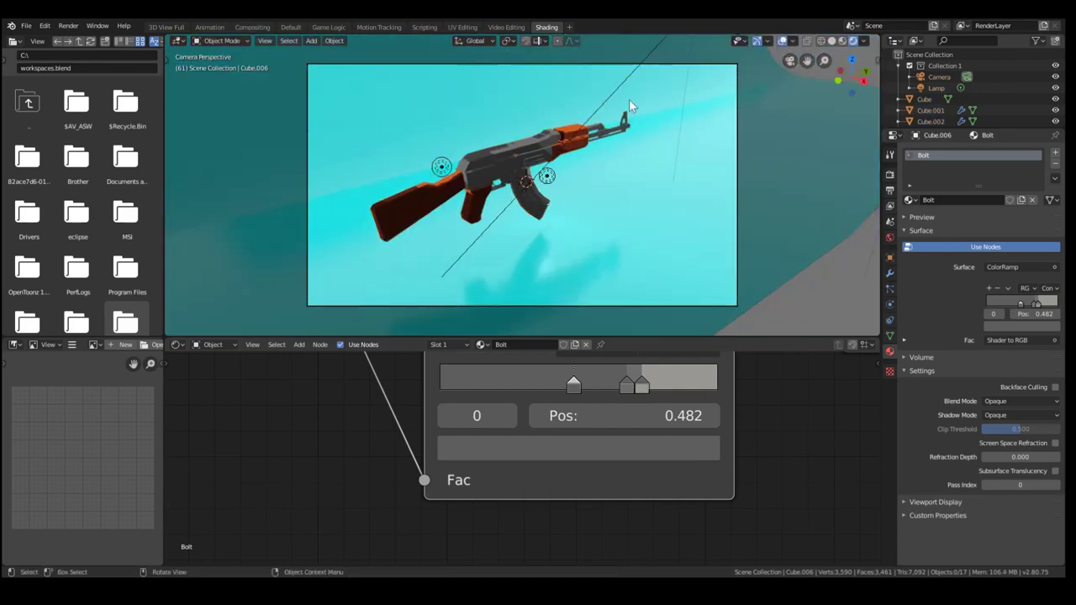
pyautogui.scroll(-1, 618, 93)
pyautogui.scroll(6, 626, 105)
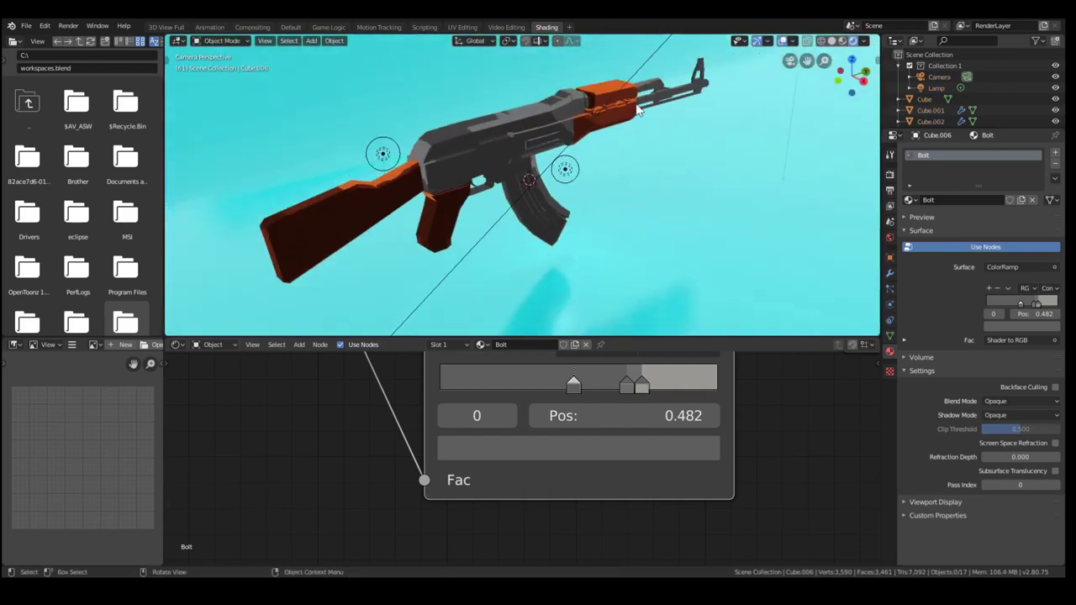
pyautogui.scroll(-3, 637, 109)
pyautogui.scroll(5, 527, 112)
pyautogui.scroll(-2, 573, 144)
pyautogui.scroll(-3, 587, 124)
pyautogui.scroll(8, 587, 123)
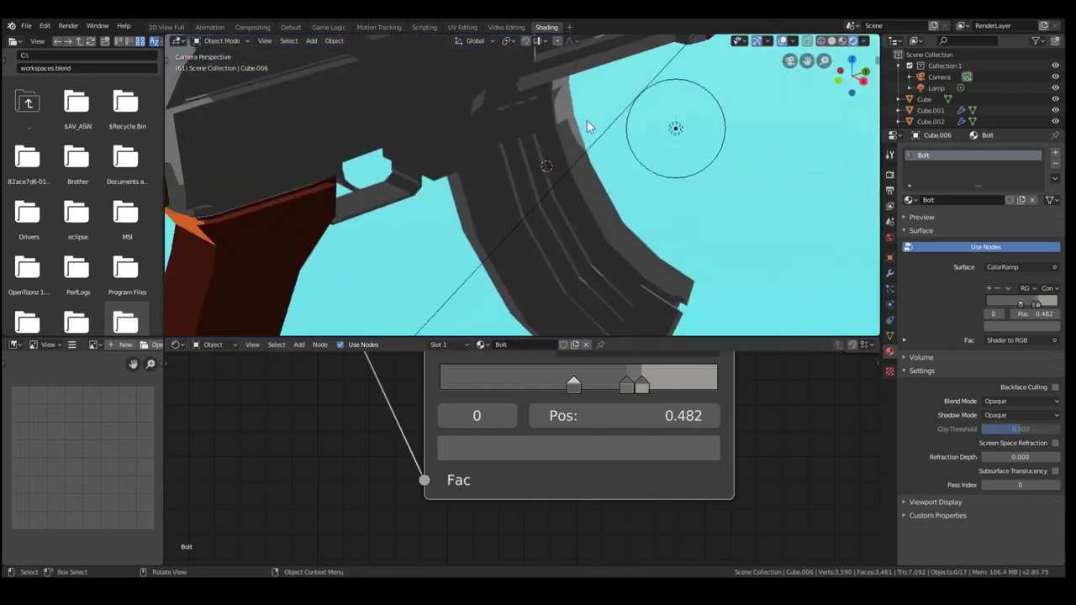
pyautogui.scroll(-6, 586, 120)
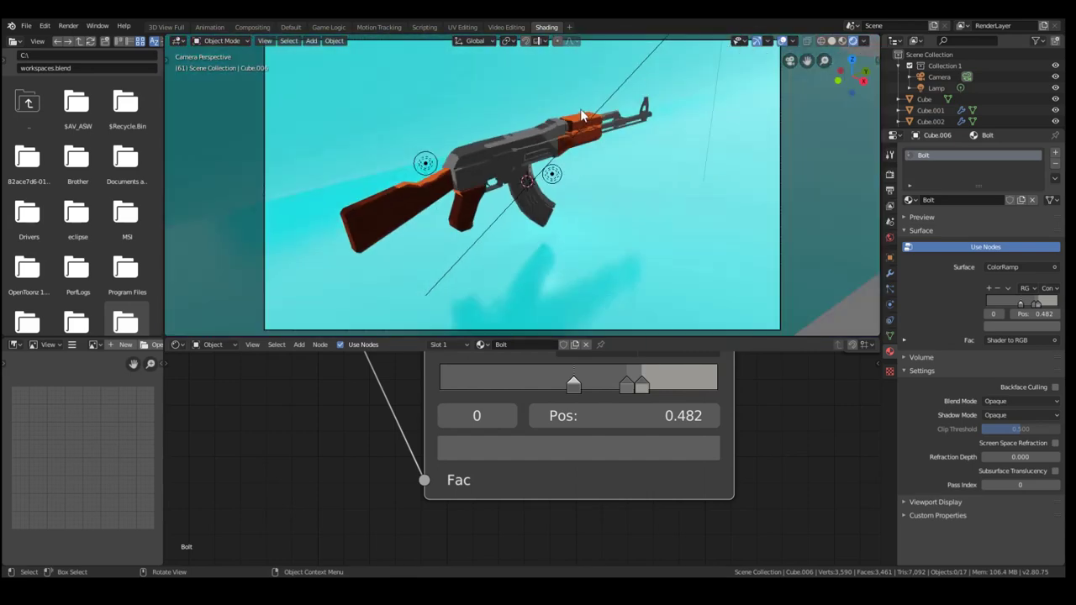
pyautogui.scroll(5, 580, 115)
pyautogui.scroll(-4, 569, 108)
pyautogui.scroll(5, 568, 107)
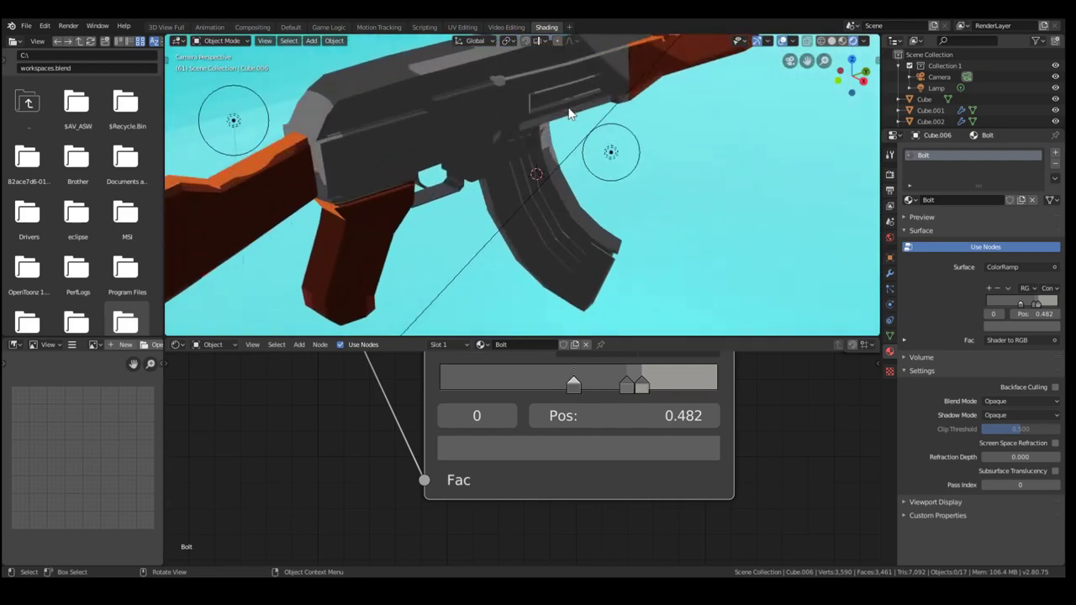
pyautogui.scroll(-5, 568, 107)
pyautogui.scroll(5, 641, 115)
pyautogui.scroll(-6, 641, 115)
pyautogui.scroll(2, 641, 117)
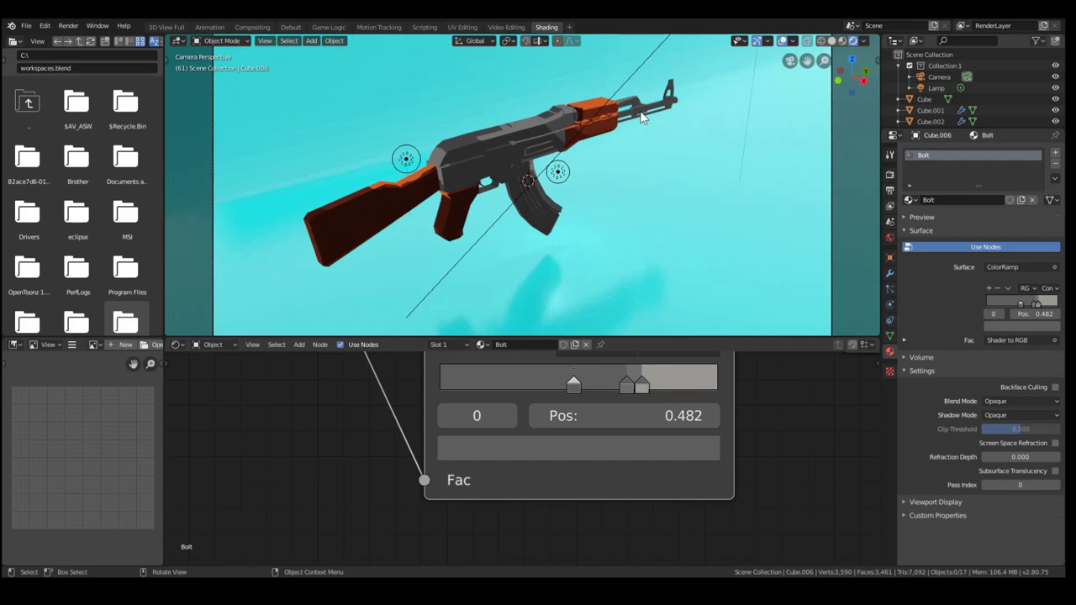
pyautogui.scroll(-1, 641, 116)
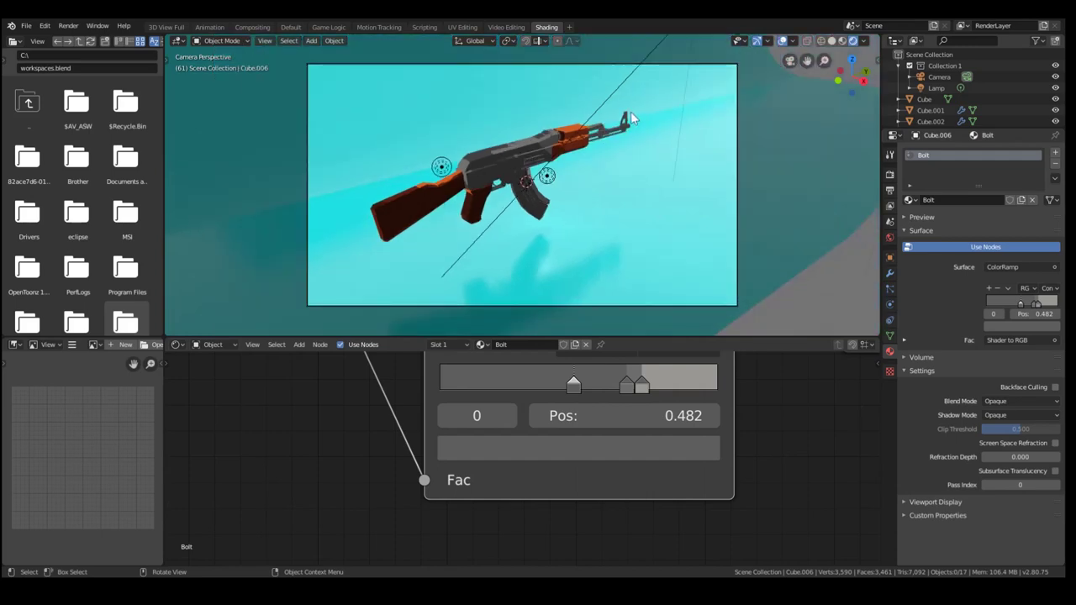
pyautogui.scroll(3, 586, 111)
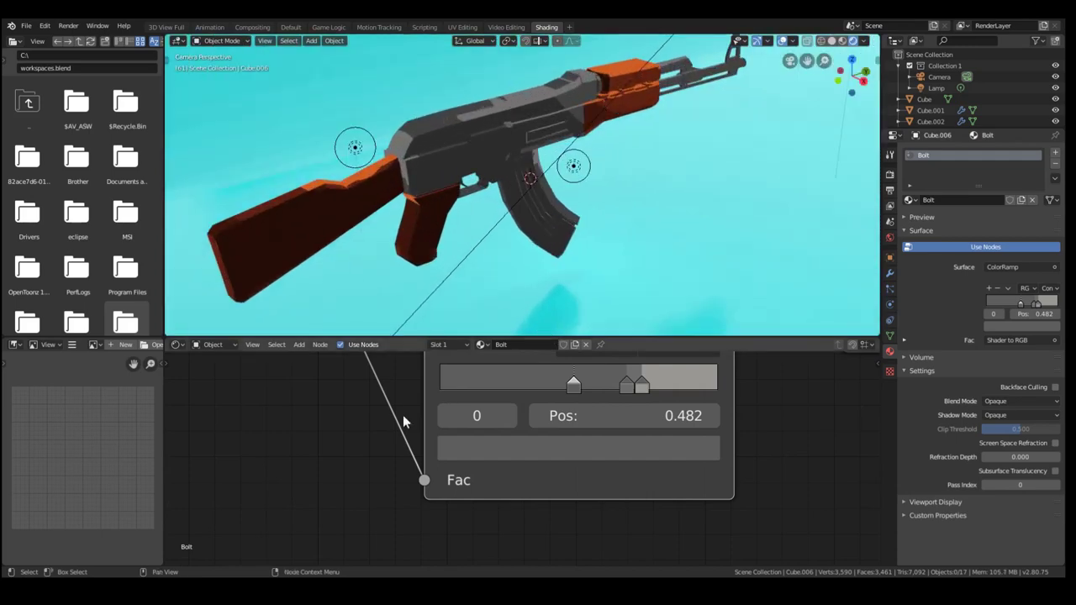
pyautogui.scroll(-2, 520, 185)
pyautogui.scroll(4, 519, 185)
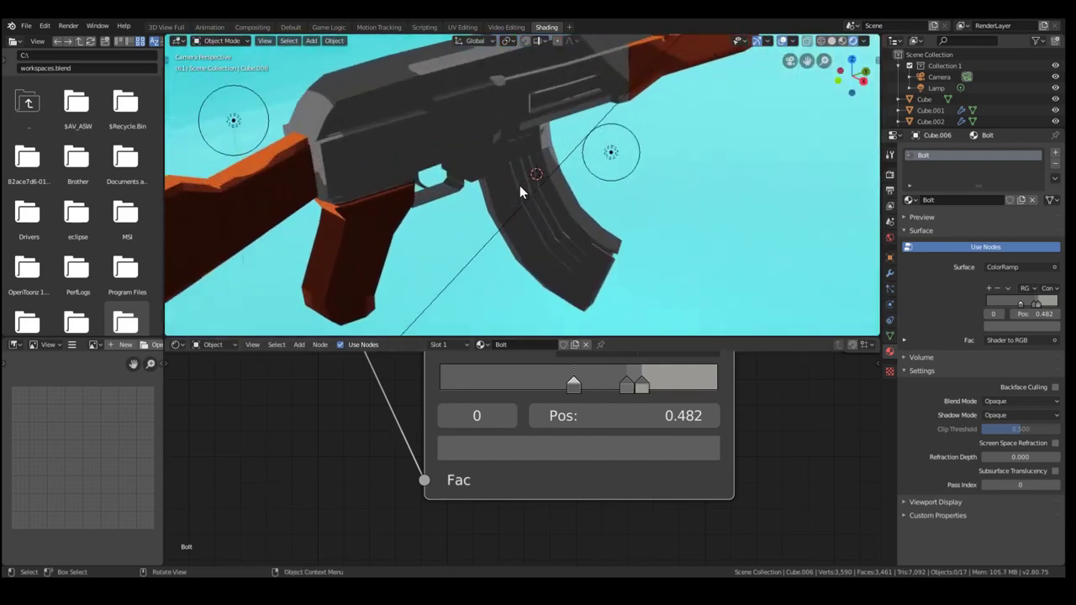
pyautogui.scroll(-5, 520, 187)
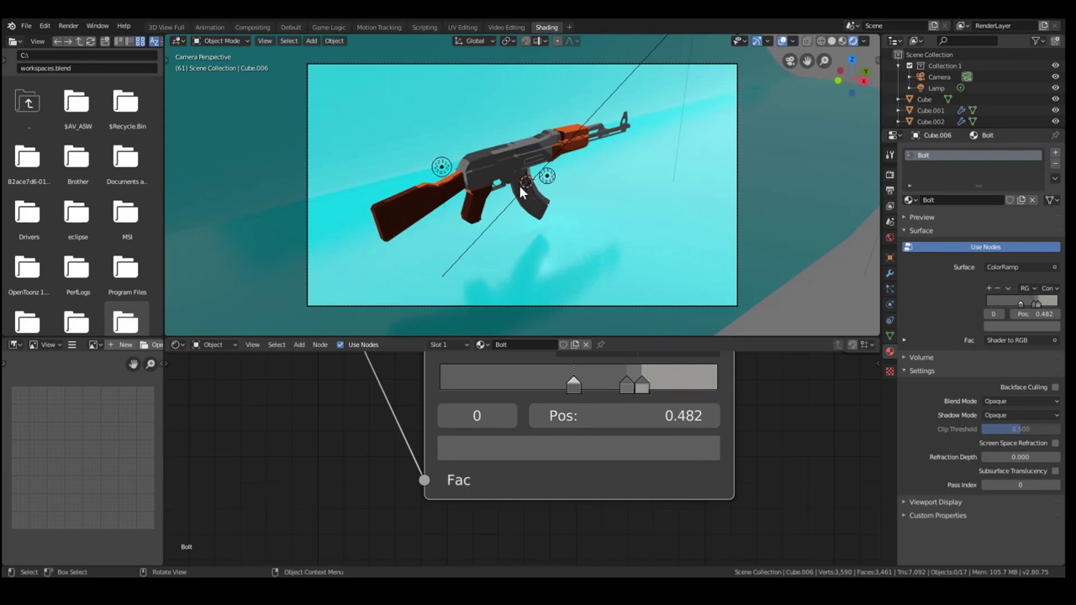
pyautogui.scroll(3, 519, 188)
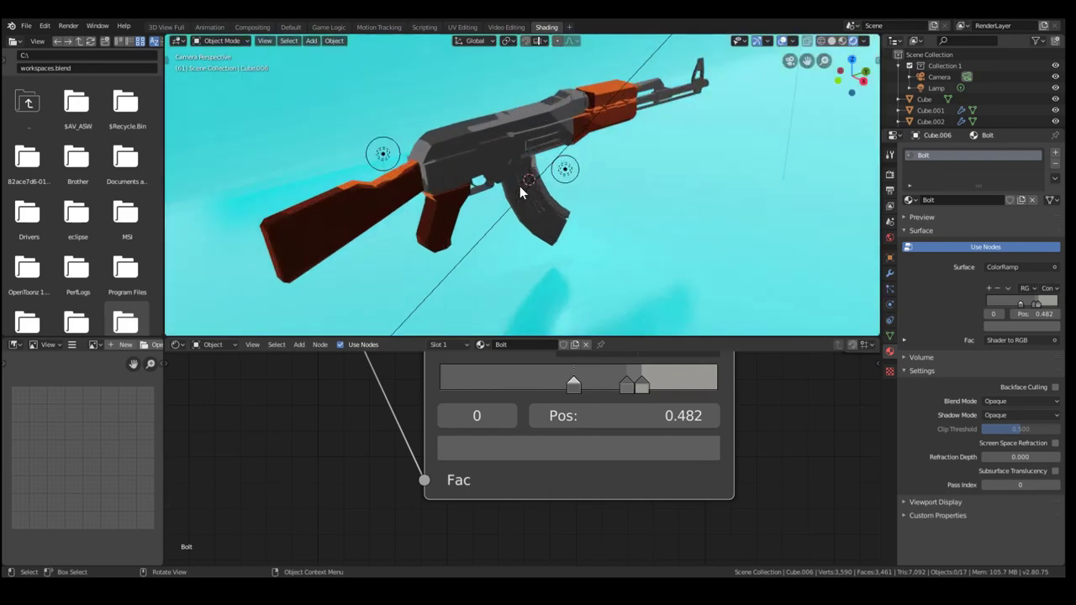
pyautogui.scroll(-3, 519, 186)
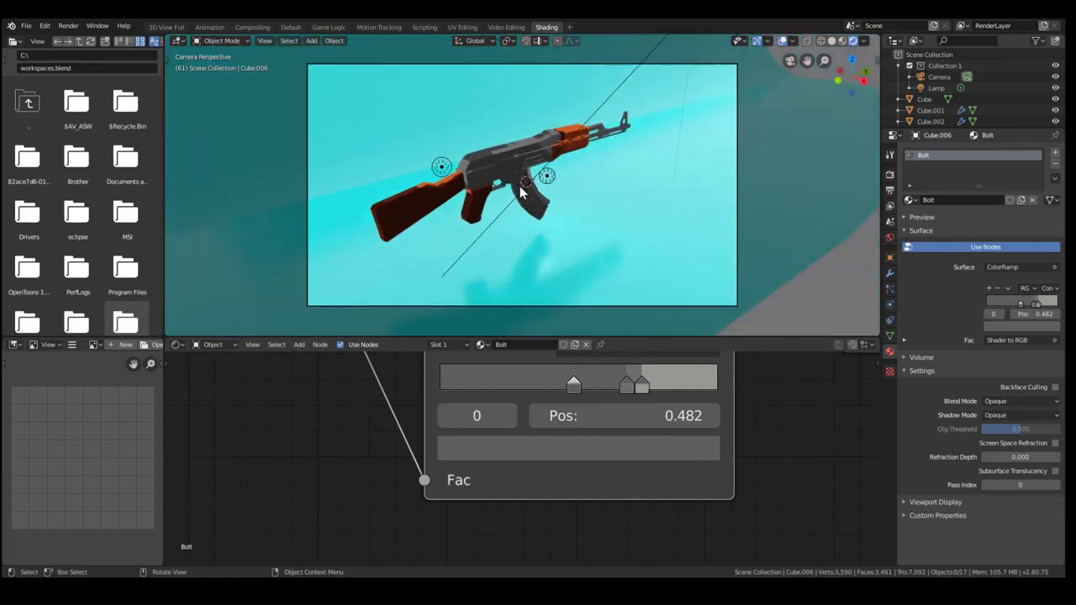
pyautogui.scroll(7, 520, 185)
pyautogui.scroll(-5, 540, 168)
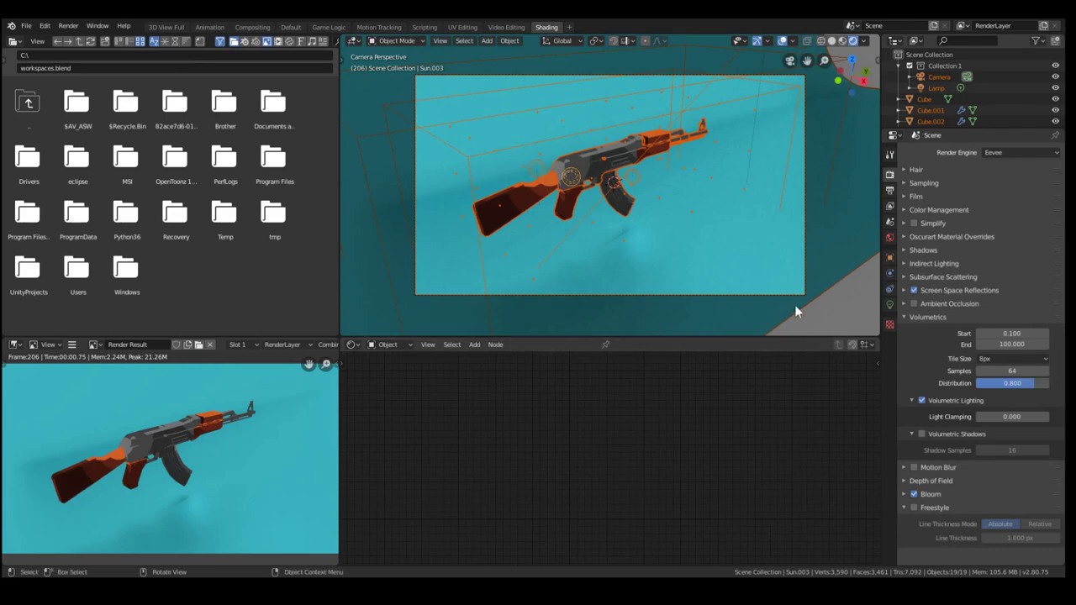
# Render frame 206 from the camera and inspect the resulting image of the rifle.
pyautogui.scroll(-4, 680, 242)
pyautogui.press('F12')
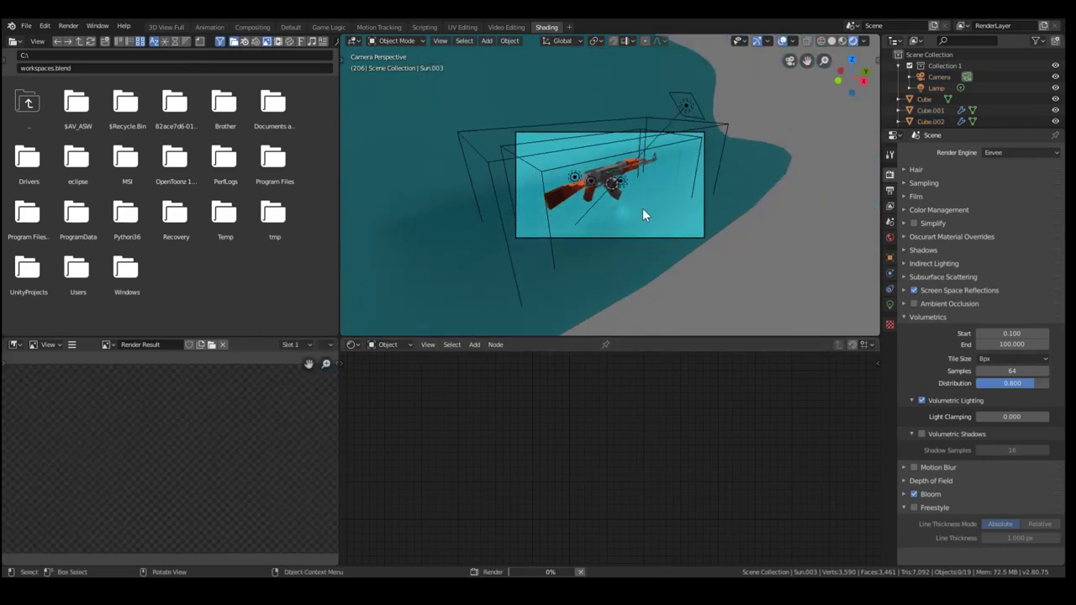
pyautogui.scroll(4, 642, 207)
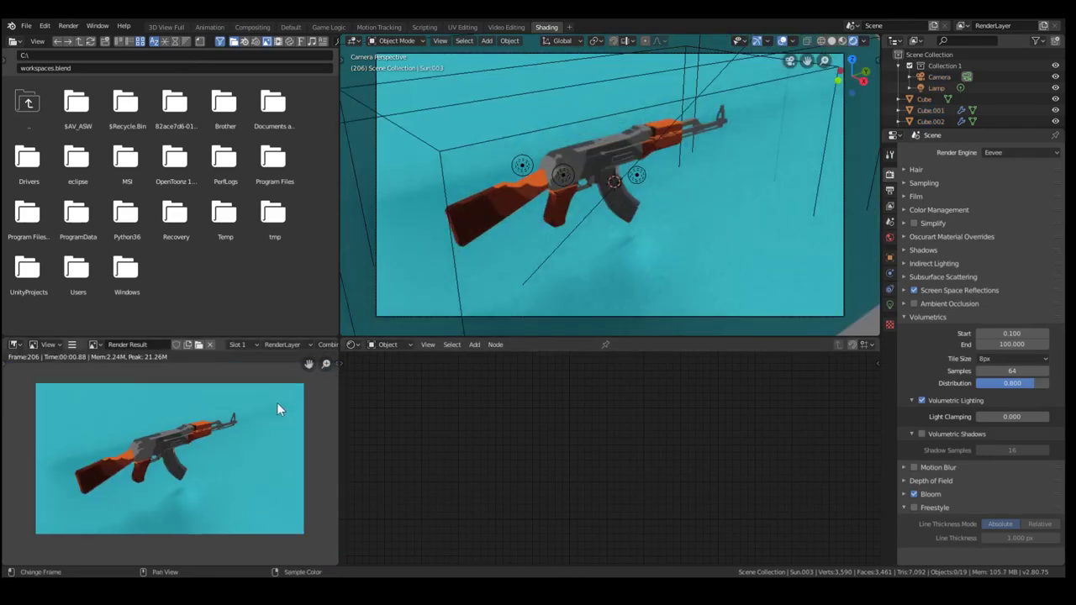
pyautogui.scroll(2, 126, 487)
pyautogui.scroll(-4, 195, 516)
pyautogui.scroll(4, 87, 434)
pyautogui.scroll(-4, 183, 452)
pyautogui.scroll(5, 90, 410)
pyautogui.scroll(-1, 95, 461)
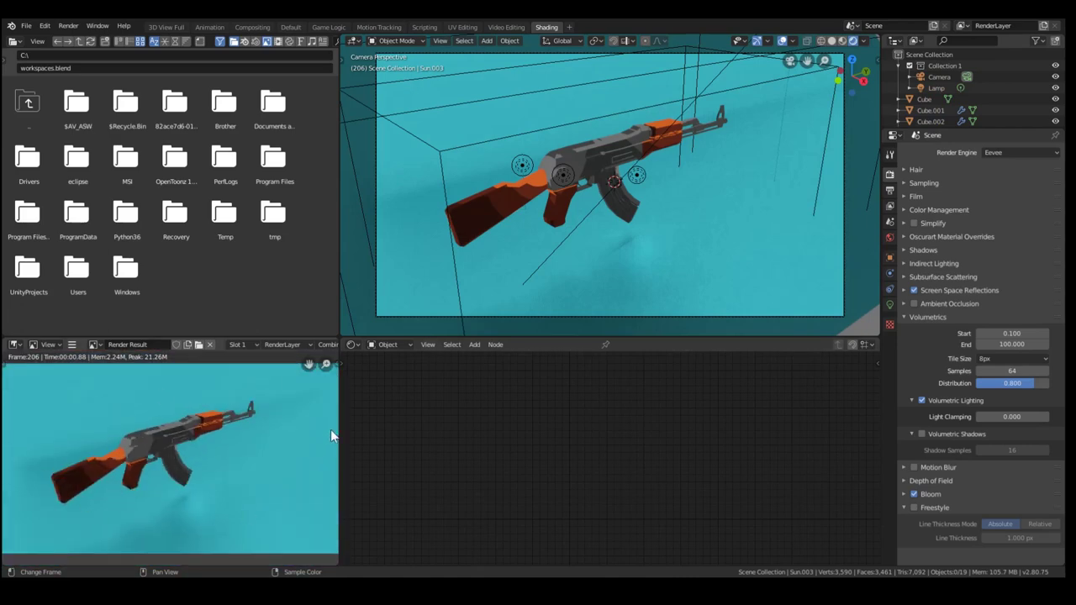
# Enable Freestyle with absolute line thickness and render the frame again.
pyautogui.click(914, 507)
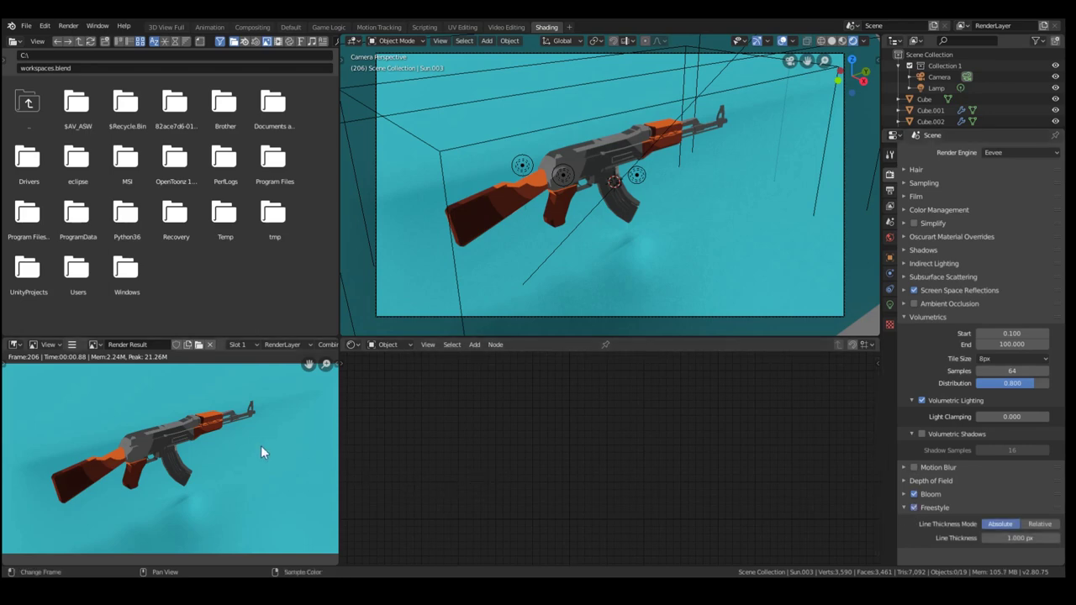
pyautogui.scroll(-2, 258, 440)
pyautogui.scroll(3, 253, 433)
pyautogui.press('F12')
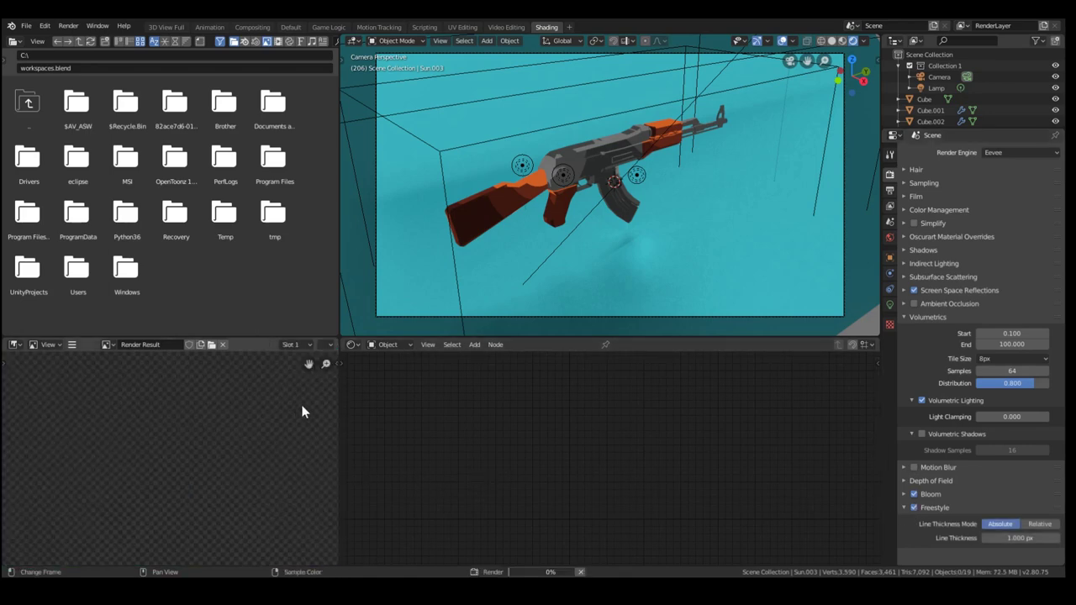
pyautogui.scroll(4, 86, 446)
pyautogui.scroll(-5, 123, 439)
pyautogui.scroll(3, 126, 437)
# Switch to the Default workspace and render the Freestyle frame at a larger display size.
pyautogui.click(290, 27)
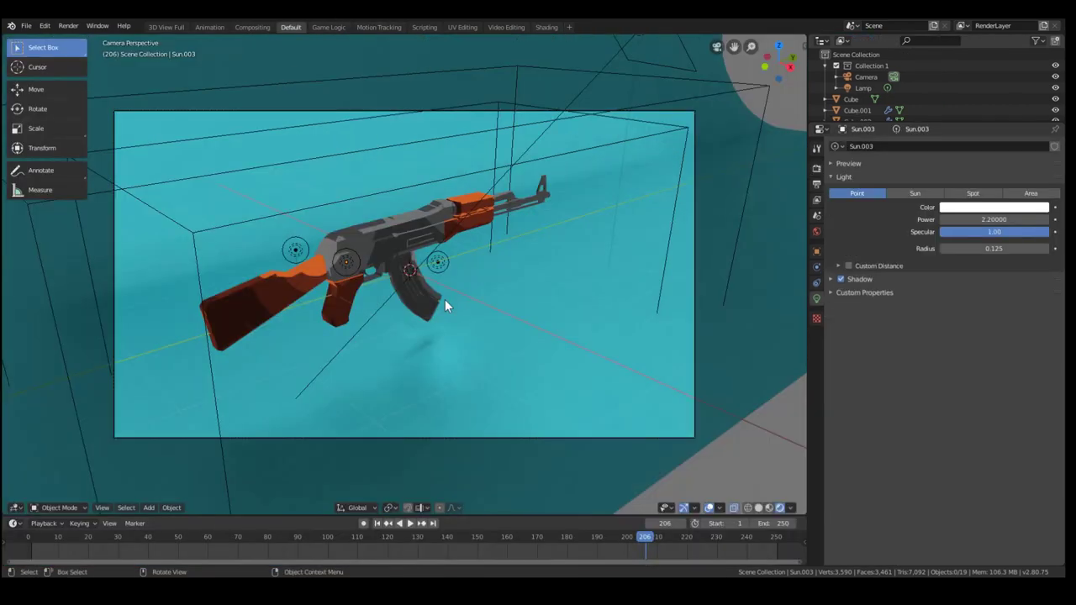
pyautogui.scroll(-2, 444, 296)
pyautogui.press('F12')
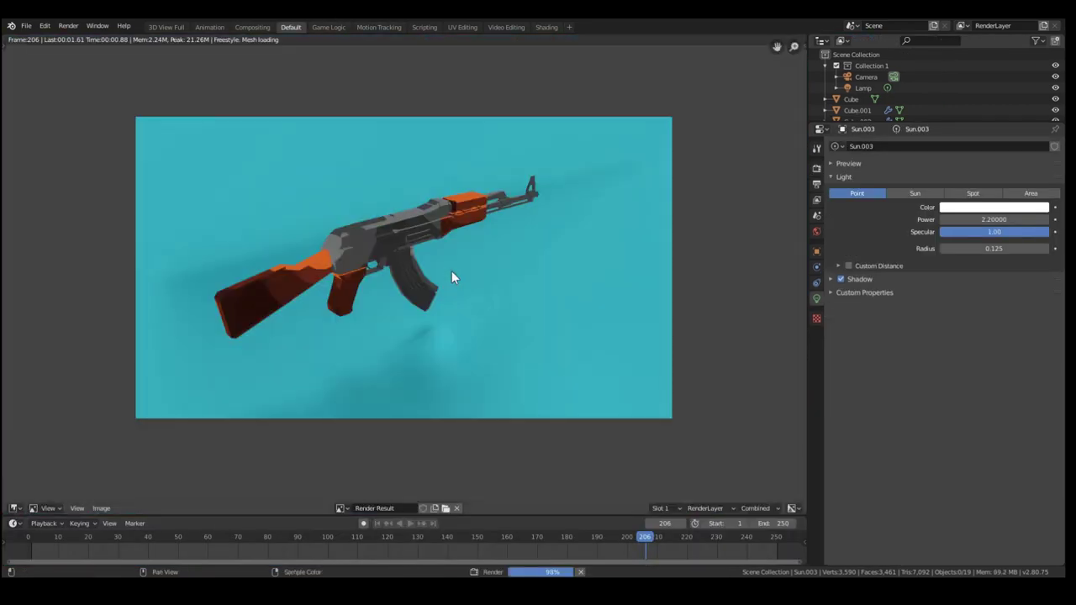
pyautogui.scroll(2, 372, 213)
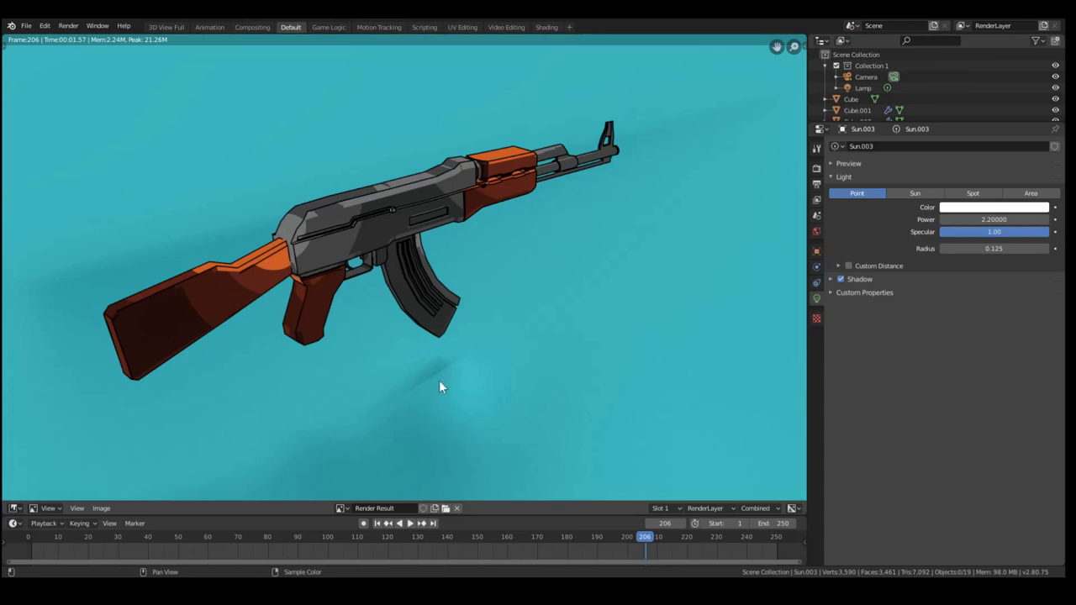
# Inspect the rifle's Freestyle outlines in the render and open the scene's render settings.
pyautogui.scroll(-4, 375, 177)
pyautogui.scroll(4, 328, 195)
pyautogui.scroll(2, 393, 191)
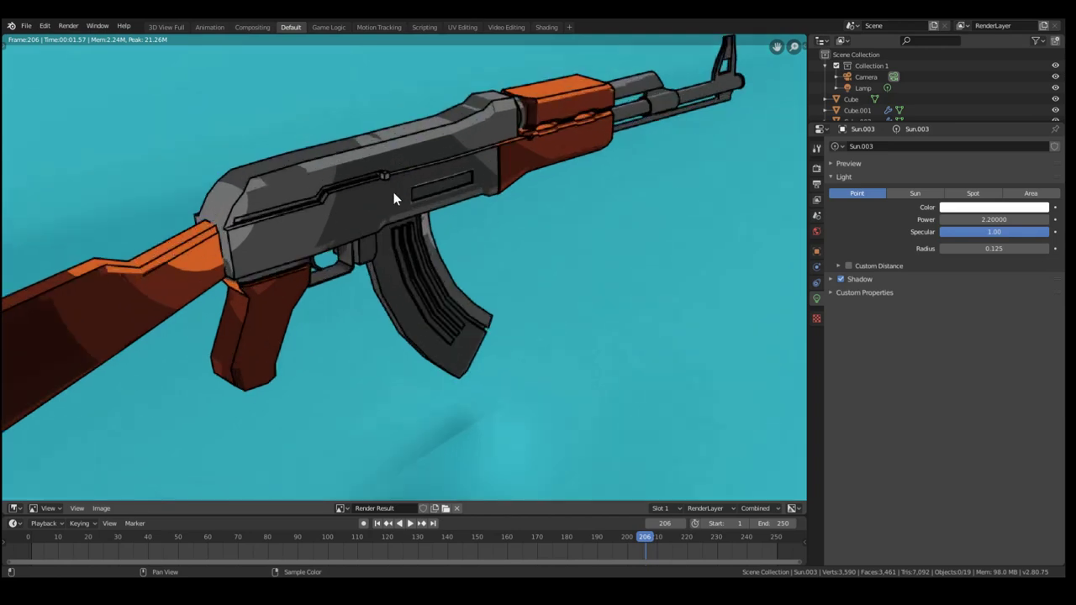
pyautogui.scroll(-3, 394, 192)
pyautogui.scroll(1, 444, 174)
pyautogui.scroll(-2, 444, 174)
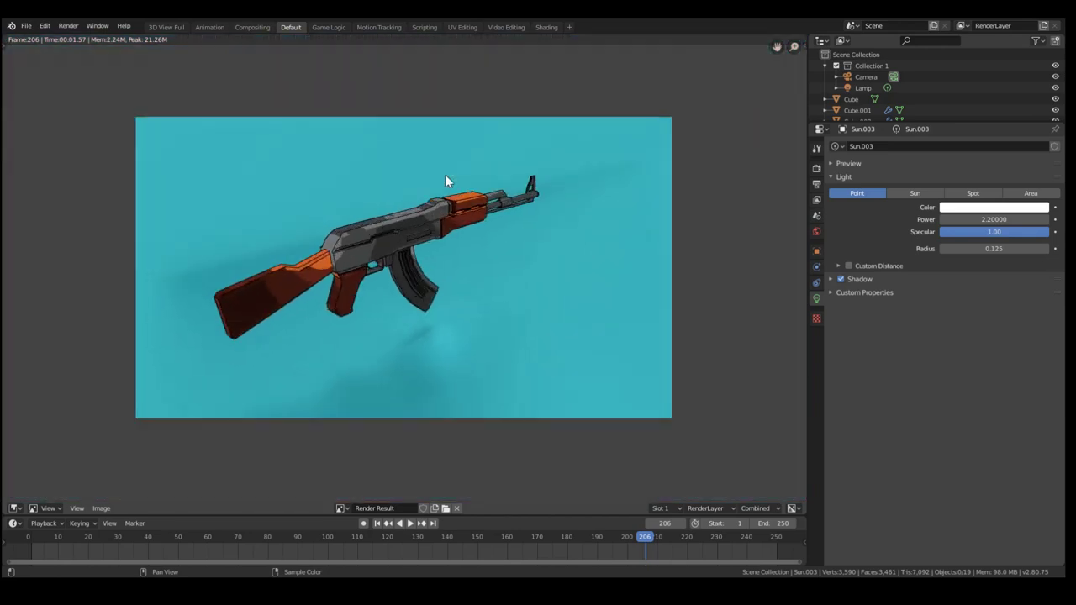
pyautogui.click(817, 168)
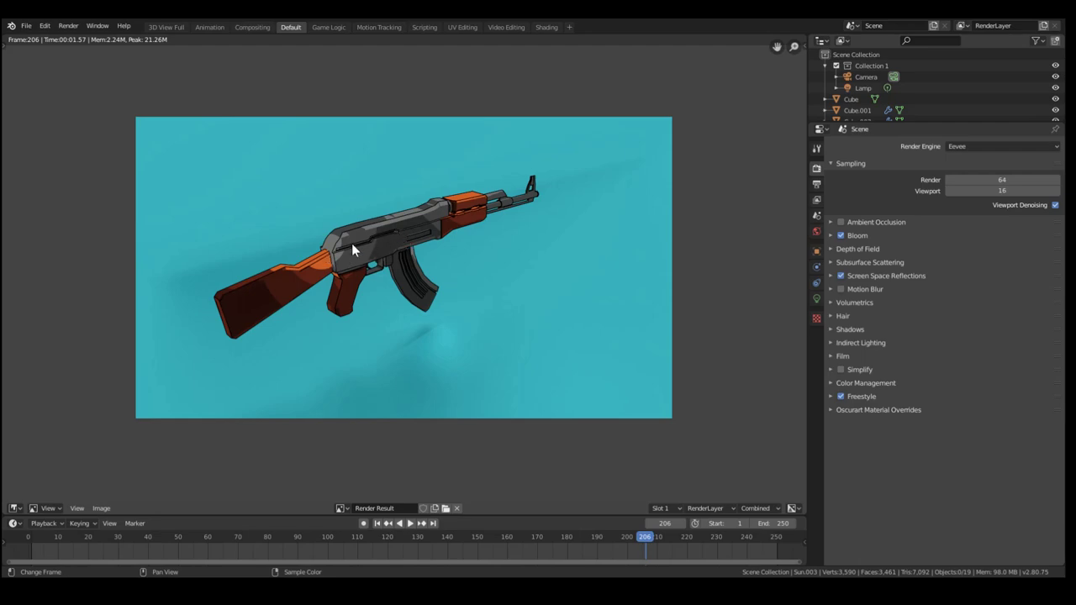
# Examine the rendered rifle's outlines and cel shading on the stock, grip, receiver, magazine and barrel, both close up and as a whole.
pyautogui.scroll(5, 262, 253)
pyautogui.scroll(-7, 310, 265)
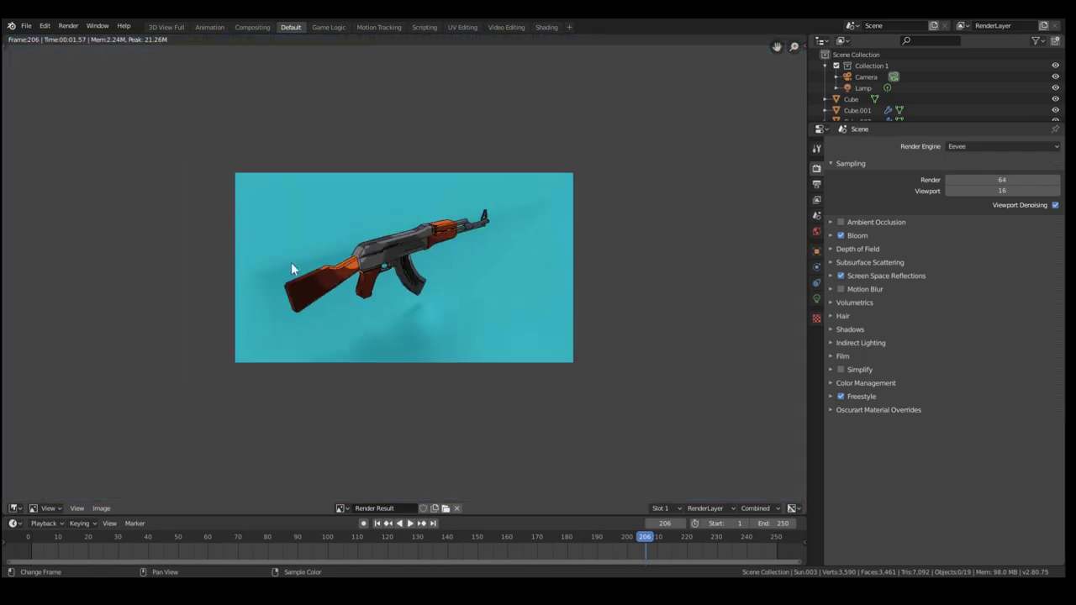
pyautogui.scroll(1, 397, 257)
pyautogui.scroll(4, 397, 258)
pyautogui.scroll(-4, 325, 242)
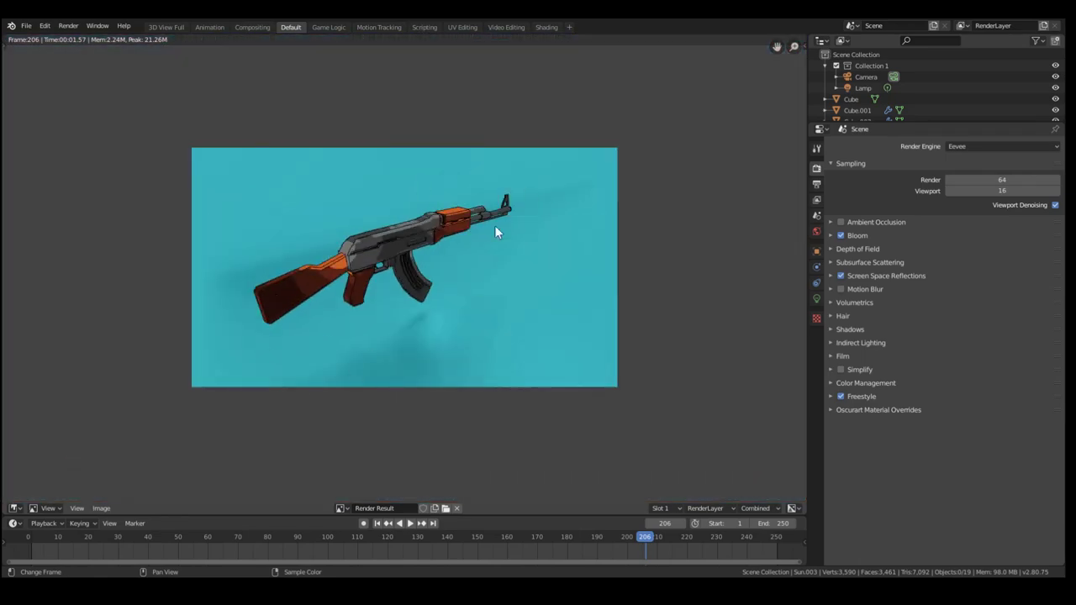
pyautogui.scroll(4, 362, 228)
pyautogui.scroll(-4, 322, 376)
pyautogui.scroll(4, 379, 242)
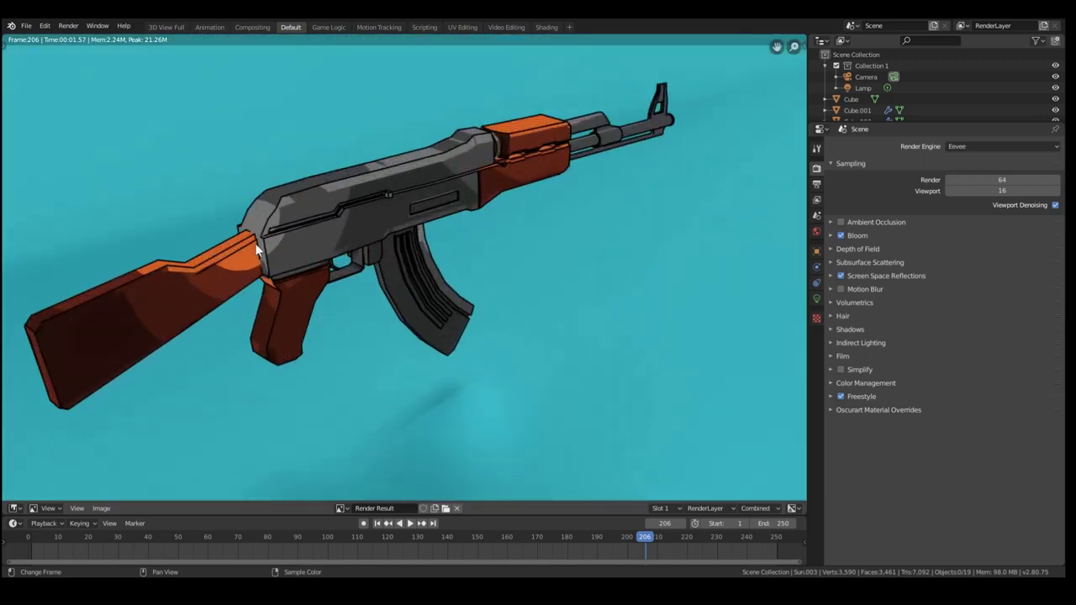
pyautogui.scroll(-4, 390, 219)
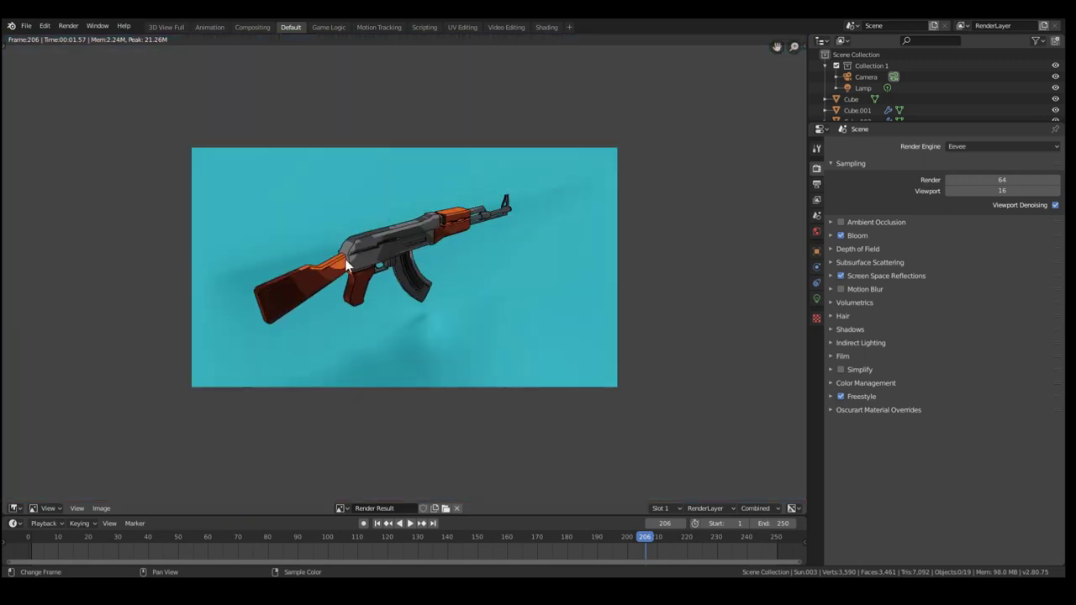
pyautogui.scroll(4, 344, 264)
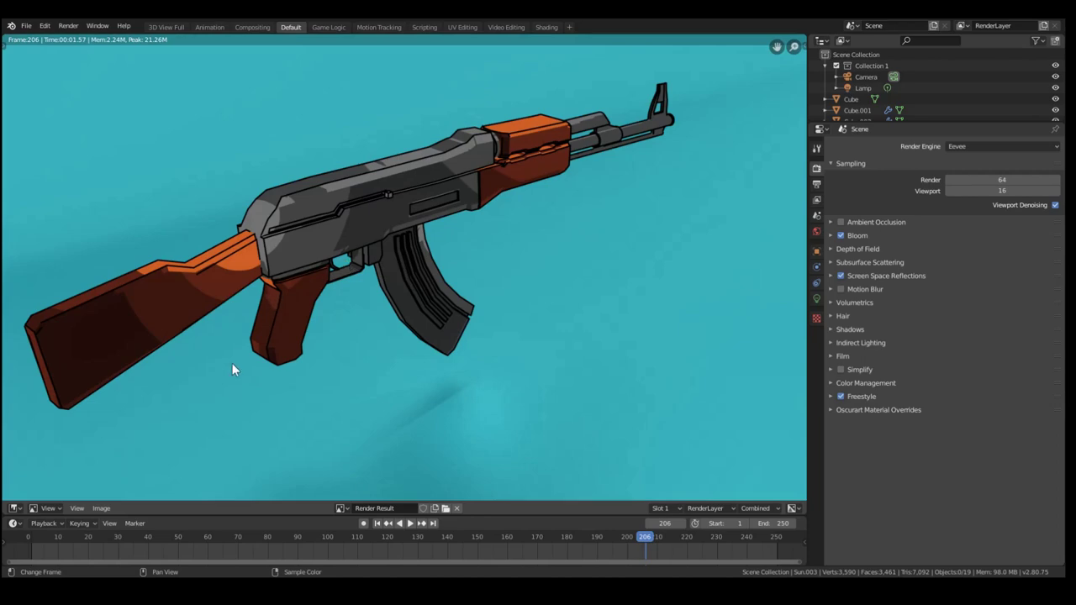
pyautogui.scroll(-4, 259, 307)
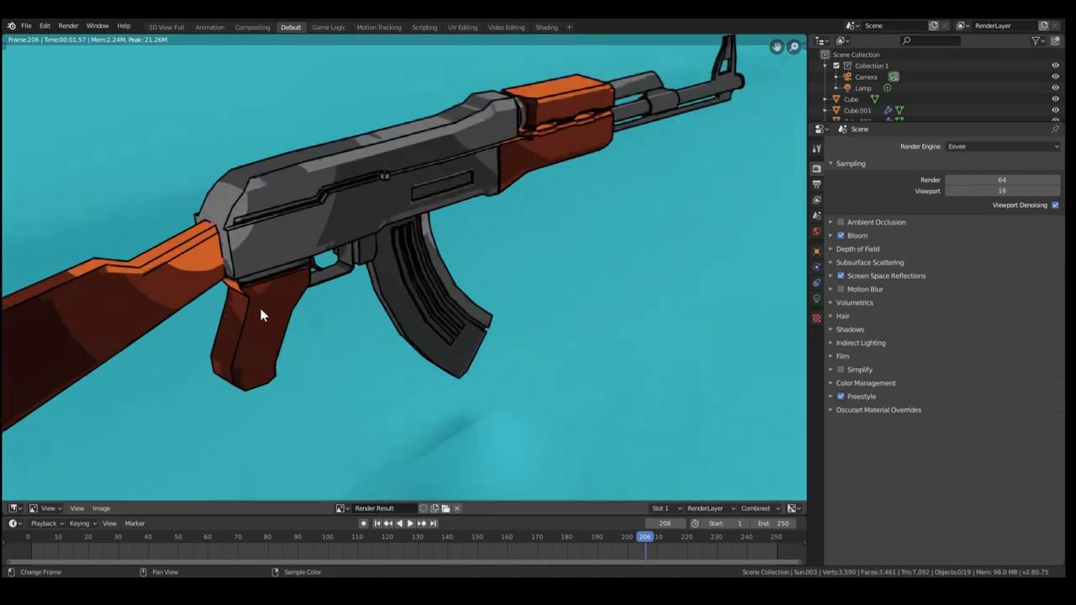
pyautogui.scroll(4, 260, 308)
pyautogui.scroll(-3, 262, 307)
pyautogui.scroll(1, 262, 308)
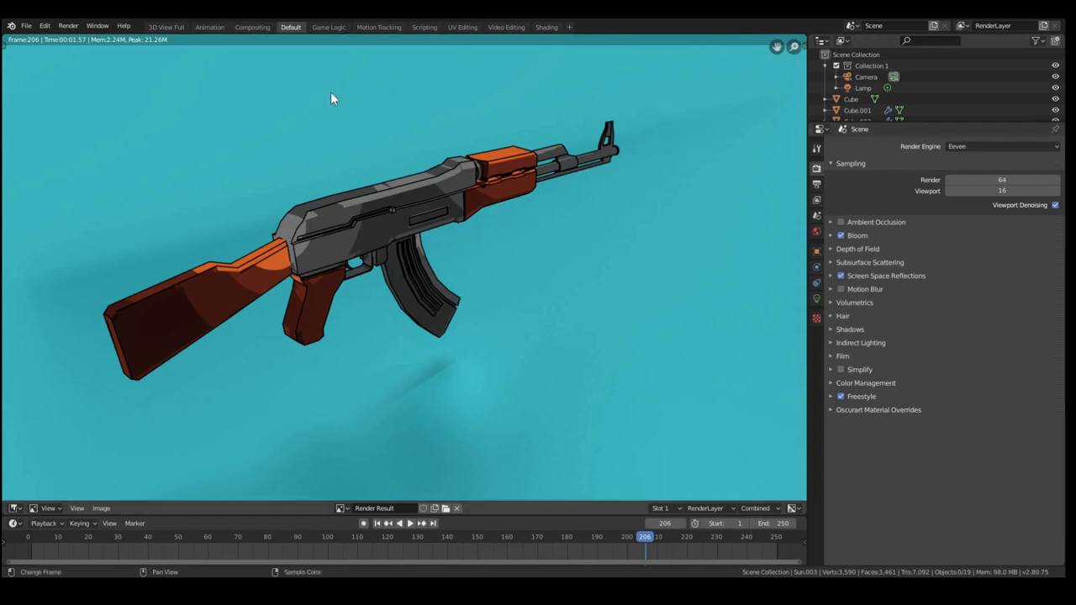
pyautogui.scroll(-2, 496, 328)
pyautogui.scroll(2, 422, 302)
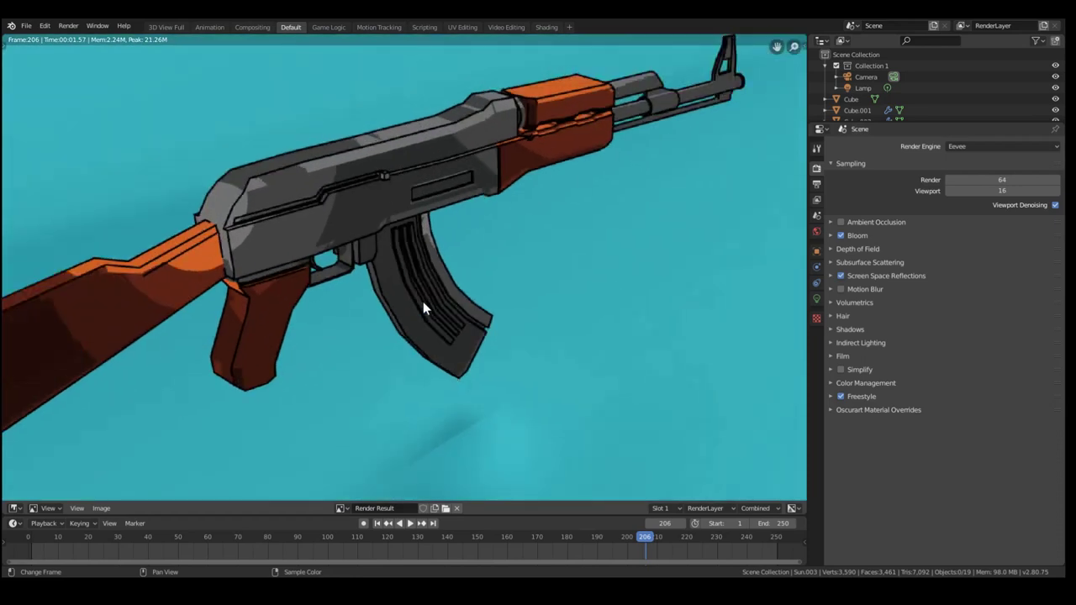